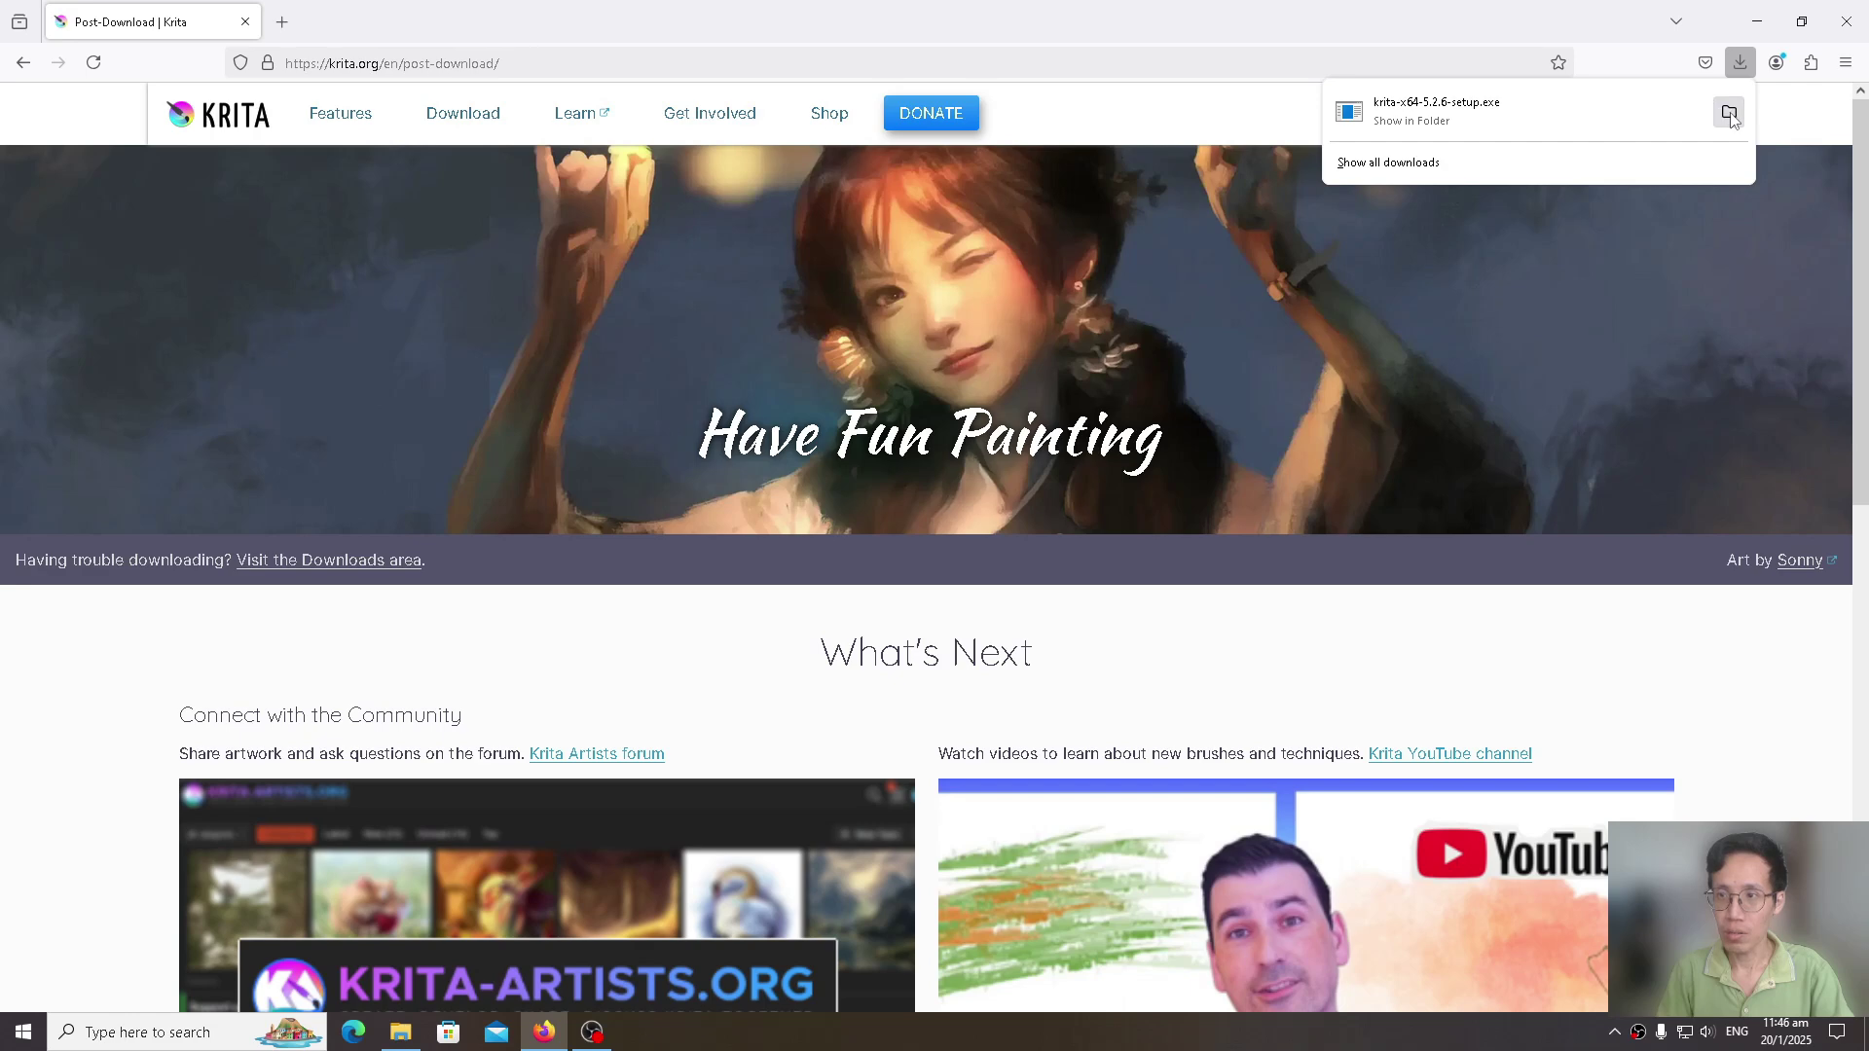
# Step: Show the downloaded krita-x64-5.2.6-setup.exe in its folder and run it, accepting the default installer language
pyautogui.click(1730, 114)
pyautogui.click(463, 388)
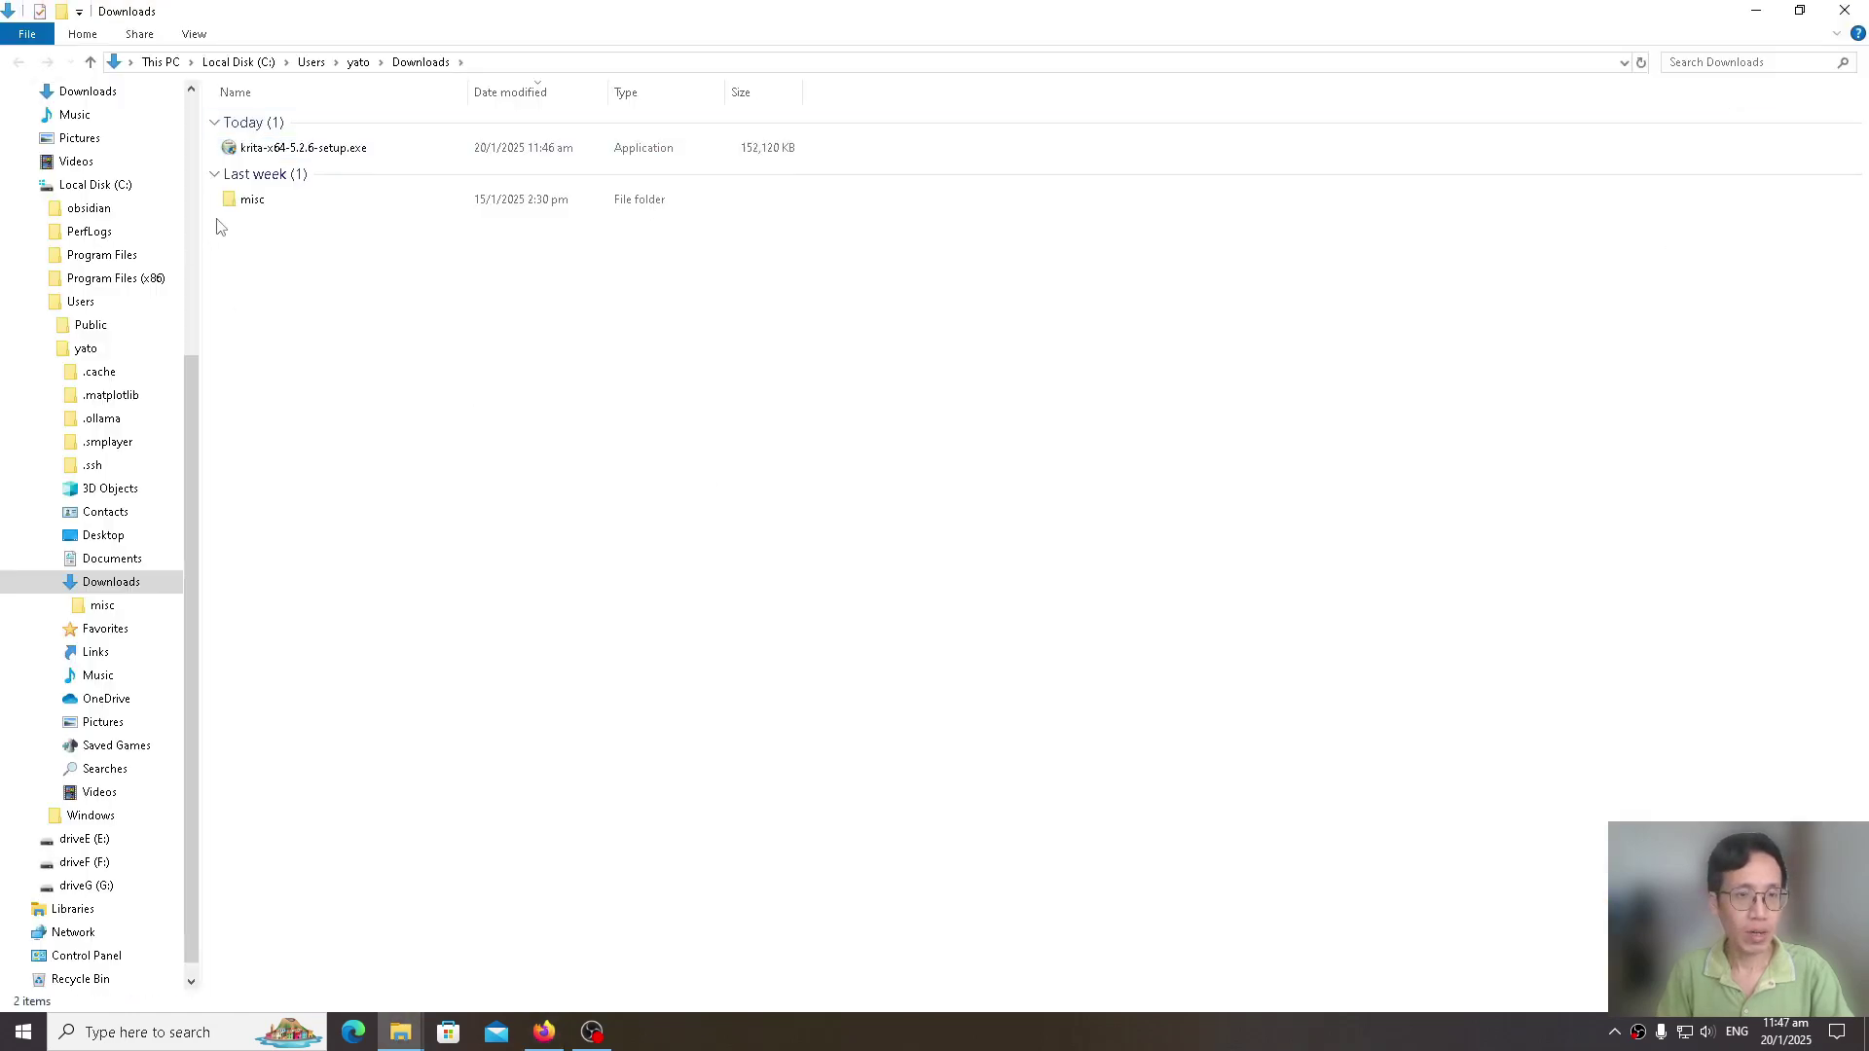
pyautogui.click(330, 149)
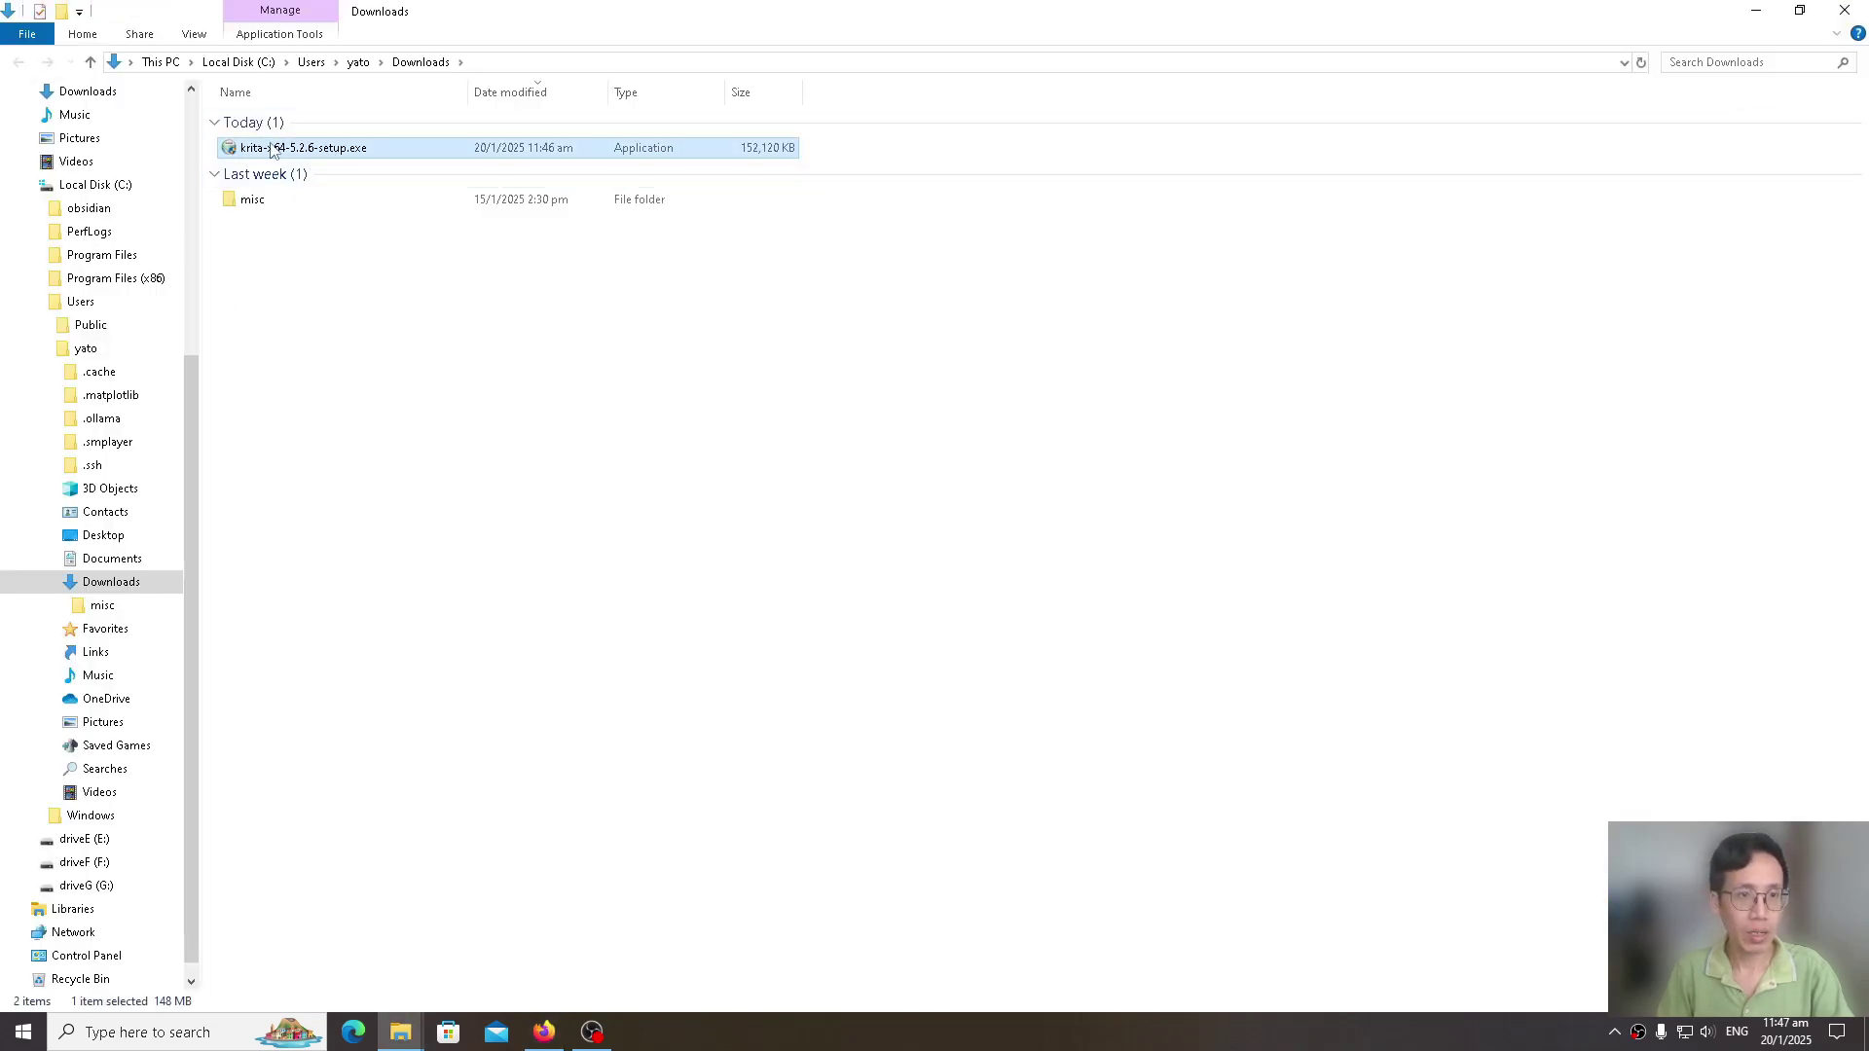
pyautogui.doubleClick(378, 156)
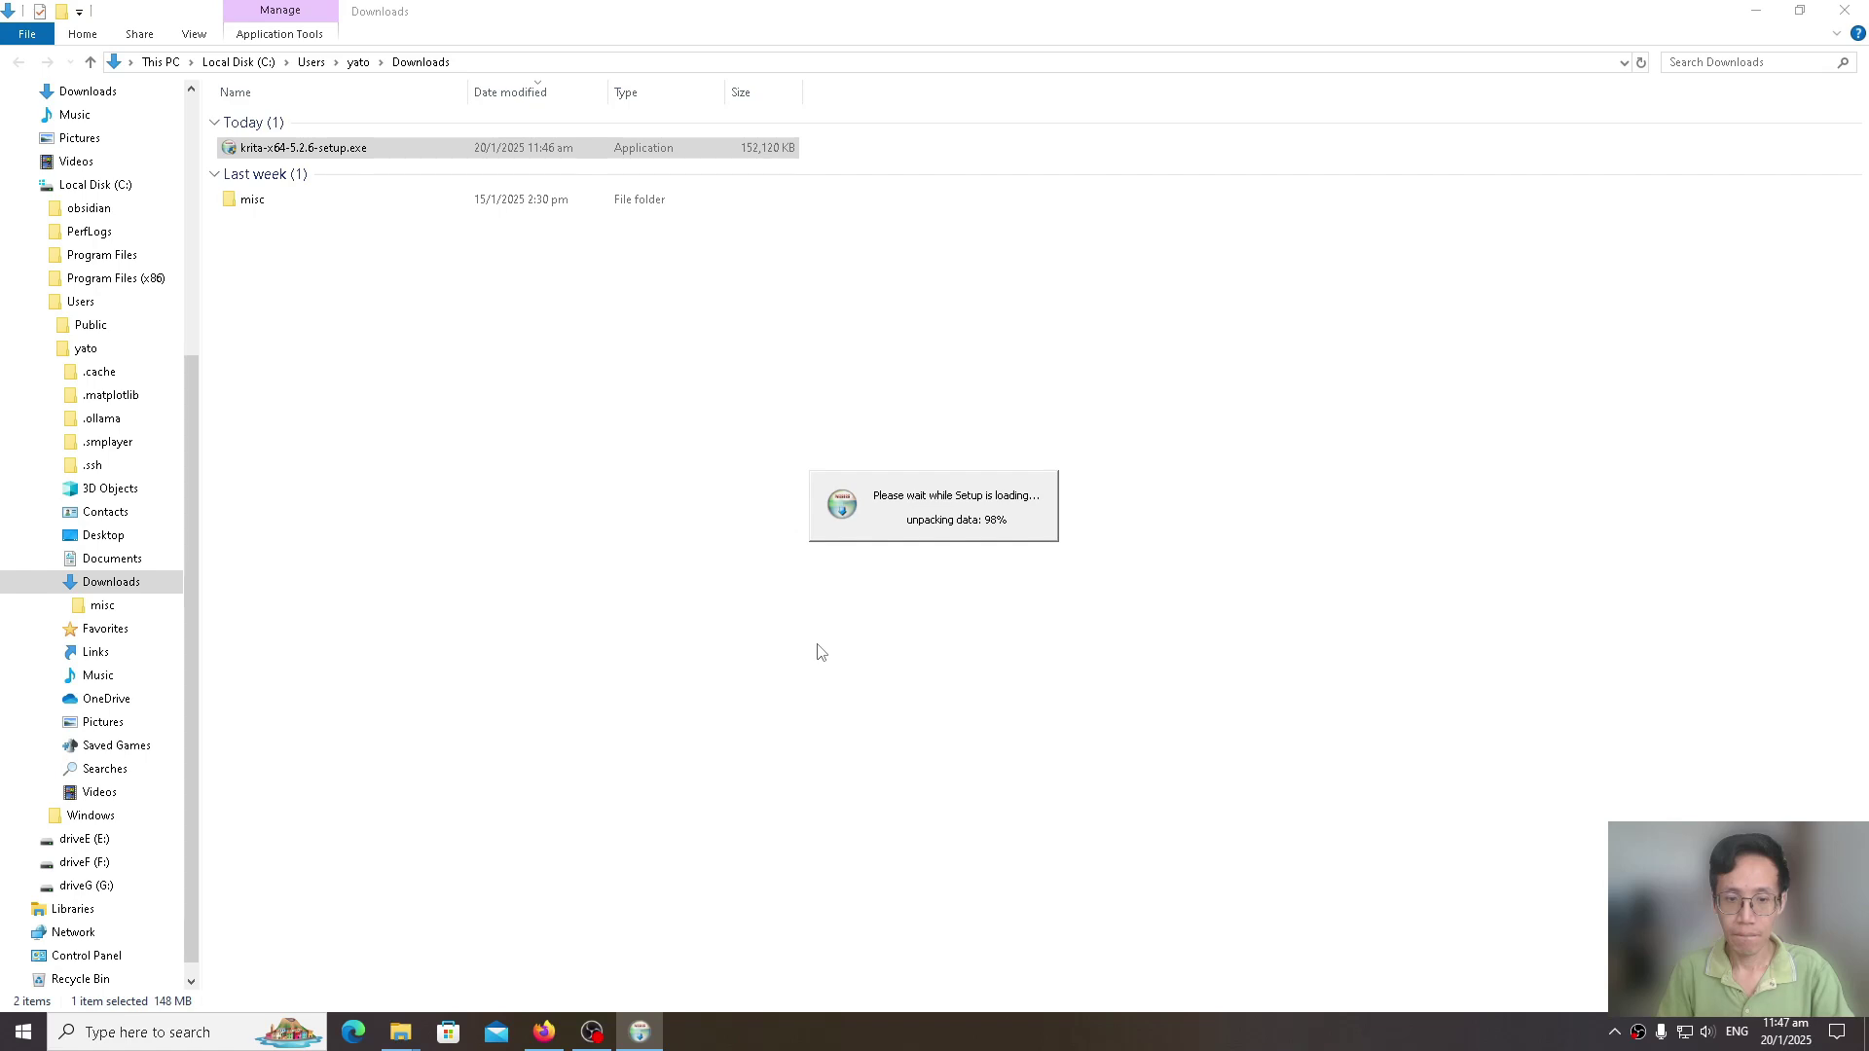
pyautogui.click(940, 560)
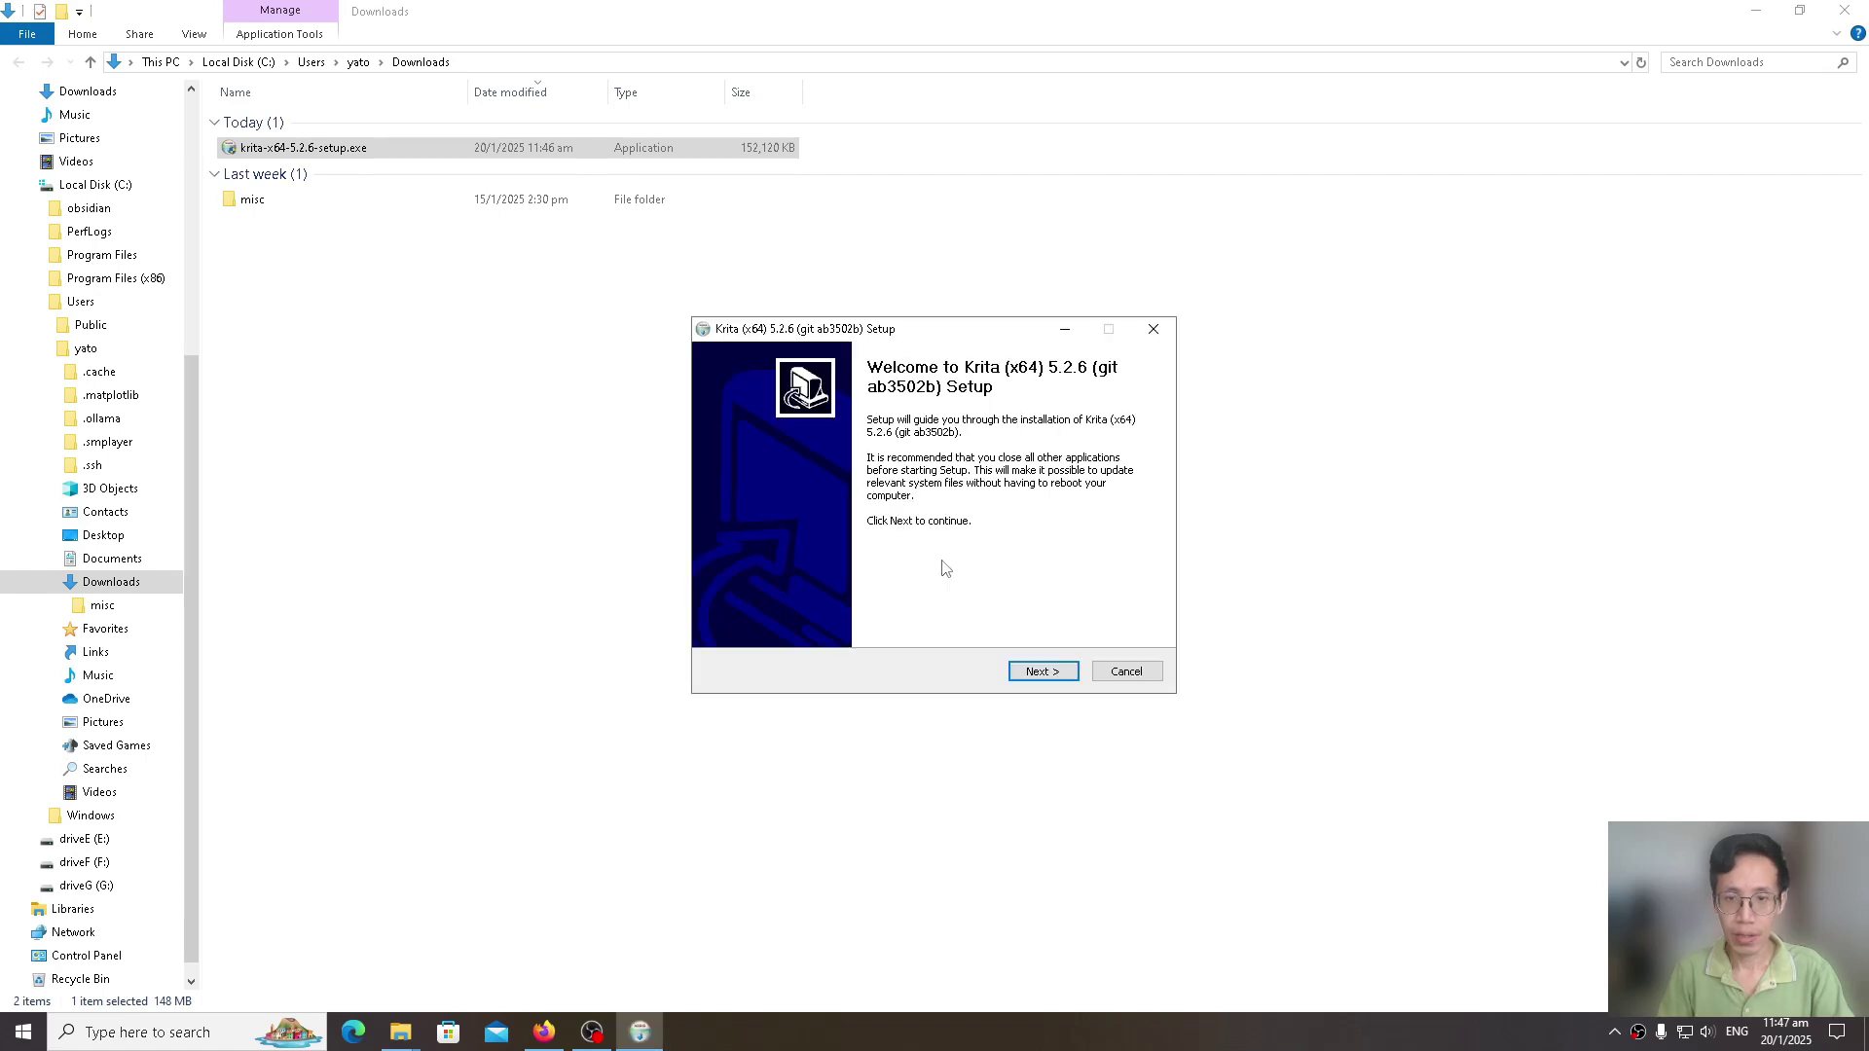
# Step: Accept the Krita and Shell Extension licences, keeping the default destination folder and the Shell Integration component
pyautogui.click(1059, 678)
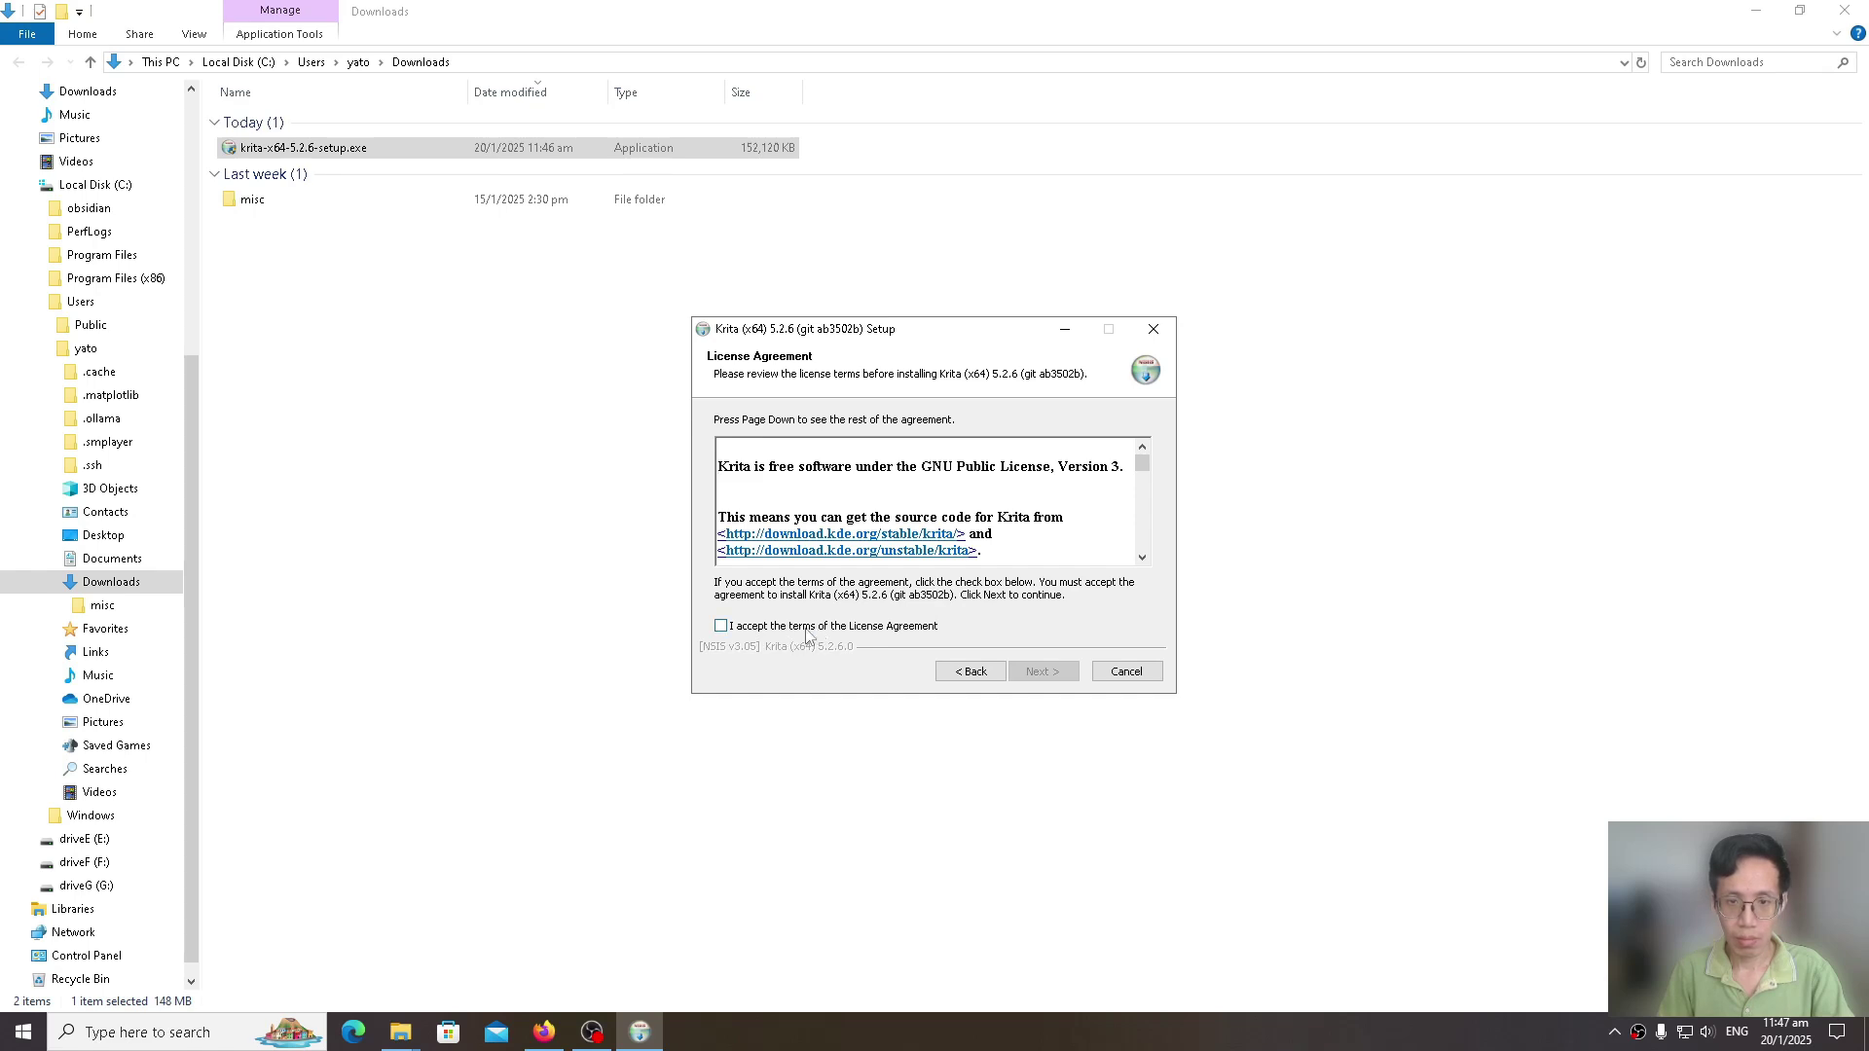
pyautogui.click(813, 633)
pyautogui.click(1041, 673)
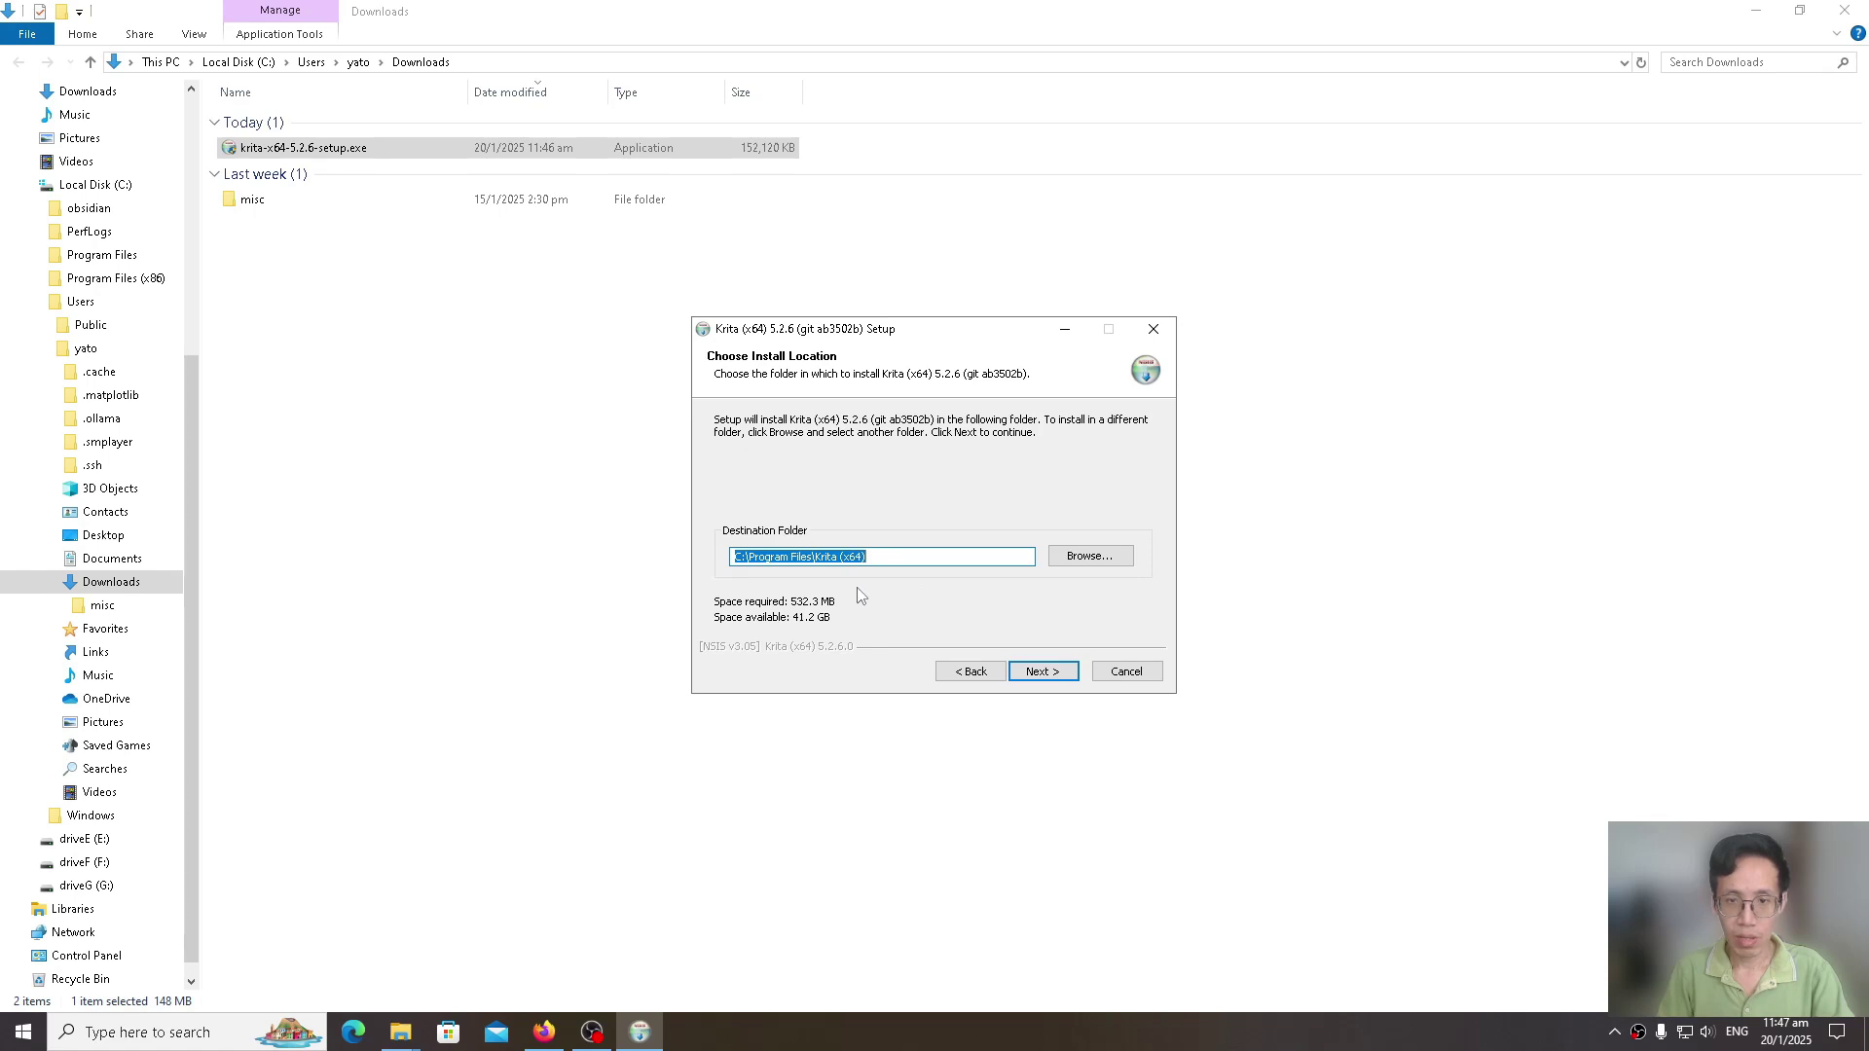
pyautogui.click(1039, 678)
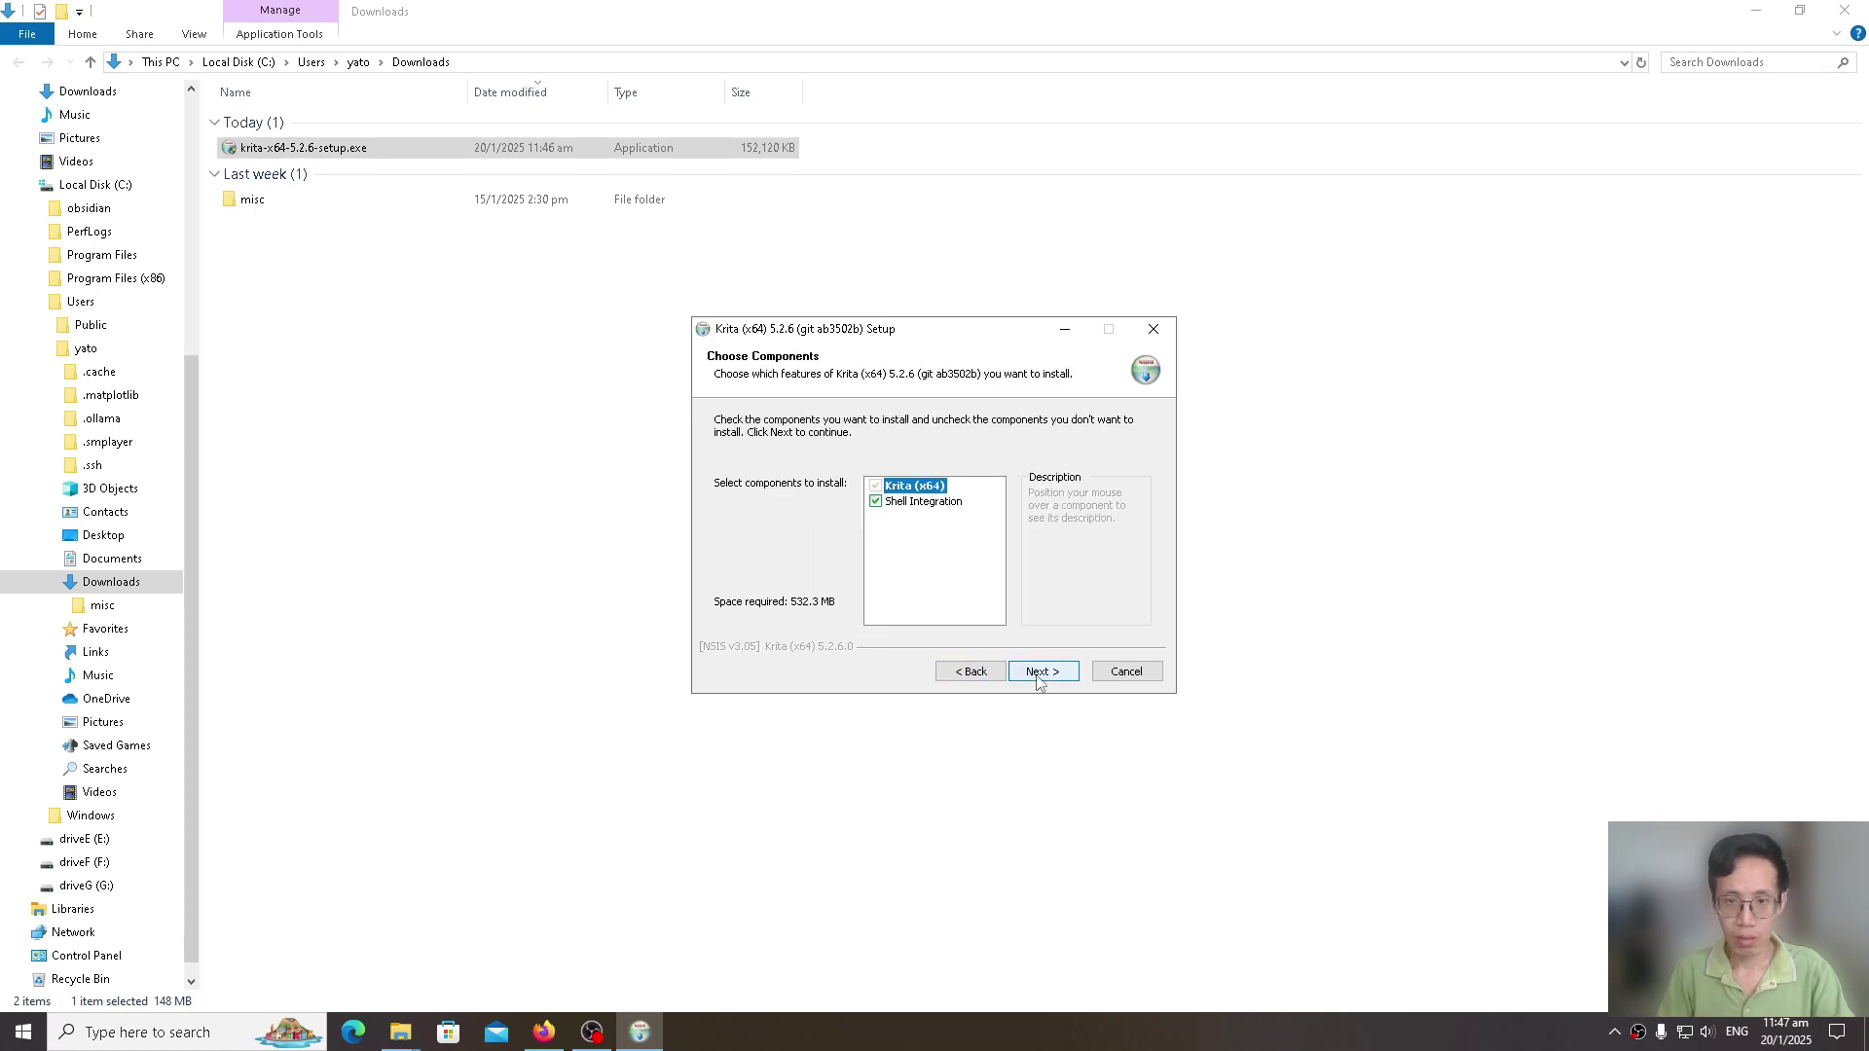
pyautogui.click(1039, 678)
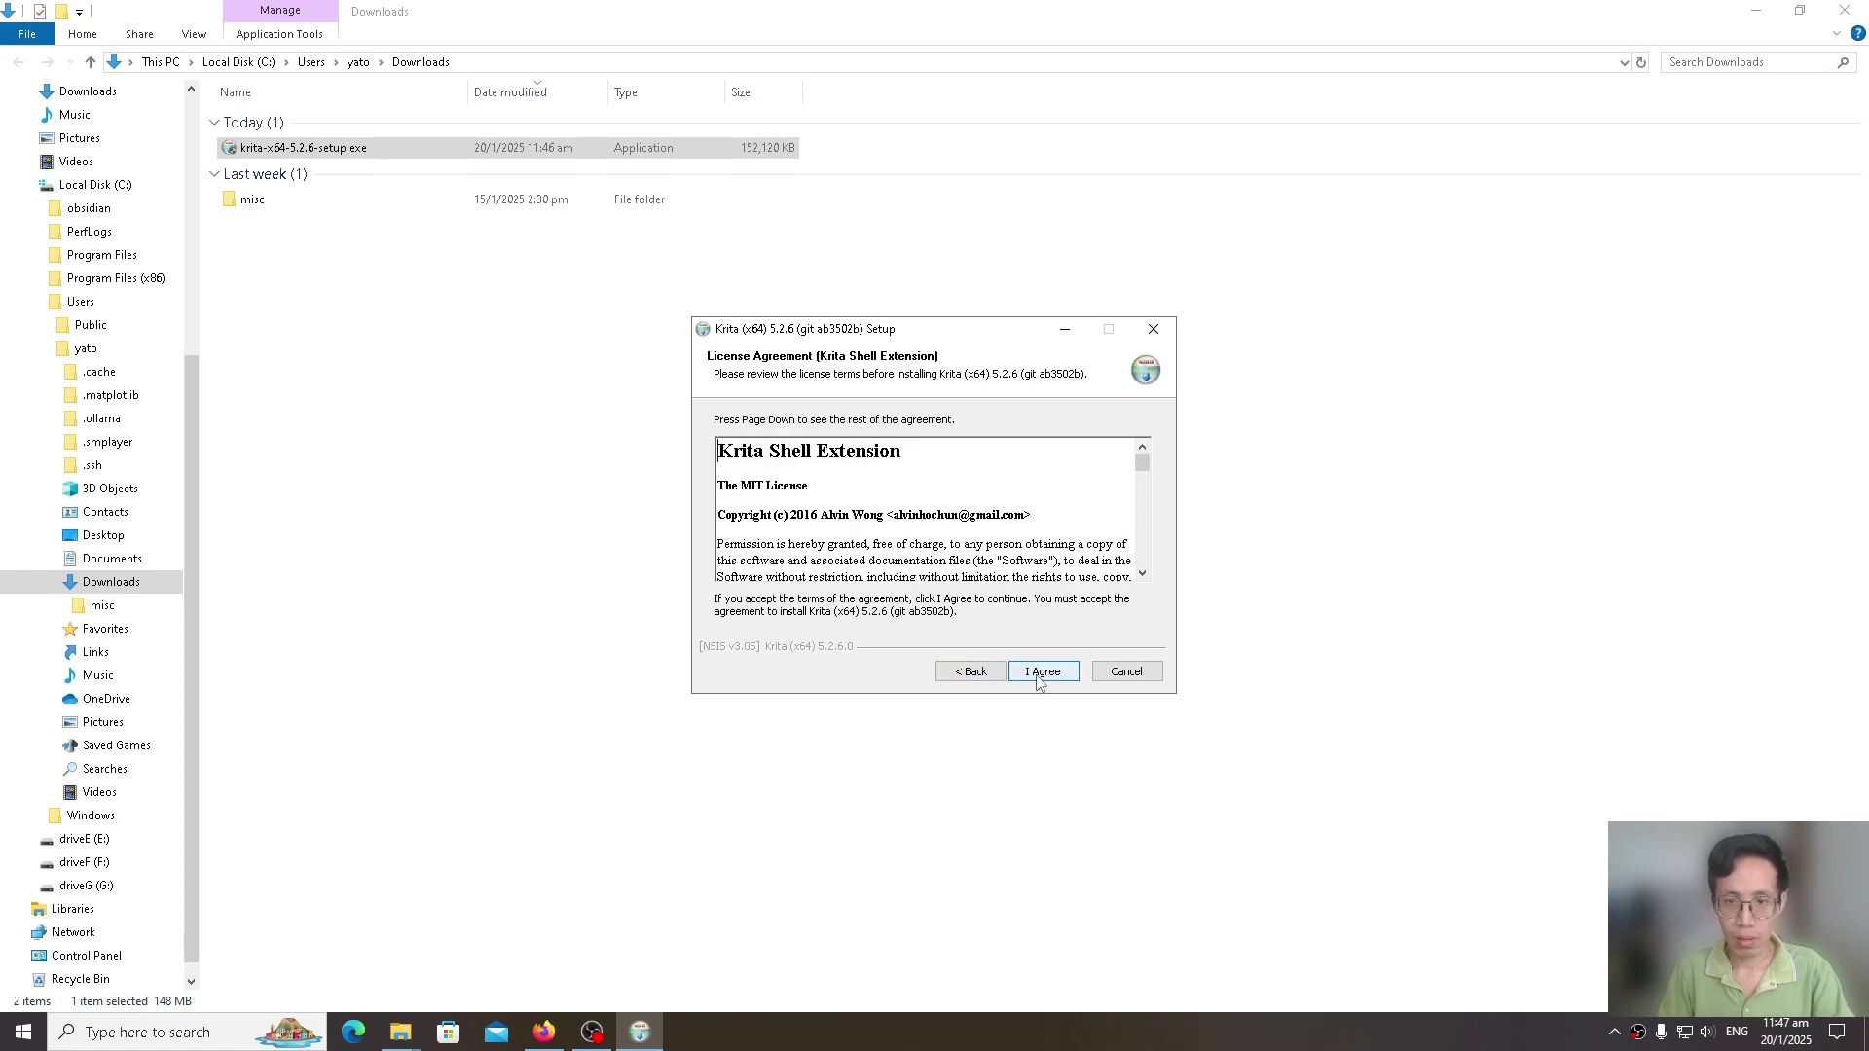
pyautogui.click(1040, 673)
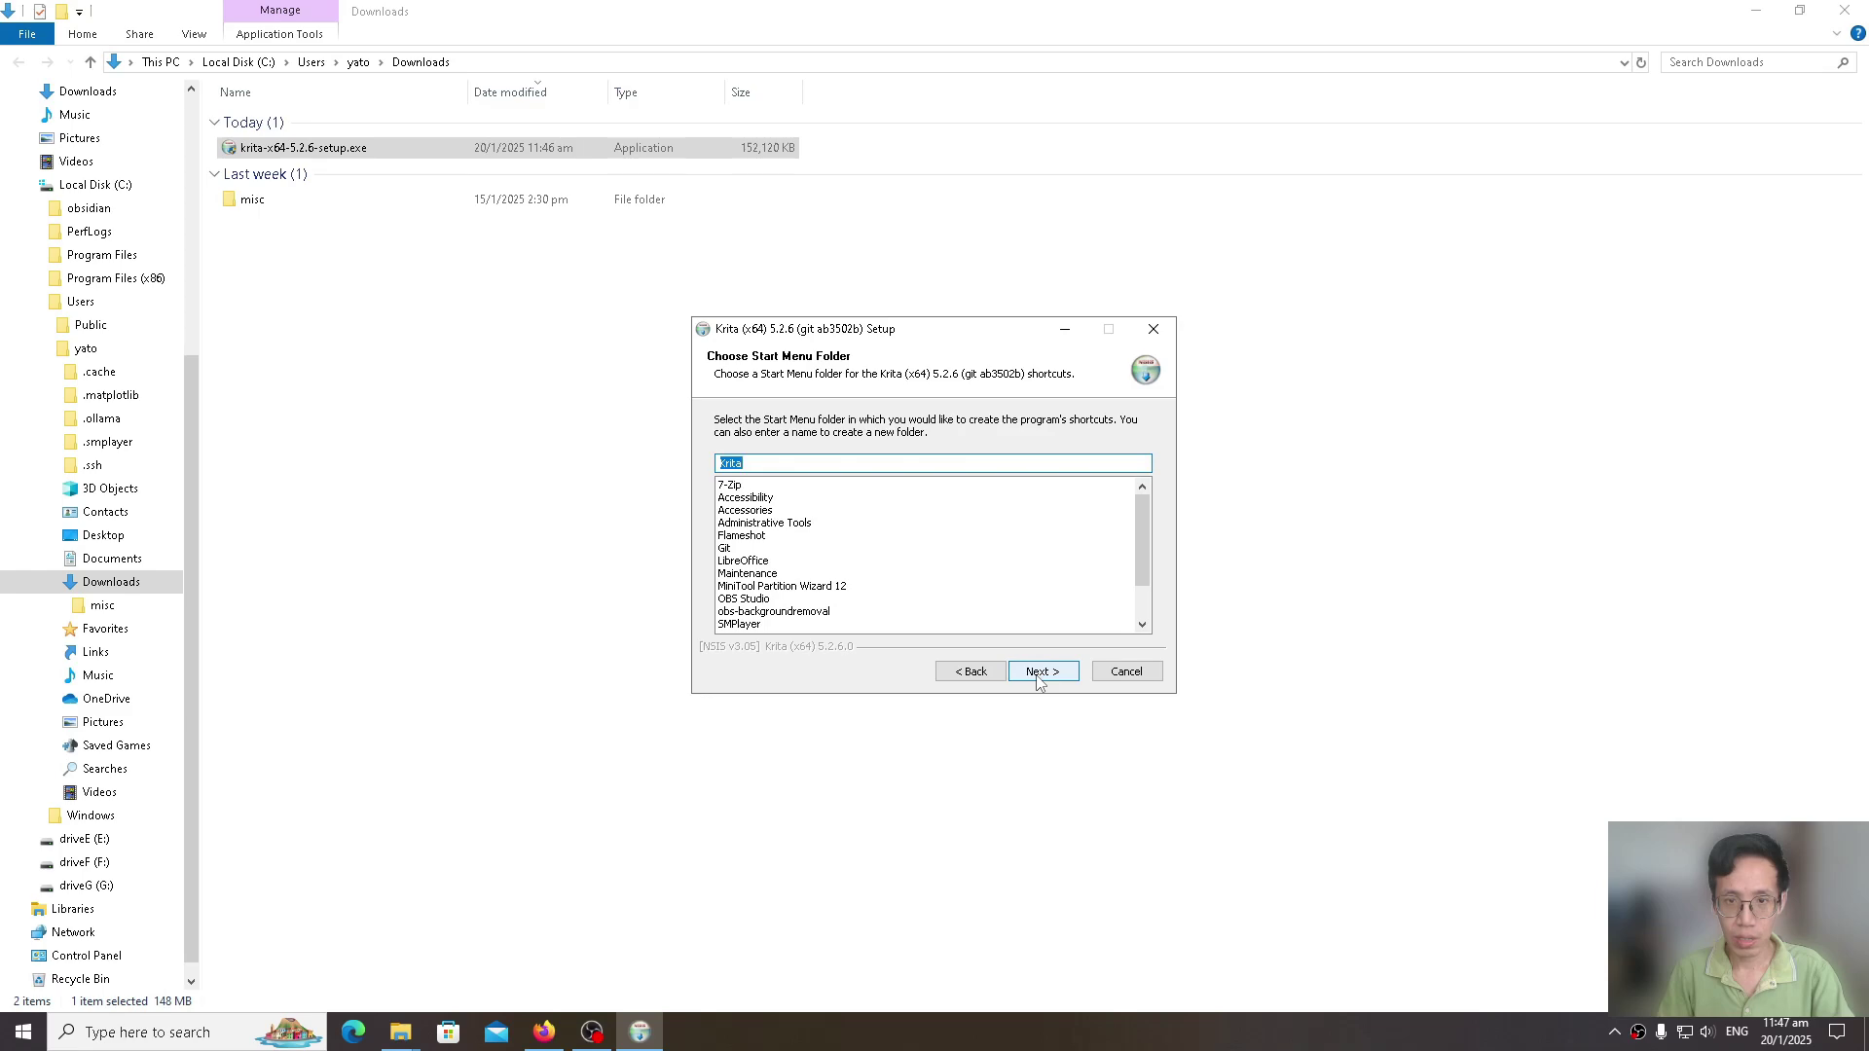
# Step: Install Krita with the default Start Menu folder and a desktop icon, and finish the setup
pyautogui.click(1039, 673)
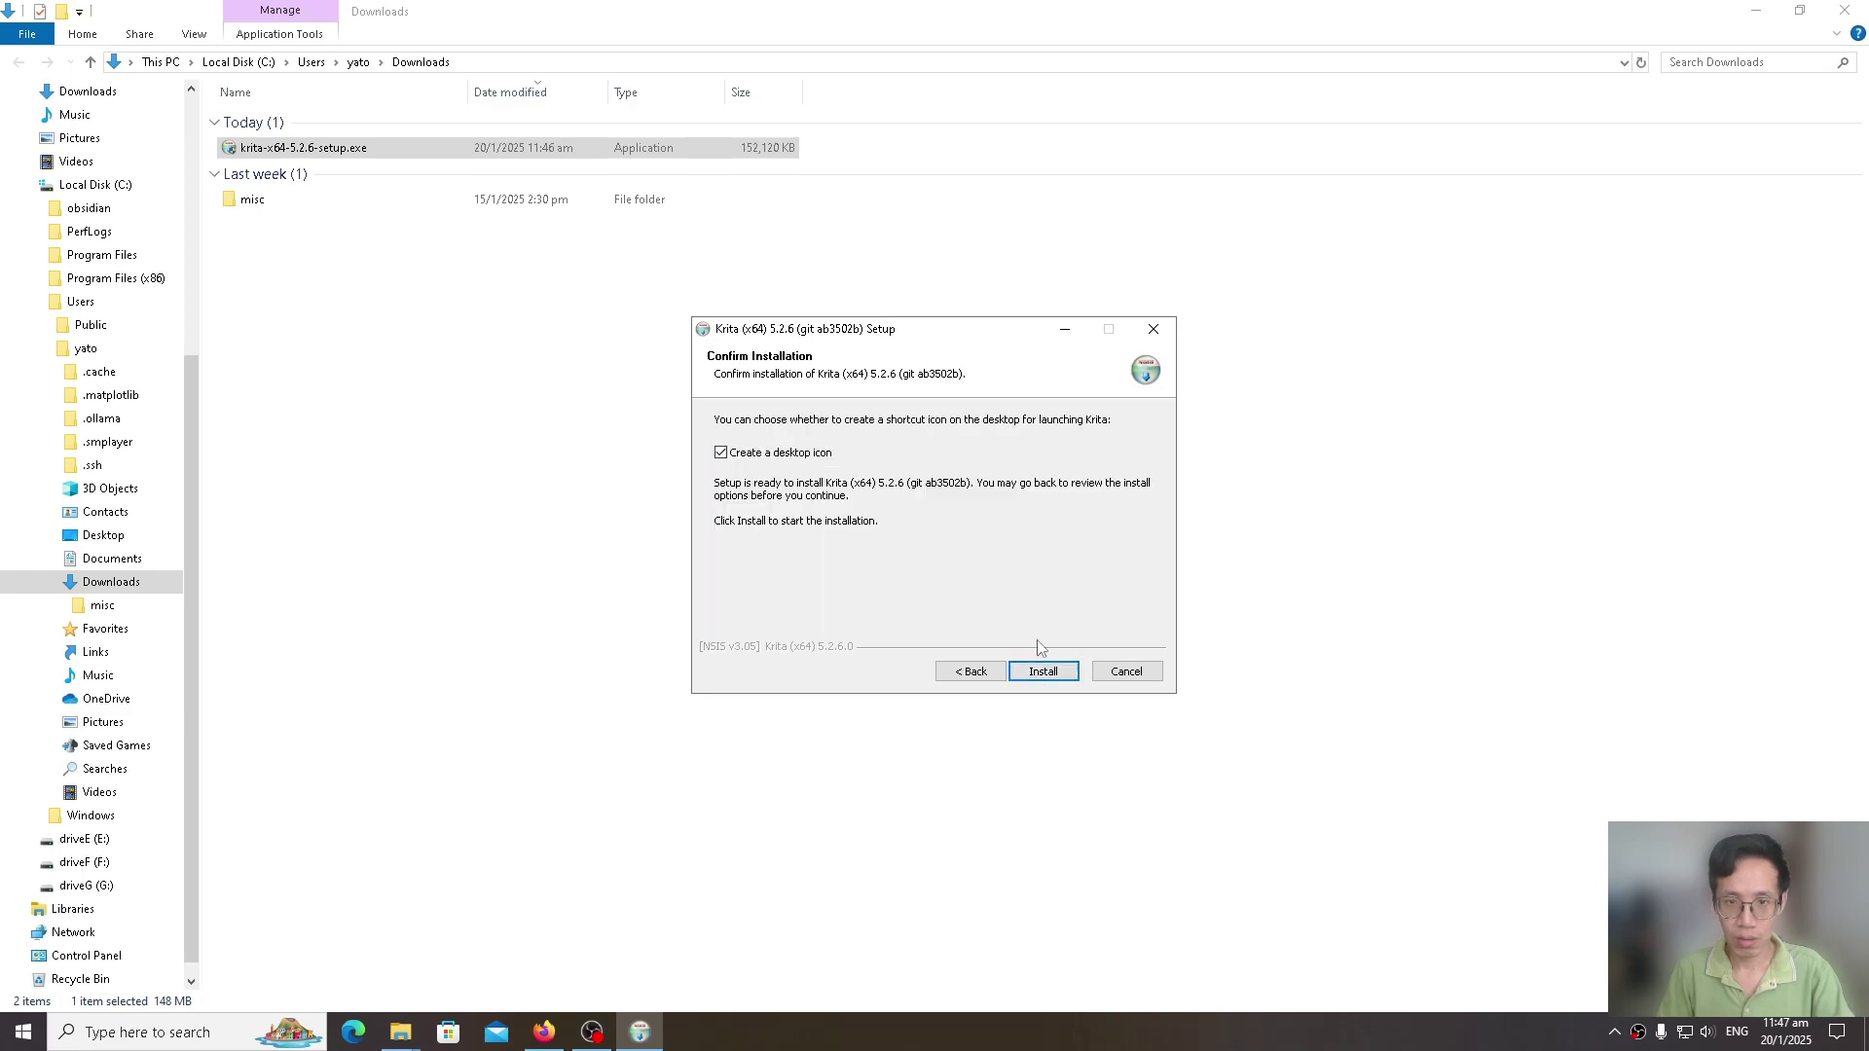
pyautogui.click(1043, 673)
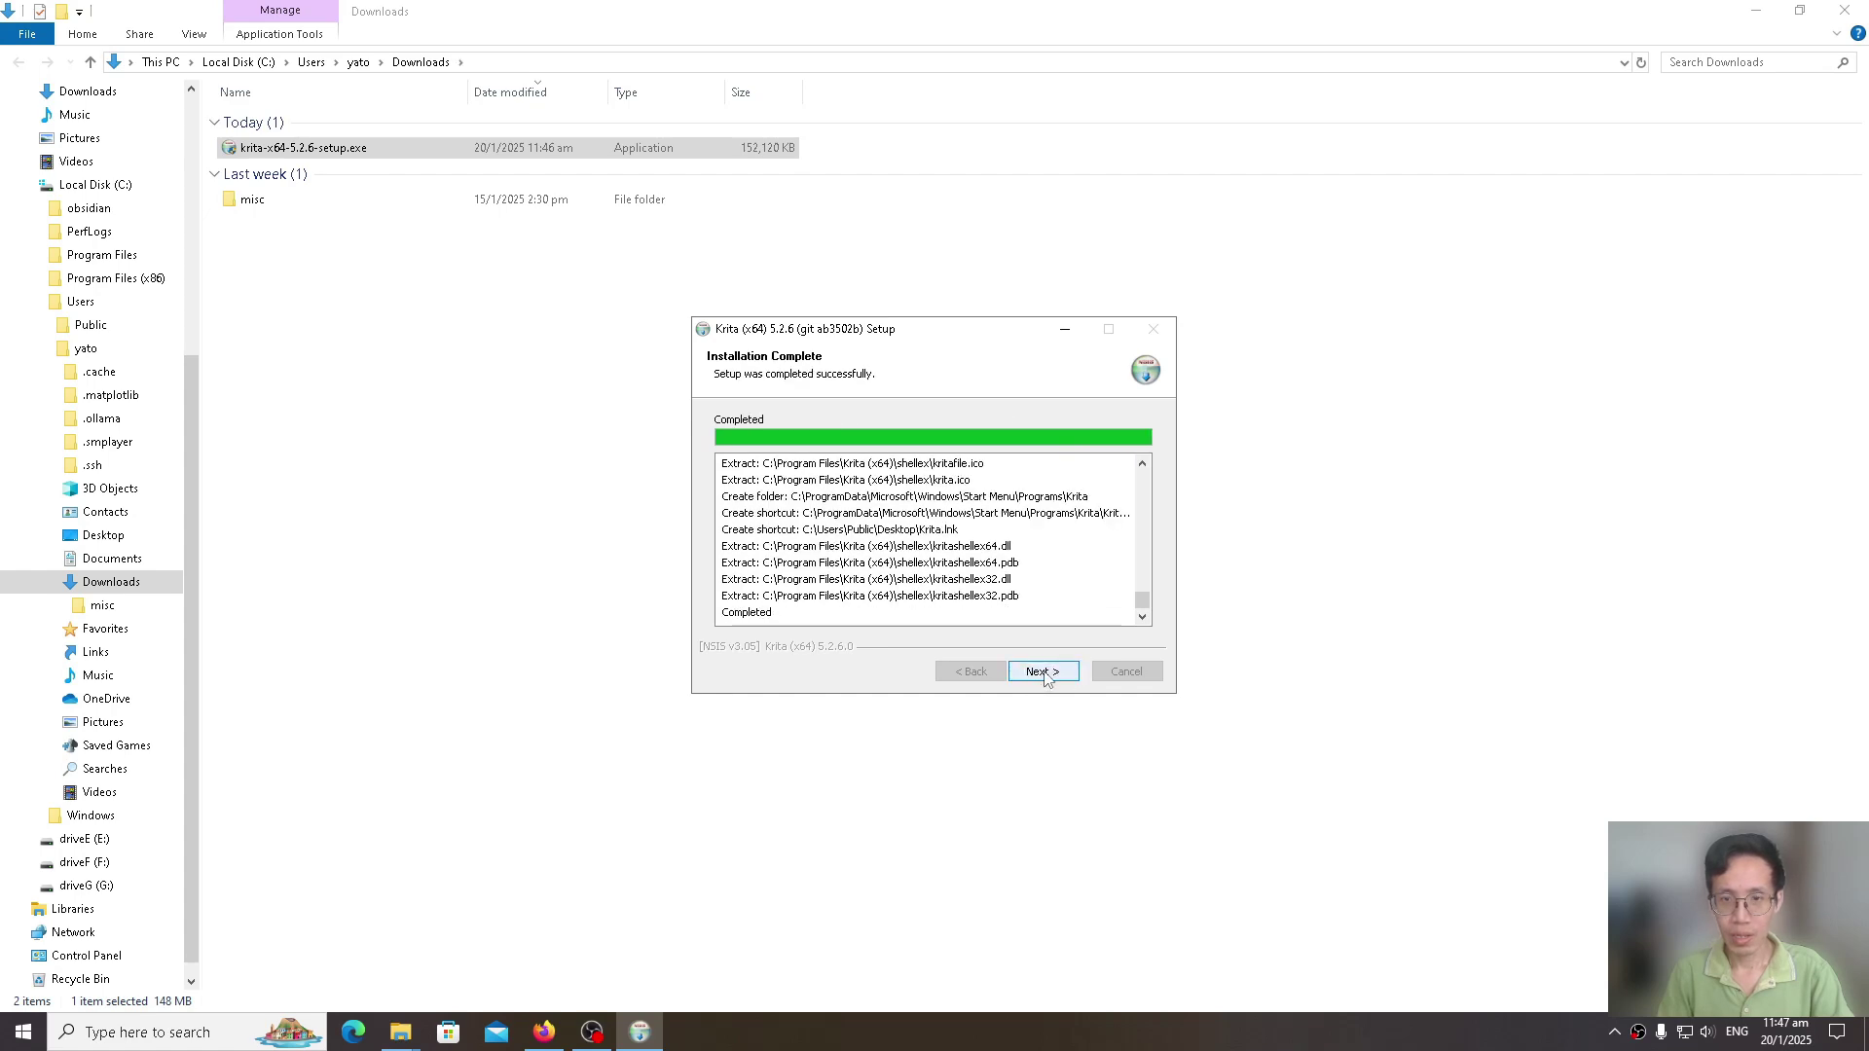
pyautogui.click(1042, 672)
pyautogui.click(1042, 672)
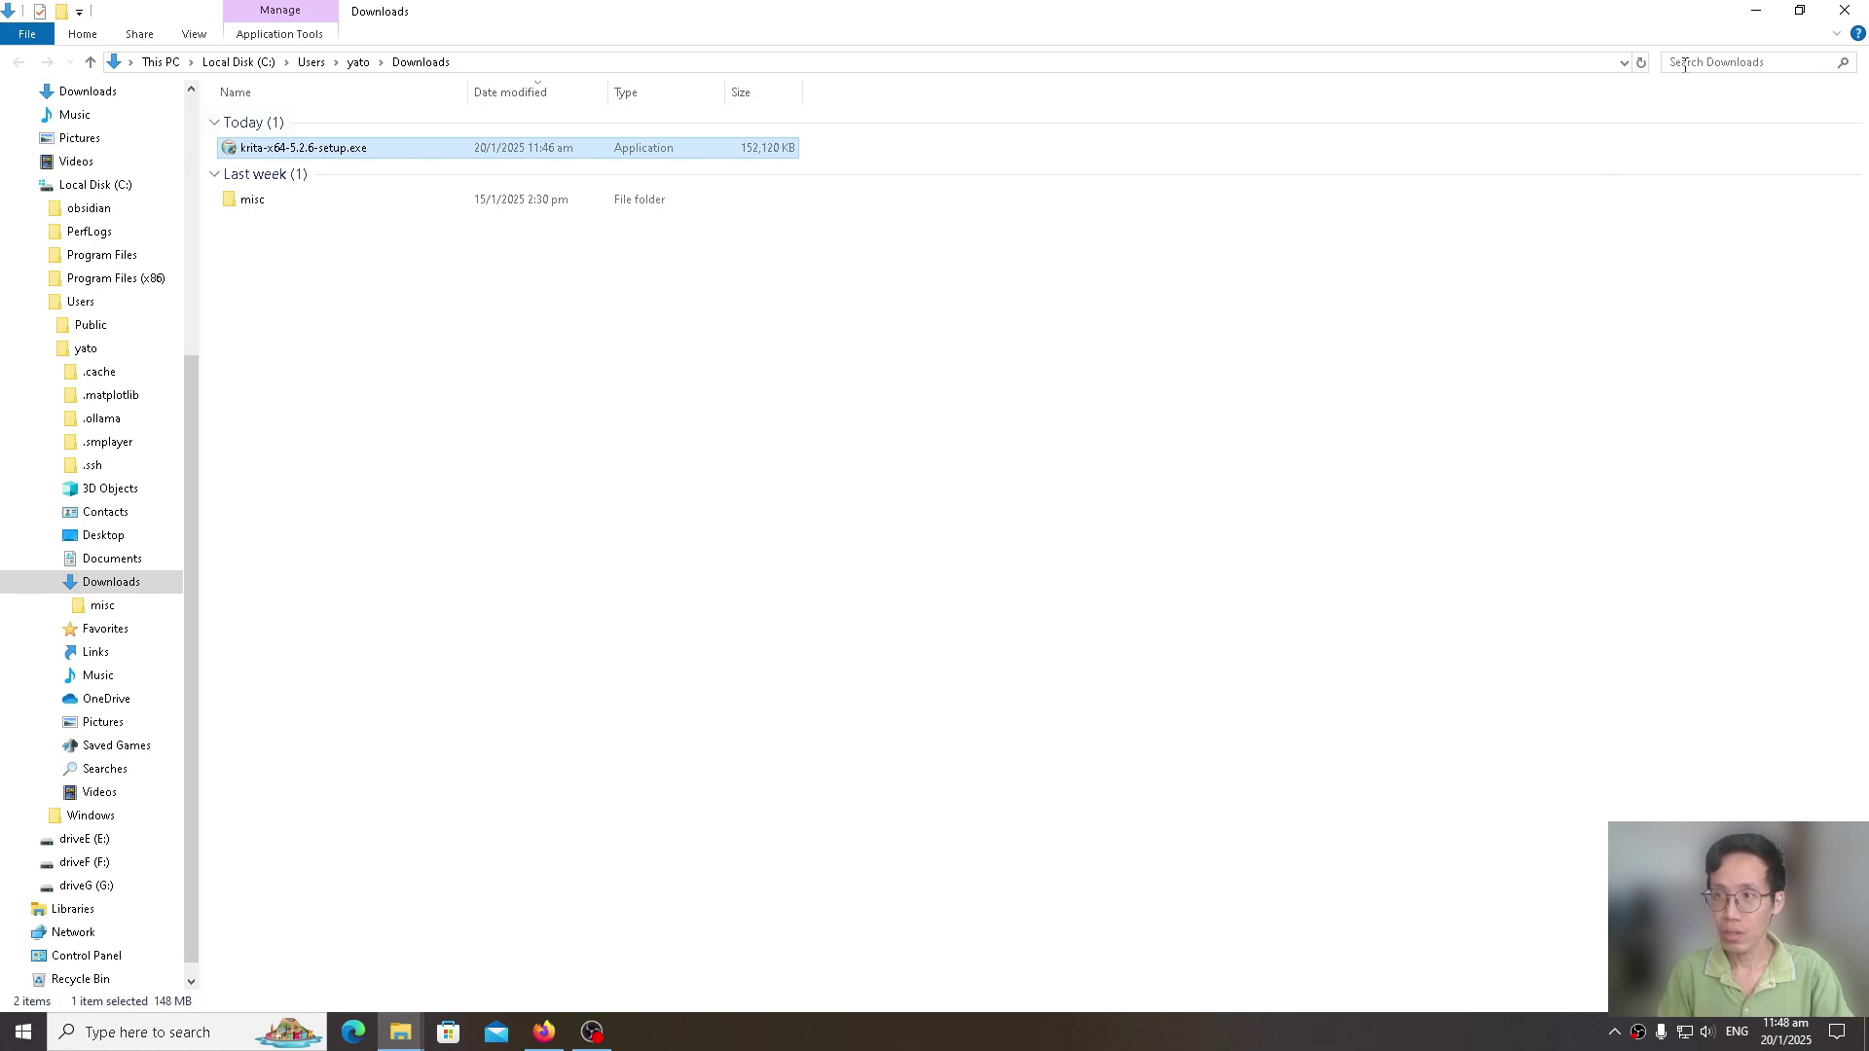
# Step: Minimize the open file windows to reach the desktop, and launch Krita from its shortcut in a maximized window
pyautogui.click(1755, 12)
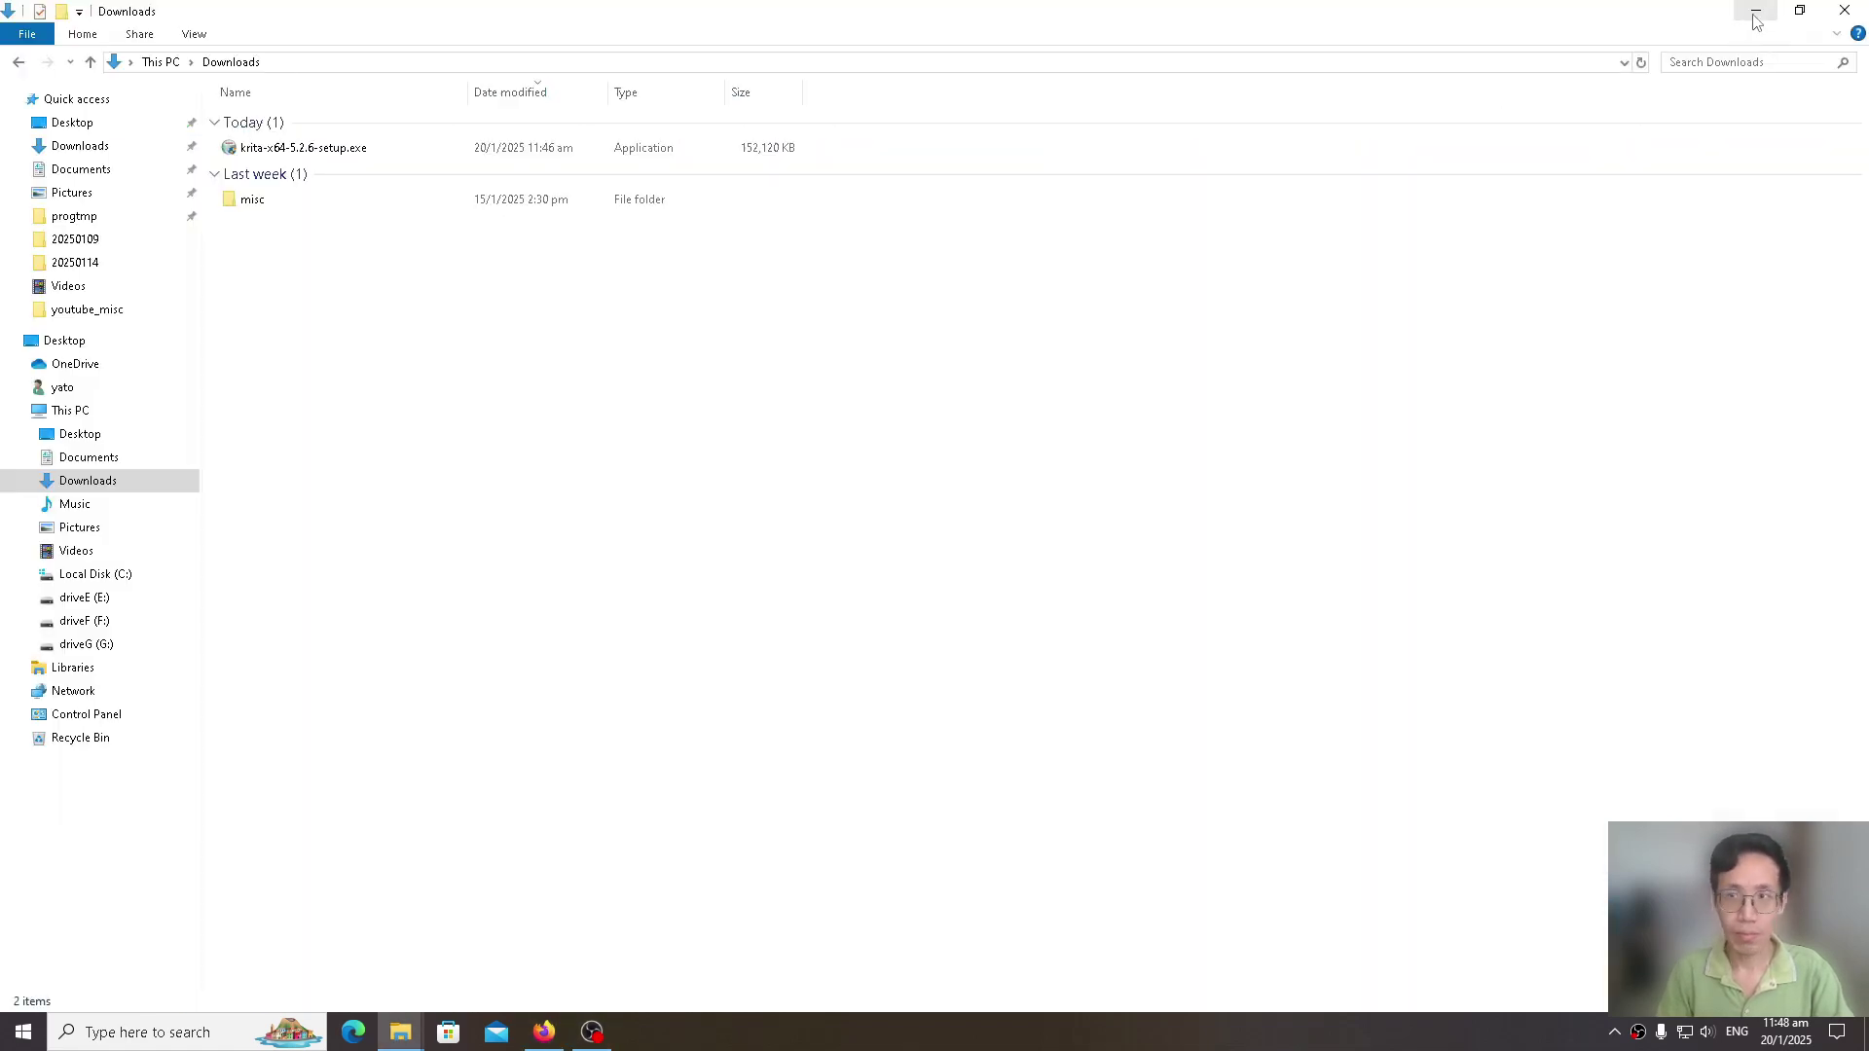
pyautogui.click(1758, 14)
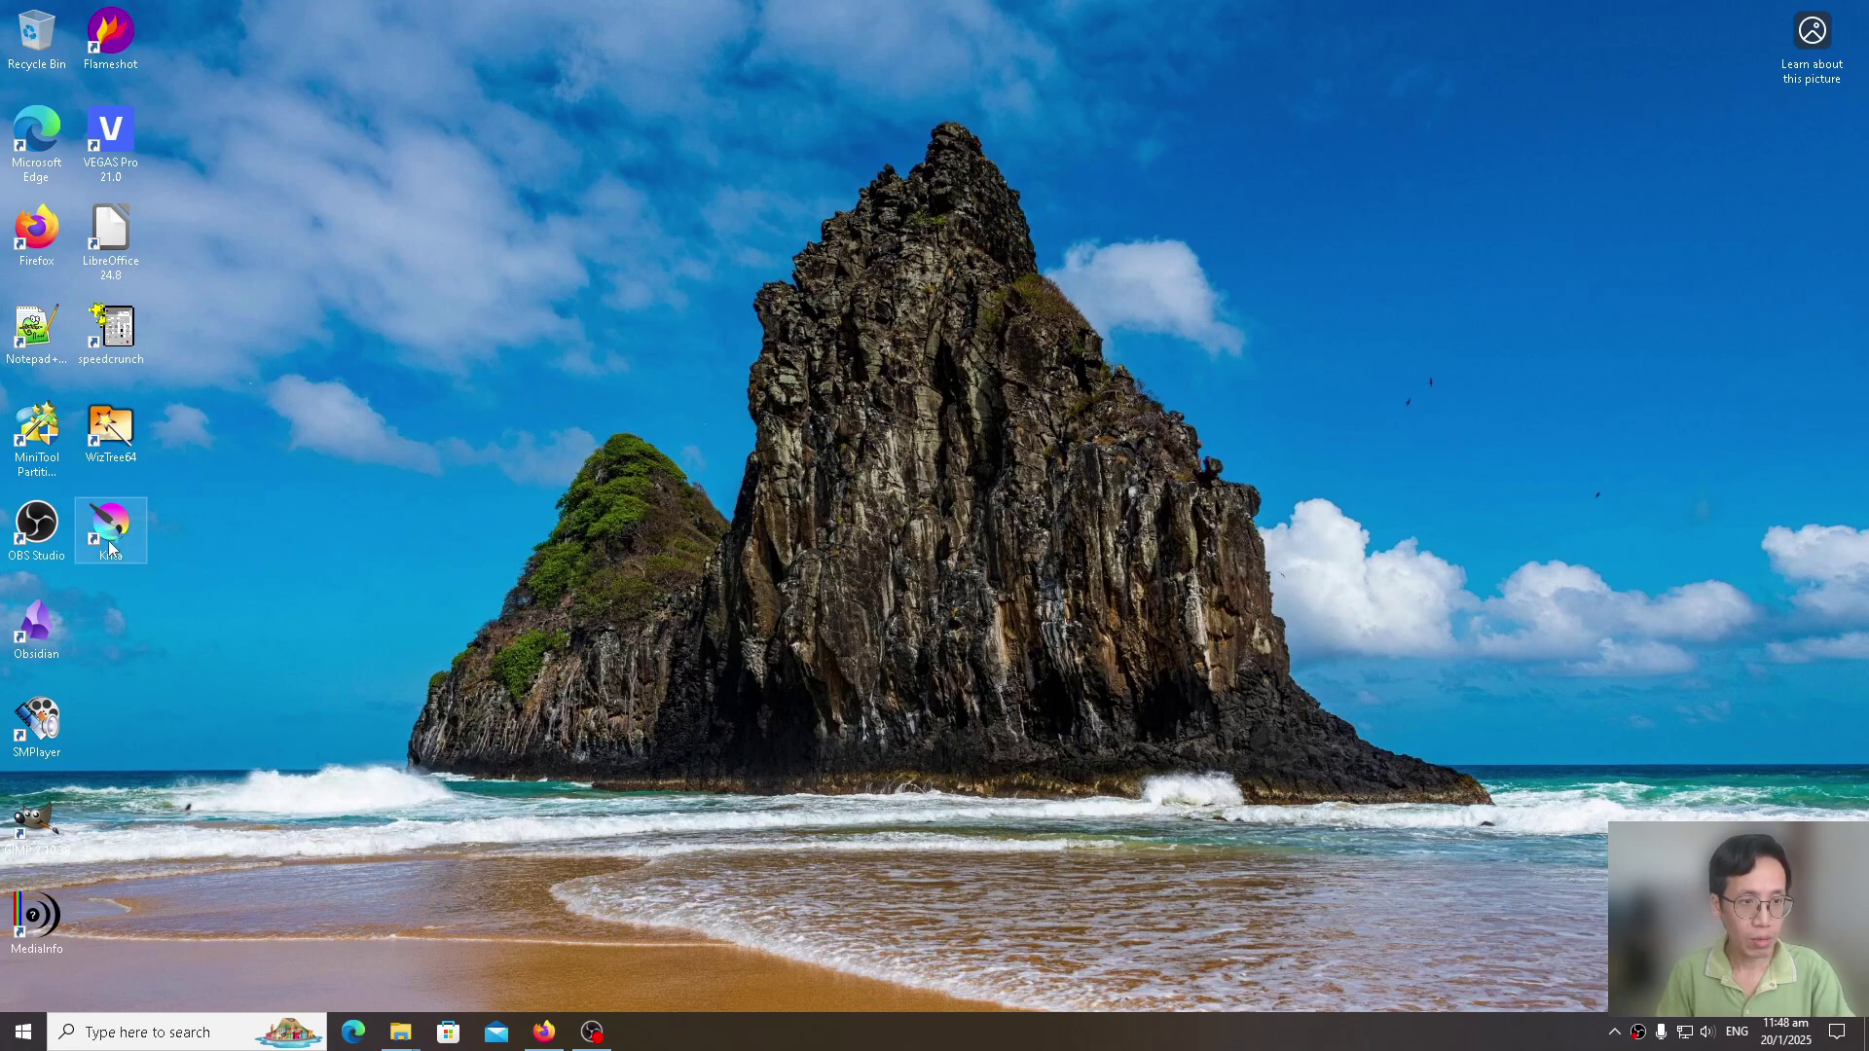
pyautogui.doubleClick(108, 533)
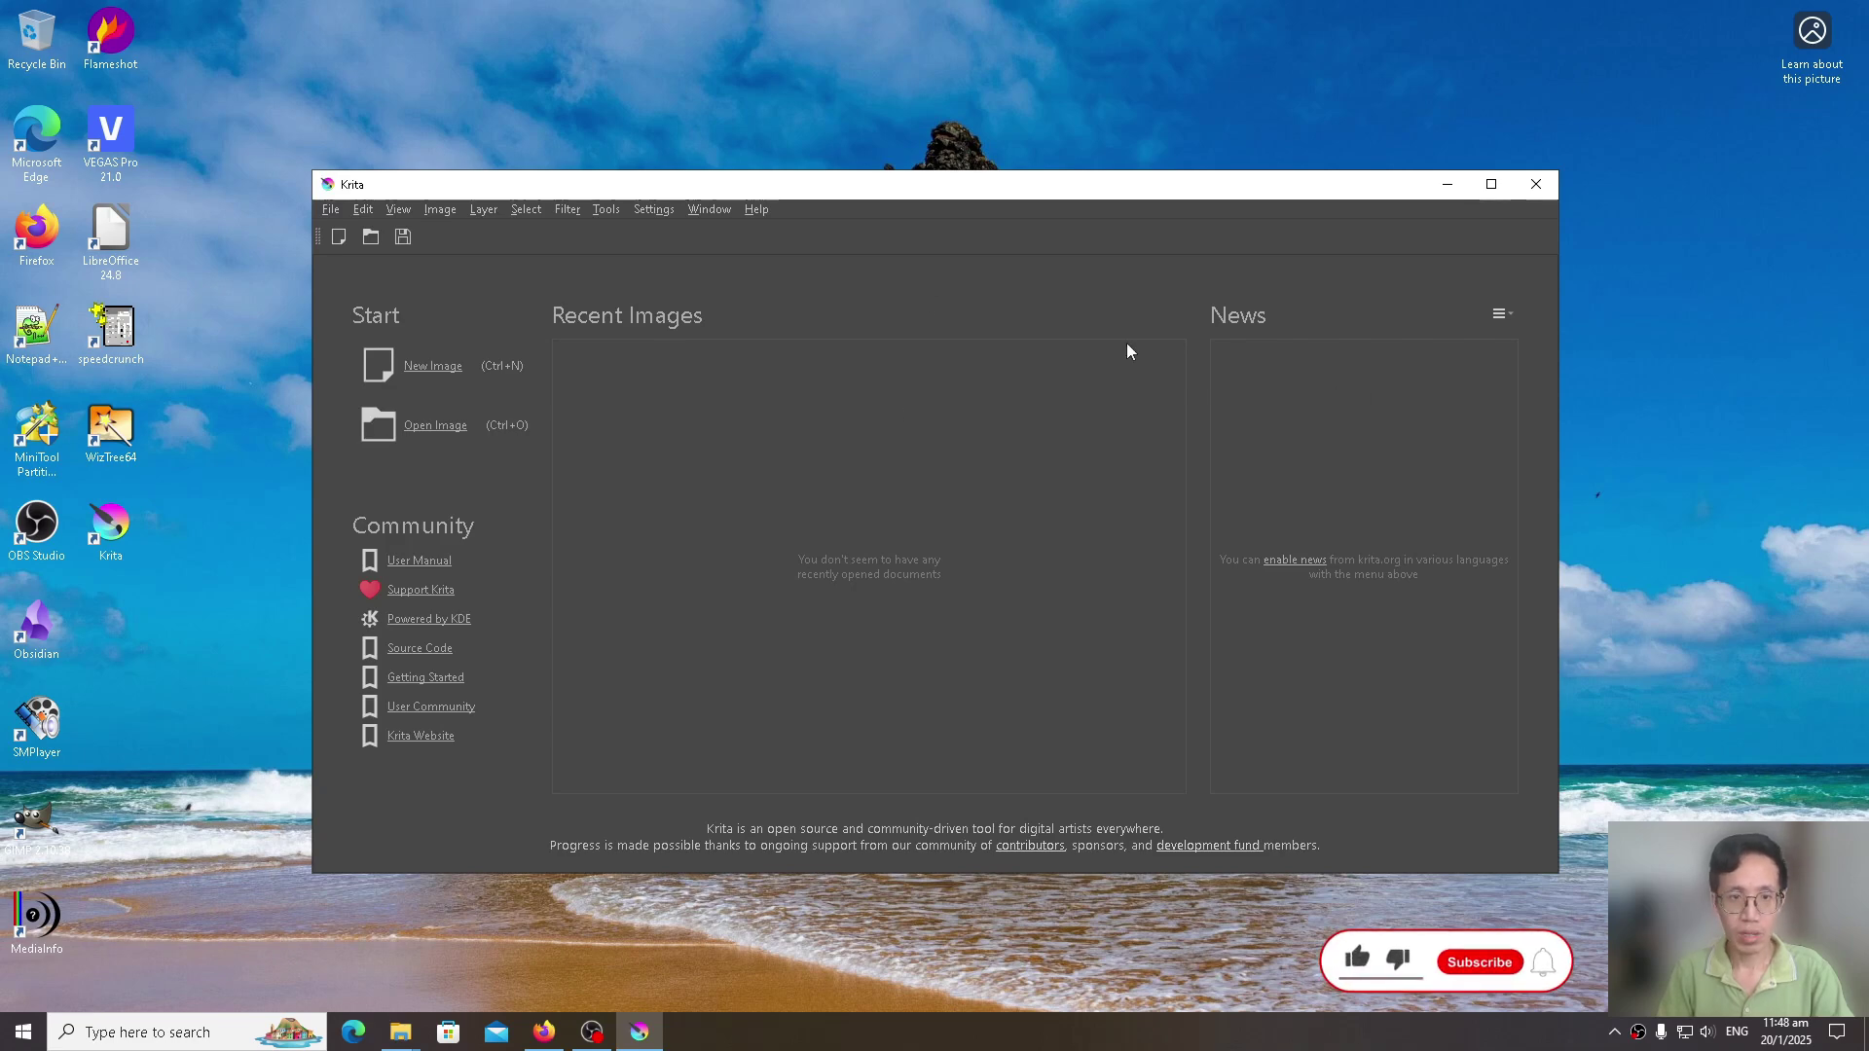
pyautogui.click(1492, 186)
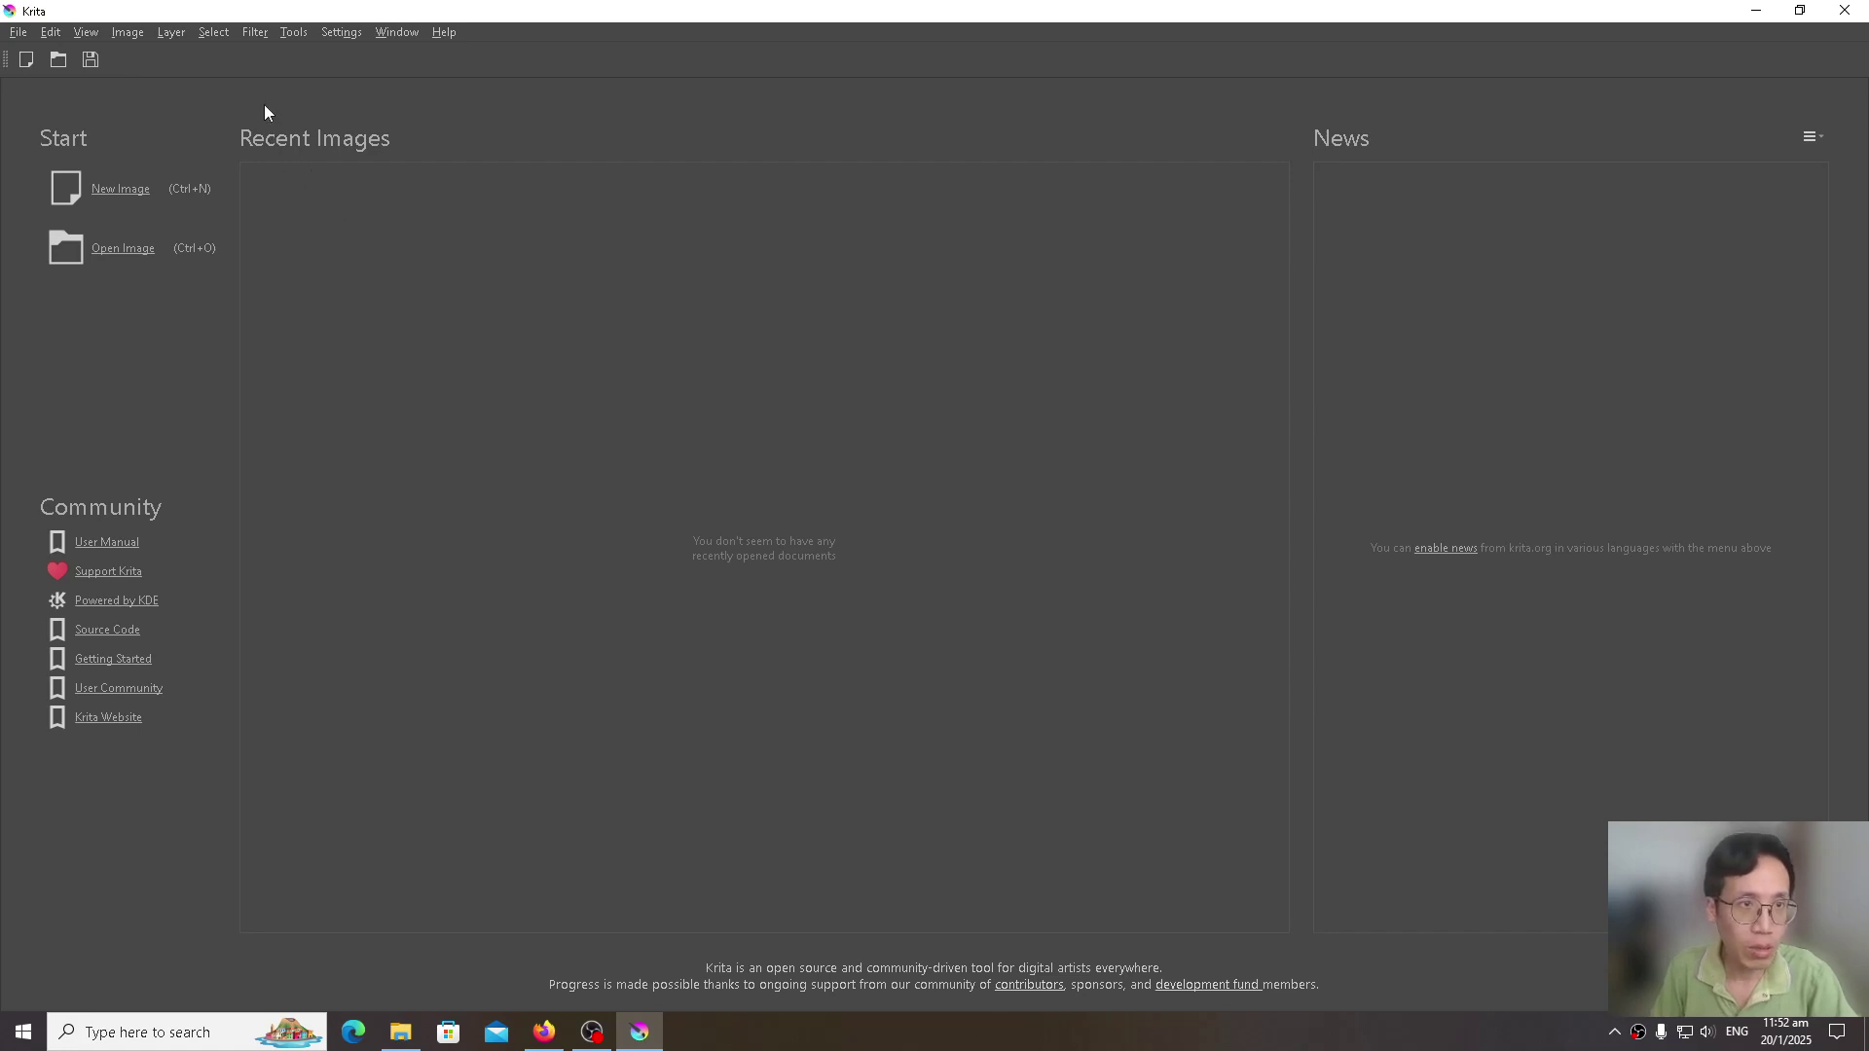
# Step: Look through Krita's script commands for the Python plugin import options
pyautogui.click(295, 37)
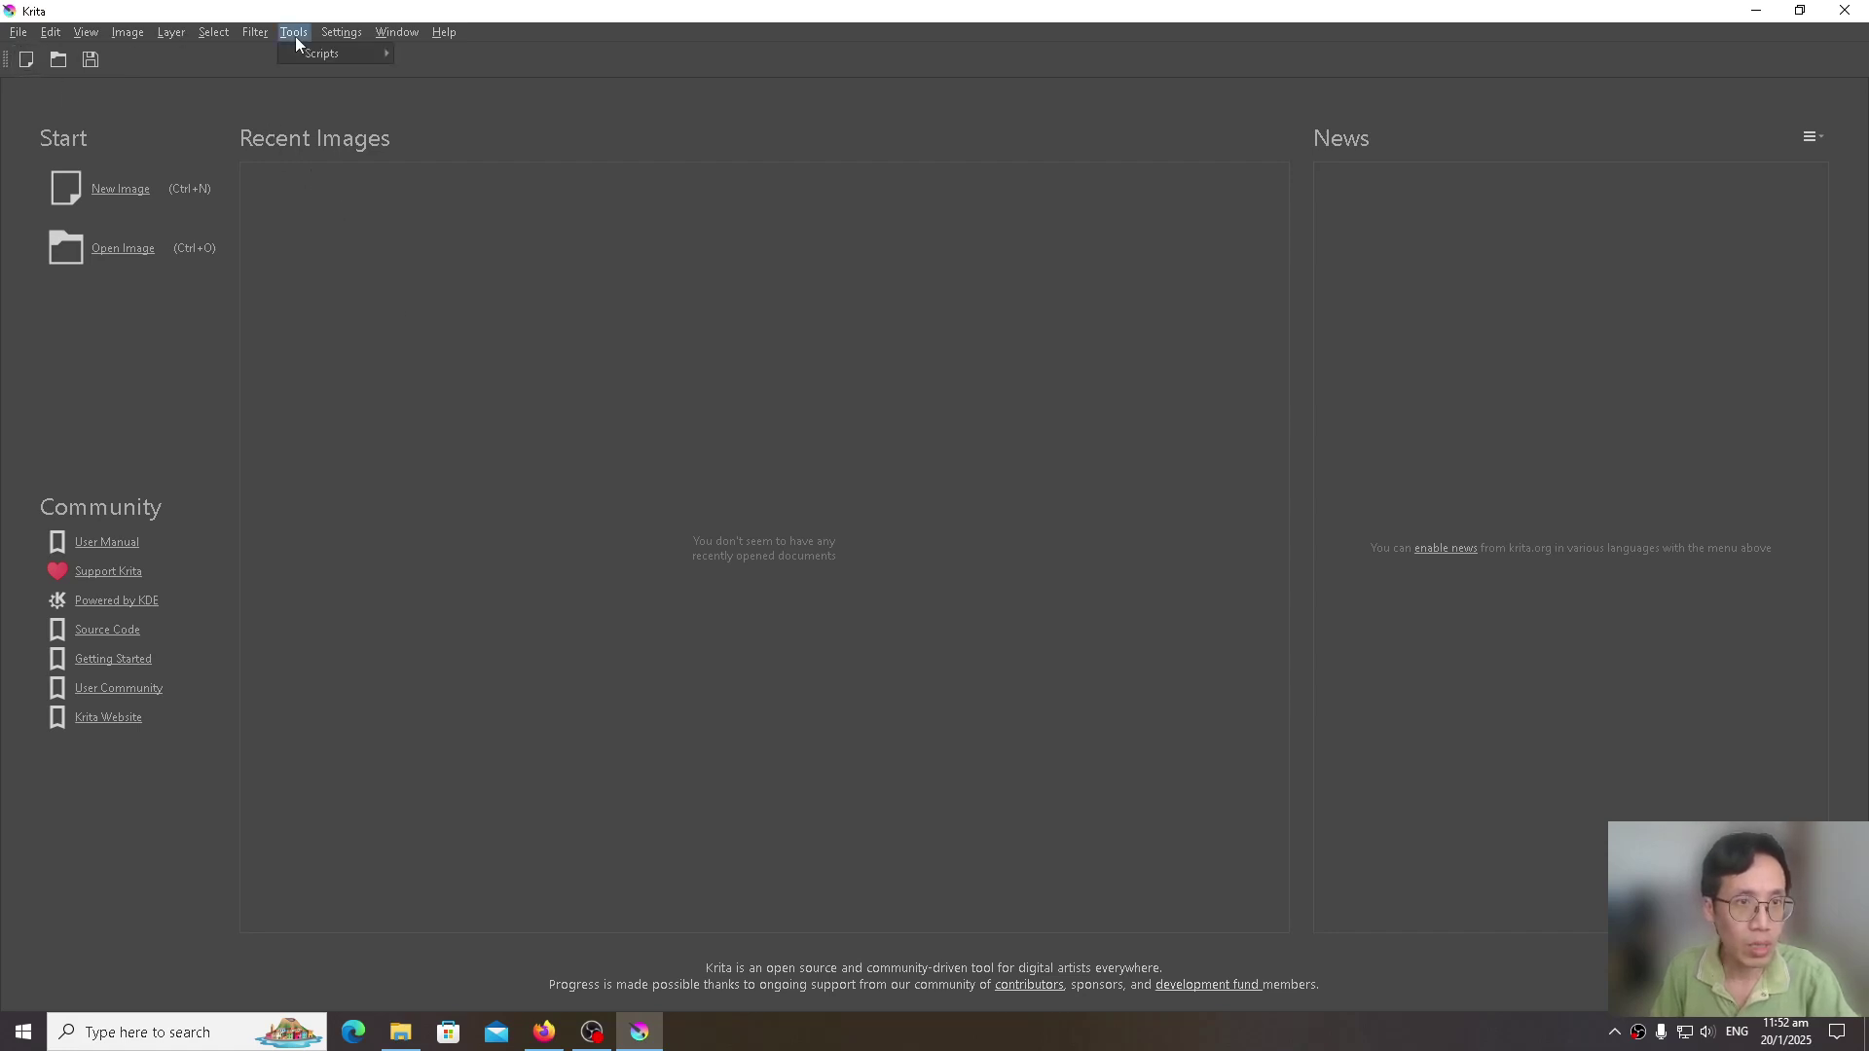
pyautogui.moveTo(288, 48)
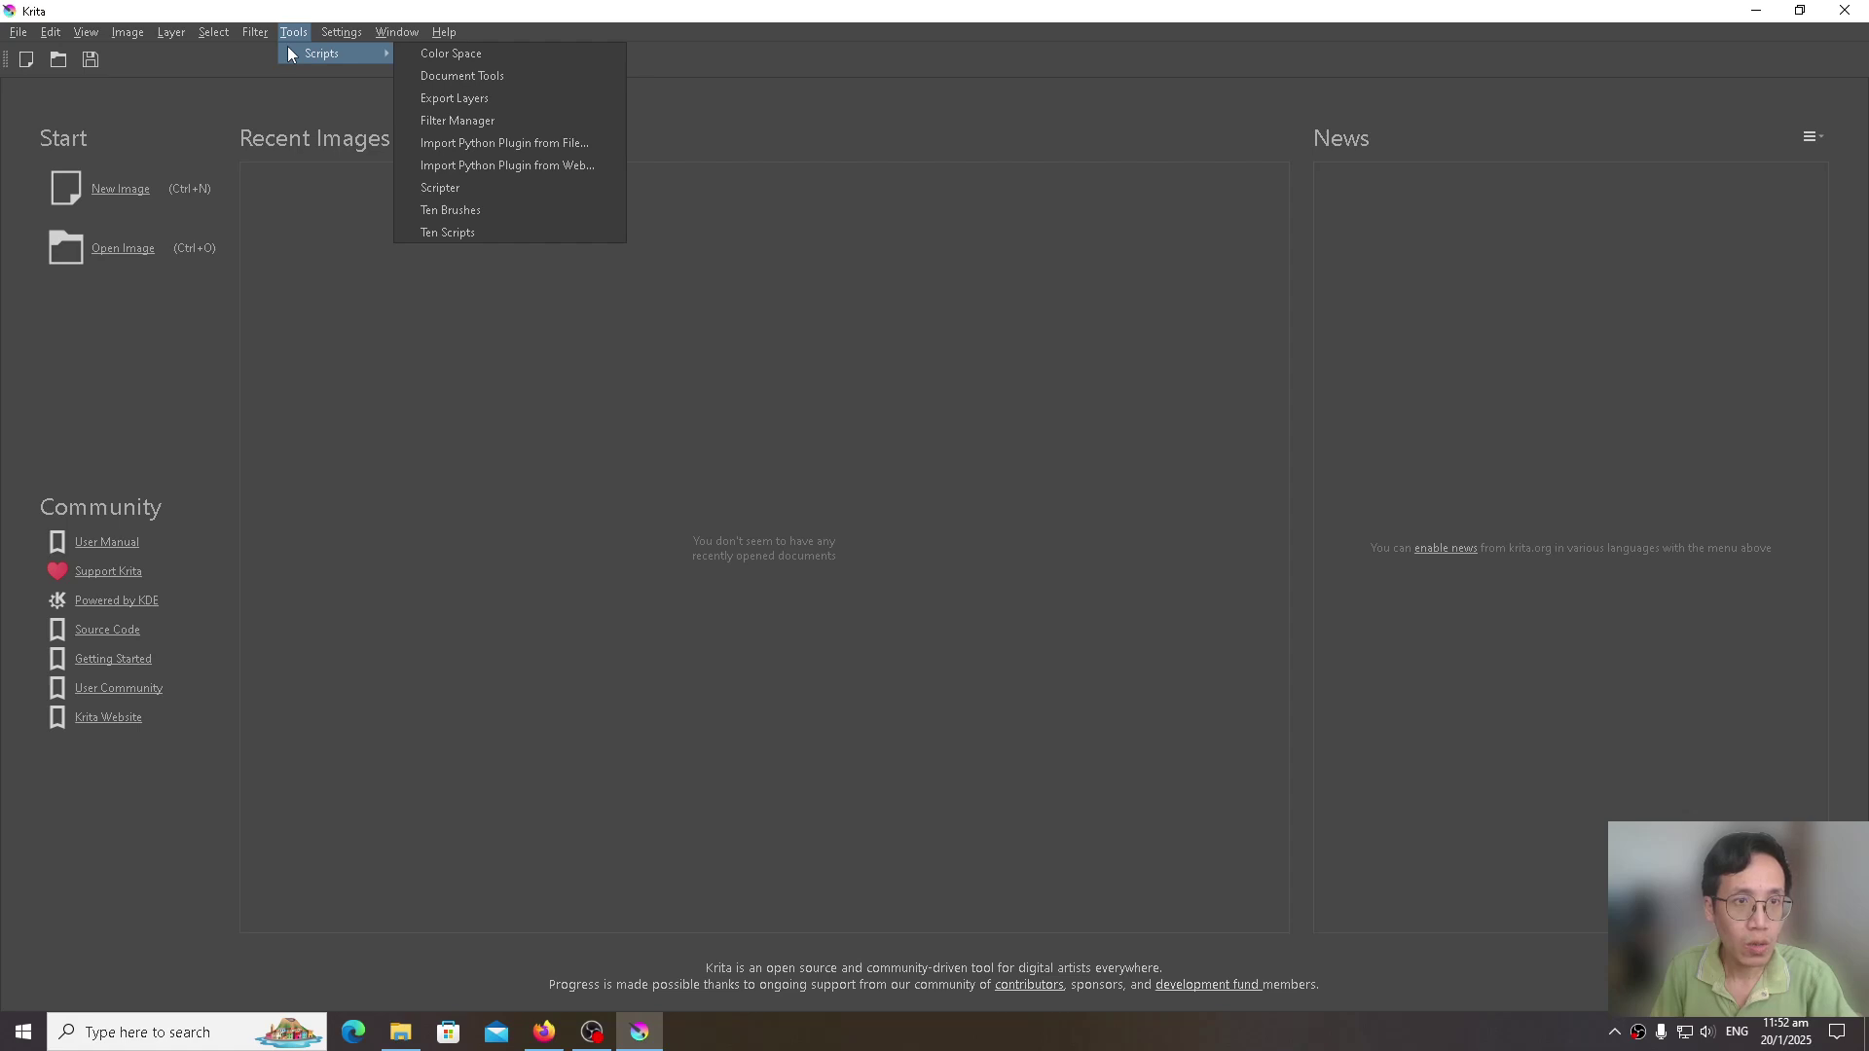
# Step: Switch to Firefox and search the web in a new tab for "krita ai diffusion plugin"
pyautogui.click(544, 1033)
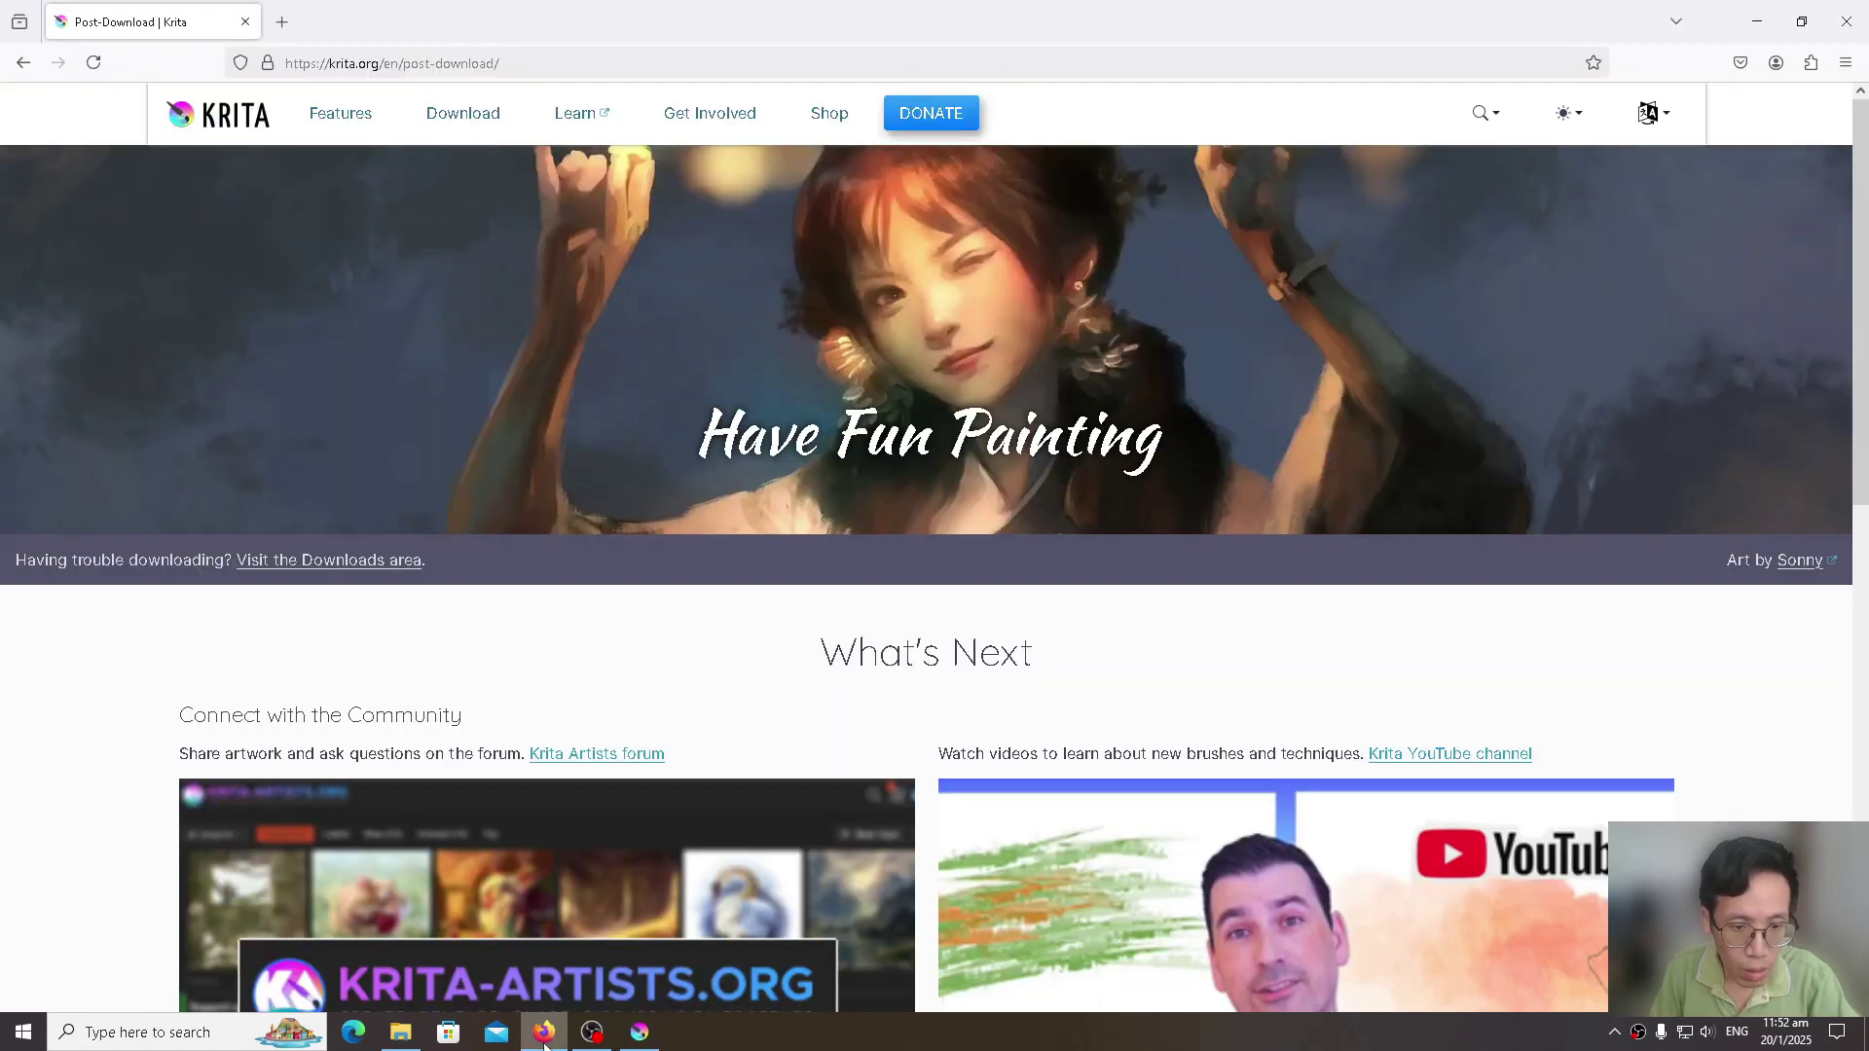
pyautogui.click(283, 24)
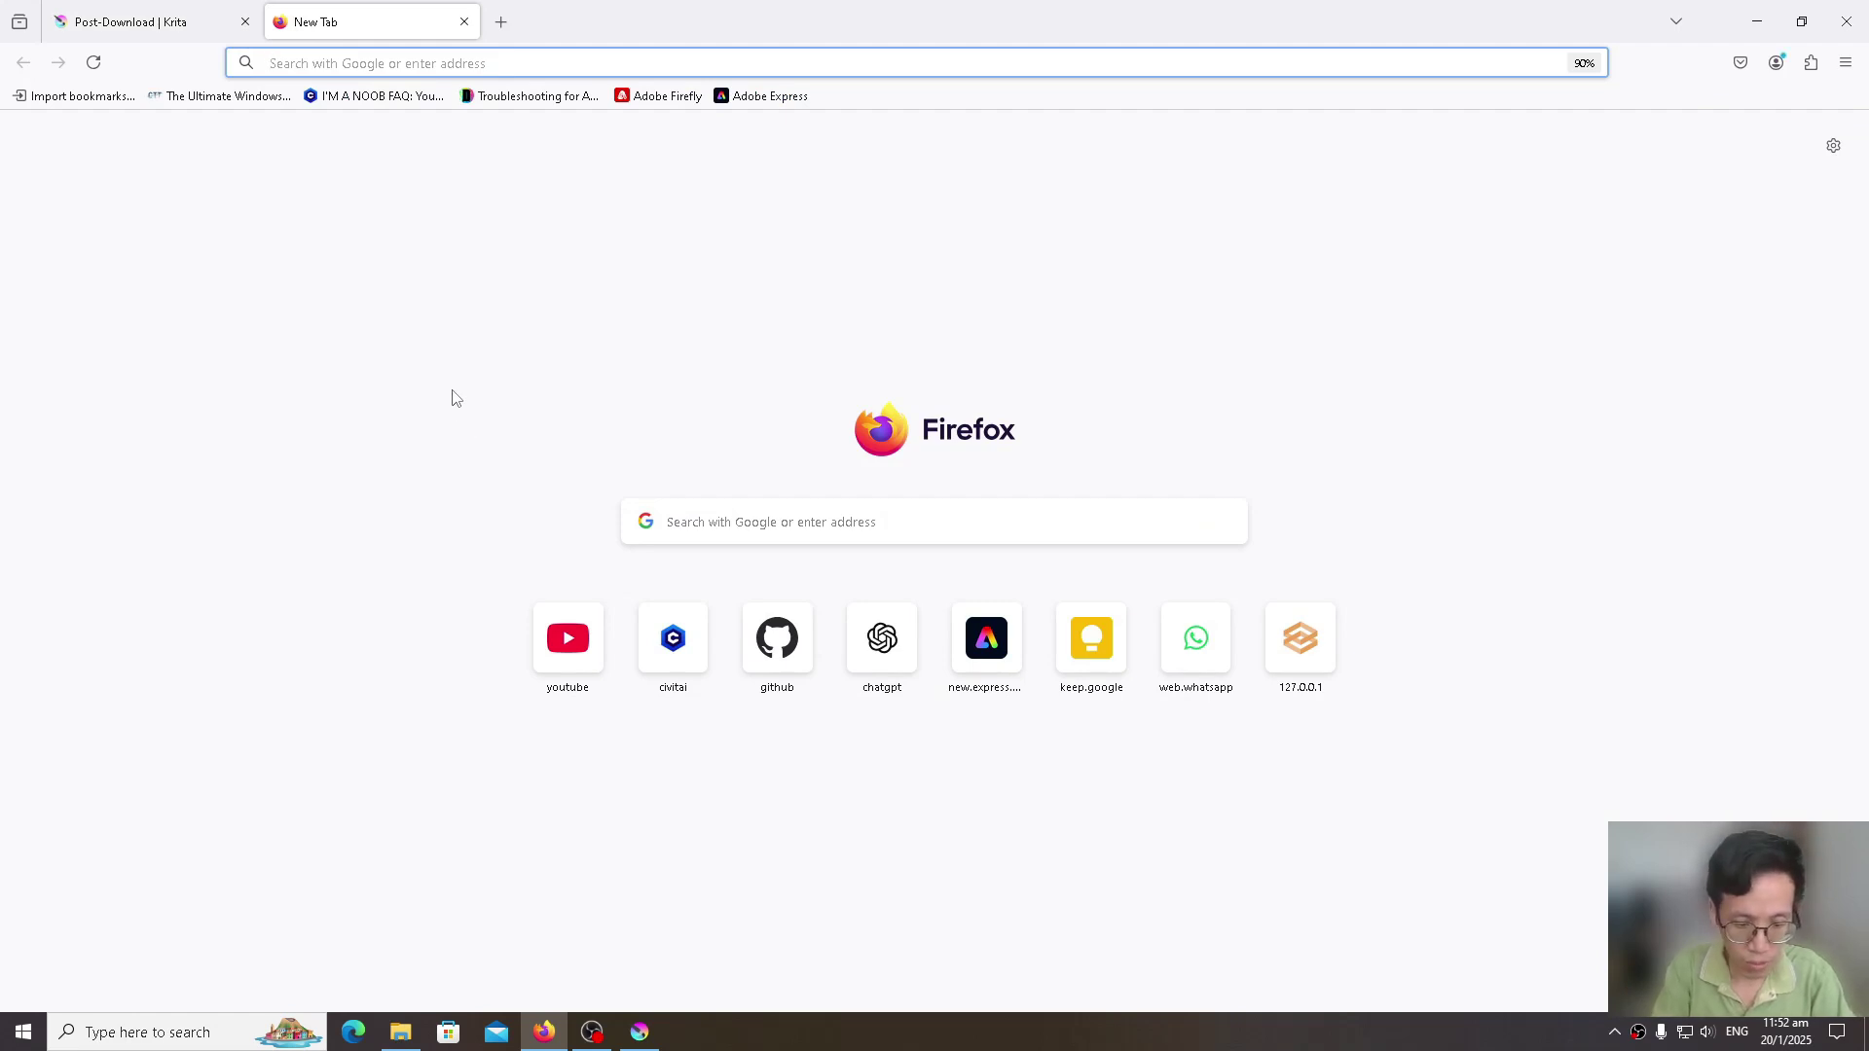
pyautogui.write('krita ai ')
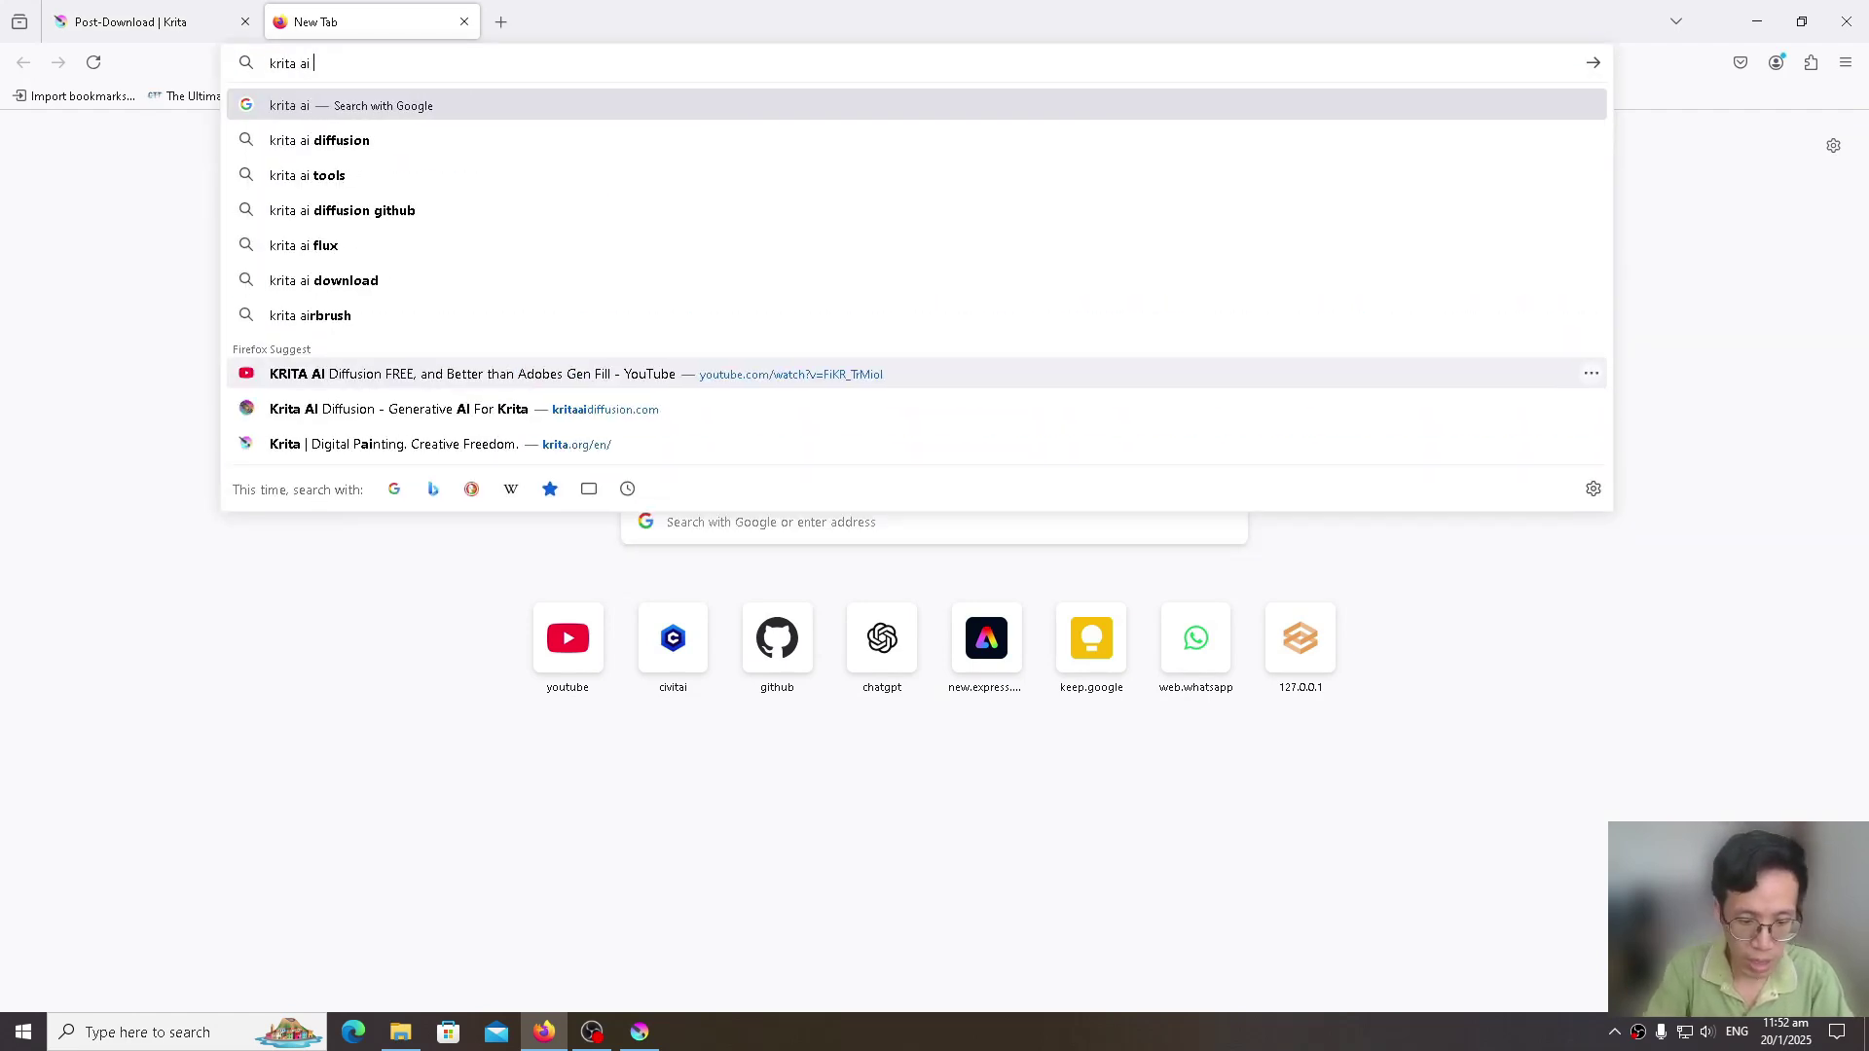
pyautogui.write('diffusion ')
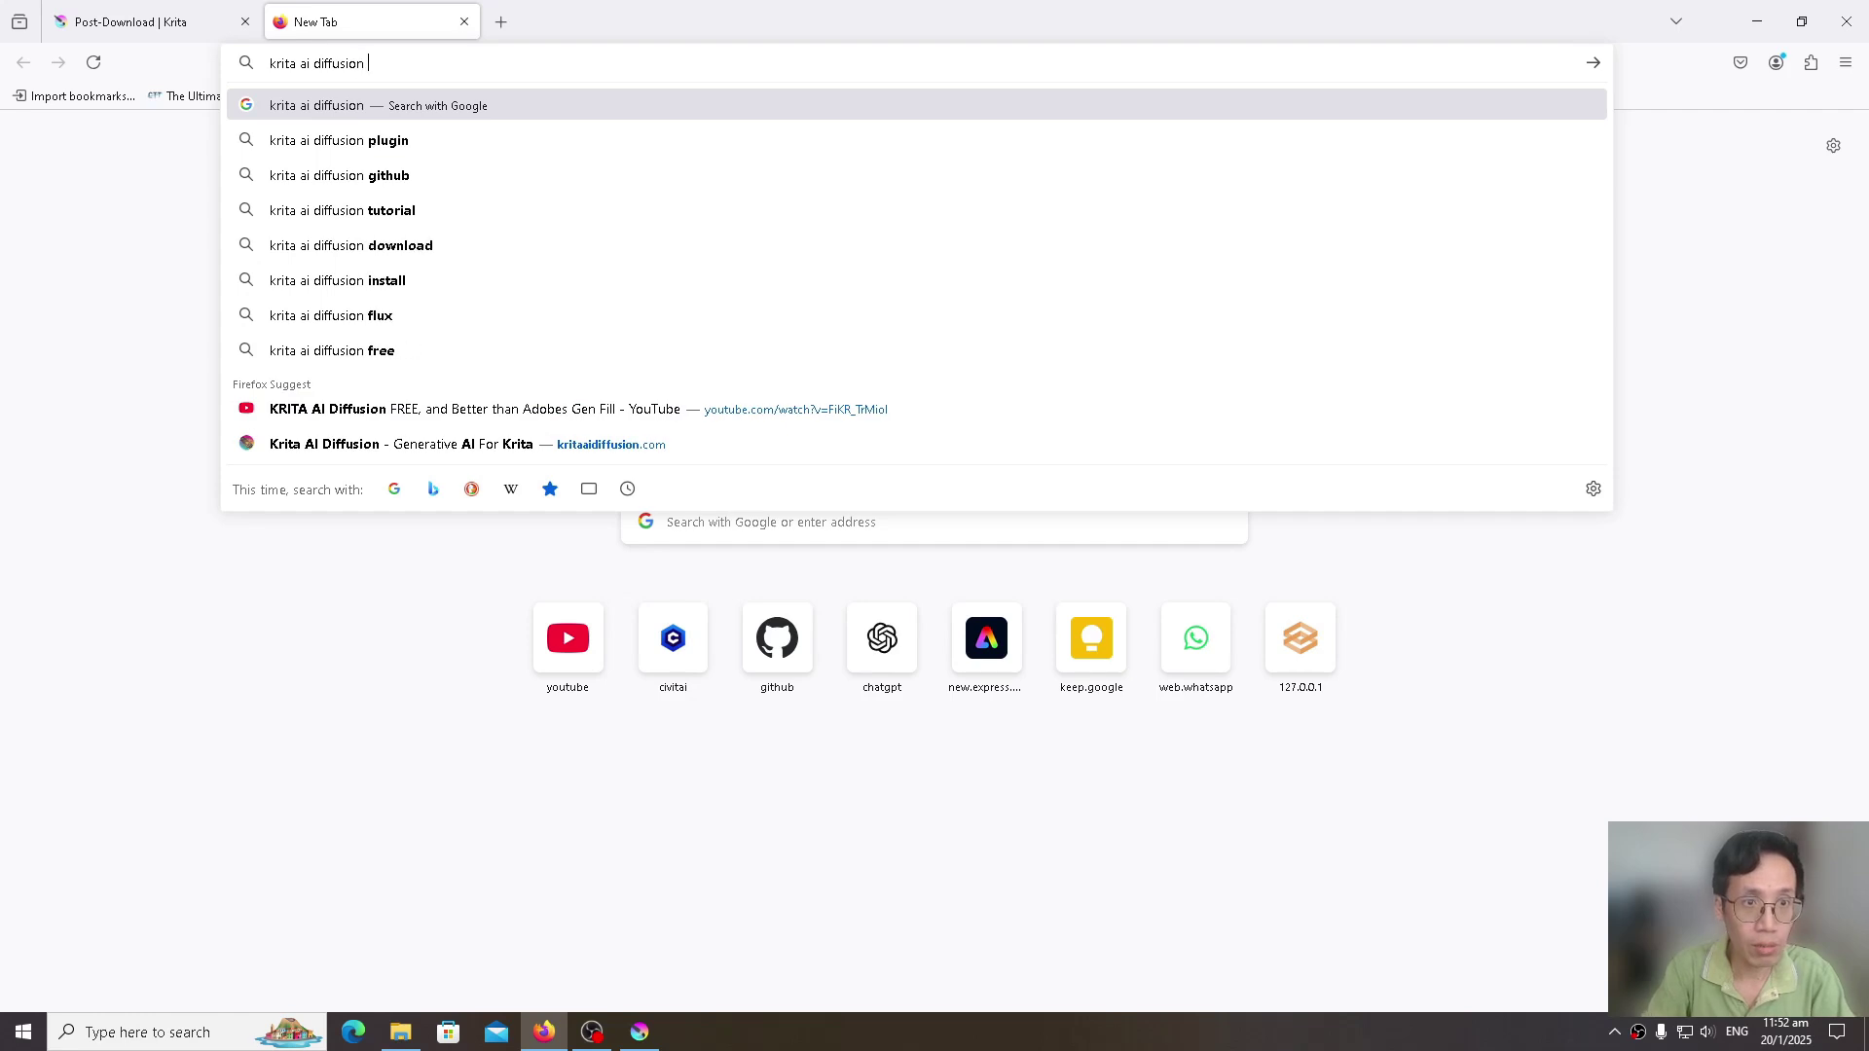
pyautogui.write('plugin')
pyautogui.press('Return')
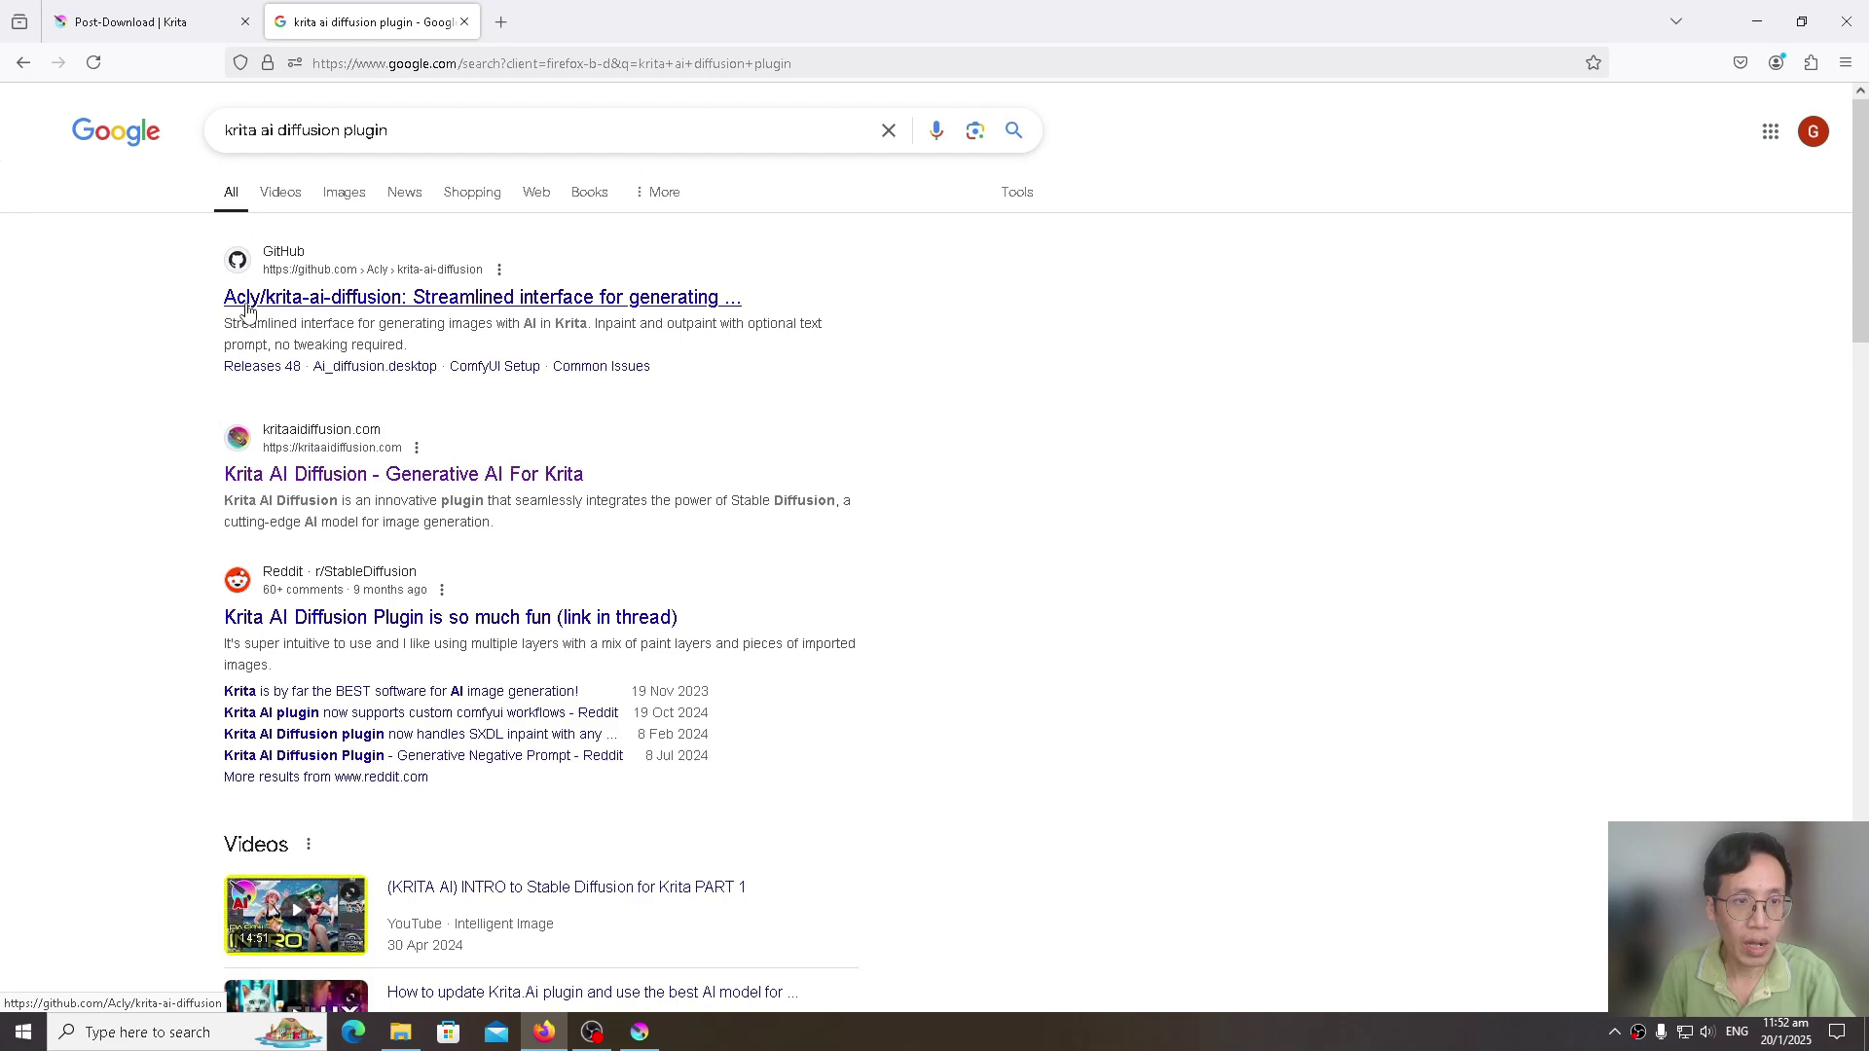
# Step: Open the krita-ai-diffusion GitHub repository from the search results in a new tab and switch to it
pyautogui.rightClick(301, 304)
pyautogui.press('Escape')
pyautogui.middleClick(337, 318)
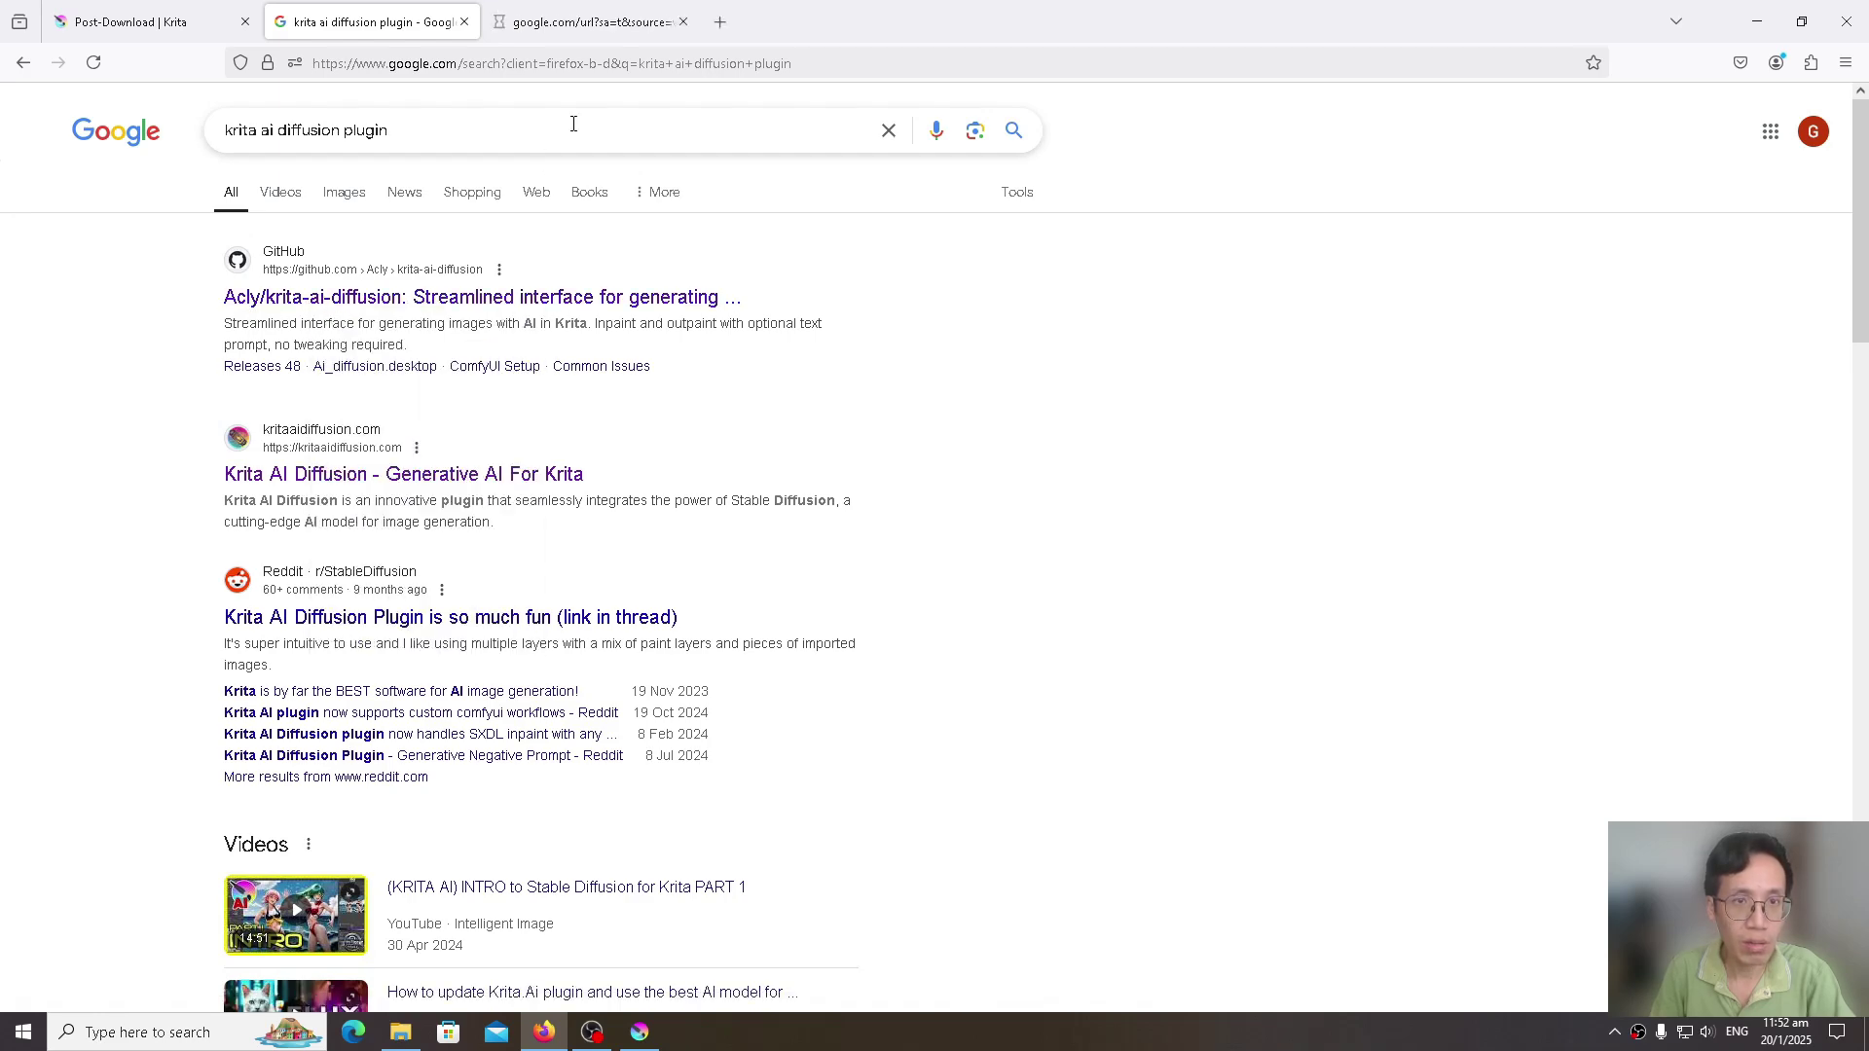
pyautogui.click(584, 22)
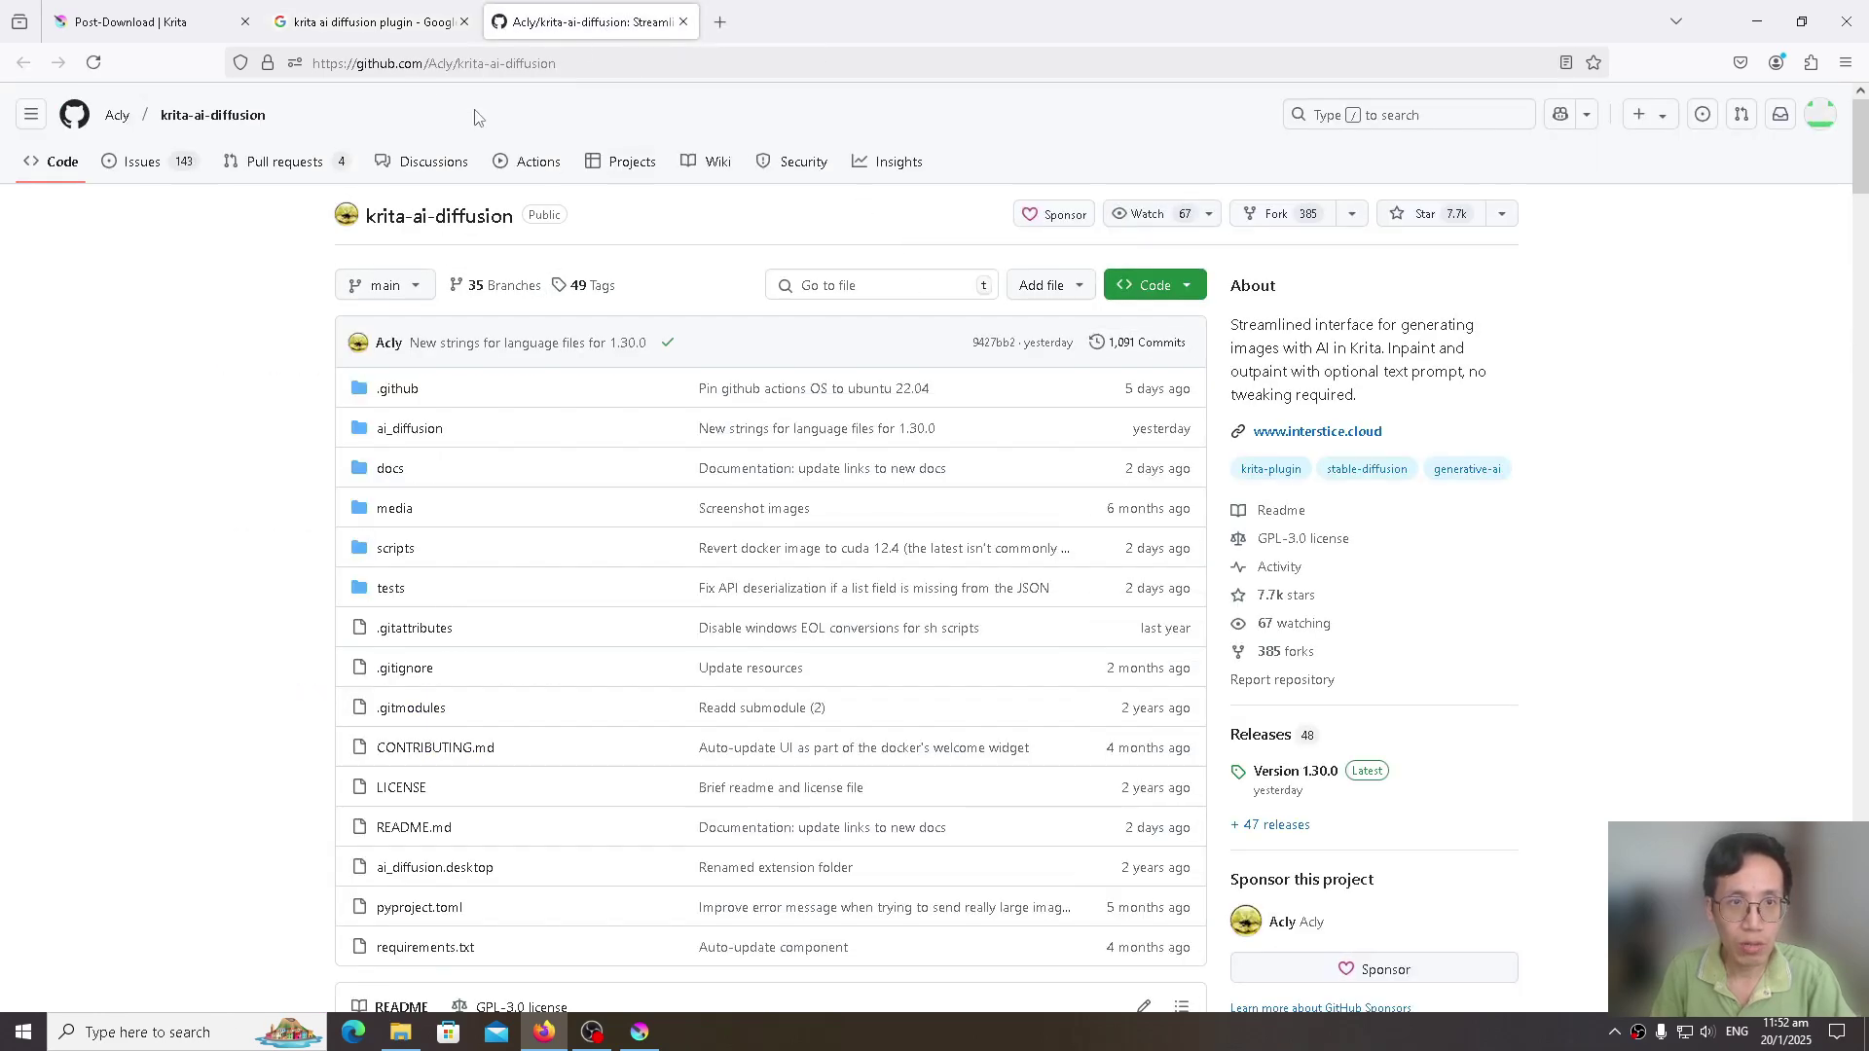
pyautogui.click(388, 29)
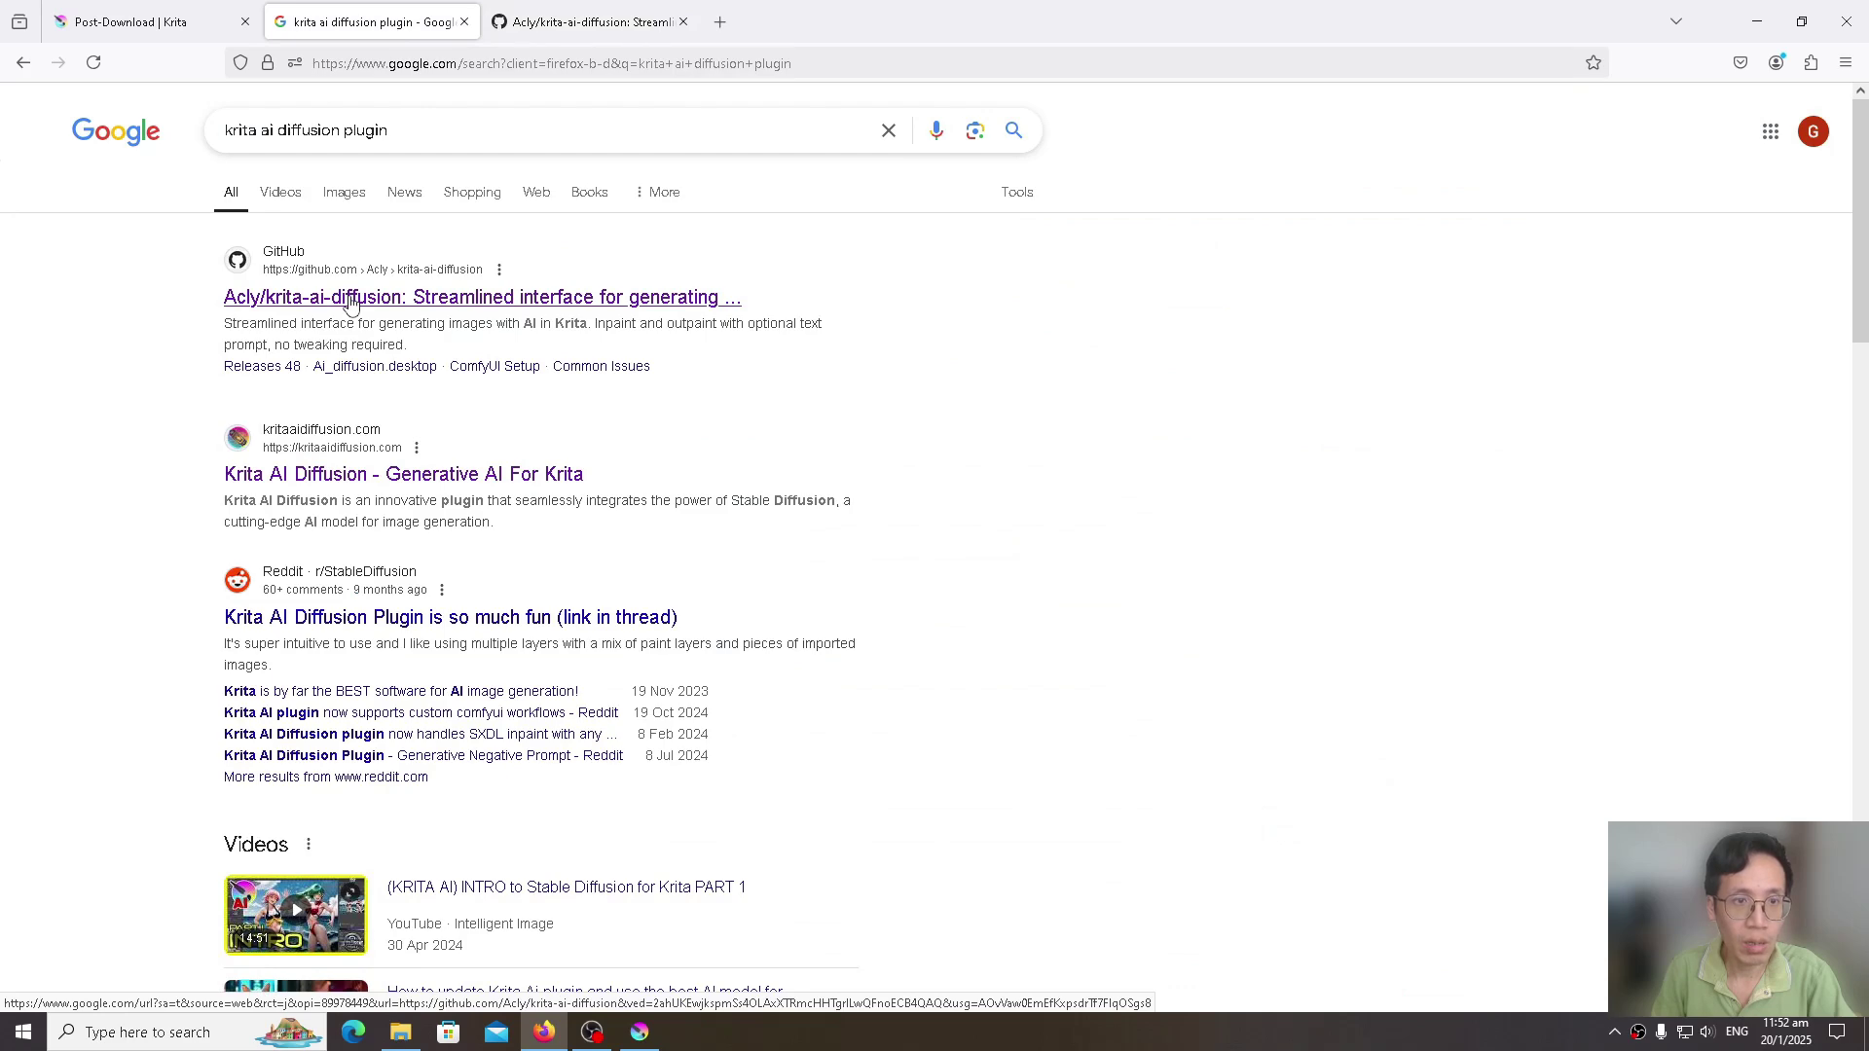
pyautogui.click(521, 29)
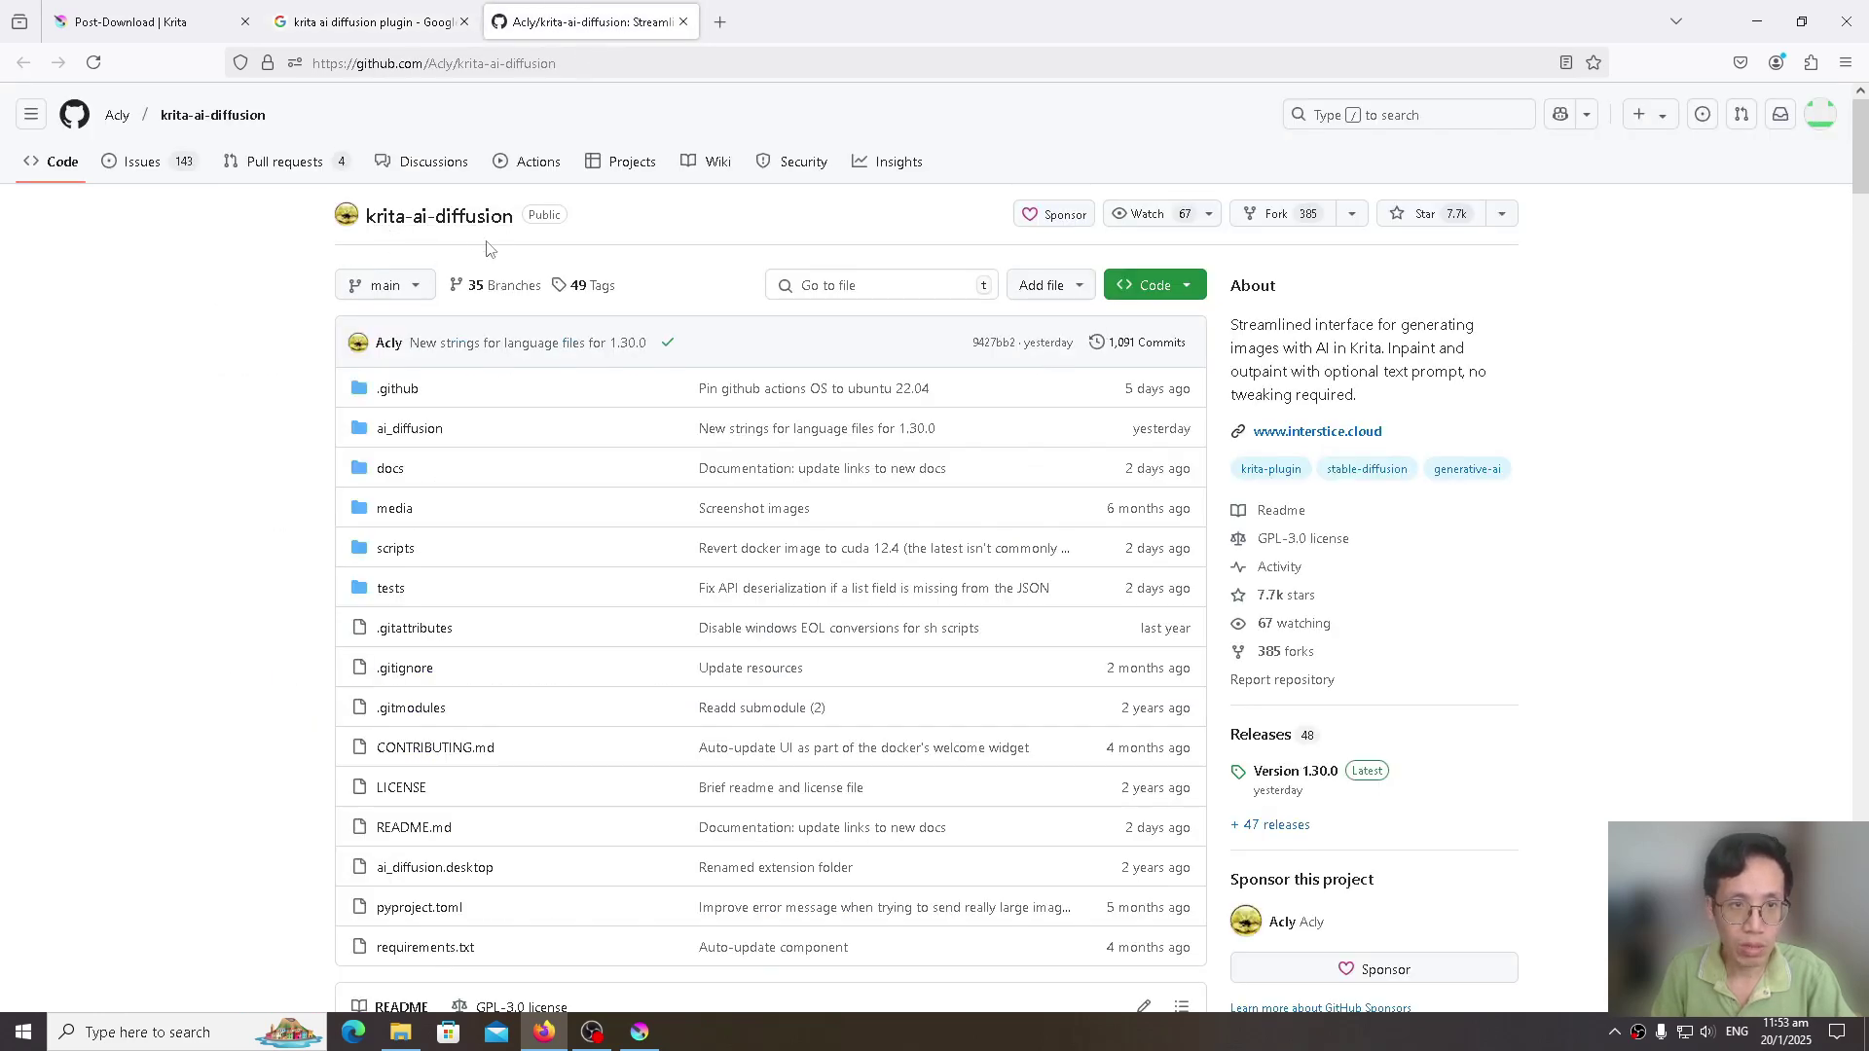
# Step: Follow the plugin download link in the README's Installation section and download krita_ai_diffusion-1.30.0.zip from the release page
pyautogui.scroll(-10, 952, 500)
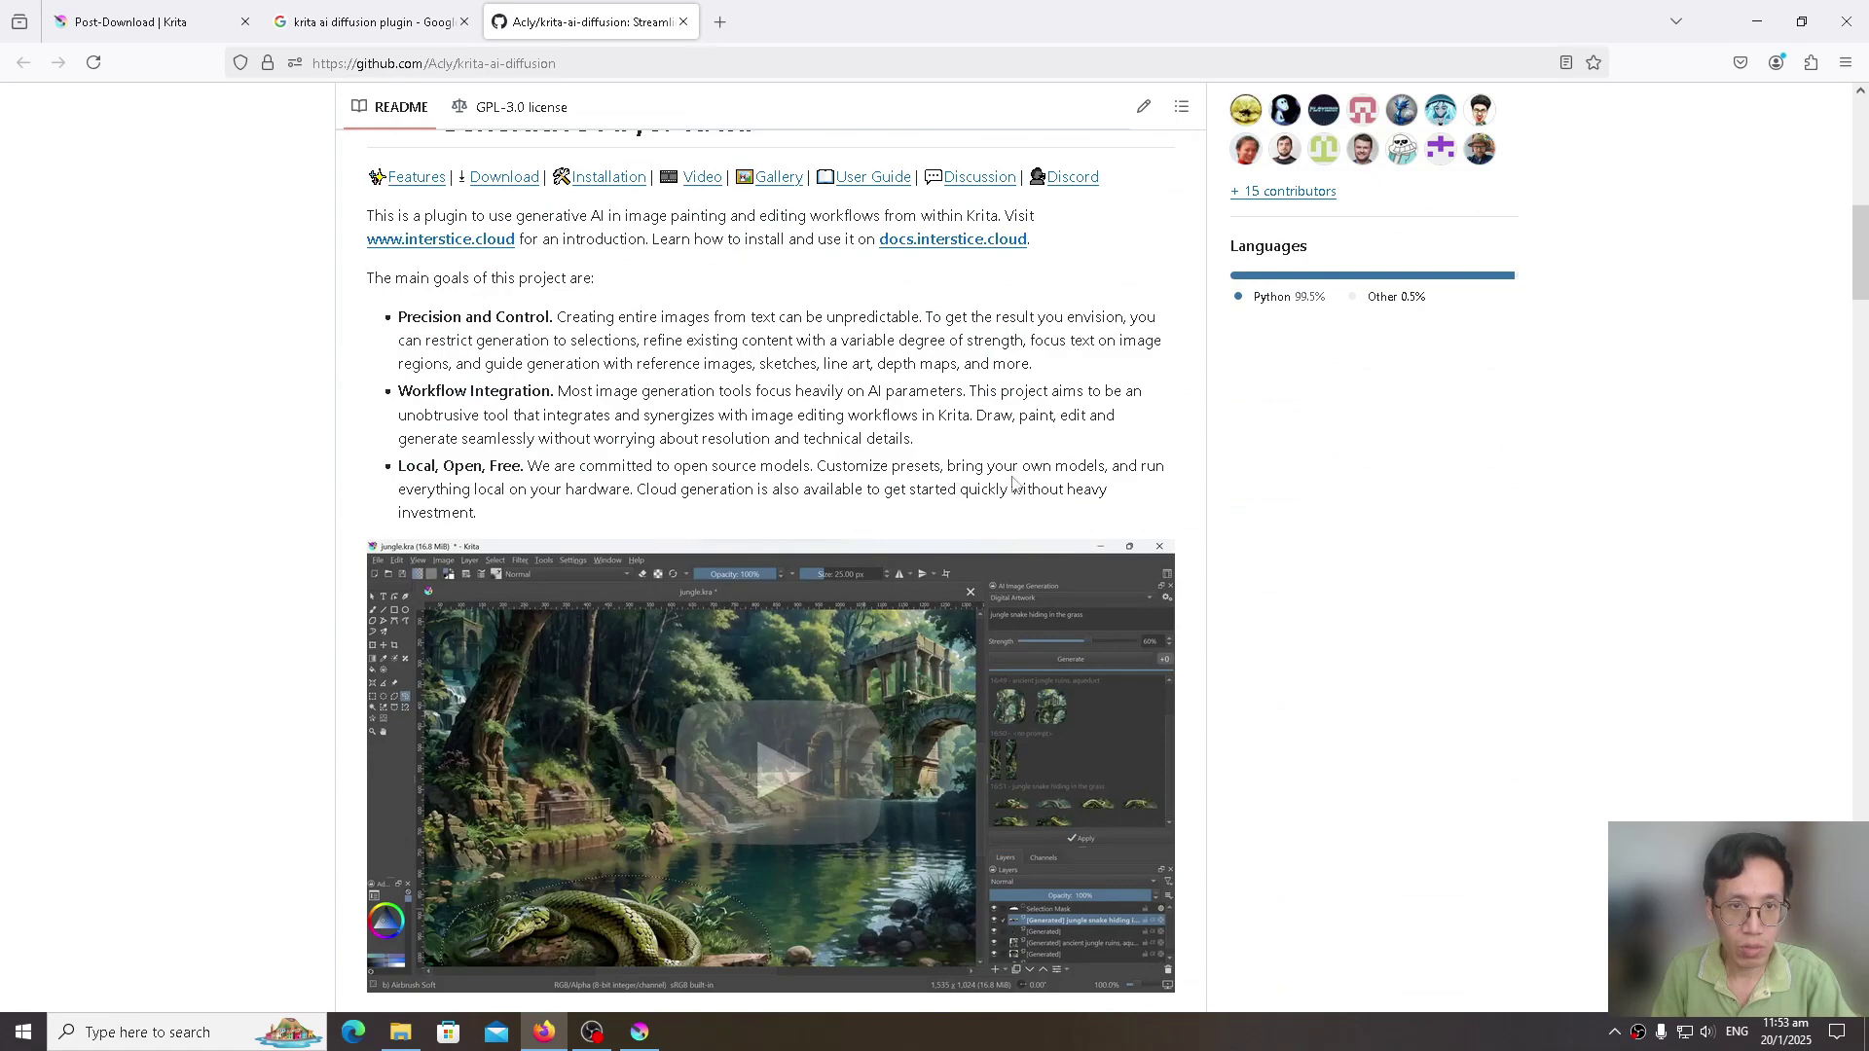
pyautogui.scroll(-14, 1012, 483)
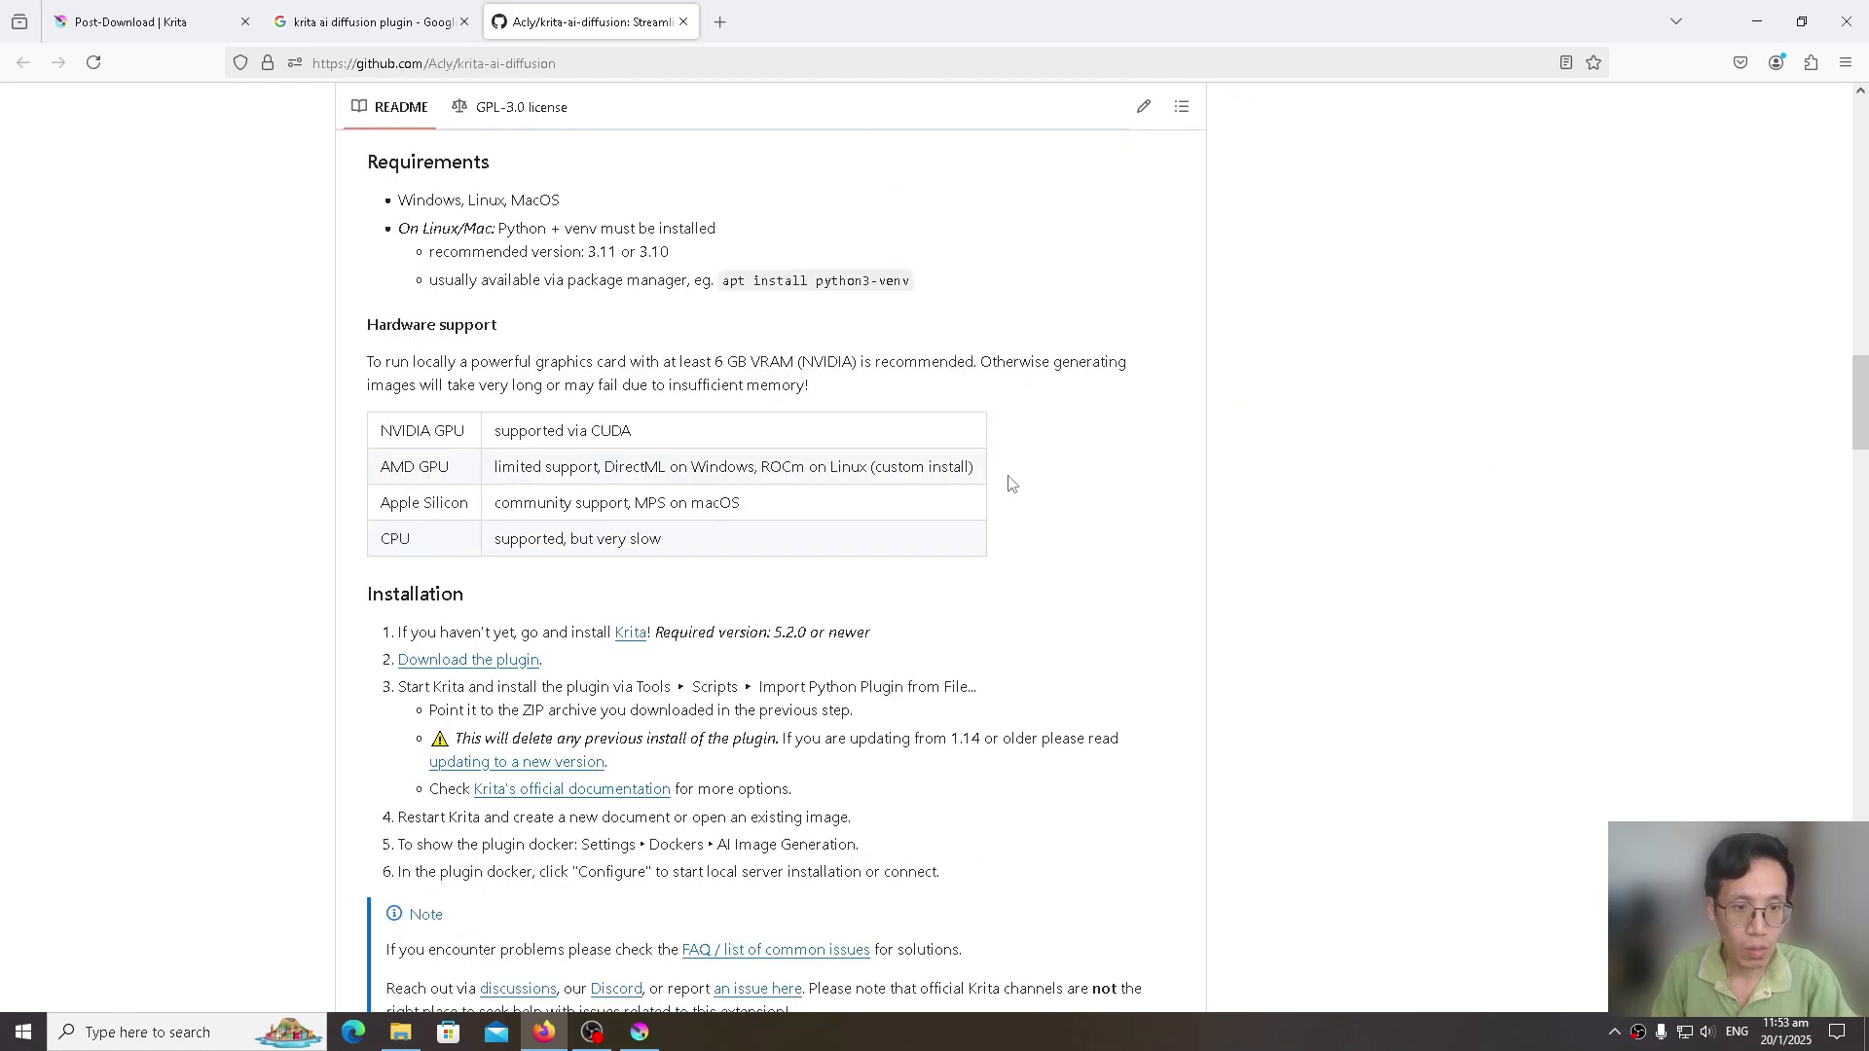
pyautogui.scroll(-3, 1012, 484)
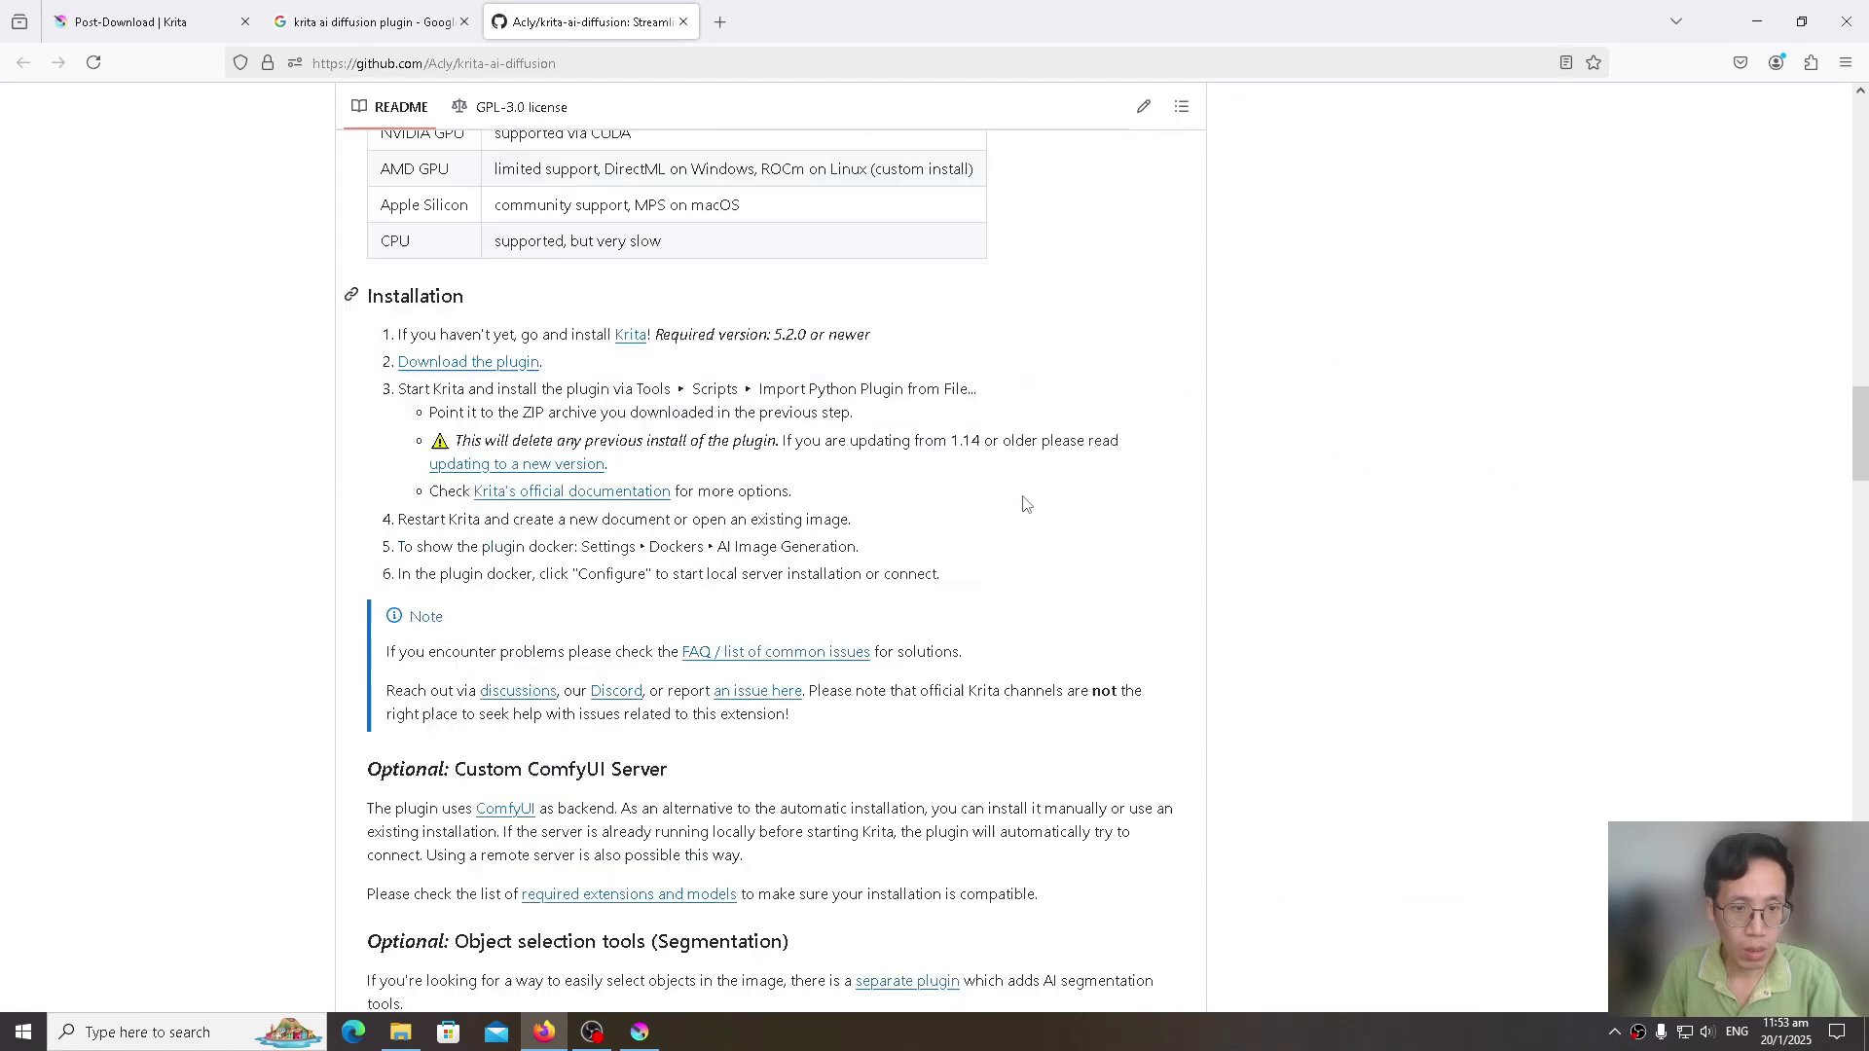
pyautogui.rightClick(461, 364)
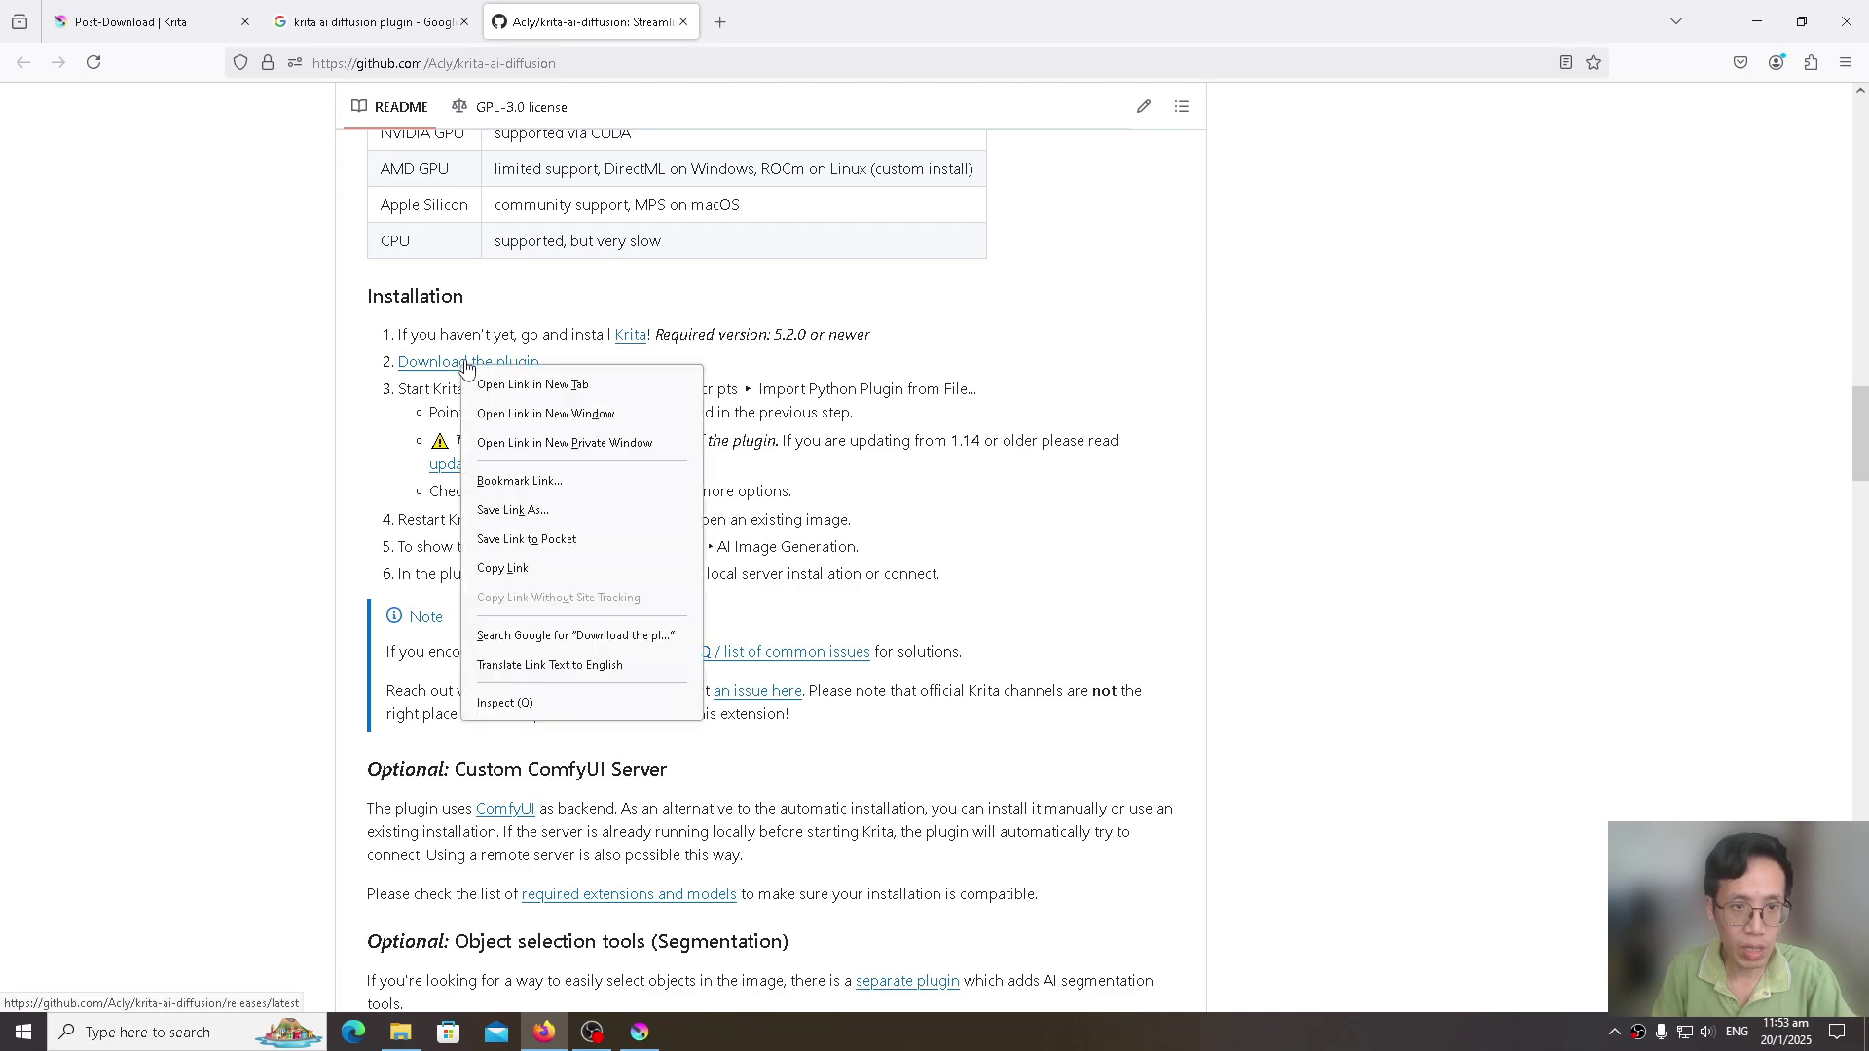
pyautogui.click(807, 371)
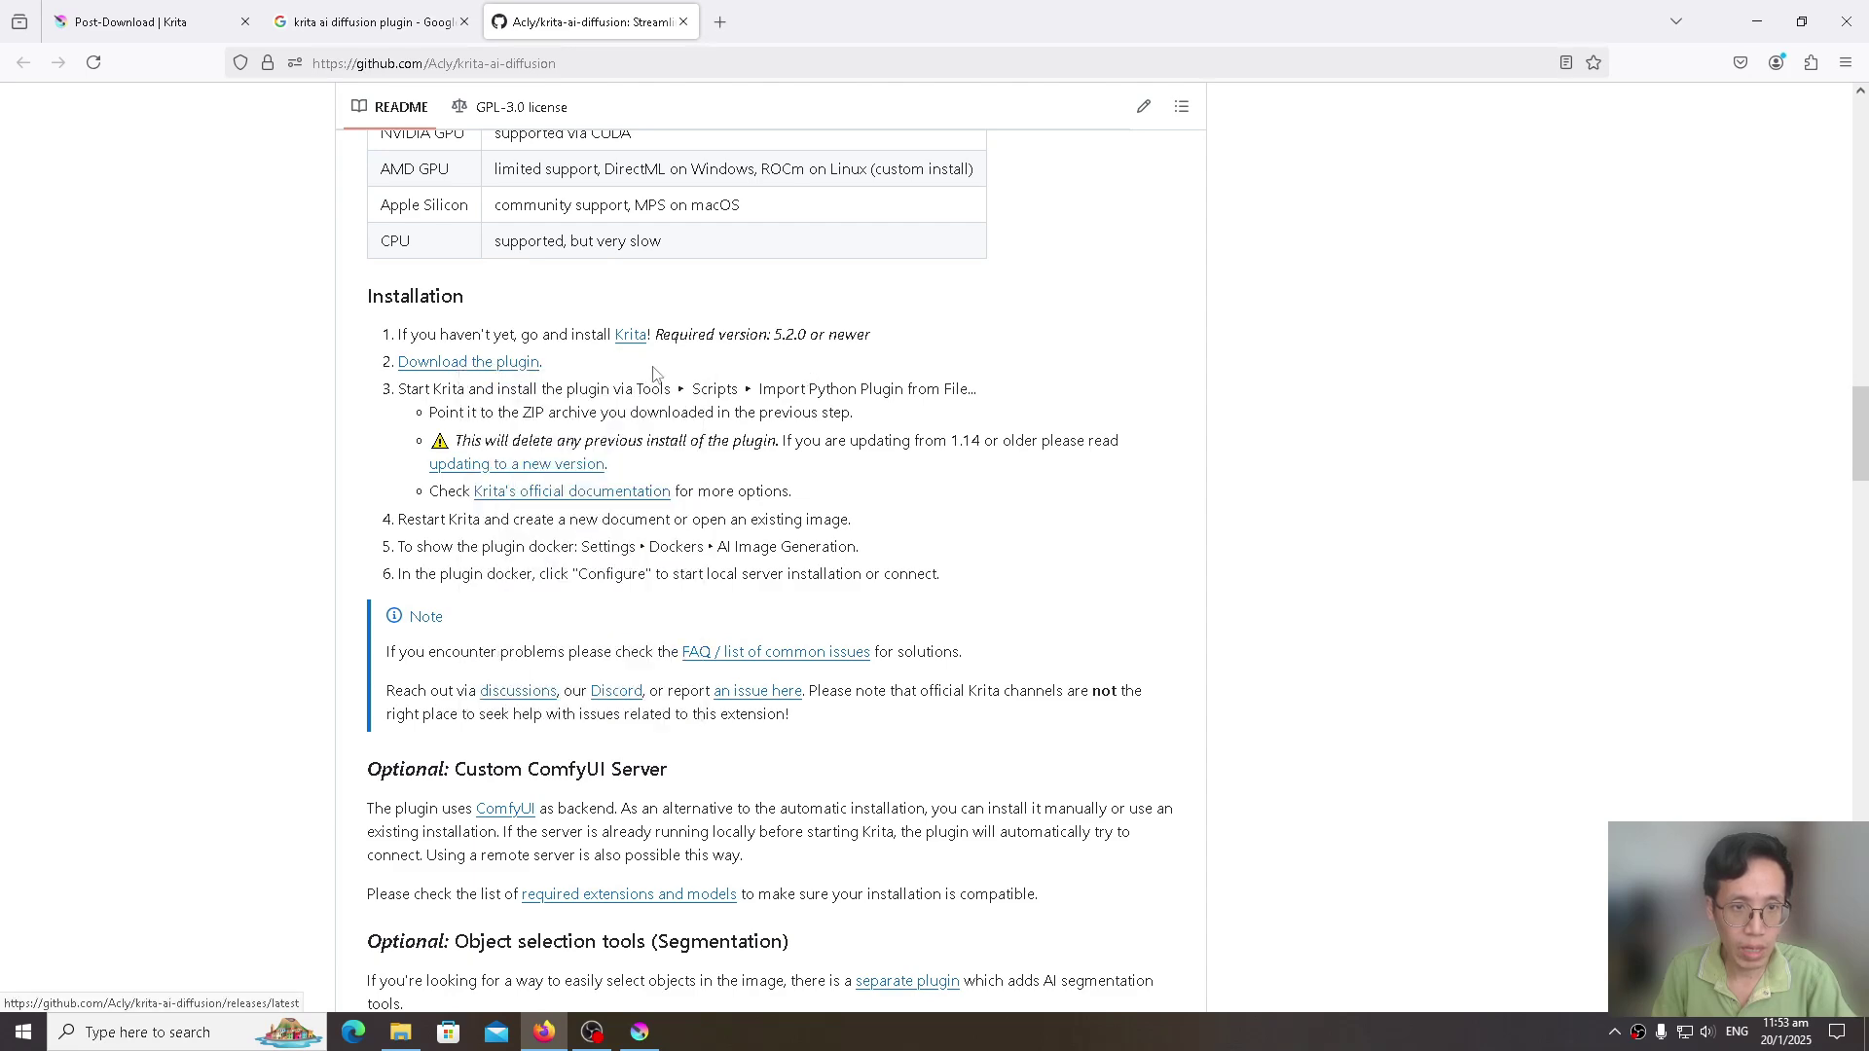
pyautogui.click(502, 372)
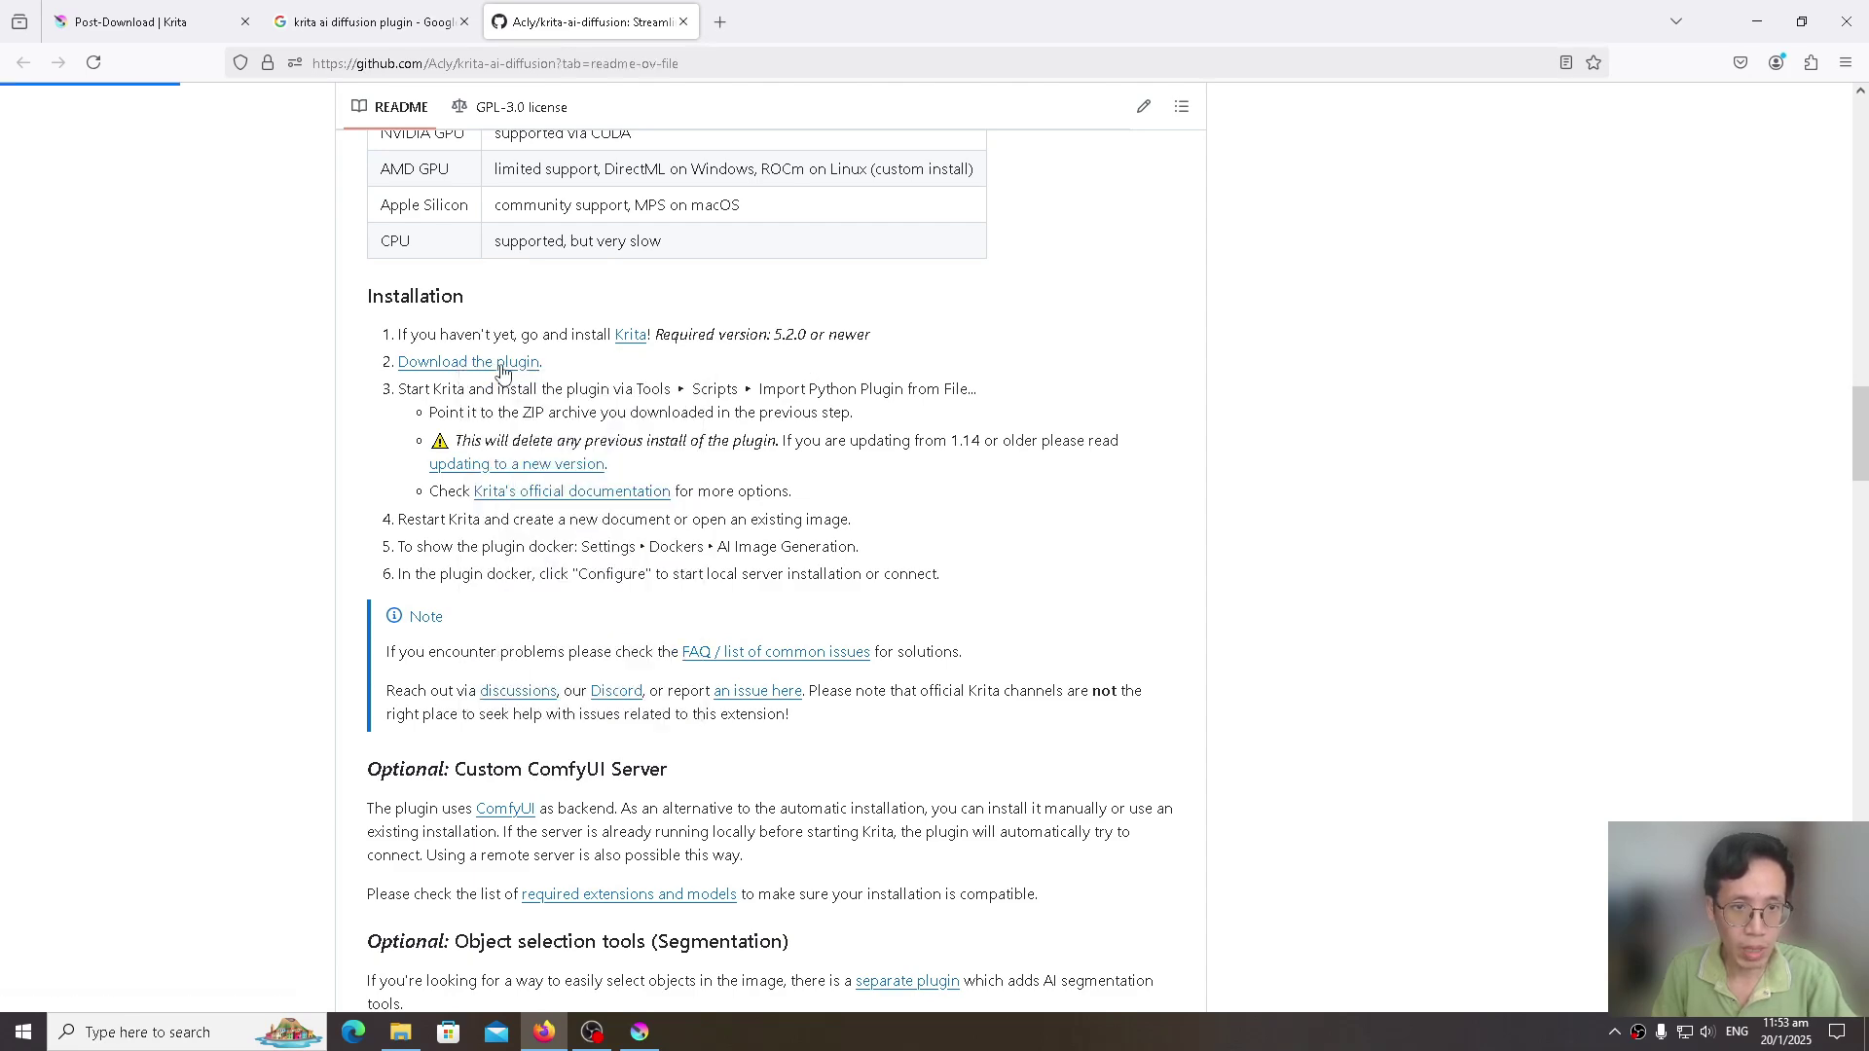
pyautogui.scroll(-2, 1065, 383)
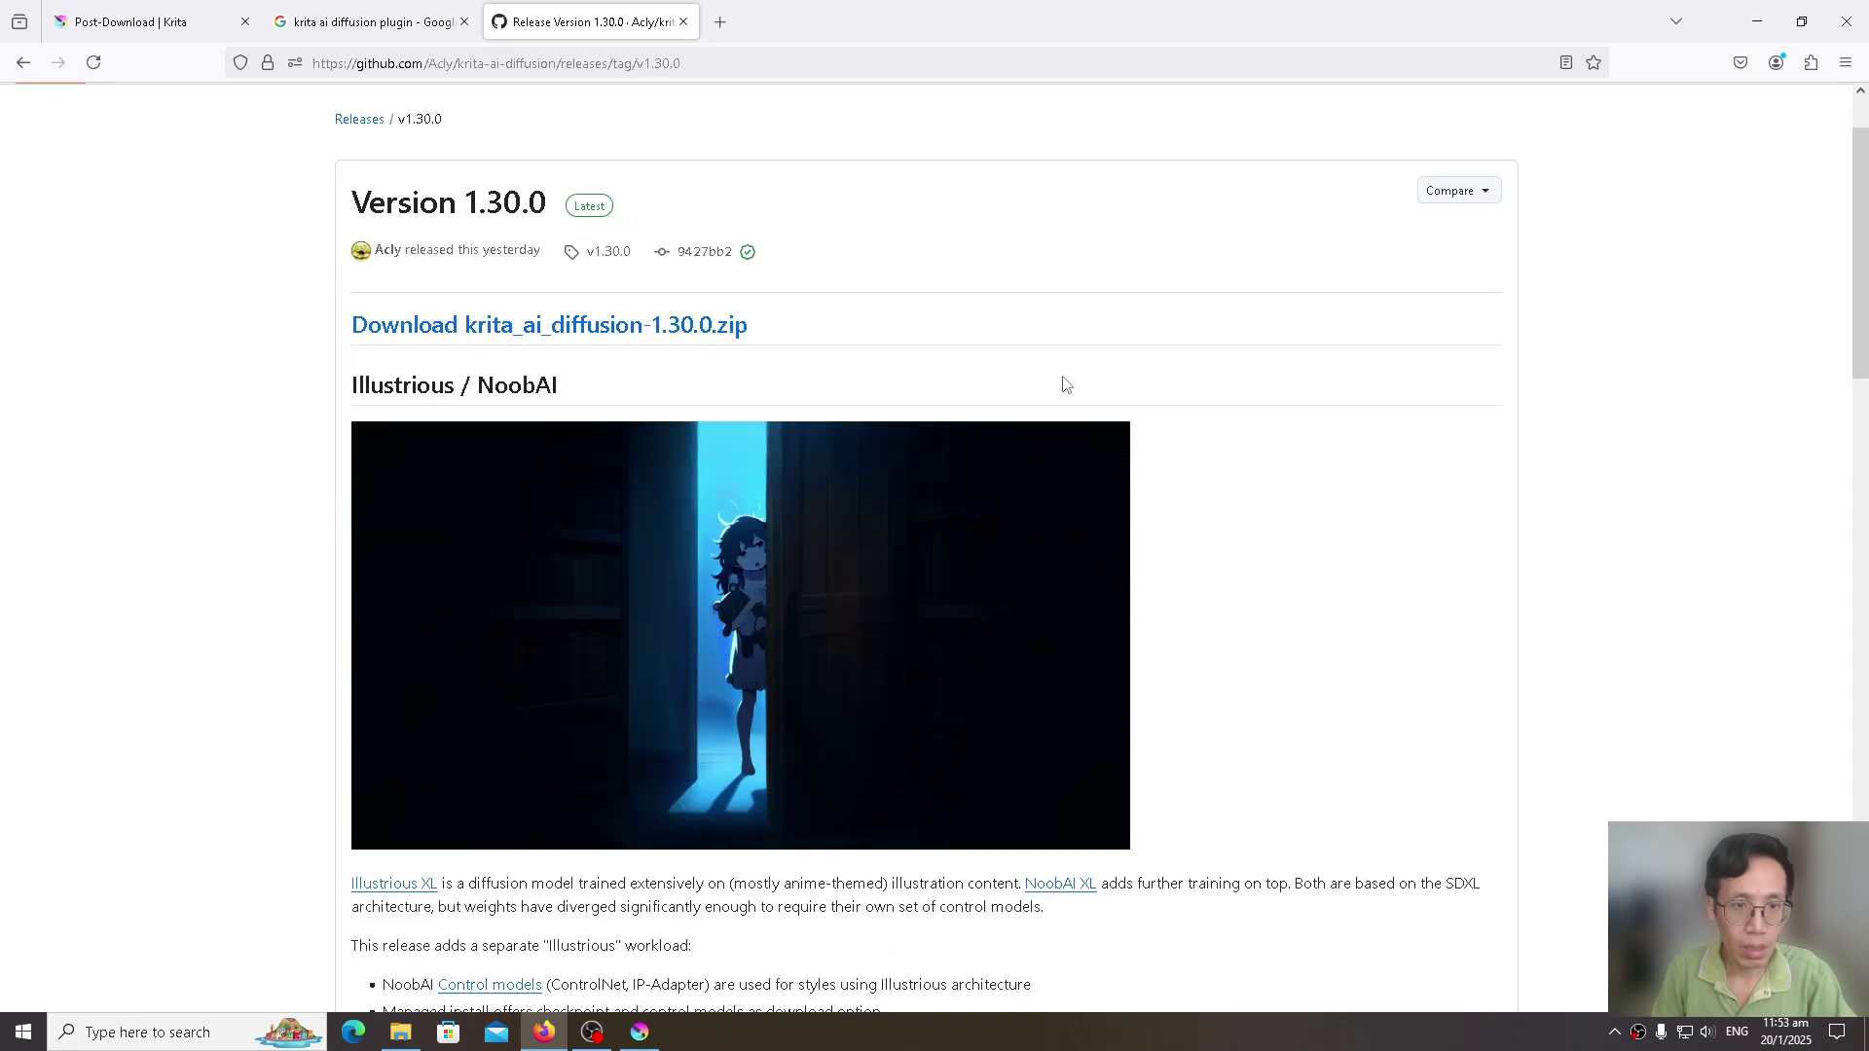
pyautogui.click(599, 329)
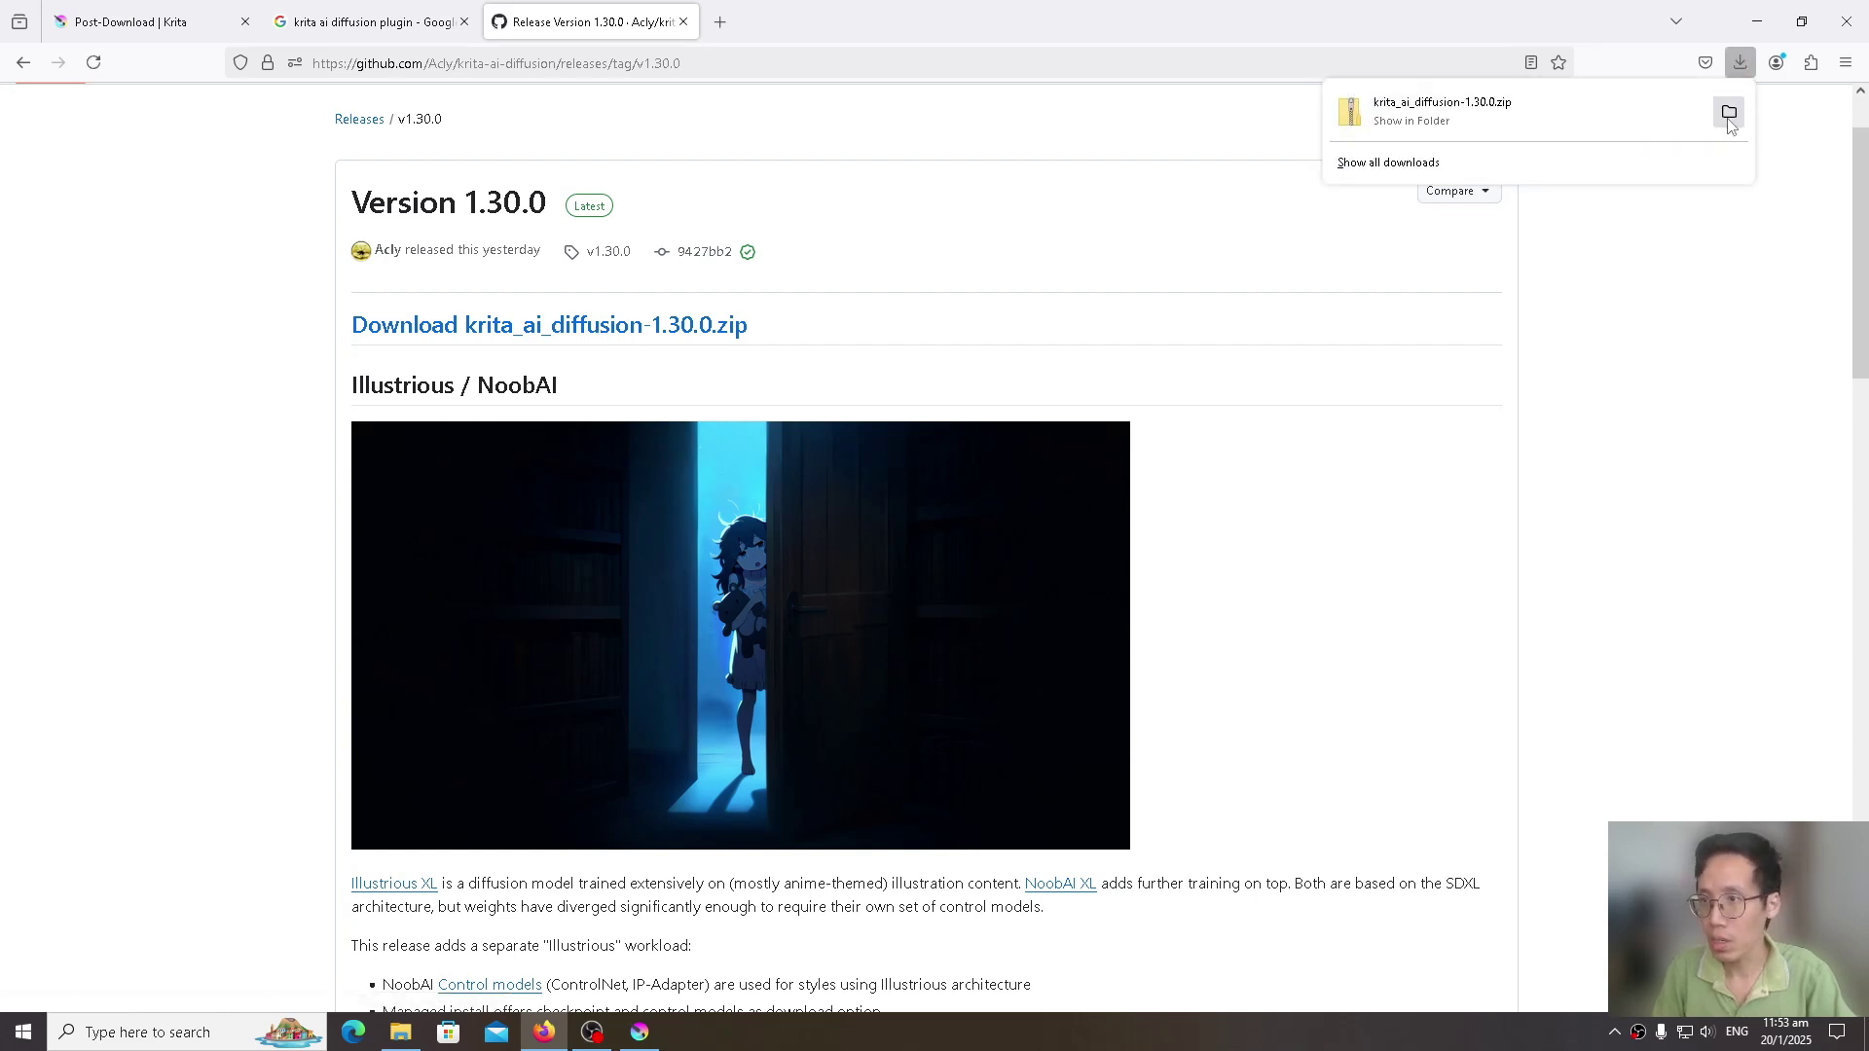
# Step: Show the downloaded plugin archive in its folder, then switch to Krita and import the Python plugin from krita_ai_diffusion-1.30.0.zip in Downloads
pyautogui.click(1728, 113)
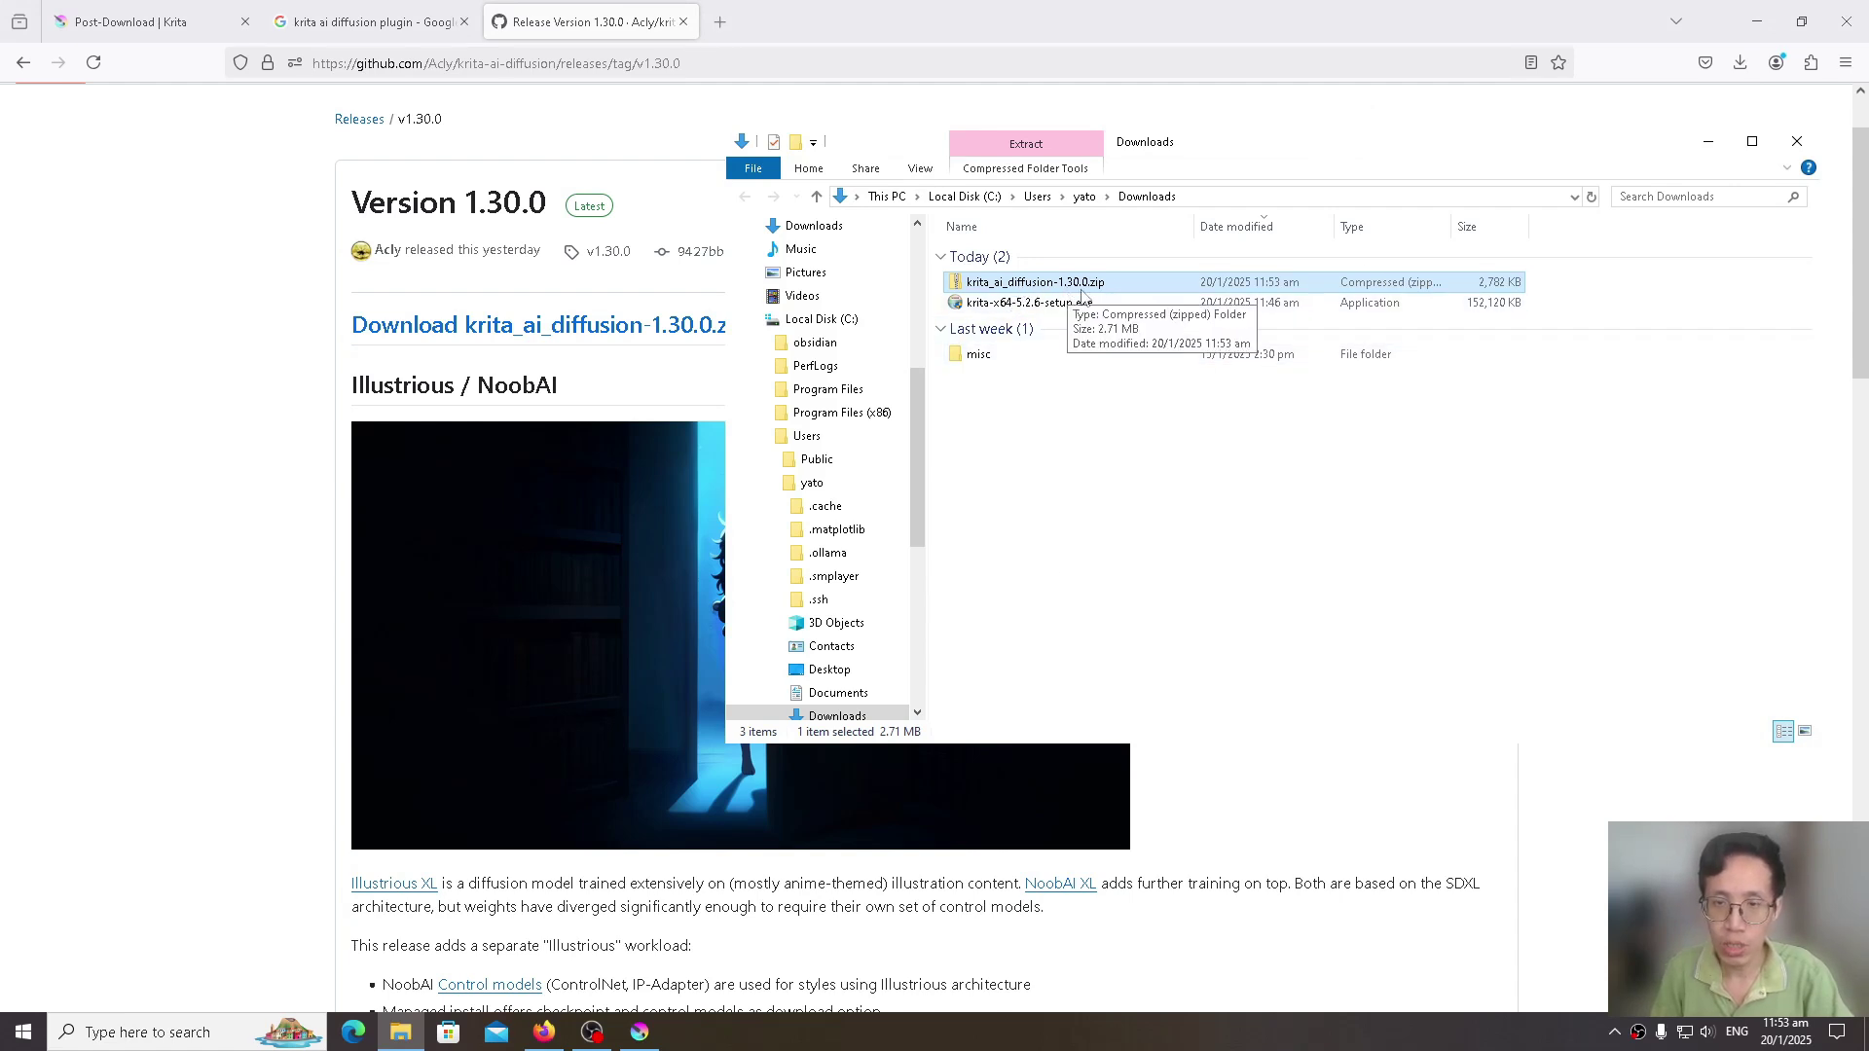
pyautogui.click(640, 1032)
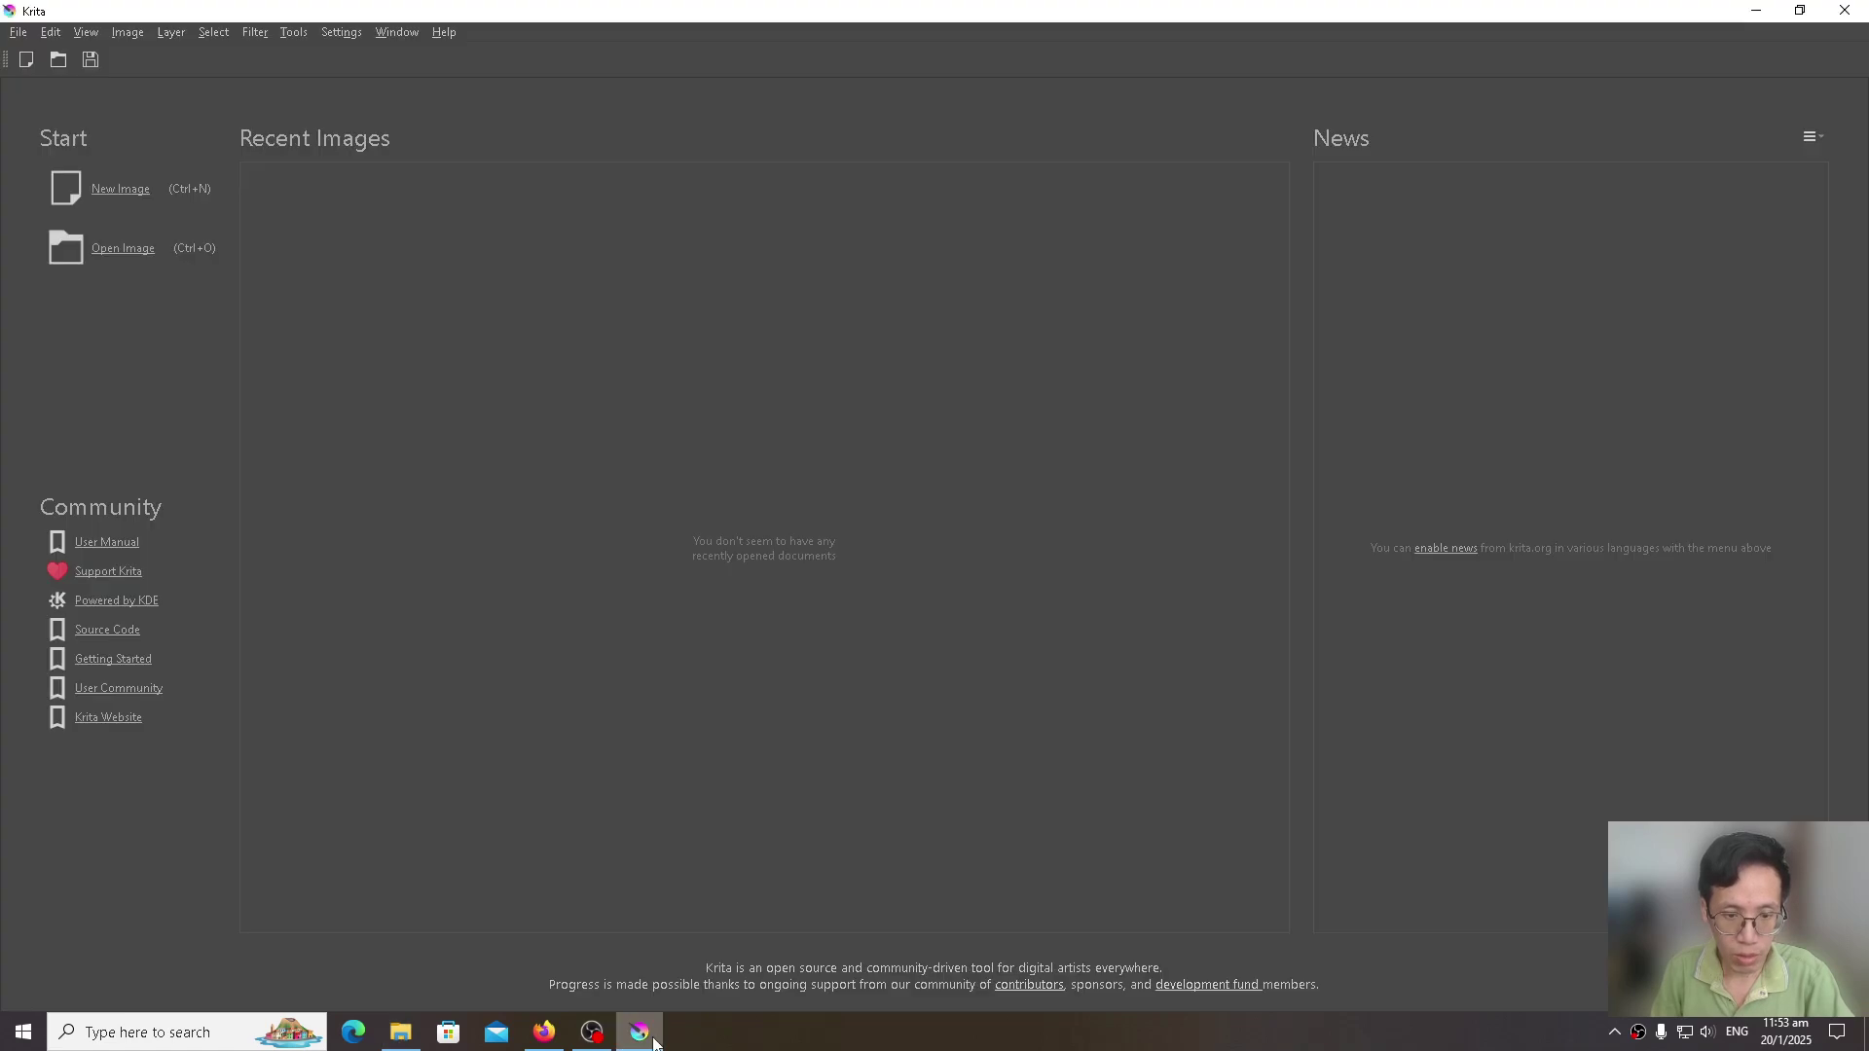
pyautogui.click(292, 34)
pyautogui.moveTo(302, 54)
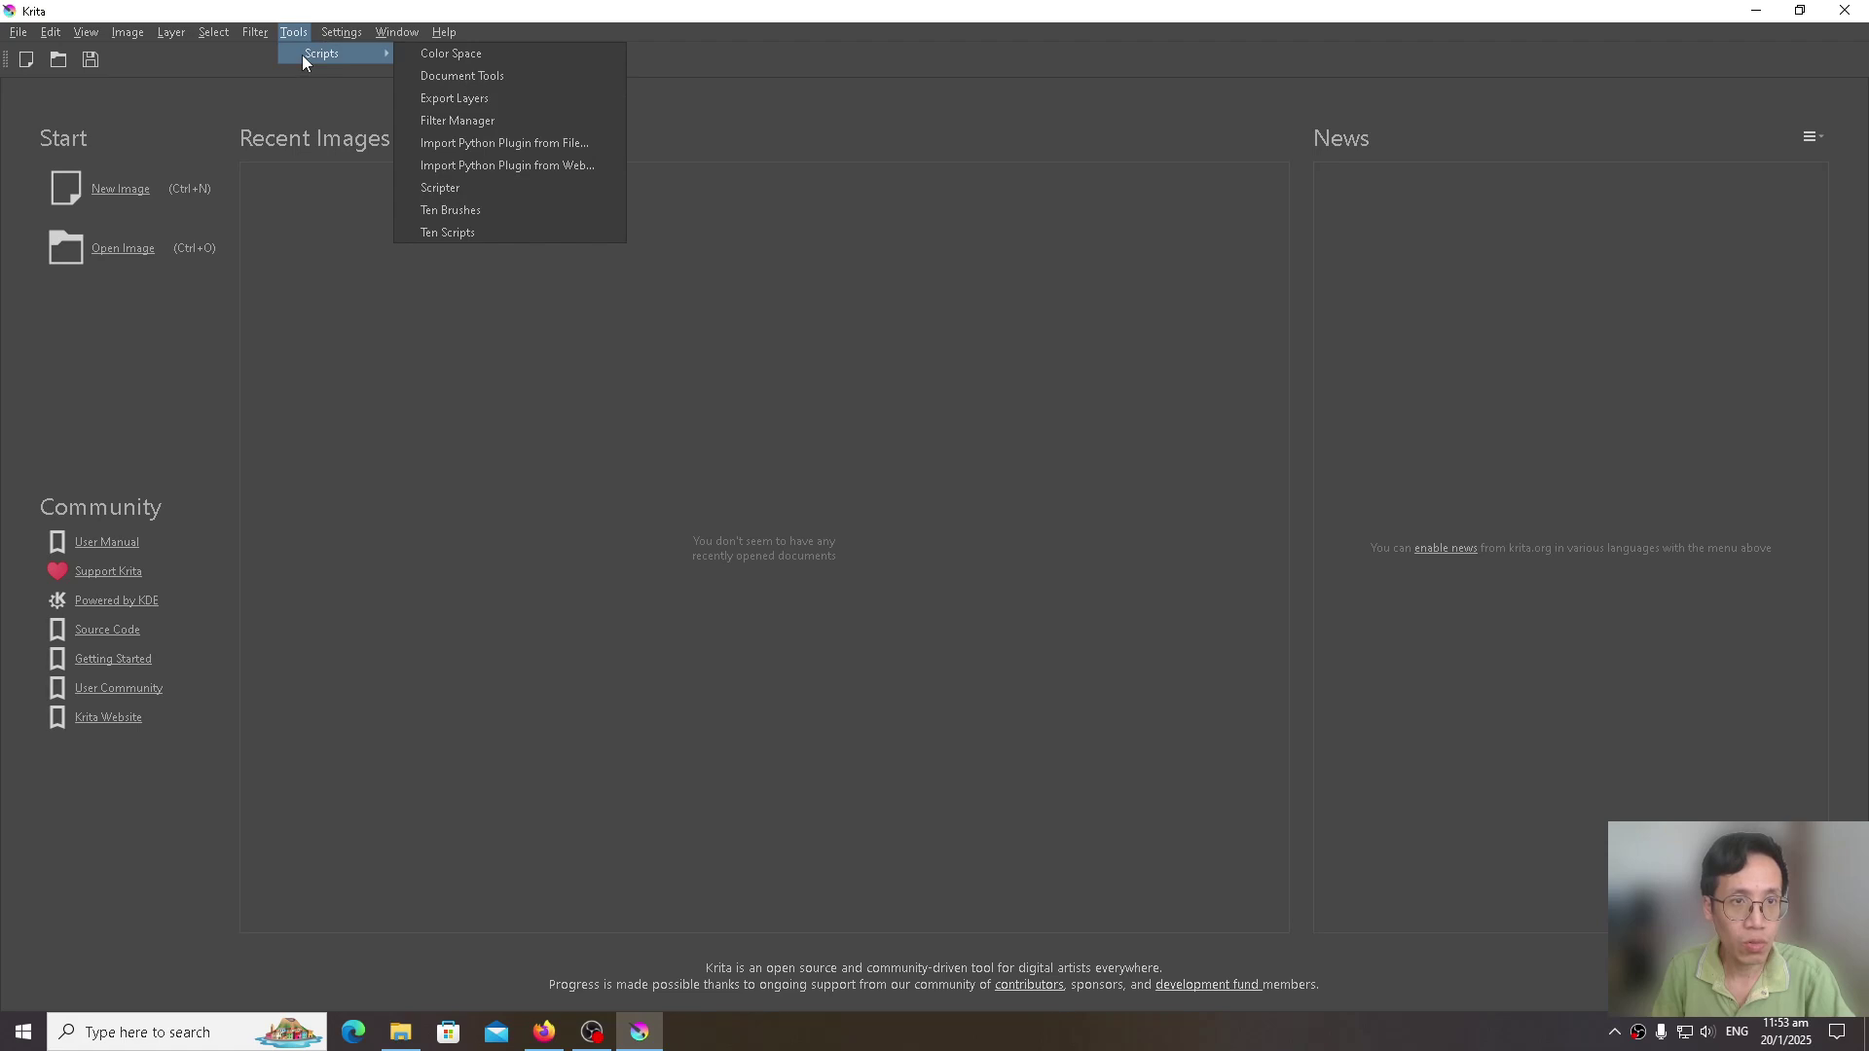
pyautogui.click(604, 143)
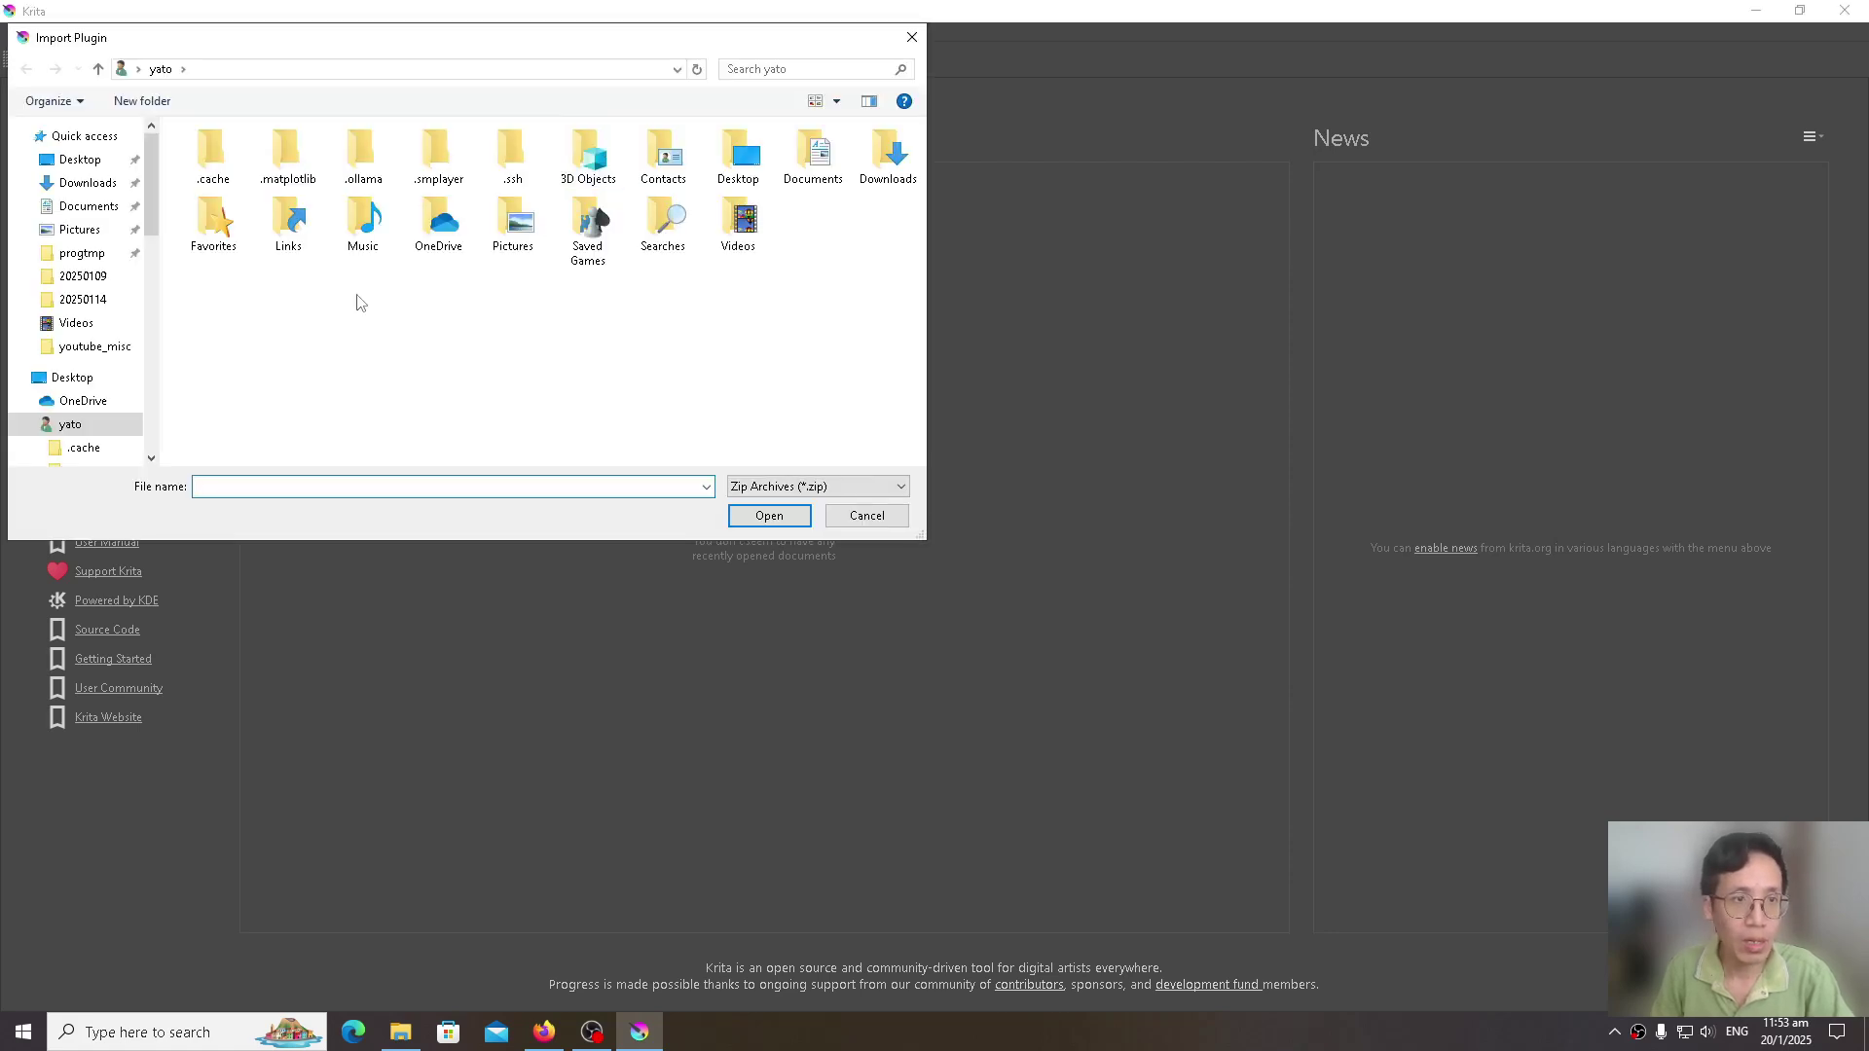
pyautogui.click(86, 182)
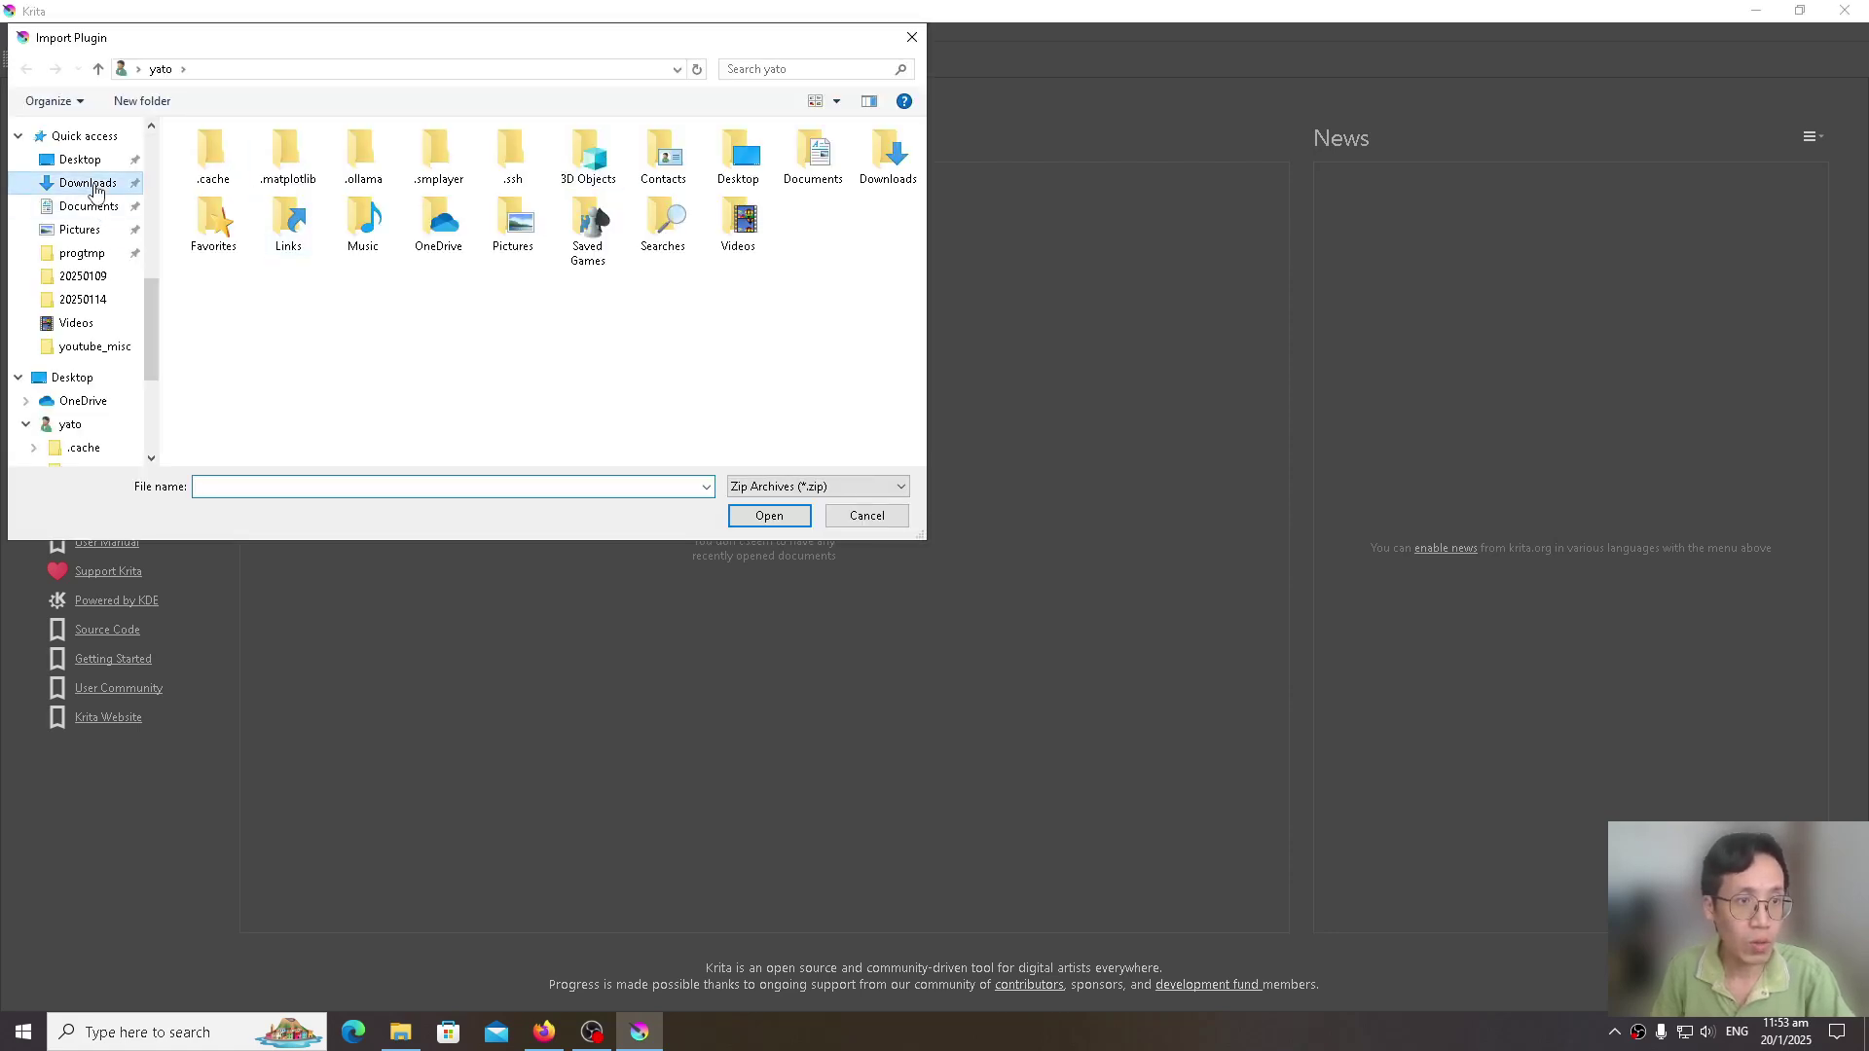
pyautogui.click(306, 187)
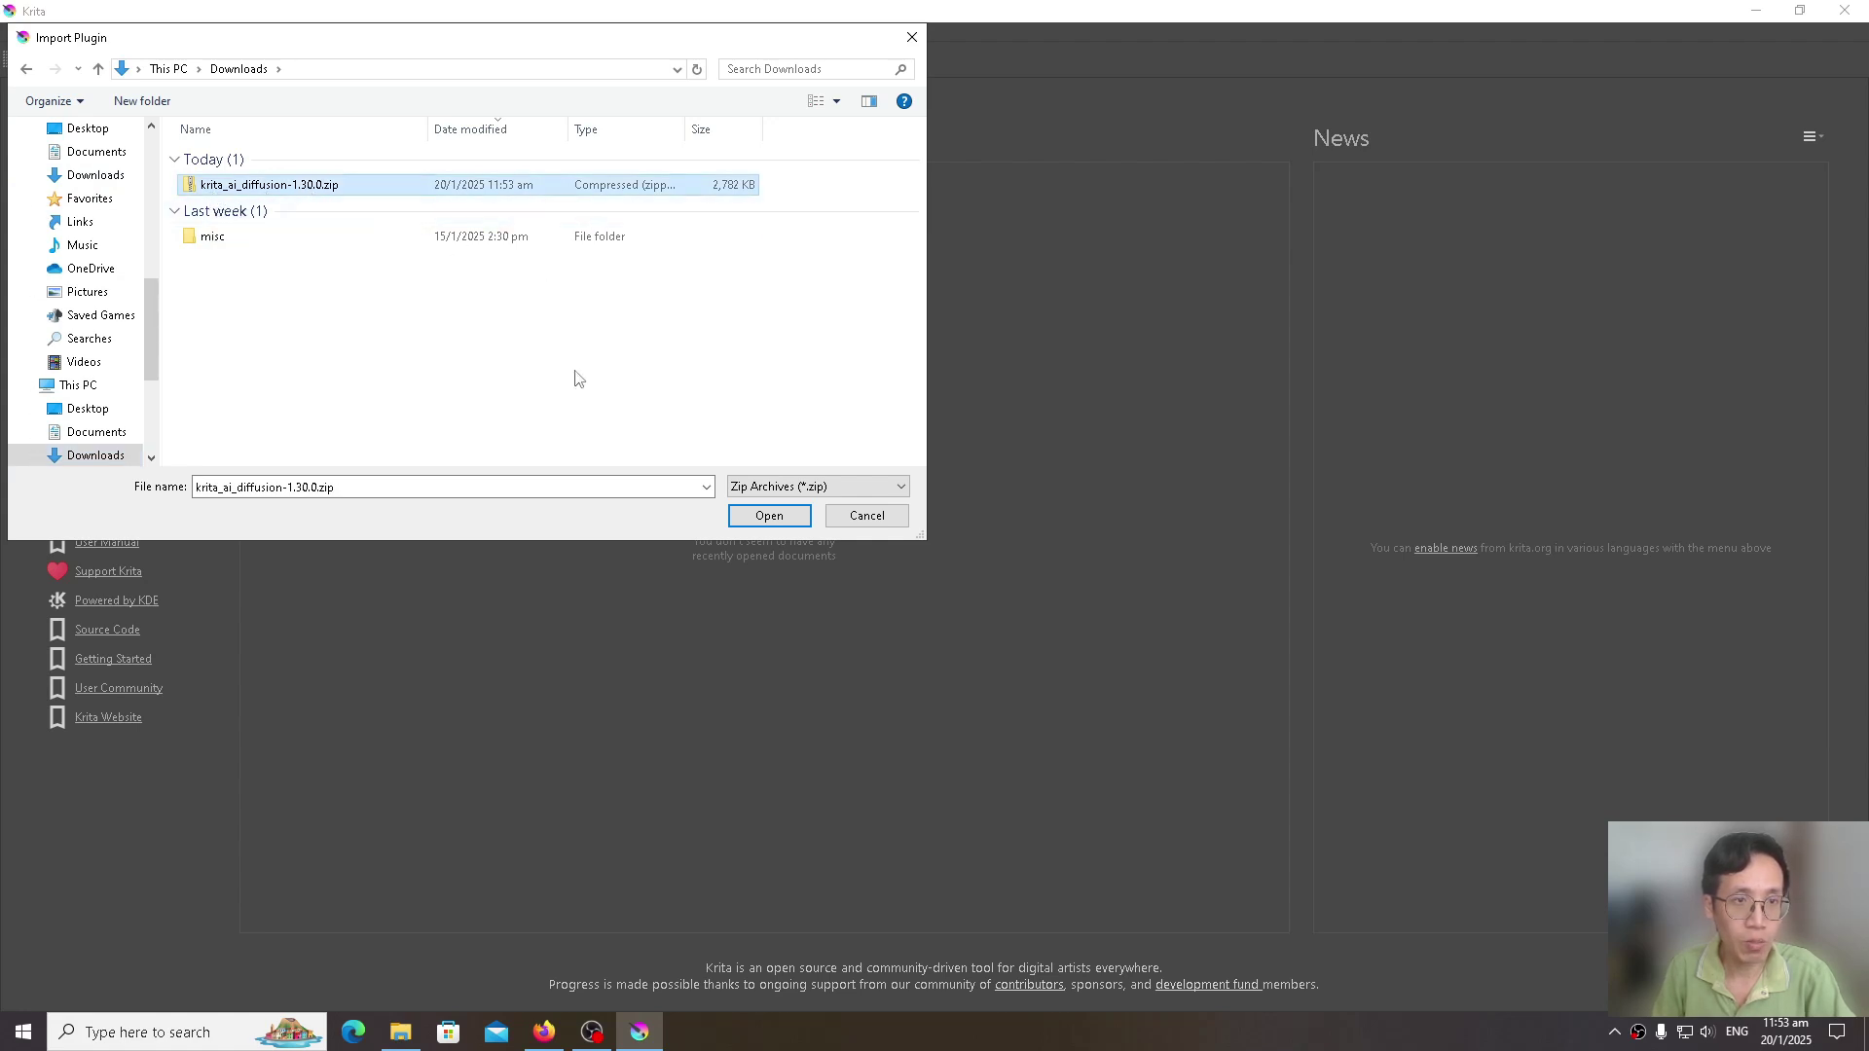
pyautogui.click(759, 514)
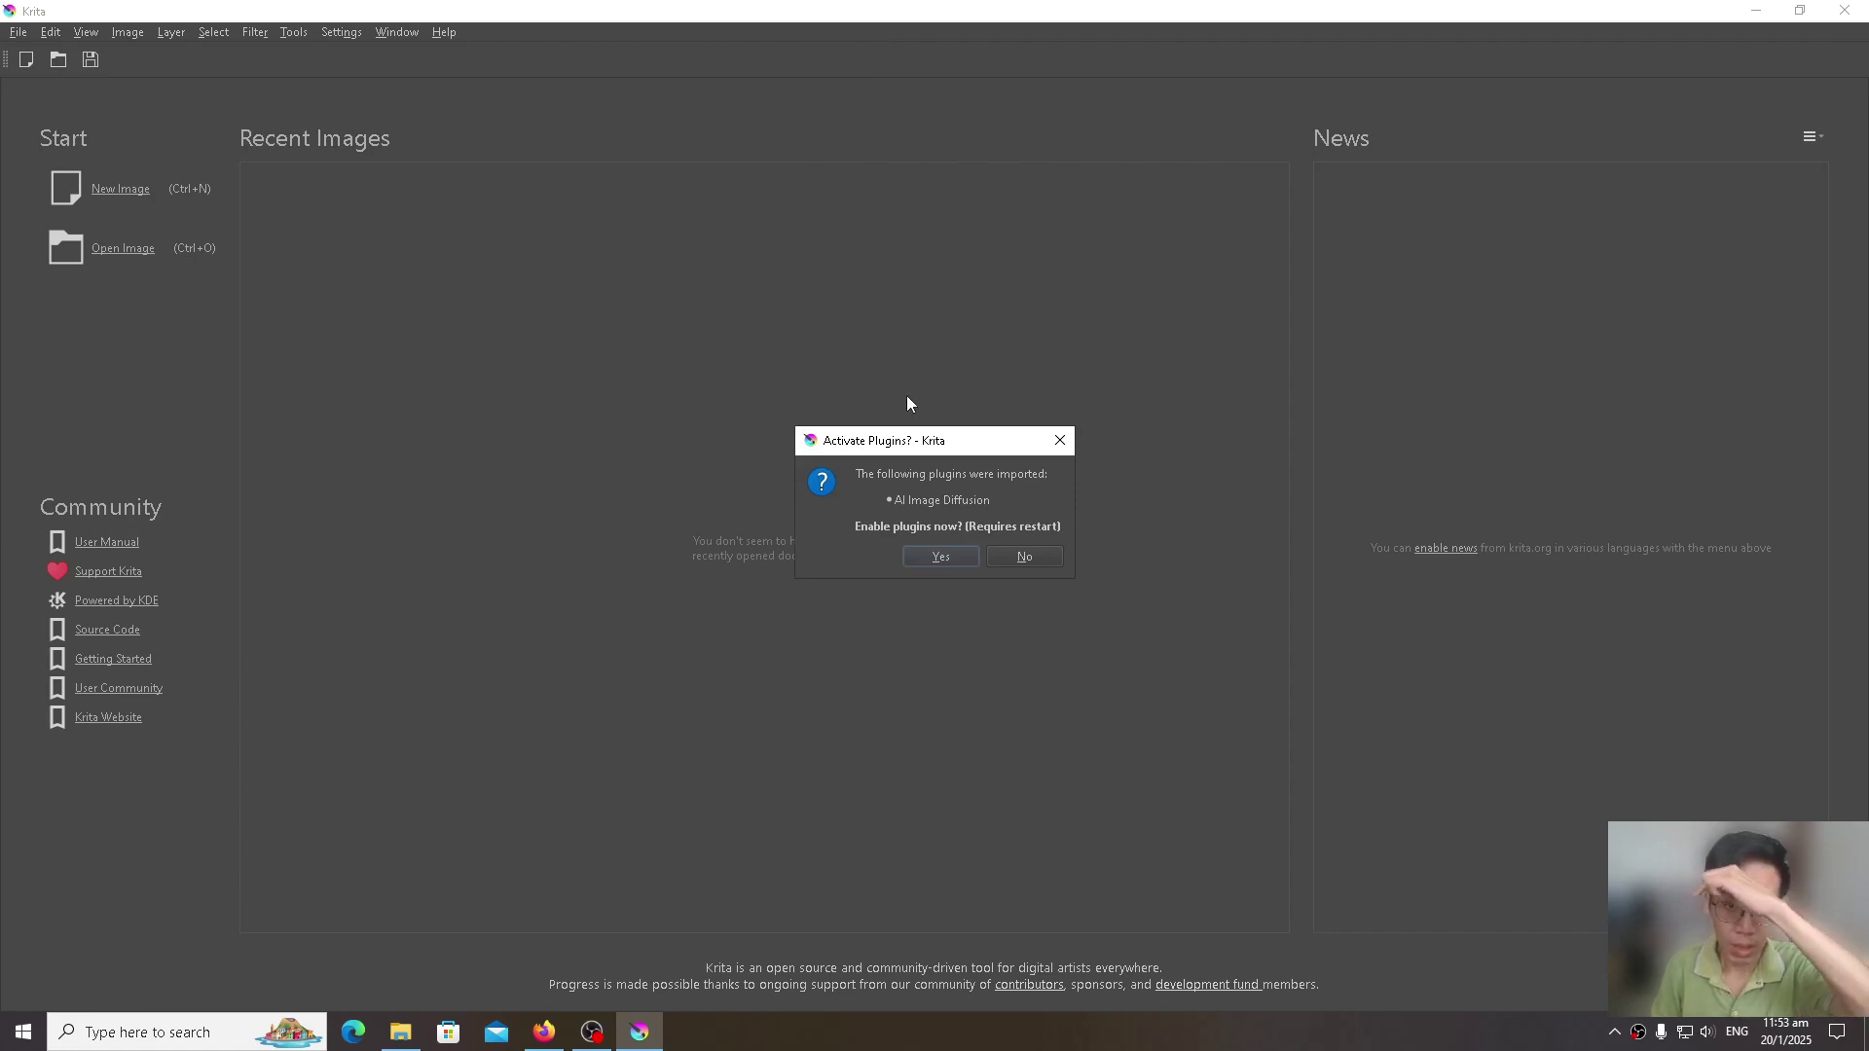
# Step: Enable the imported AI Image Diffusion plugin and restart Krita from the desktop in a maximized window
pyautogui.click(939, 559)
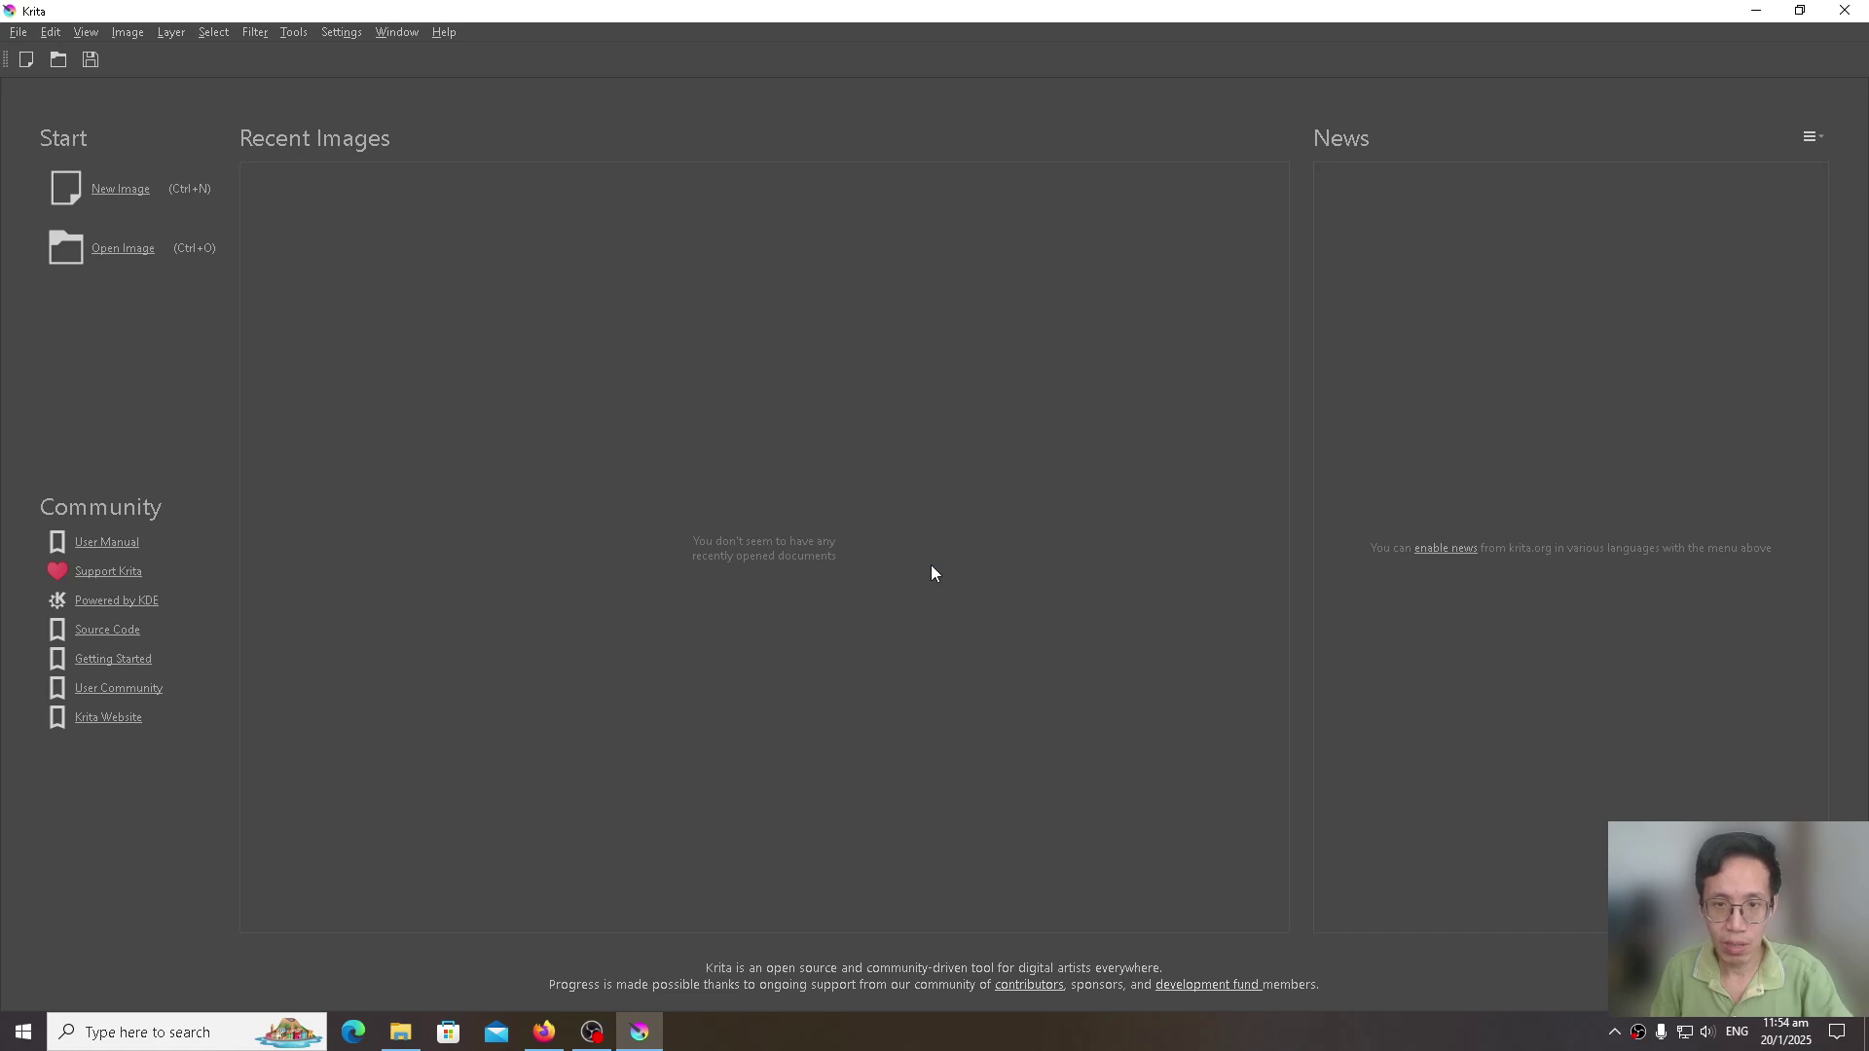
pyautogui.click(19, 34)
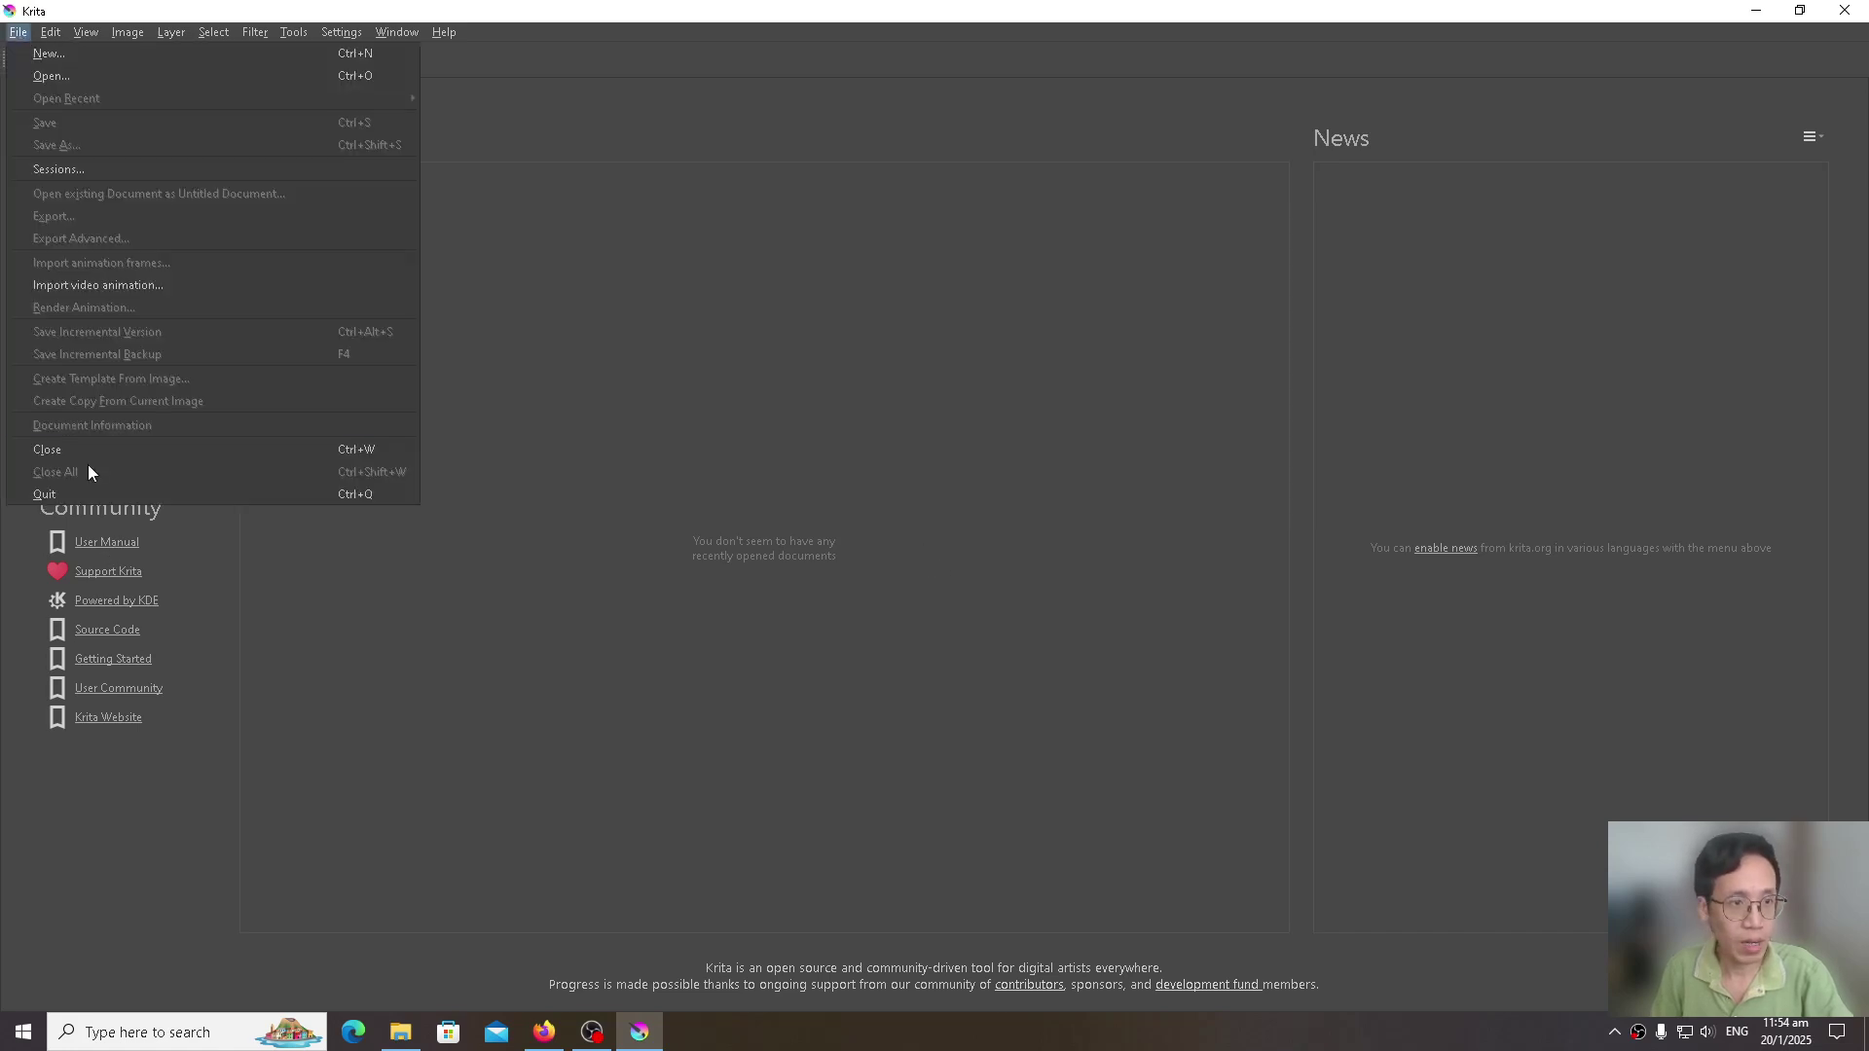
pyautogui.click(88, 494)
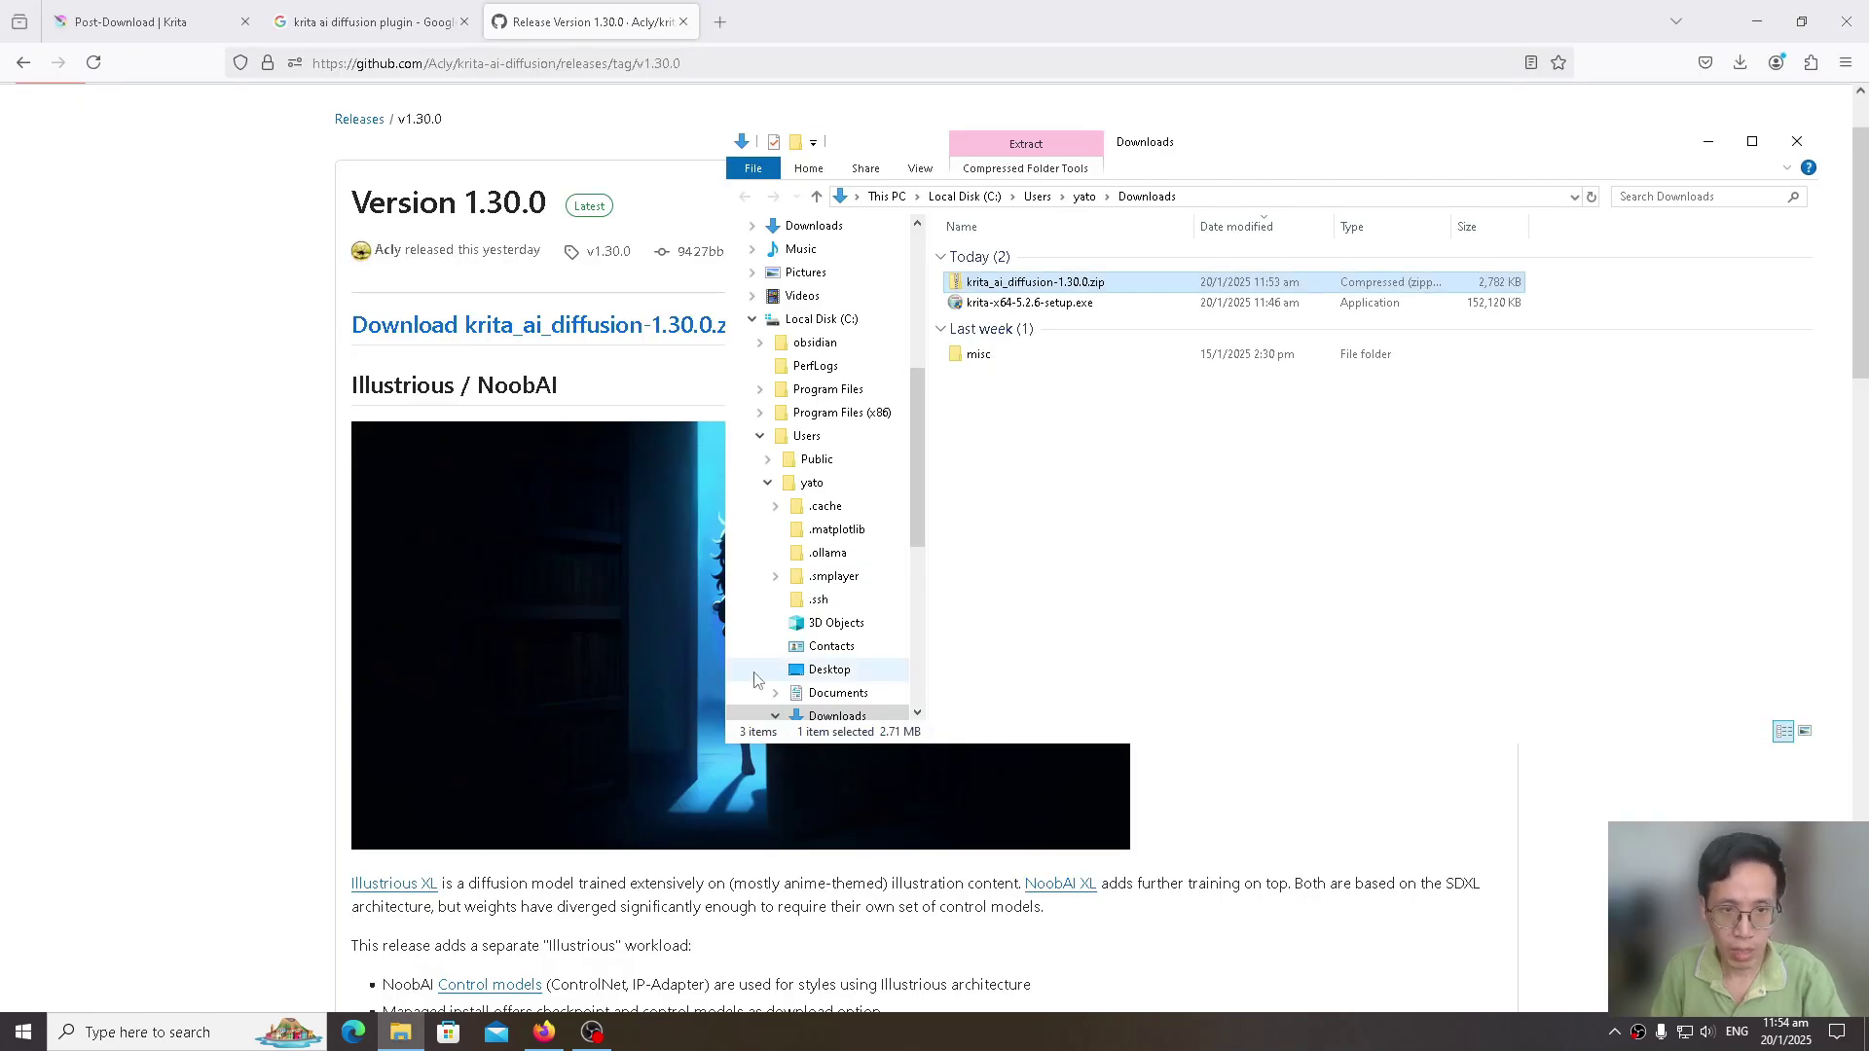
pyautogui.press('super+d')
pyautogui.click(860, 506)
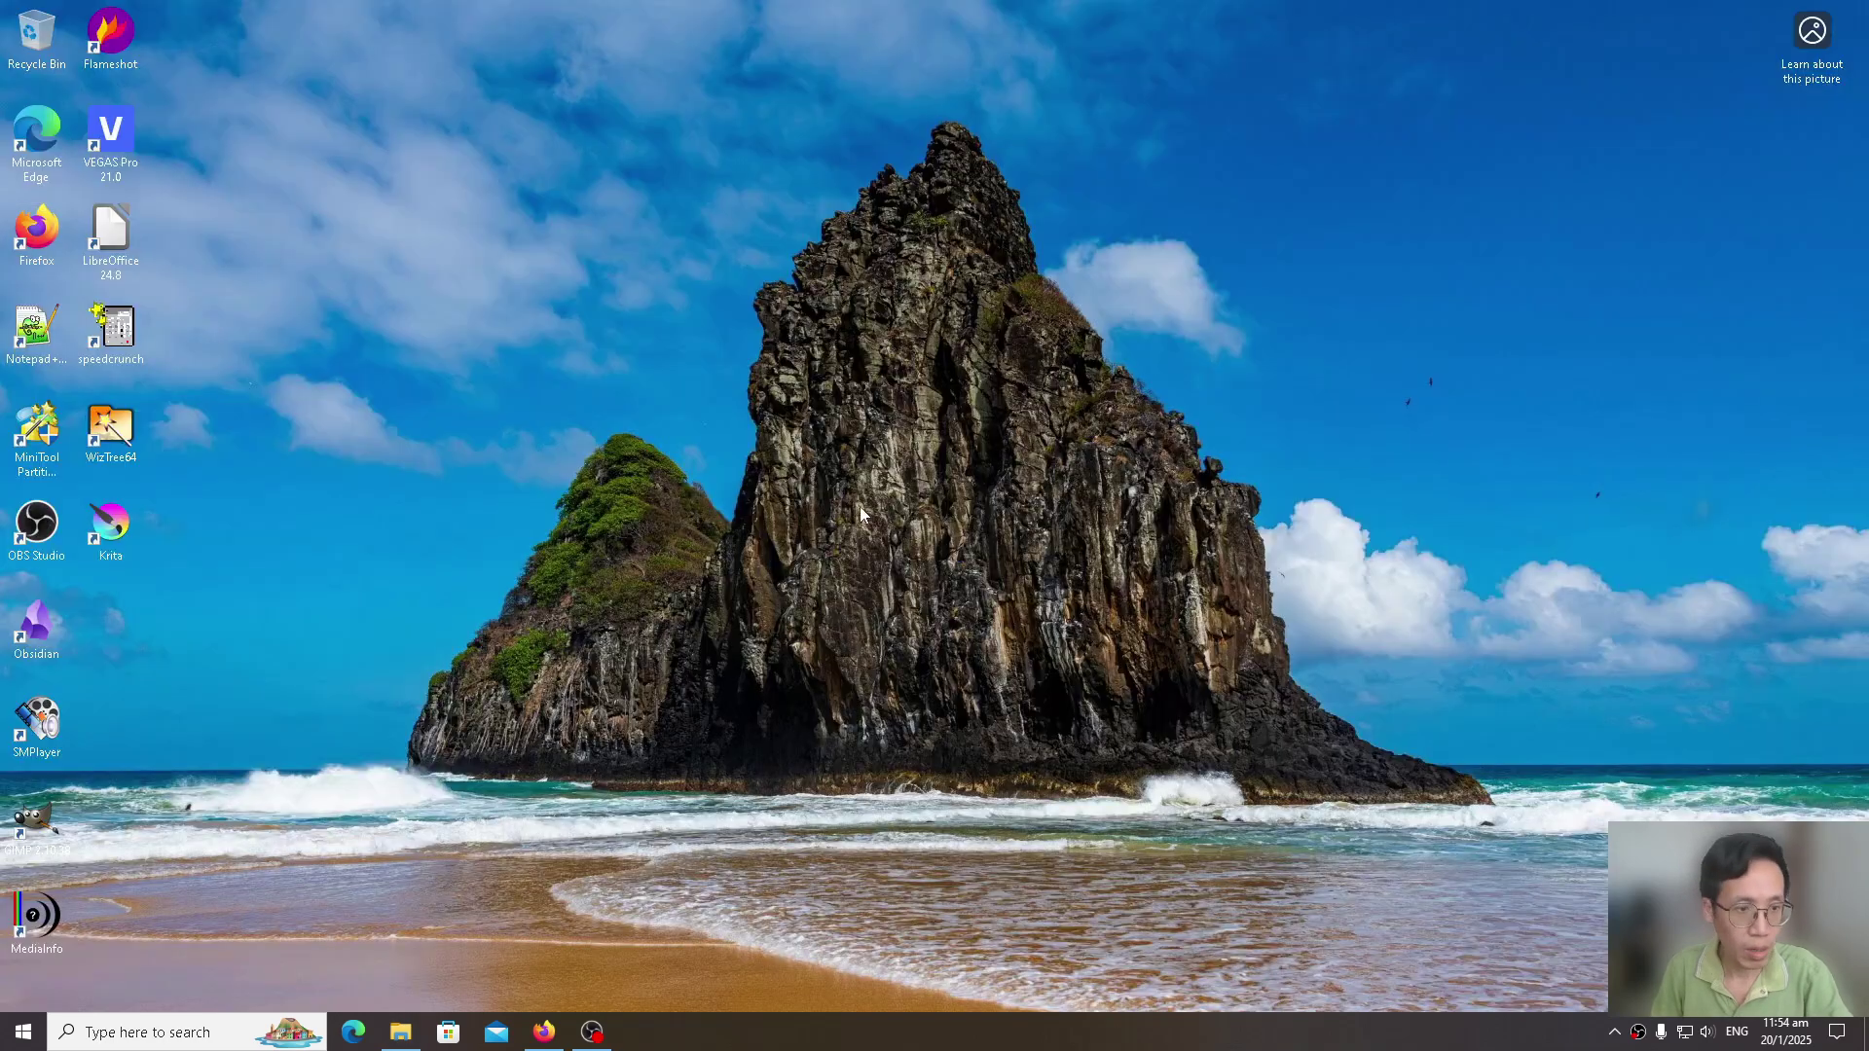
pyautogui.doubleClick(107, 535)
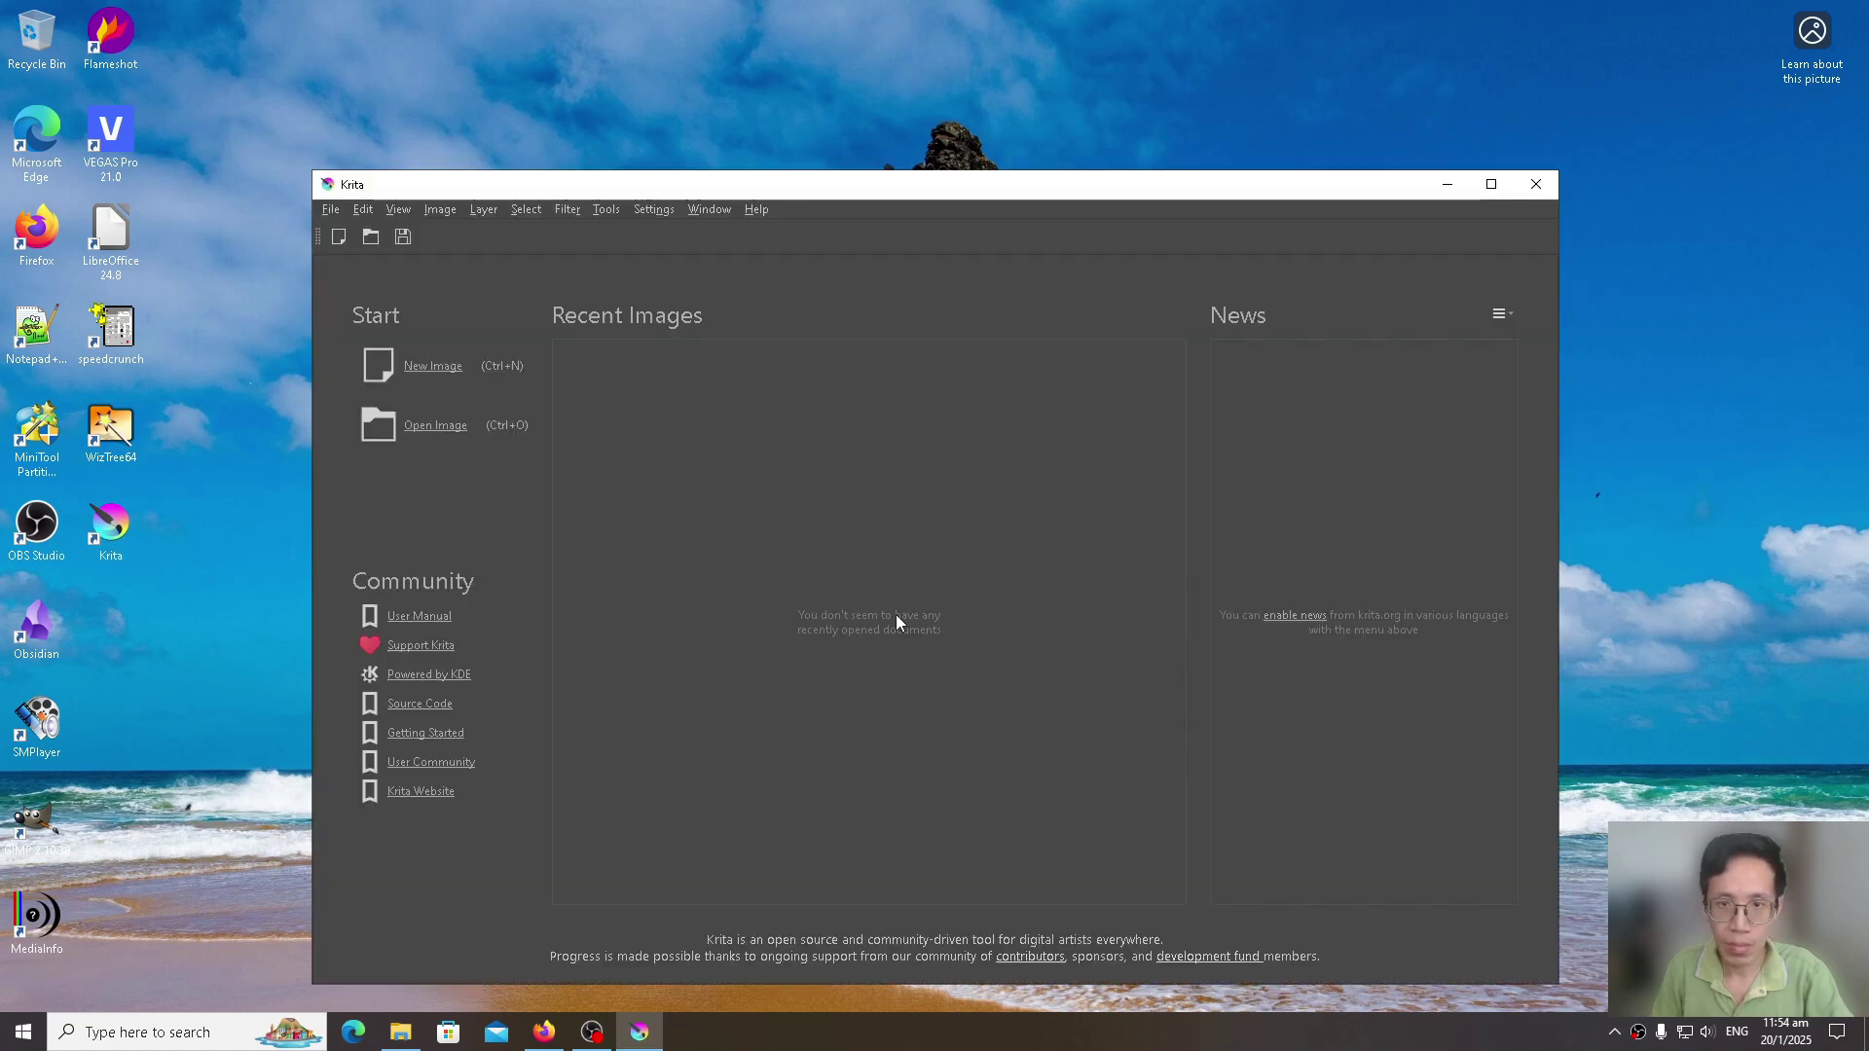
pyautogui.click(1490, 187)
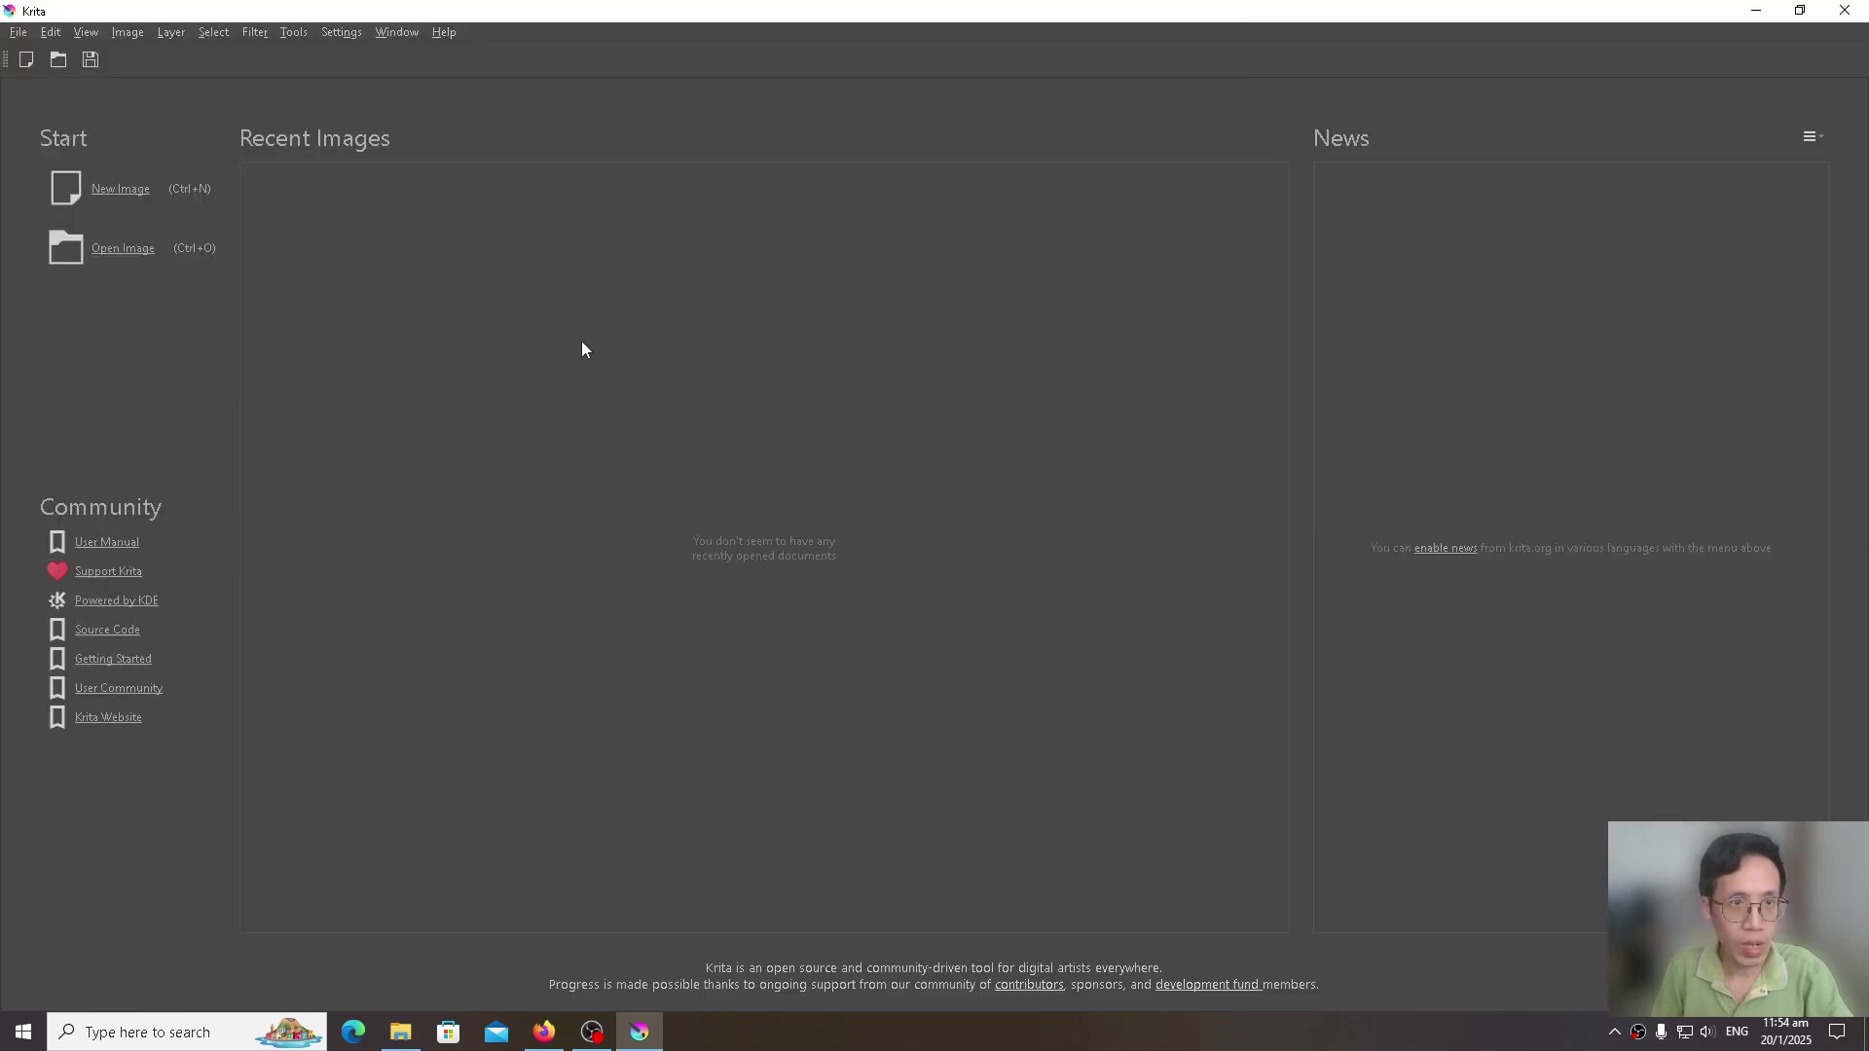
# Step: Start a new custom document and set its width and height to 1024 pixels each
pyautogui.click(50, 32)
pyautogui.moveTo(17, 32)
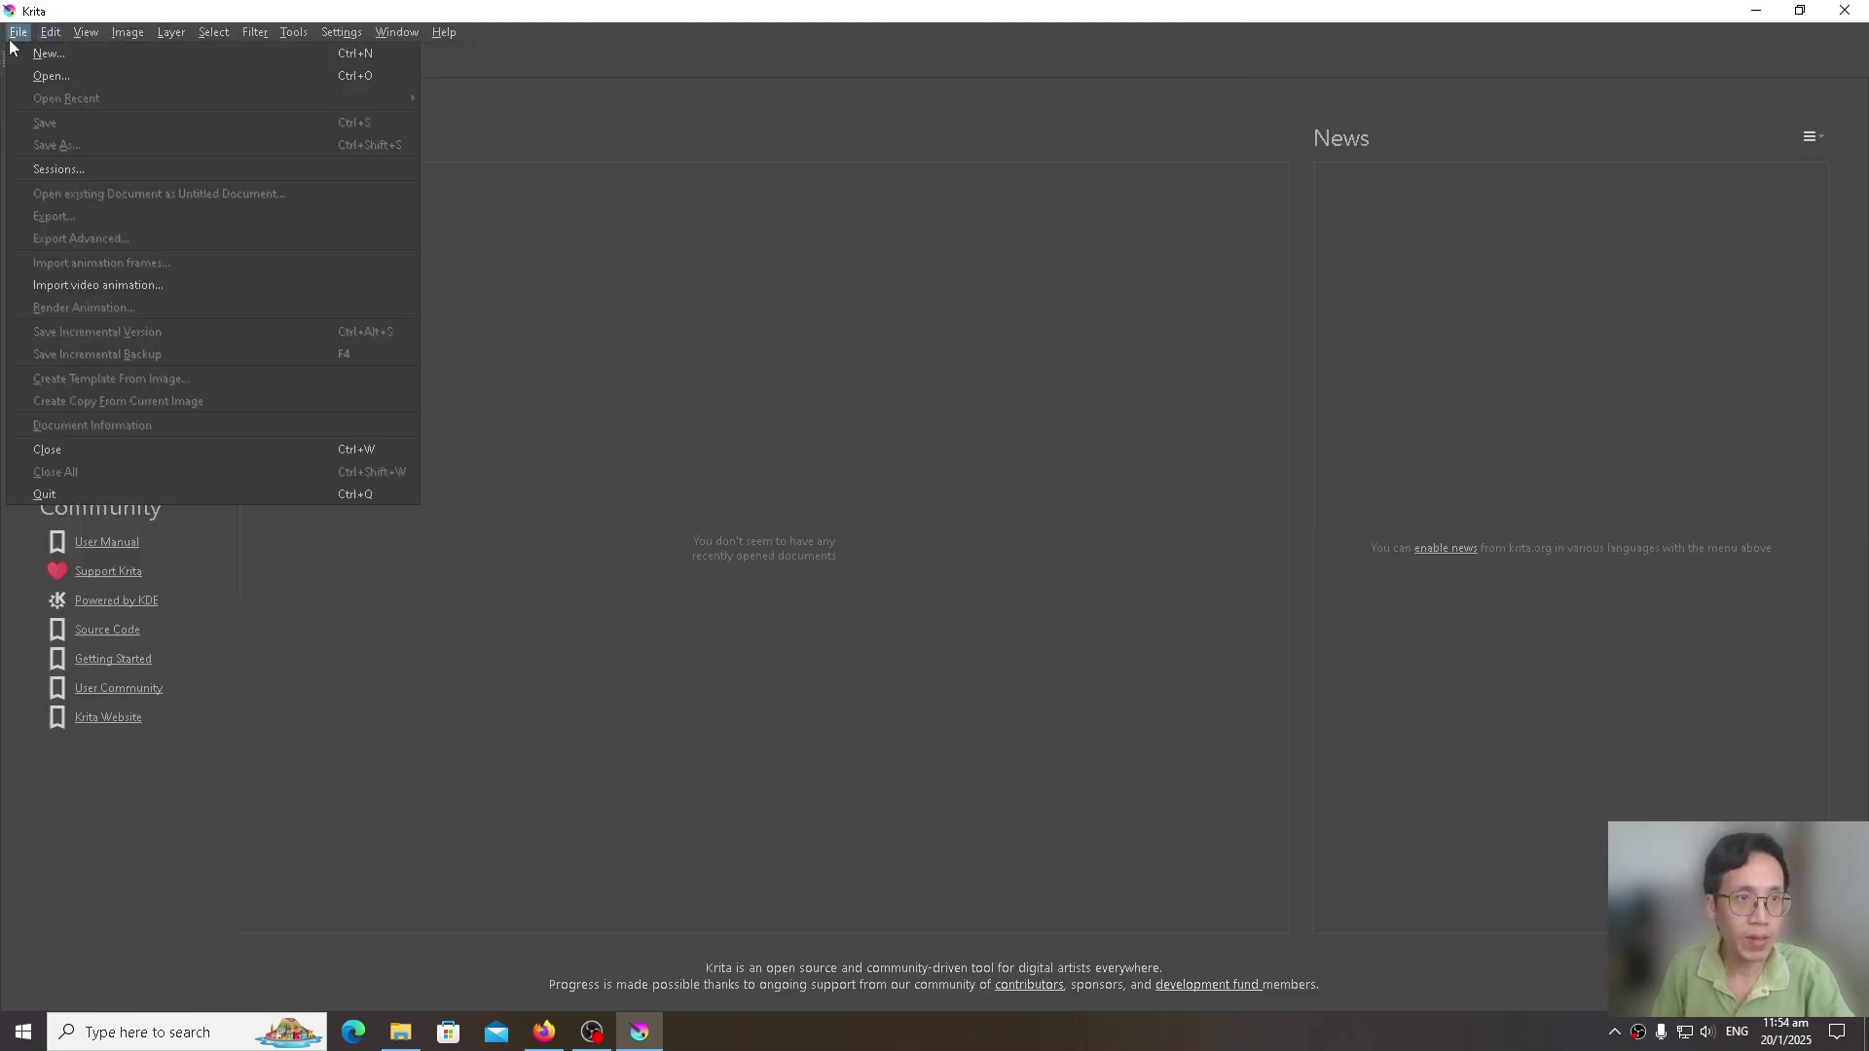
pyautogui.click(65, 54)
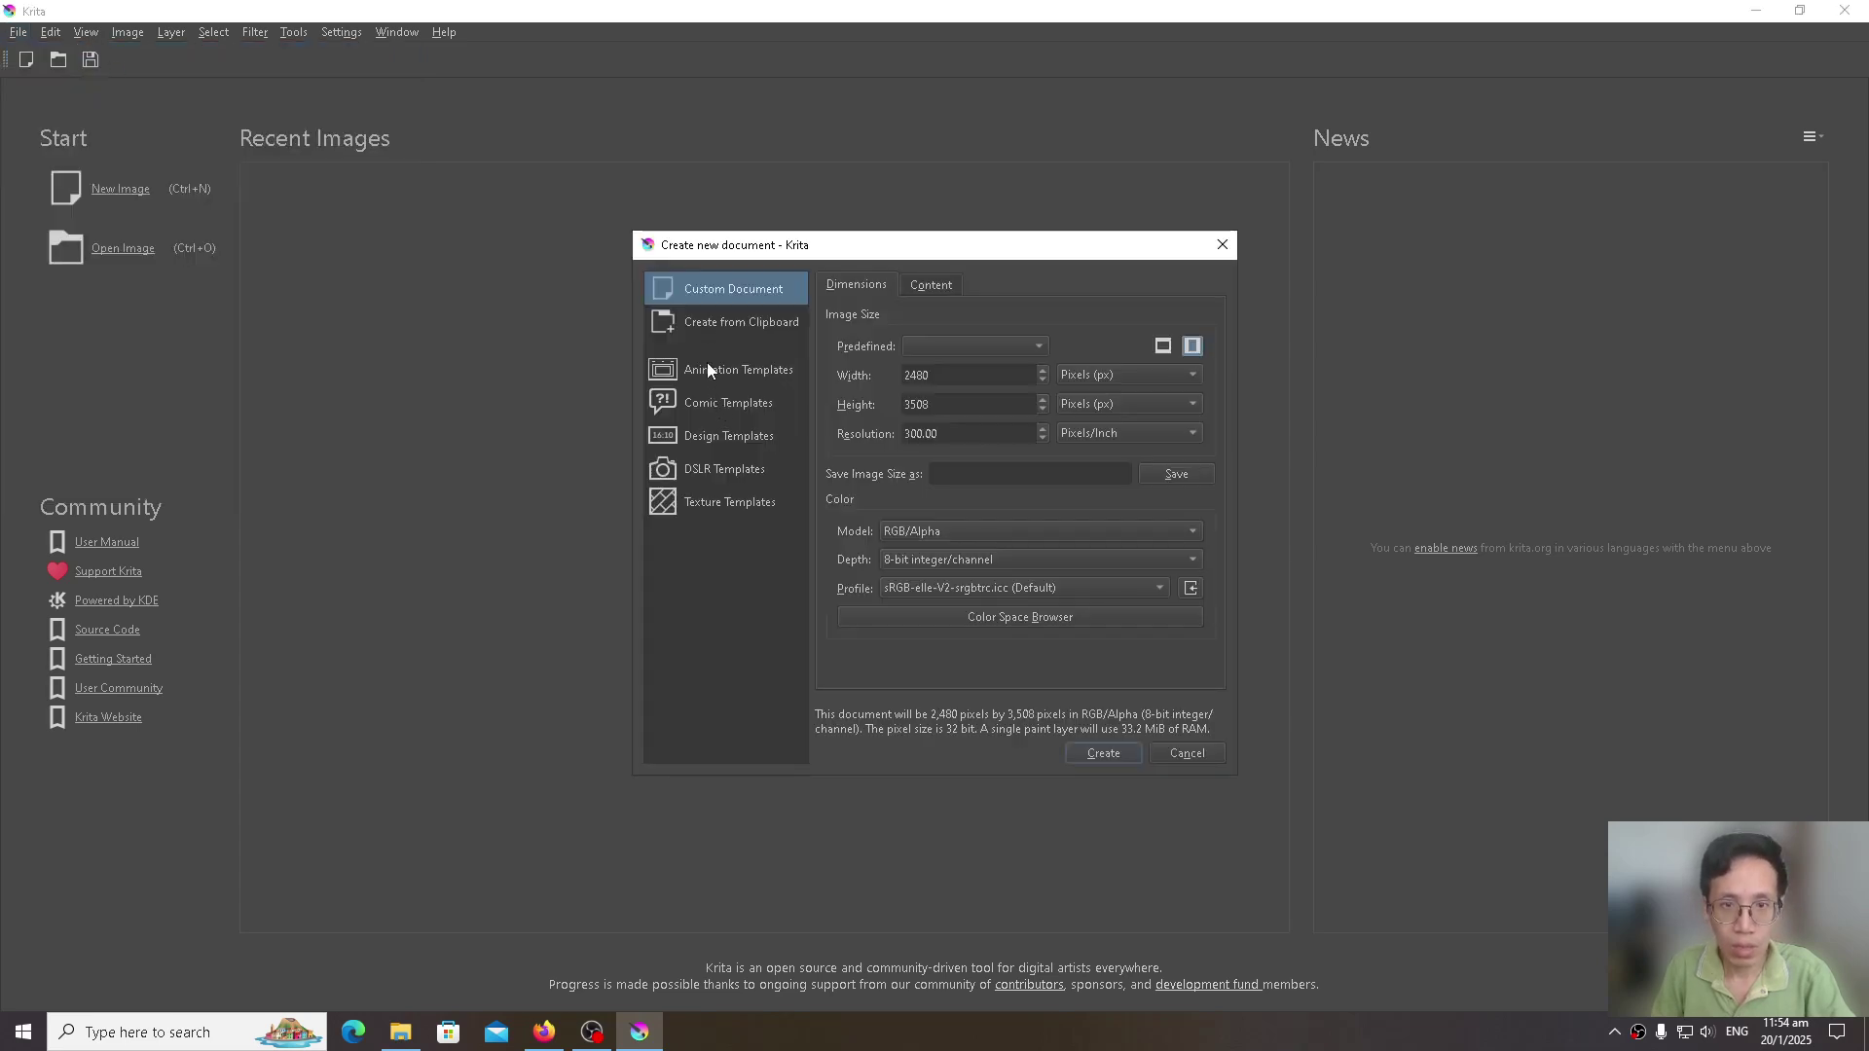
pyautogui.doubleClick(974, 380)
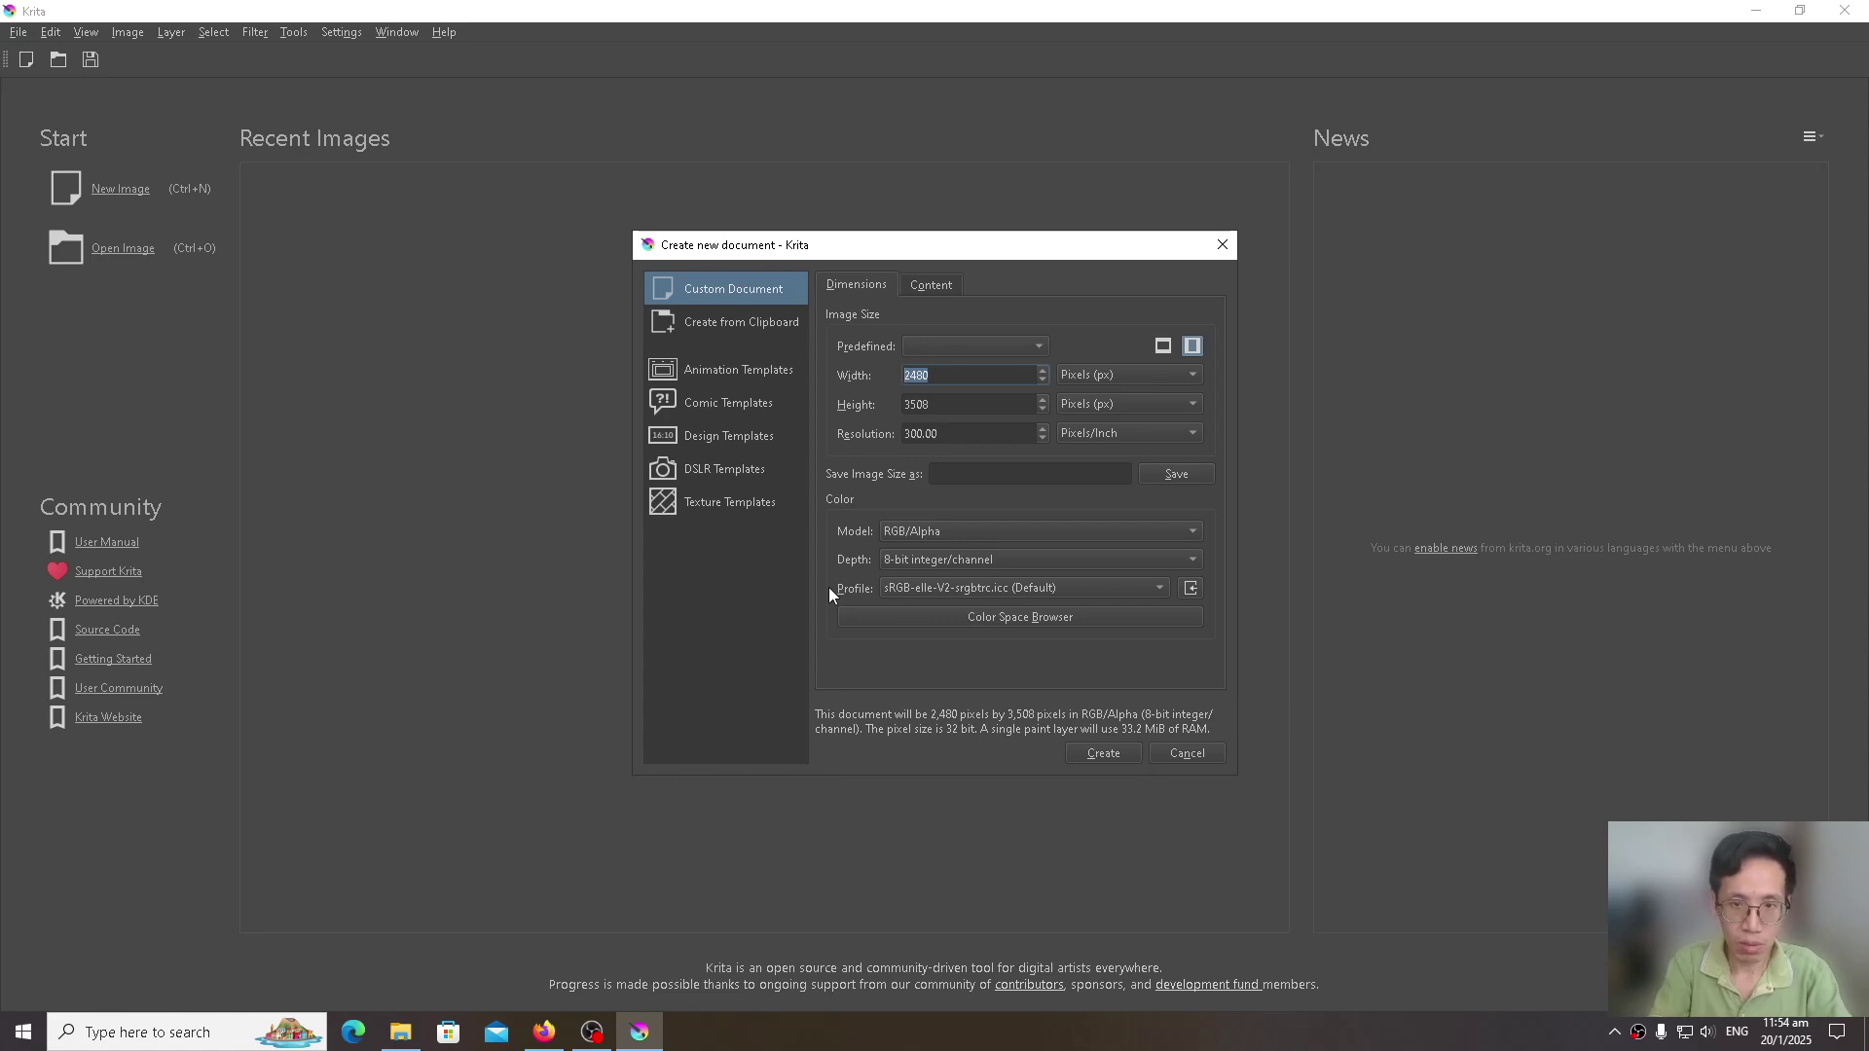
pyautogui.write('1024')
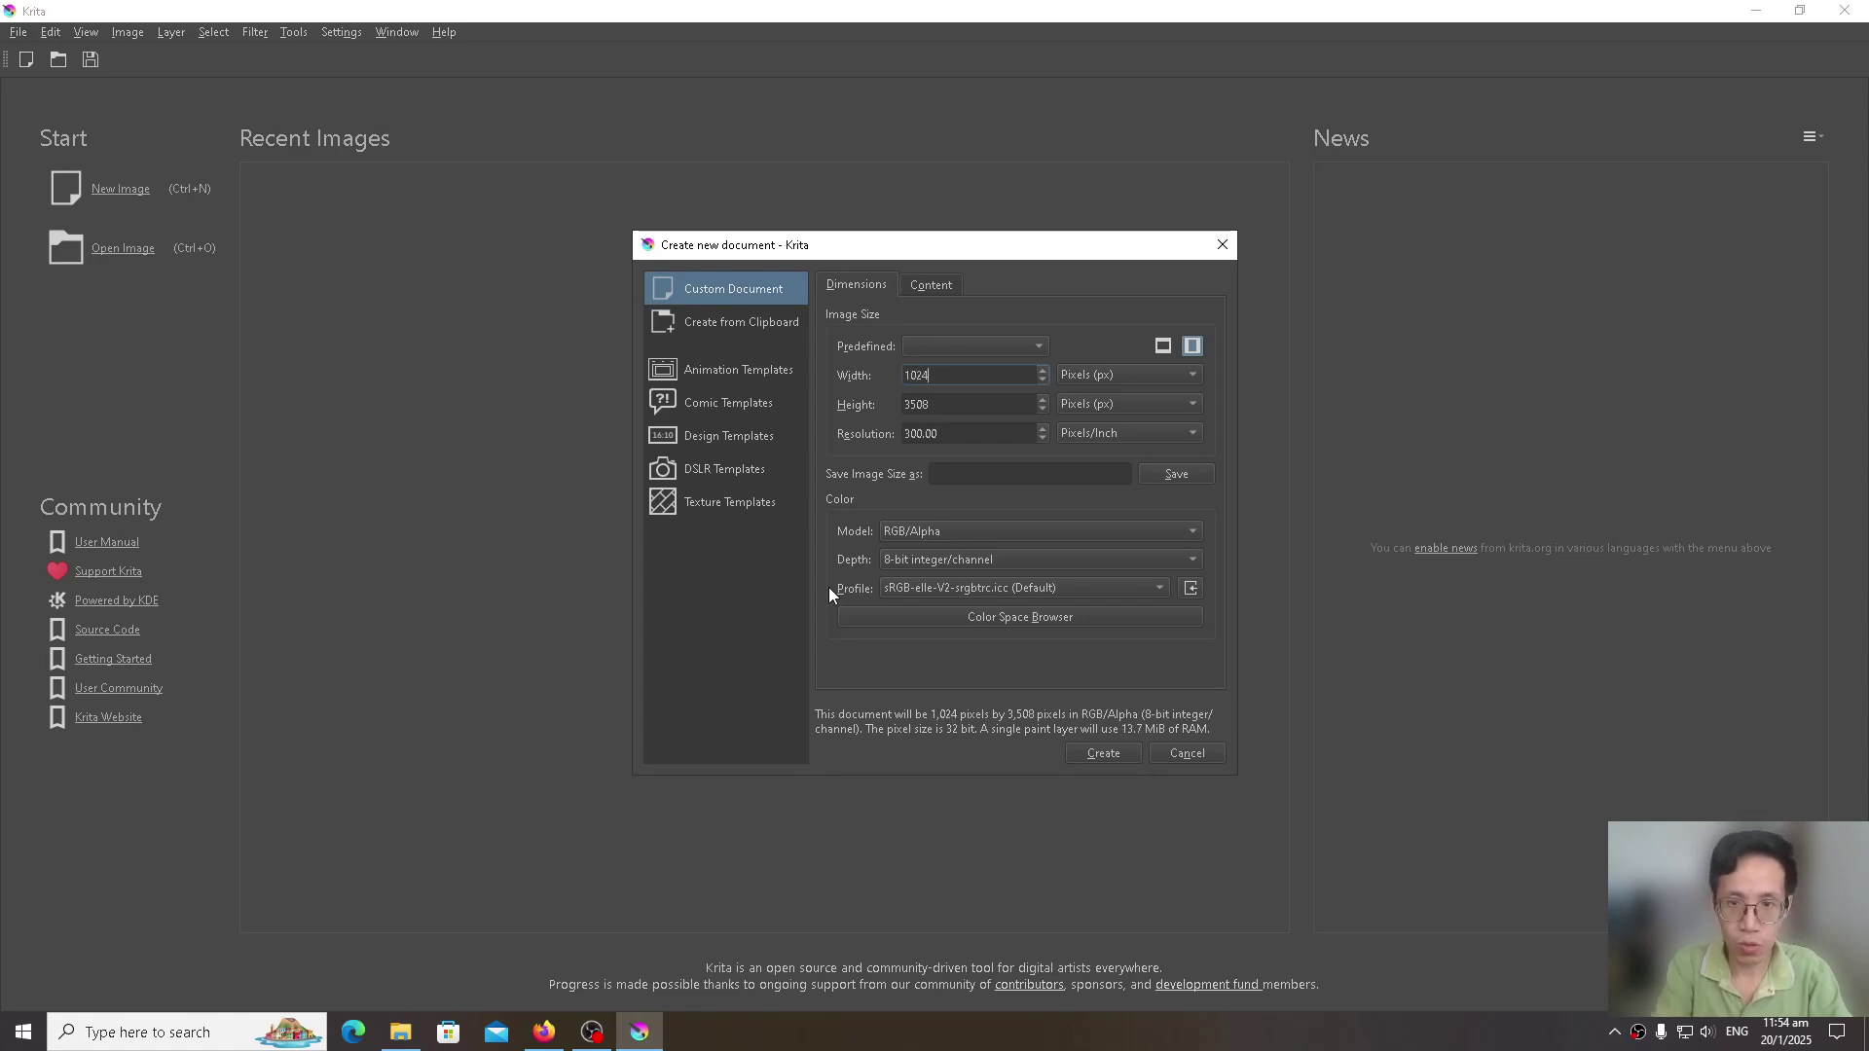
pyautogui.hotkey('ctrl', 'a')
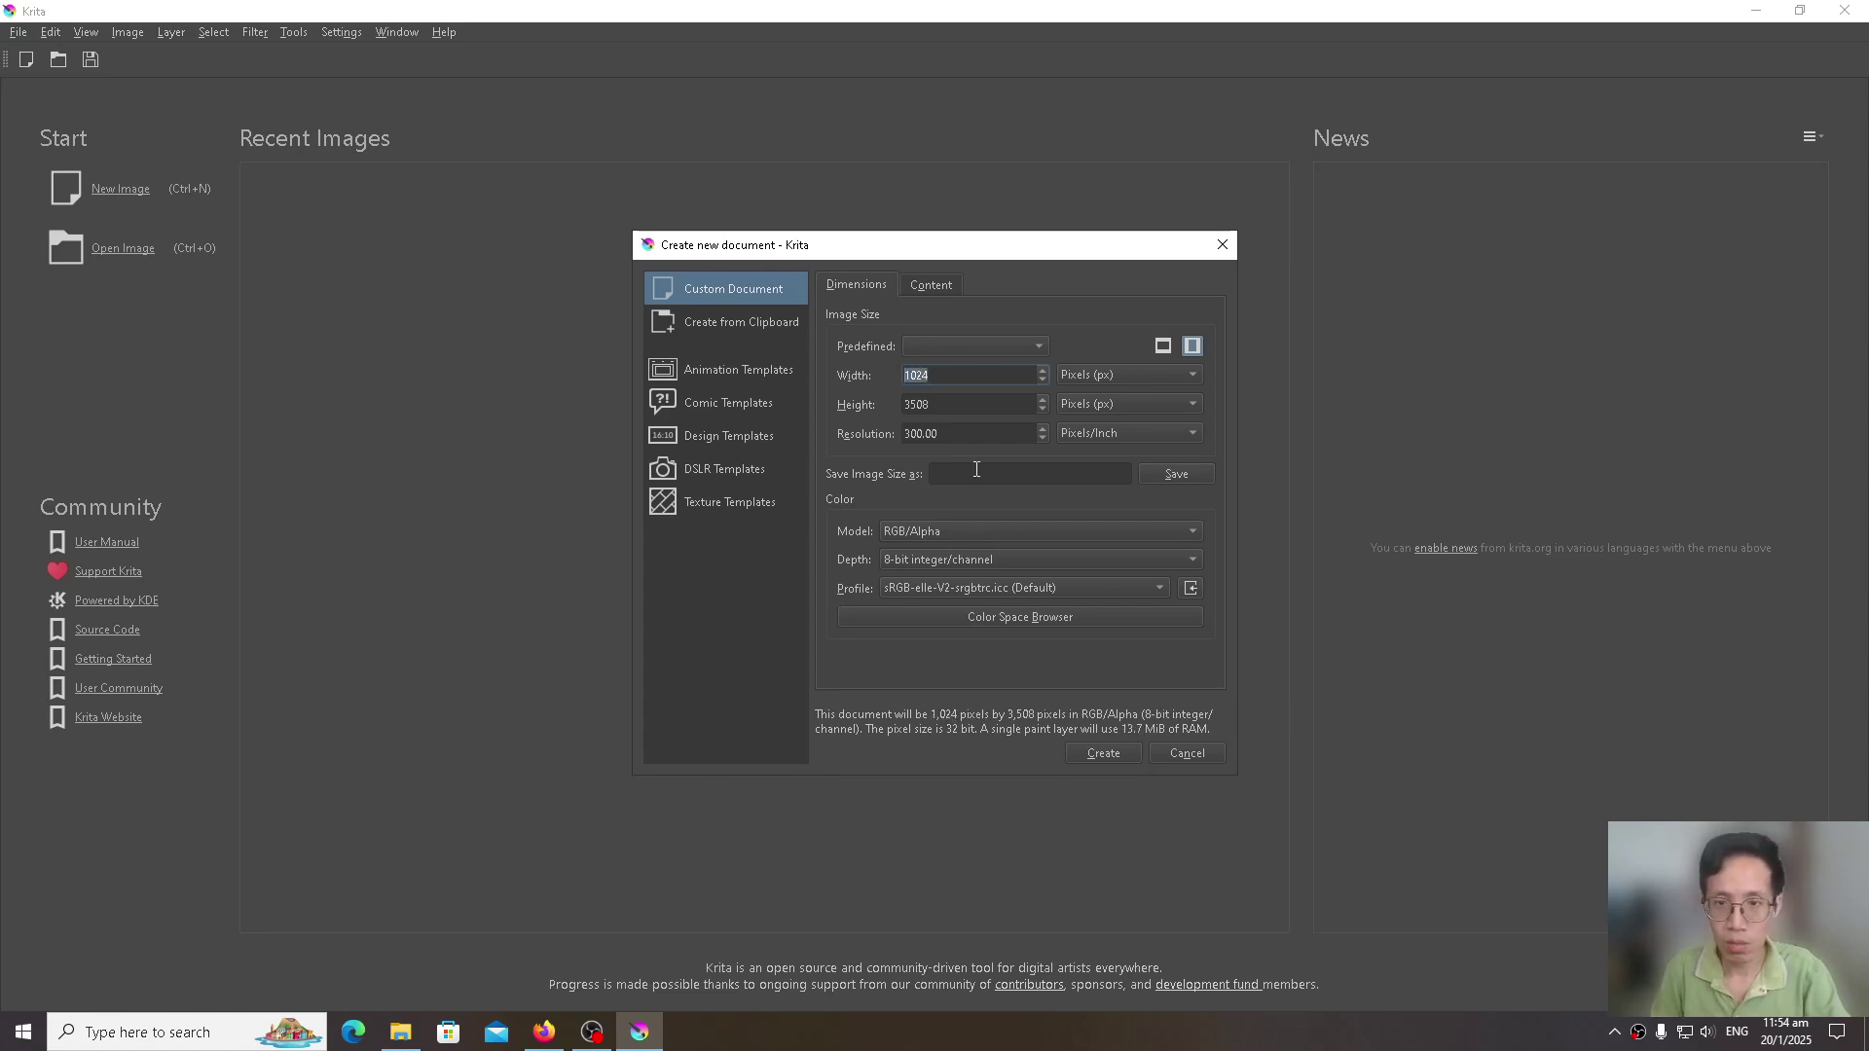
pyautogui.doubleClick(968, 406)
pyautogui.write('1024')
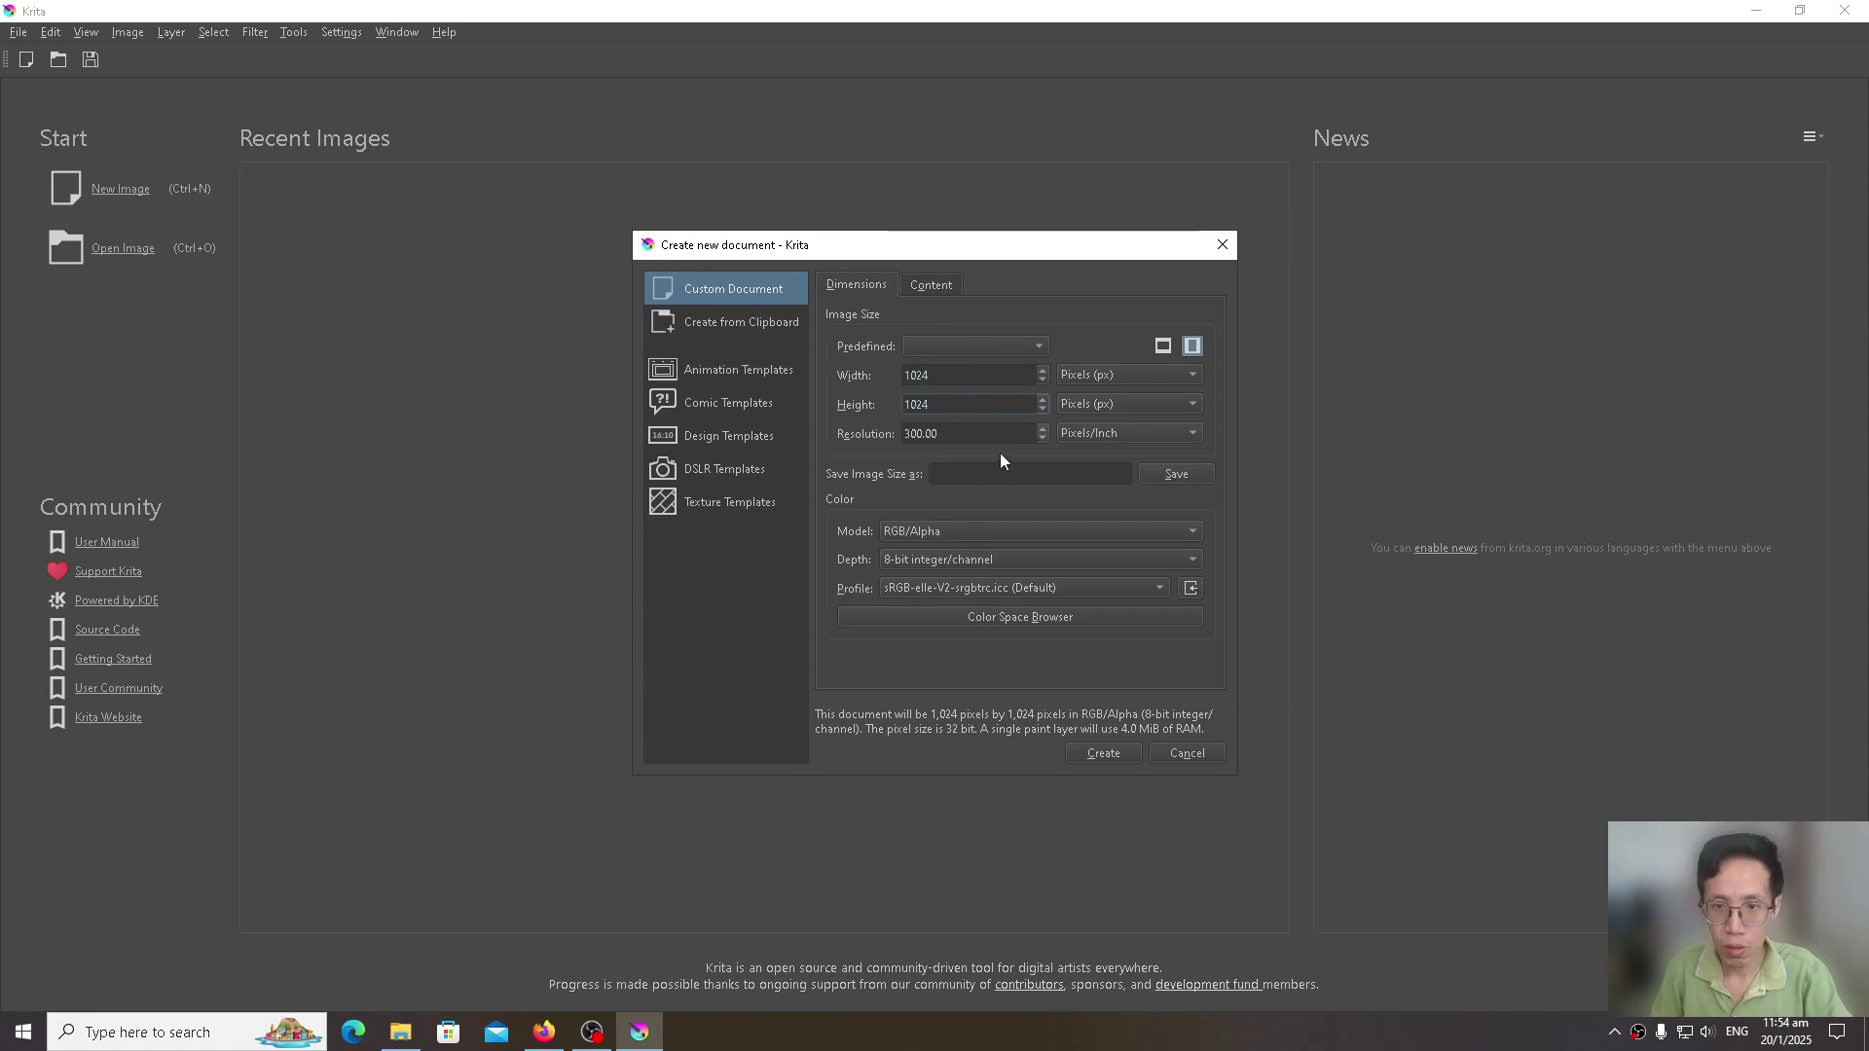
# Step: Set the new document's resolution to 150 pixels/inch and create the document
pyautogui.click(974, 429)
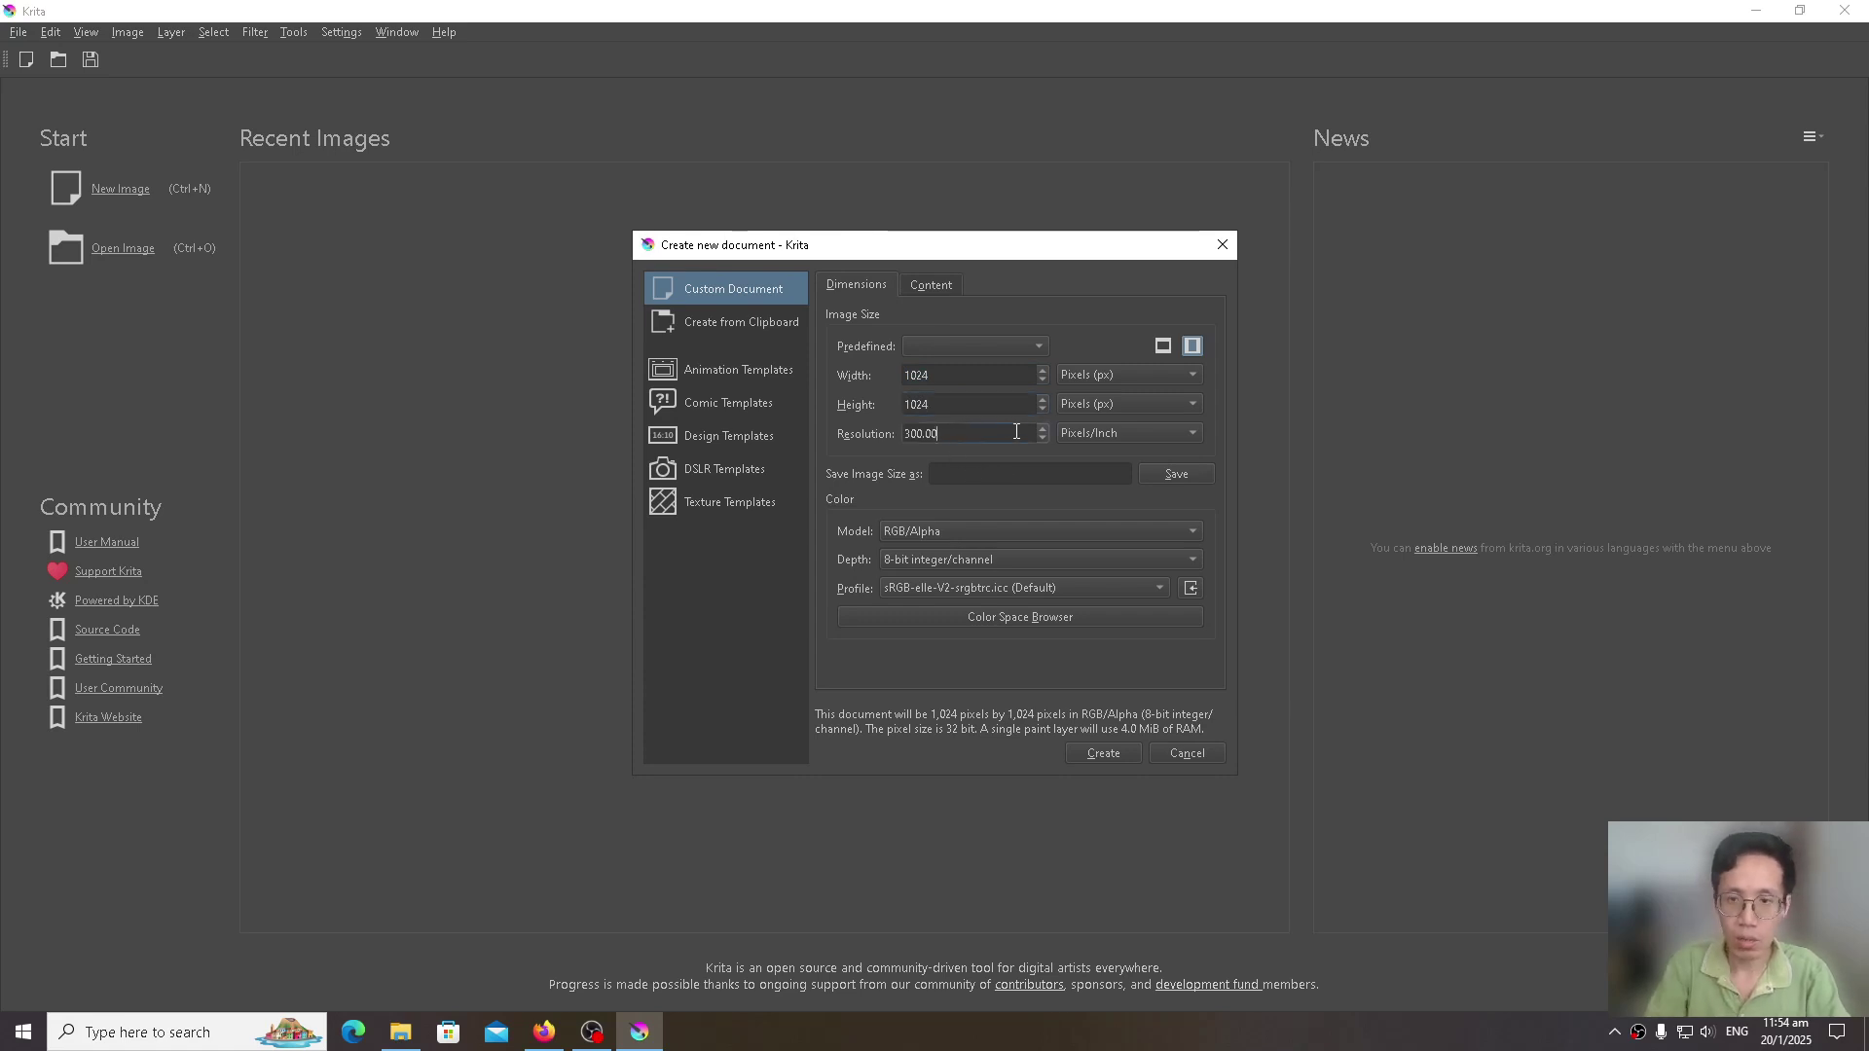
pyautogui.press('Home')
pyautogui.hotkey('shift', 'Right')
pyautogui.hotkey('shift', 'Right')
pyautogui.hotkey('shift', 'Right')
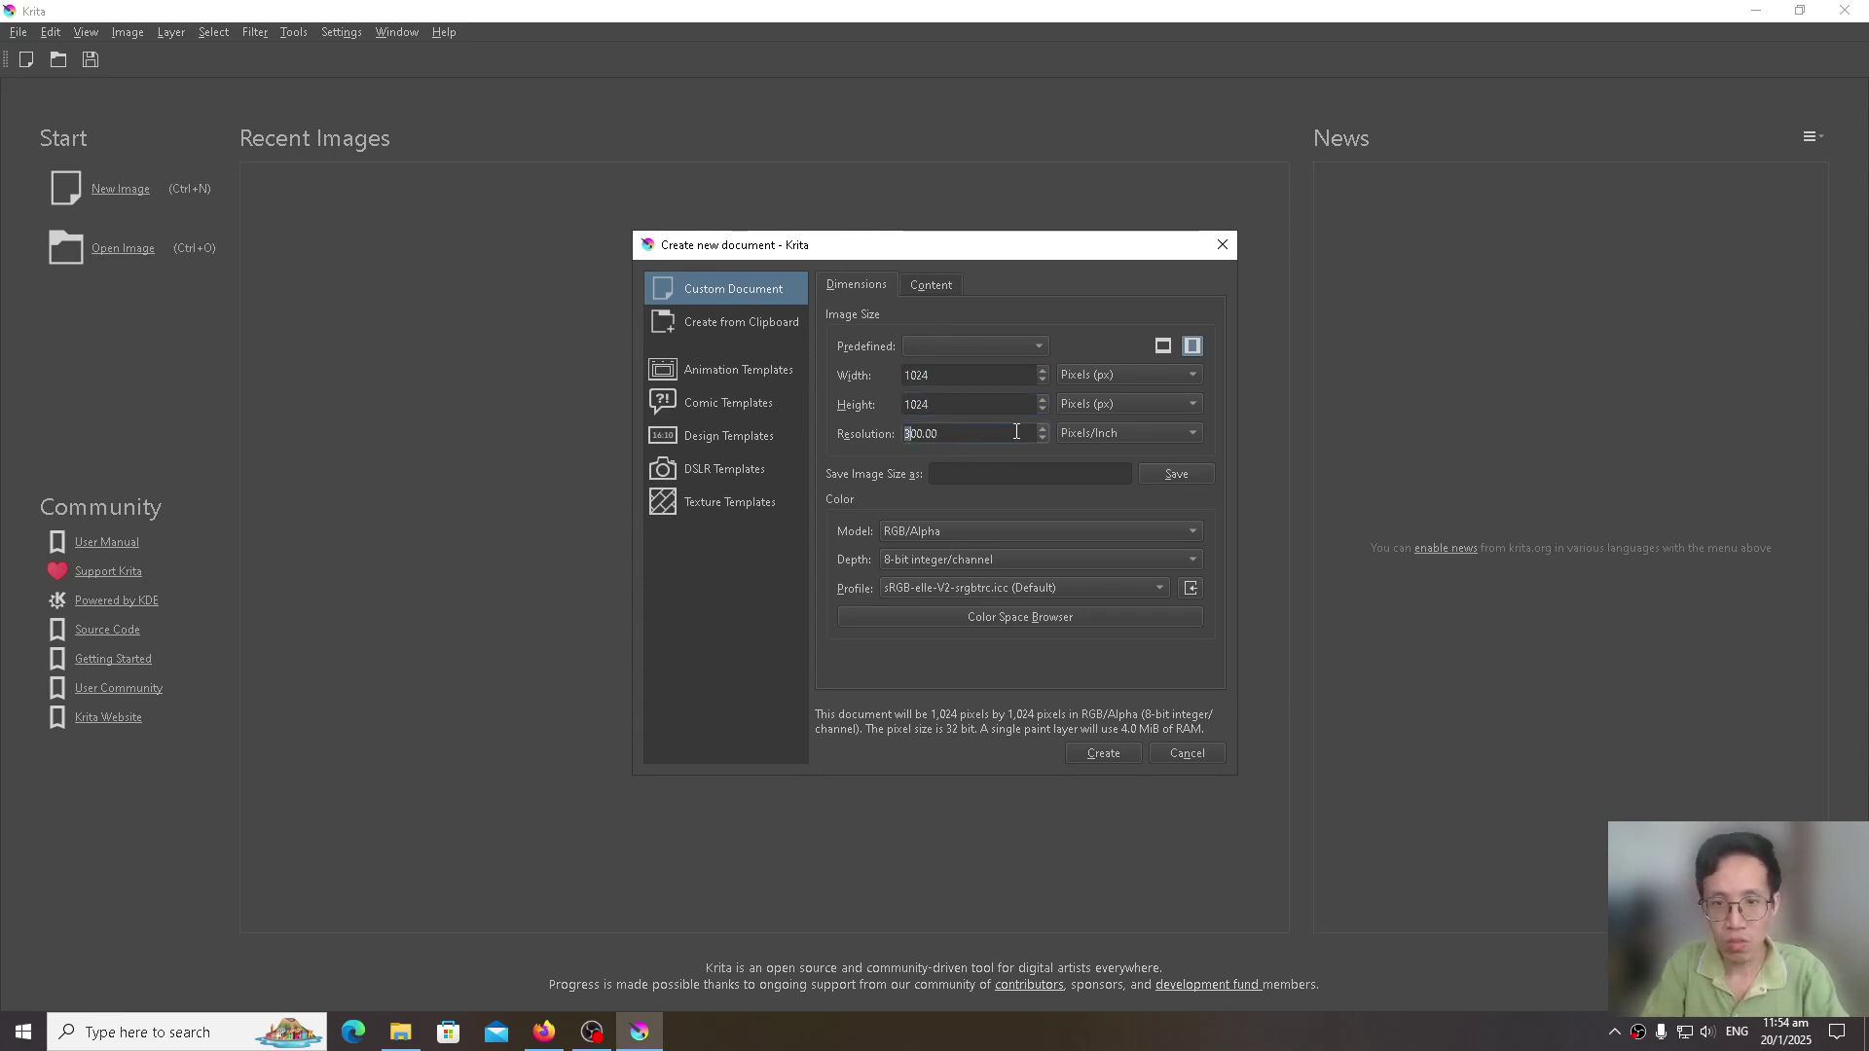
pyautogui.write('150')
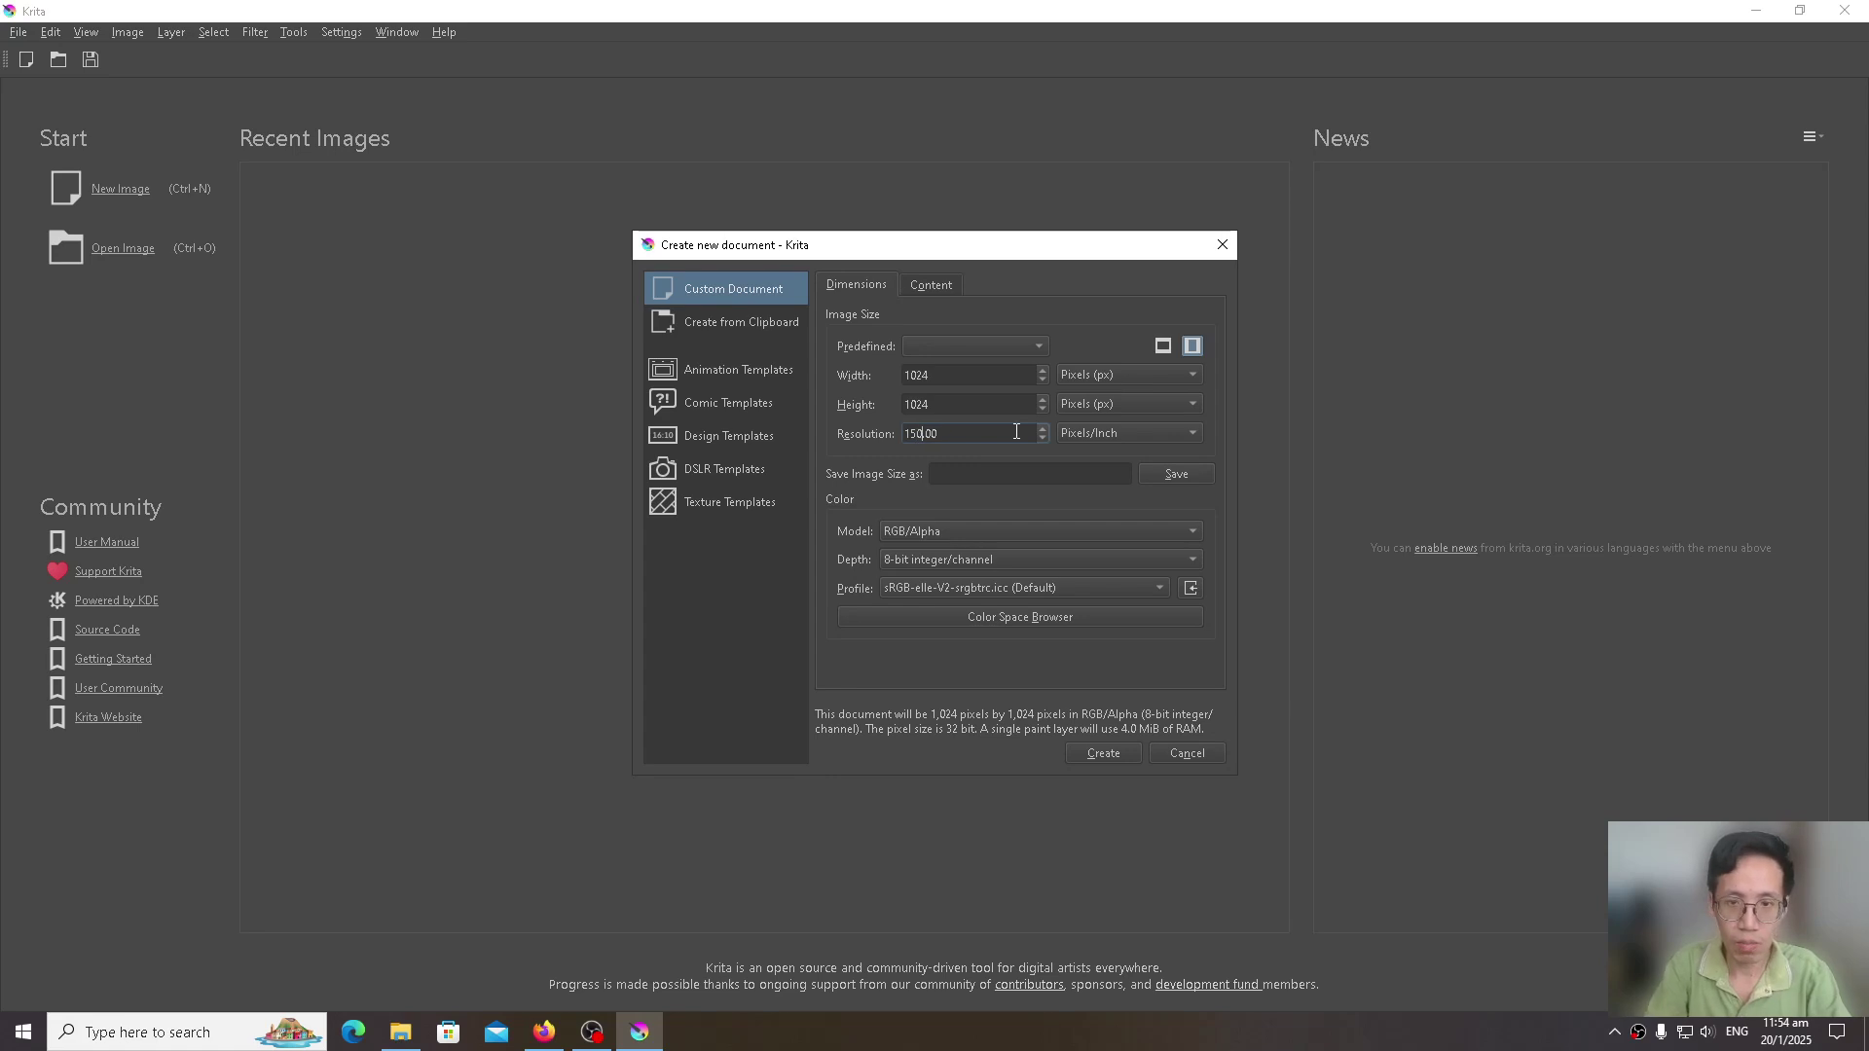
pyautogui.click(968, 404)
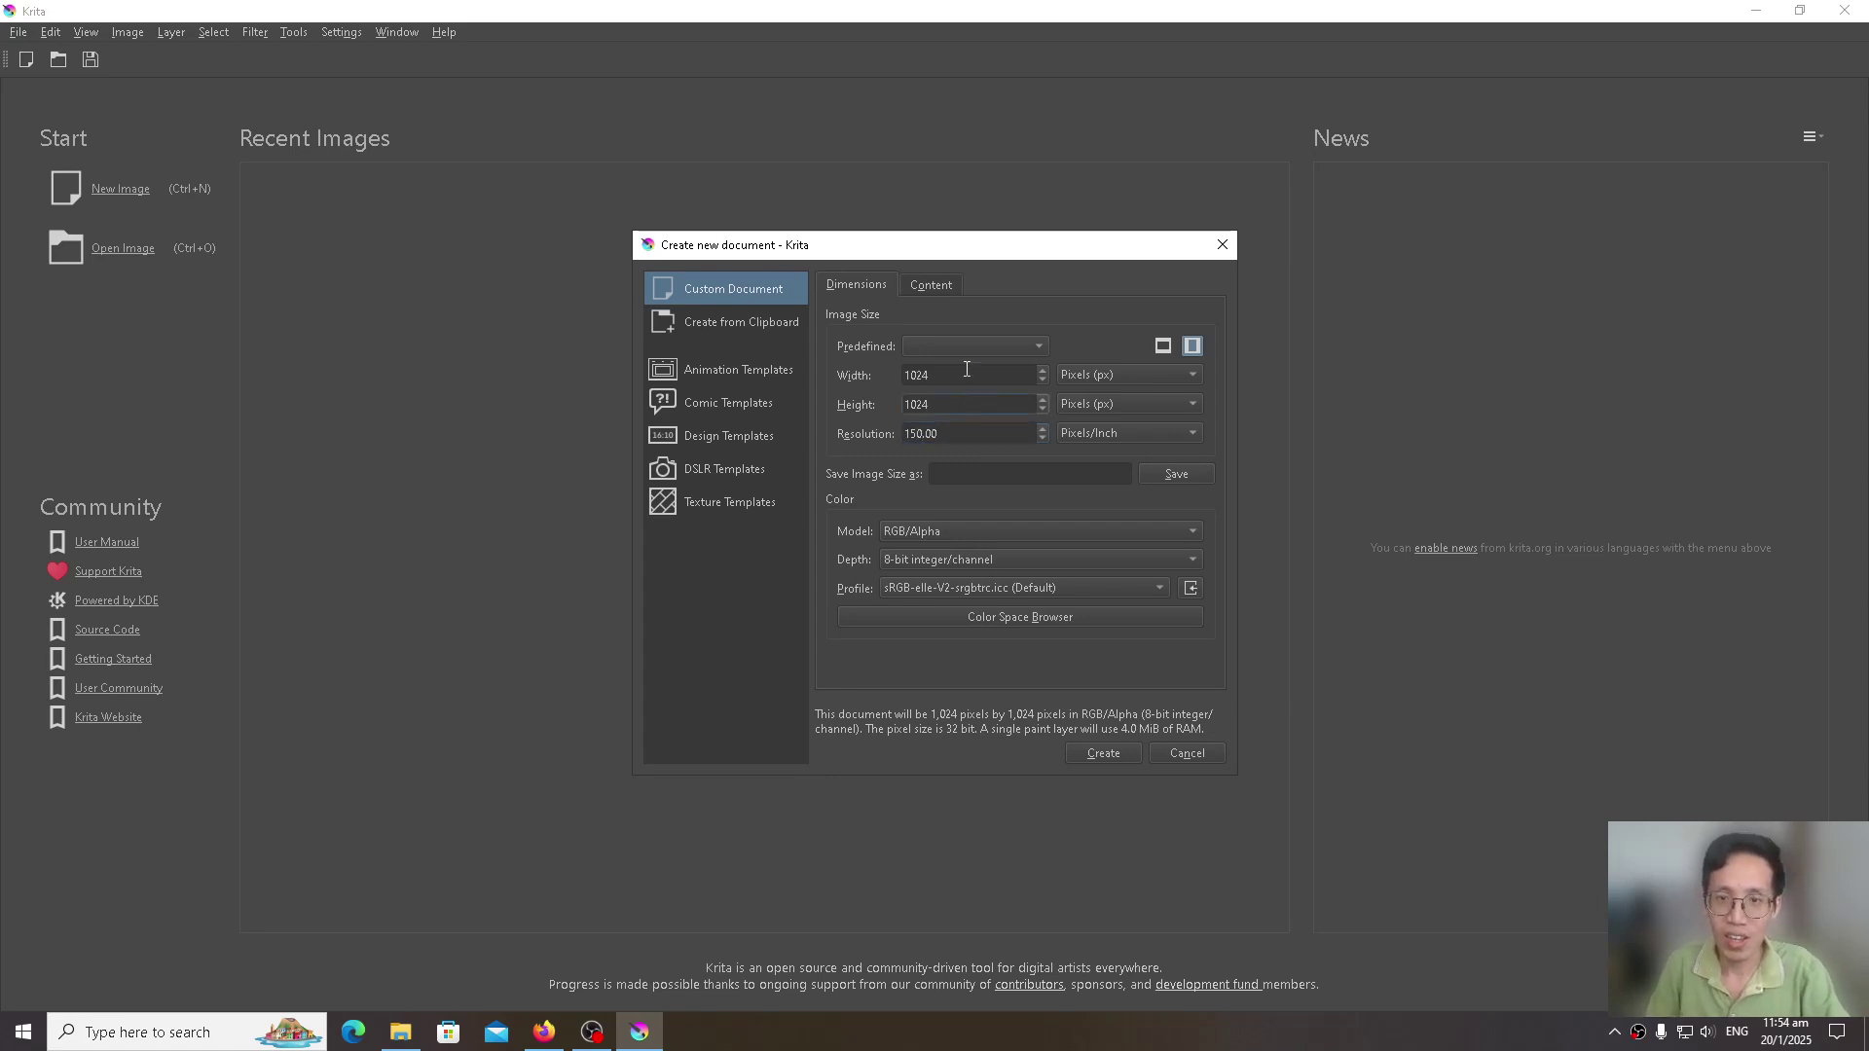
pyautogui.click(968, 374)
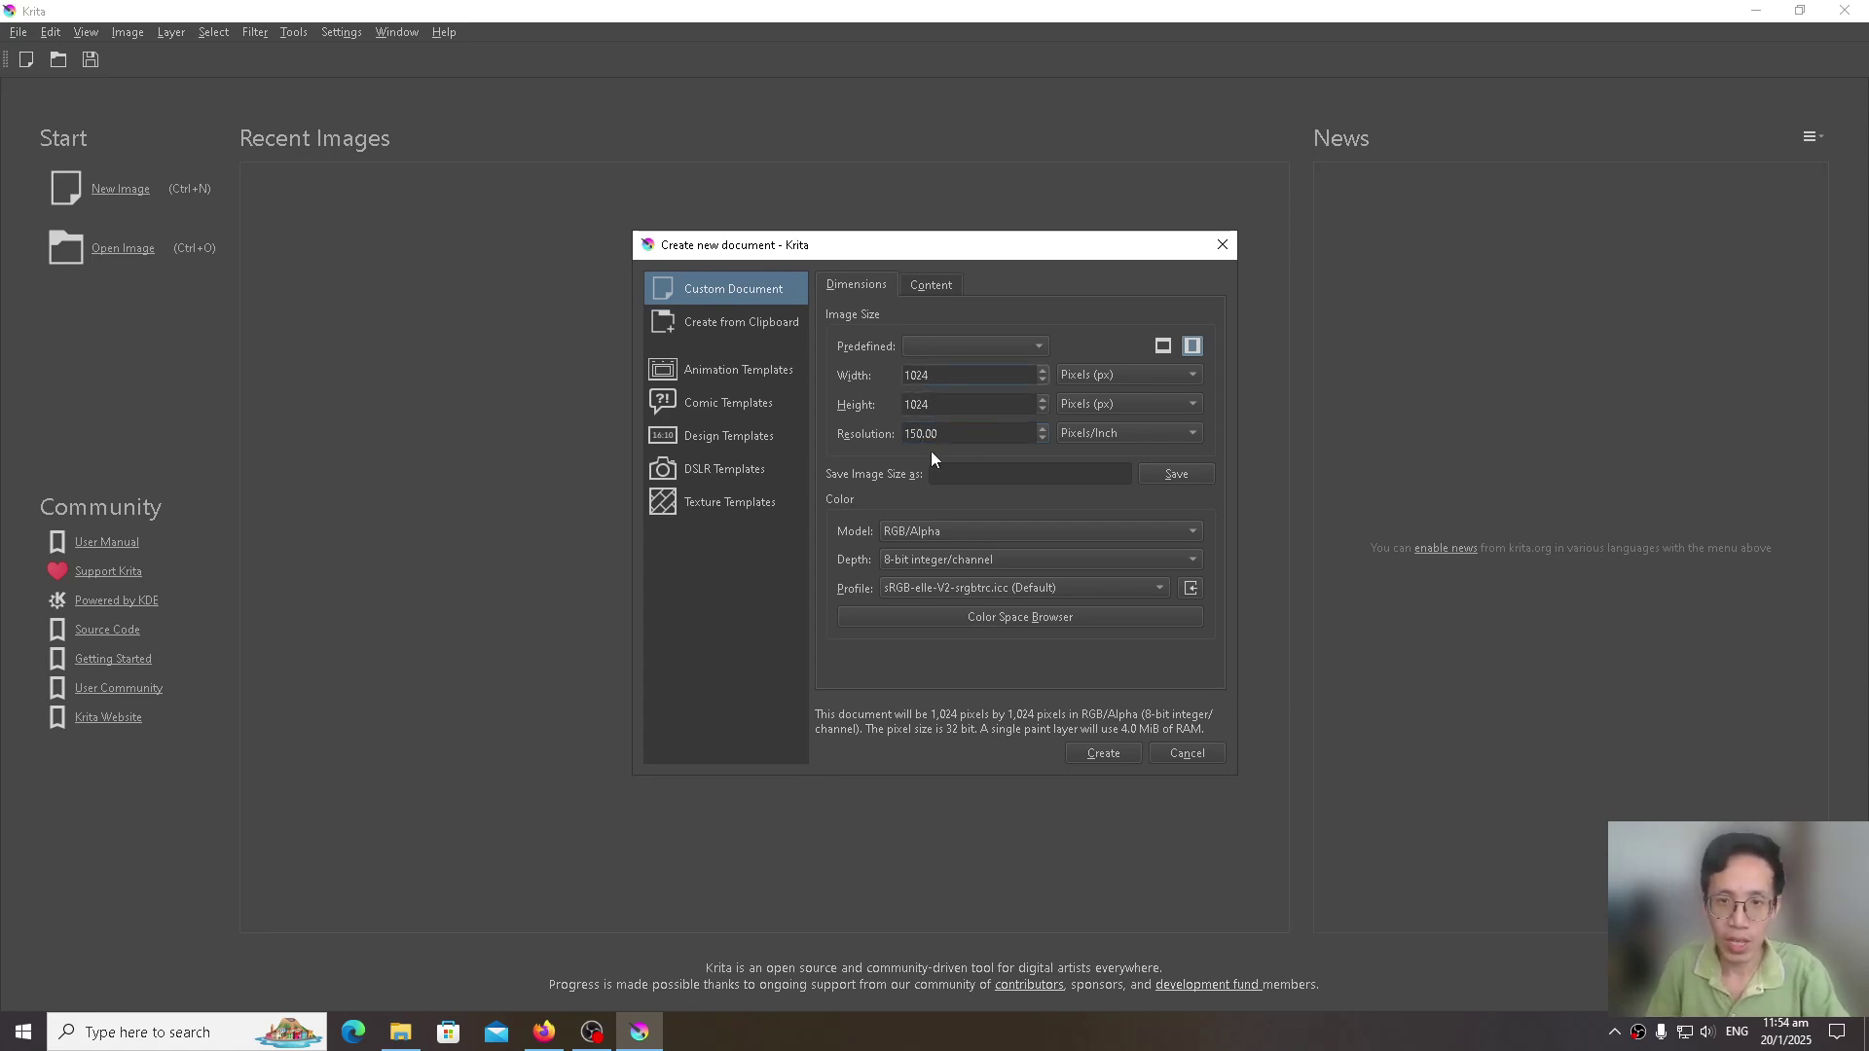
pyautogui.click(942, 433)
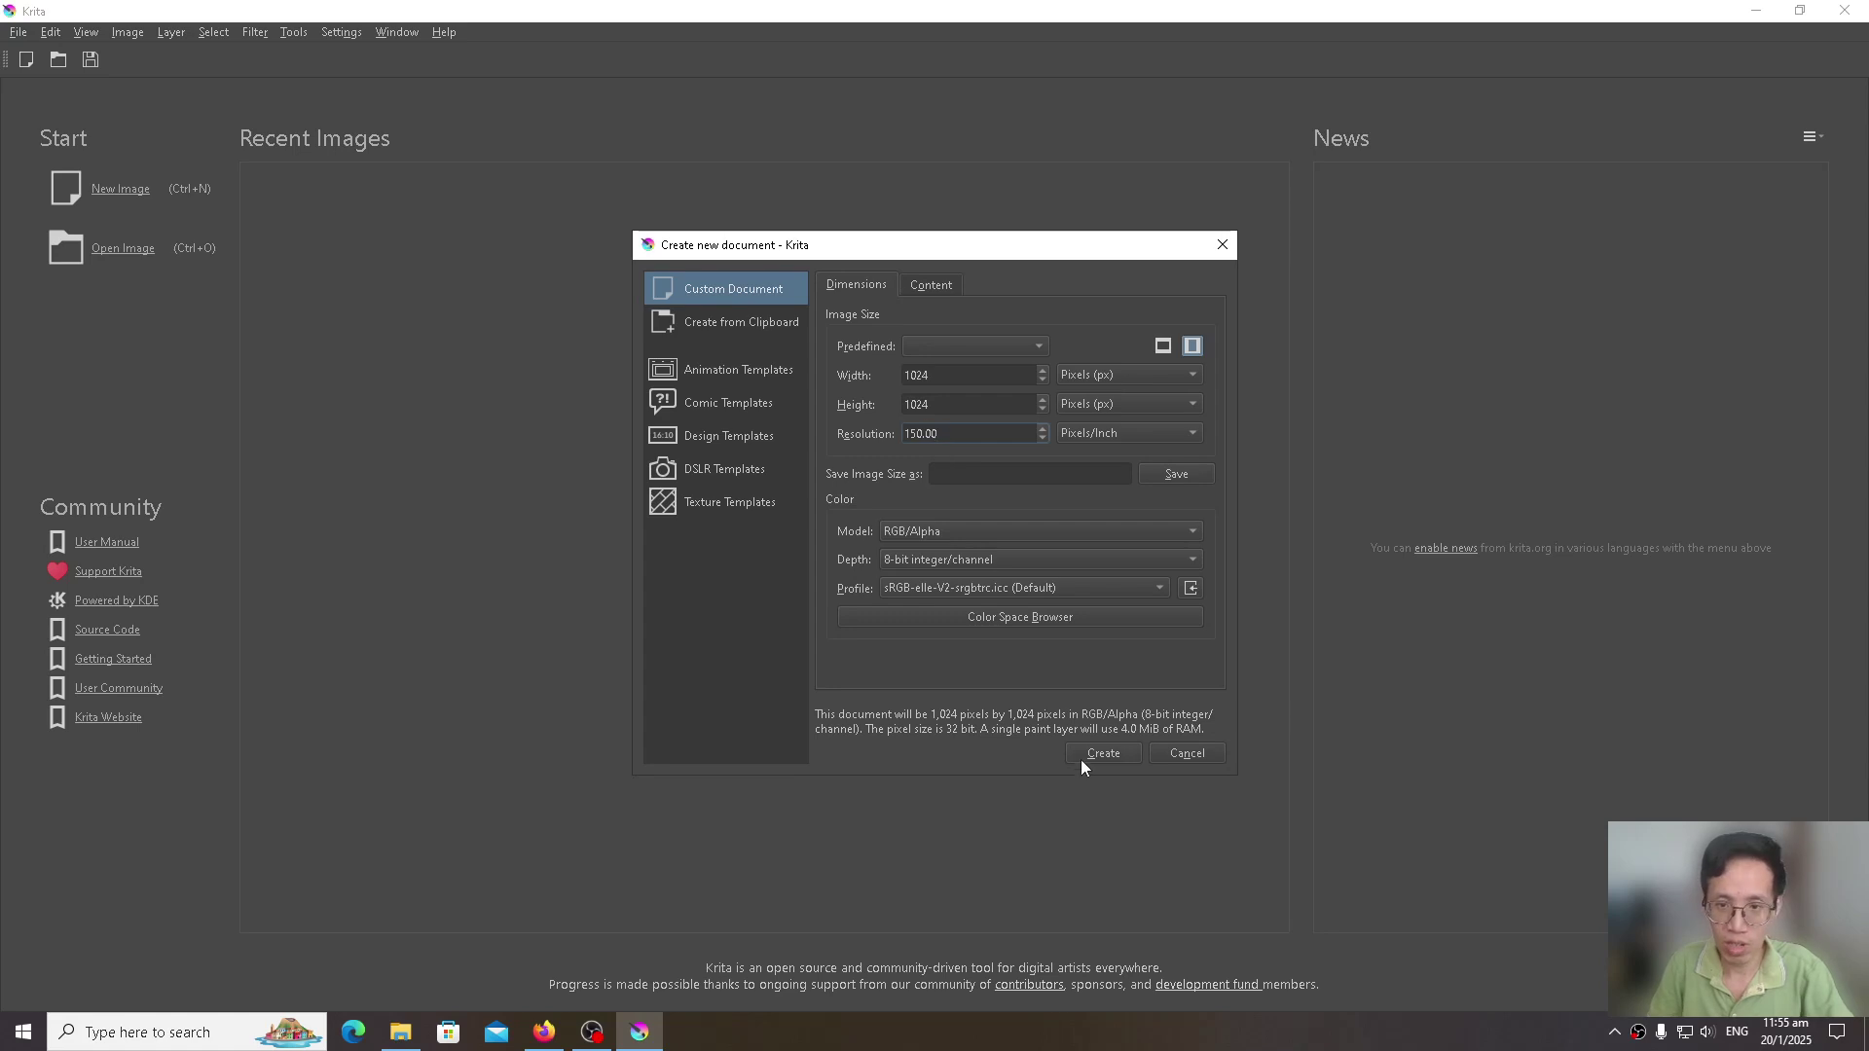
pyautogui.click(1107, 759)
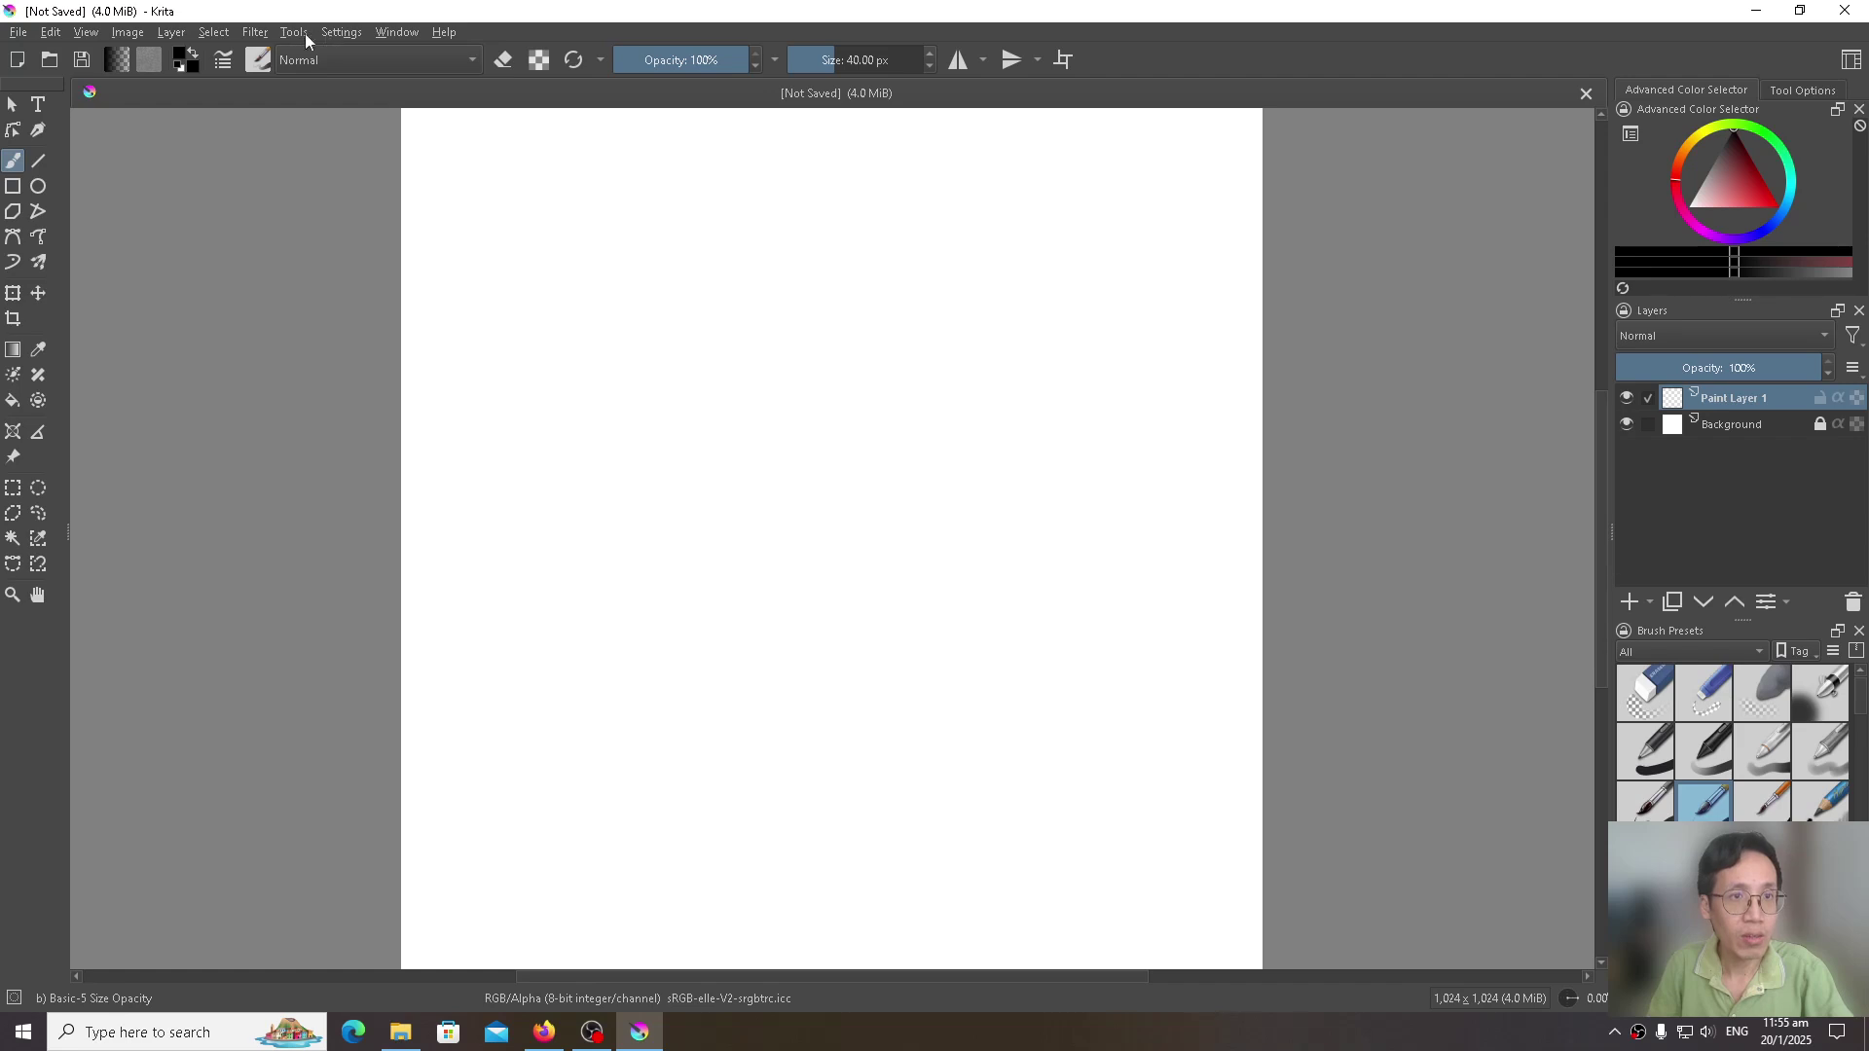
# Step: Show the AI Image Generation docker in the Krita workspace
pyautogui.click(344, 35)
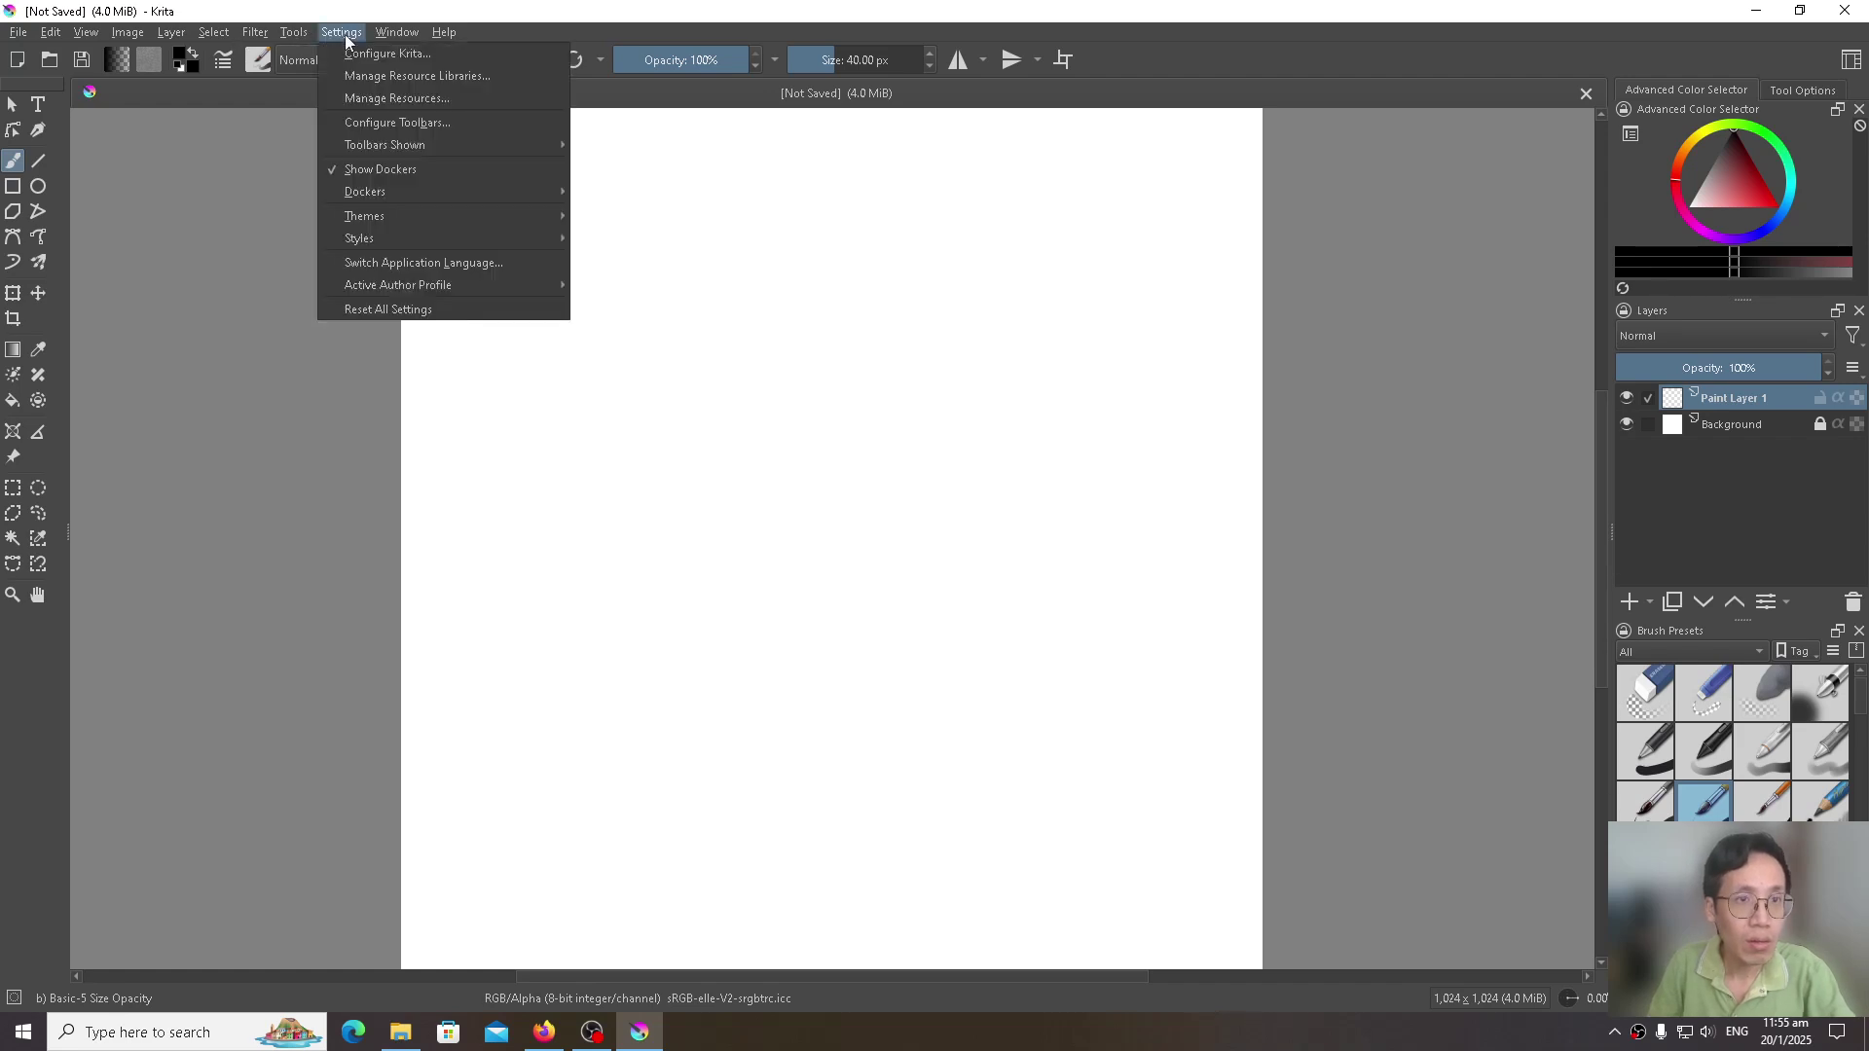
pyautogui.moveTo(377, 192)
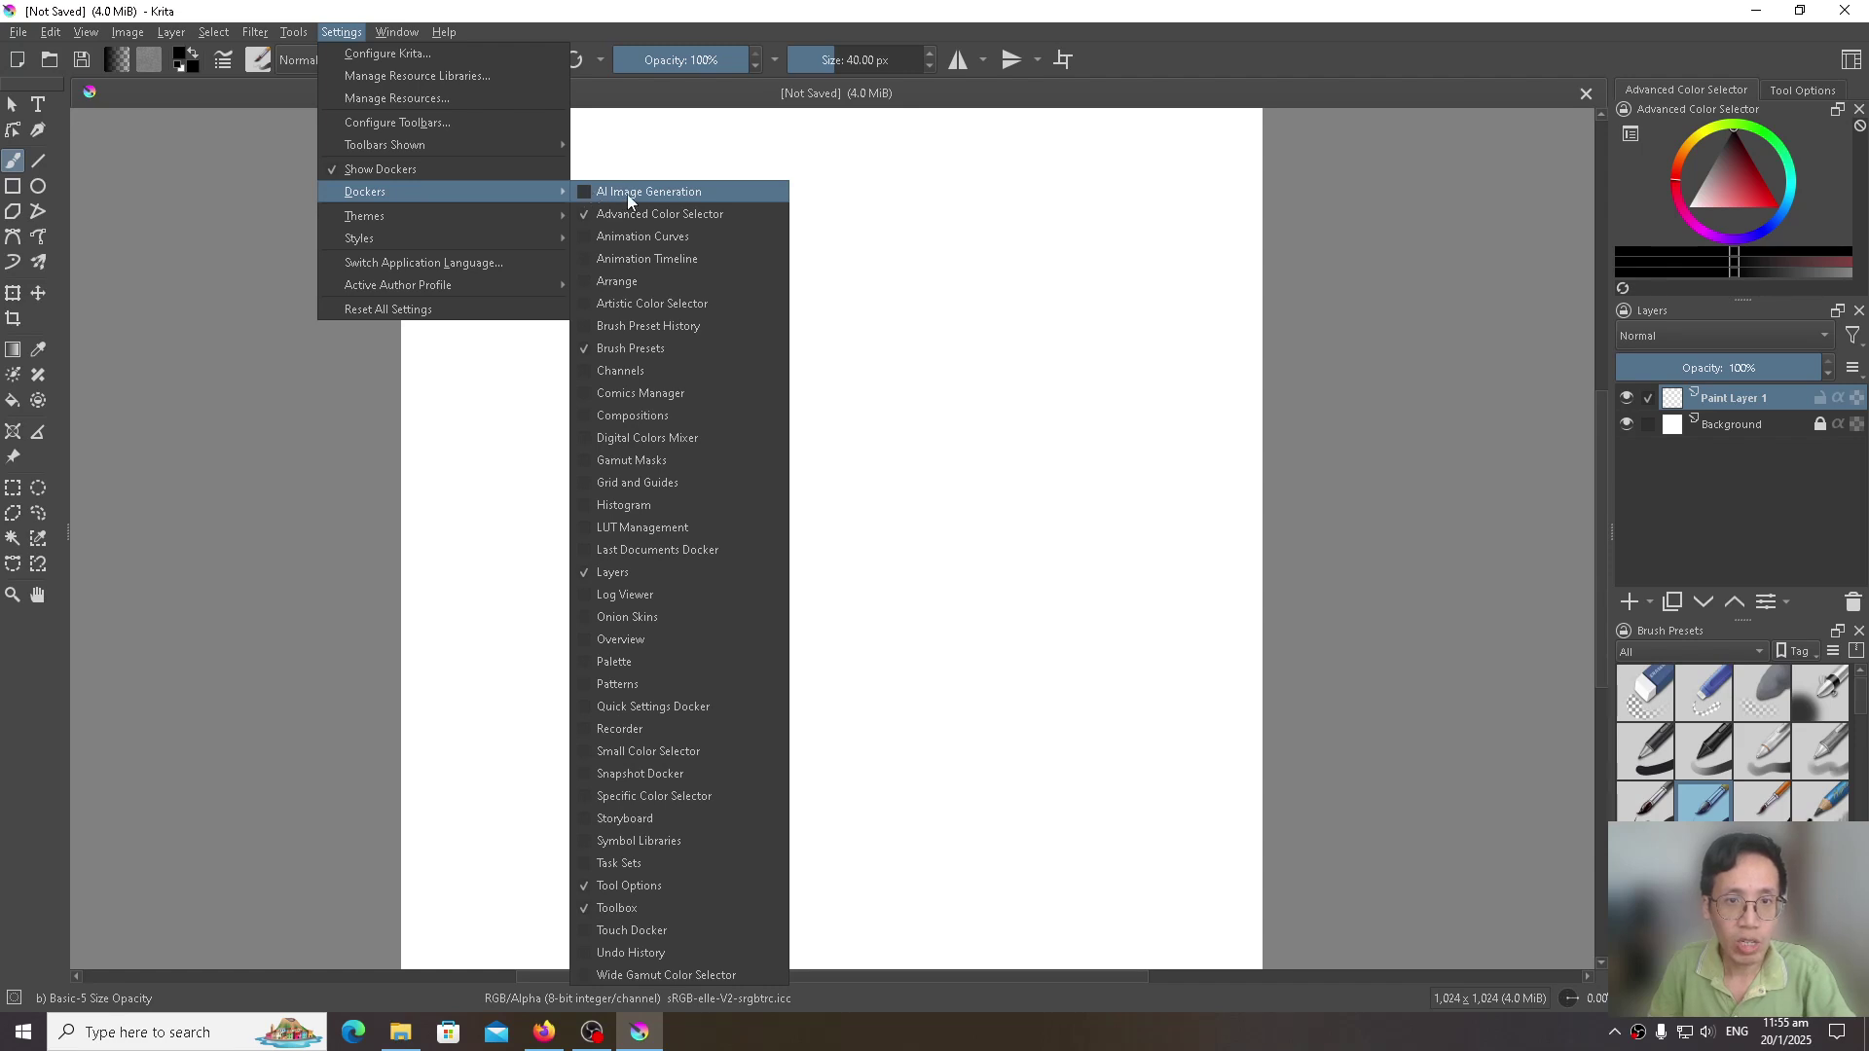
pyautogui.click(584, 193)
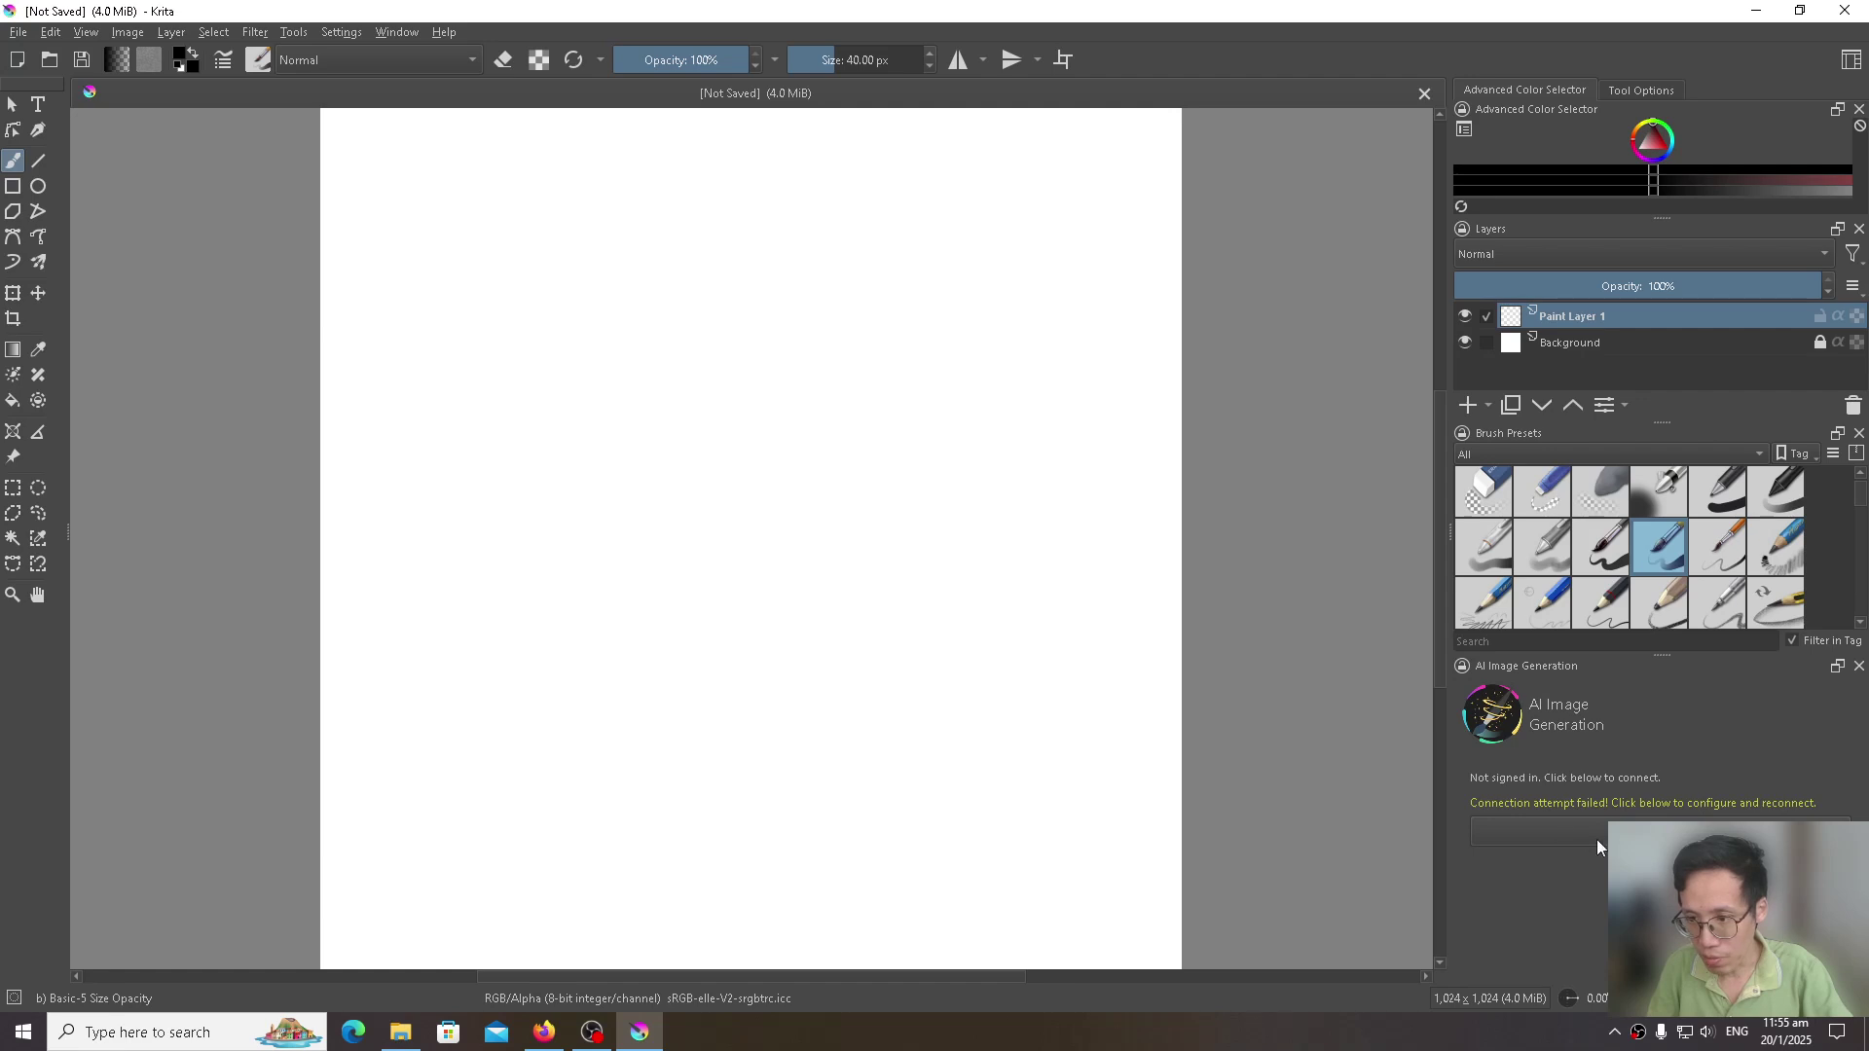
# Step: Open the AI plugin's connection configuration and choose a Local Managed Server that uses CUDA (NVIDIA GPU)
pyautogui.click(1537, 832)
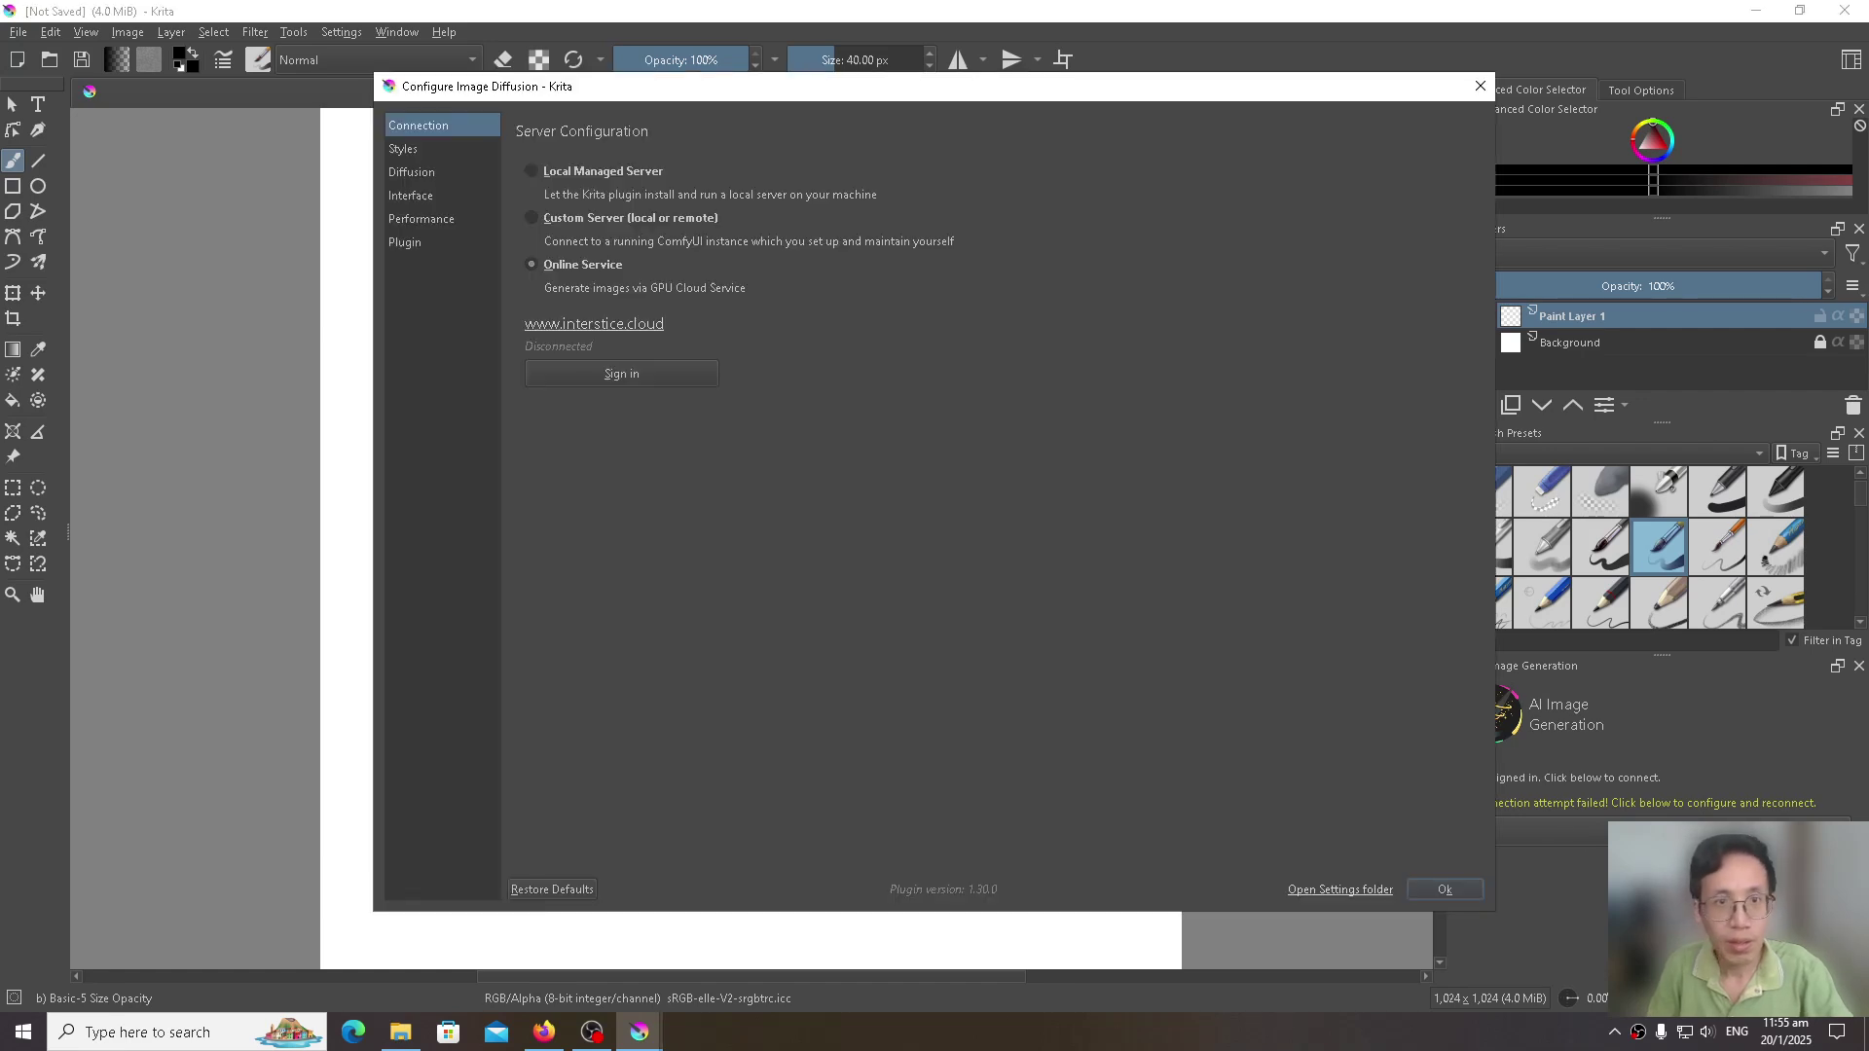
pyautogui.click(531, 172)
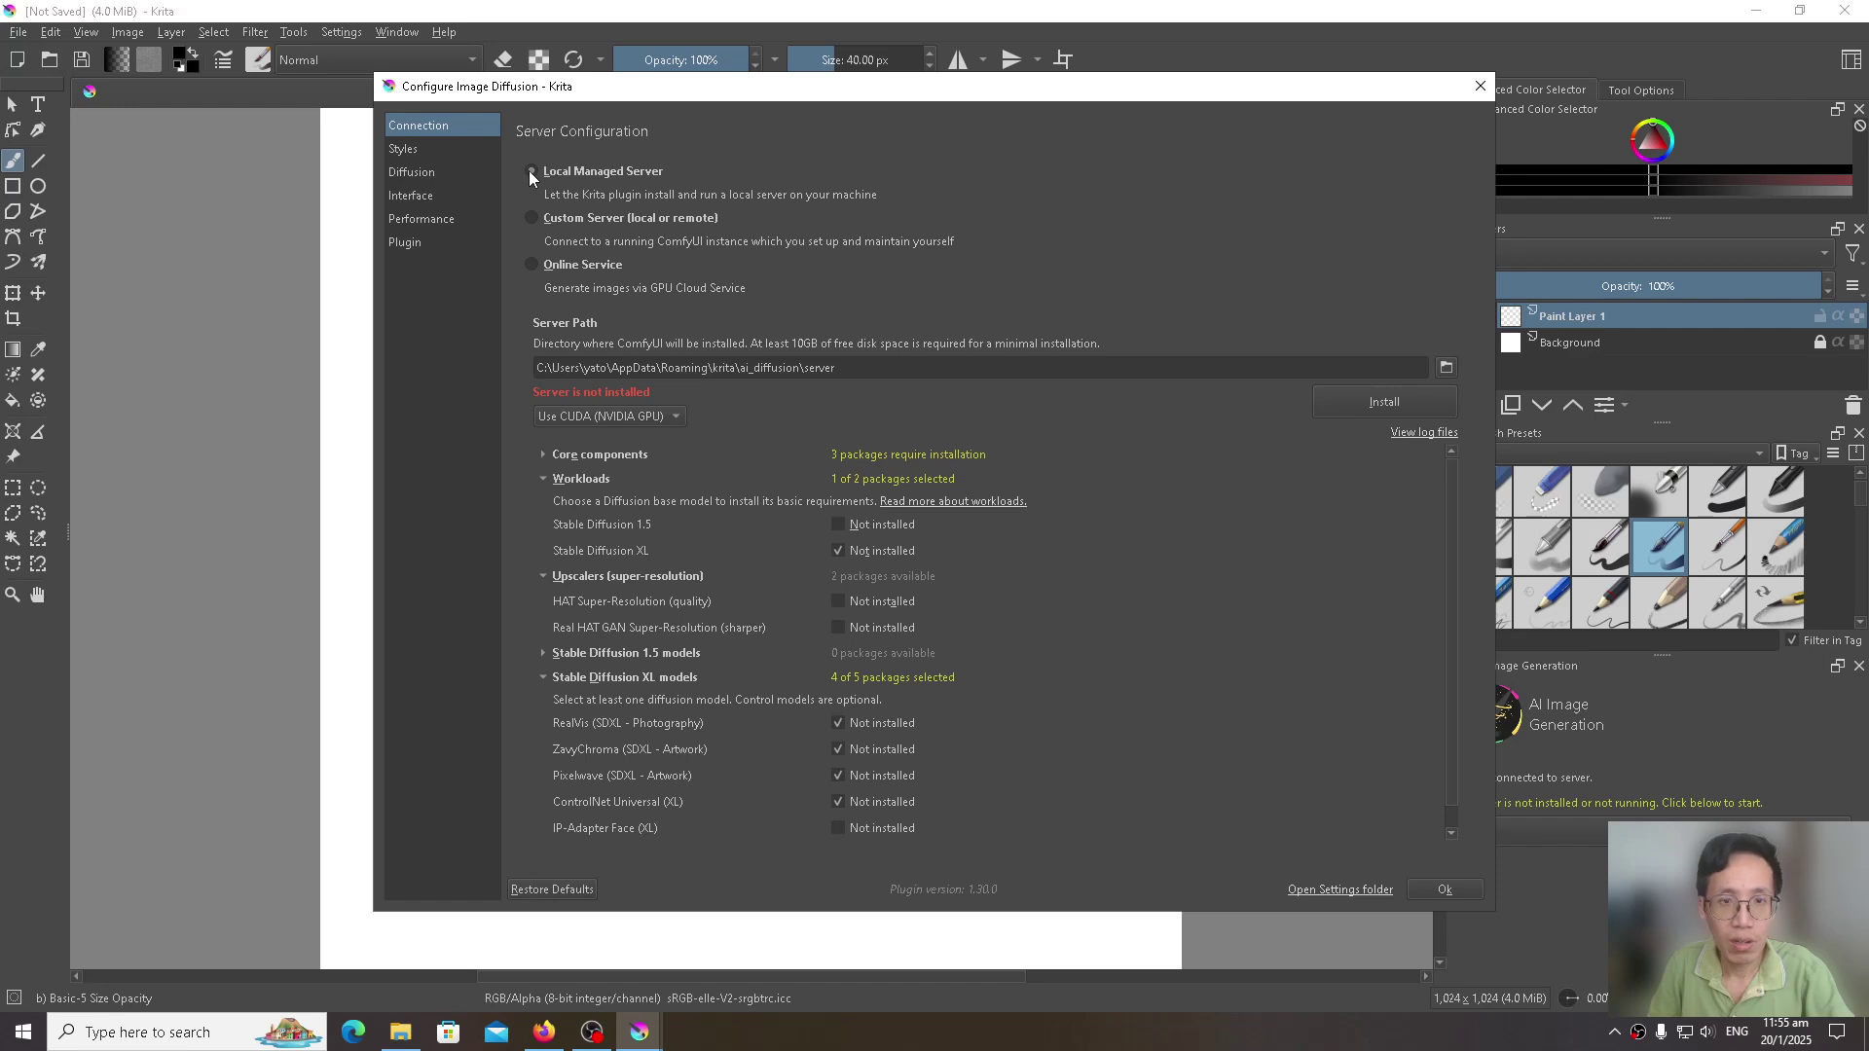
pyautogui.click(668, 418)
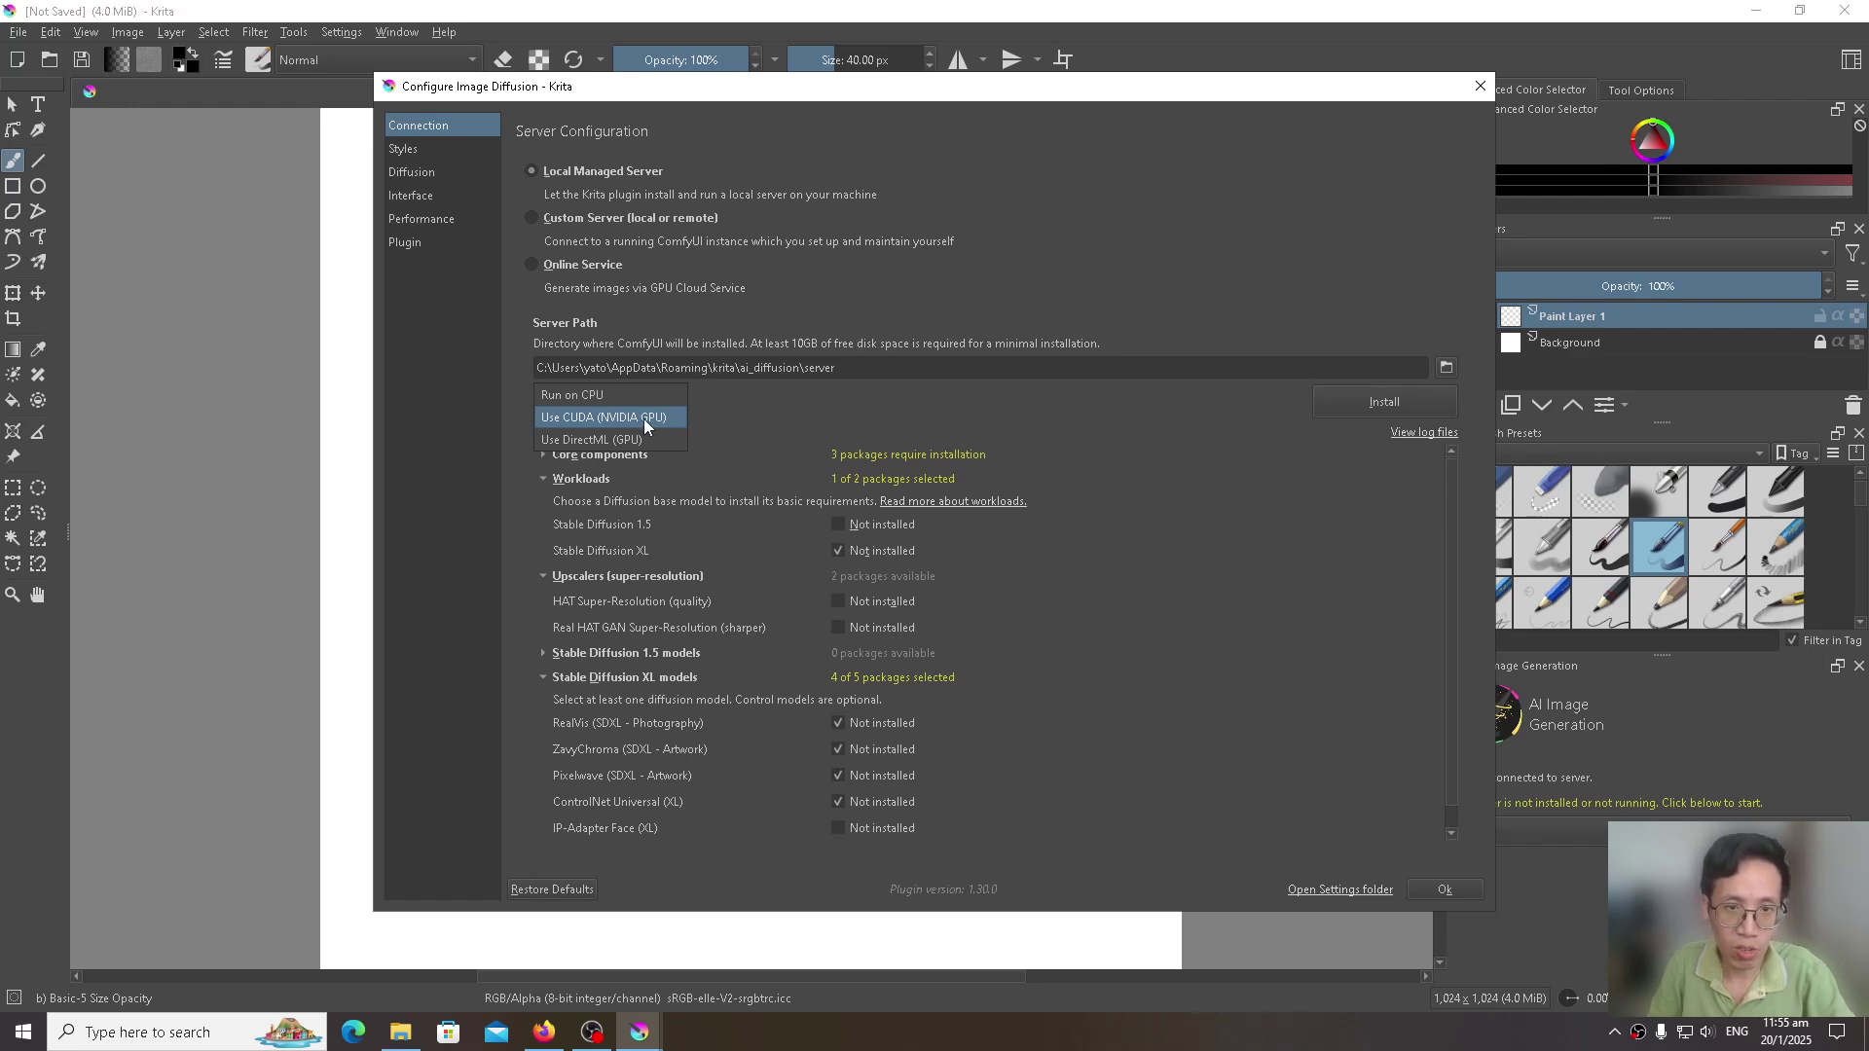
pyautogui.click(644, 419)
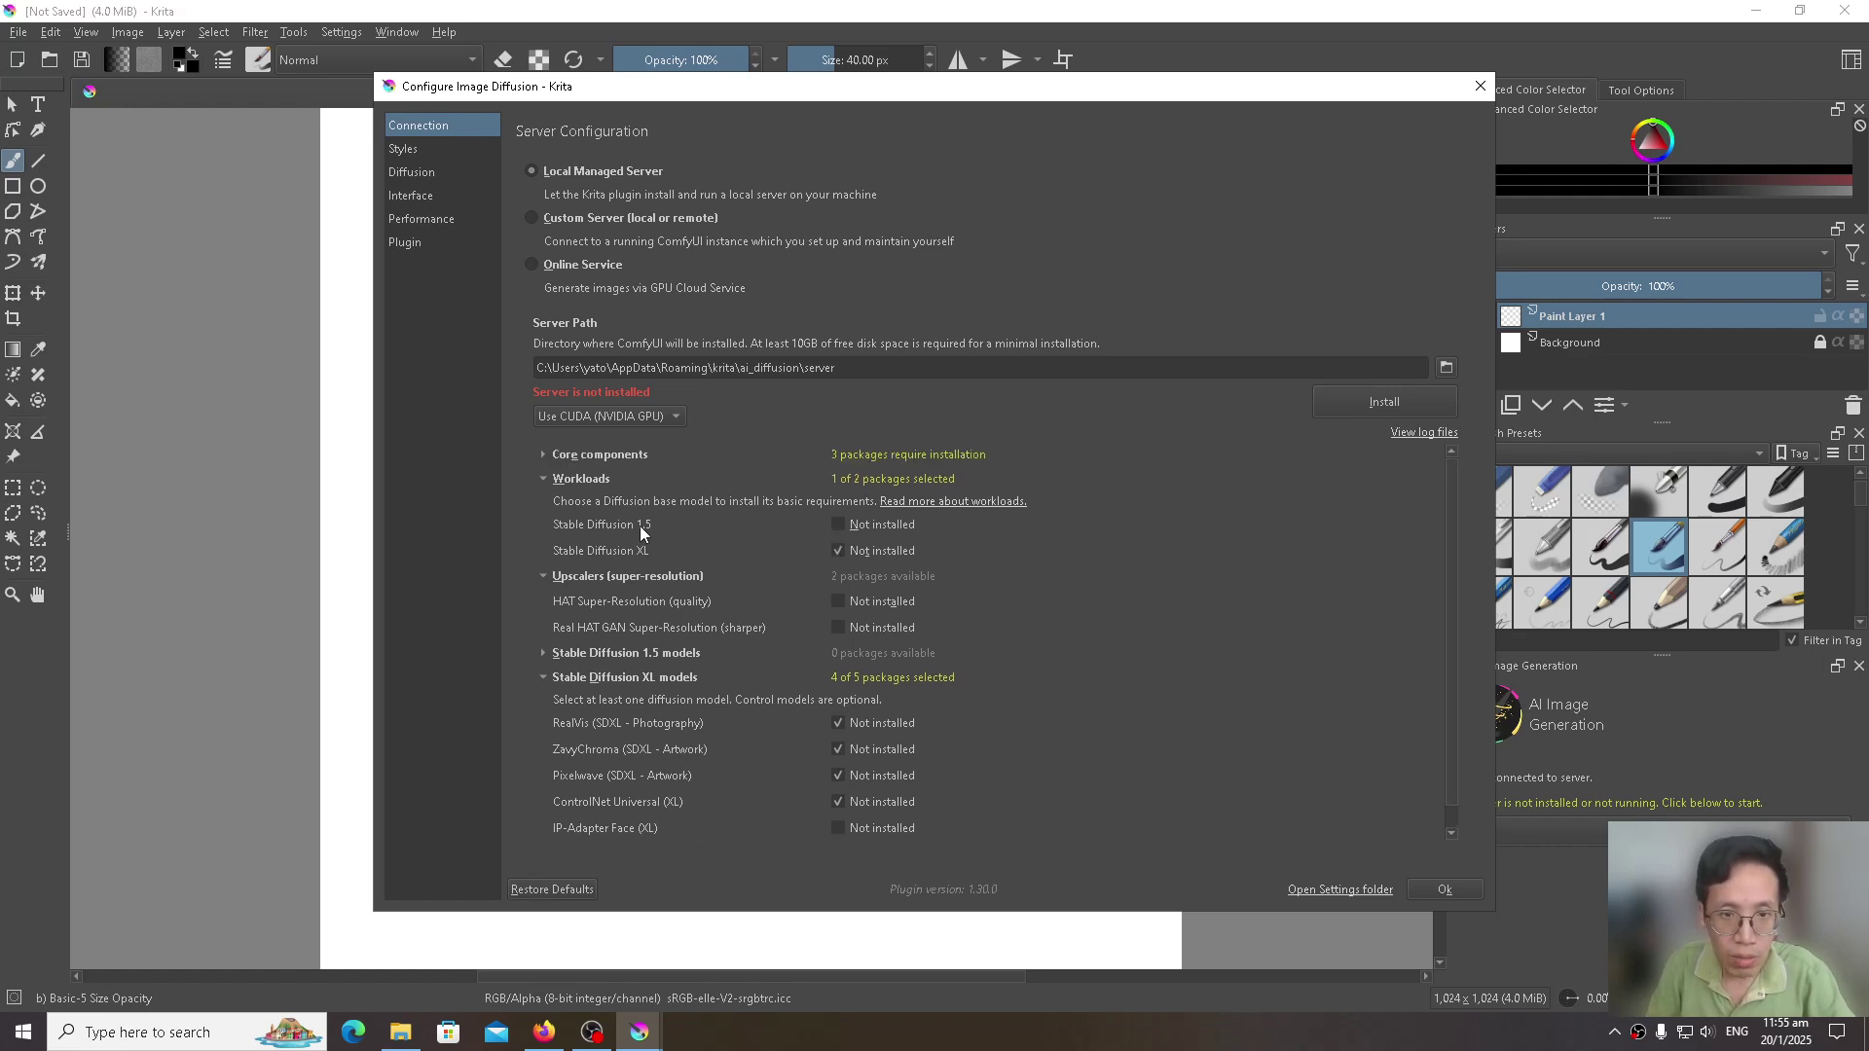
# Step: Select the Stable Diffusion 1.5 workload and both upscalers, HAT Super-Resolution (quality) and Real HAT GAN Super-Resolution (sharper), for installation
pyautogui.click(838, 527)
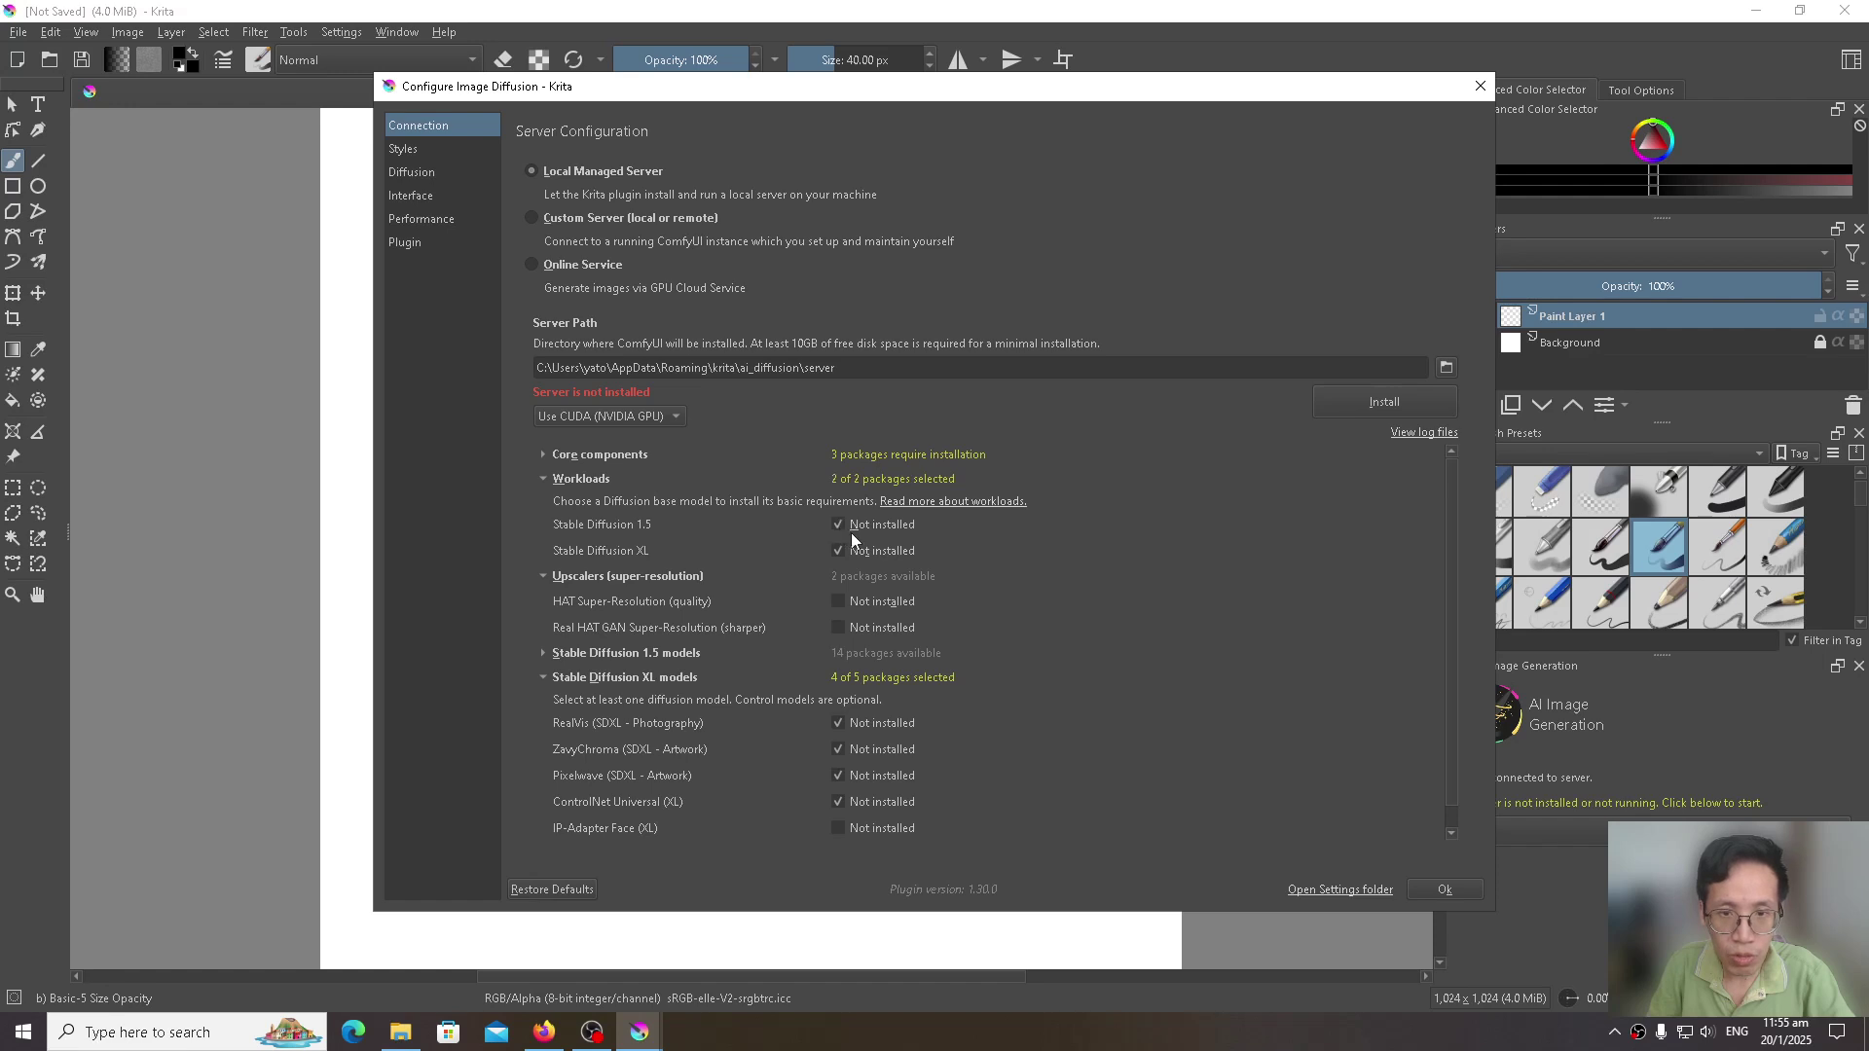
pyautogui.scroll(-1, 1069, 584)
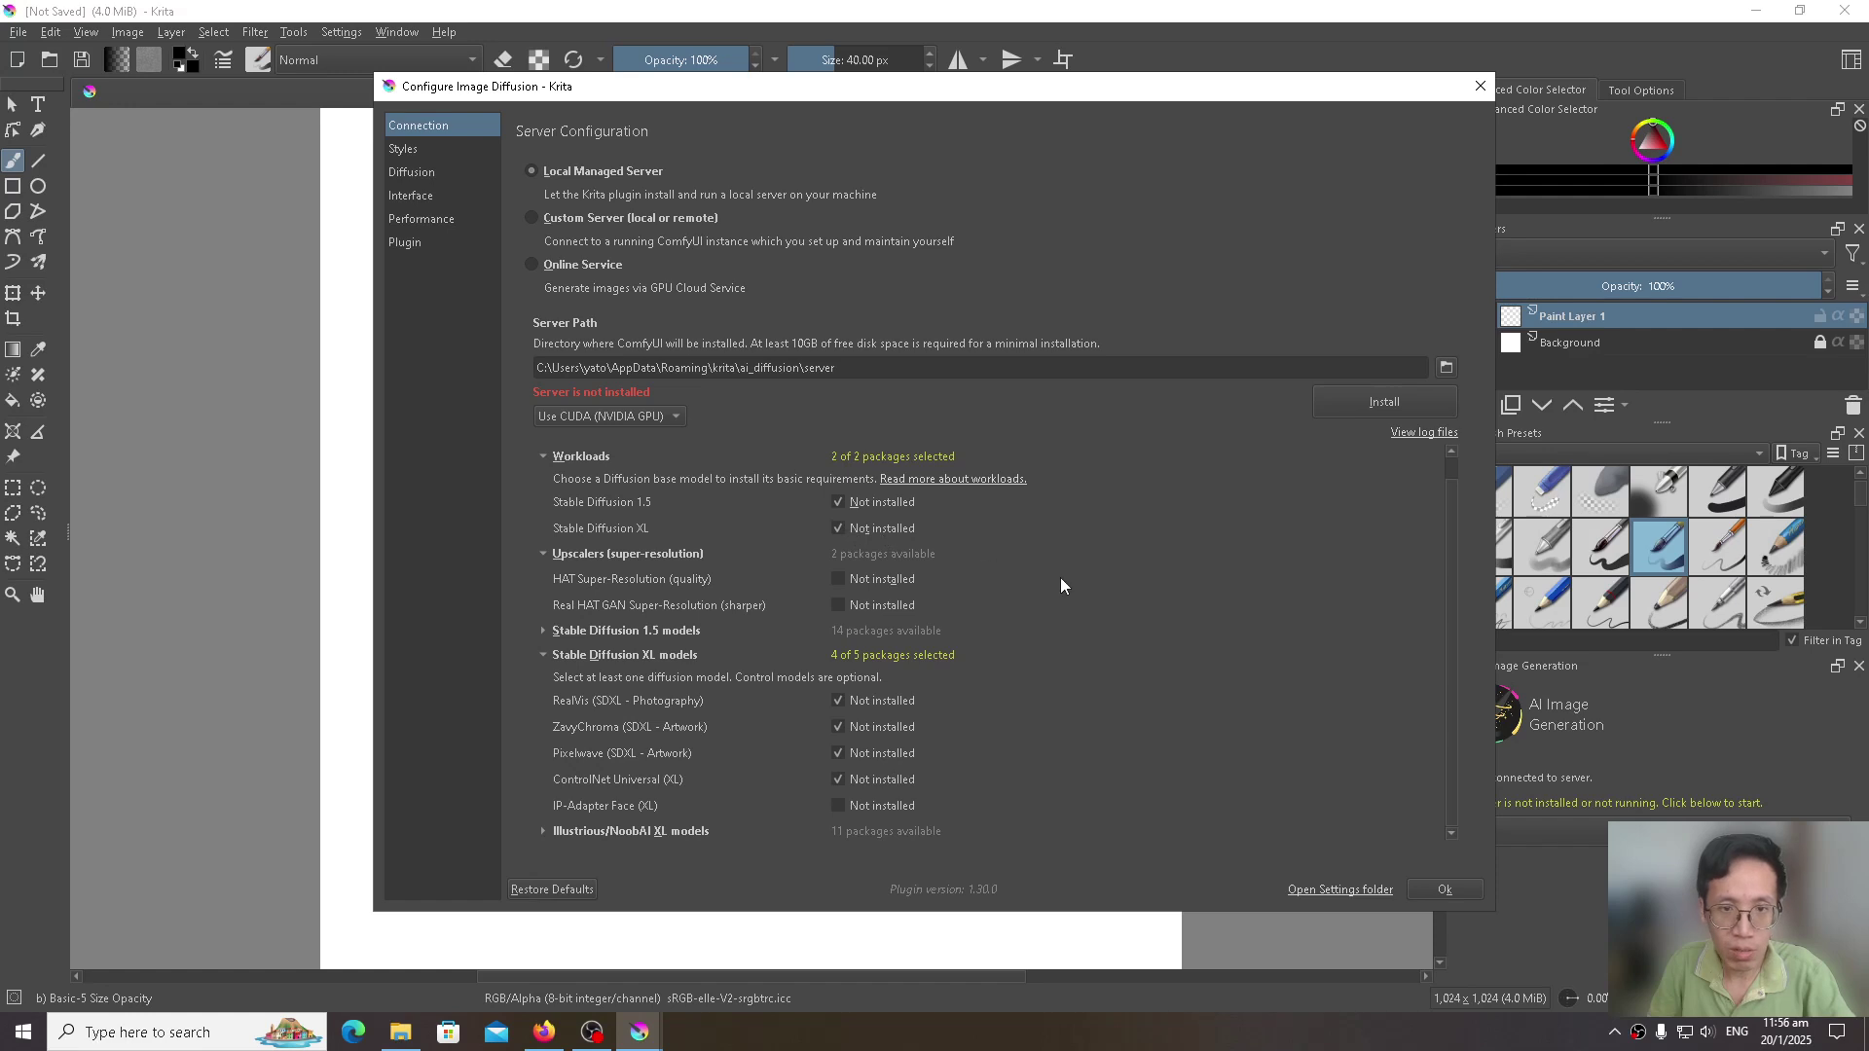
pyautogui.scroll(1, 1061, 596)
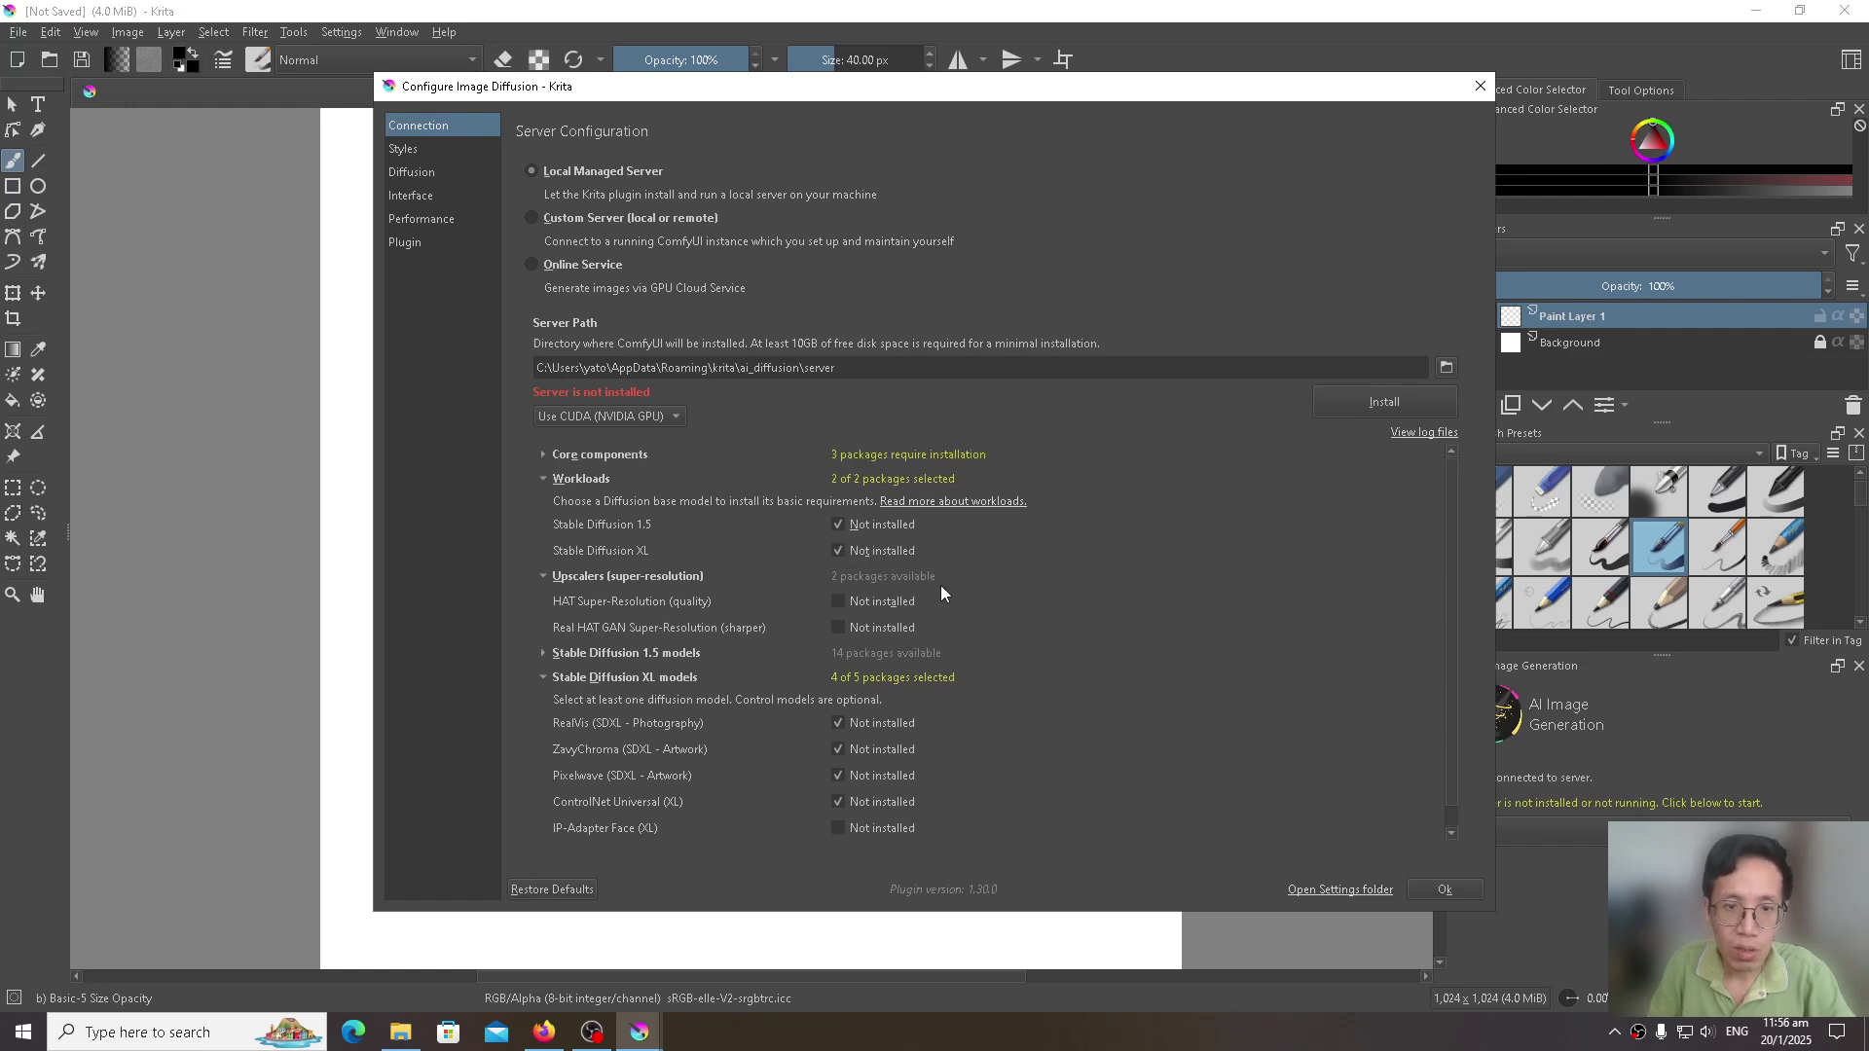
pyautogui.scroll(-1, 967, 647)
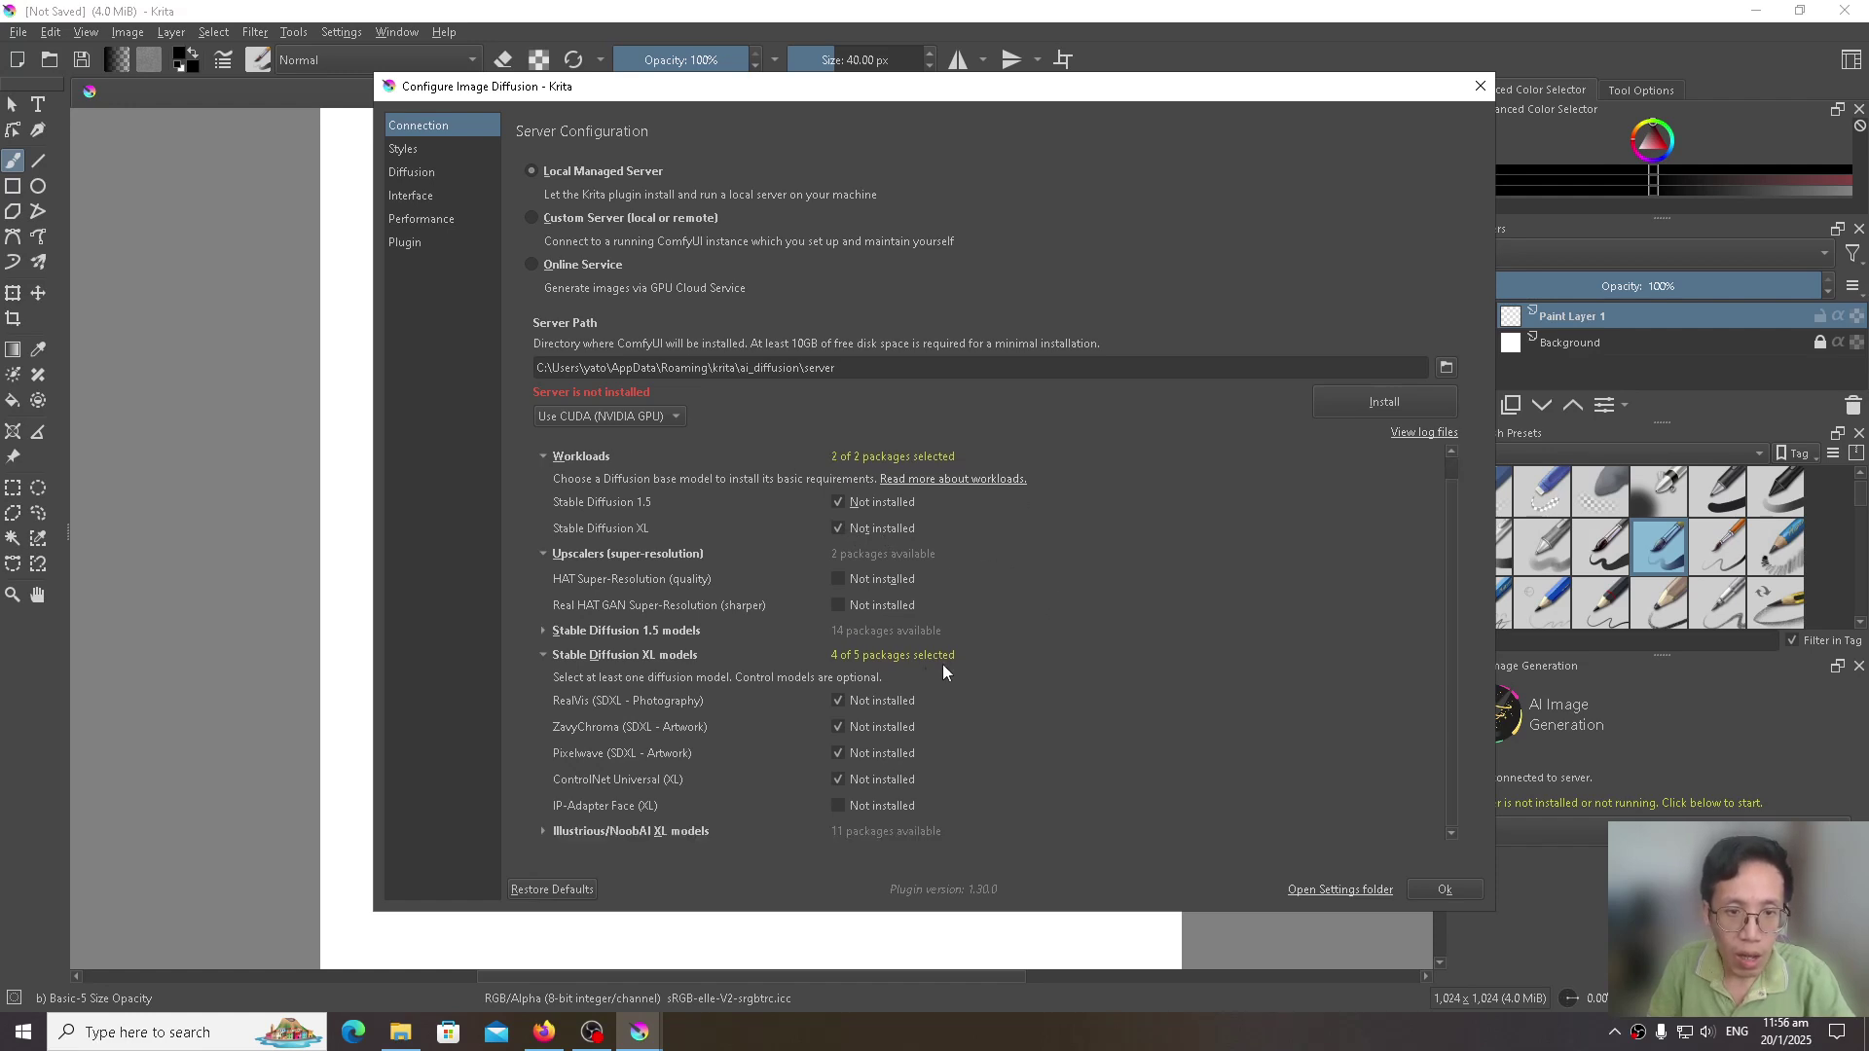
pyautogui.click(839, 582)
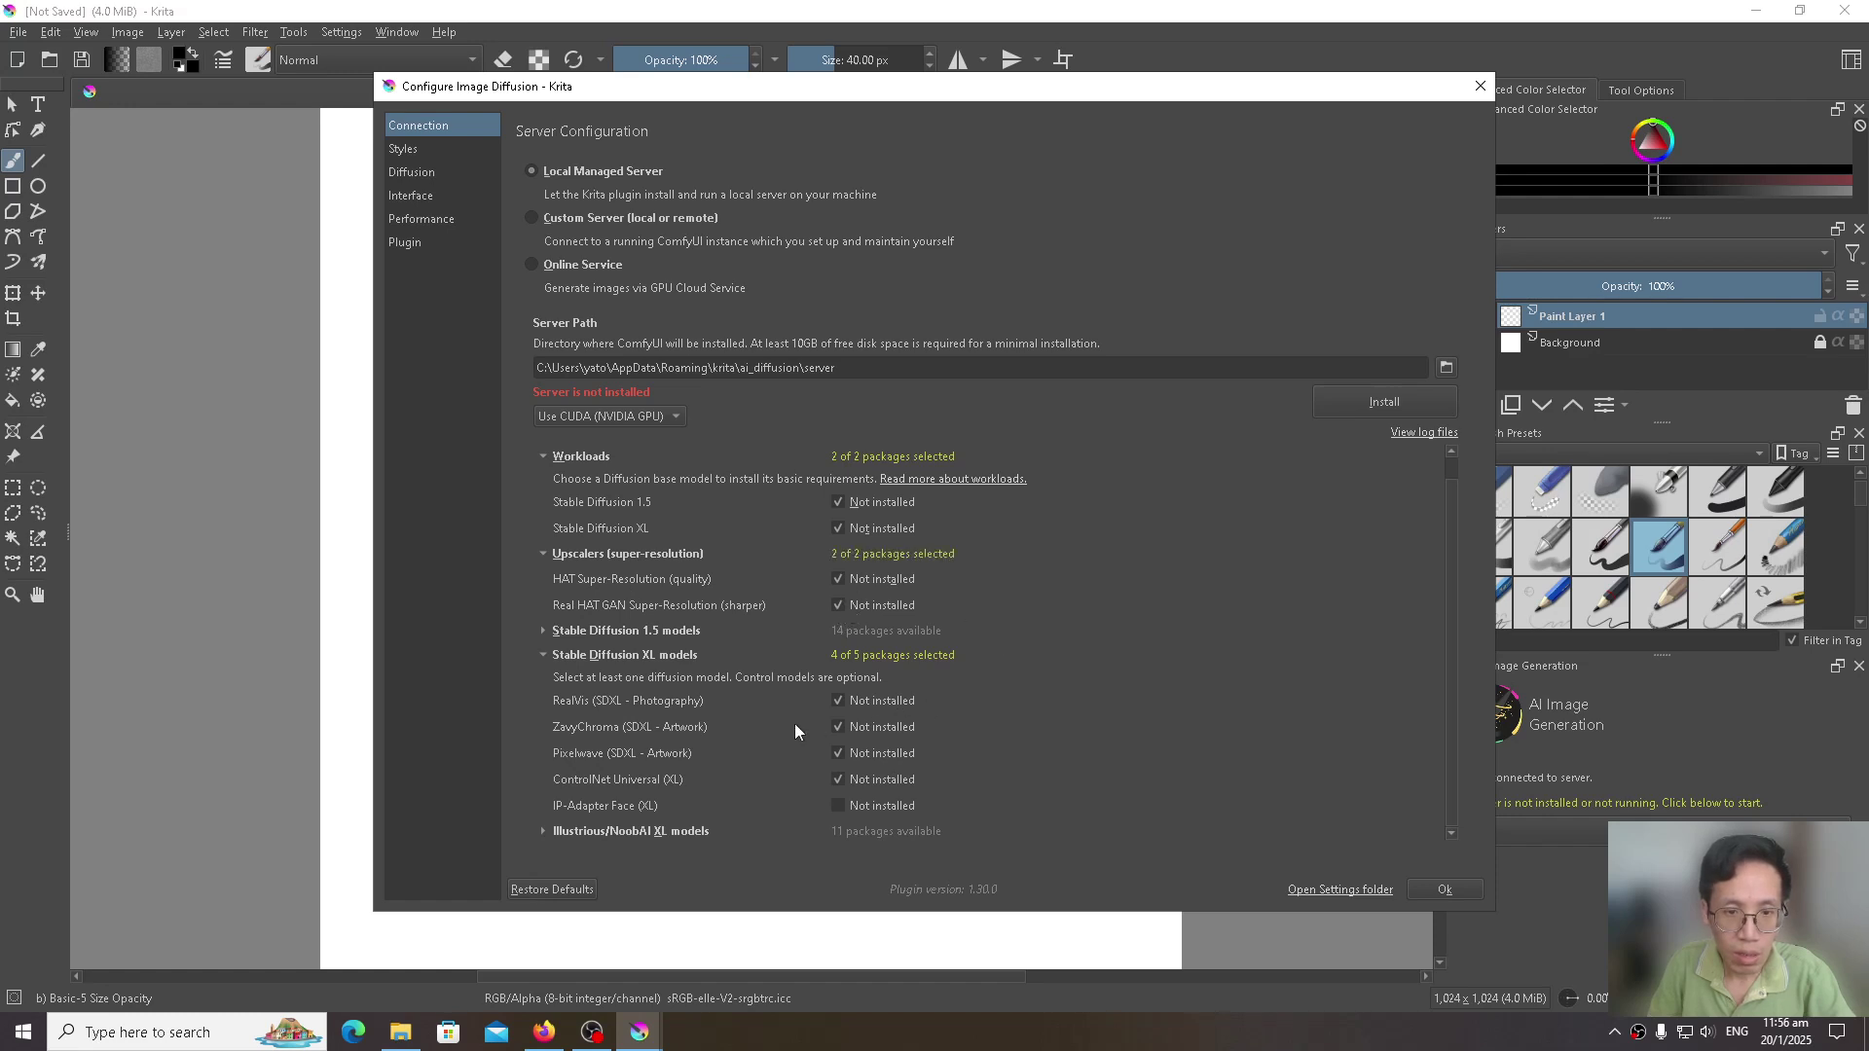
# Step: Expand the Stable Diffusion 1.5 models and select Serenity, DreamShaper and Flat2D AniMerge for installation
pyautogui.click(542, 631)
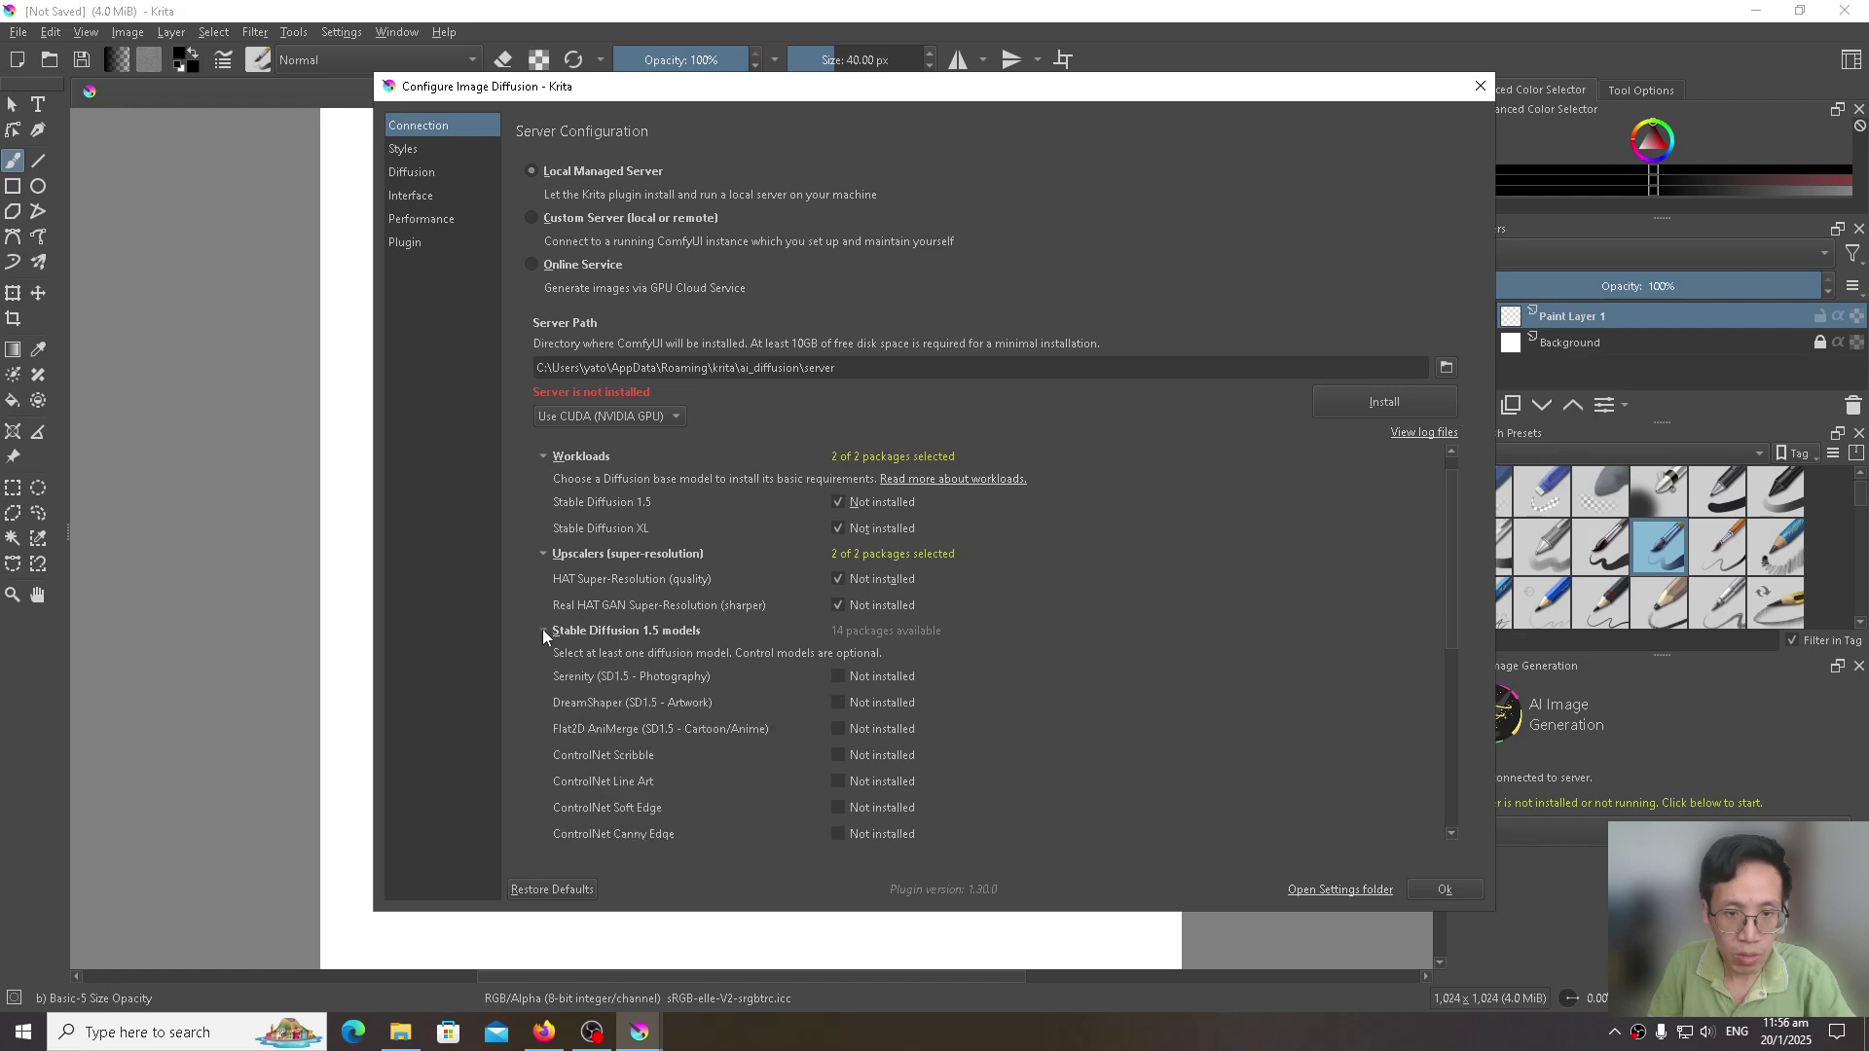
pyautogui.scroll(-3, 1020, 643)
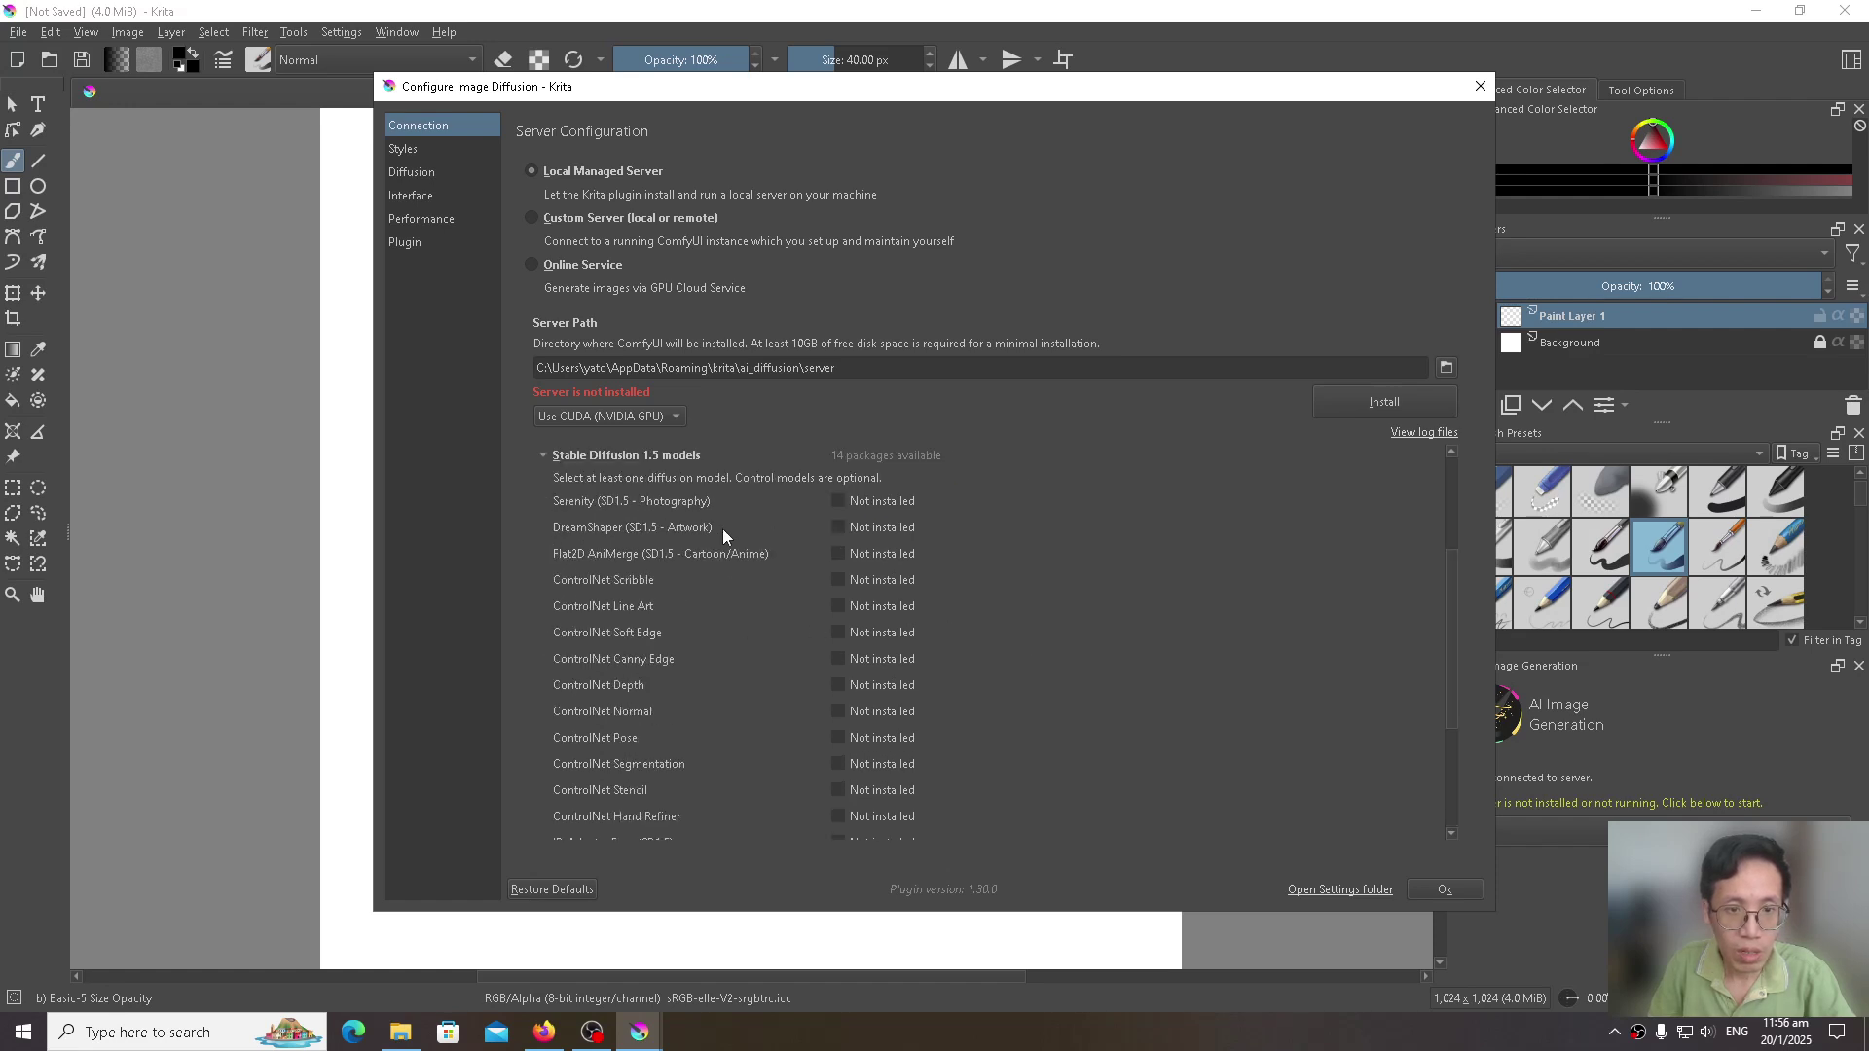
pyautogui.click(838, 528)
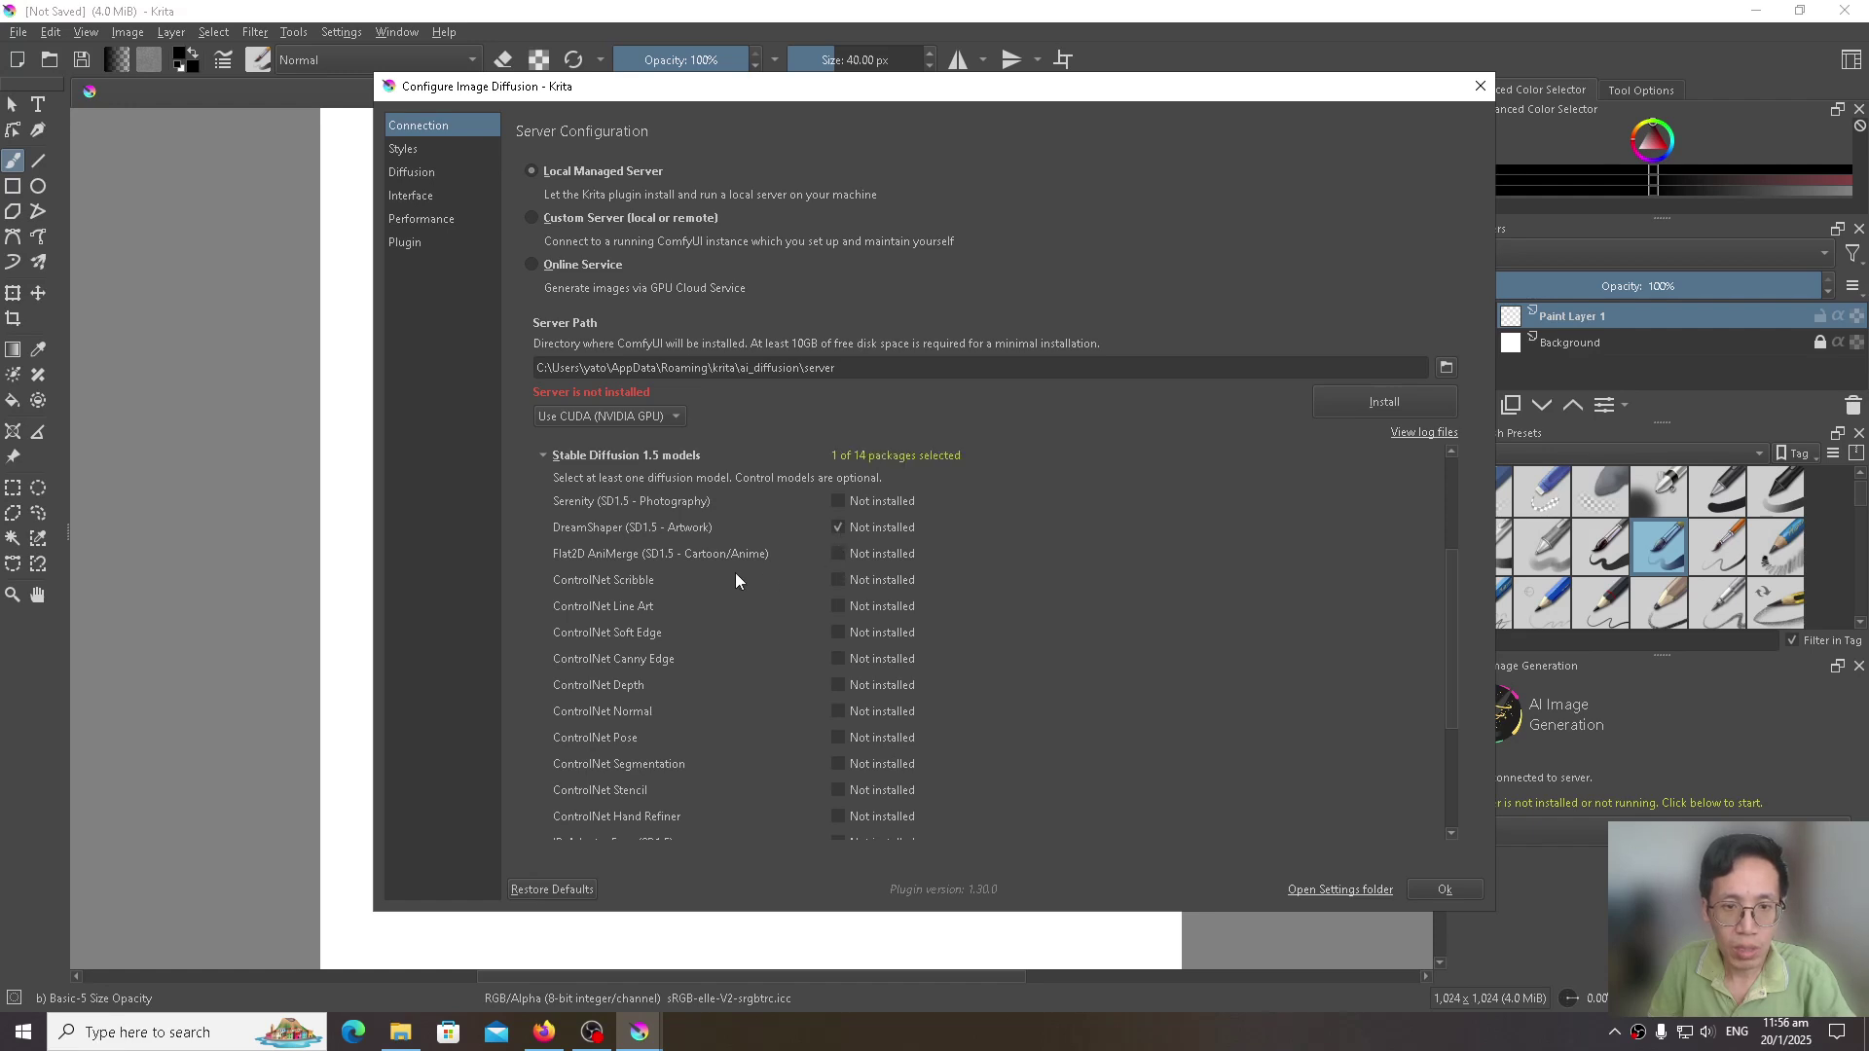
pyautogui.click(838, 552)
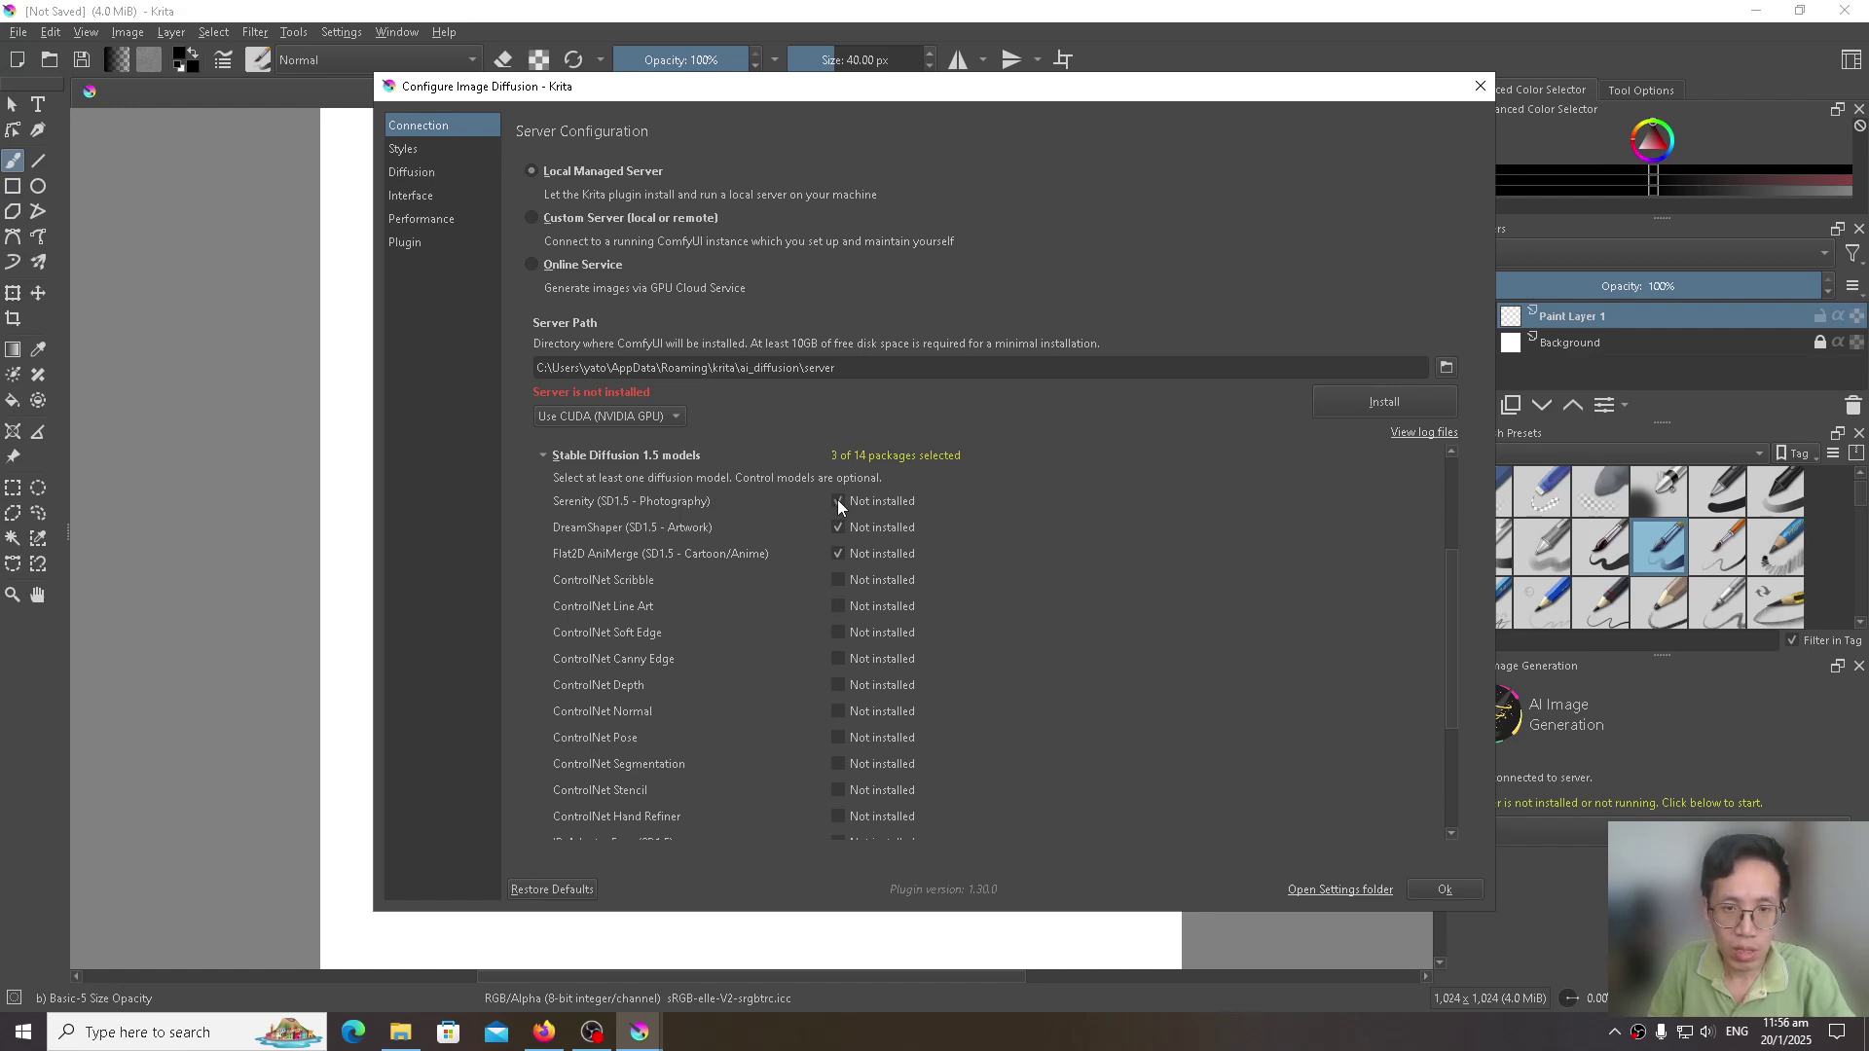
# Step: Select the SD 1.5 ControlNet Scribble, Line Art, Pose, Segmentation and Hand Refiner packages plus IP-Adapter Face (SD1.5)
pyautogui.scroll(-1, 745, 588)
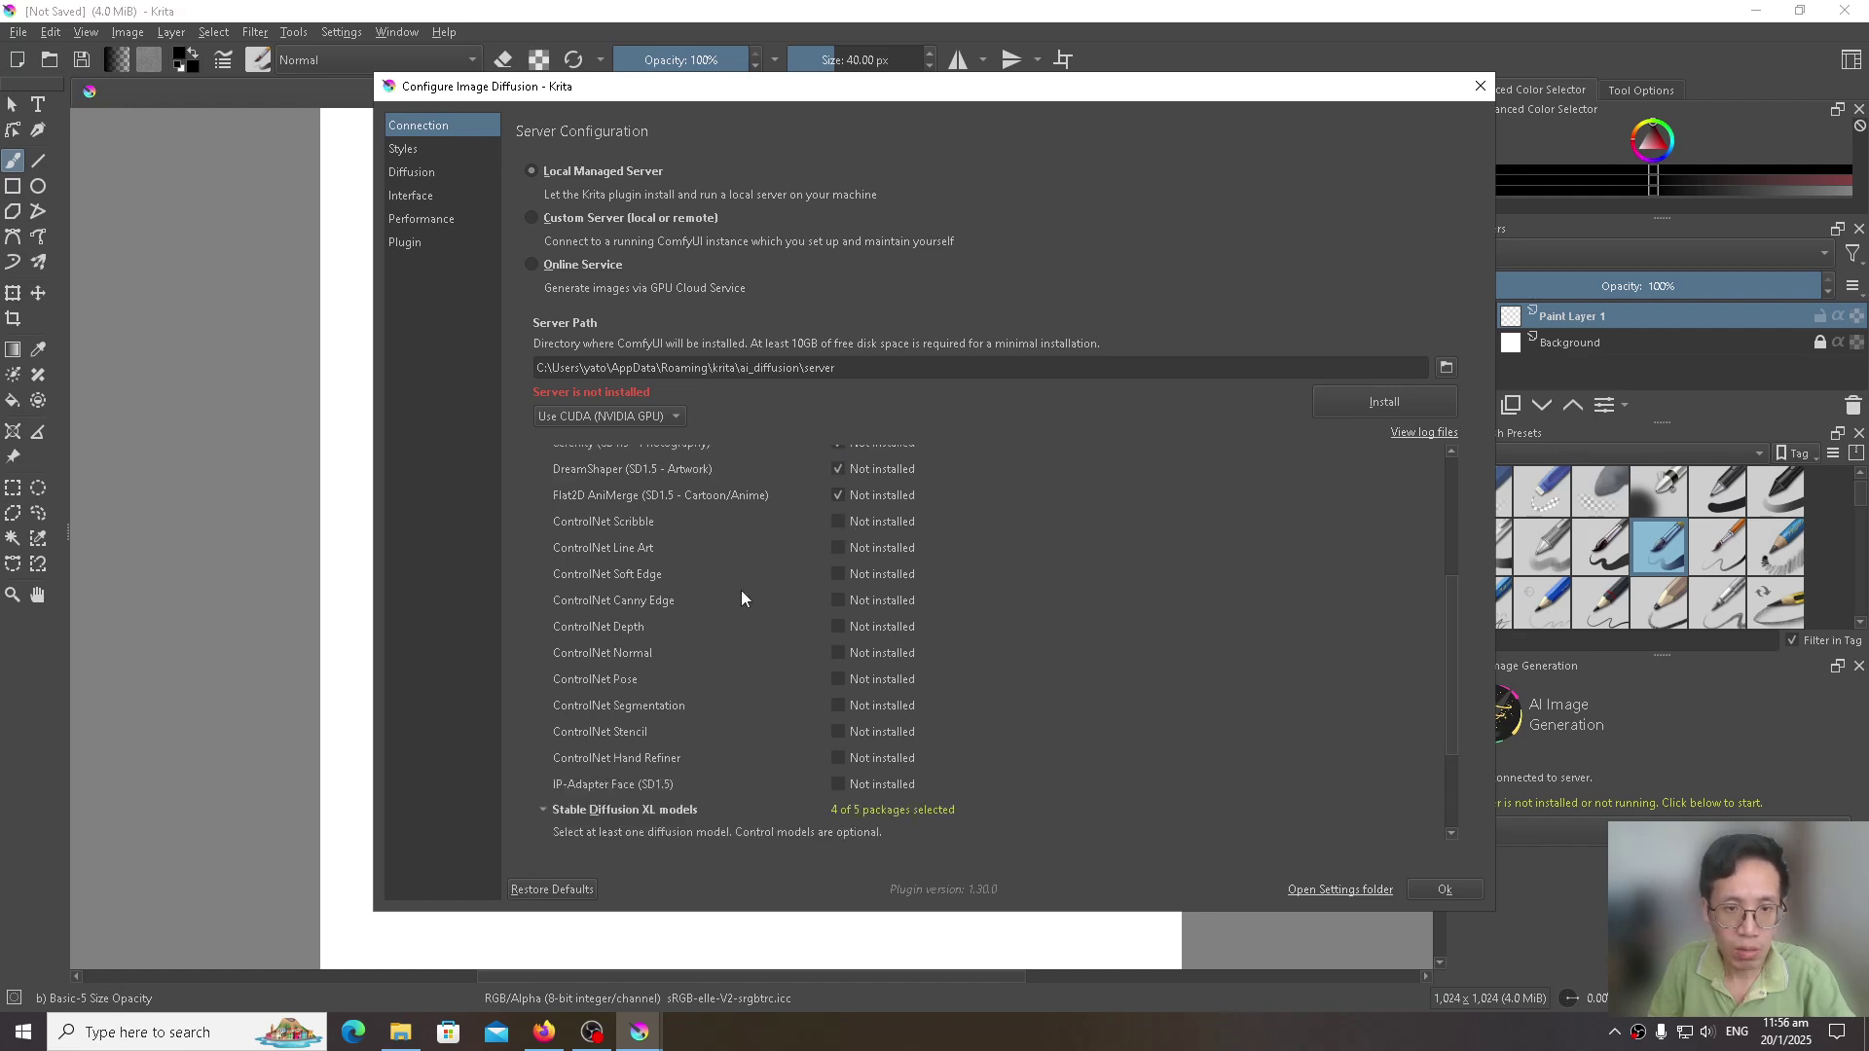
pyautogui.click(837, 522)
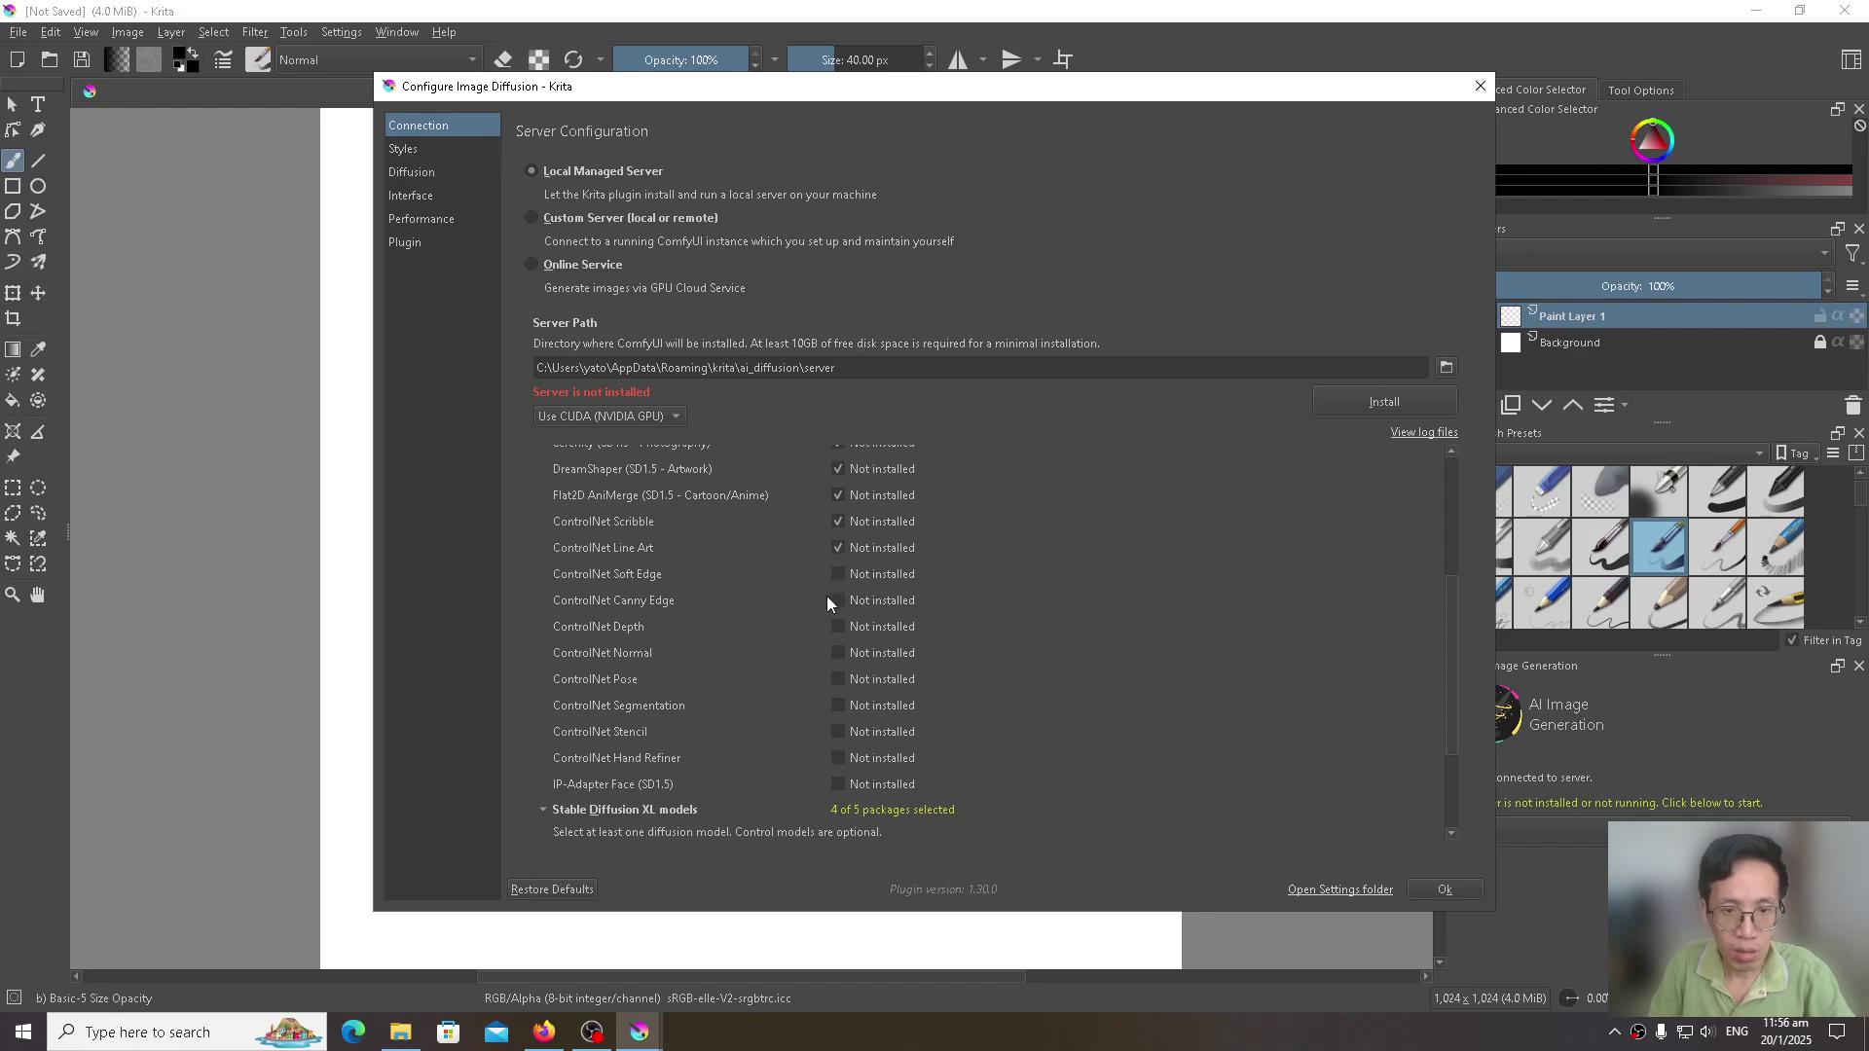
pyautogui.click(838, 679)
pyautogui.click(838, 705)
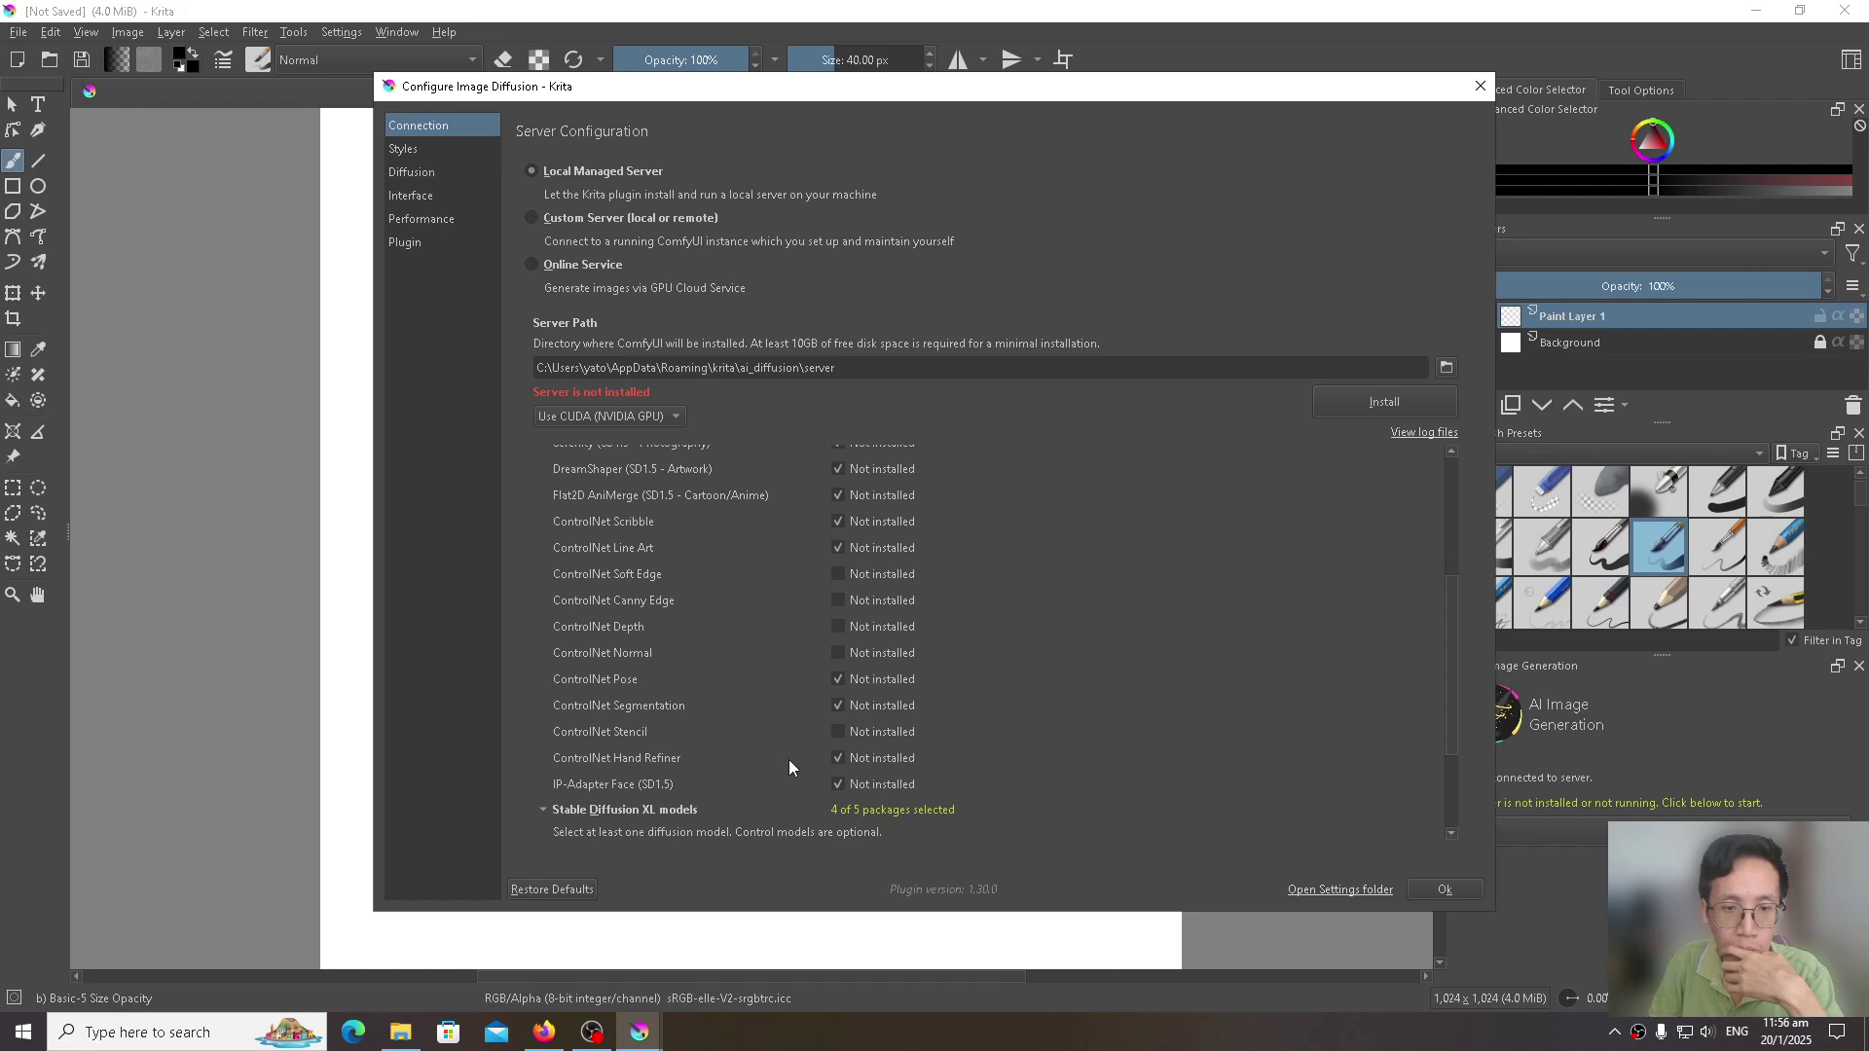
# Step: Add IP-Adapter Face (XL) to the selected Stable Diffusion XL models
pyautogui.scroll(-2, 977, 750)
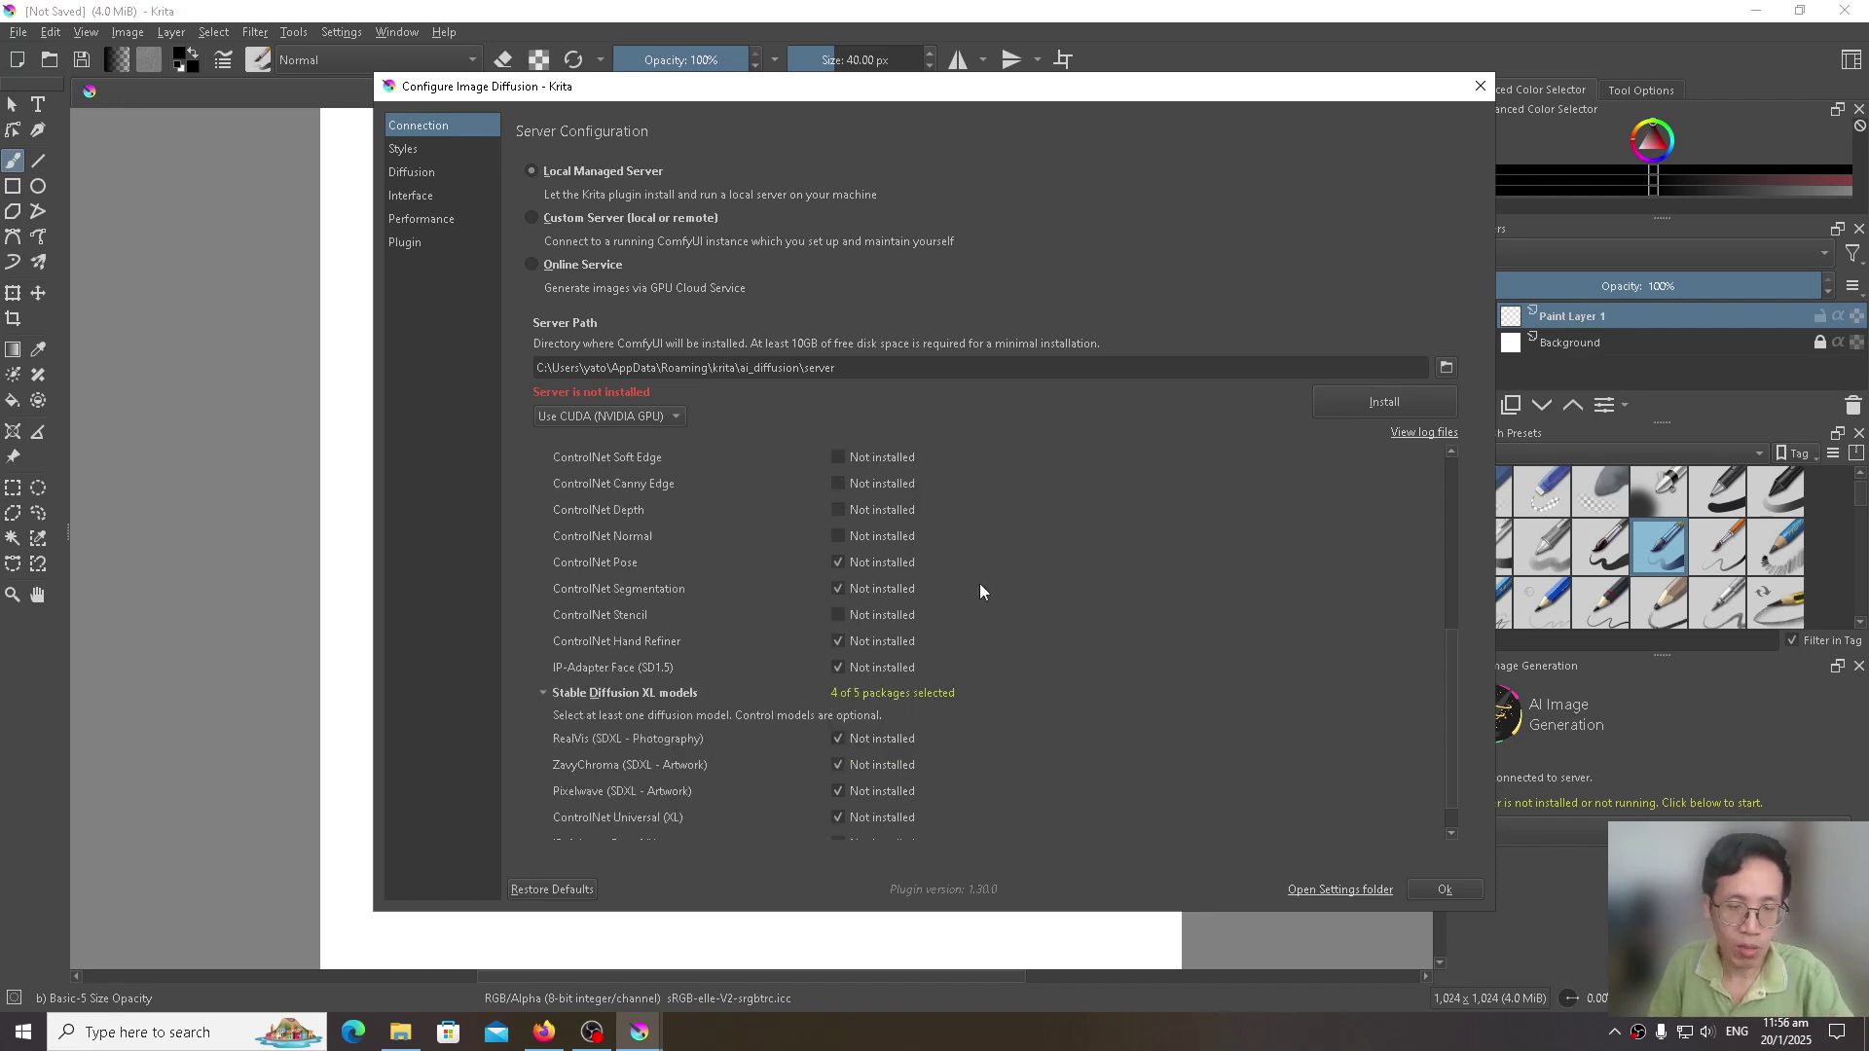
pyautogui.scroll(-4, 995, 641)
pyautogui.scroll(3, 995, 646)
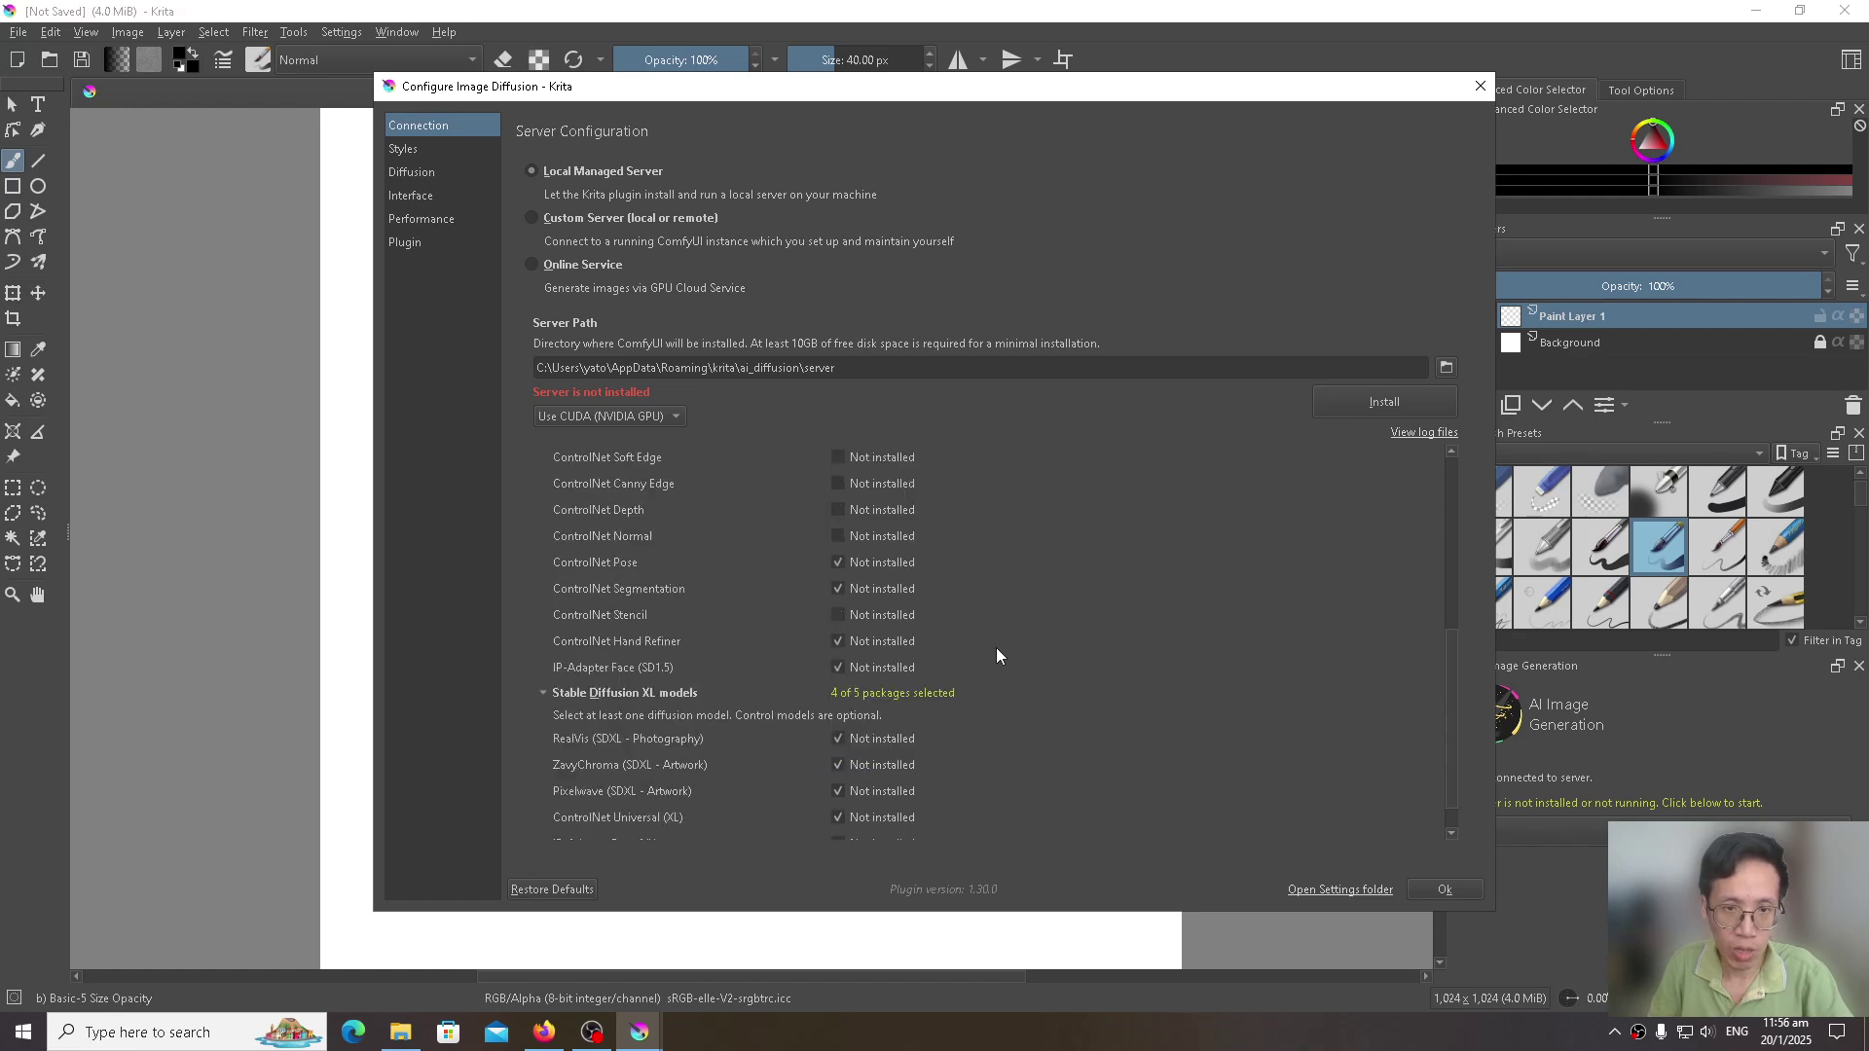
pyautogui.scroll(-1, 995, 668)
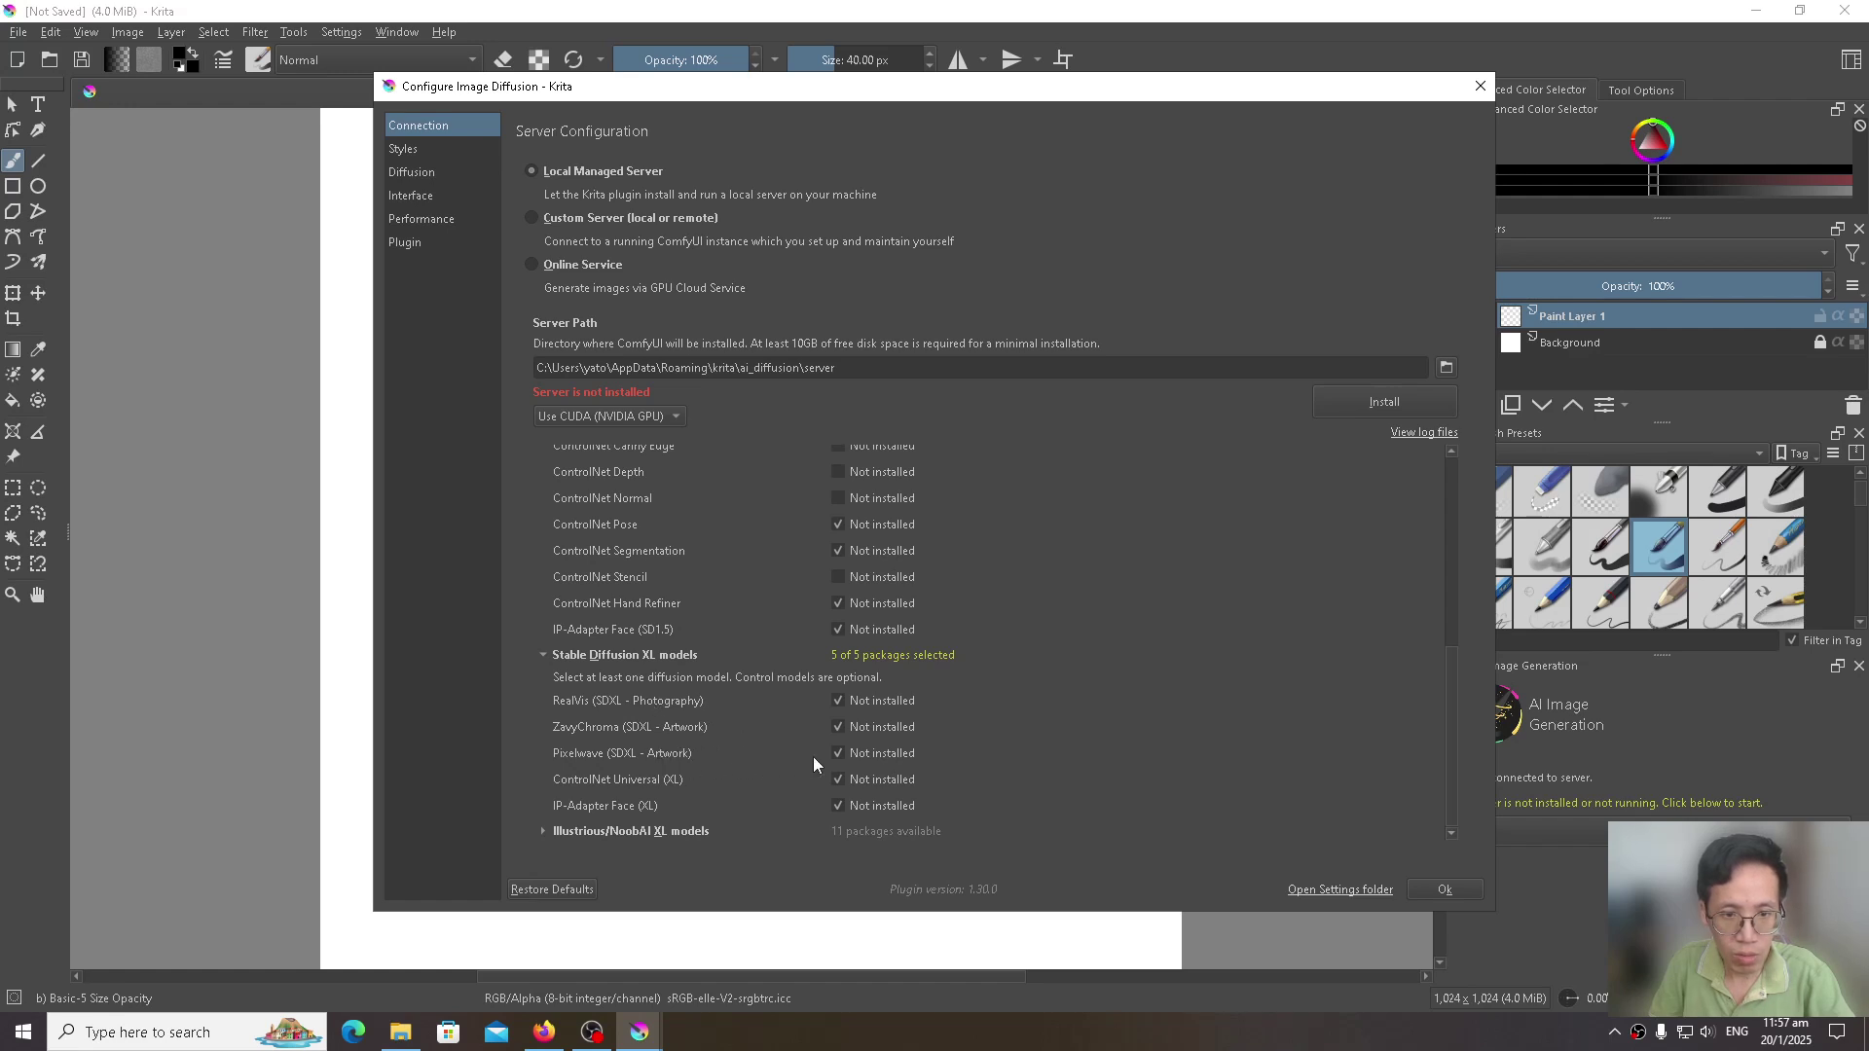
# Step: Expand the Illustrious/NoobAI XL models, examine which packages the group offers, and collapse it without selecting any
pyautogui.click(541, 831)
pyautogui.scroll(-2, 749, 784)
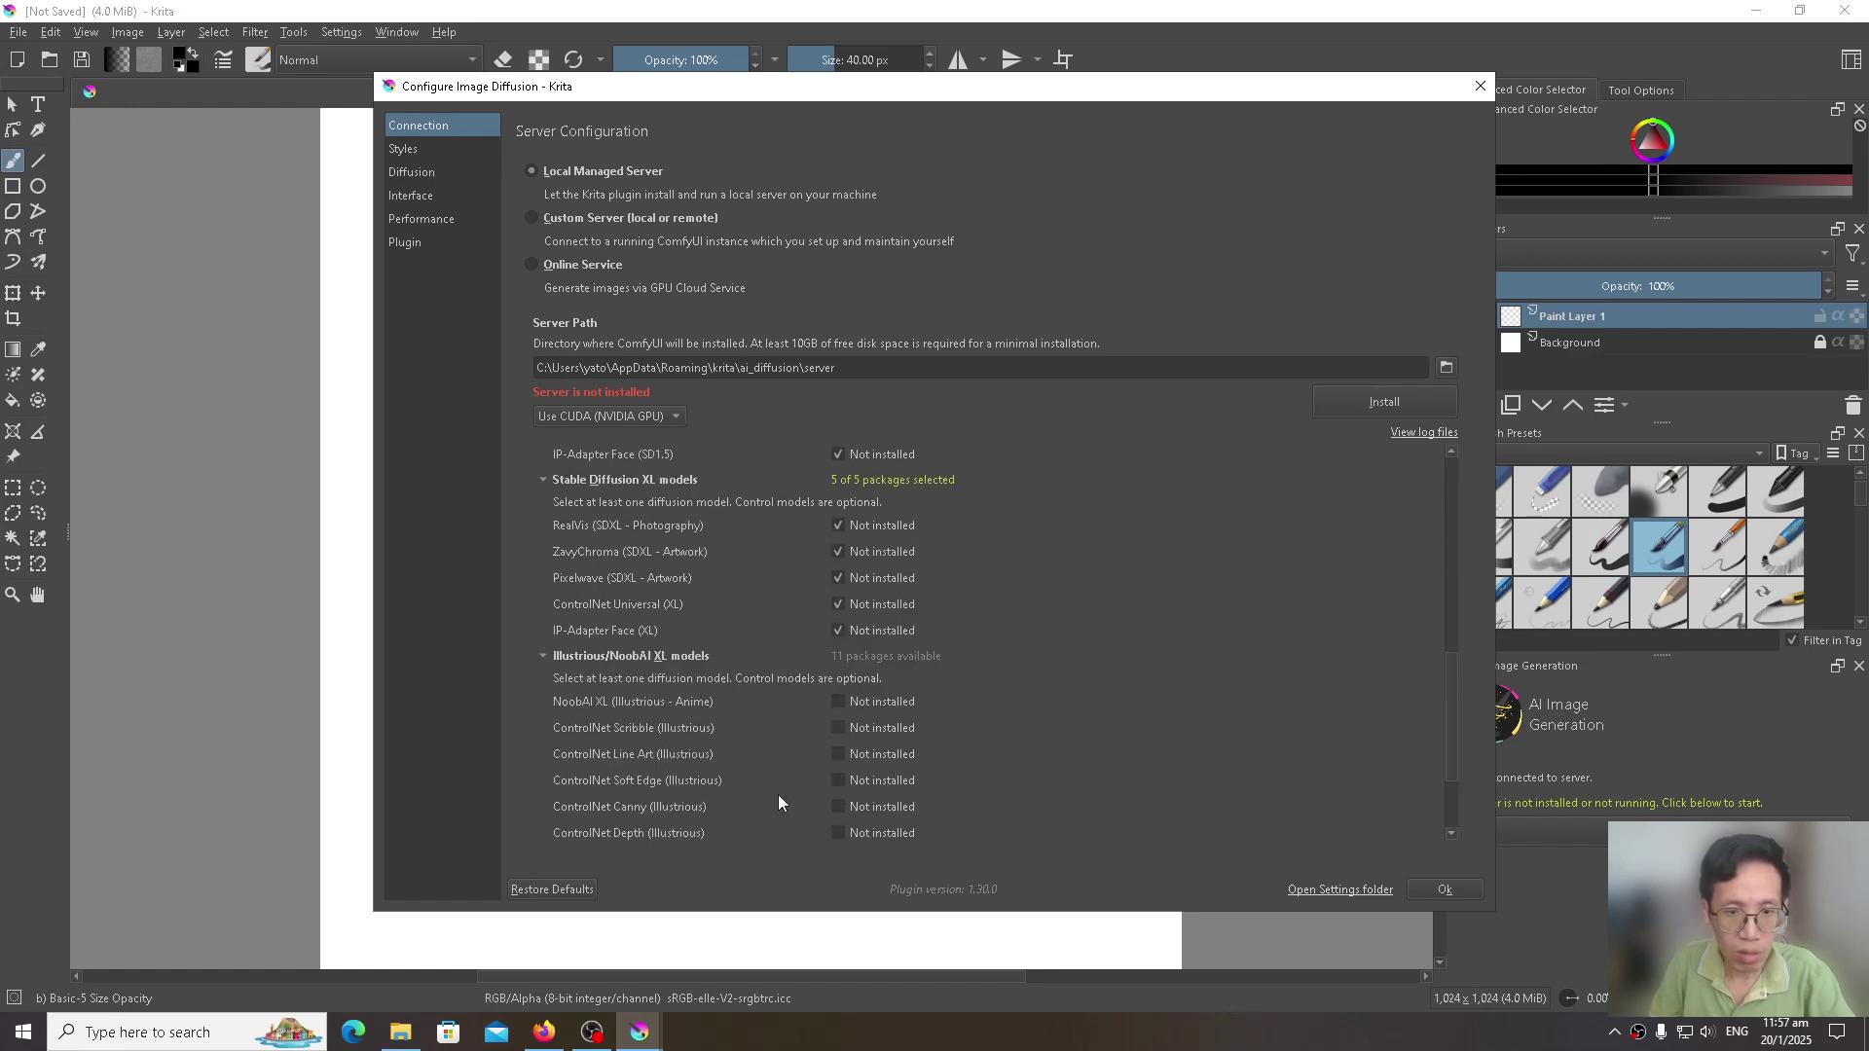
pyautogui.scroll(-2, 780, 802)
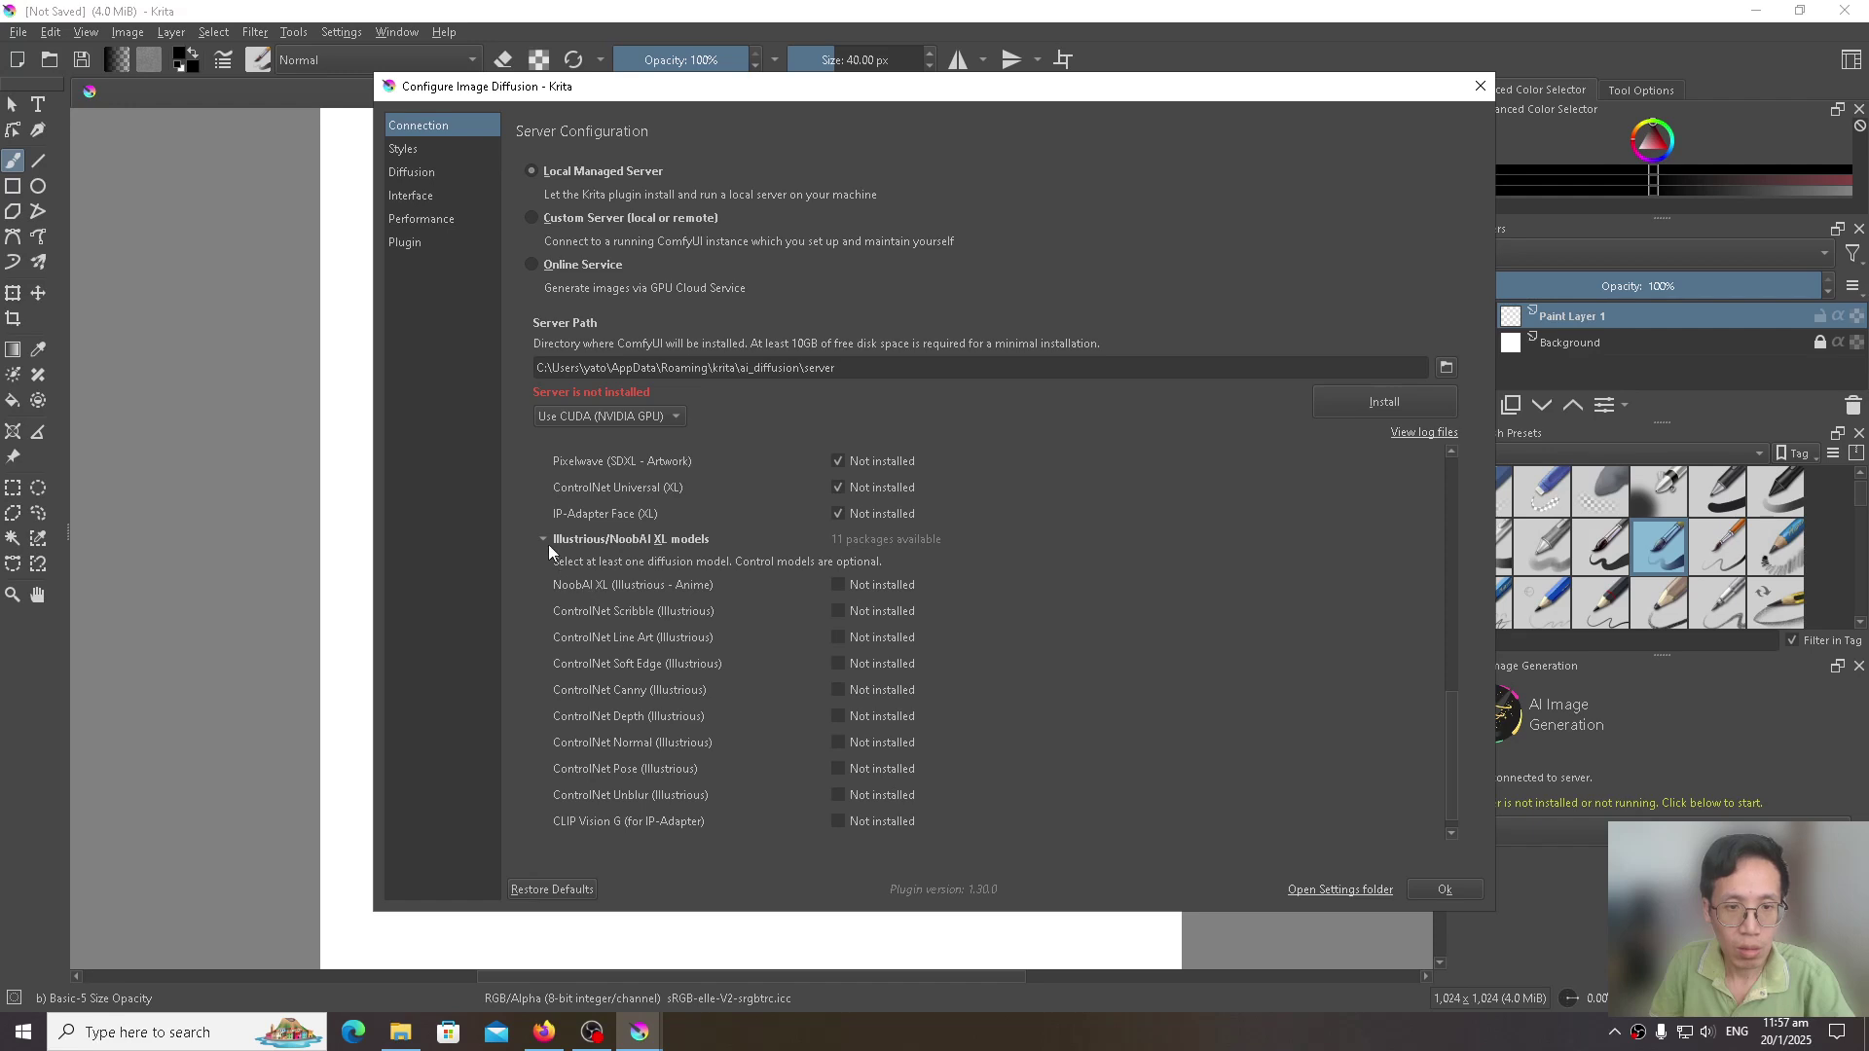
pyautogui.scroll(-1, 684, 674)
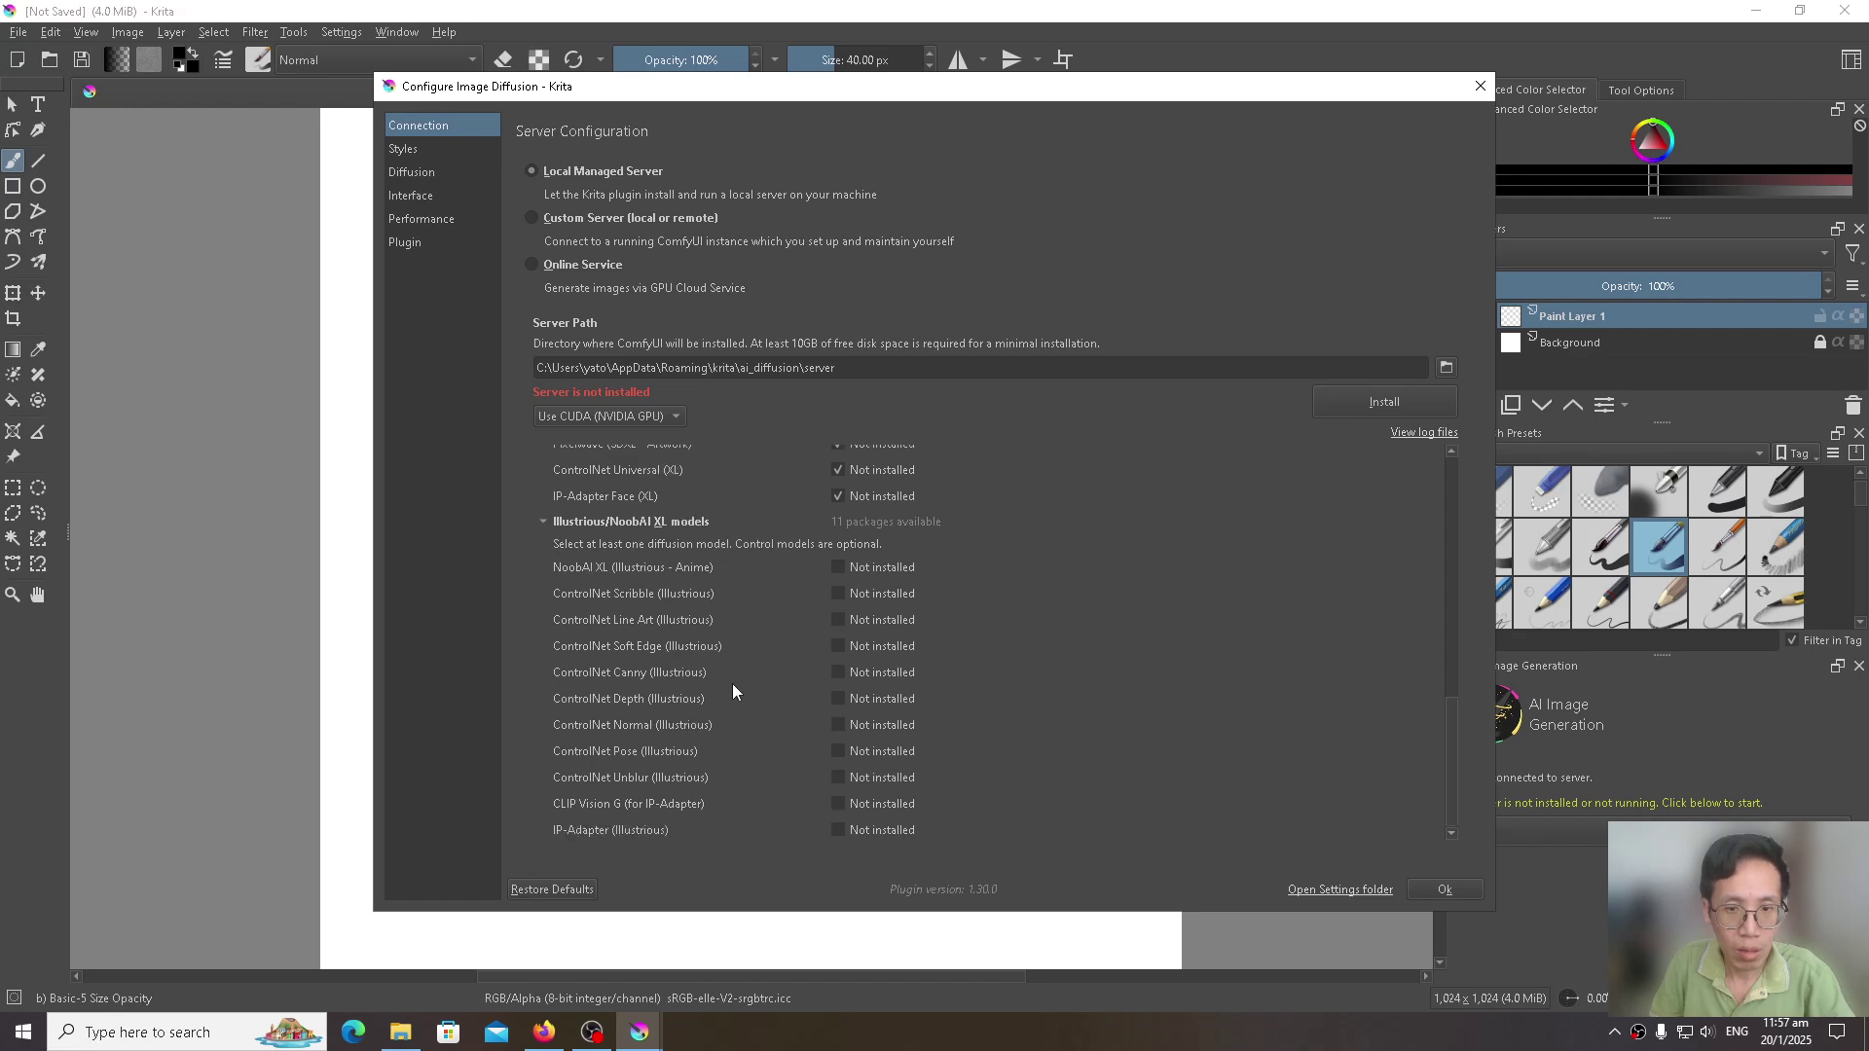
pyautogui.scroll(3, 732, 684)
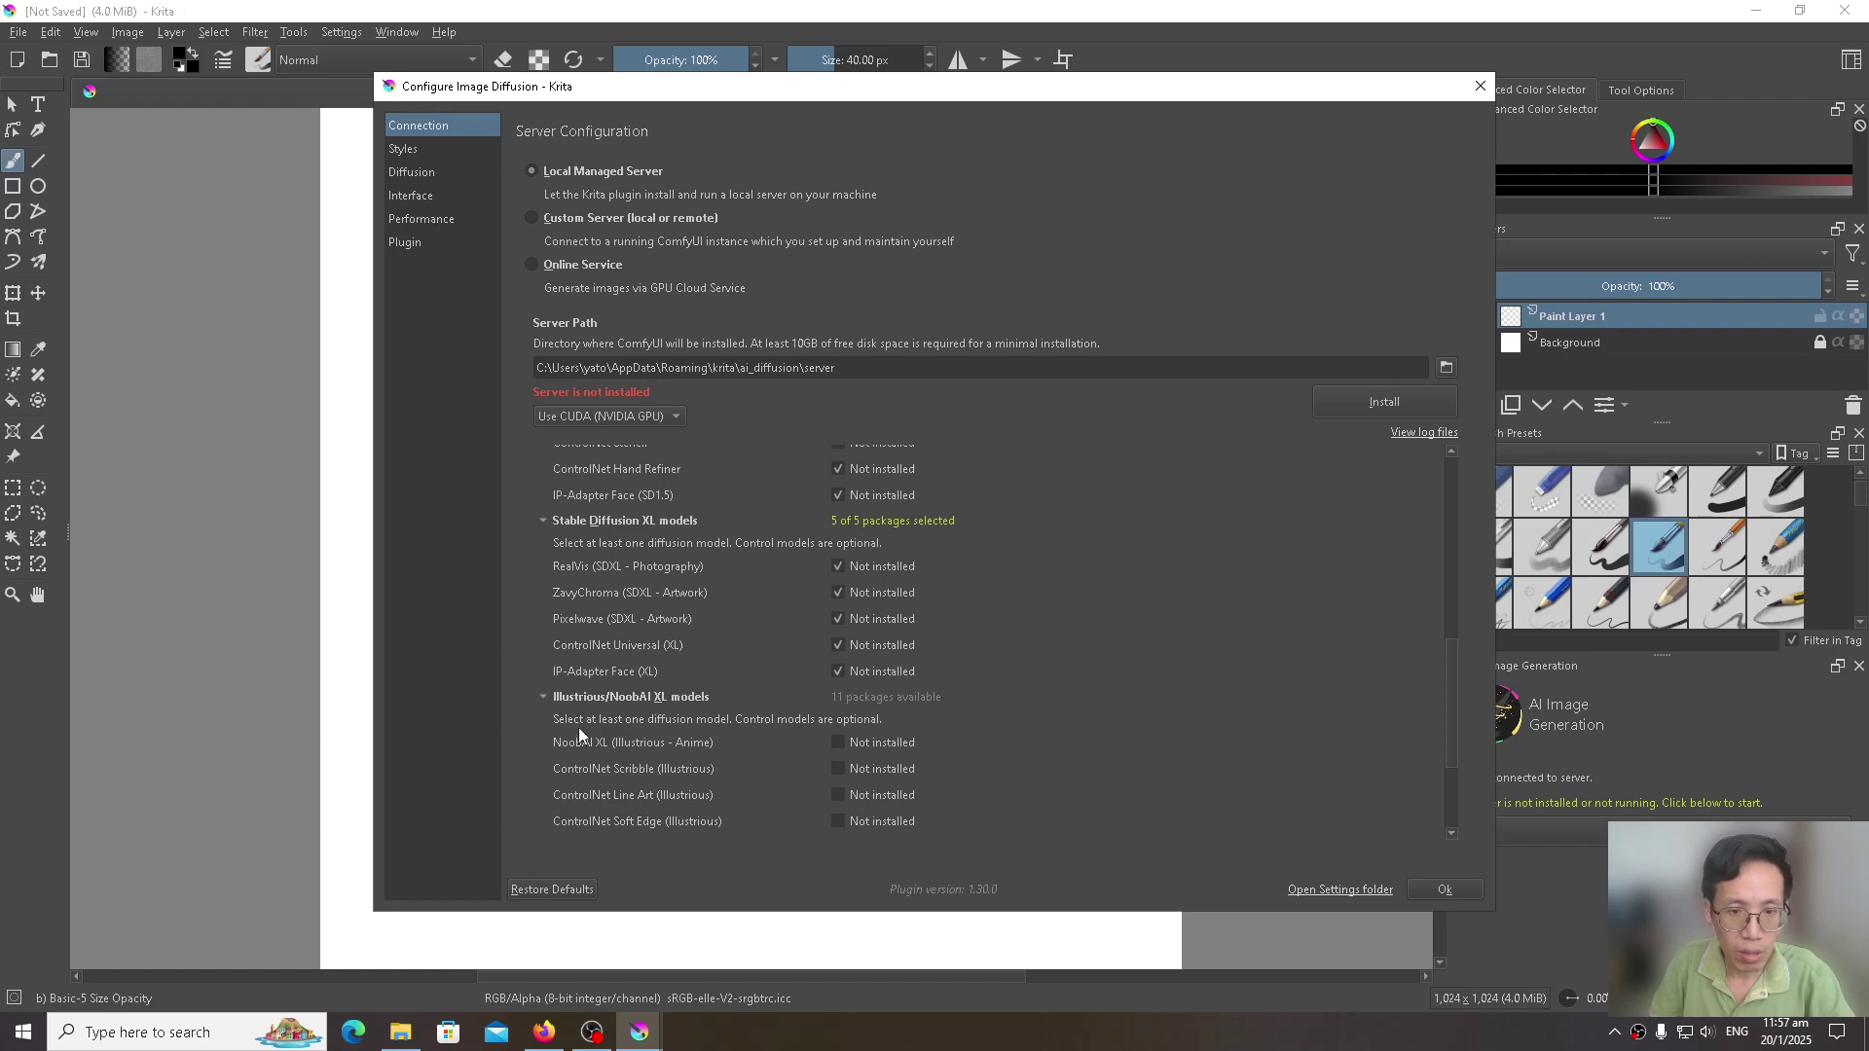
pyautogui.scroll(-3, 578, 727)
pyautogui.scroll(4, 578, 745)
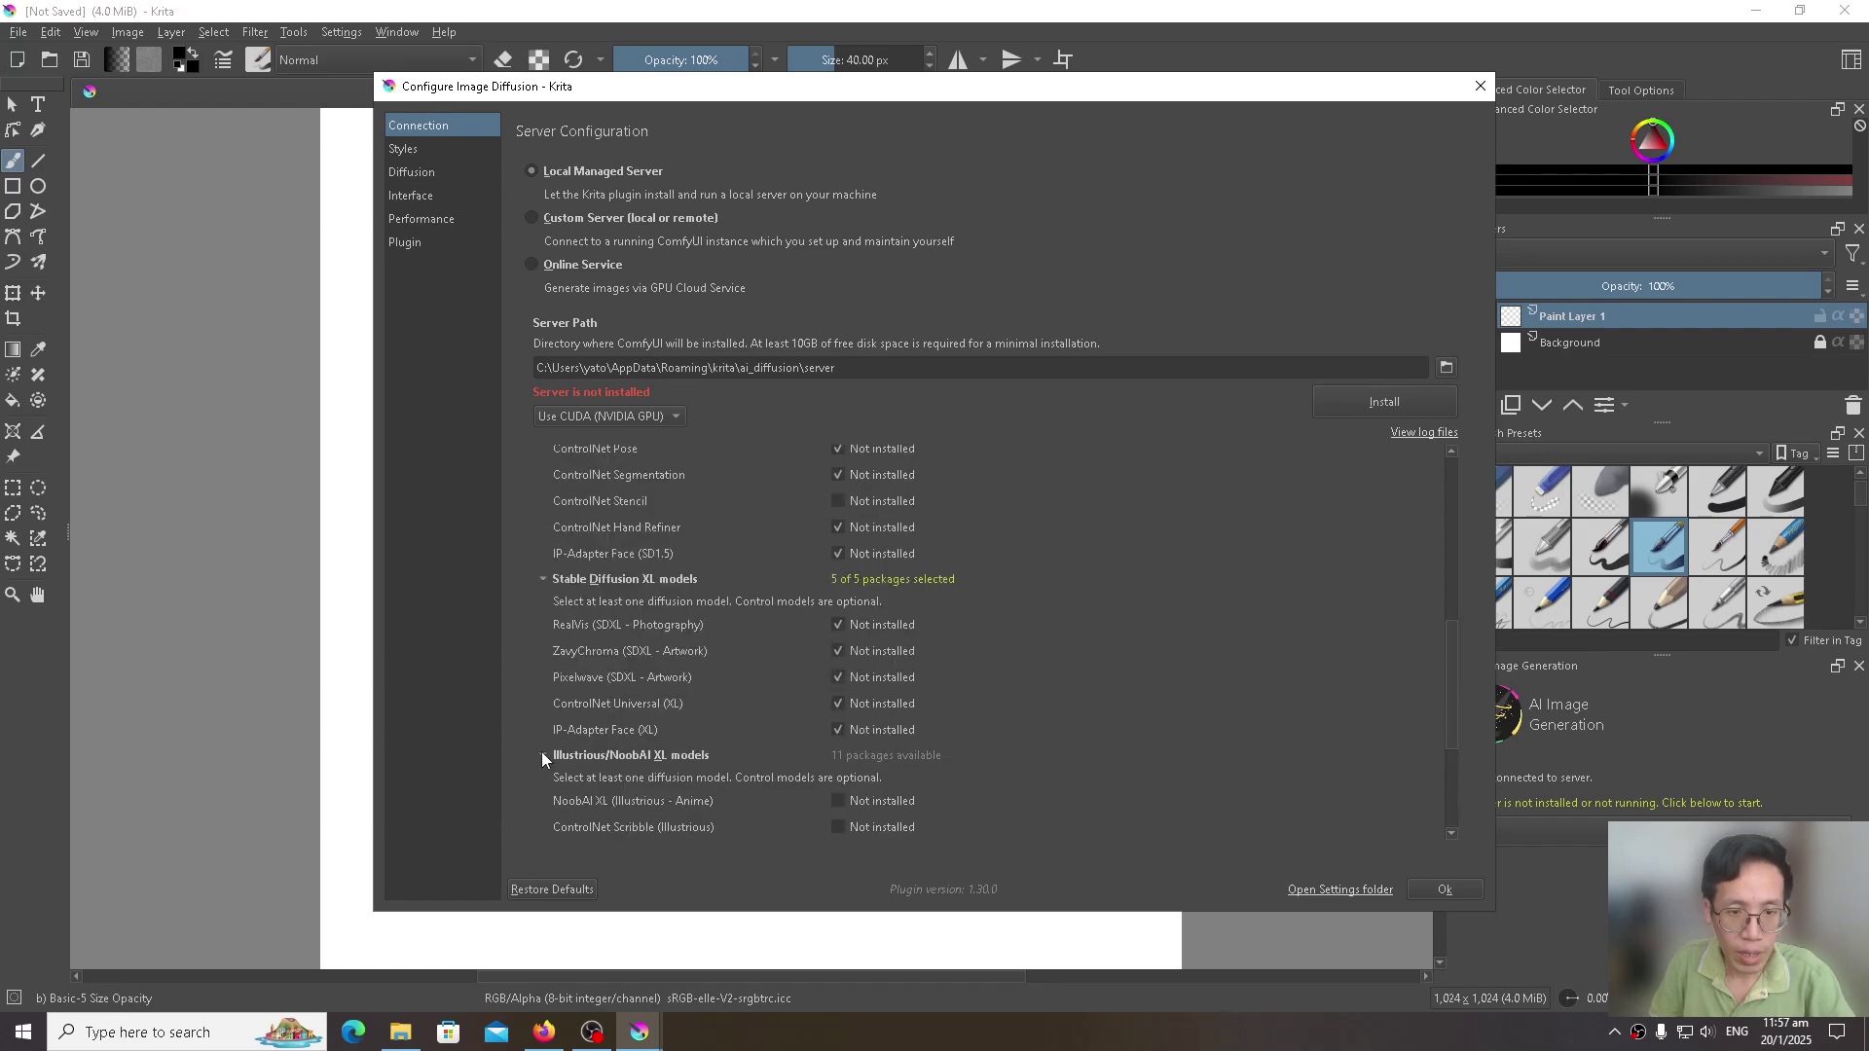
pyautogui.scroll(-4, 541, 751)
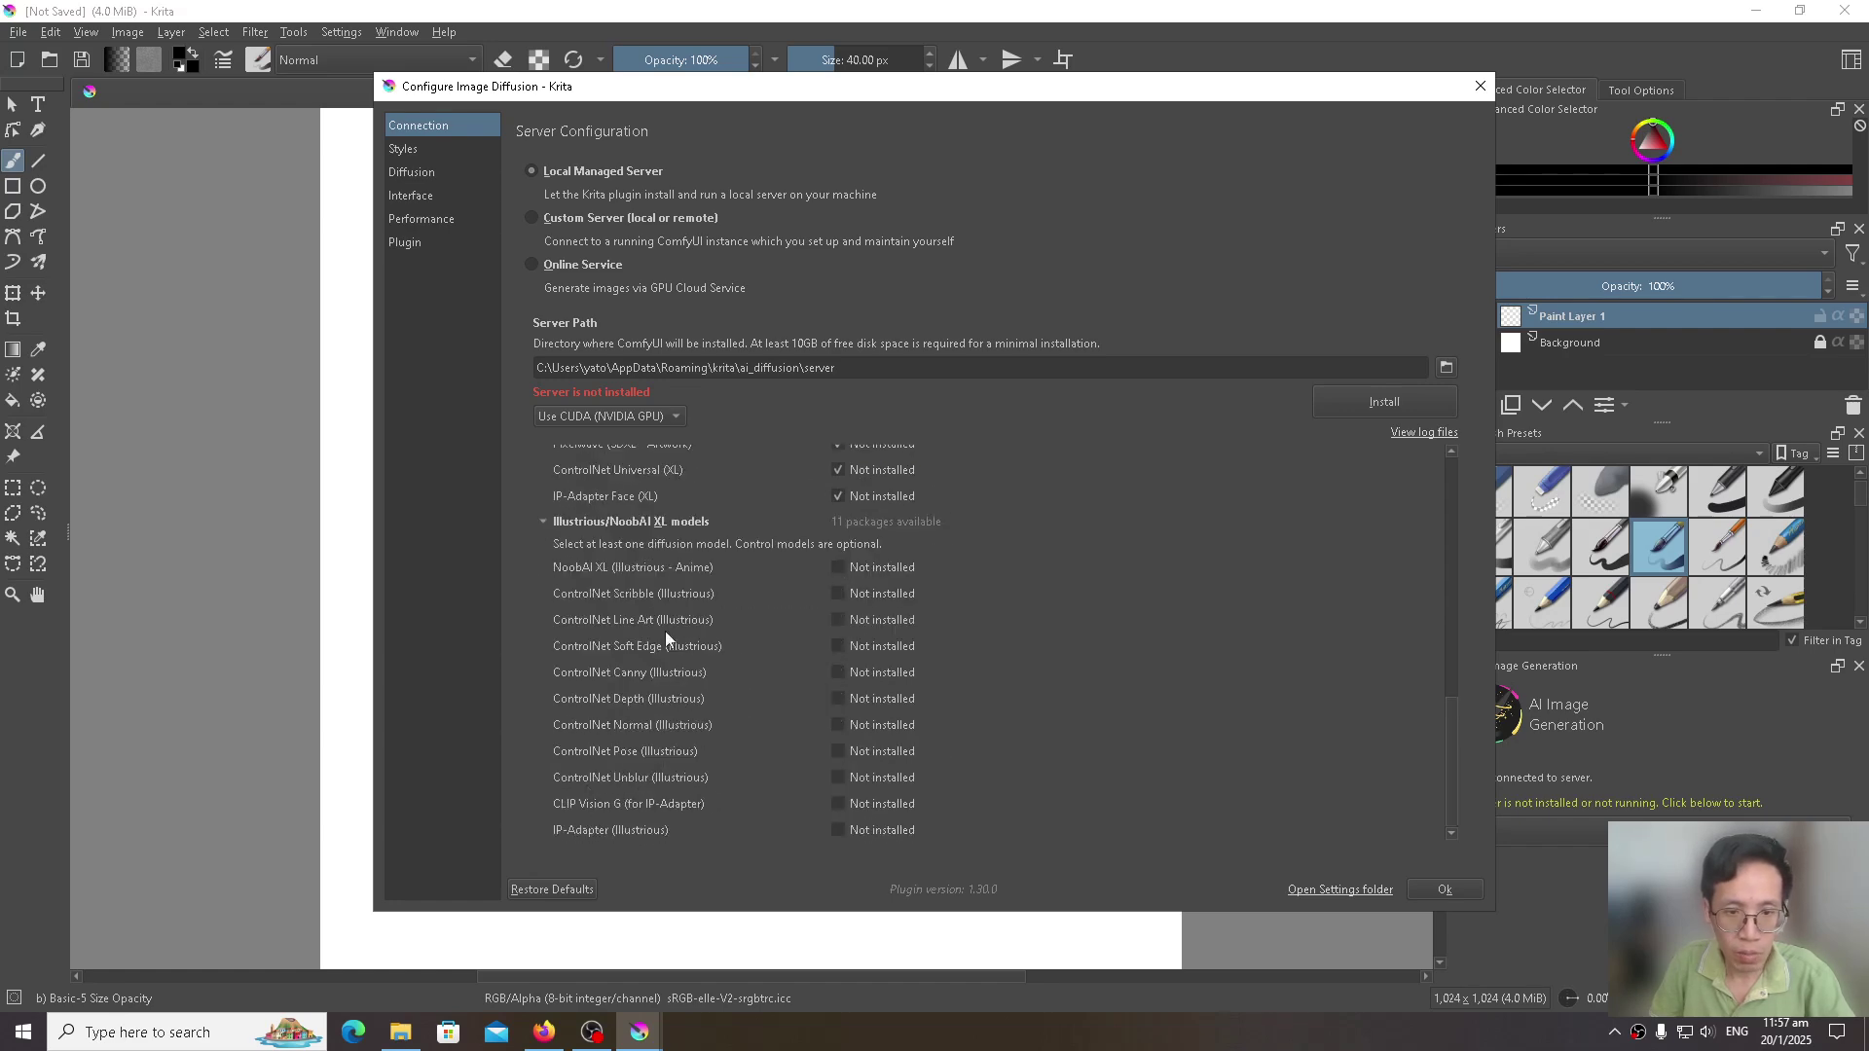
pyautogui.click(543, 522)
# Step: Recheck the selected Stable Diffusion packages and start installing the local server with them
pyautogui.scroll(3, 855, 662)
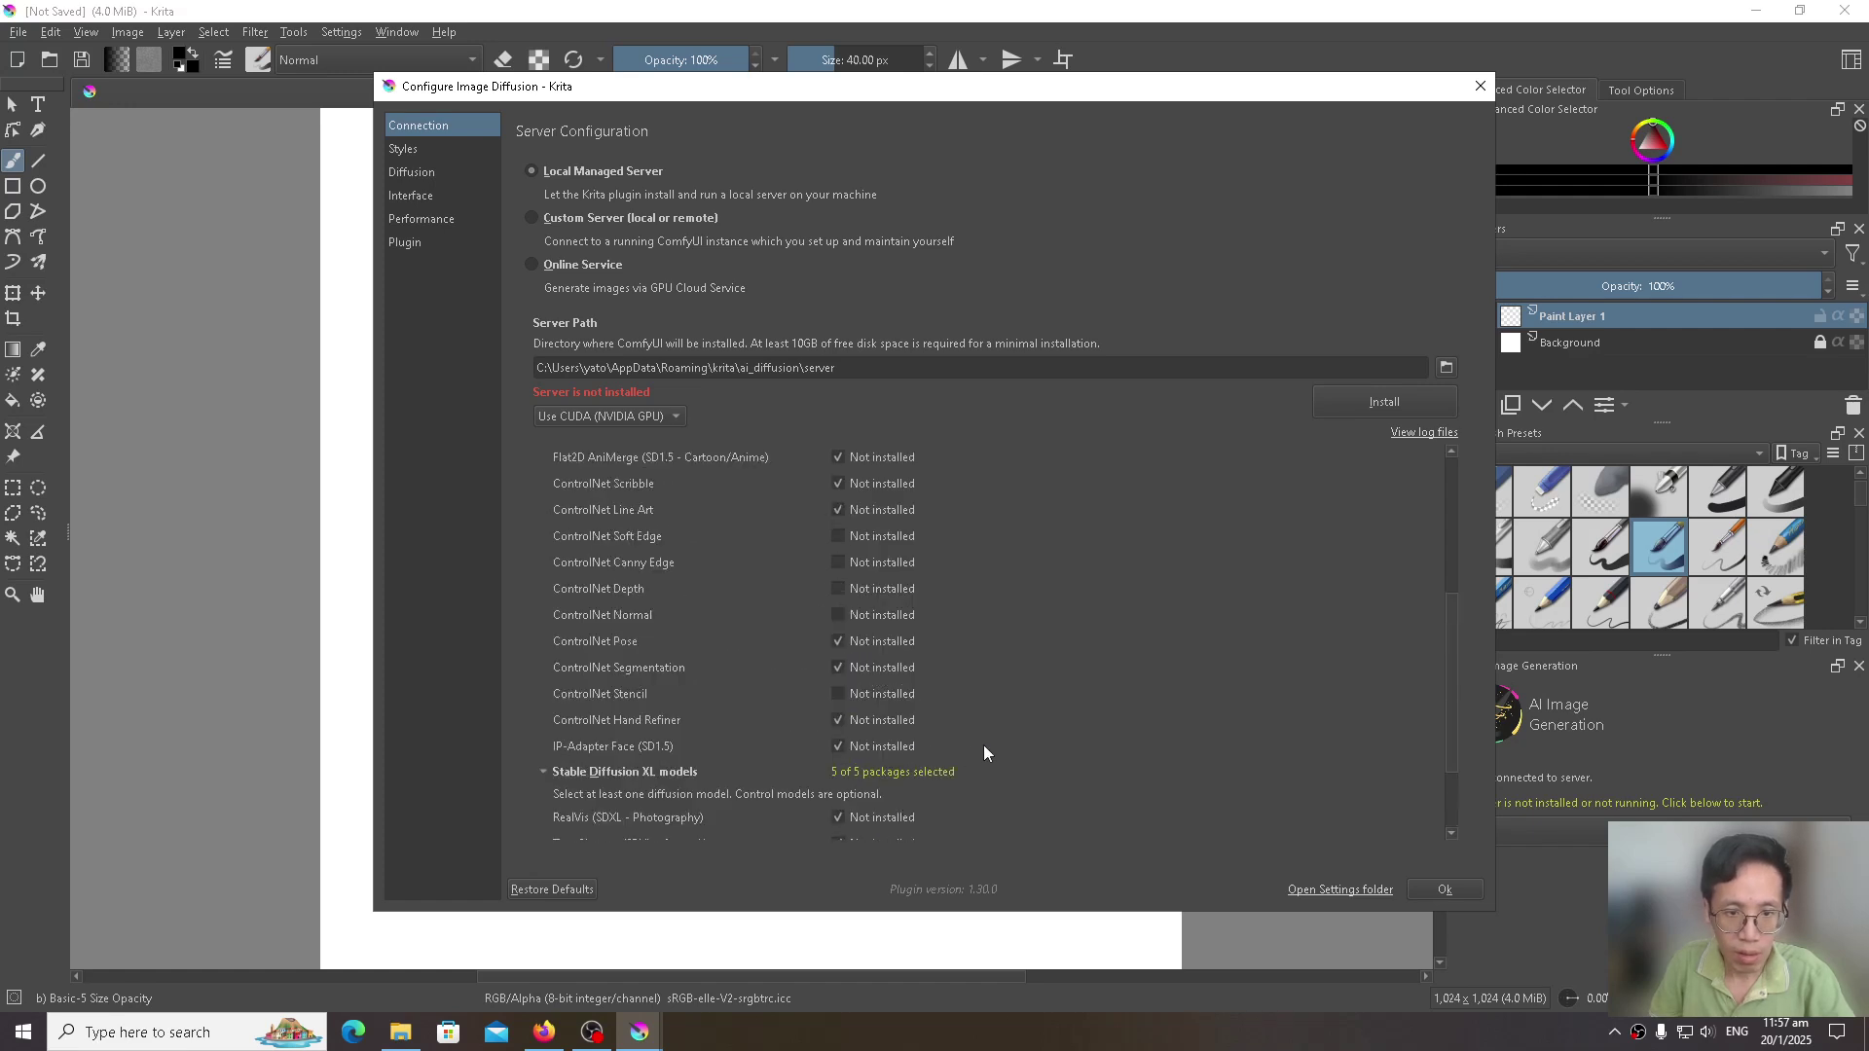
pyautogui.scroll(-2, 979, 750)
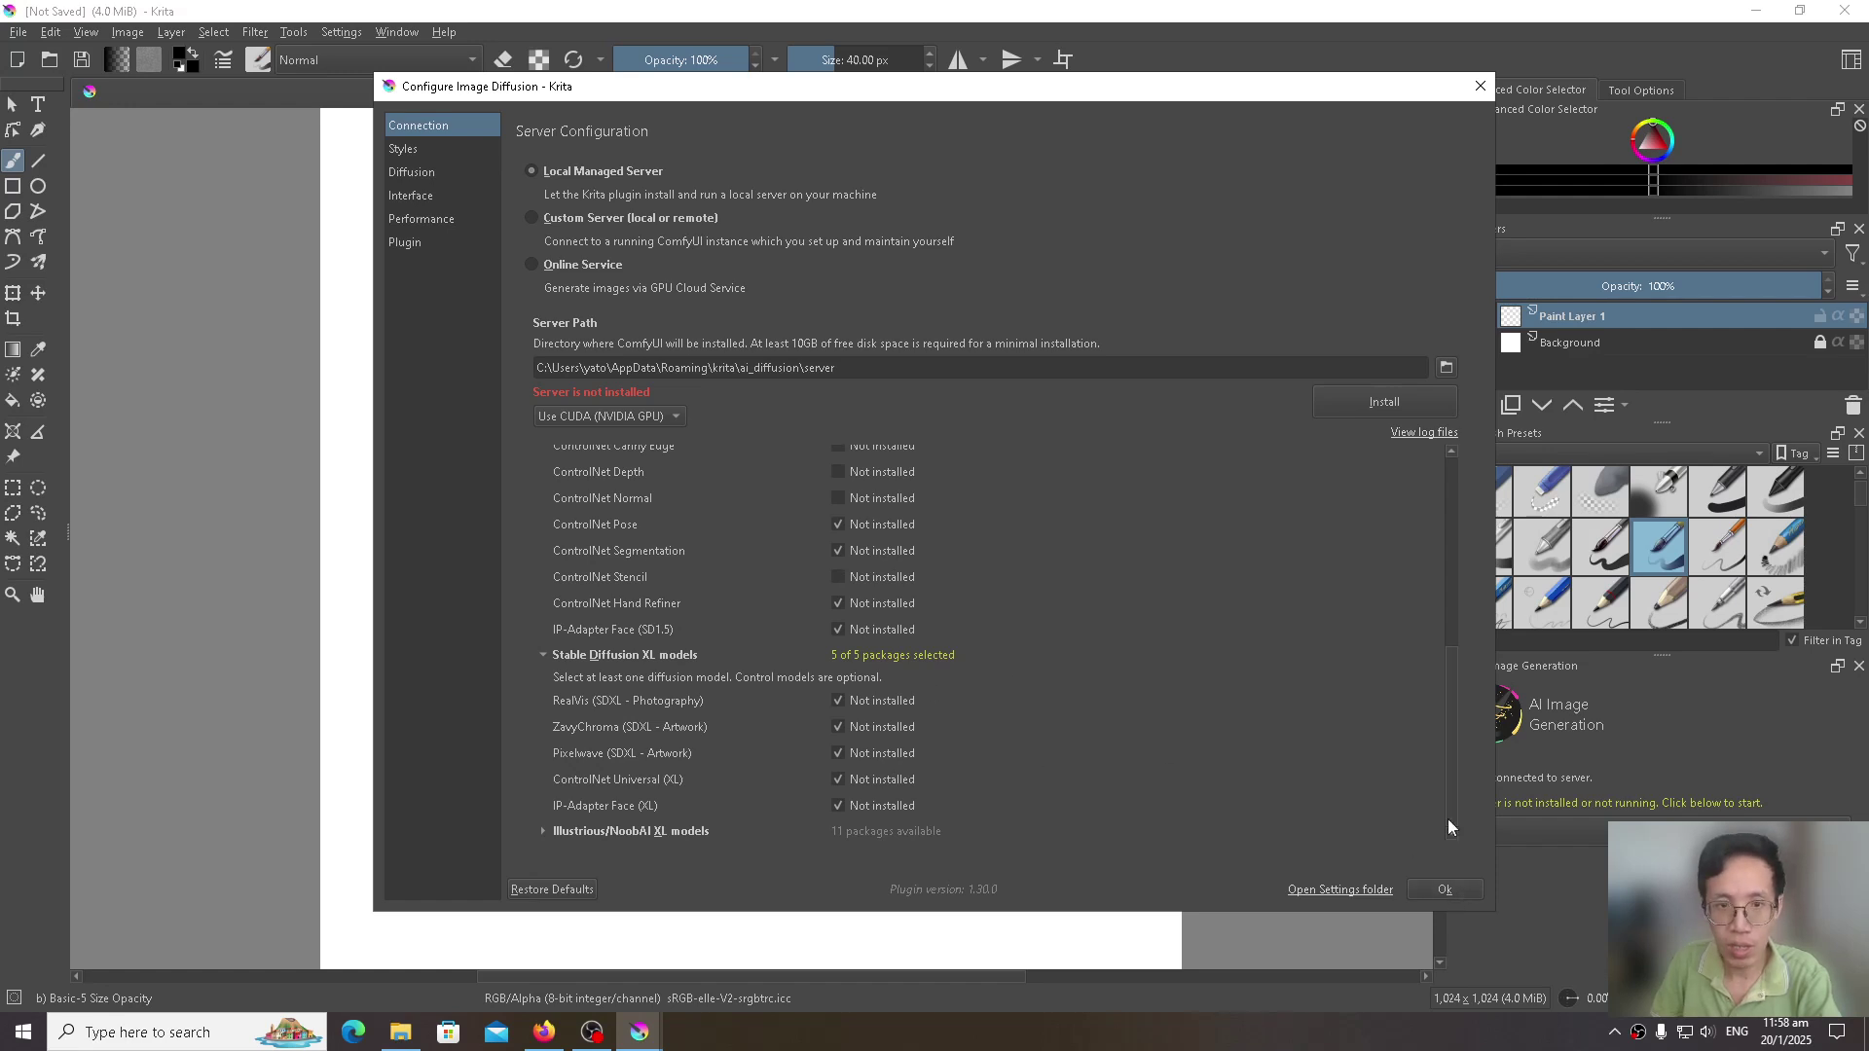
pyautogui.click(1371, 404)
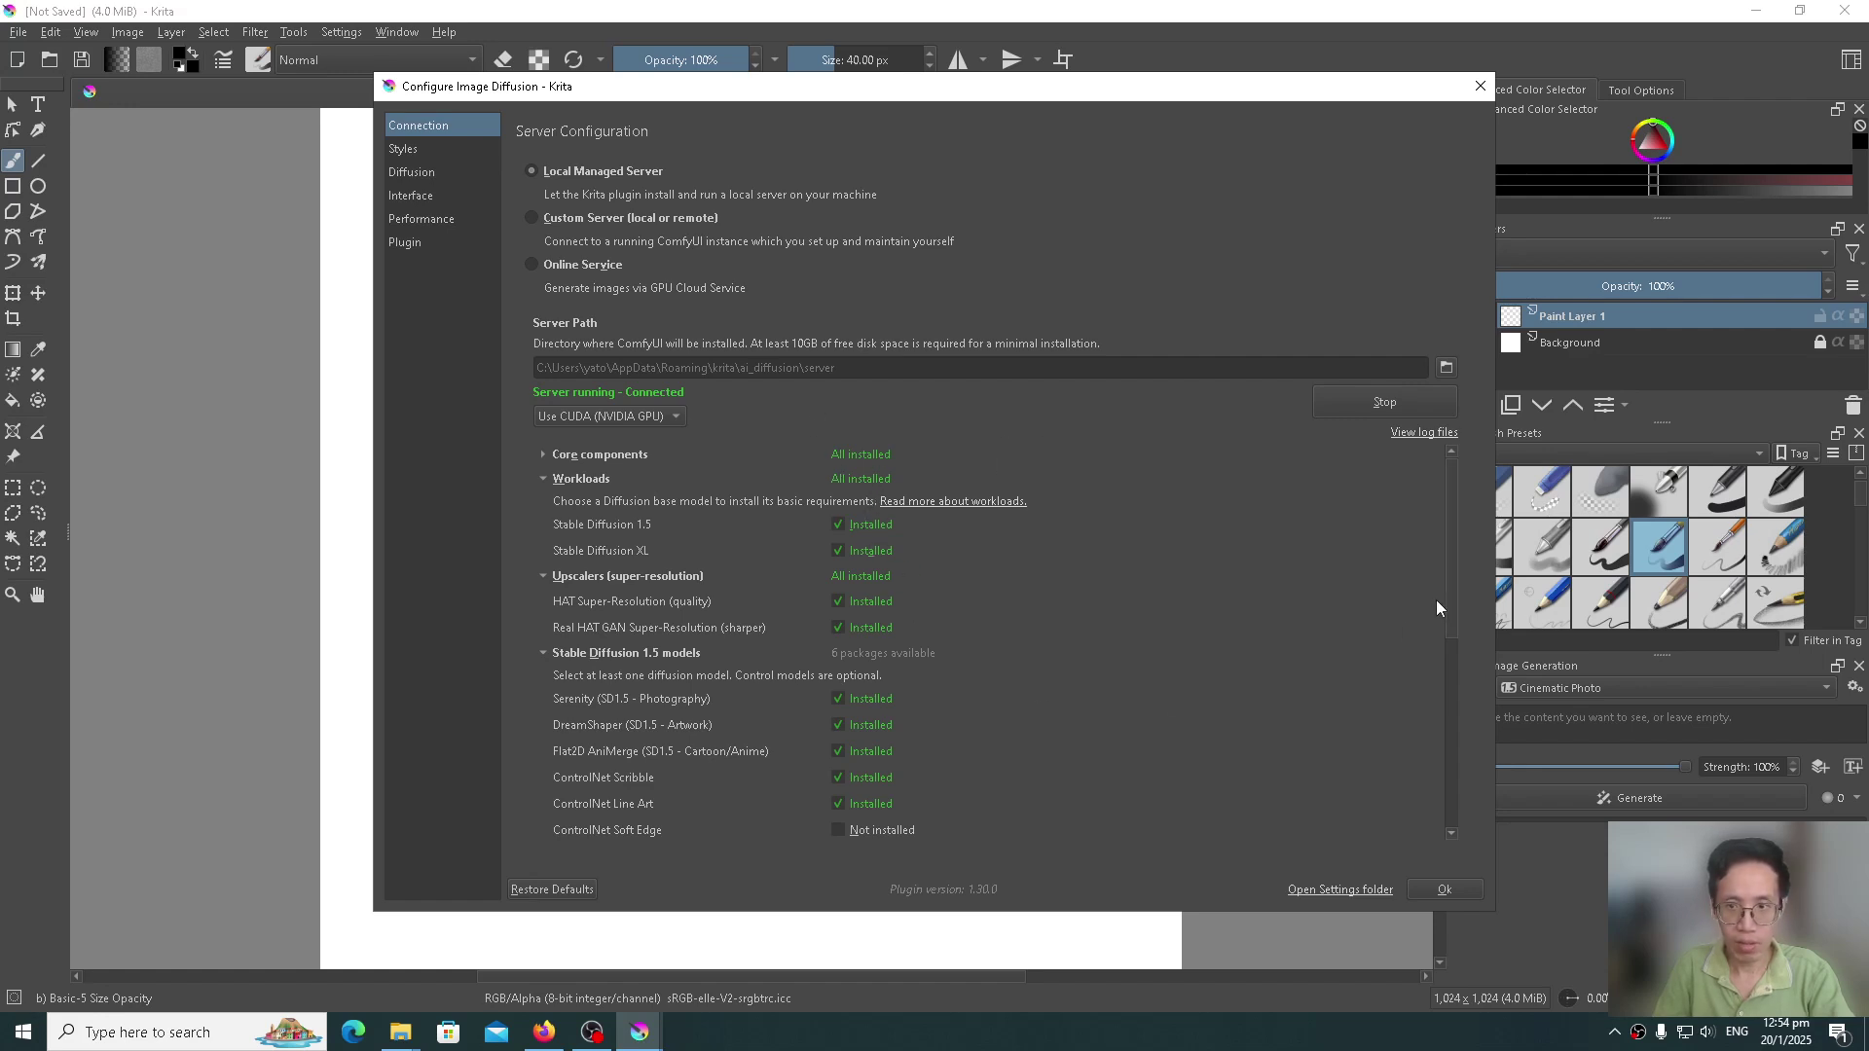
# Step: Review the package list to check which workloads, upscalers, SD 1.5 and SDXL models are installed
pyautogui.moveTo(1457, 590); pyautogui.dragTo(1439, 686)
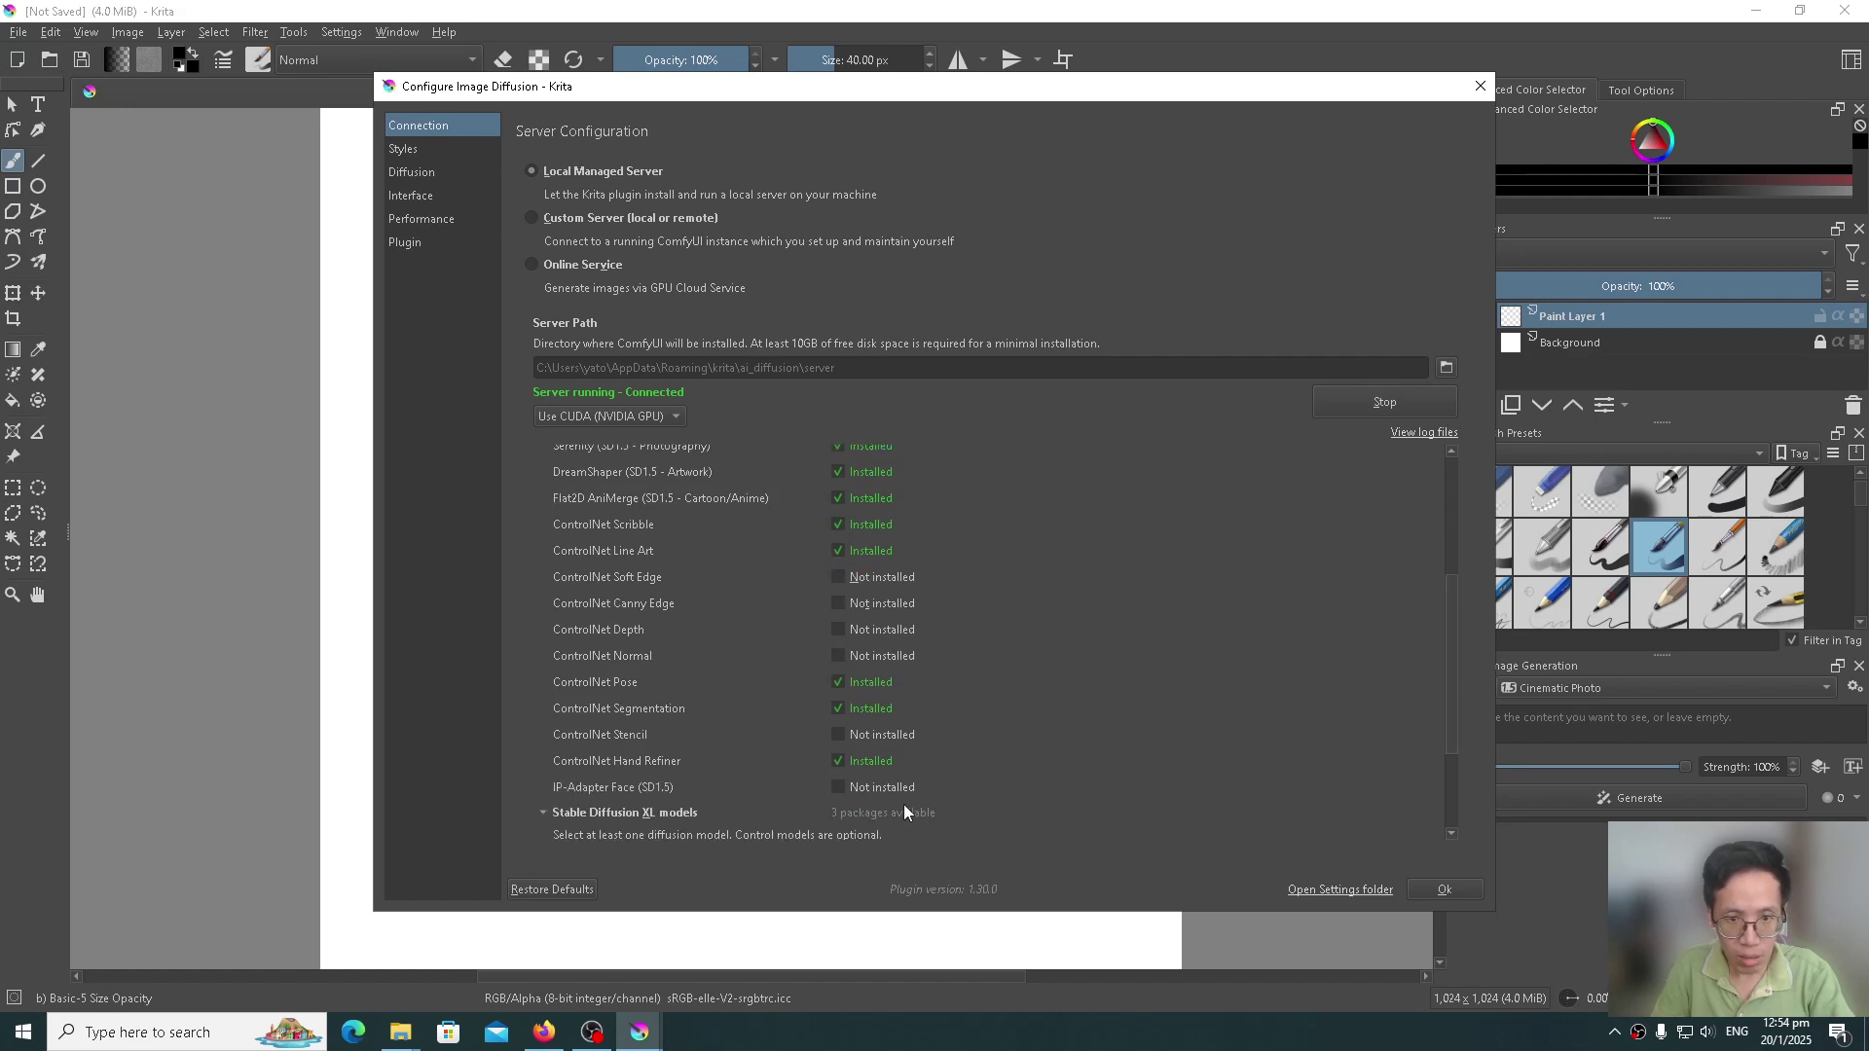
pyautogui.moveTo(1467, 725); pyautogui.dragTo(1443, 814)
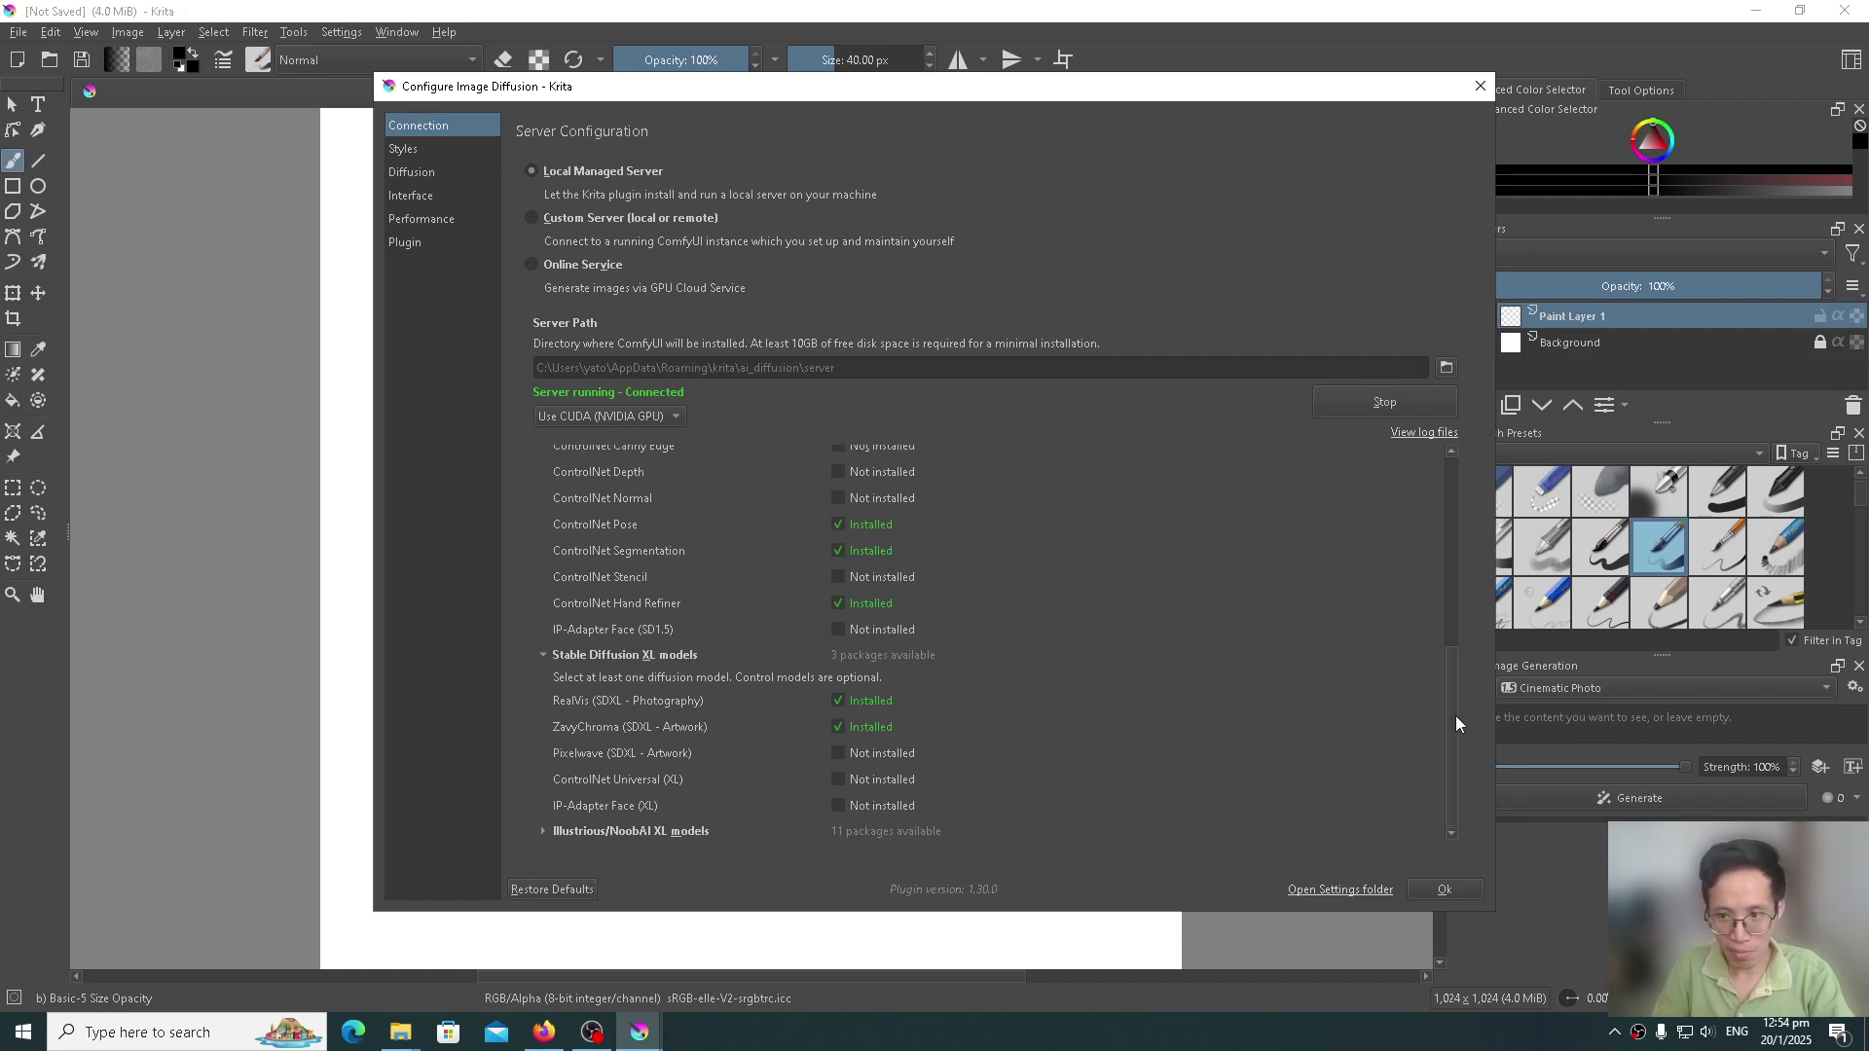
pyautogui.scroll(2, 1456, 716)
pyautogui.scroll(-2, 1458, 725)
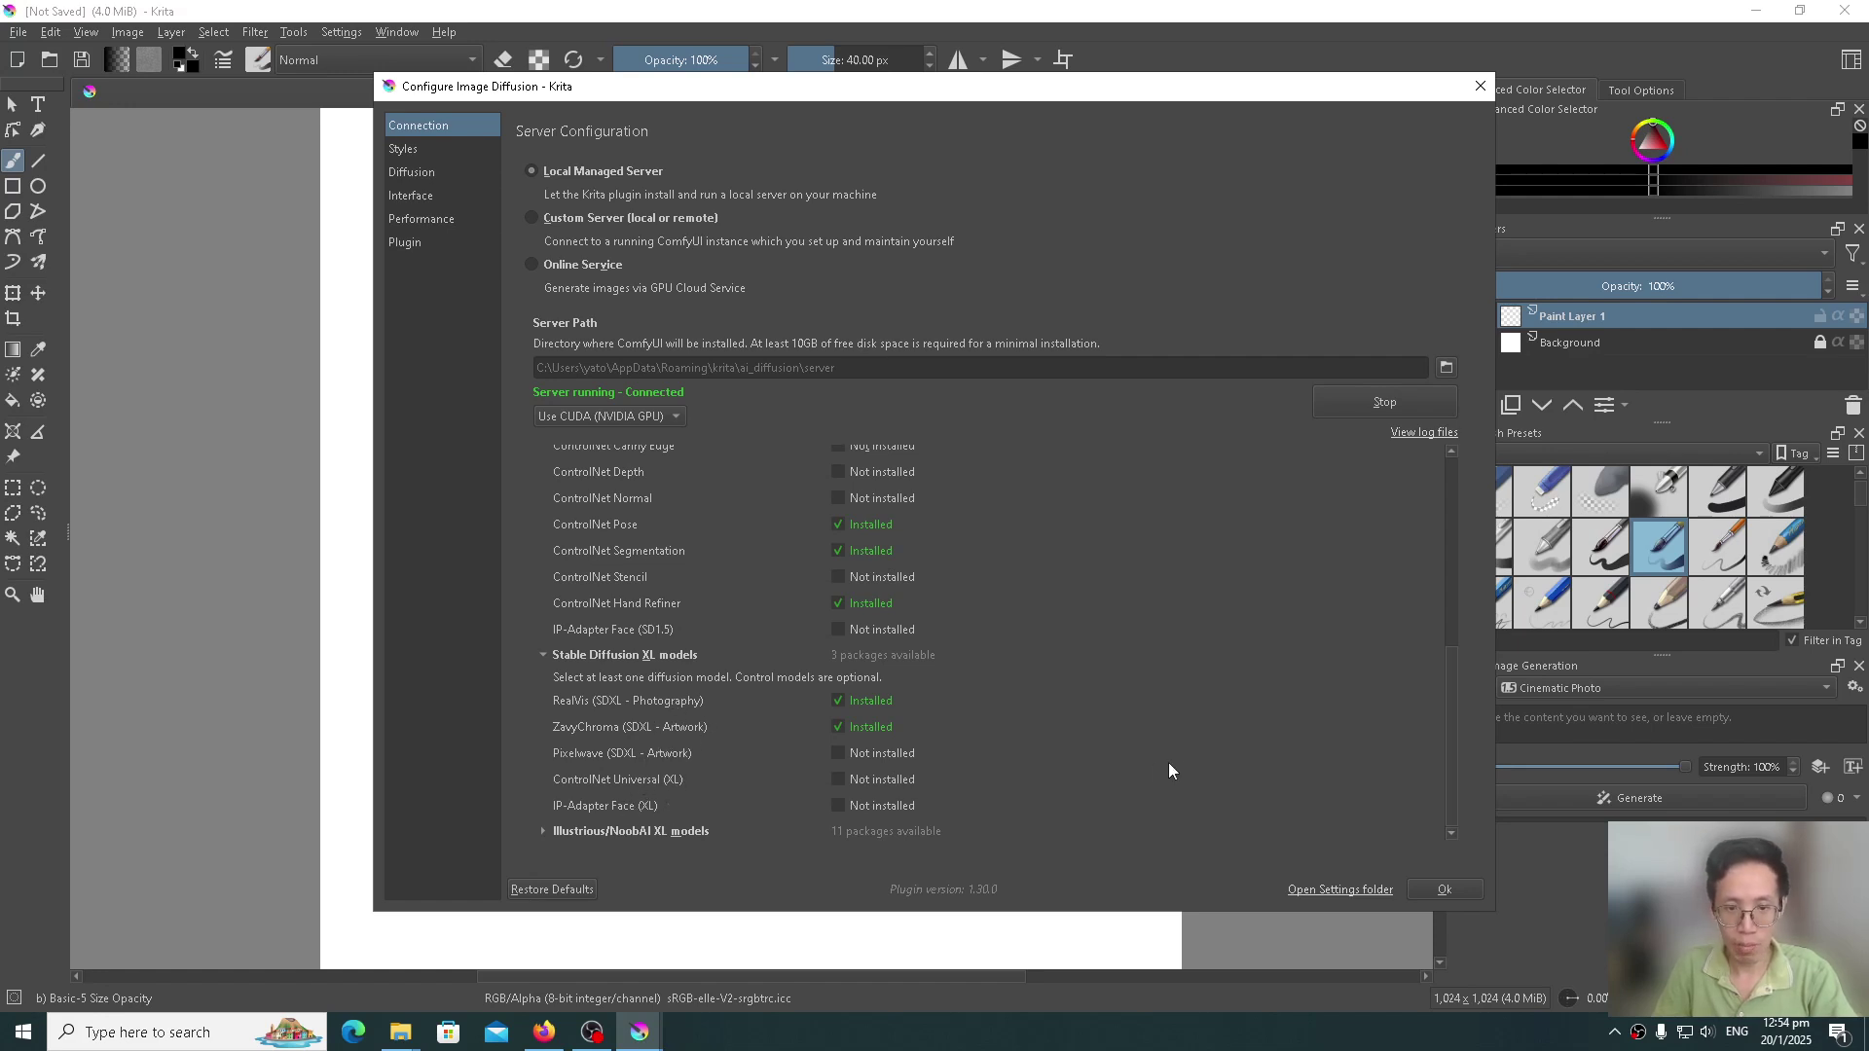
pyautogui.moveTo(1450, 738); pyautogui.dragTo(1467, 592)
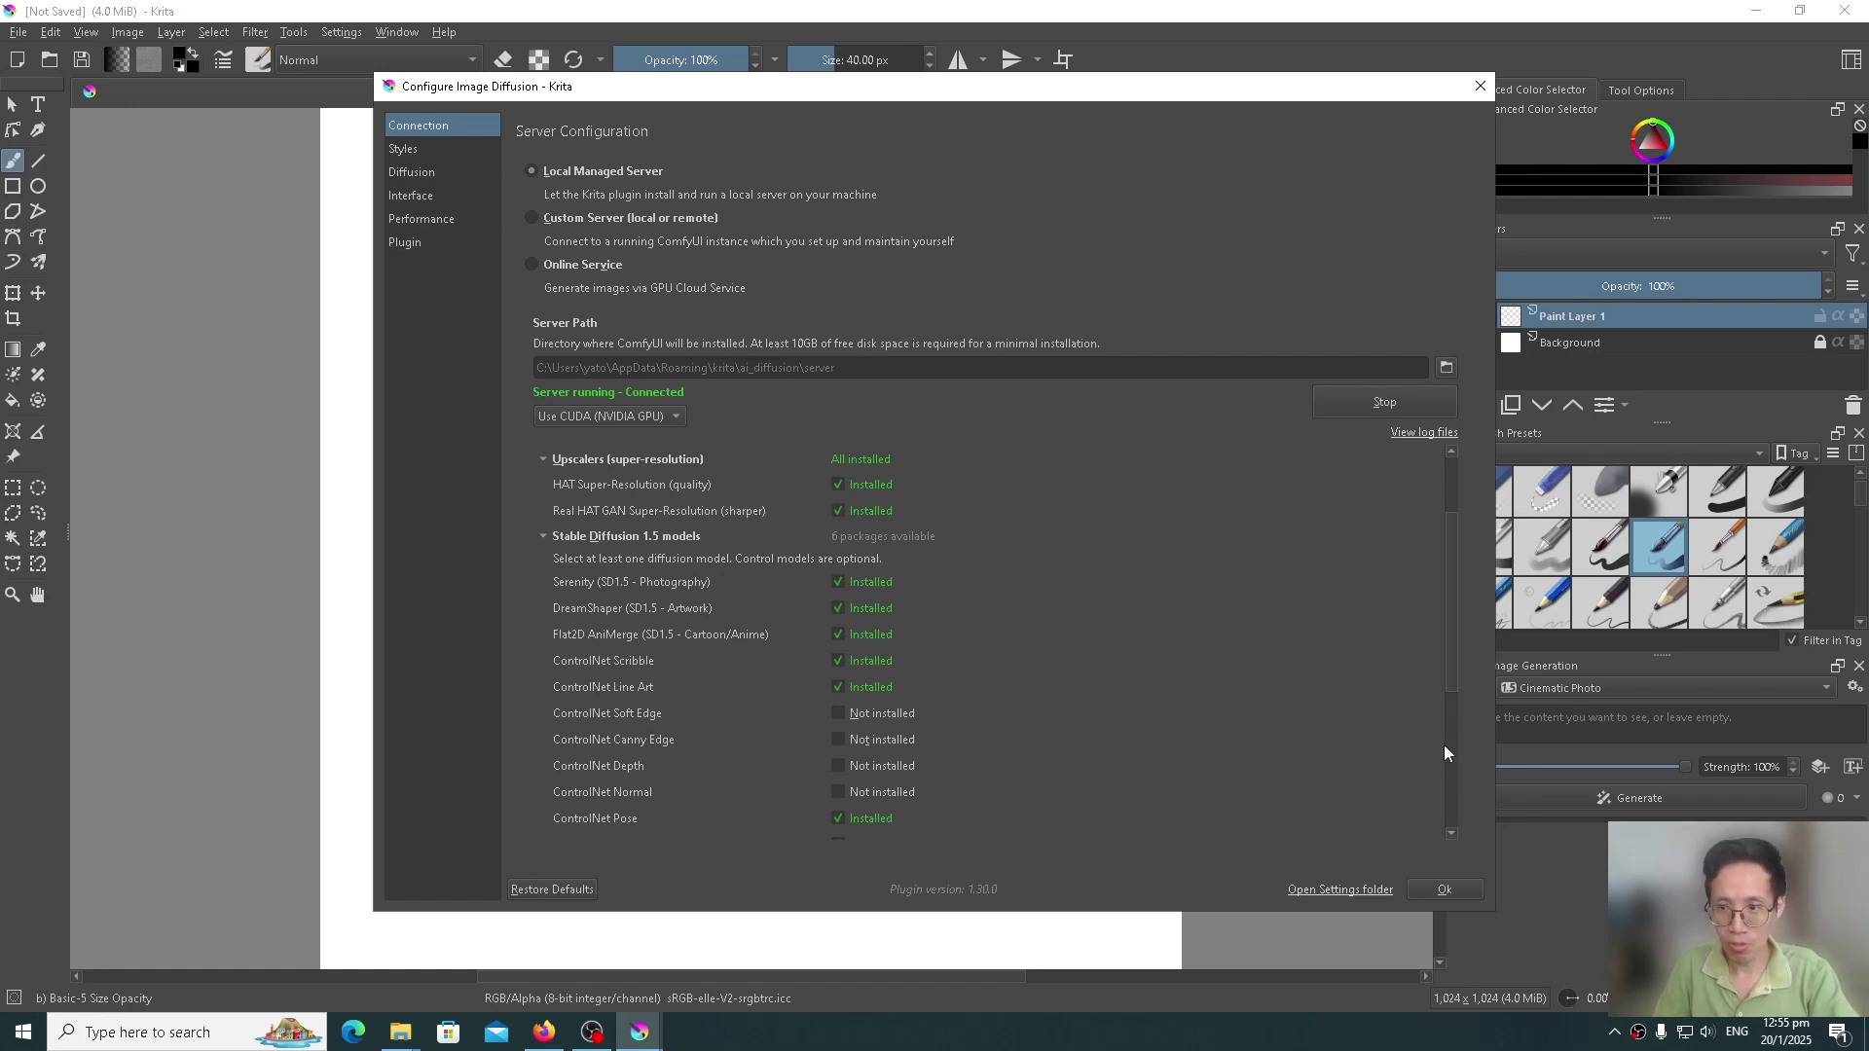
pyautogui.moveTo(1450, 669); pyautogui.dragTo(1489, 820)
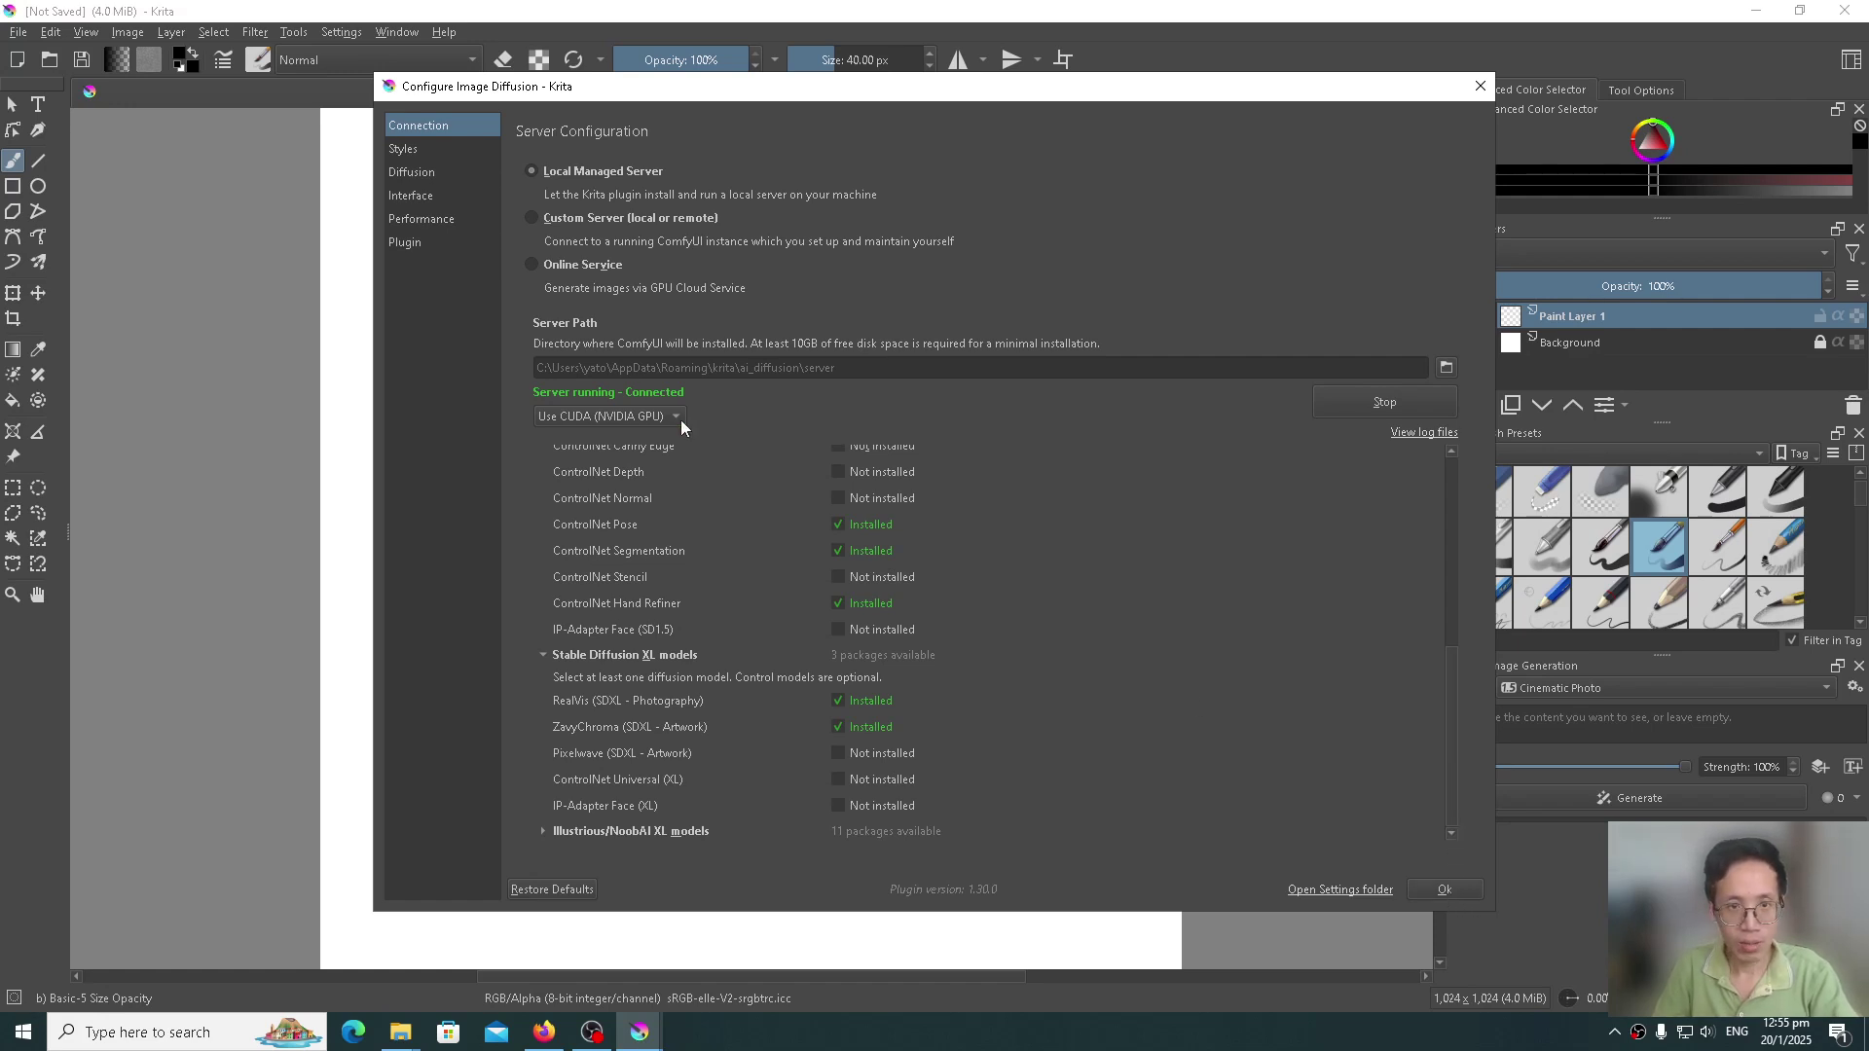
pyautogui.moveTo(1449, 687); pyautogui.dragTo(1450, 501)
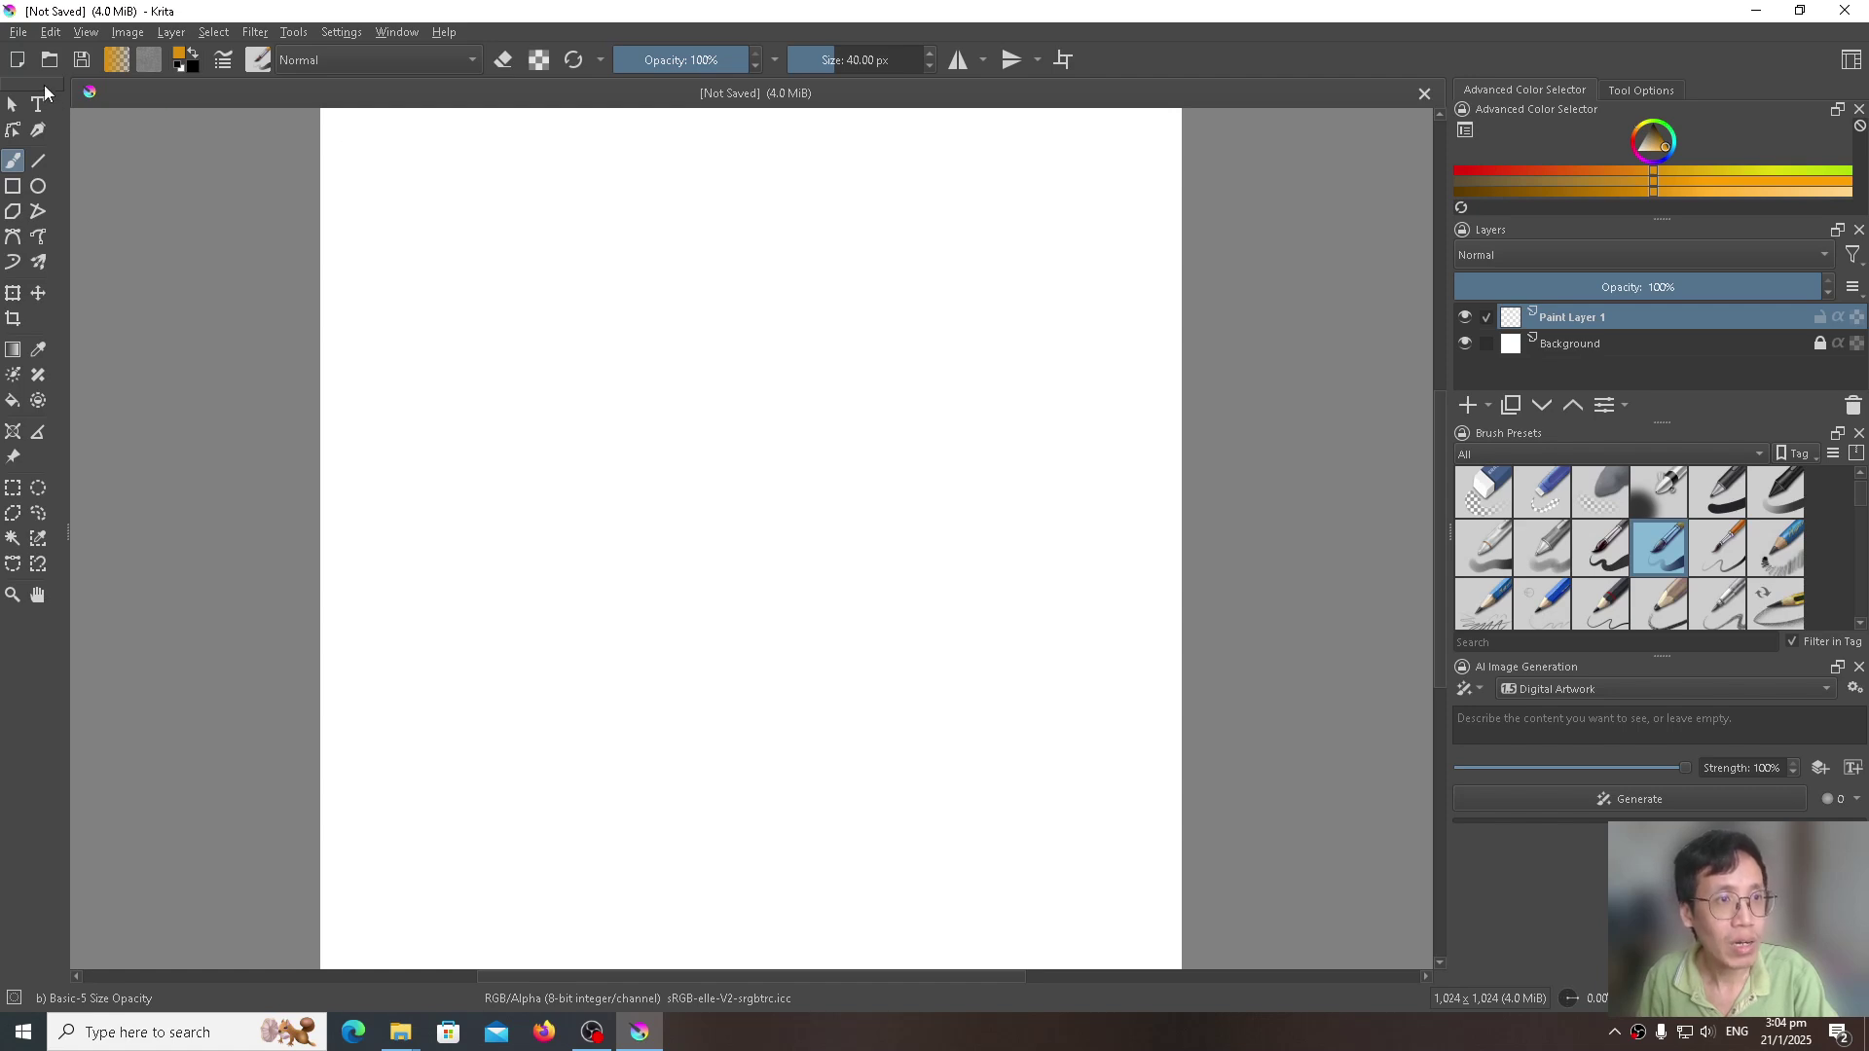
# Step: Dock the toolbox horizontally above the canvas and shrink it to a single row of tools
pyautogui.moveTo(44, 85); pyautogui.dragTo(370, 113)
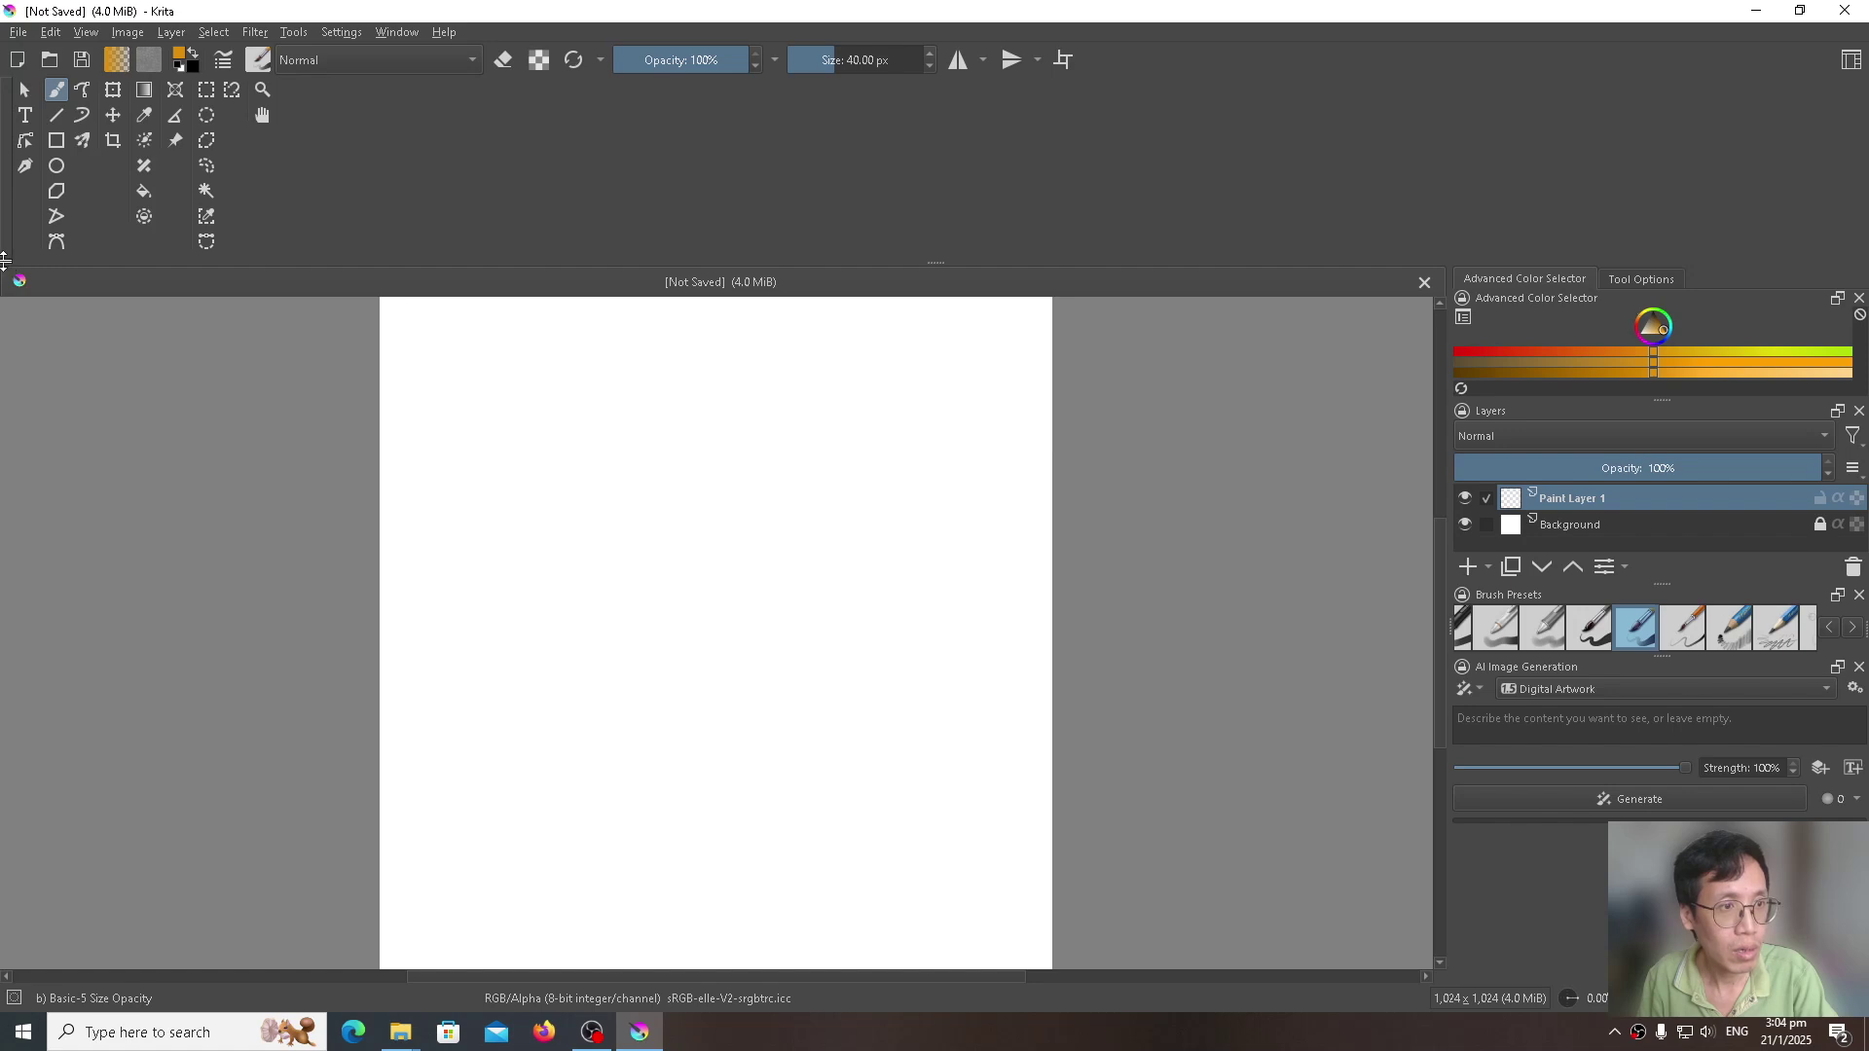
pyautogui.moveTo(4, 261); pyautogui.dragTo(11, 107)
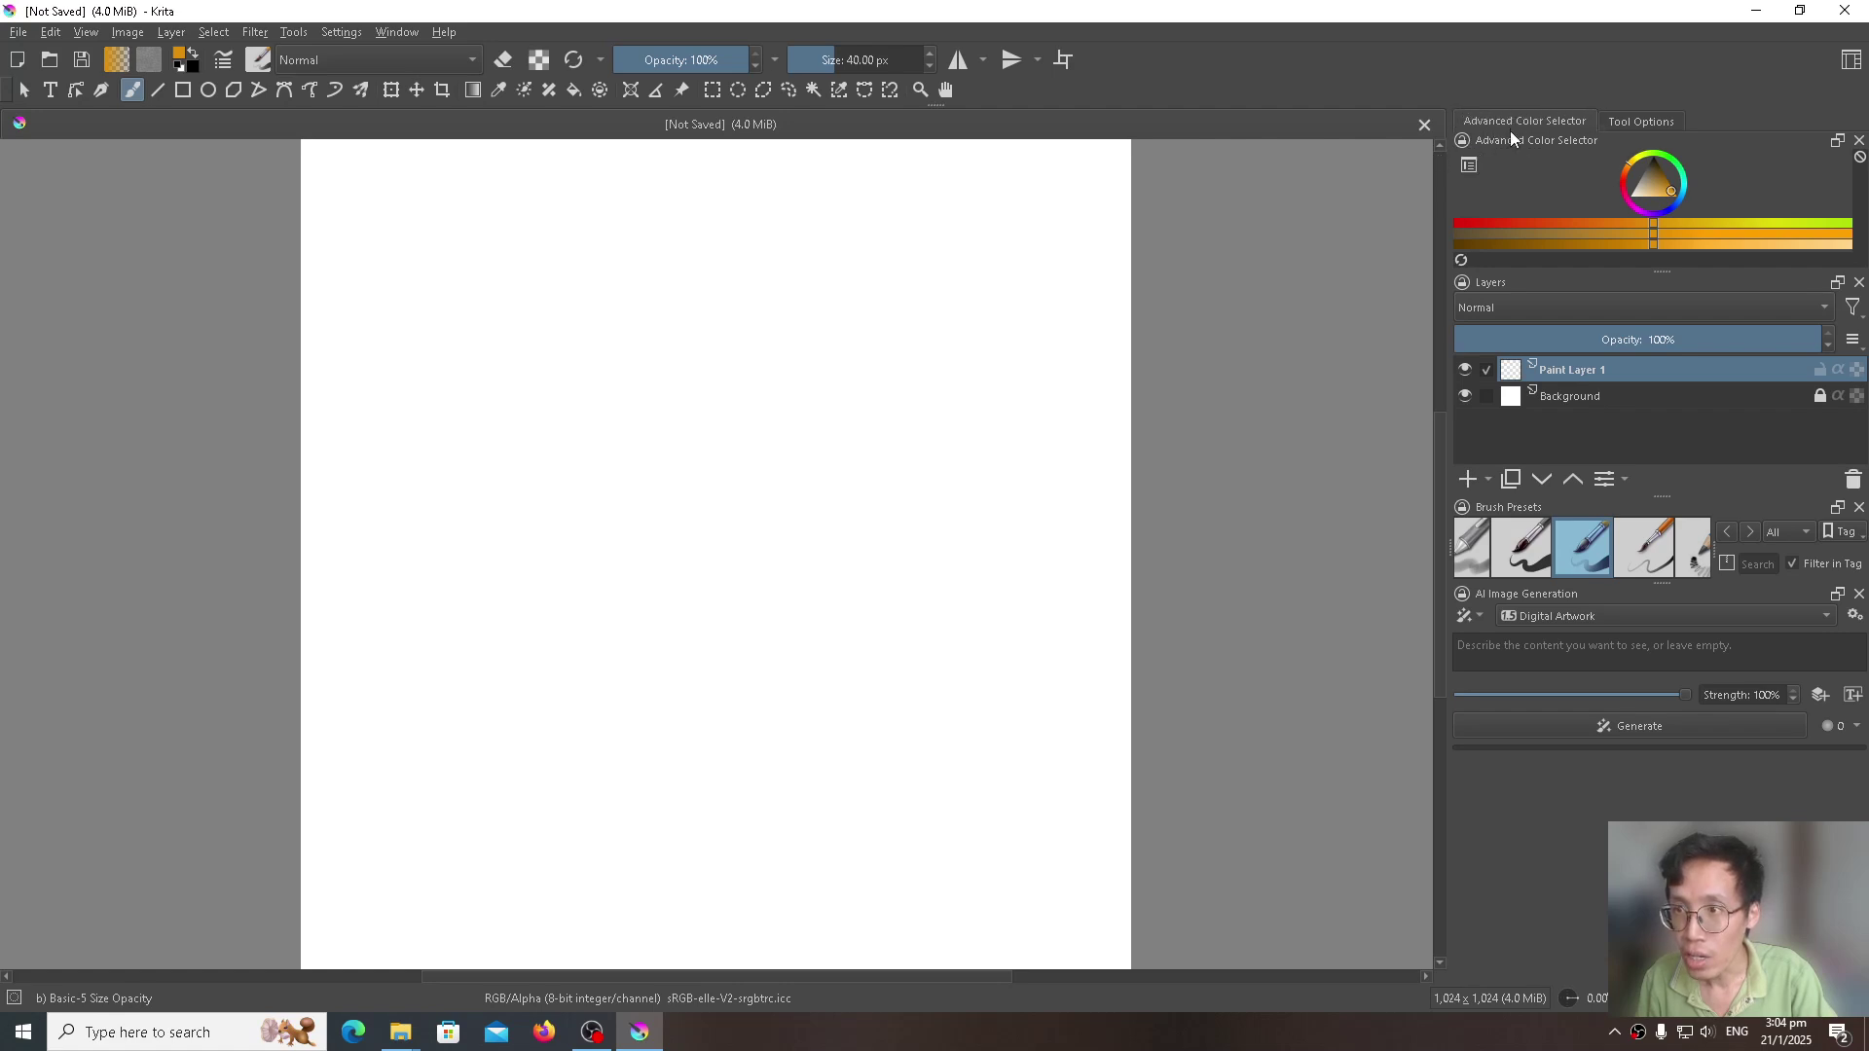
# Step: Dock Tool Options, the Advanced Color Selector and Brush Presets in one column left of the canvas, in that order from top to bottom
pyautogui.moveTo(1509, 138); pyautogui.dragTo(25, 160)
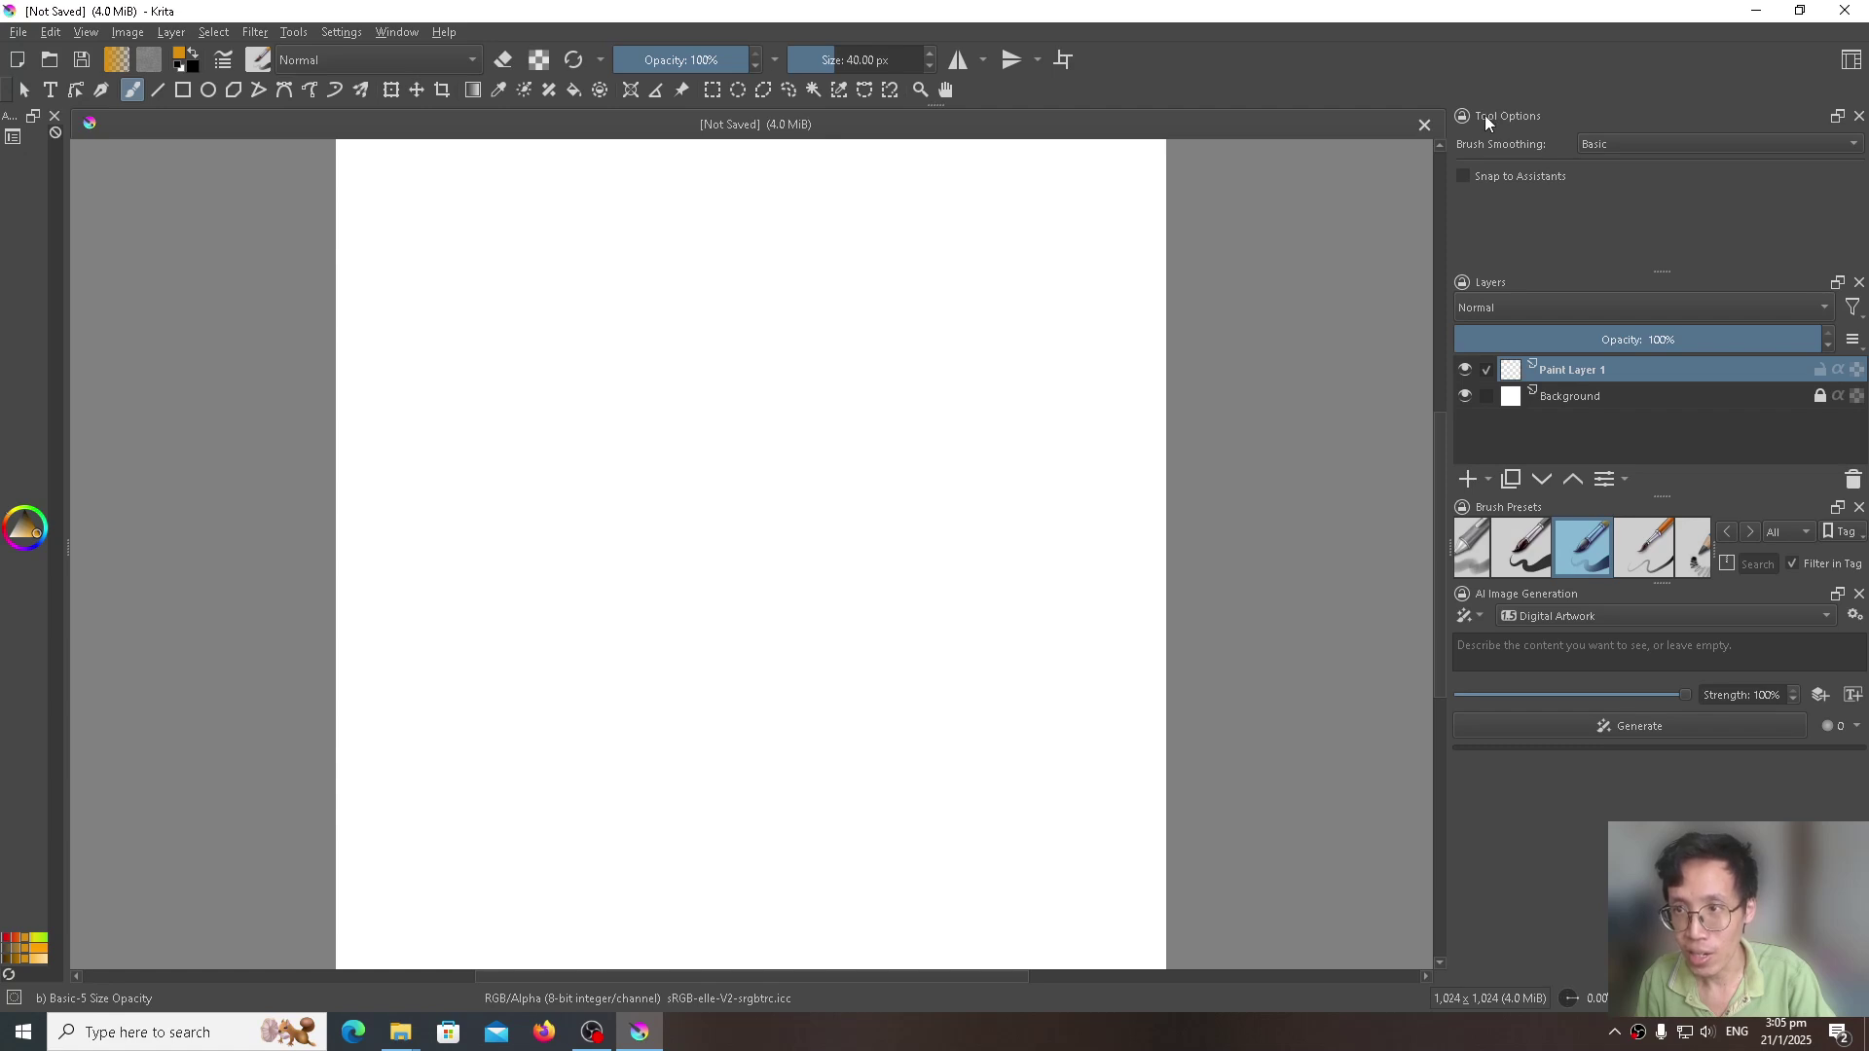
pyautogui.moveTo(1485, 115); pyautogui.dragTo(22, 146)
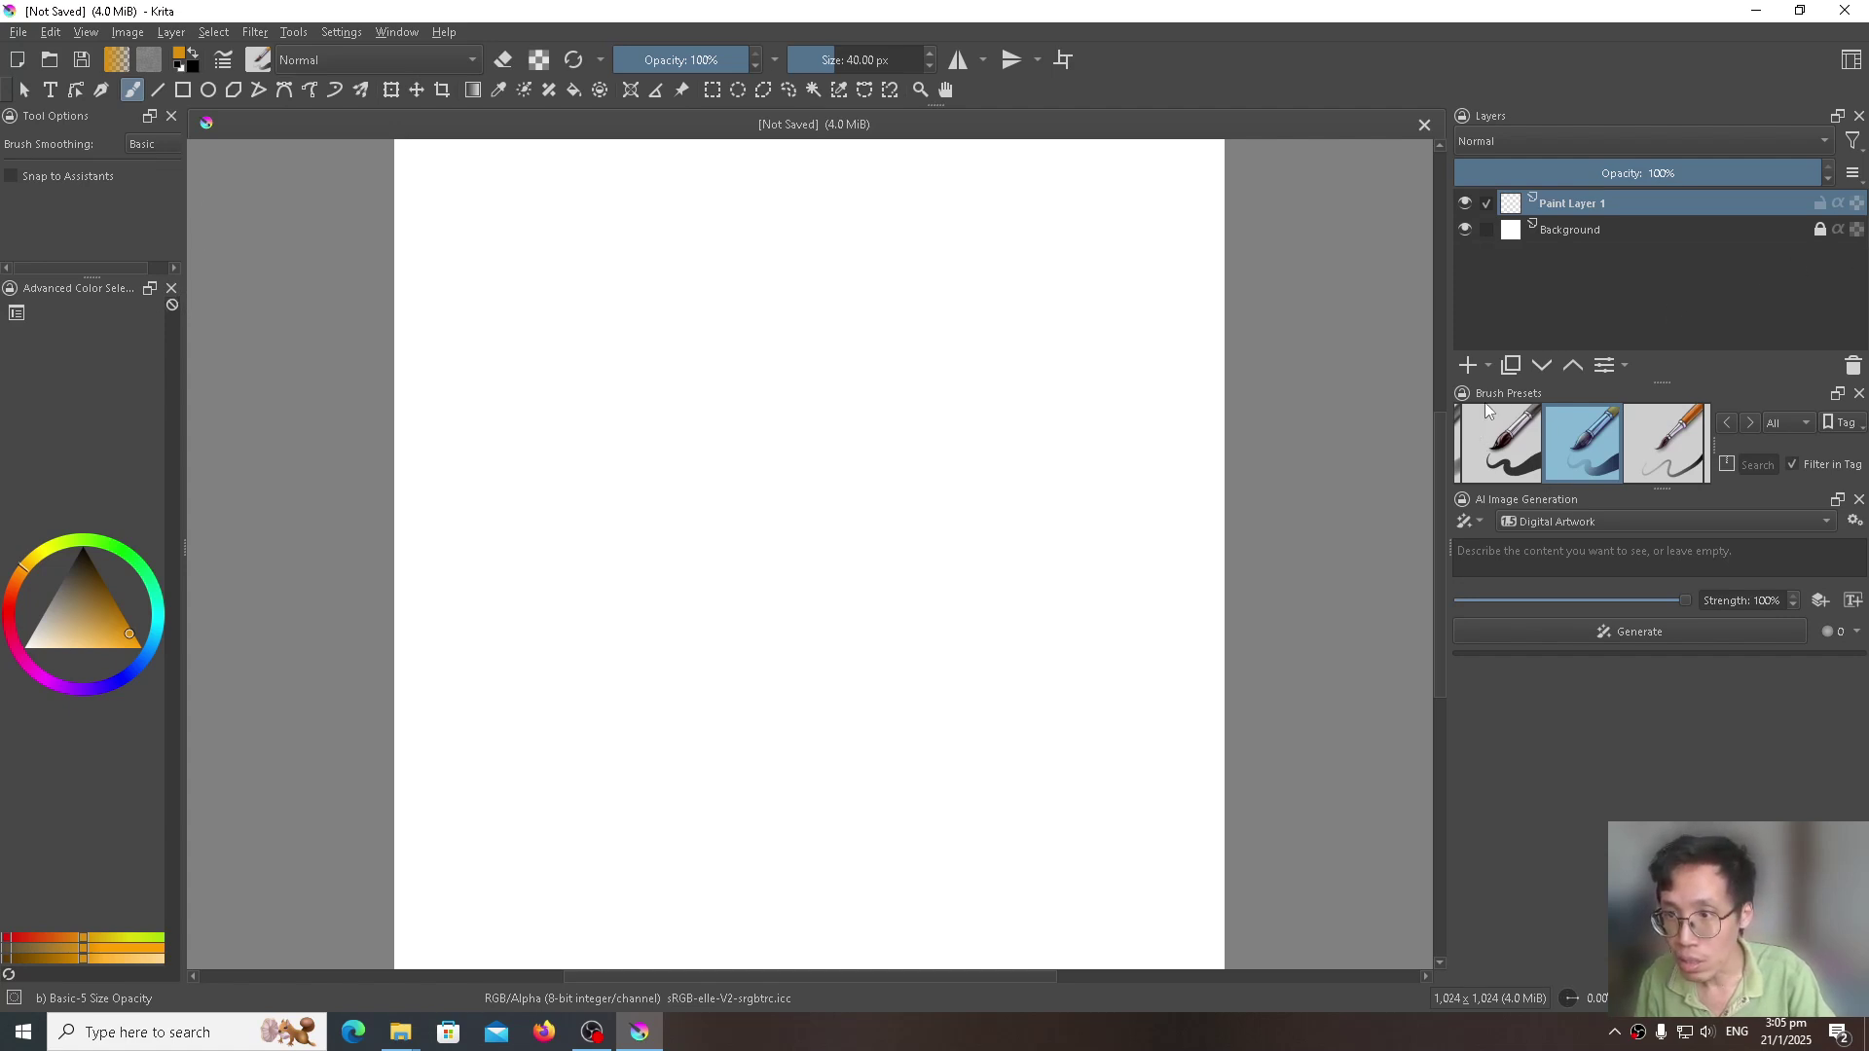
pyautogui.moveTo(1664, 395)
pyautogui.mouseDown()
pyautogui.moveTo(821, 511)
pyautogui.moveTo(280, 762)
pyautogui.moveTo(62, 889)
pyautogui.mouseUp()
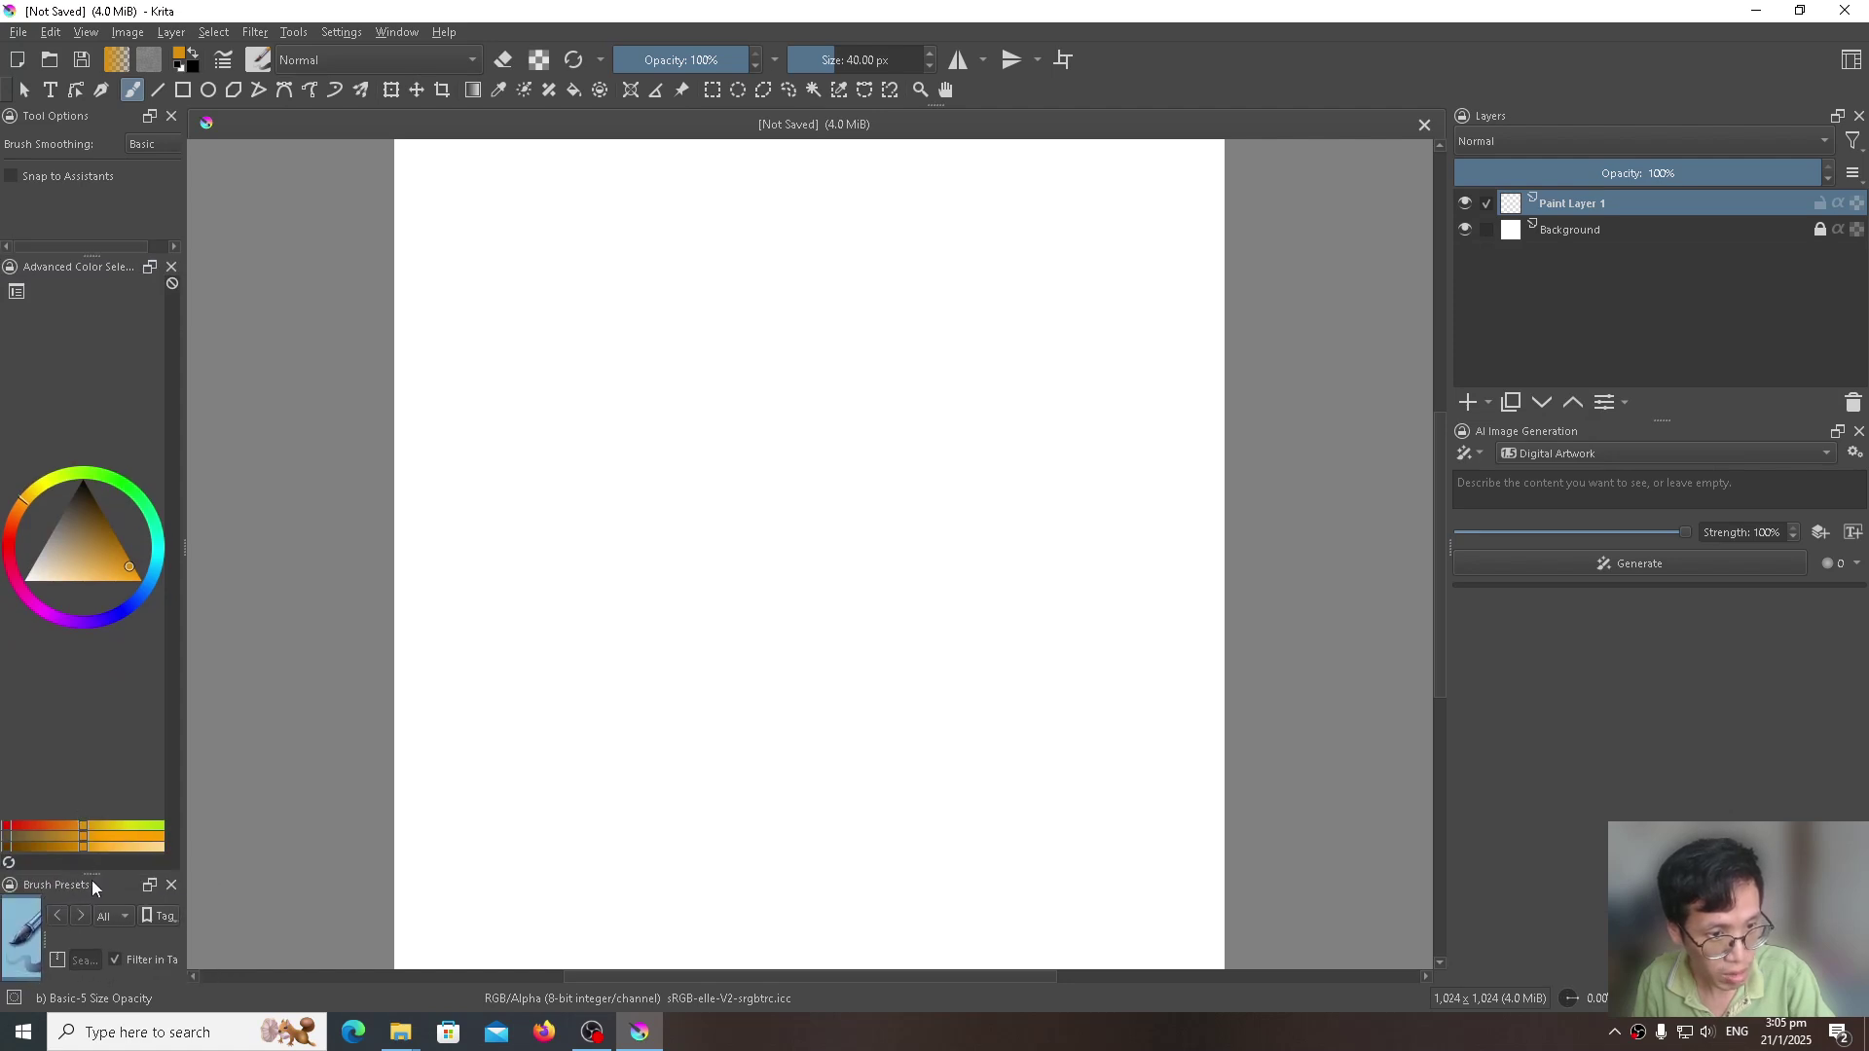
# Step: Enlarge the Brush Presets and Tool Options dockers, and shrink the Layers docker to give AI Image Generation more room
pyautogui.moveTo(89, 874); pyautogui.dragTo(98, 628)
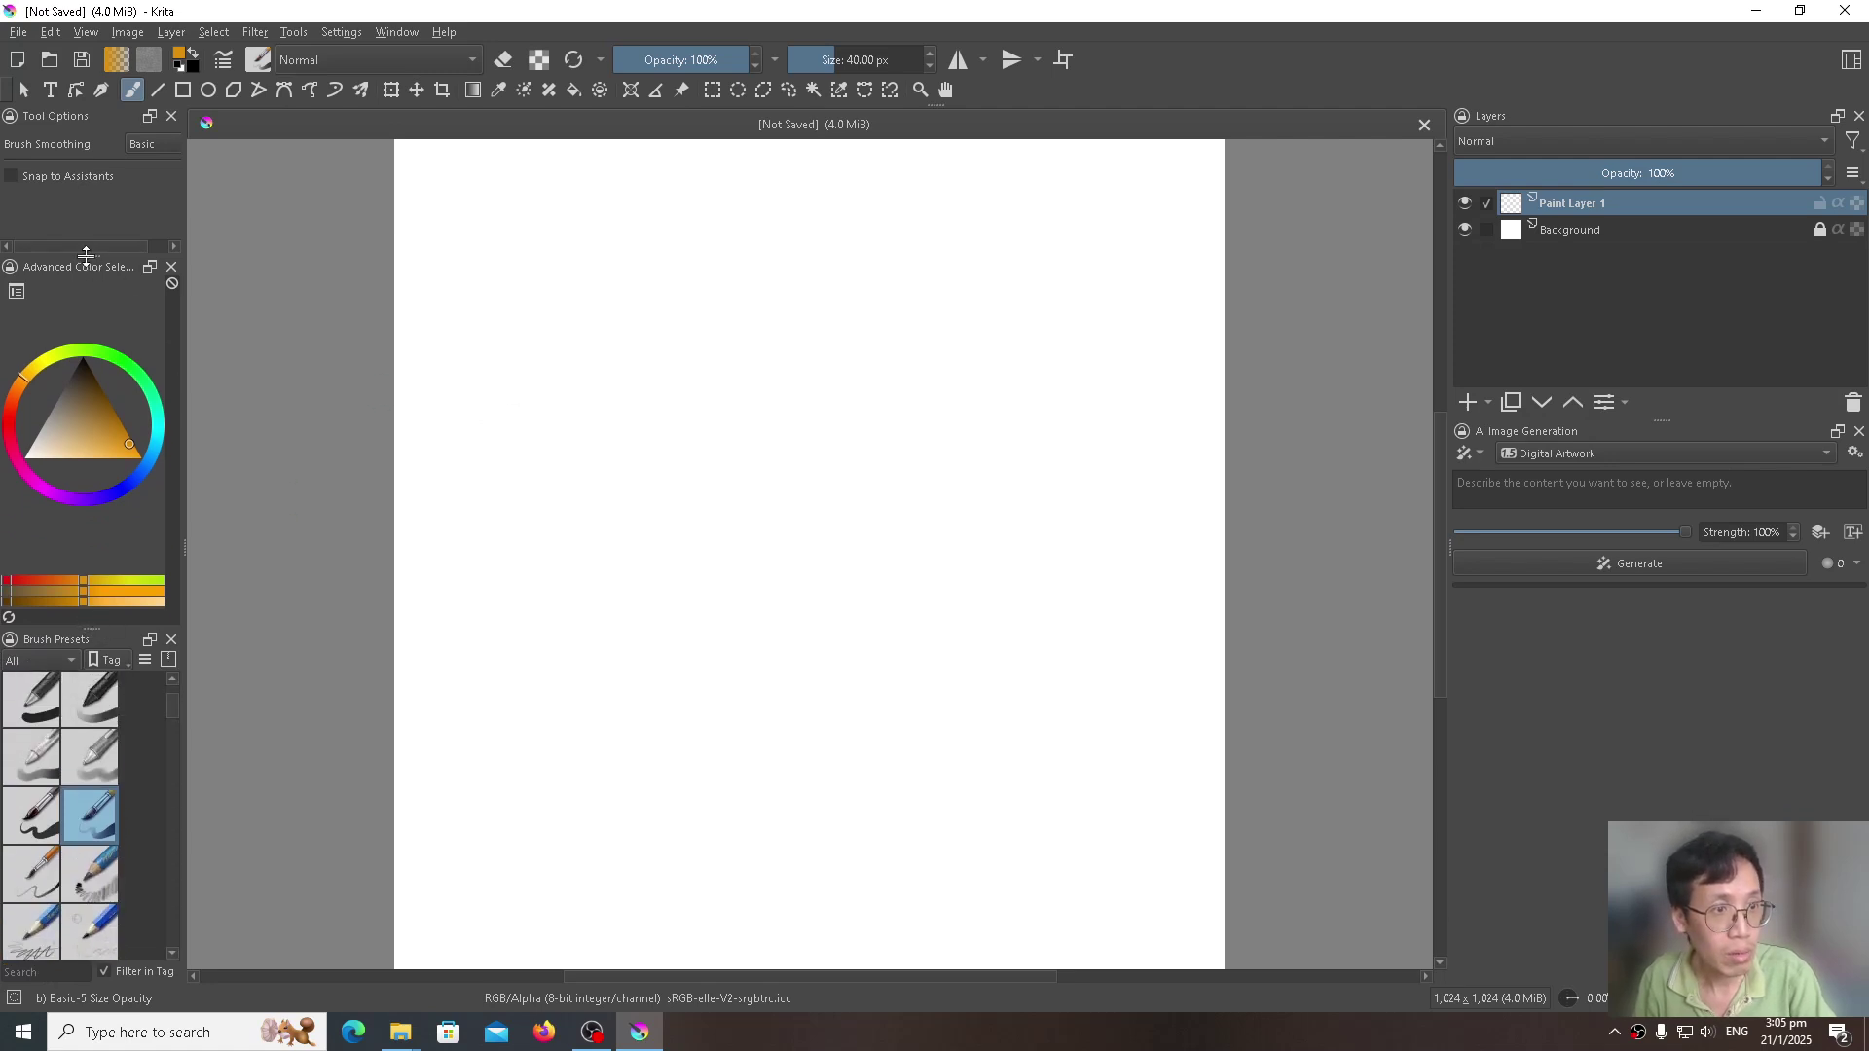
pyautogui.moveTo(87, 257); pyautogui.dragTo(88, 286)
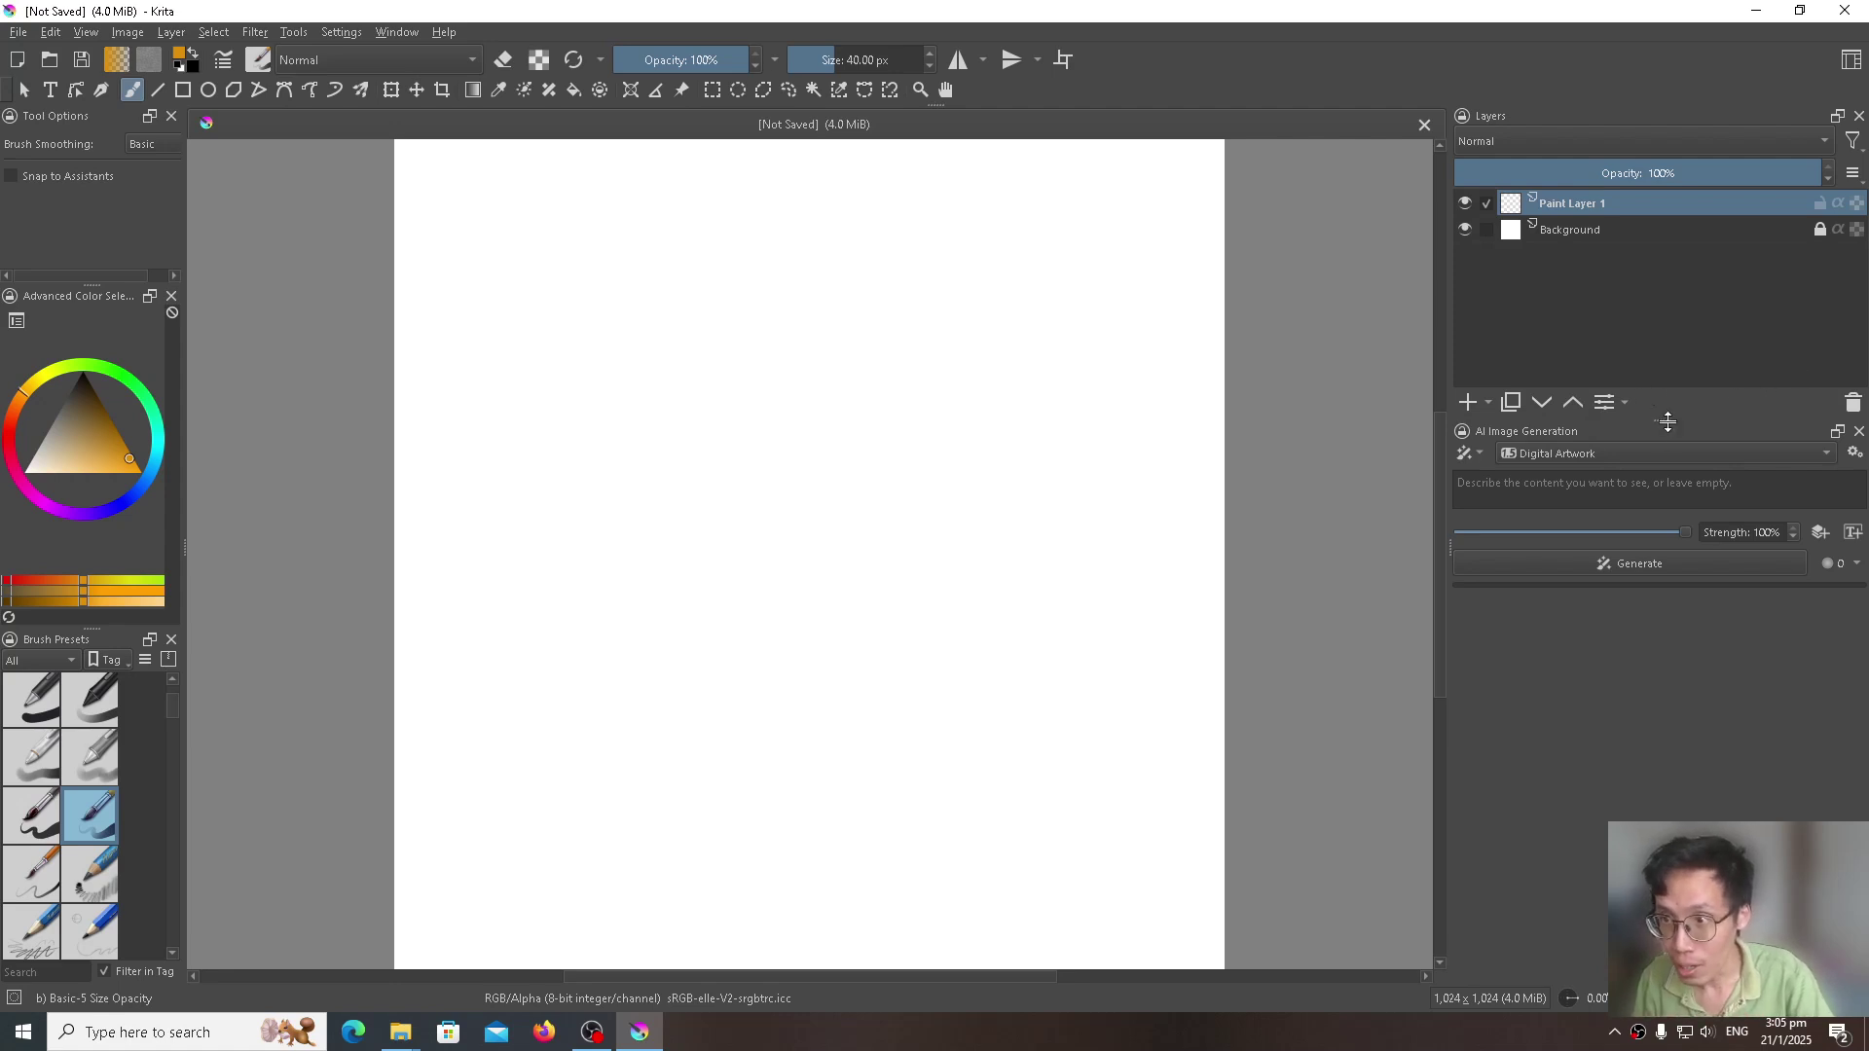
pyautogui.moveTo(1664, 420); pyautogui.dragTo(1678, 336)
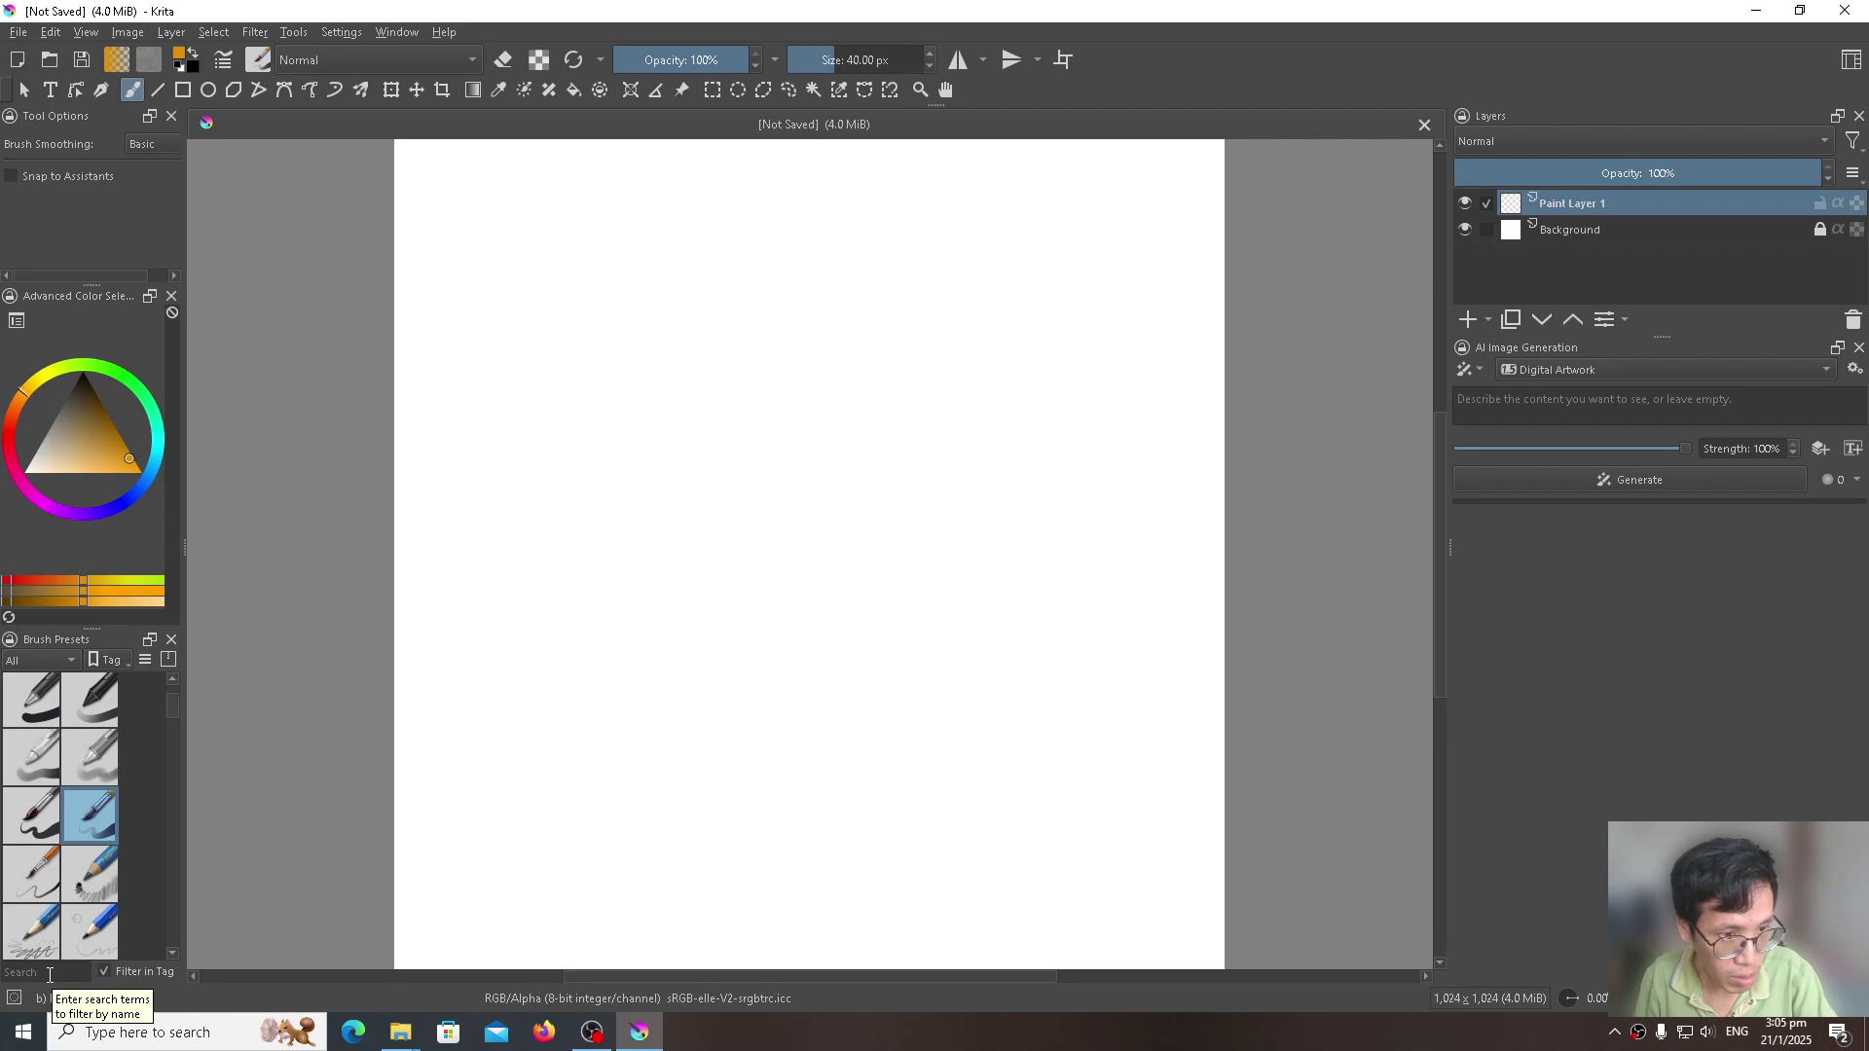
# Step: Create a new brush preset tag named favnew
pyautogui.click(119, 662)
pyautogui.write('fac')
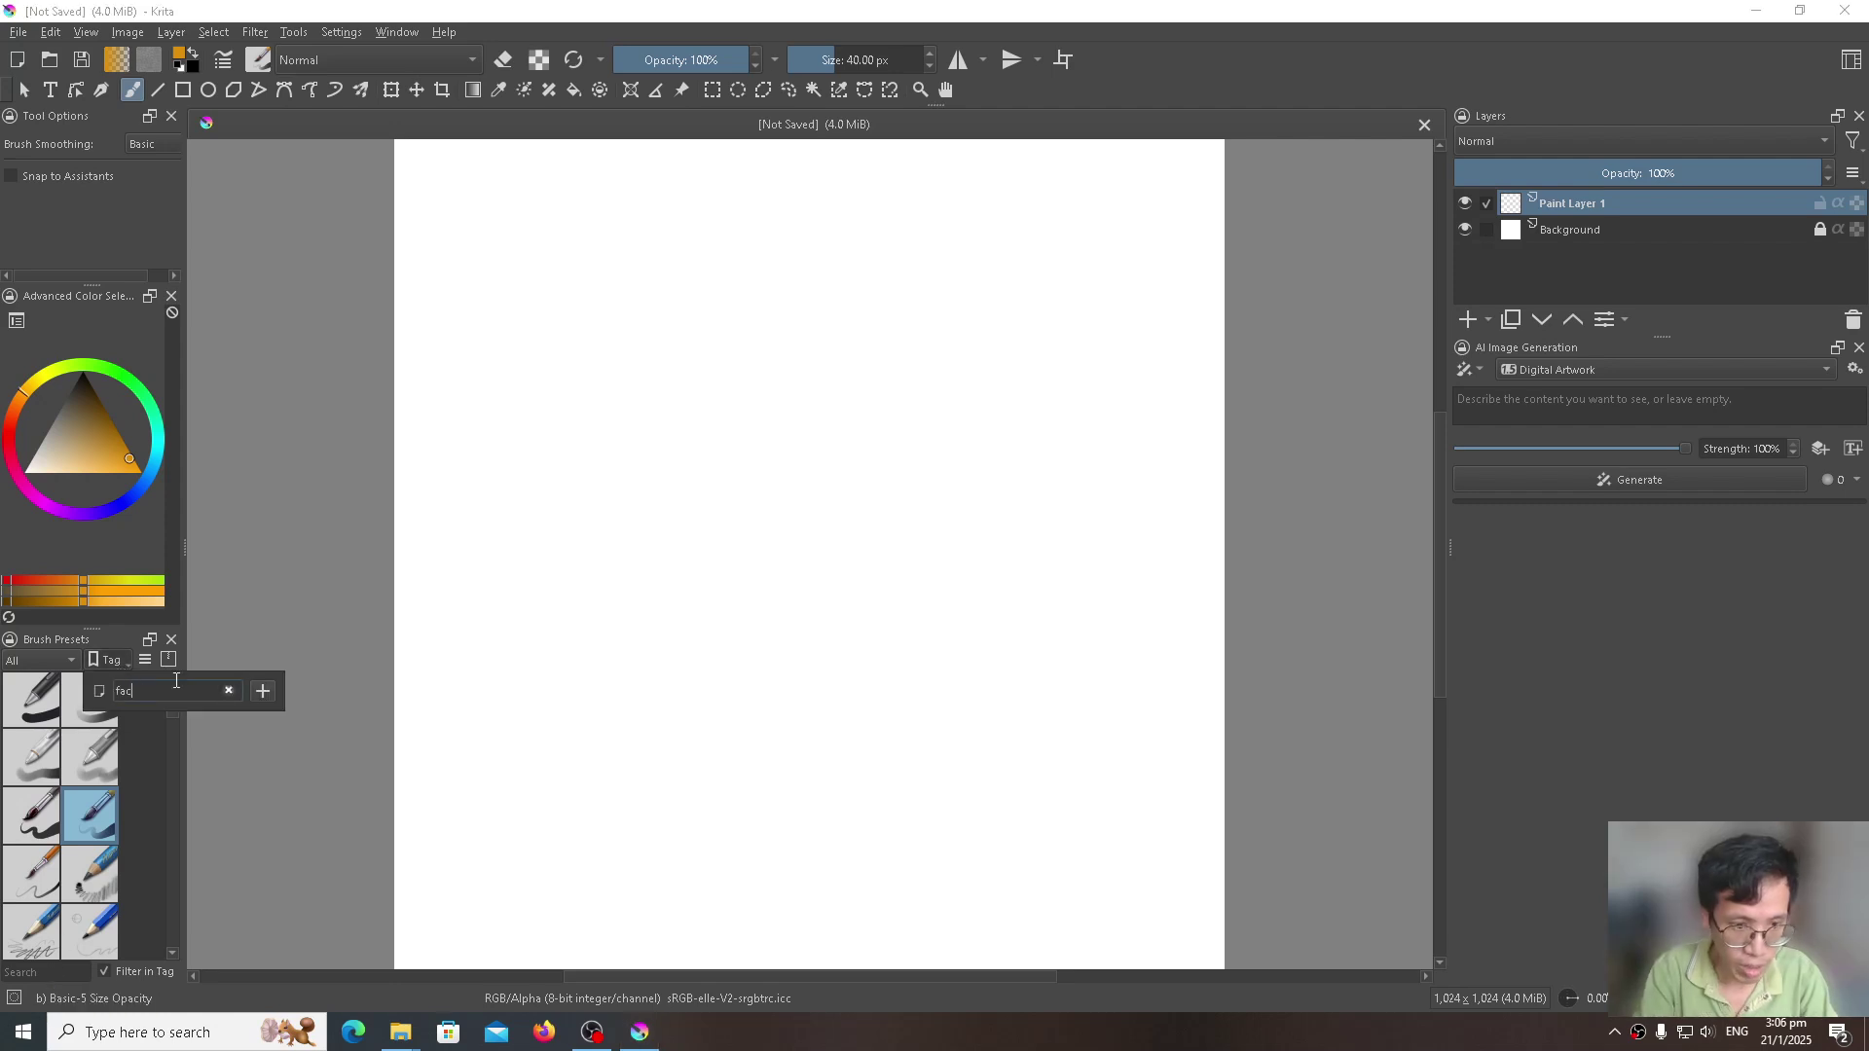
pyautogui.write('vnew')
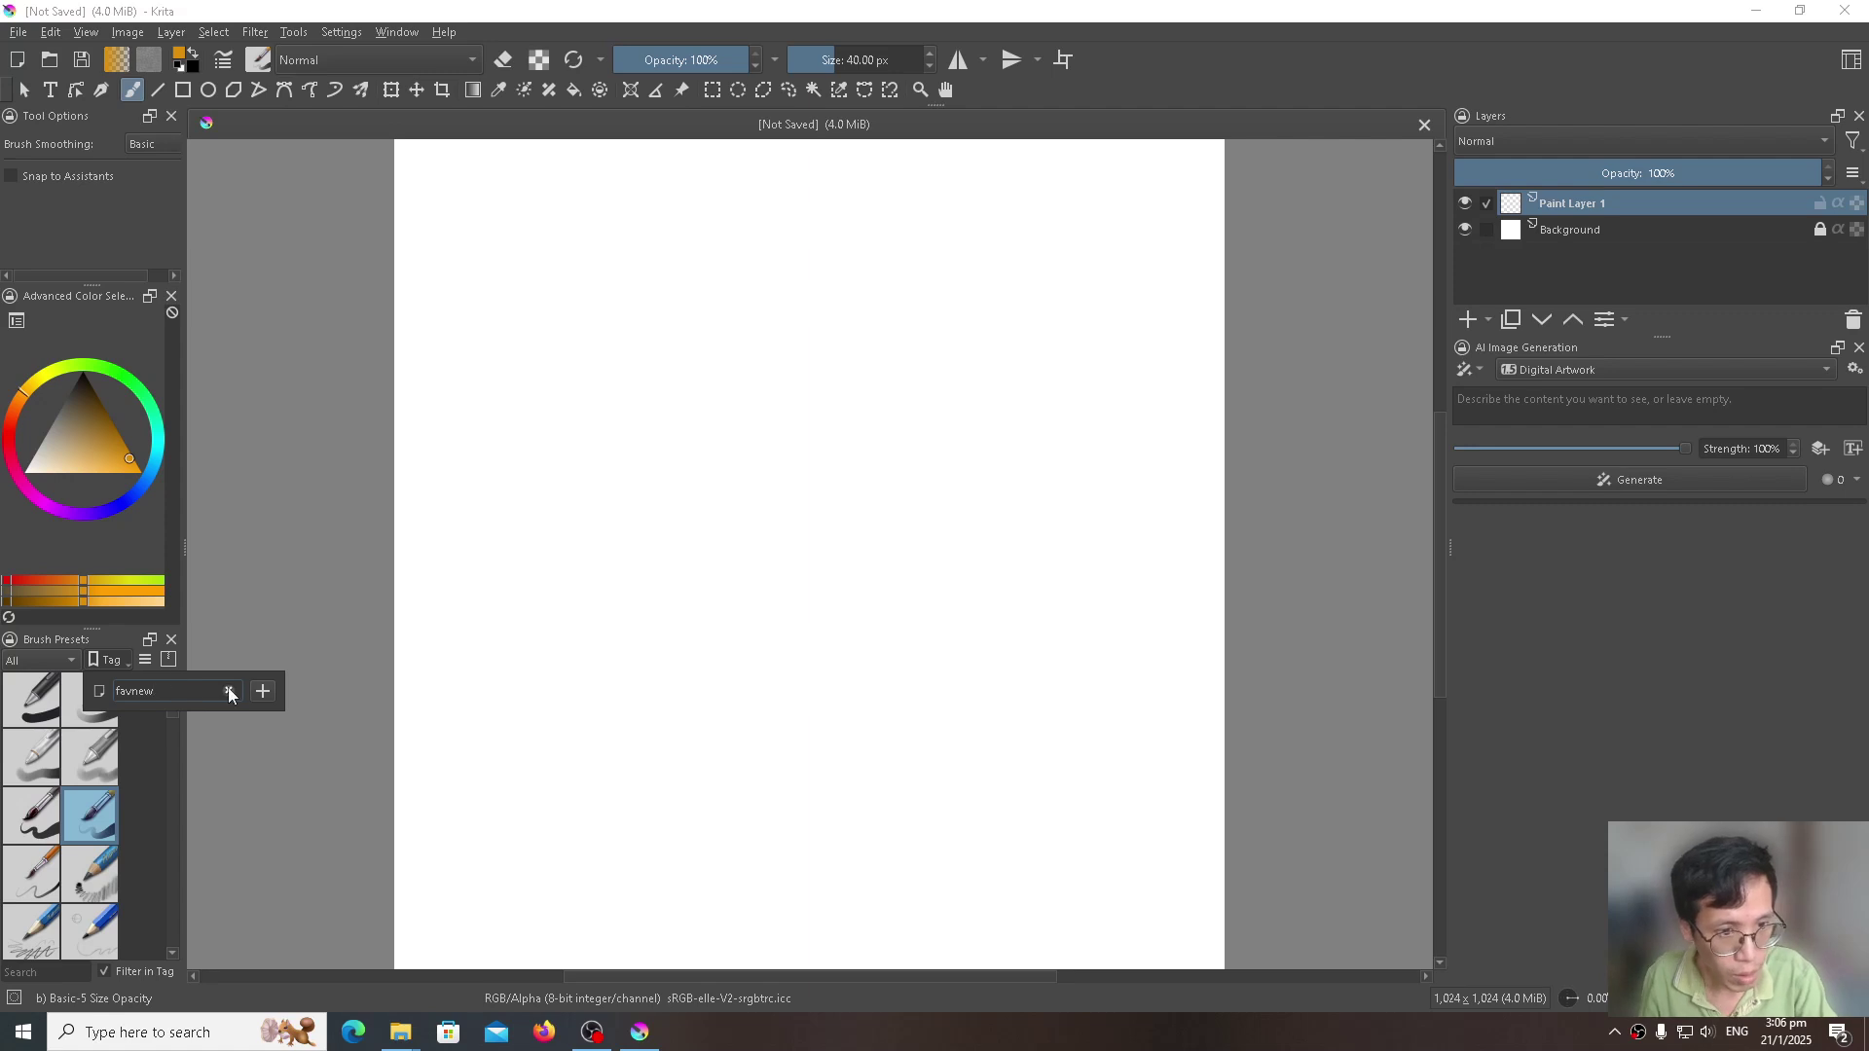
pyautogui.click(271, 693)
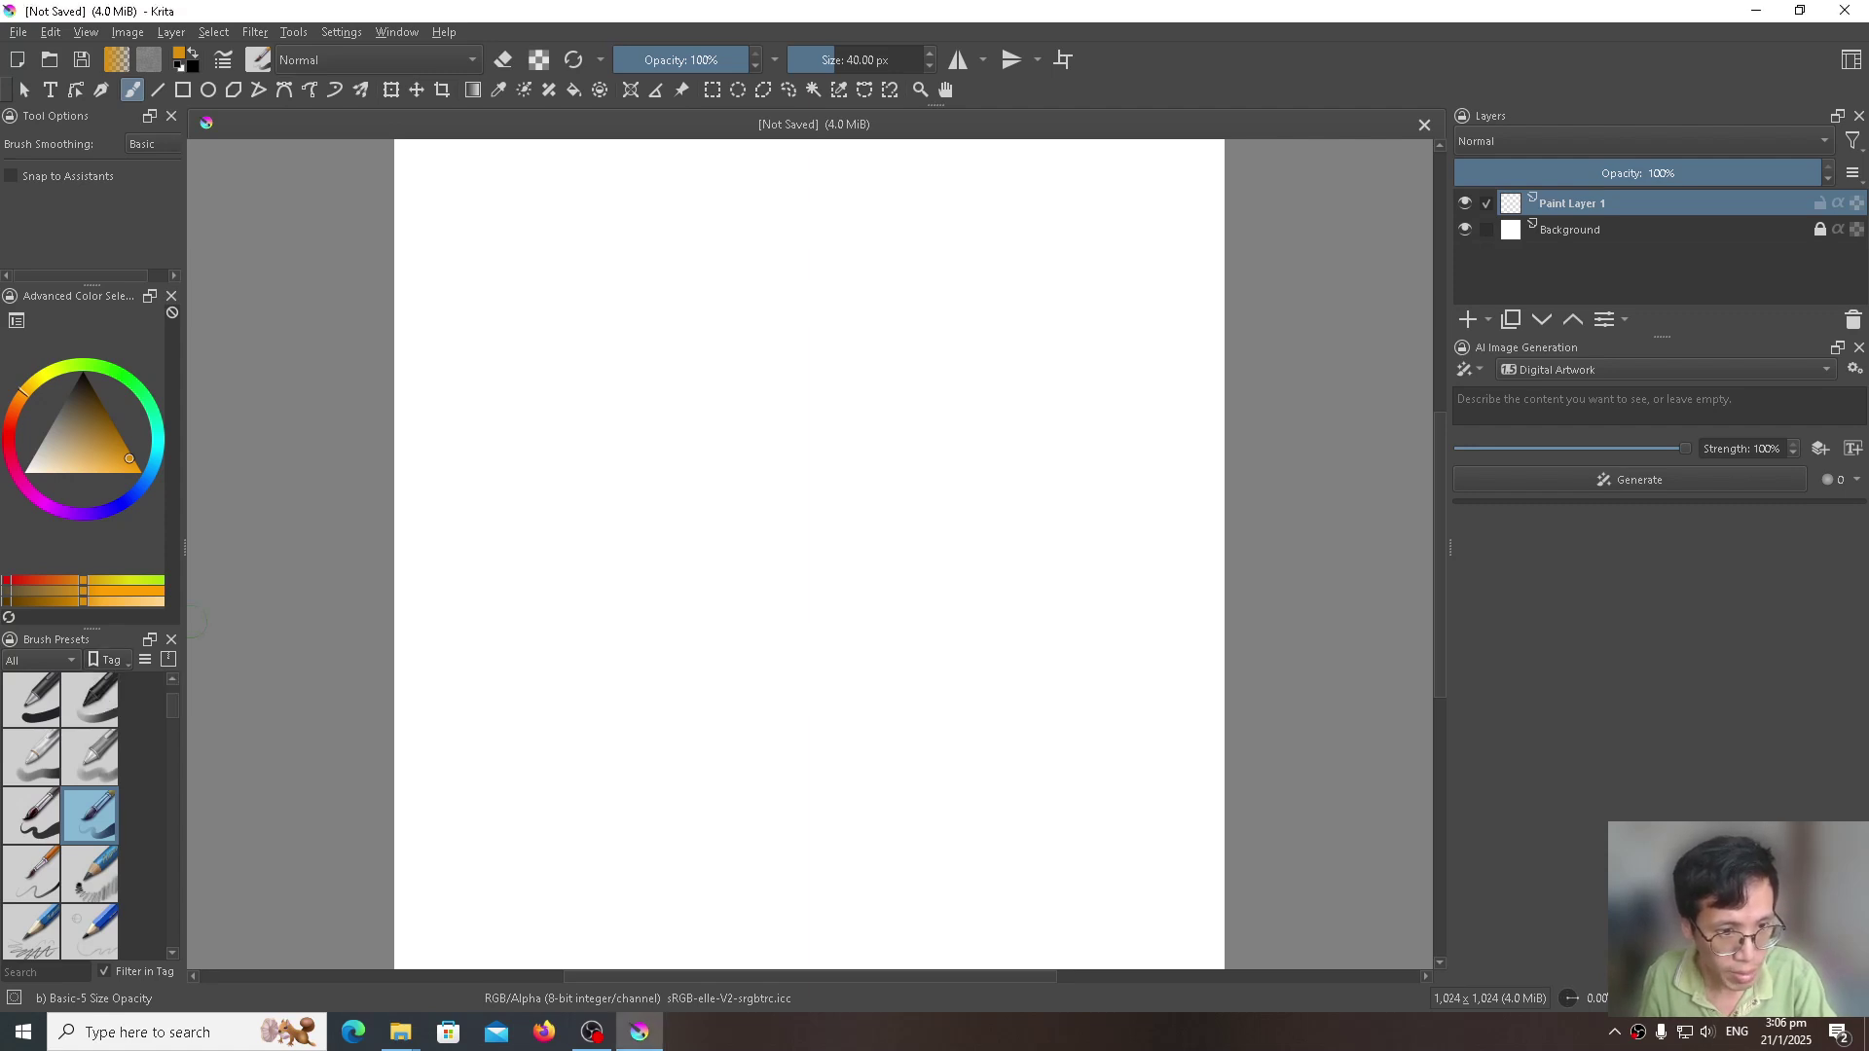
# Step: Search the brush presets for "basic" and assign the b) Basic-5 Size Opacity brush to the favnew tag
pyautogui.scroll(2, 66, 710)
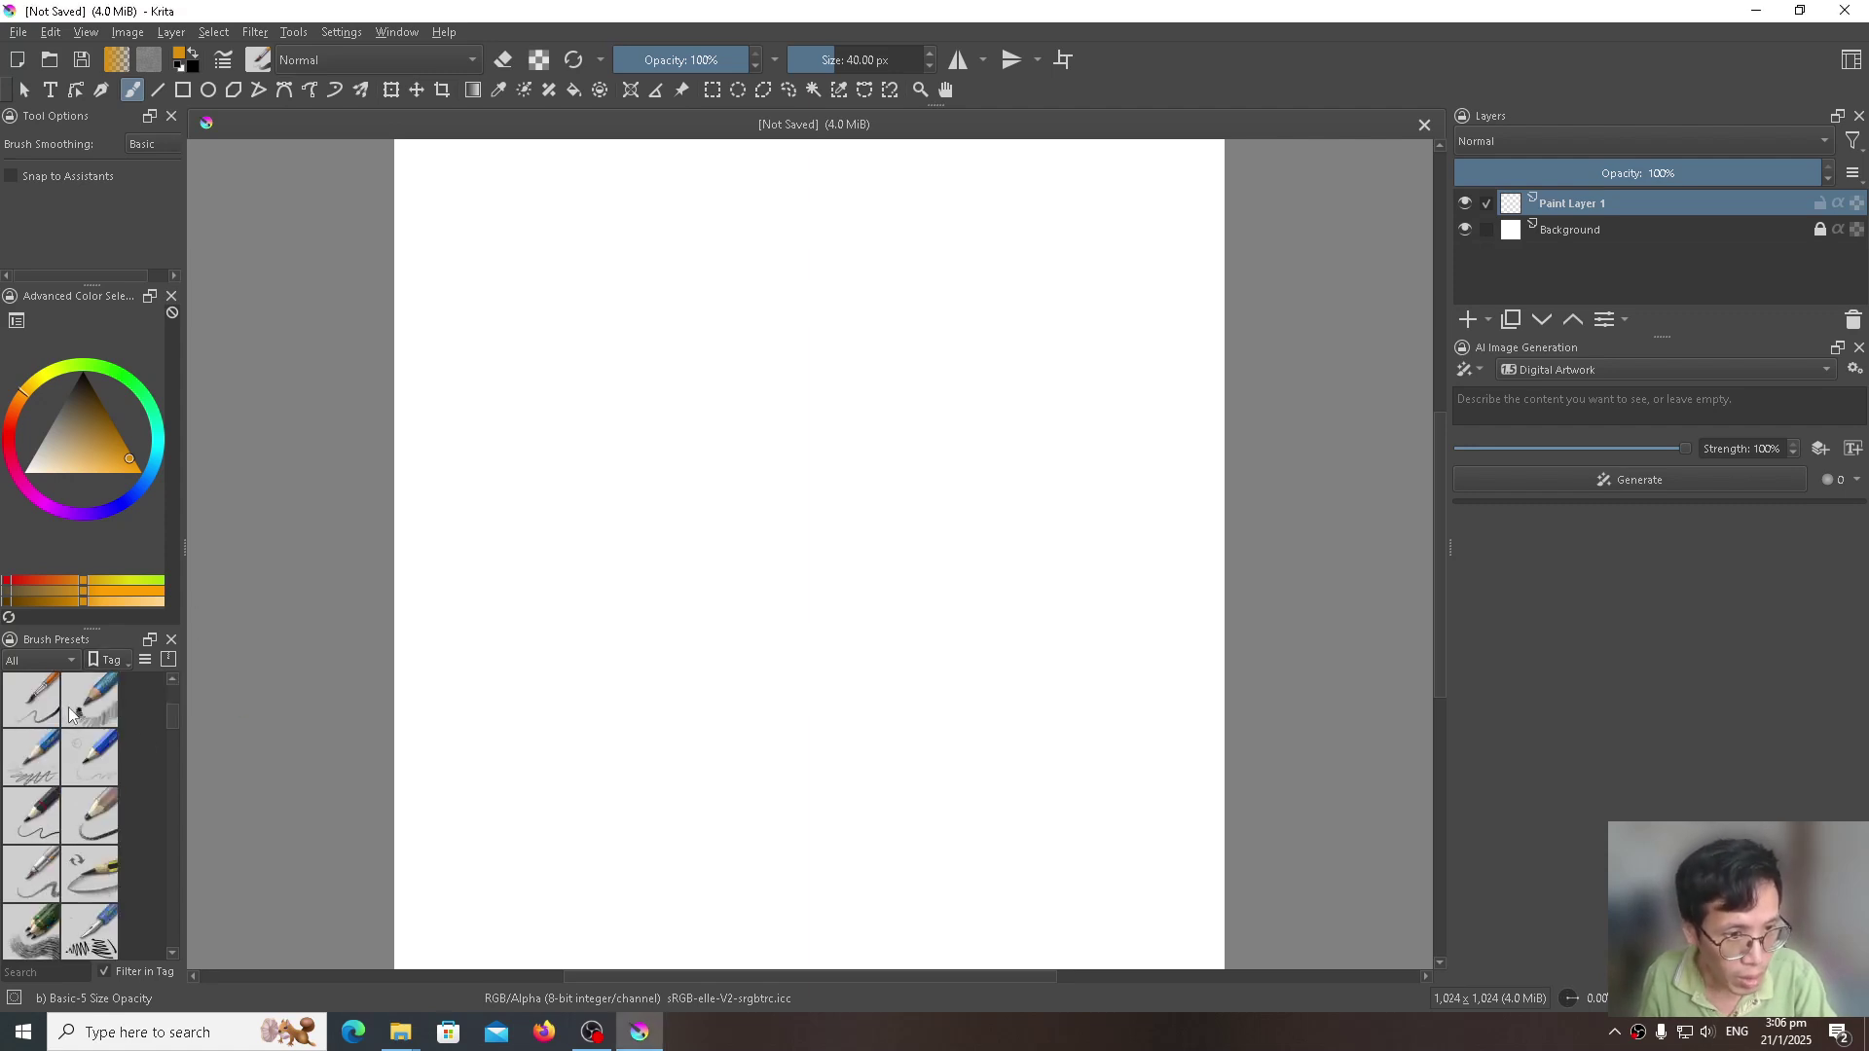
pyautogui.click(25, 970)
pyautogui.write('basic')
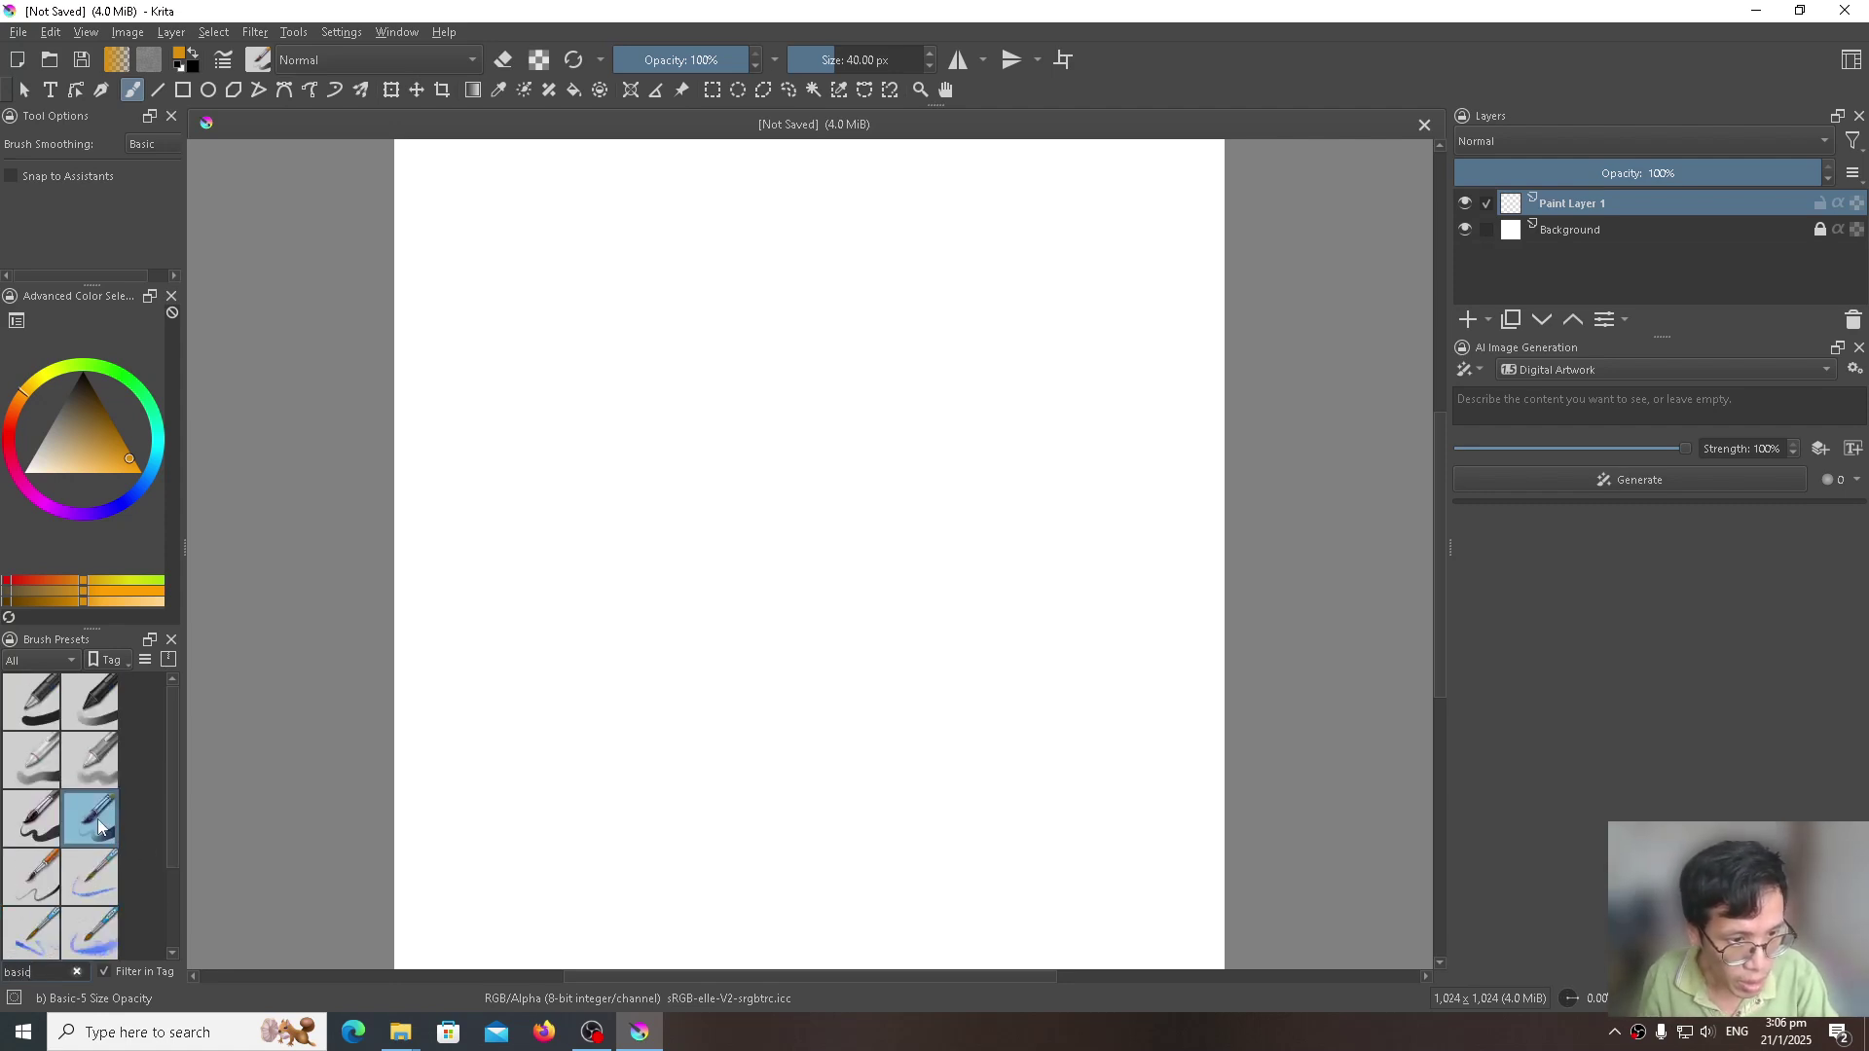
pyautogui.moveTo(97, 826)
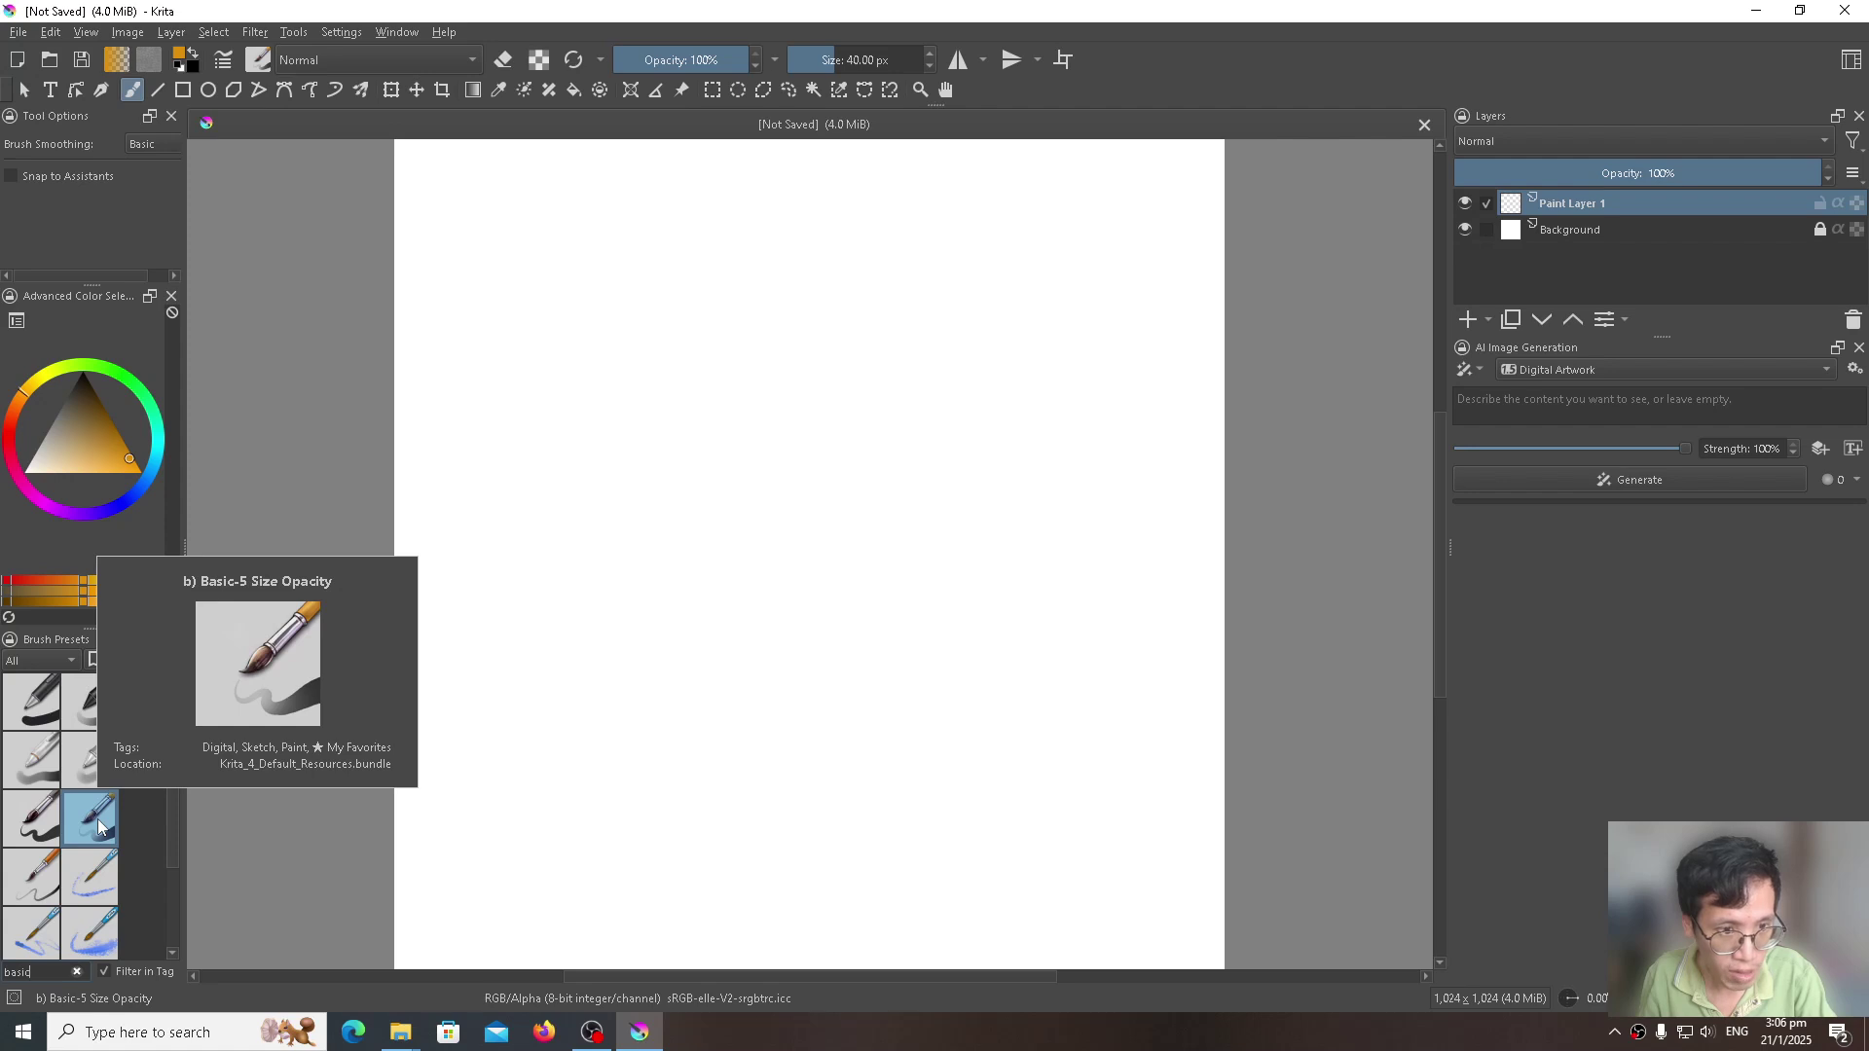
pyautogui.rightClick(97, 819)
pyautogui.moveTo(292, 853)
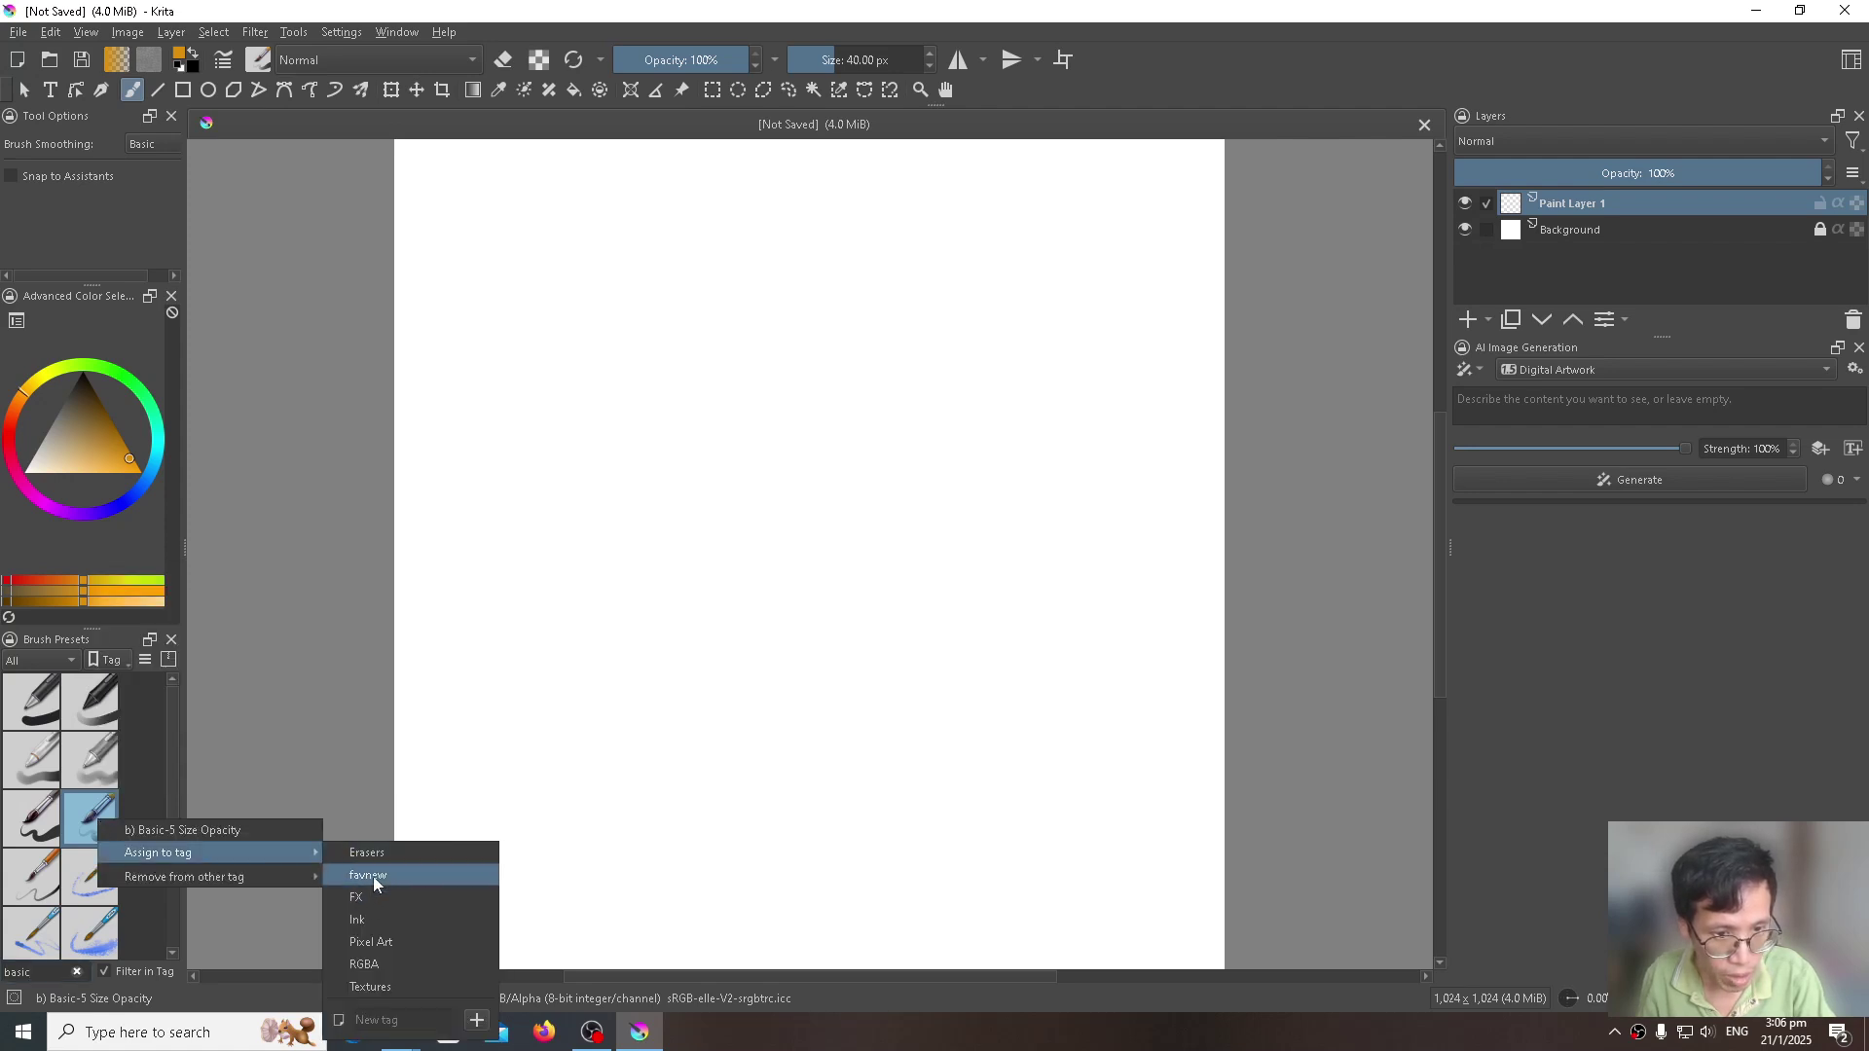
pyautogui.click(372, 876)
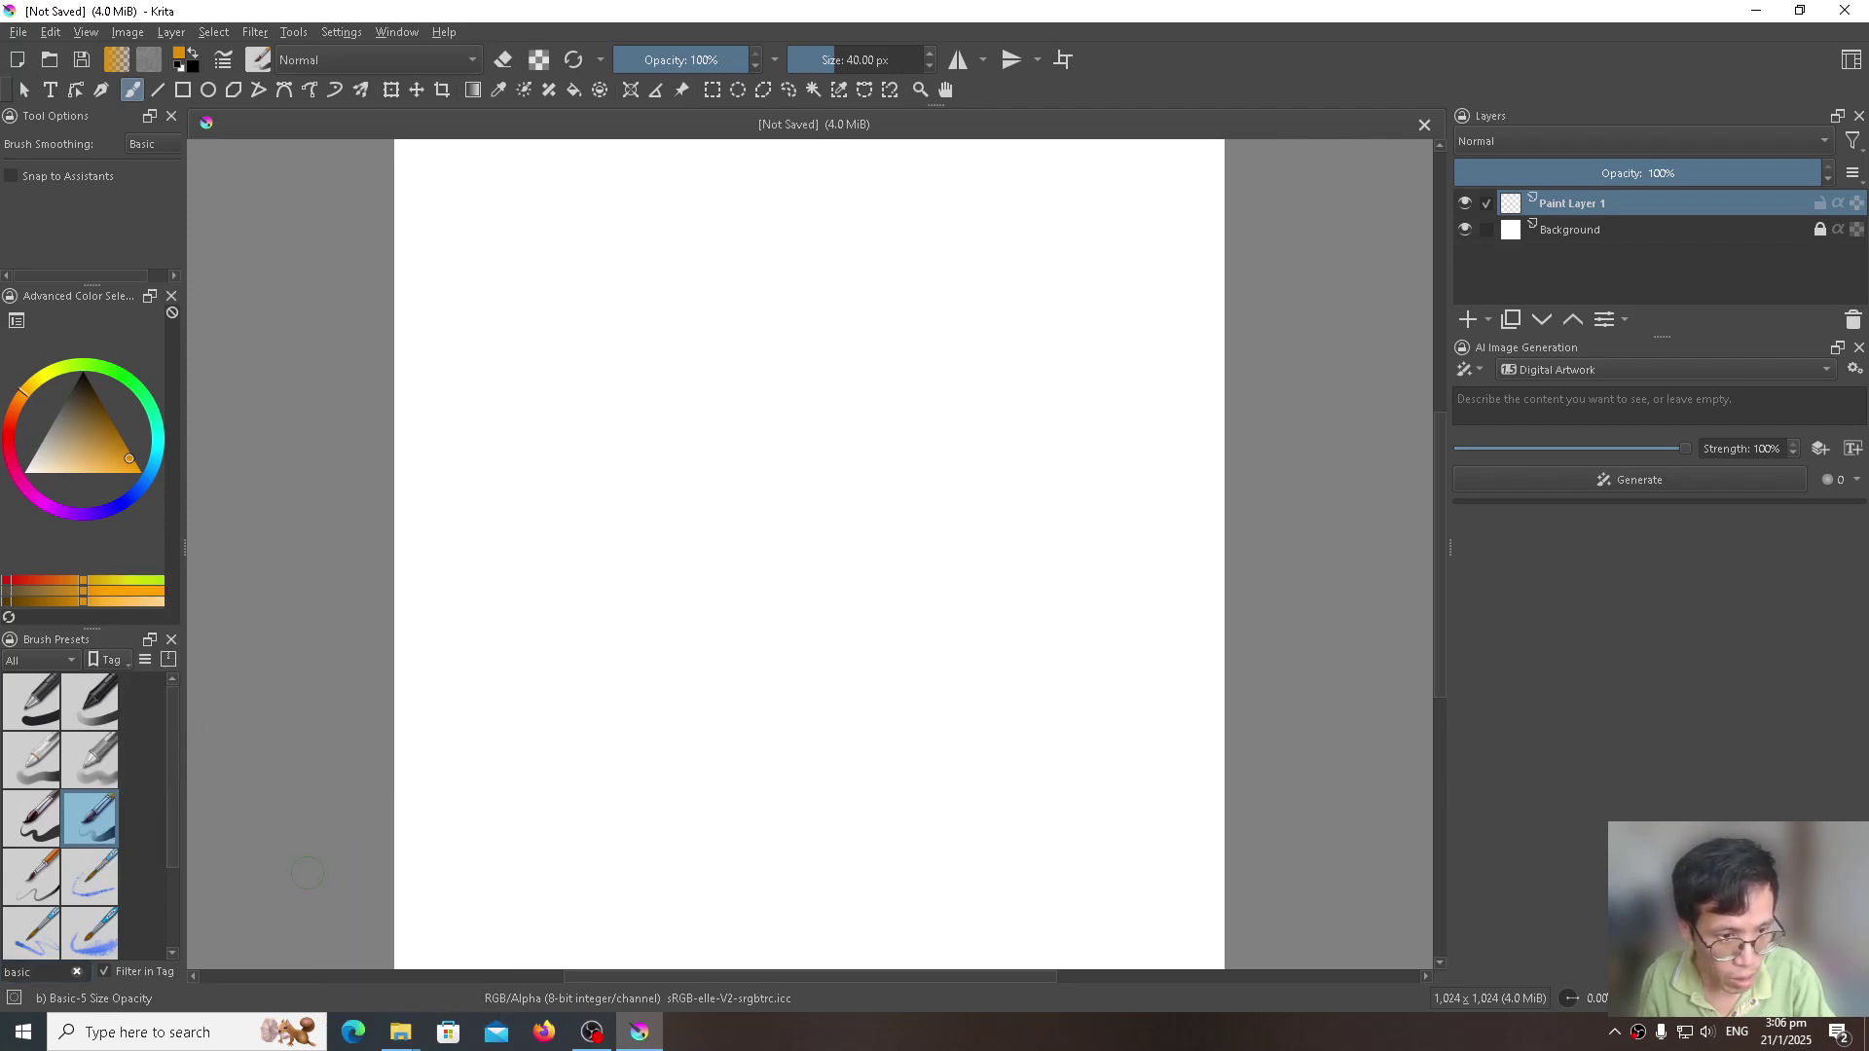
# Step: Find the b) Airbrush Soft brush by searching "air", assign it to the favnew tag, and filter the brush presets by favnew
pyautogui.doubleClick(44, 969)
pyautogui.write('air')
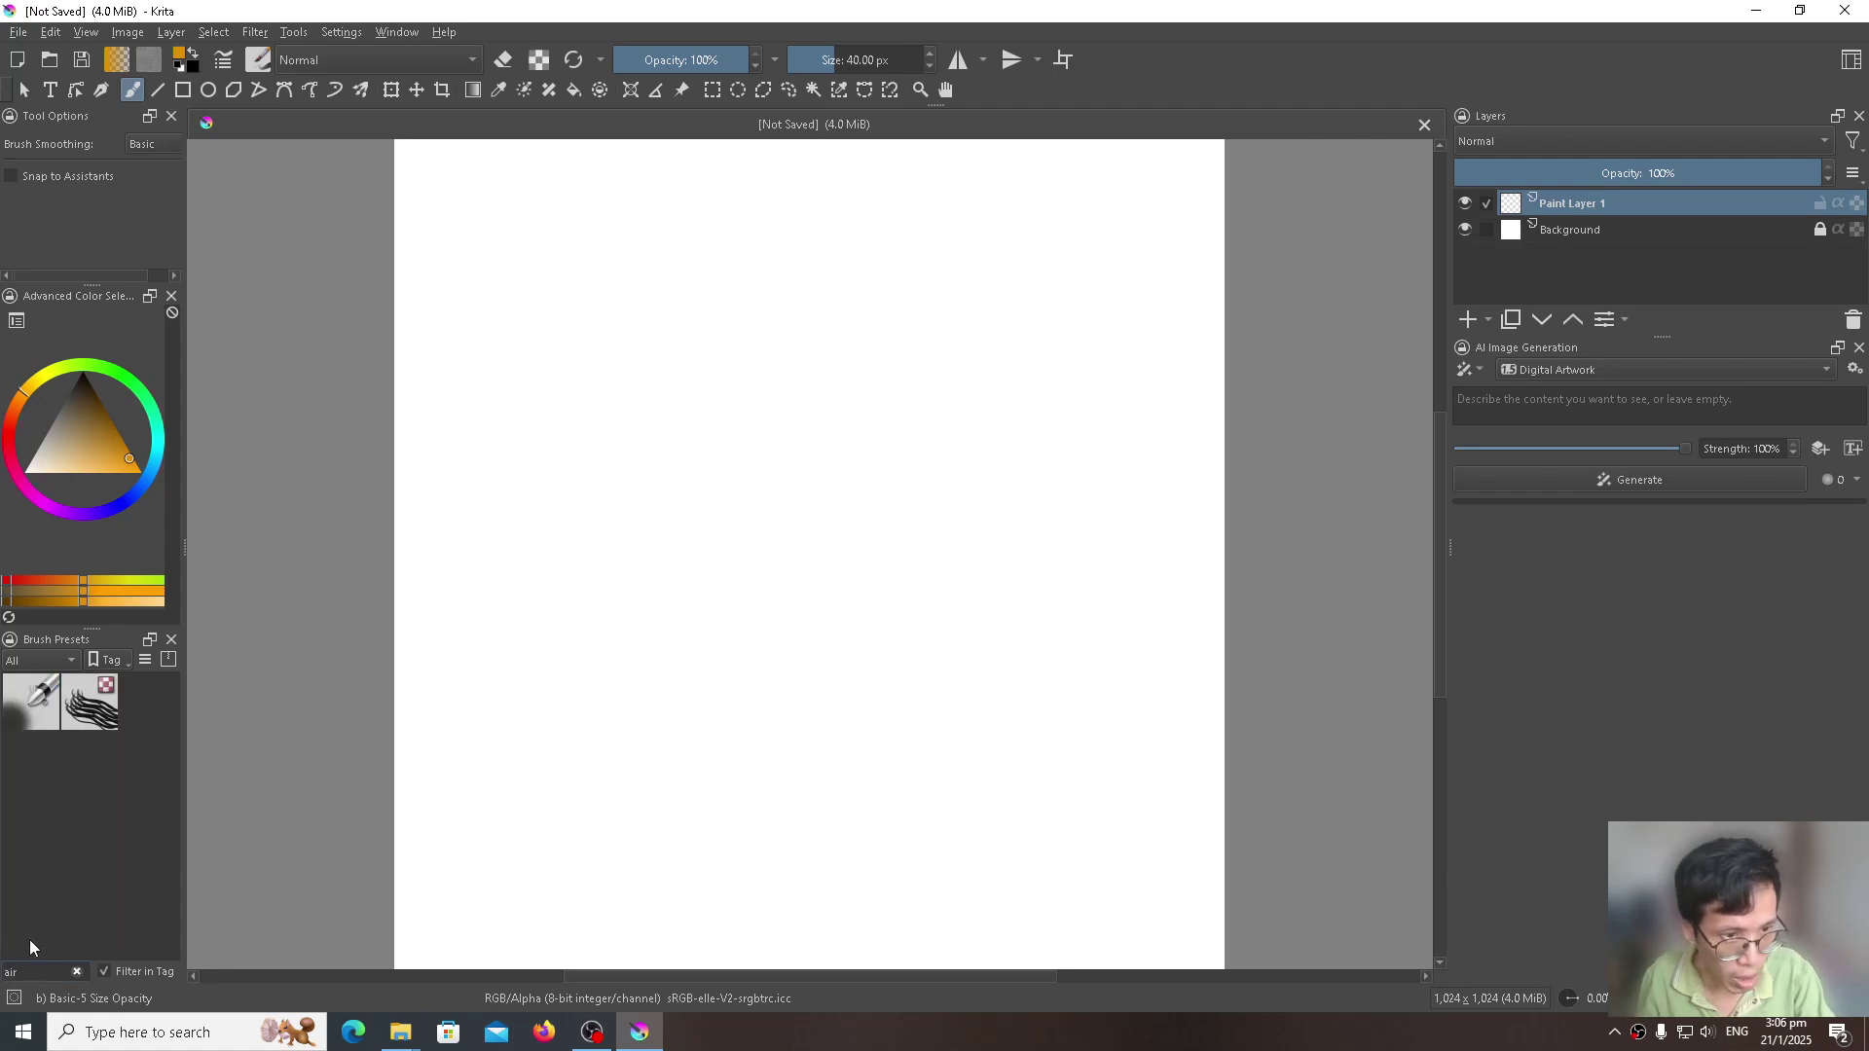
pyautogui.rightClick(33, 722)
pyautogui.moveTo(133, 759)
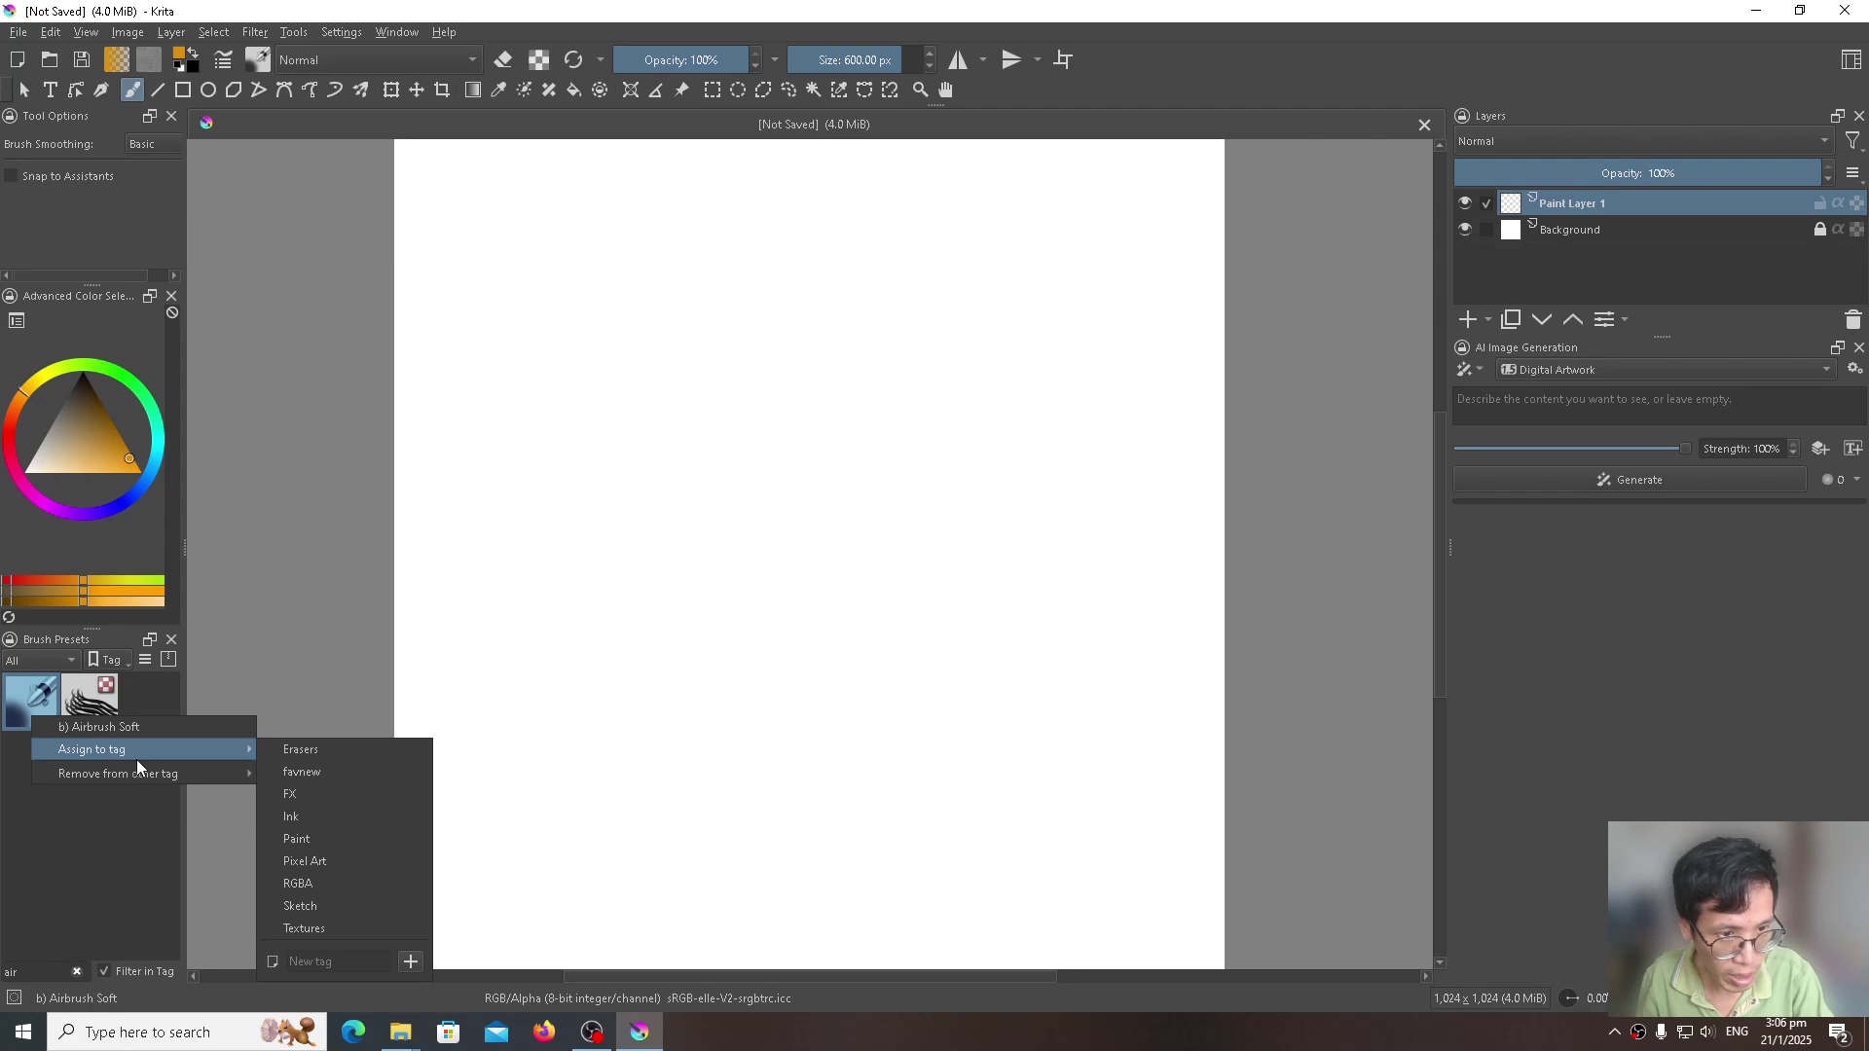
pyautogui.click(304, 789)
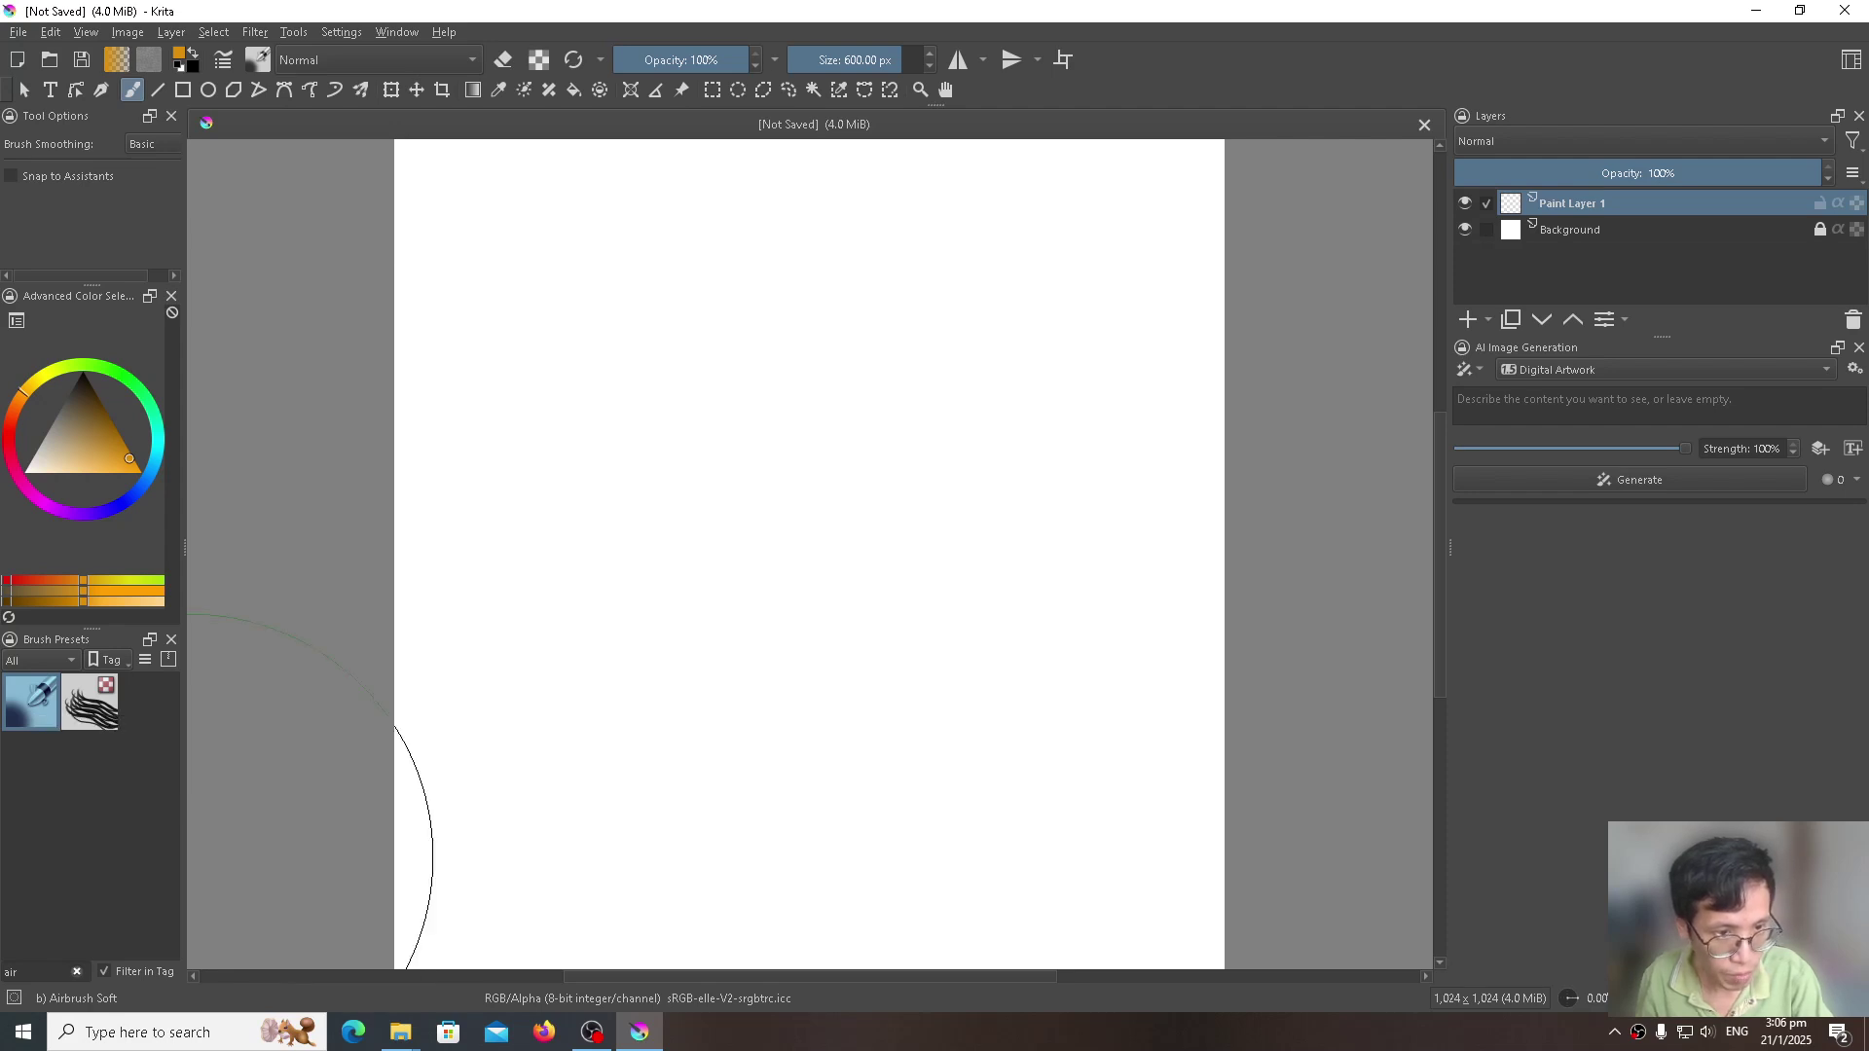
pyautogui.click(42, 664)
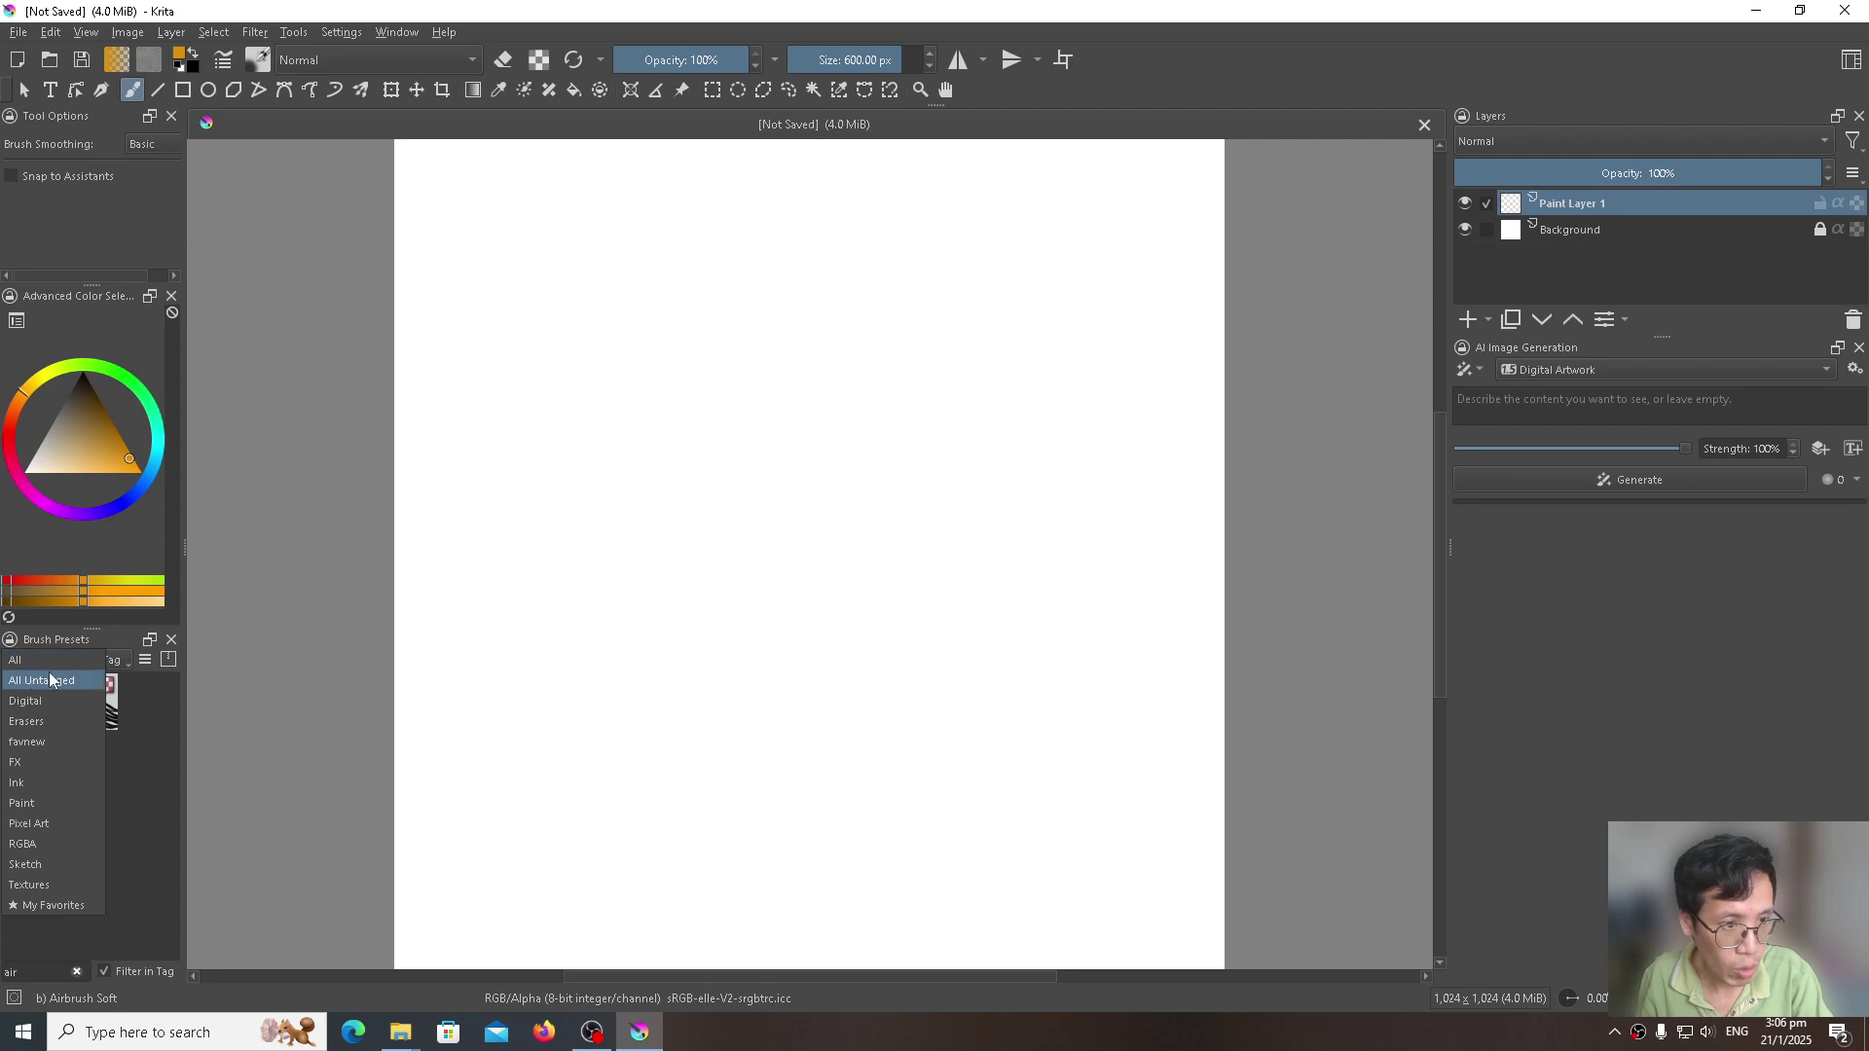
pyautogui.click(45, 744)
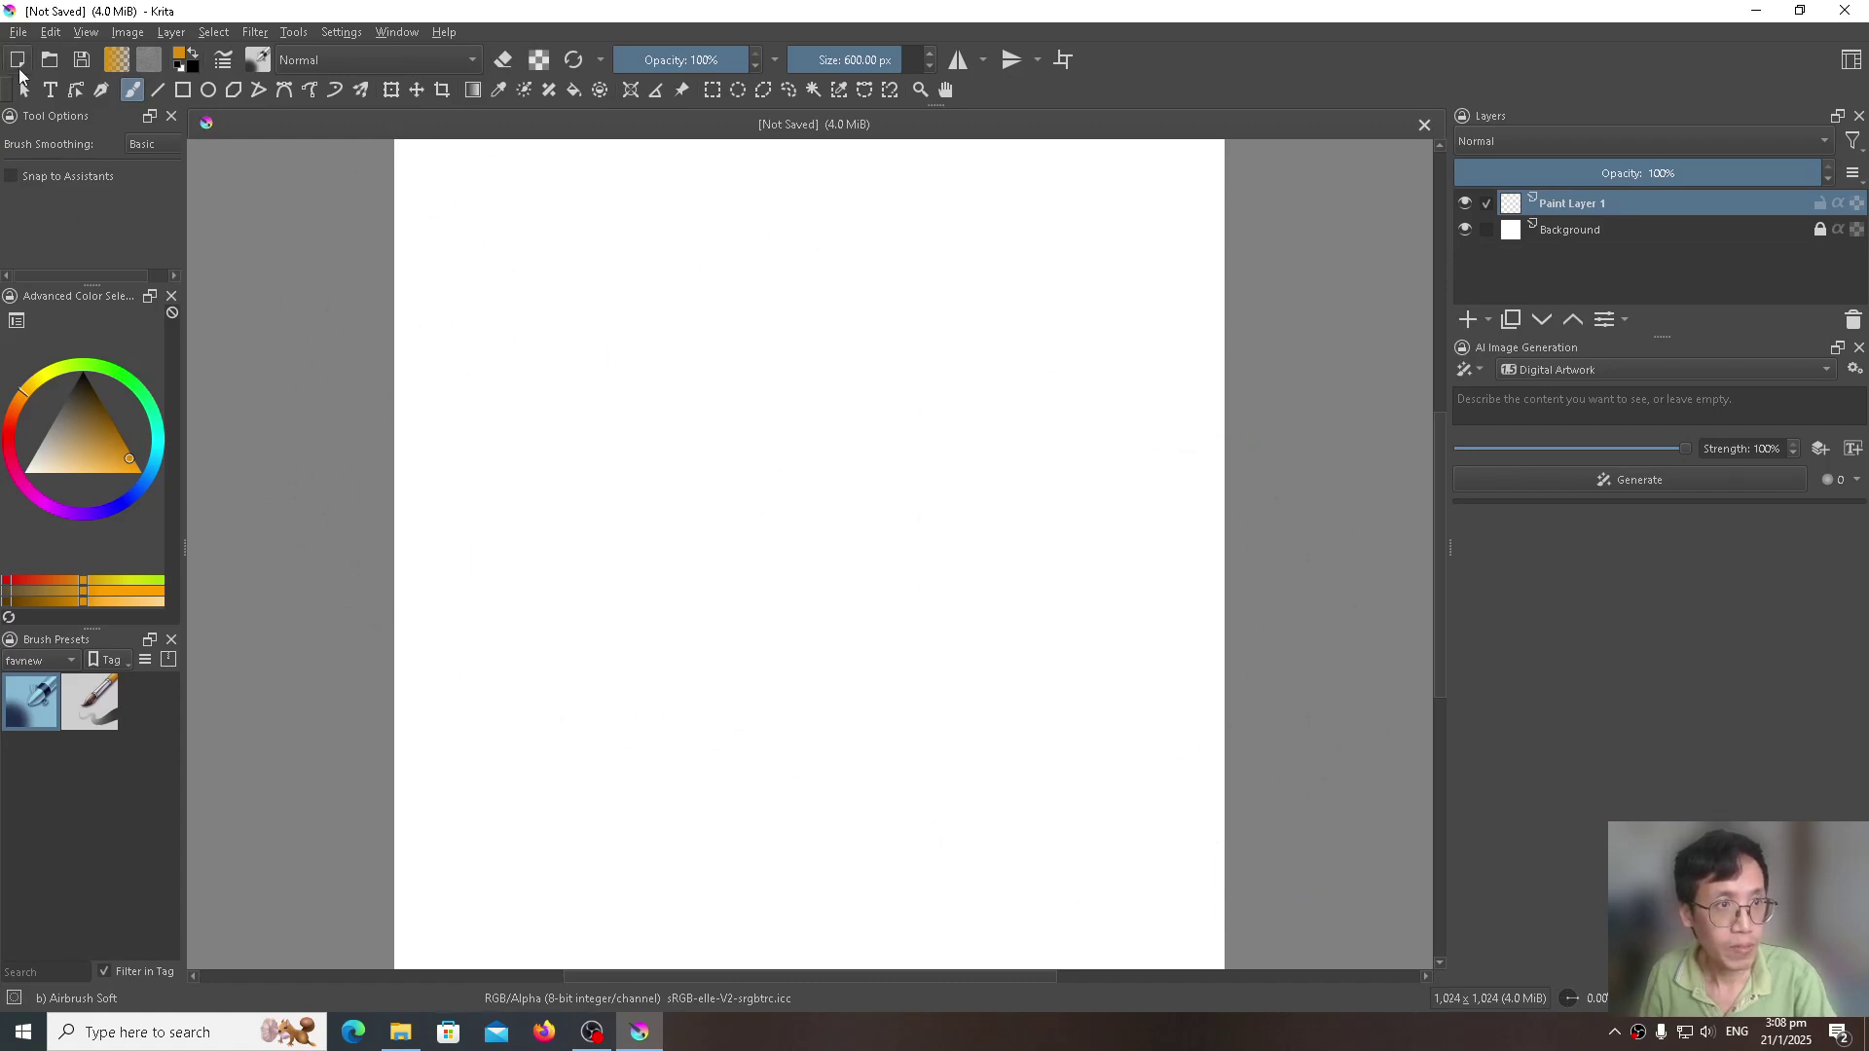
# Step: Open kitten_02.jpg from the Pictures folder and reduce the brush size to about 41 px
pyautogui.click(19, 35)
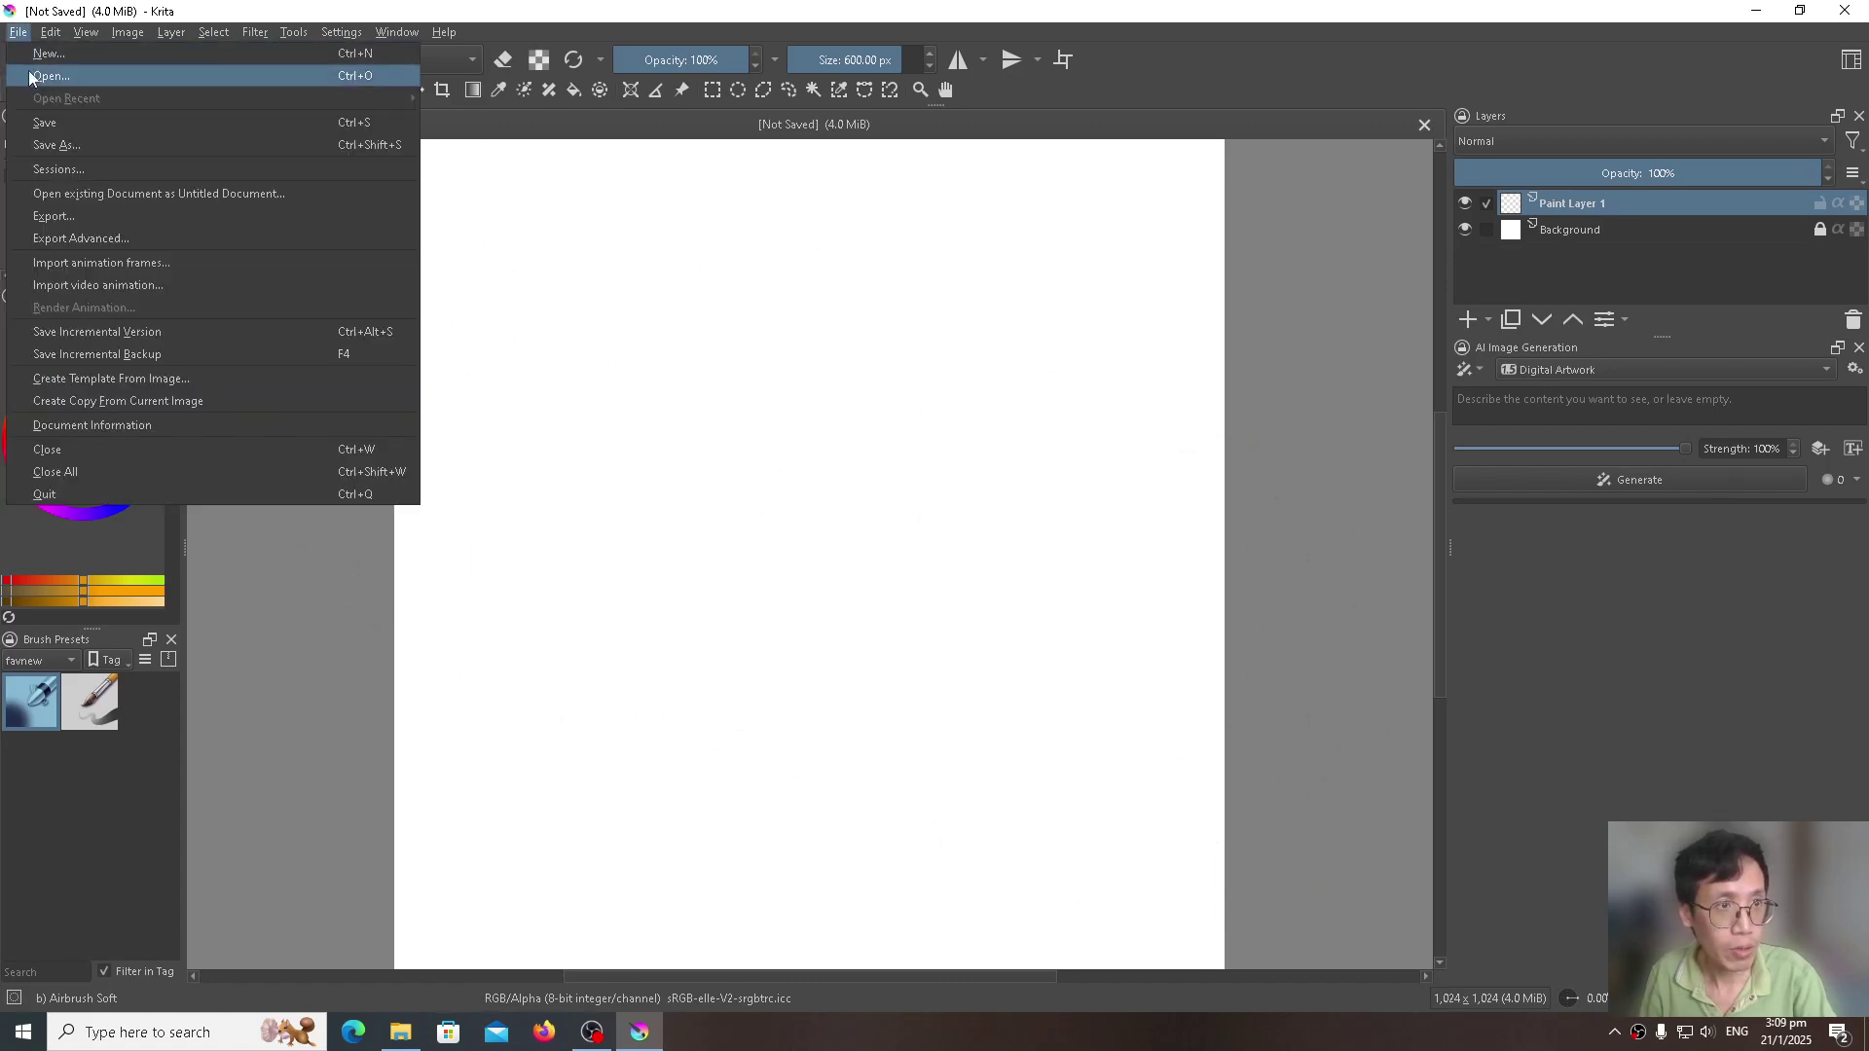
pyautogui.click(30, 78)
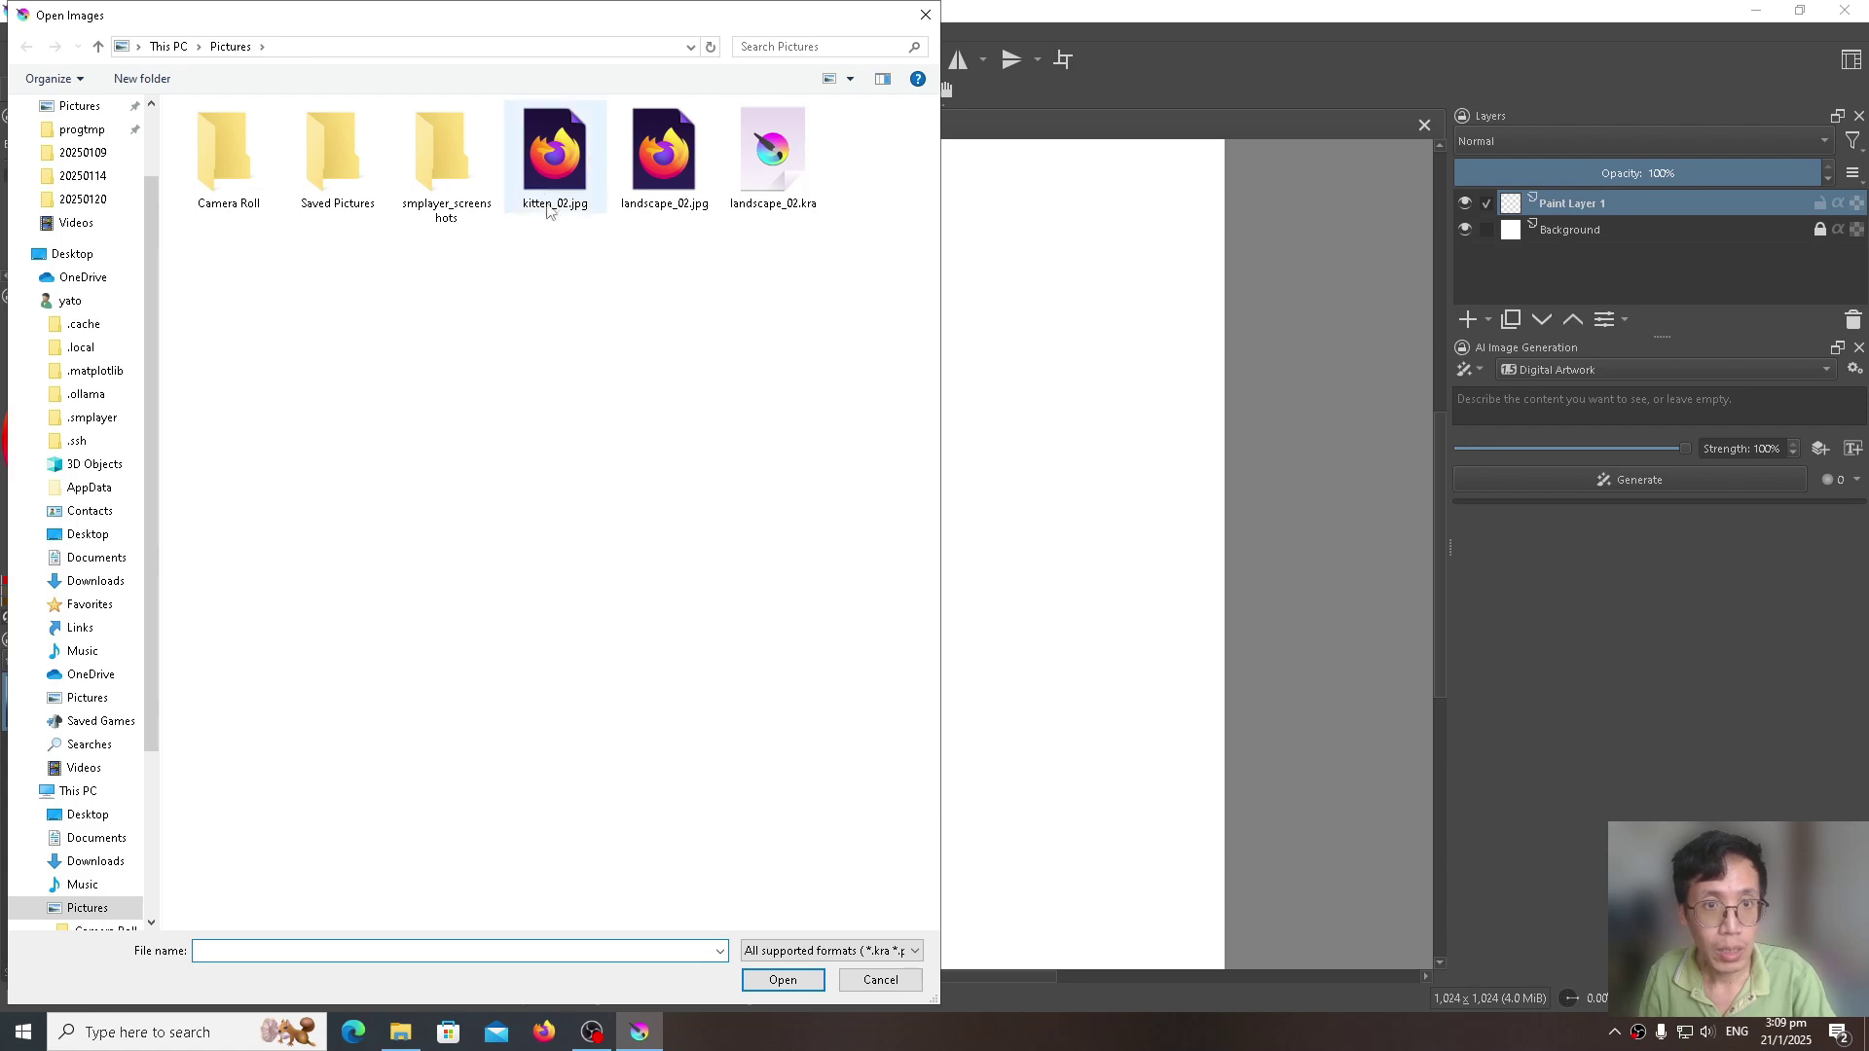
pyautogui.click(542, 199)
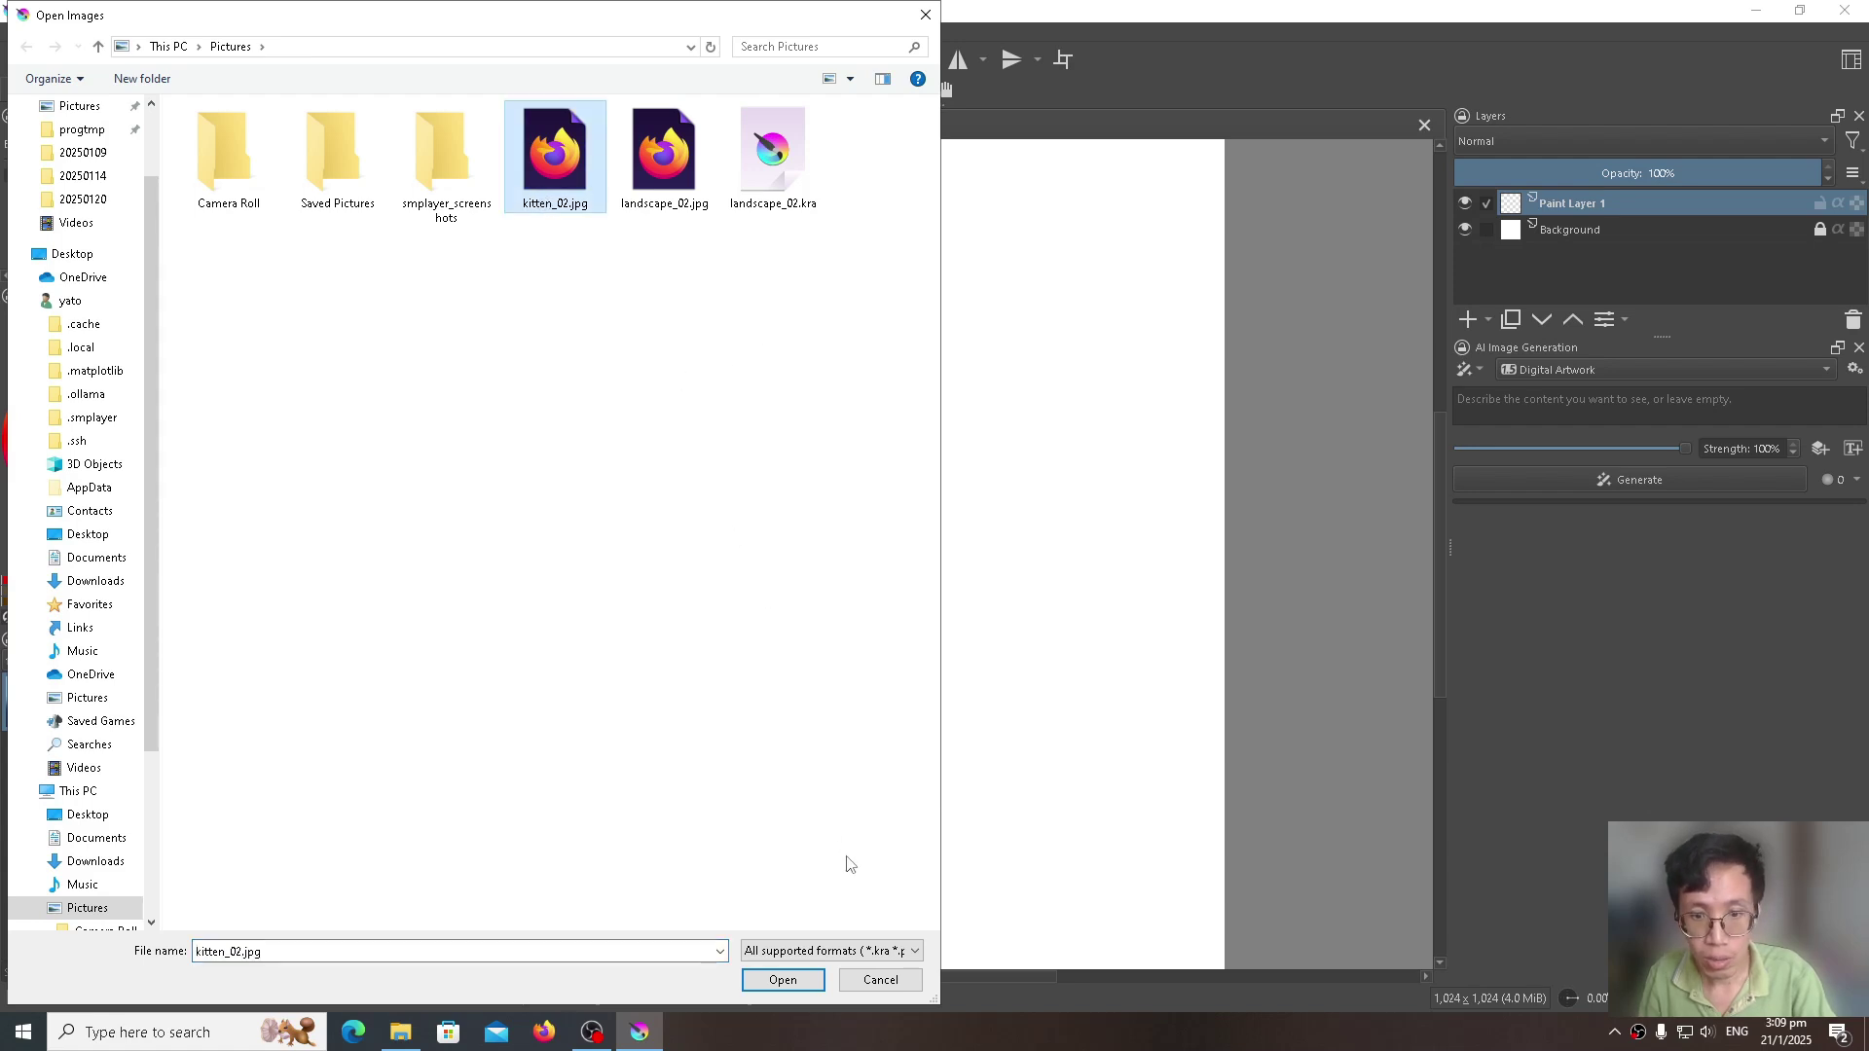
pyautogui.click(784, 980)
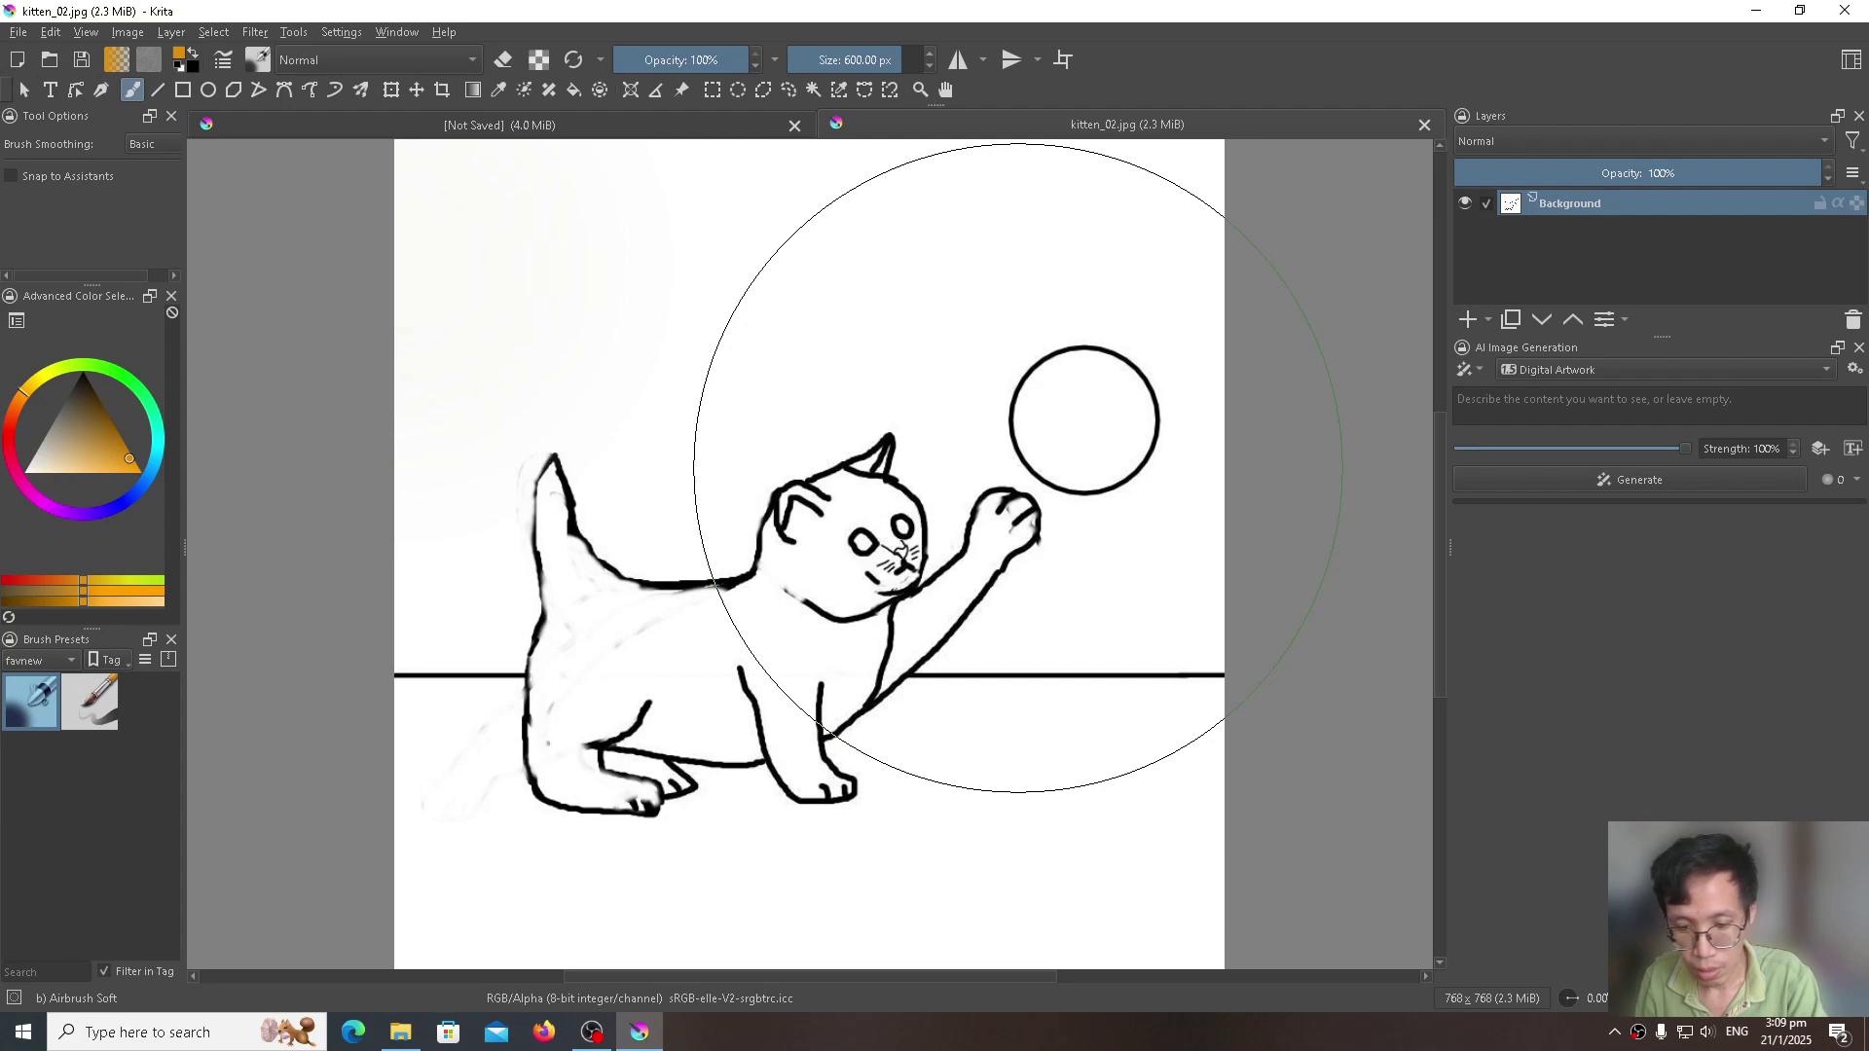
pyautogui.moveTo(1017, 467)
pyautogui.mouseDown()
pyautogui.moveTo(909, 312)
pyautogui.moveTo(1005, 380)
pyautogui.moveTo(1010, 302)
pyautogui.moveTo(872, 221)
pyautogui.mouseUp()
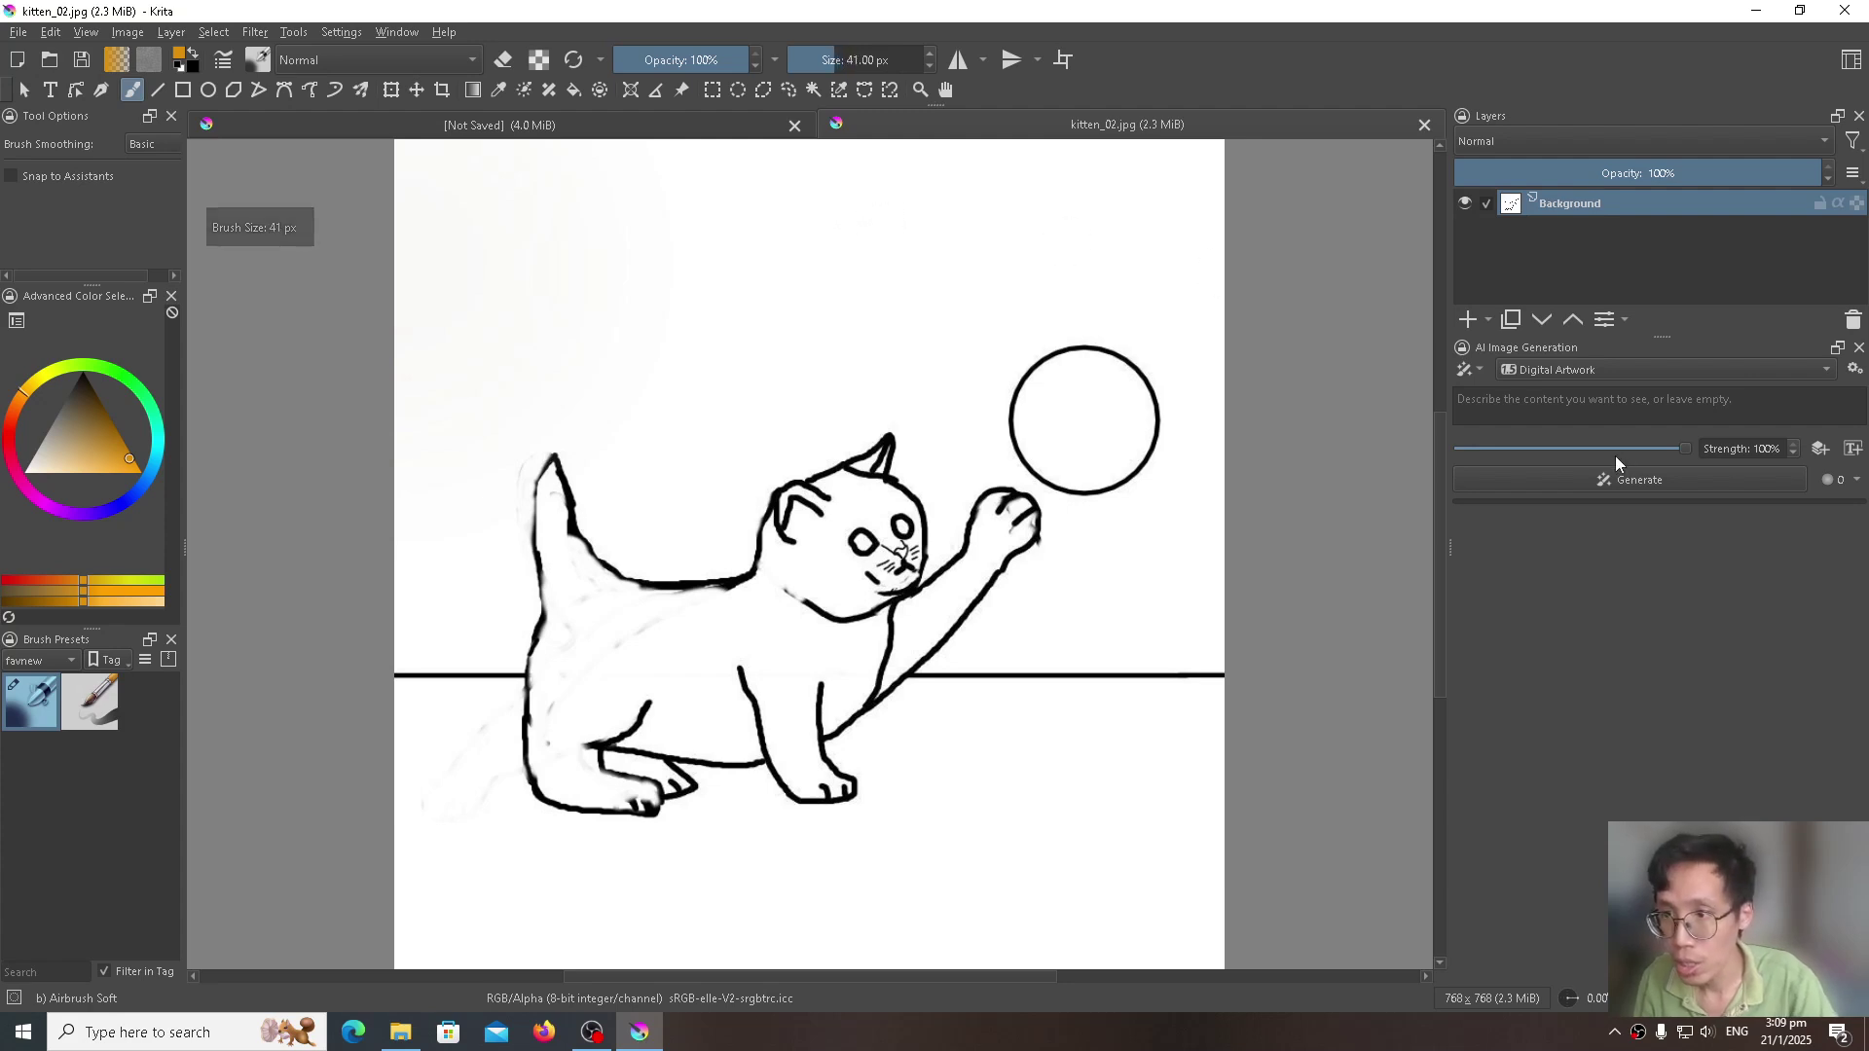
# Step: Add a Scribble control layer that uses the Background layer as its source for the AI generation
pyautogui.click(1722, 400)
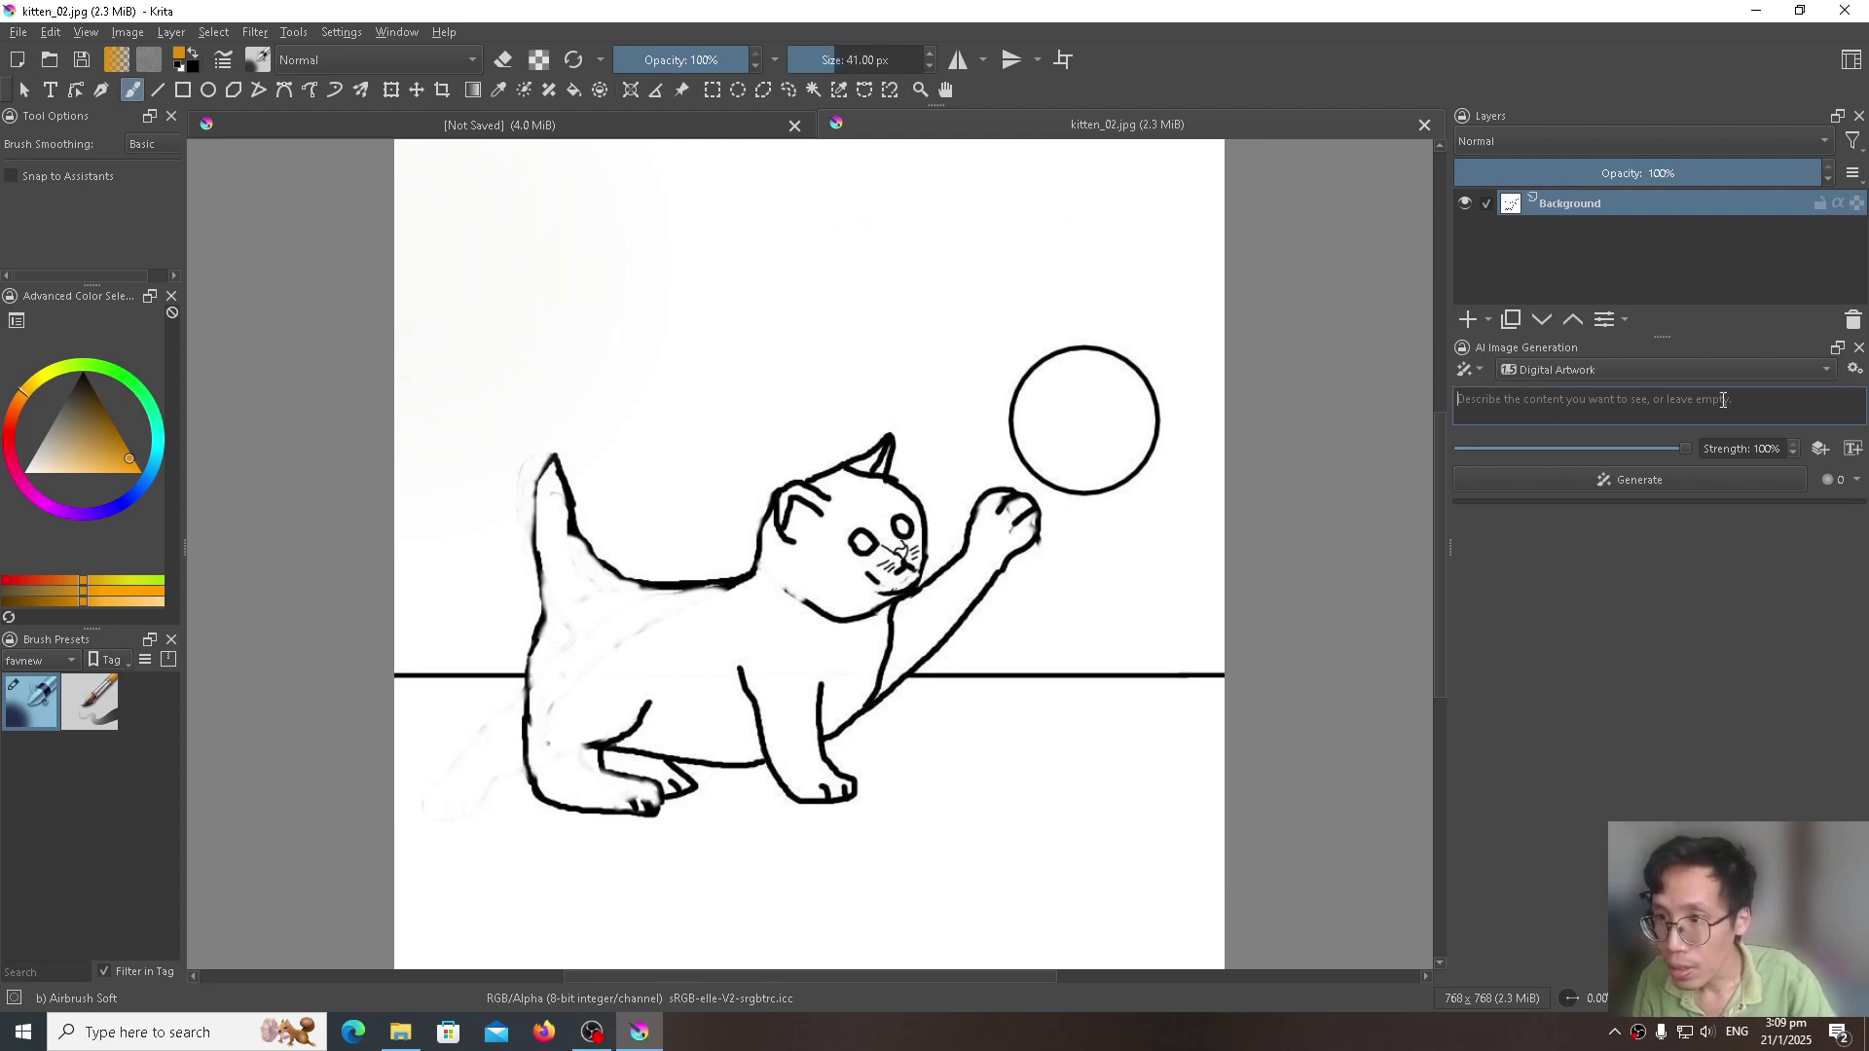
pyautogui.click(1816, 453)
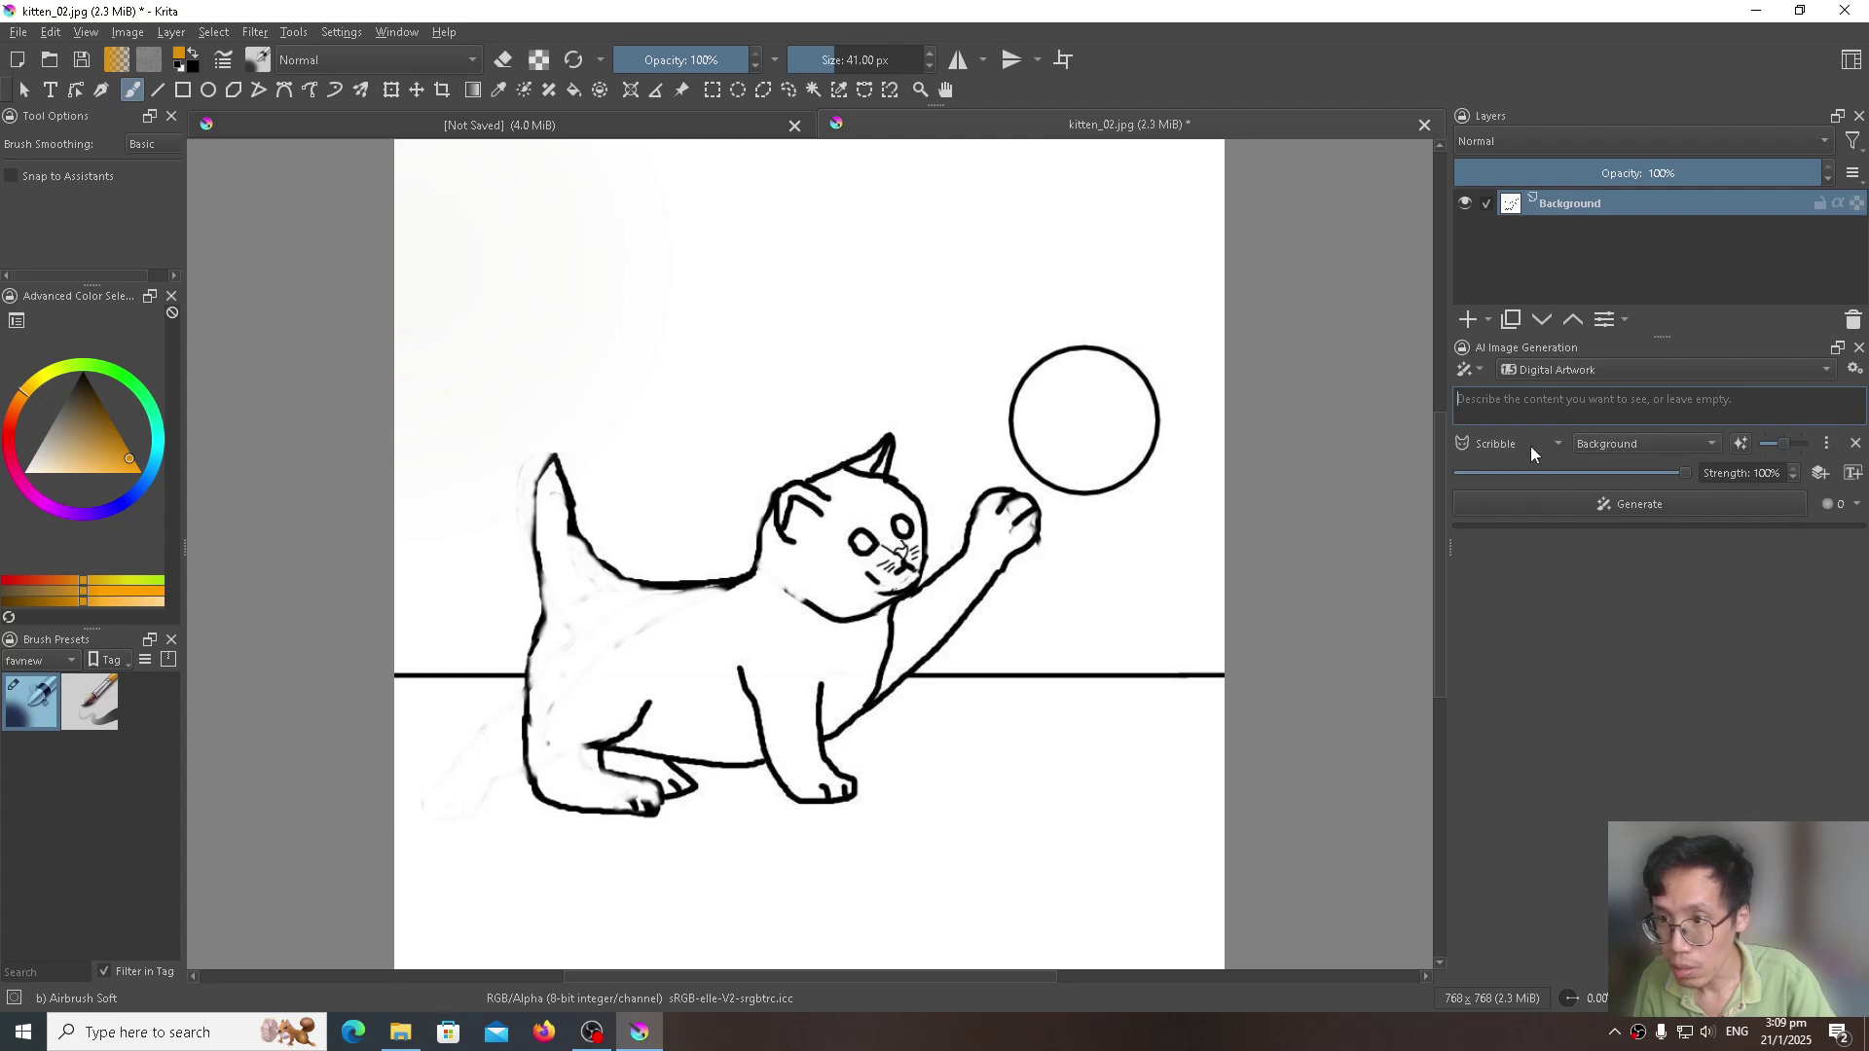
pyautogui.click(1477, 448)
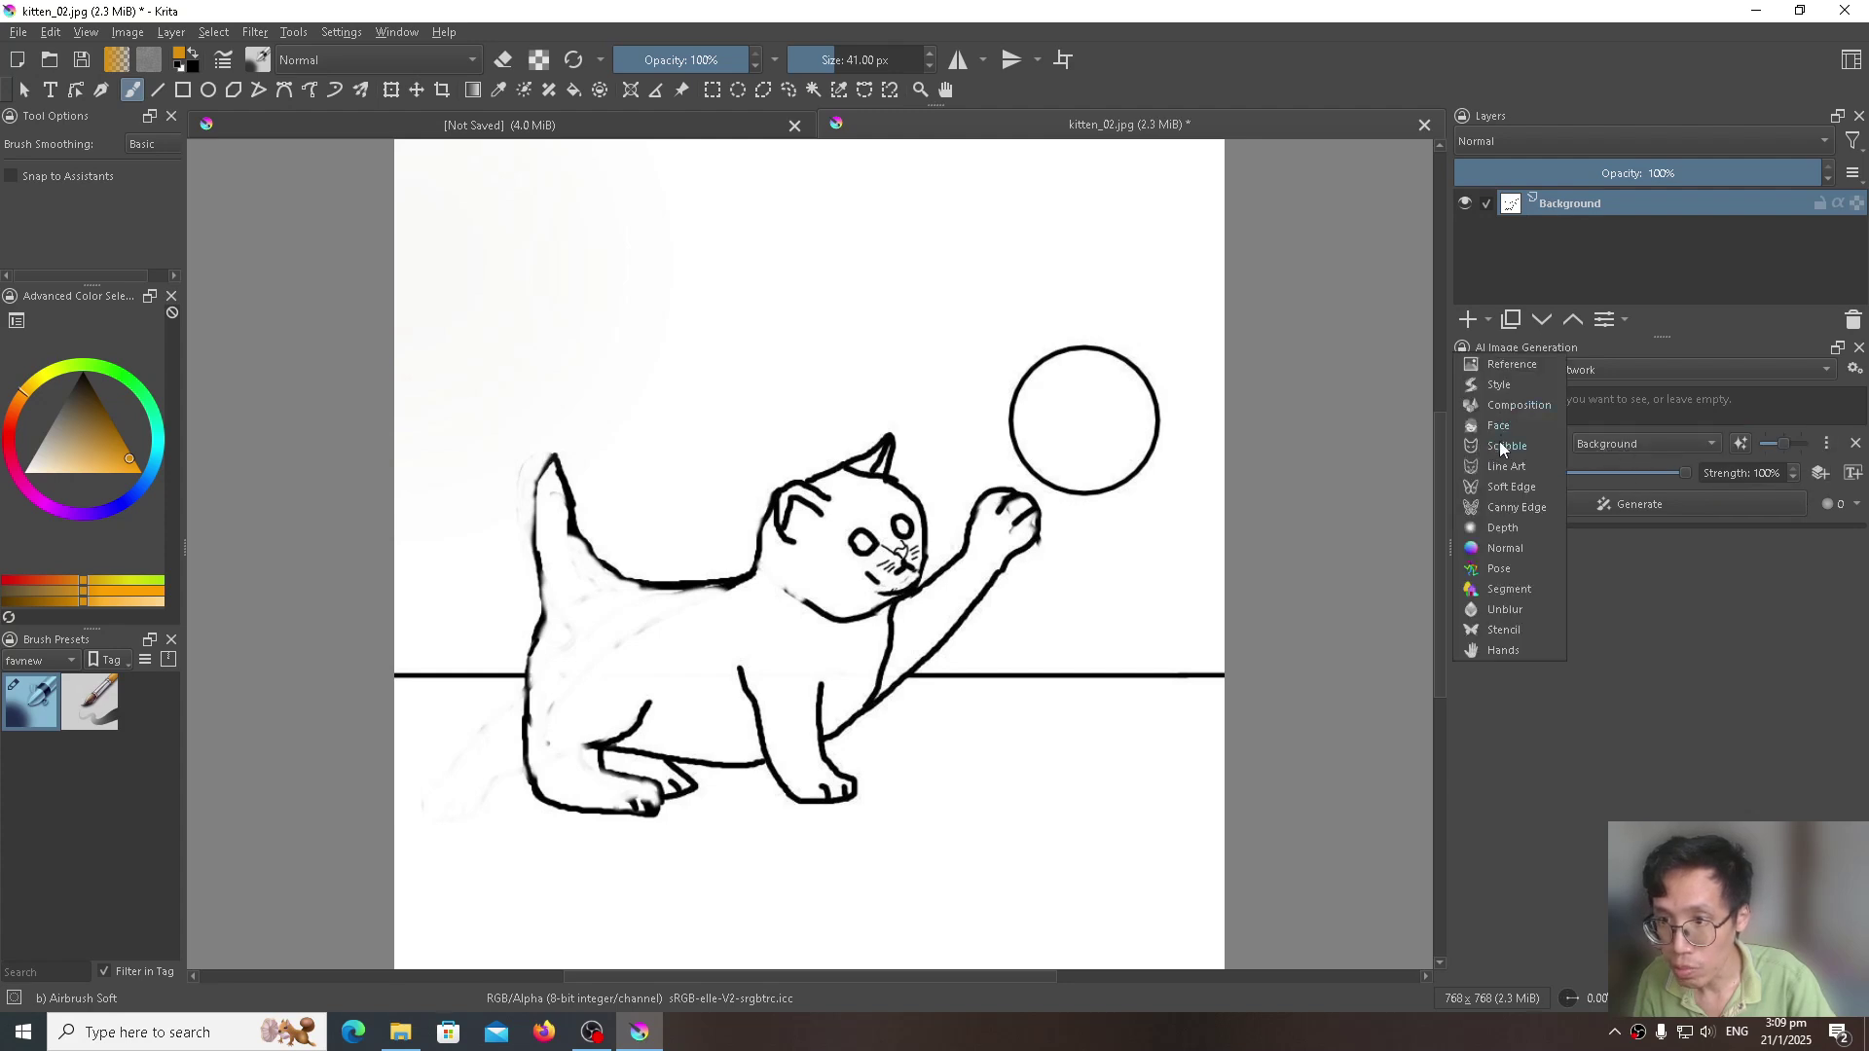
pyautogui.click(1500, 444)
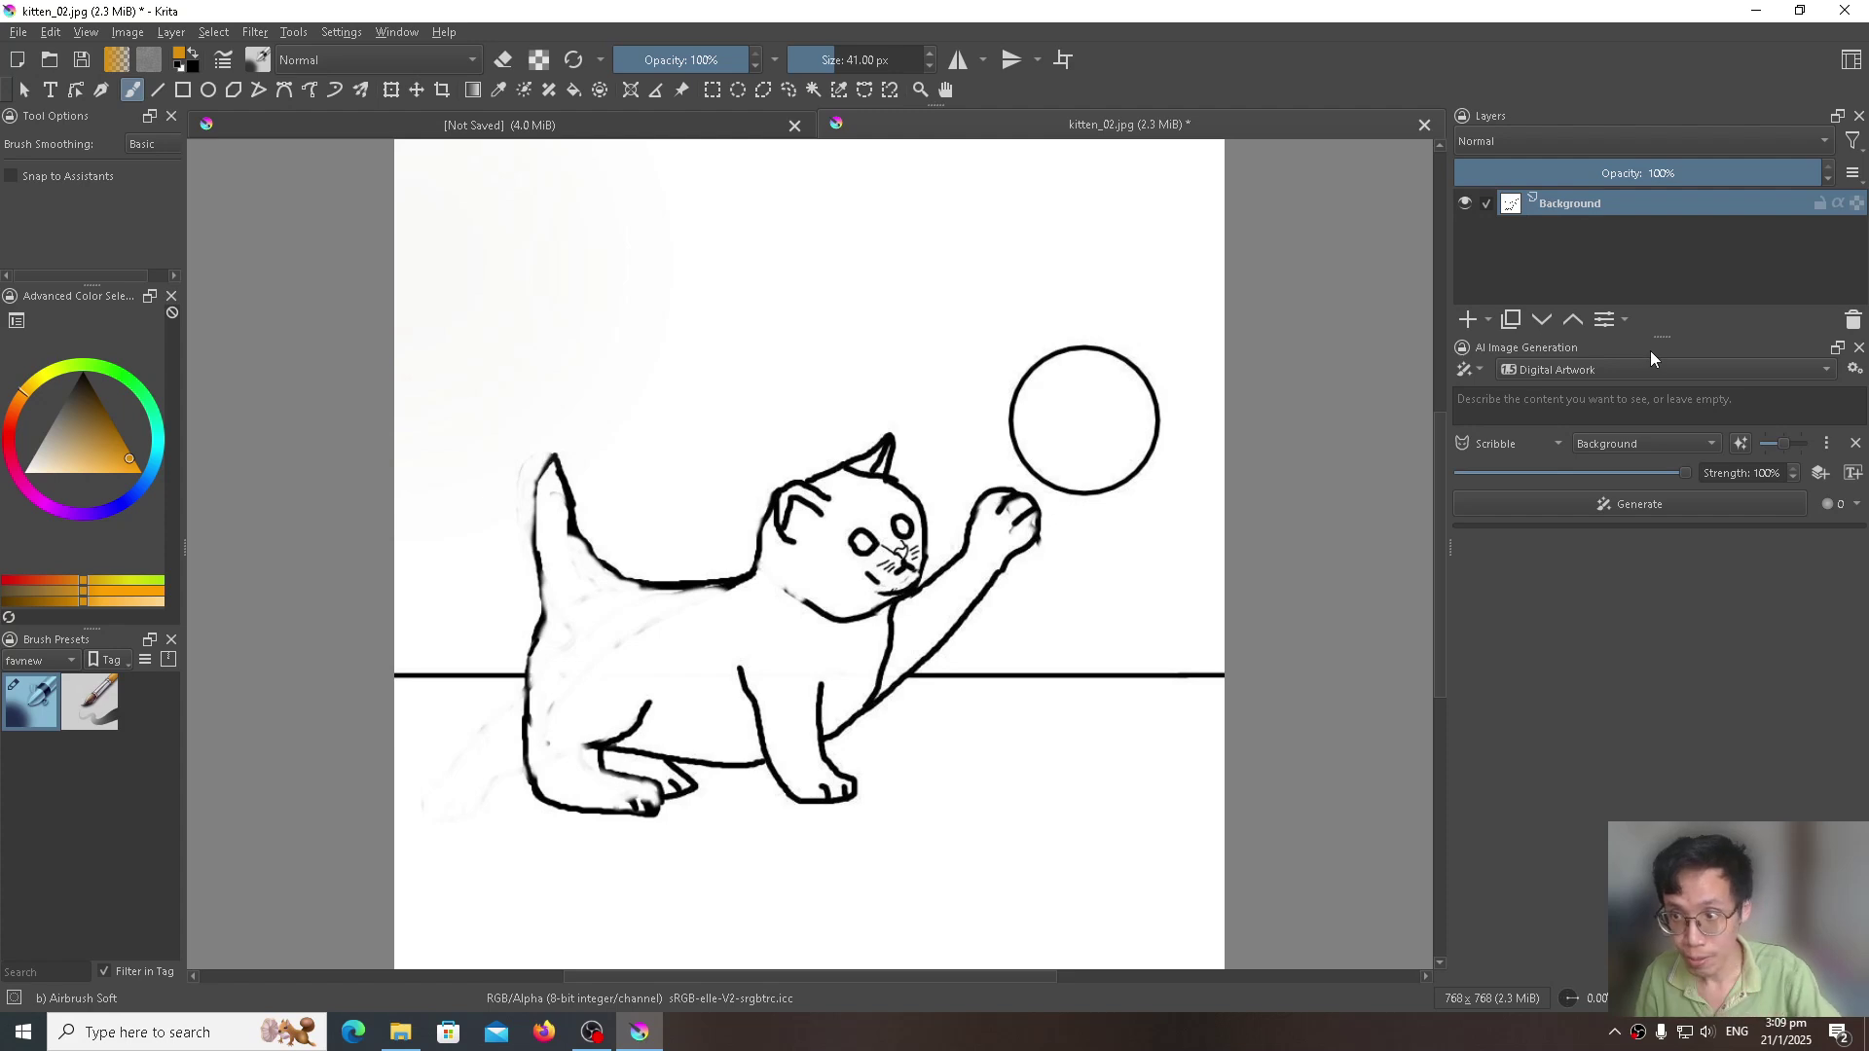
# Step: Switch AI Image Generation to Live mode, set the strength to 50%, and start live generation
pyautogui.click(1471, 369)
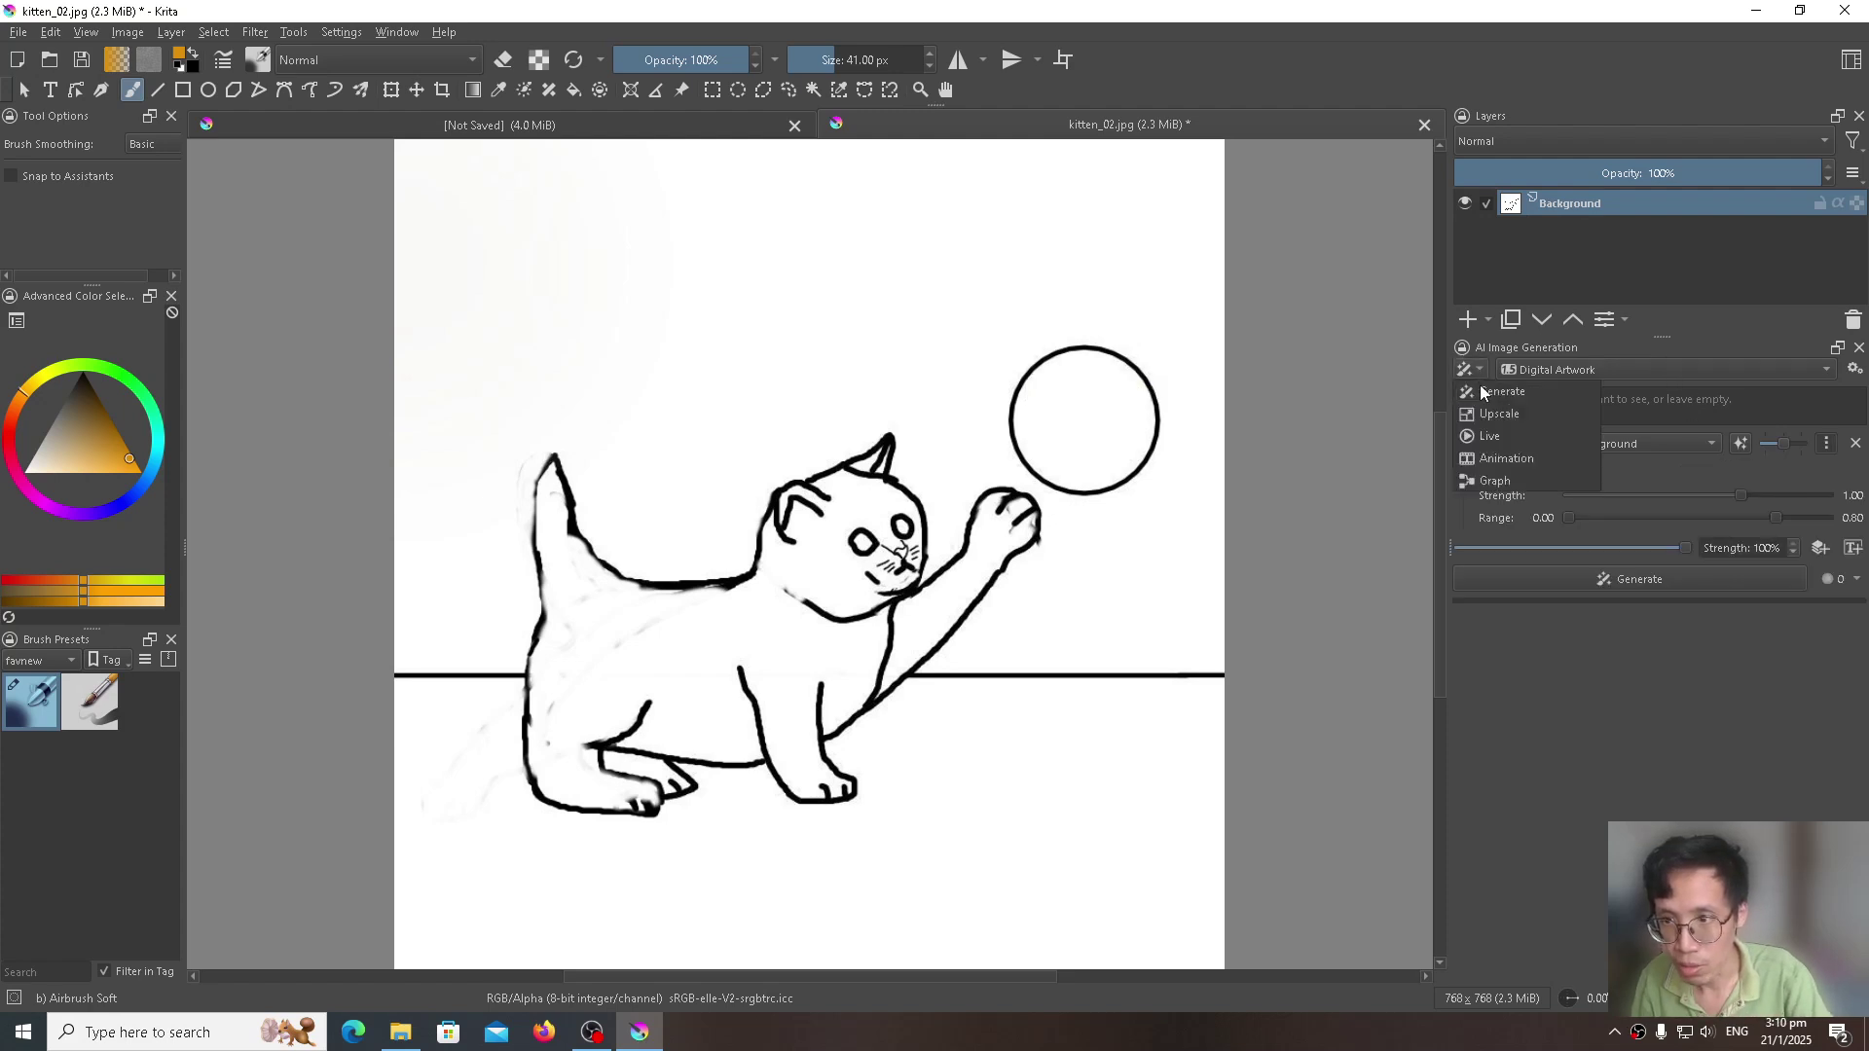
pyautogui.click(1488, 435)
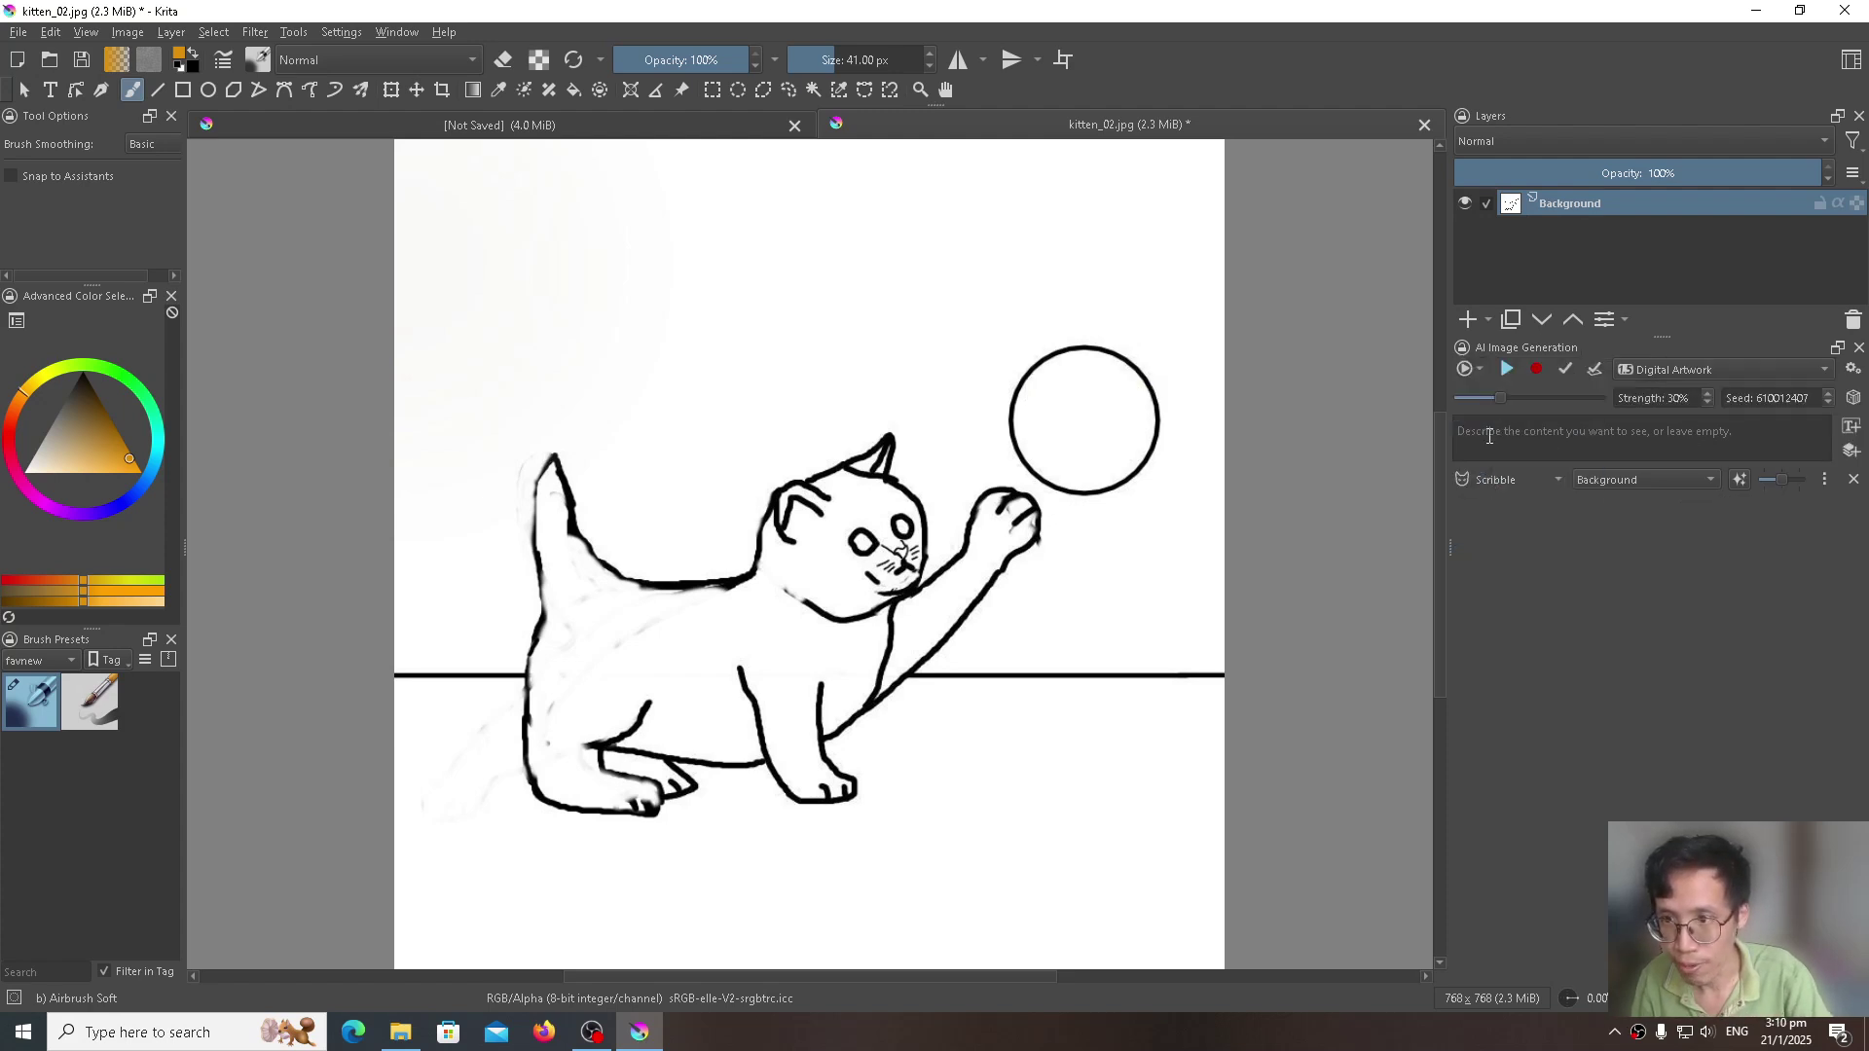
pyautogui.doubleClick(1675, 399)
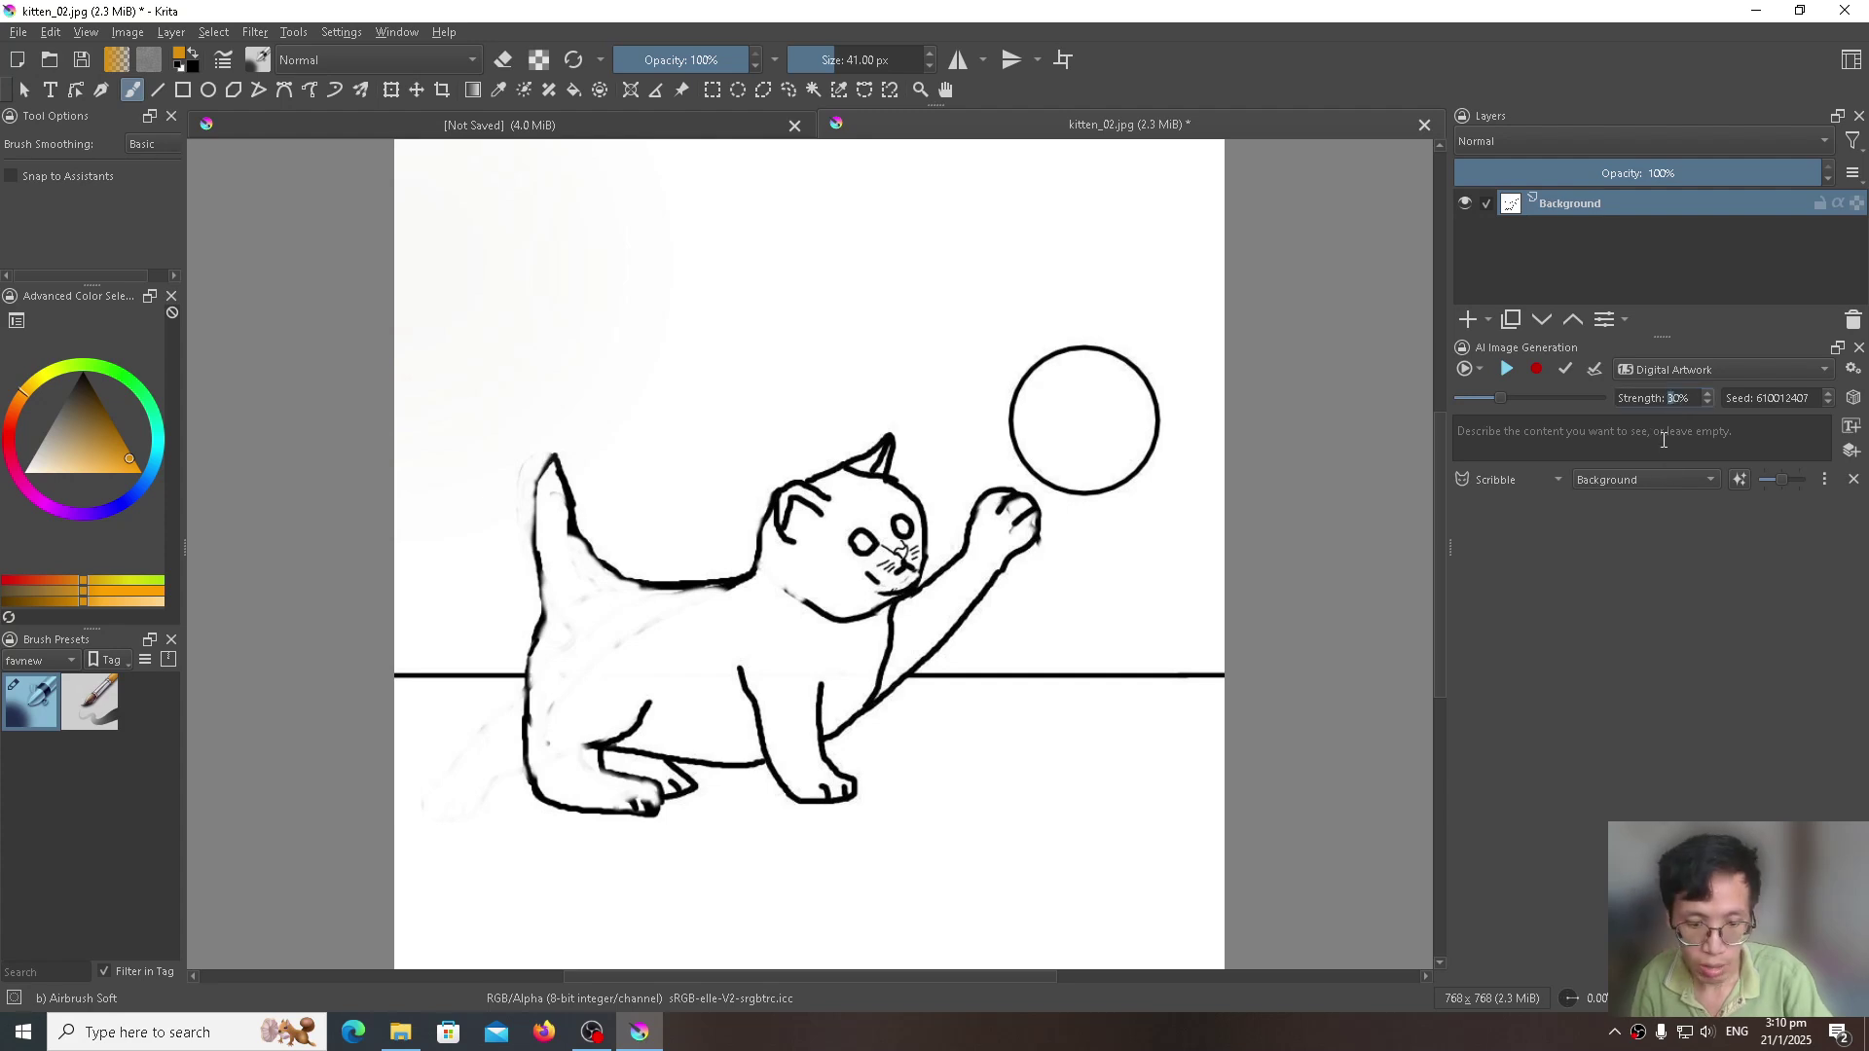
pyautogui.write('5')
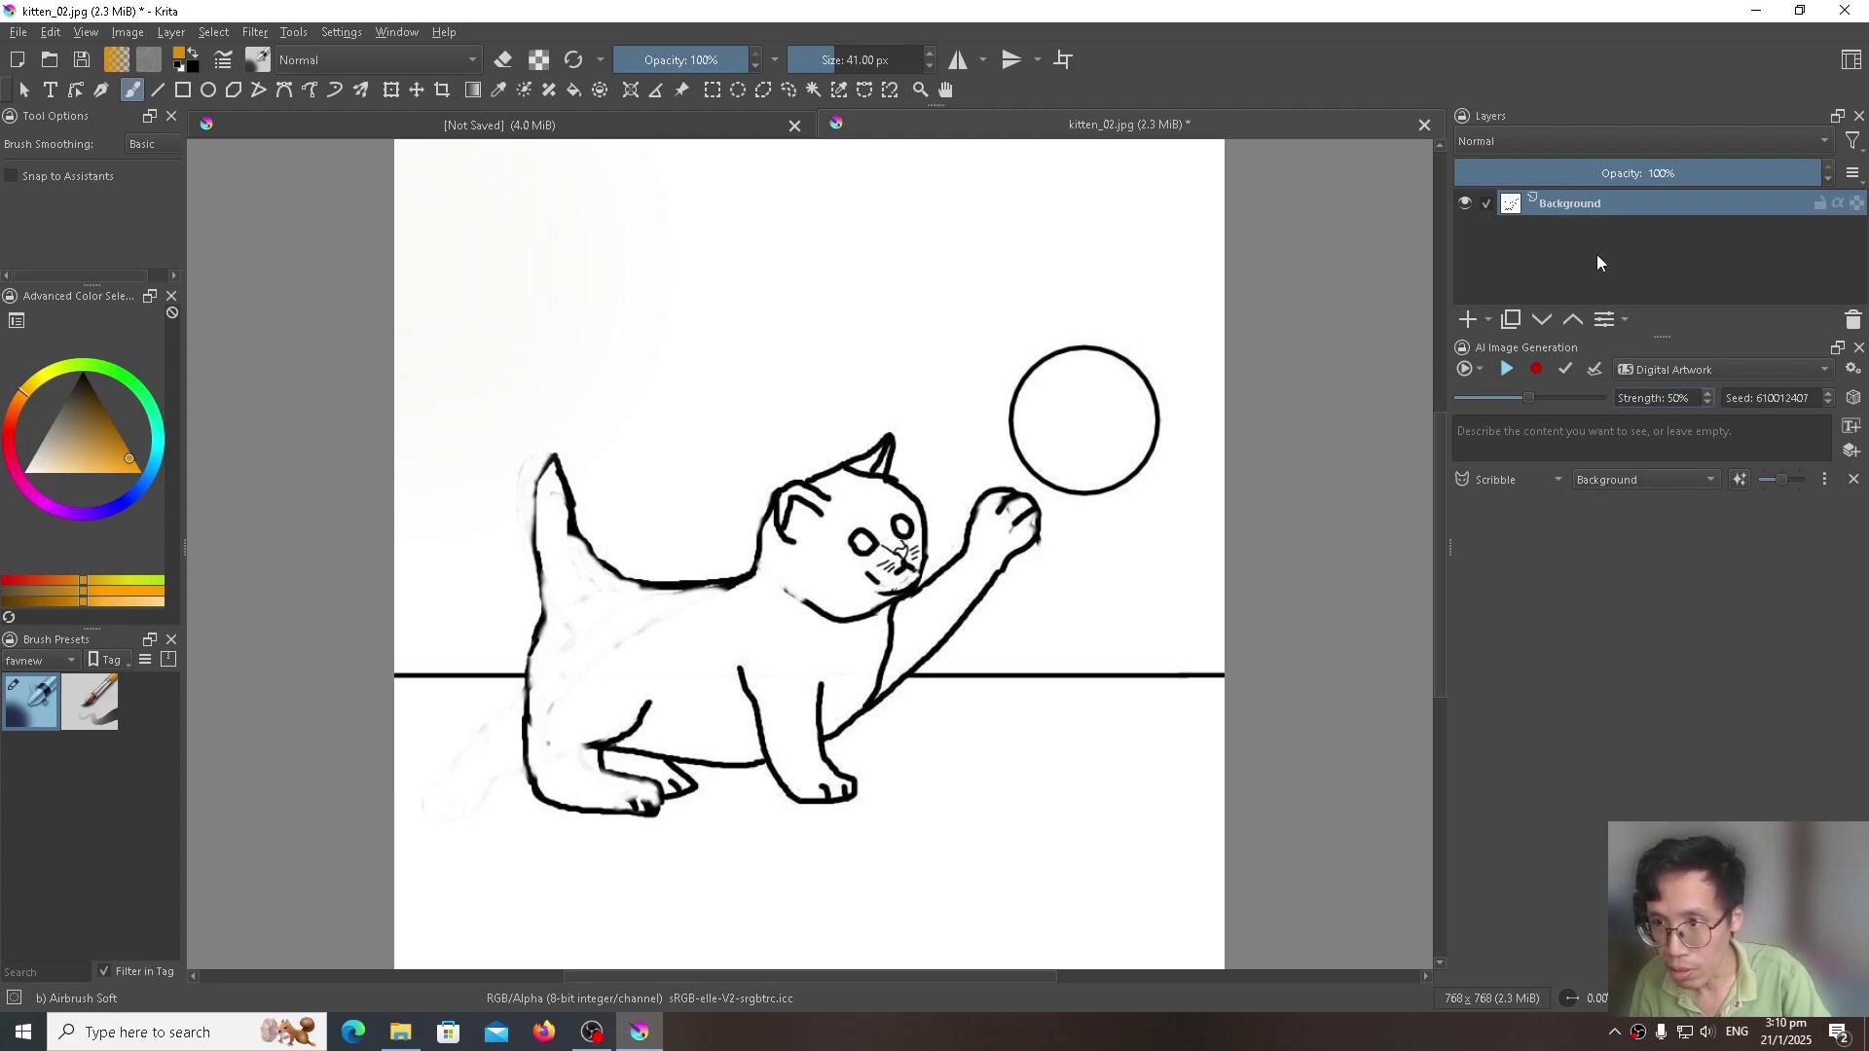
pyautogui.click(1507, 370)
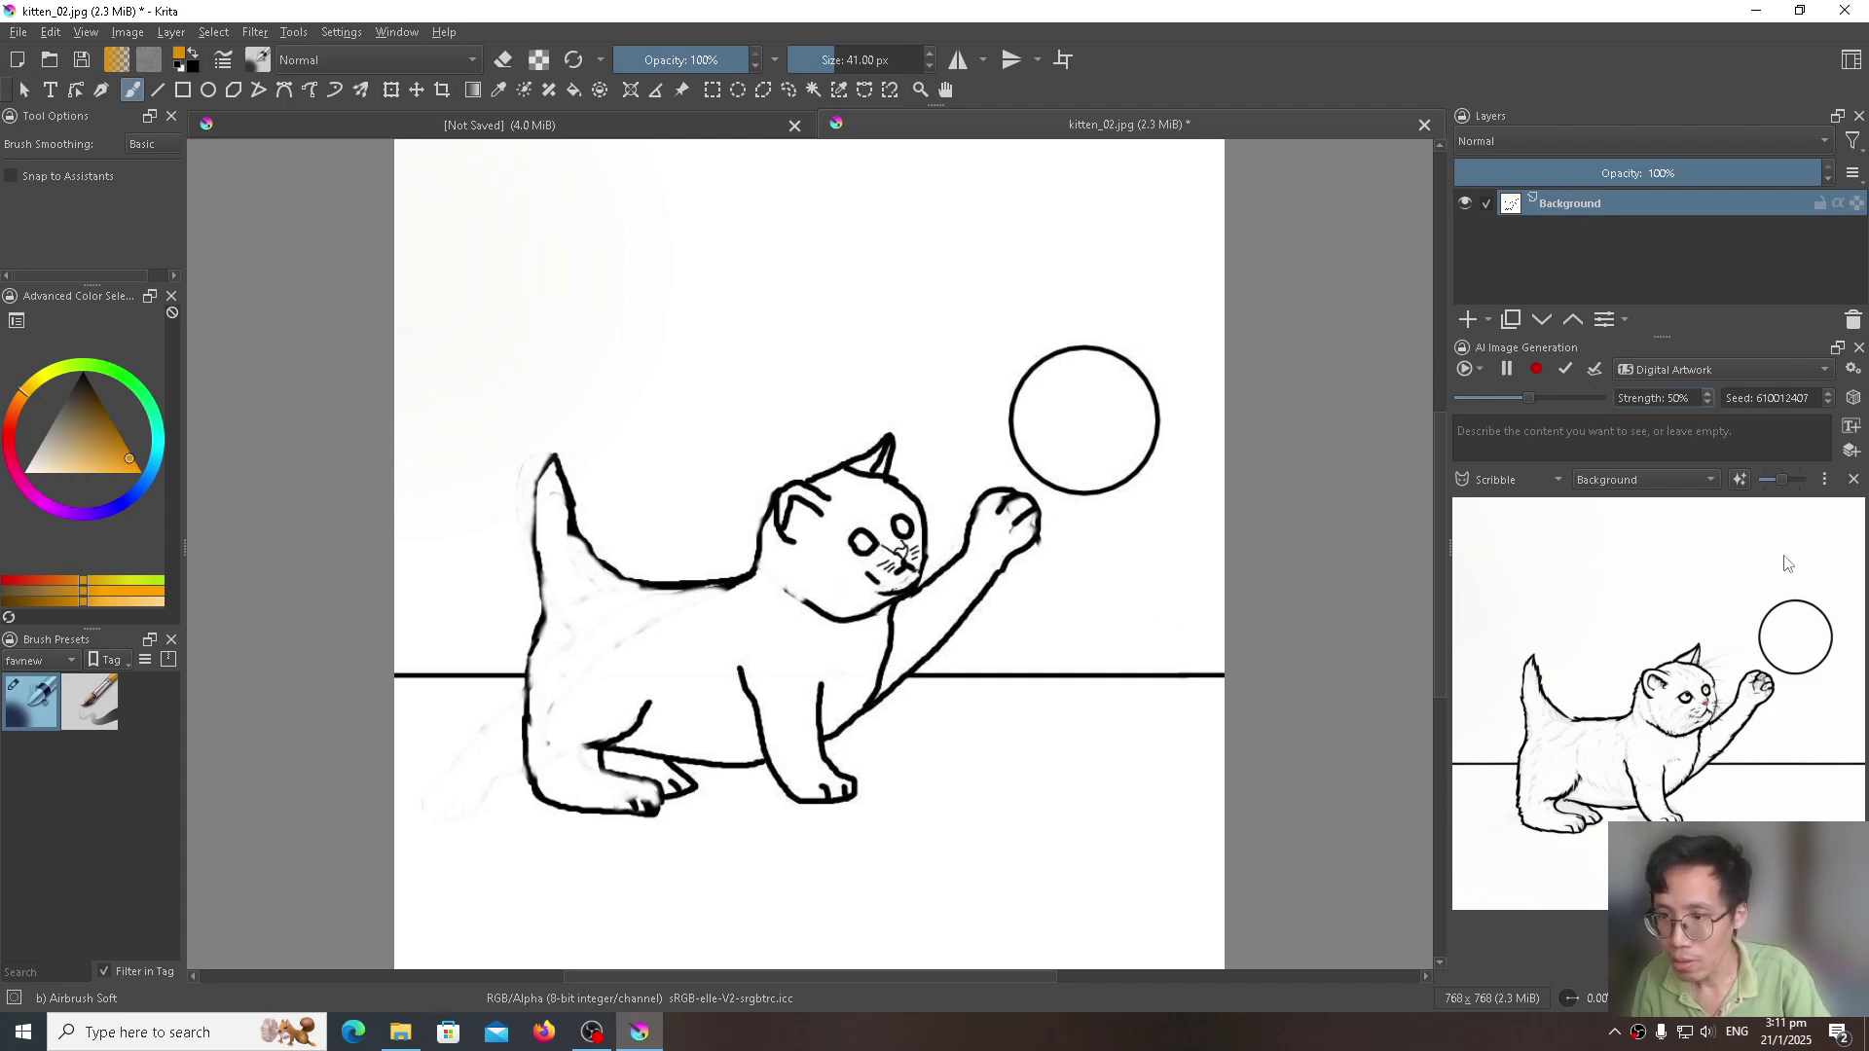
# Step: Copy the live generation result to a new layer and rename that layer "sketch better"
pyautogui.click(1595, 375)
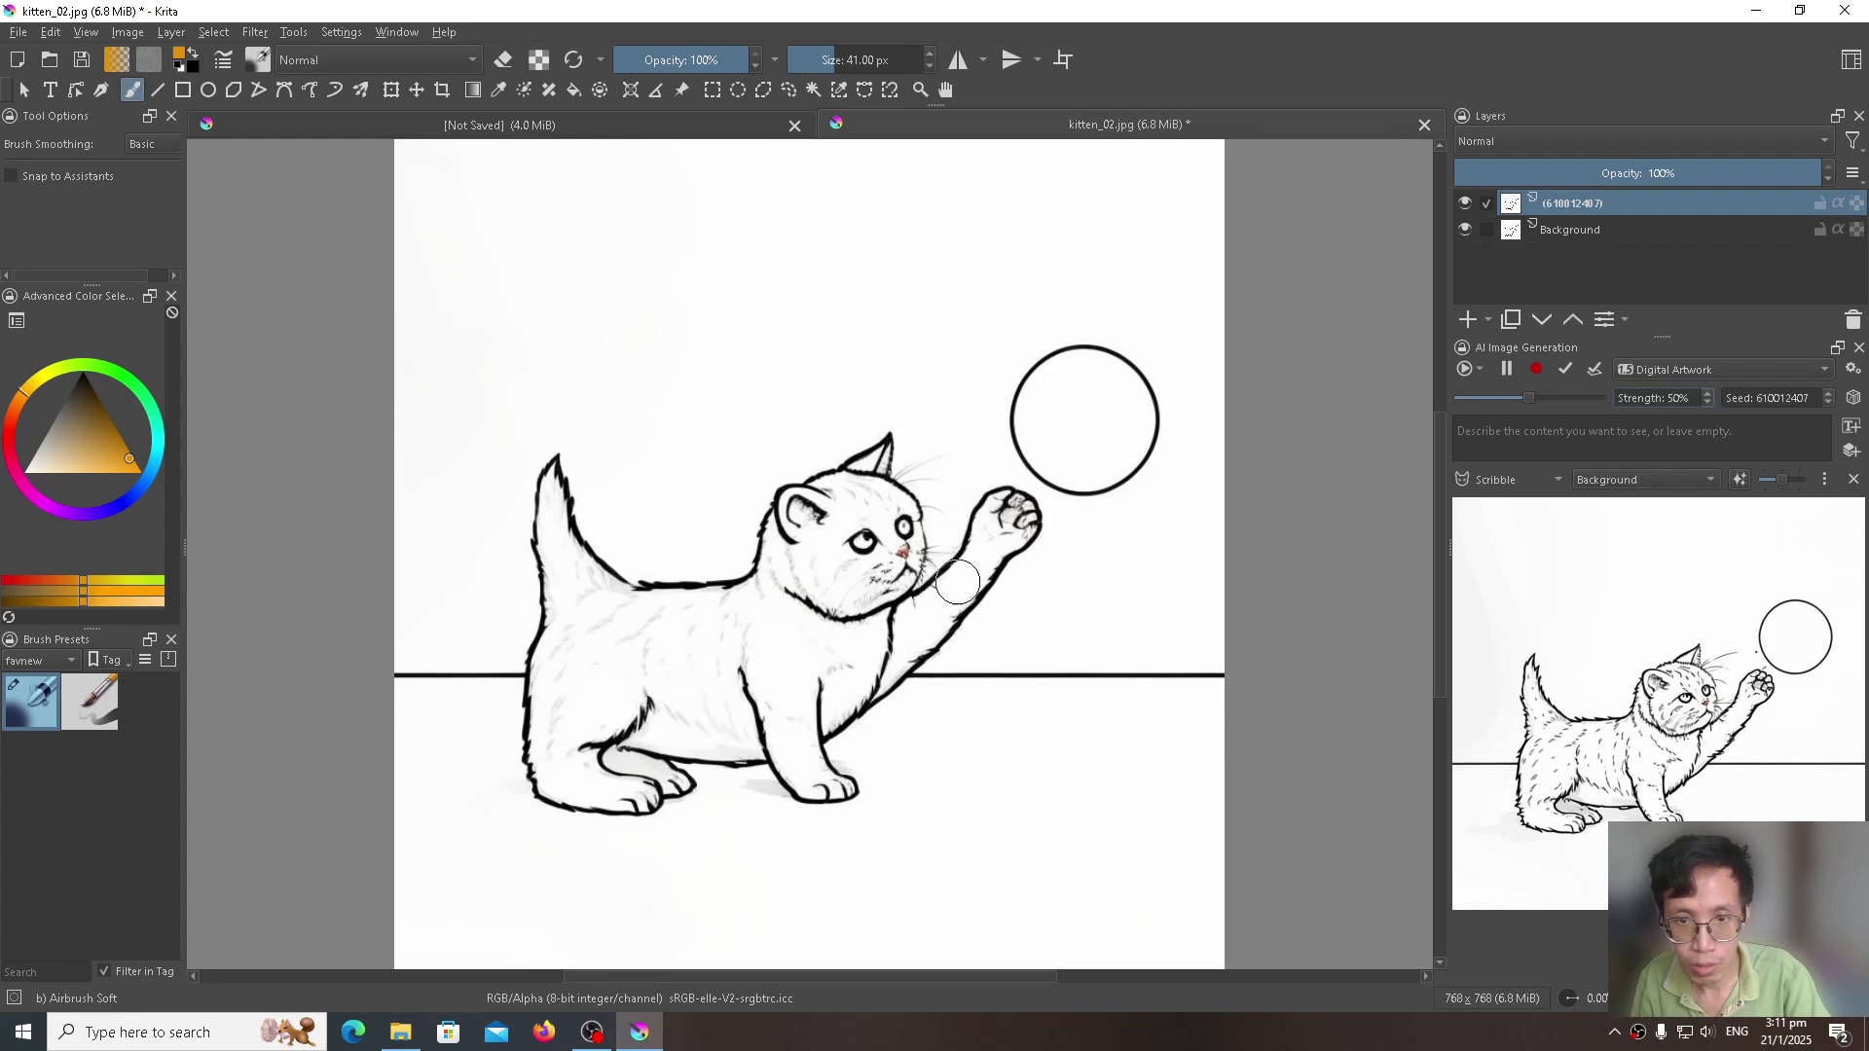
pyautogui.doubleClick(1595, 205)
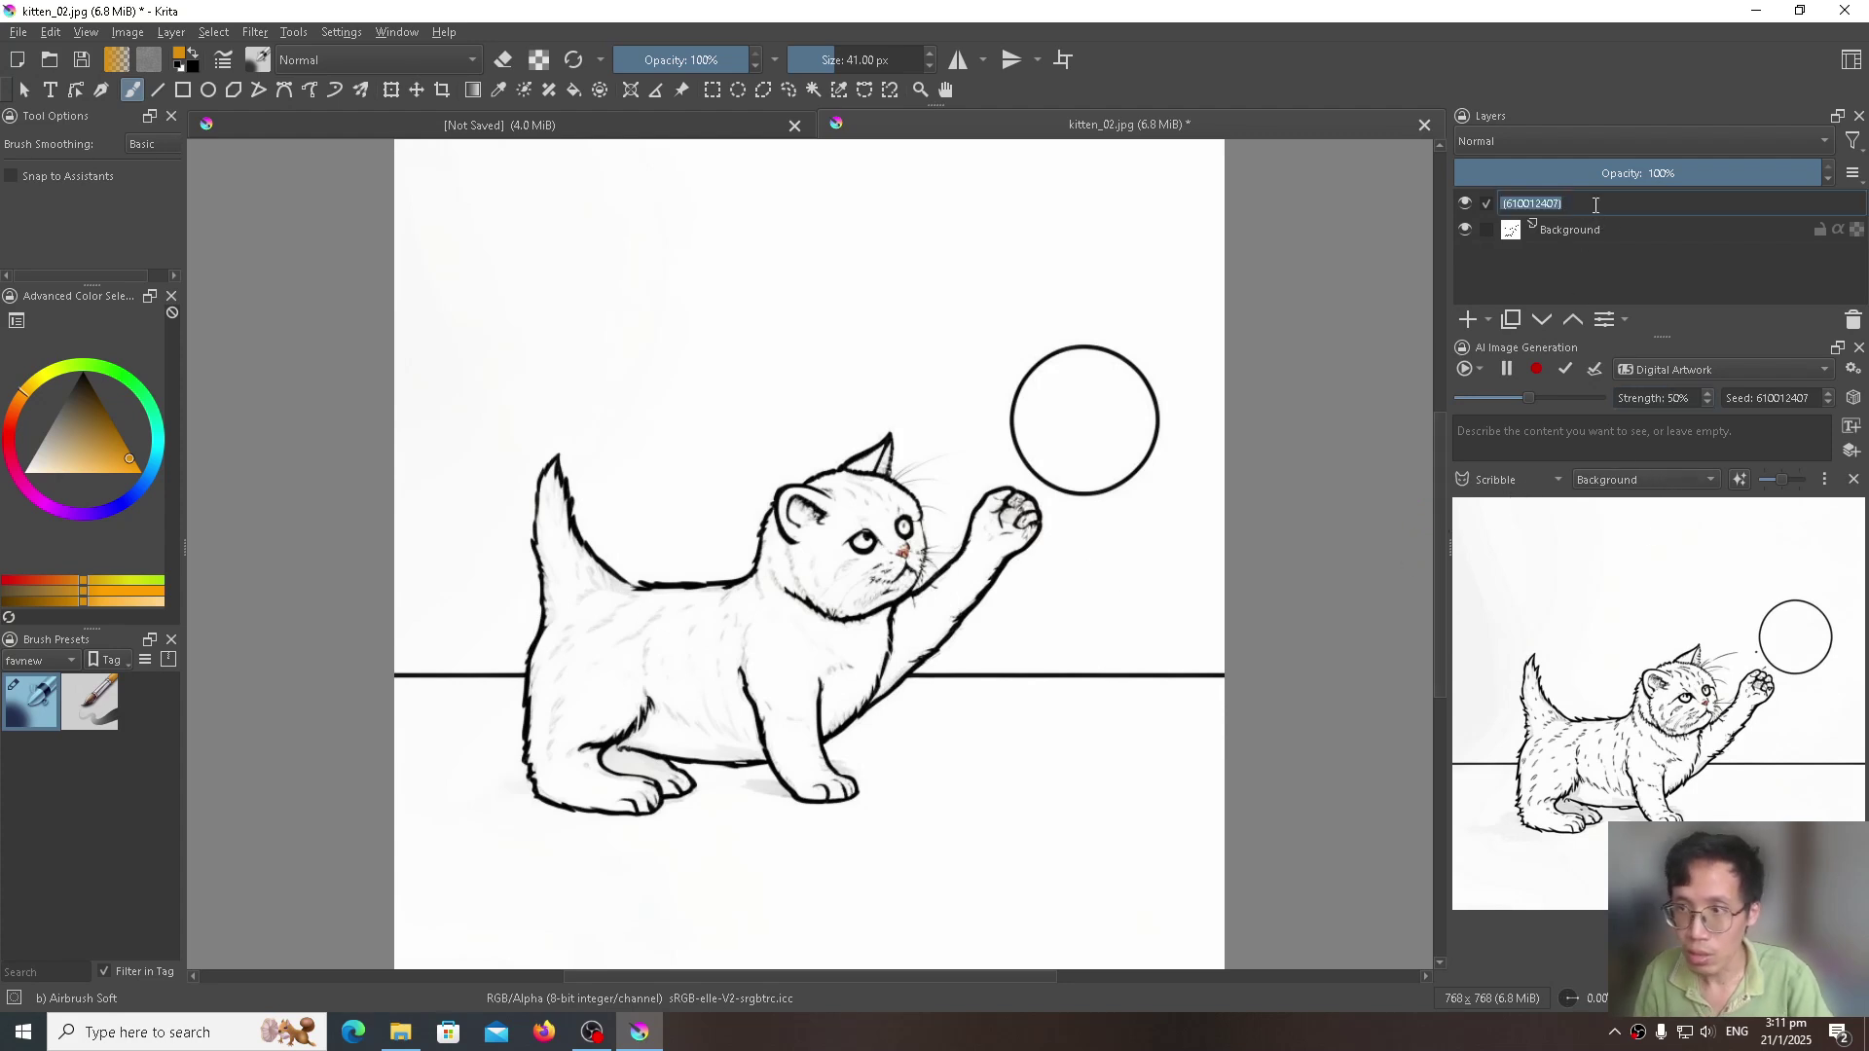
pyautogui.write('sketch')
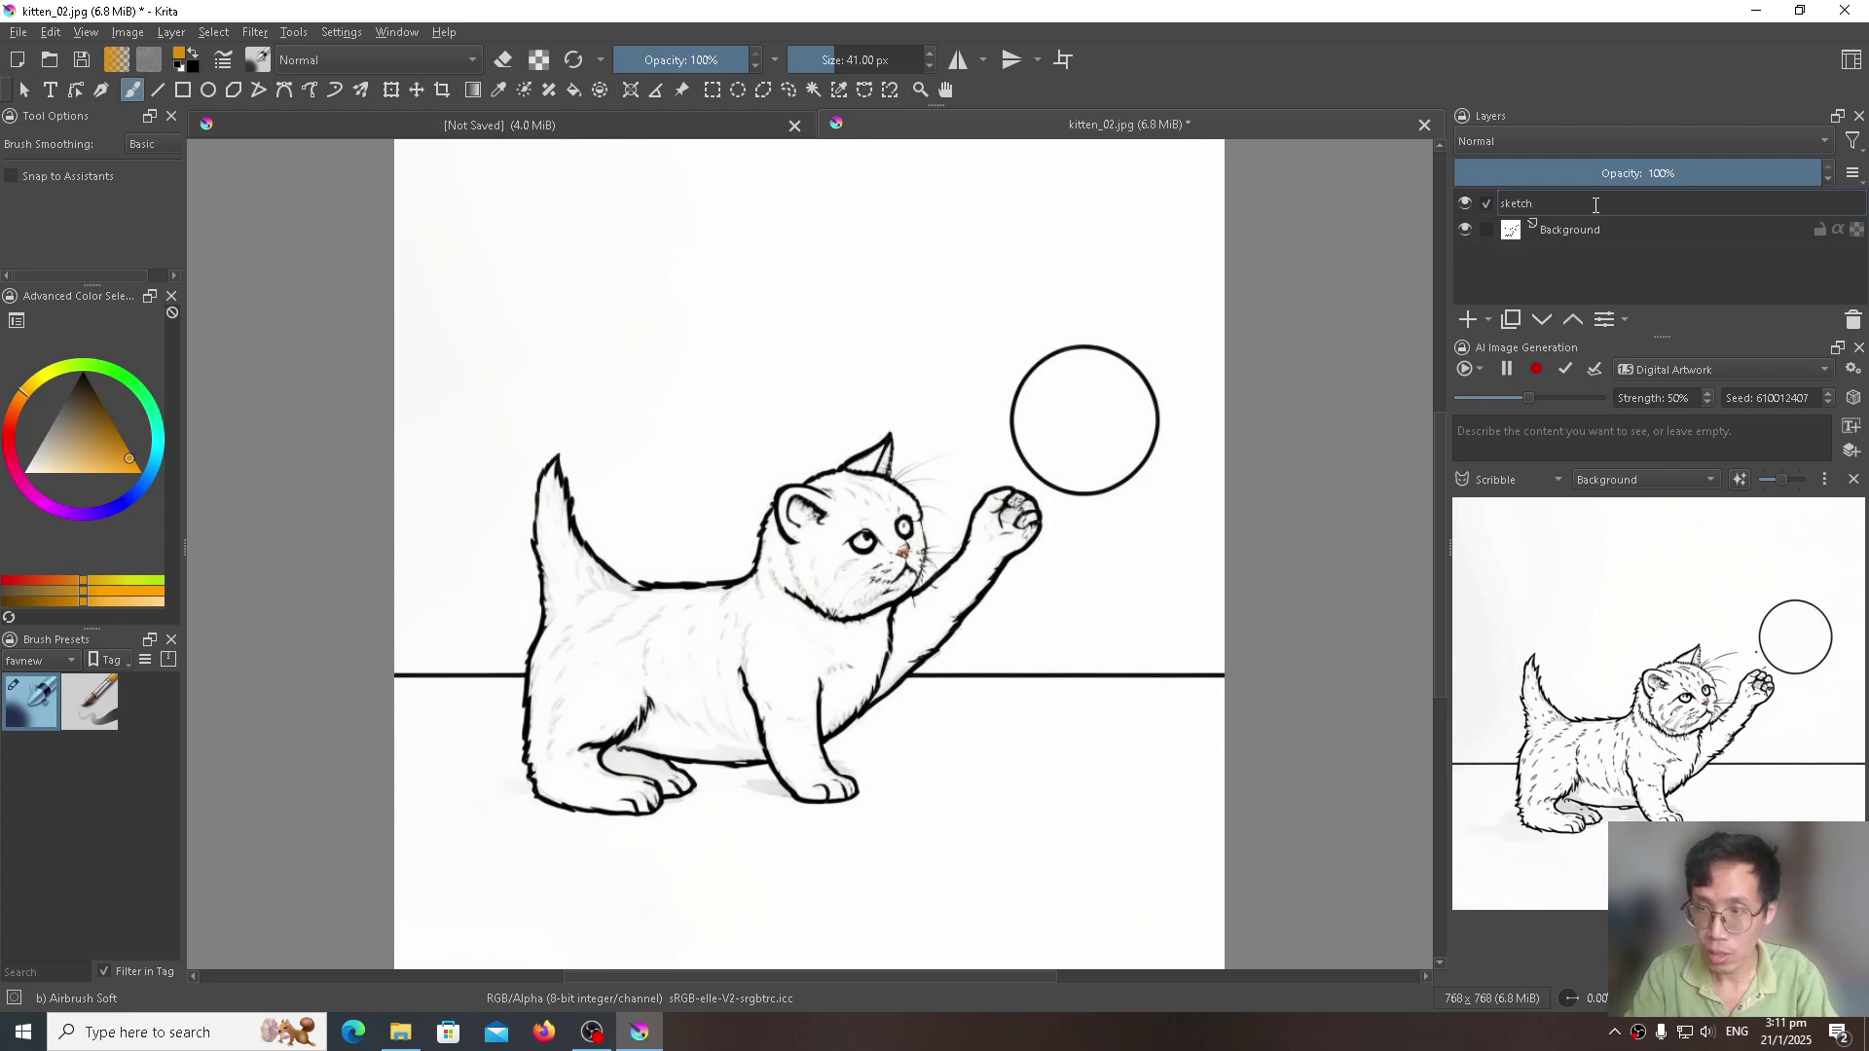
pyautogui.write(' better')
pyautogui.press('Return')
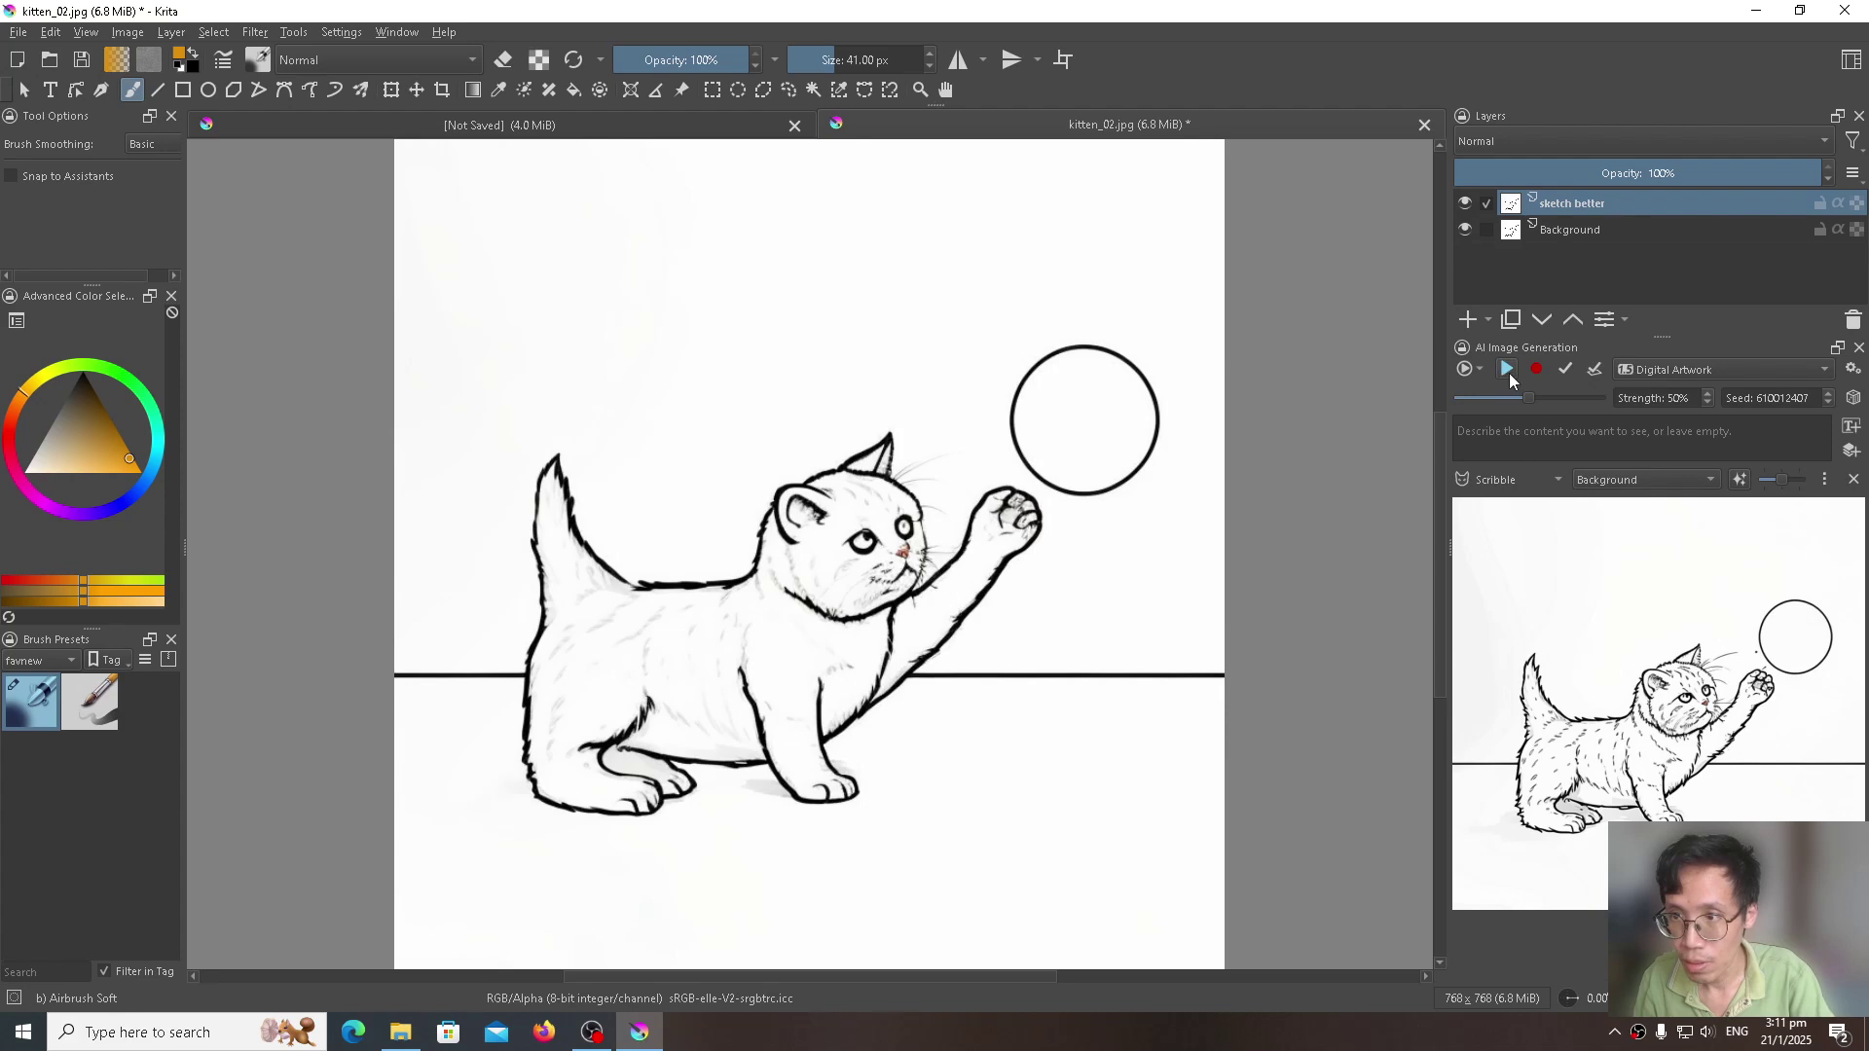
# Step: Use the sketch better layer as the Scribble source and run live generation with the prompt "orange kitten playing ball on floor"
pyautogui.click(1628, 482)
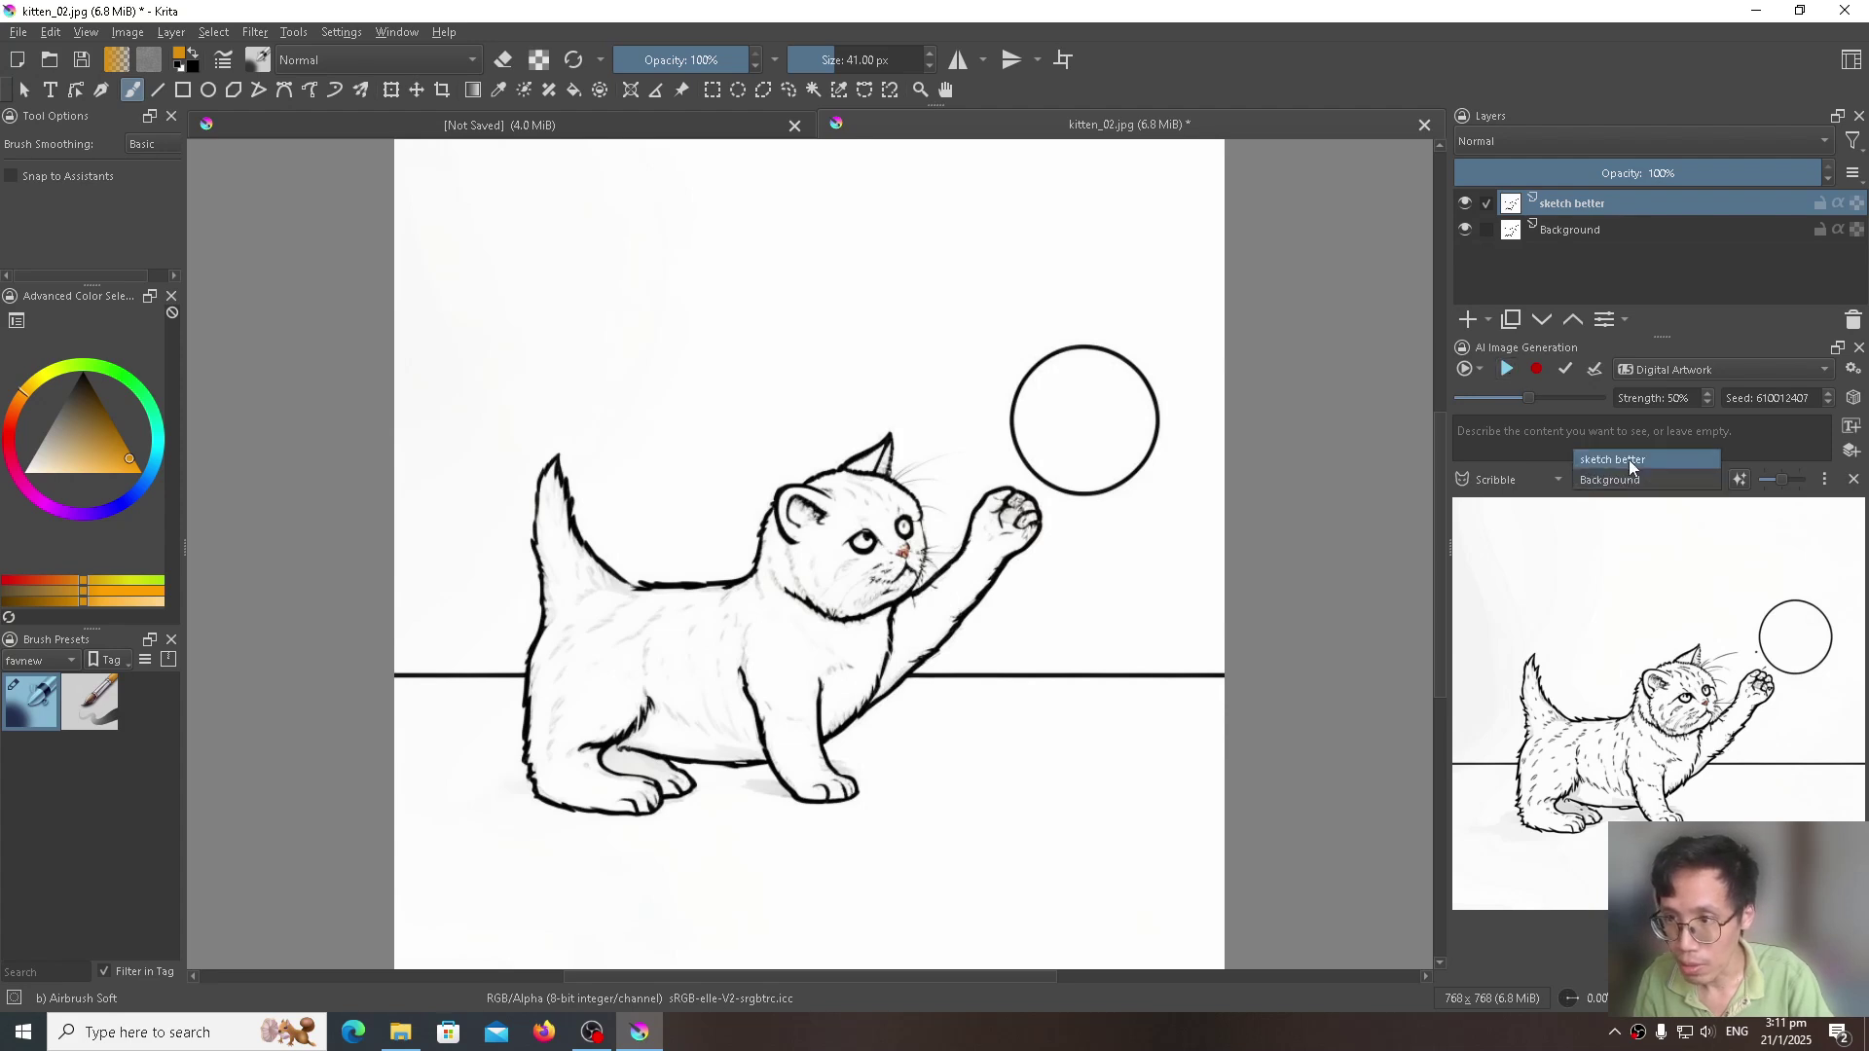
pyautogui.click(1628, 459)
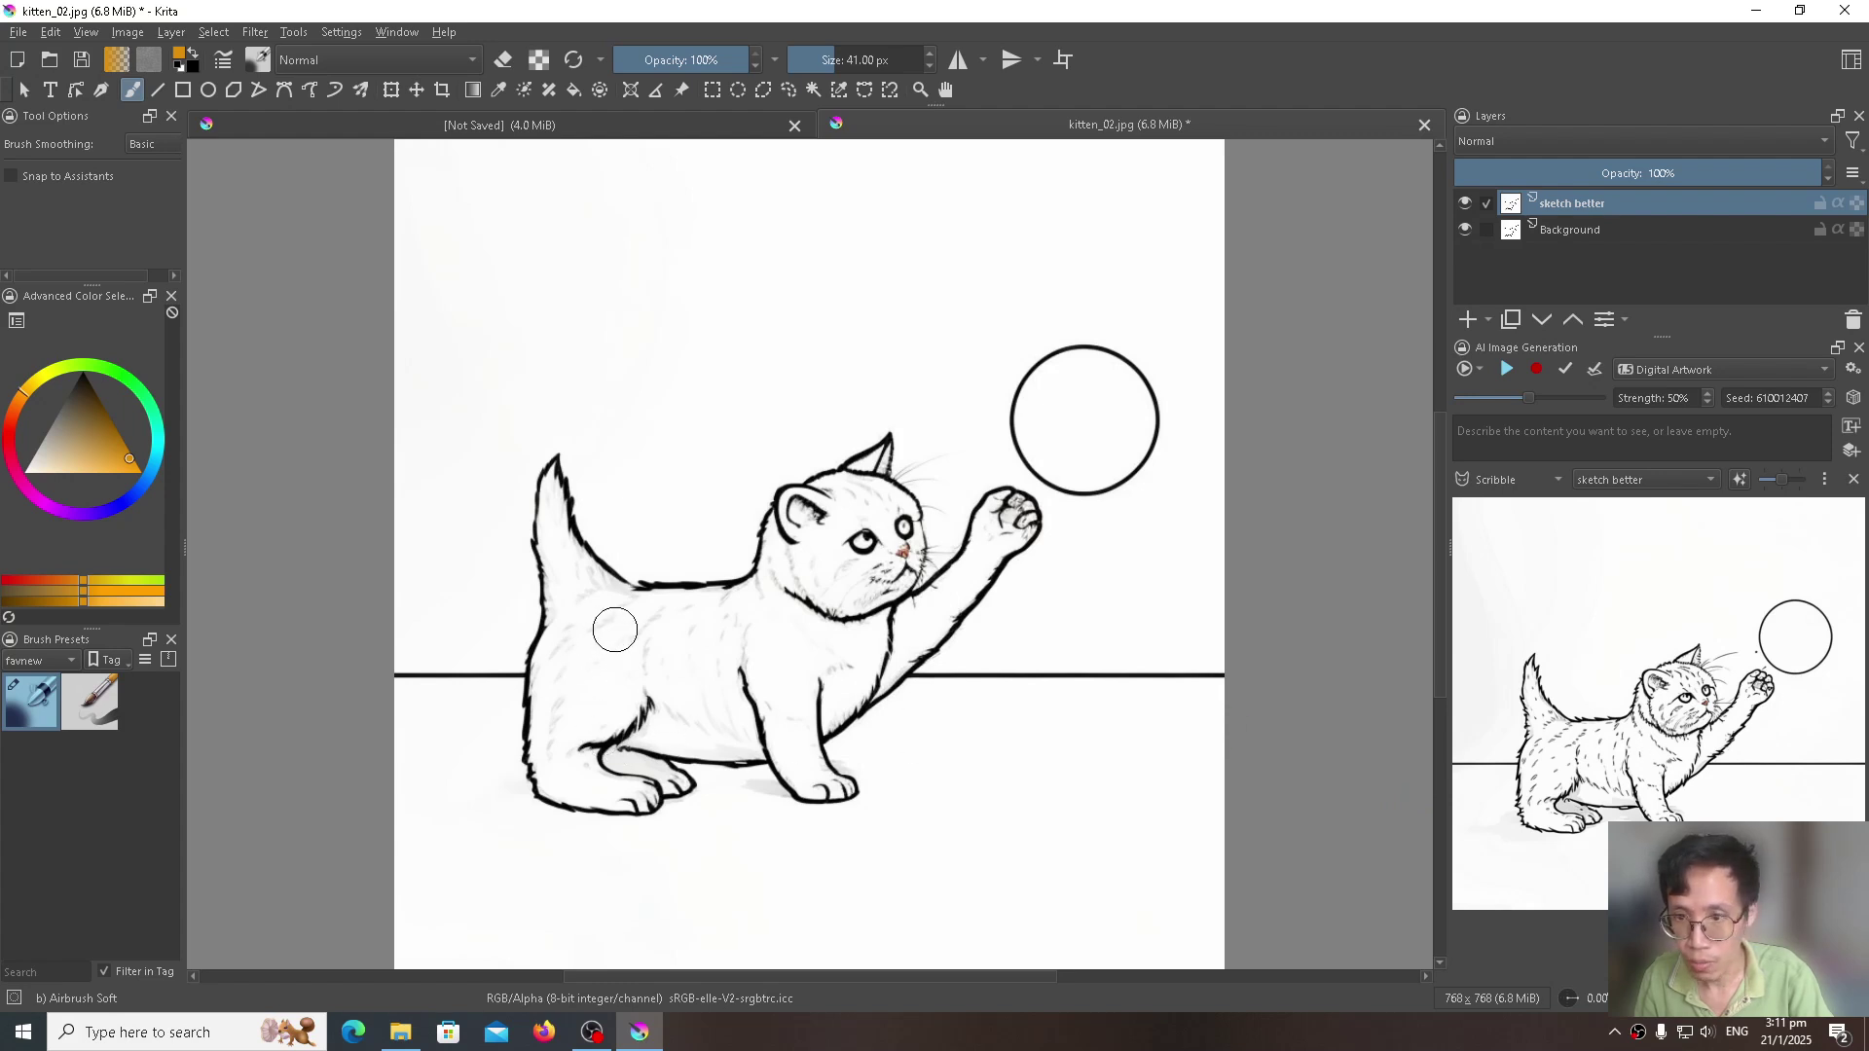
pyautogui.click(1578, 440)
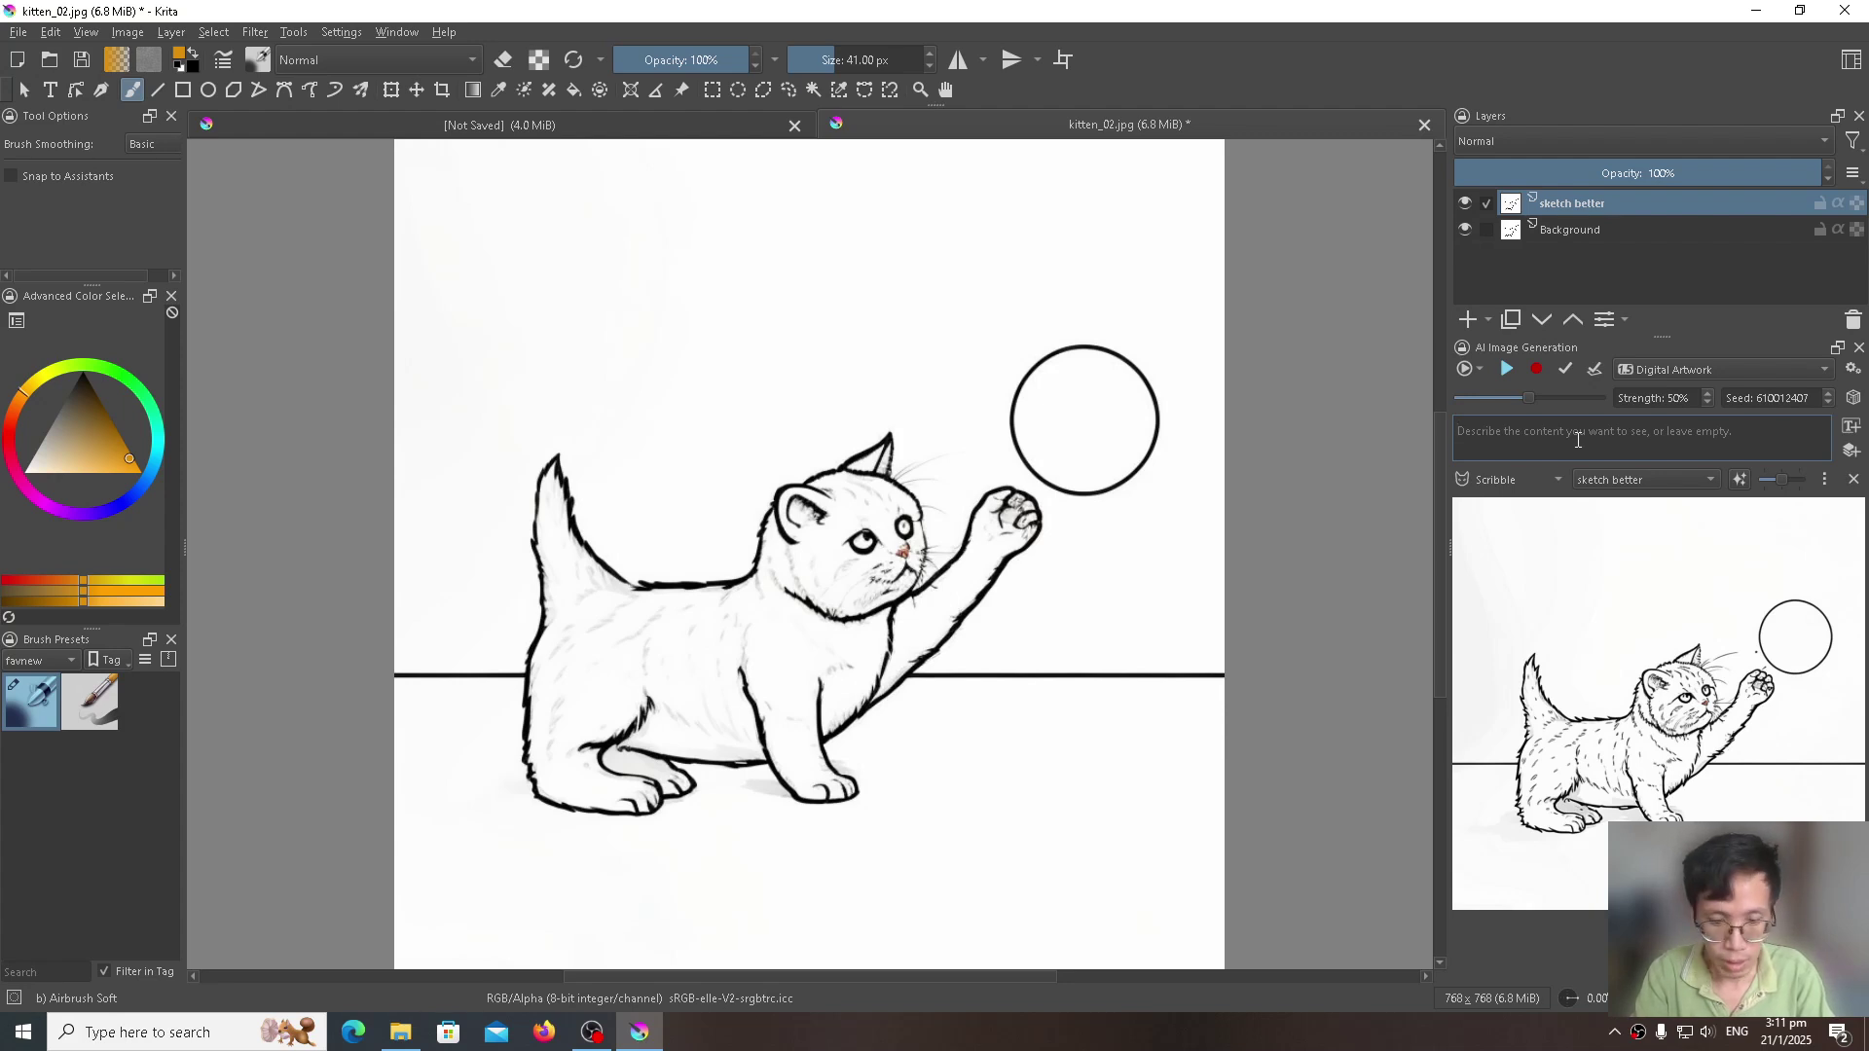
pyautogui.write('kitten pla')
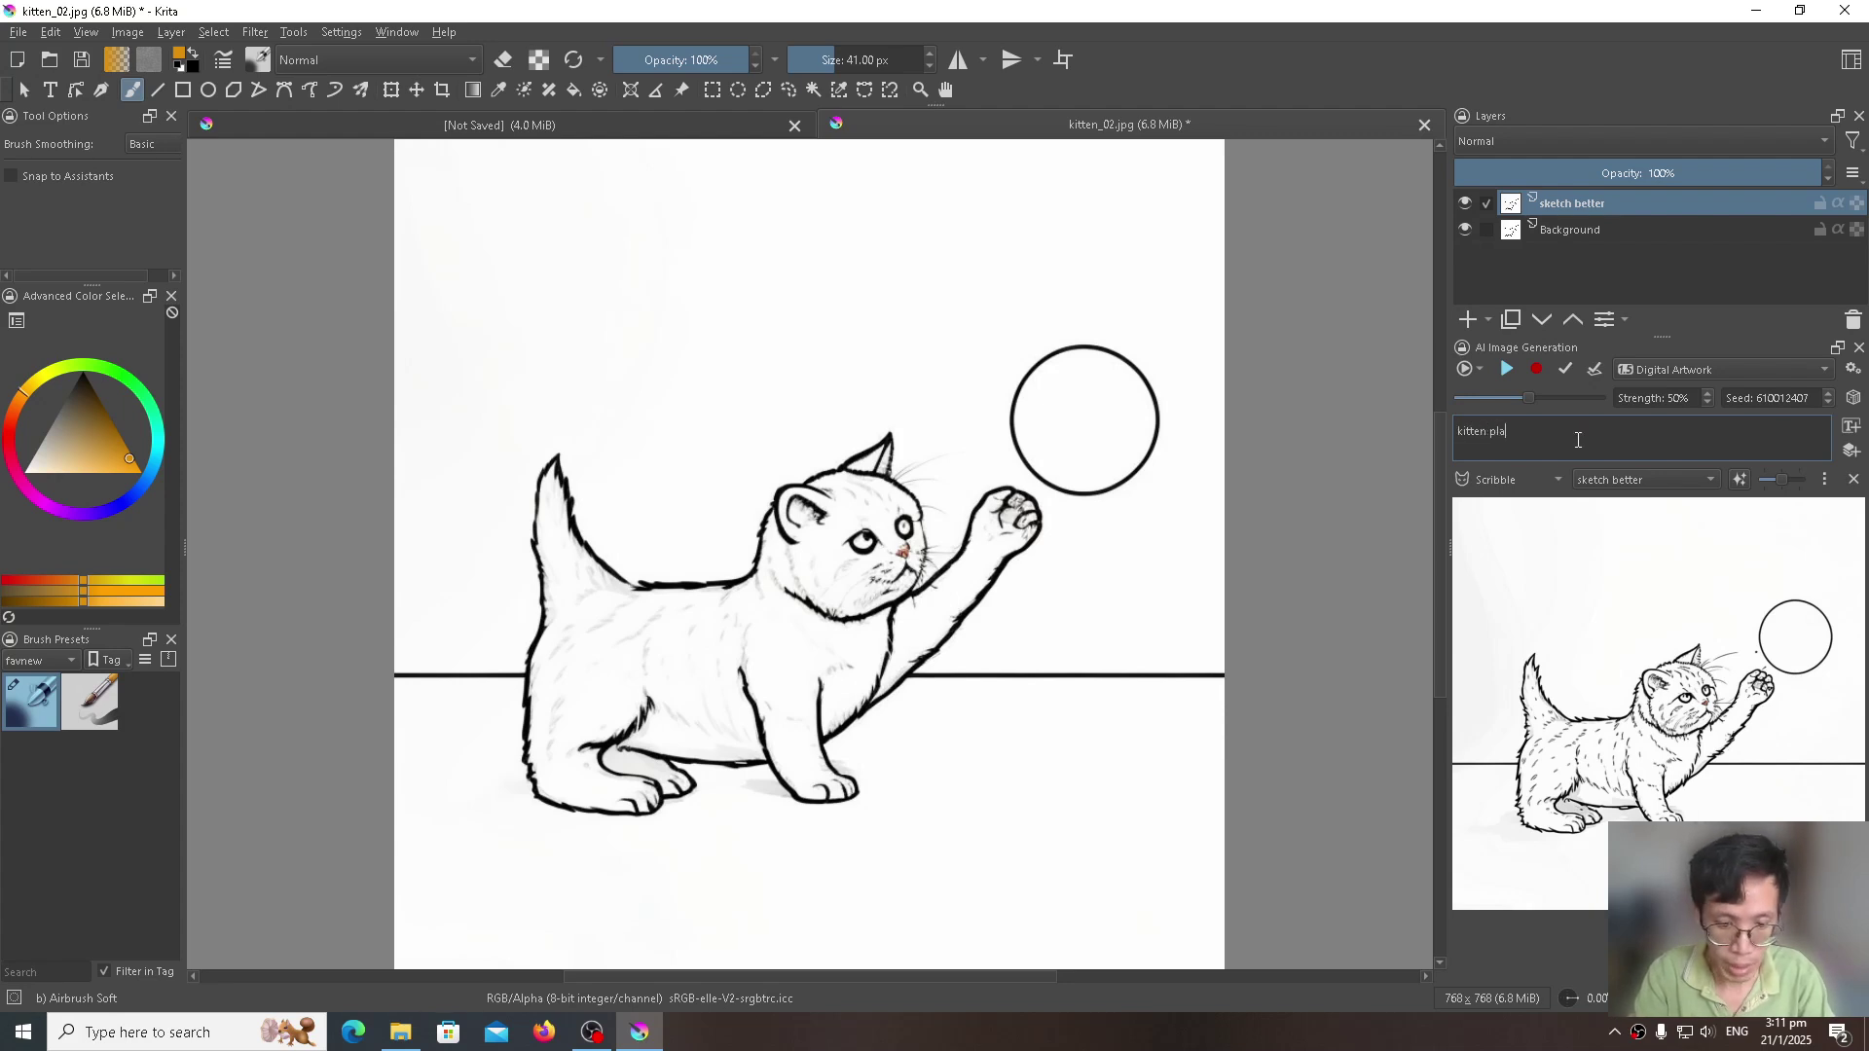
pyautogui.write('ying ball')
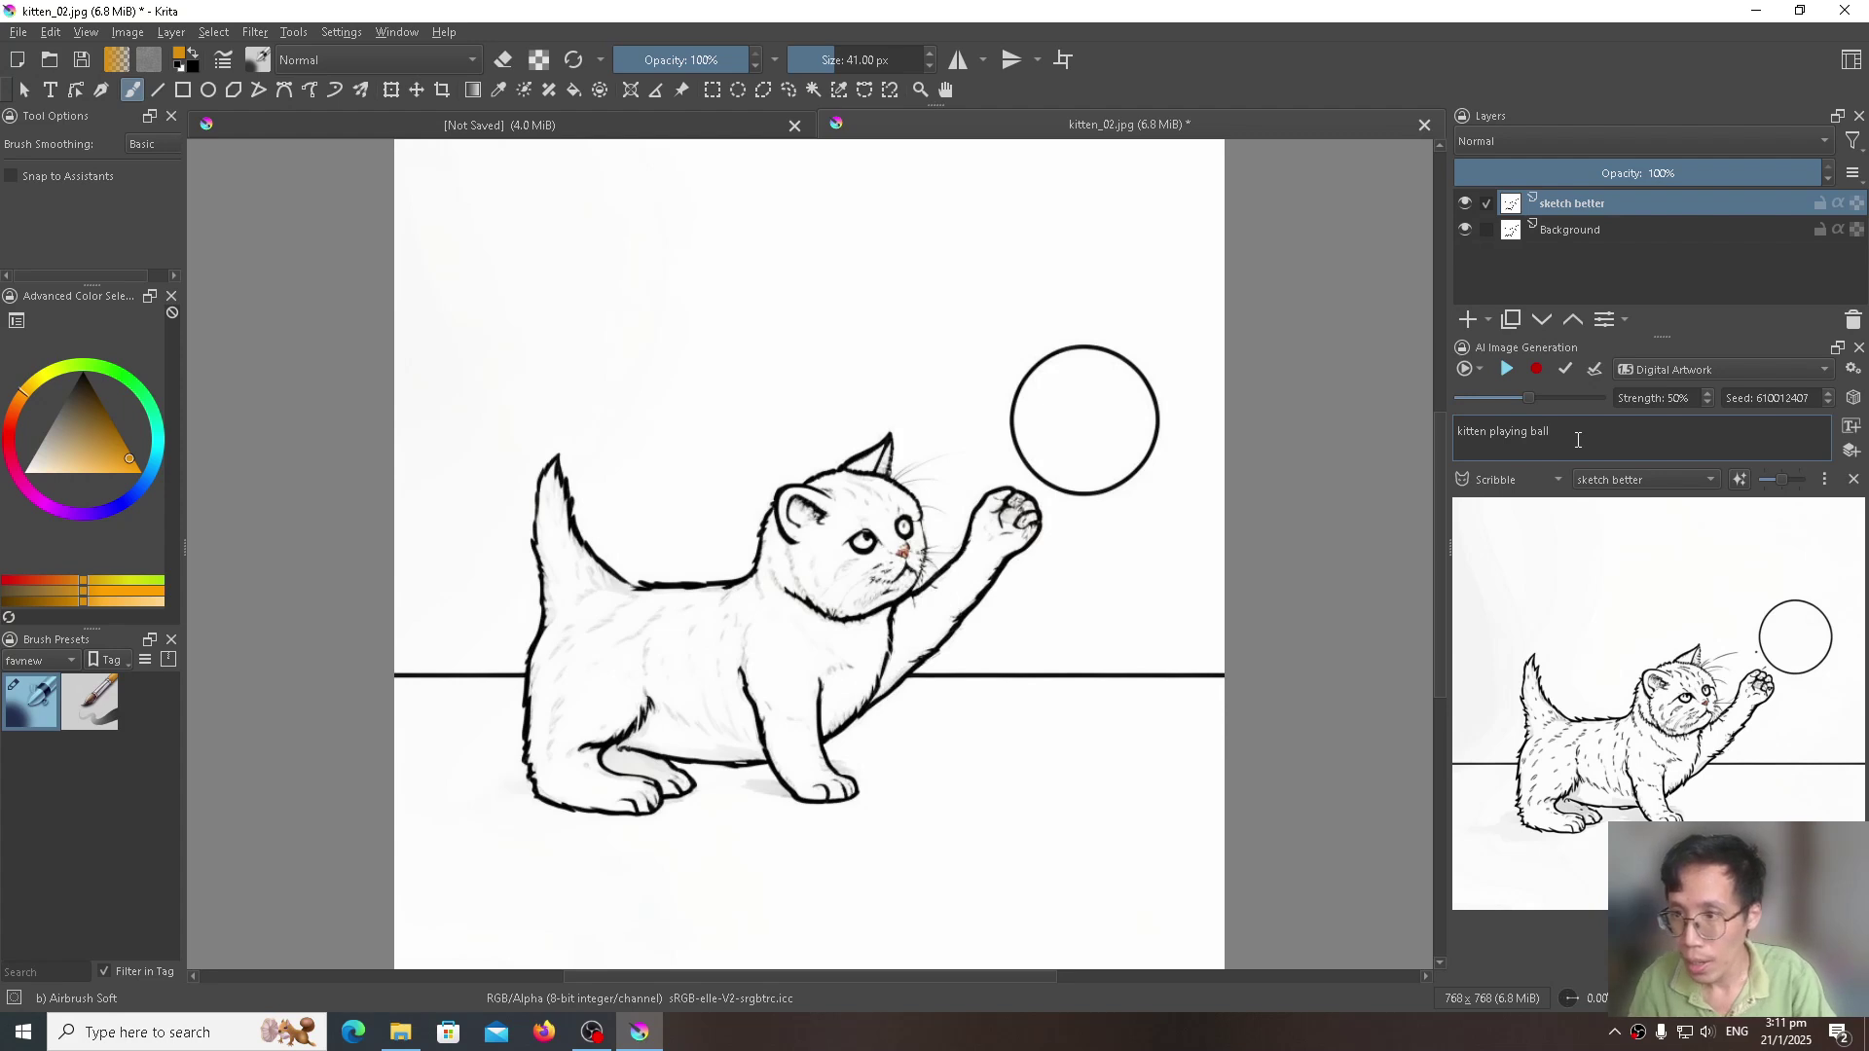
pyautogui.write('o')
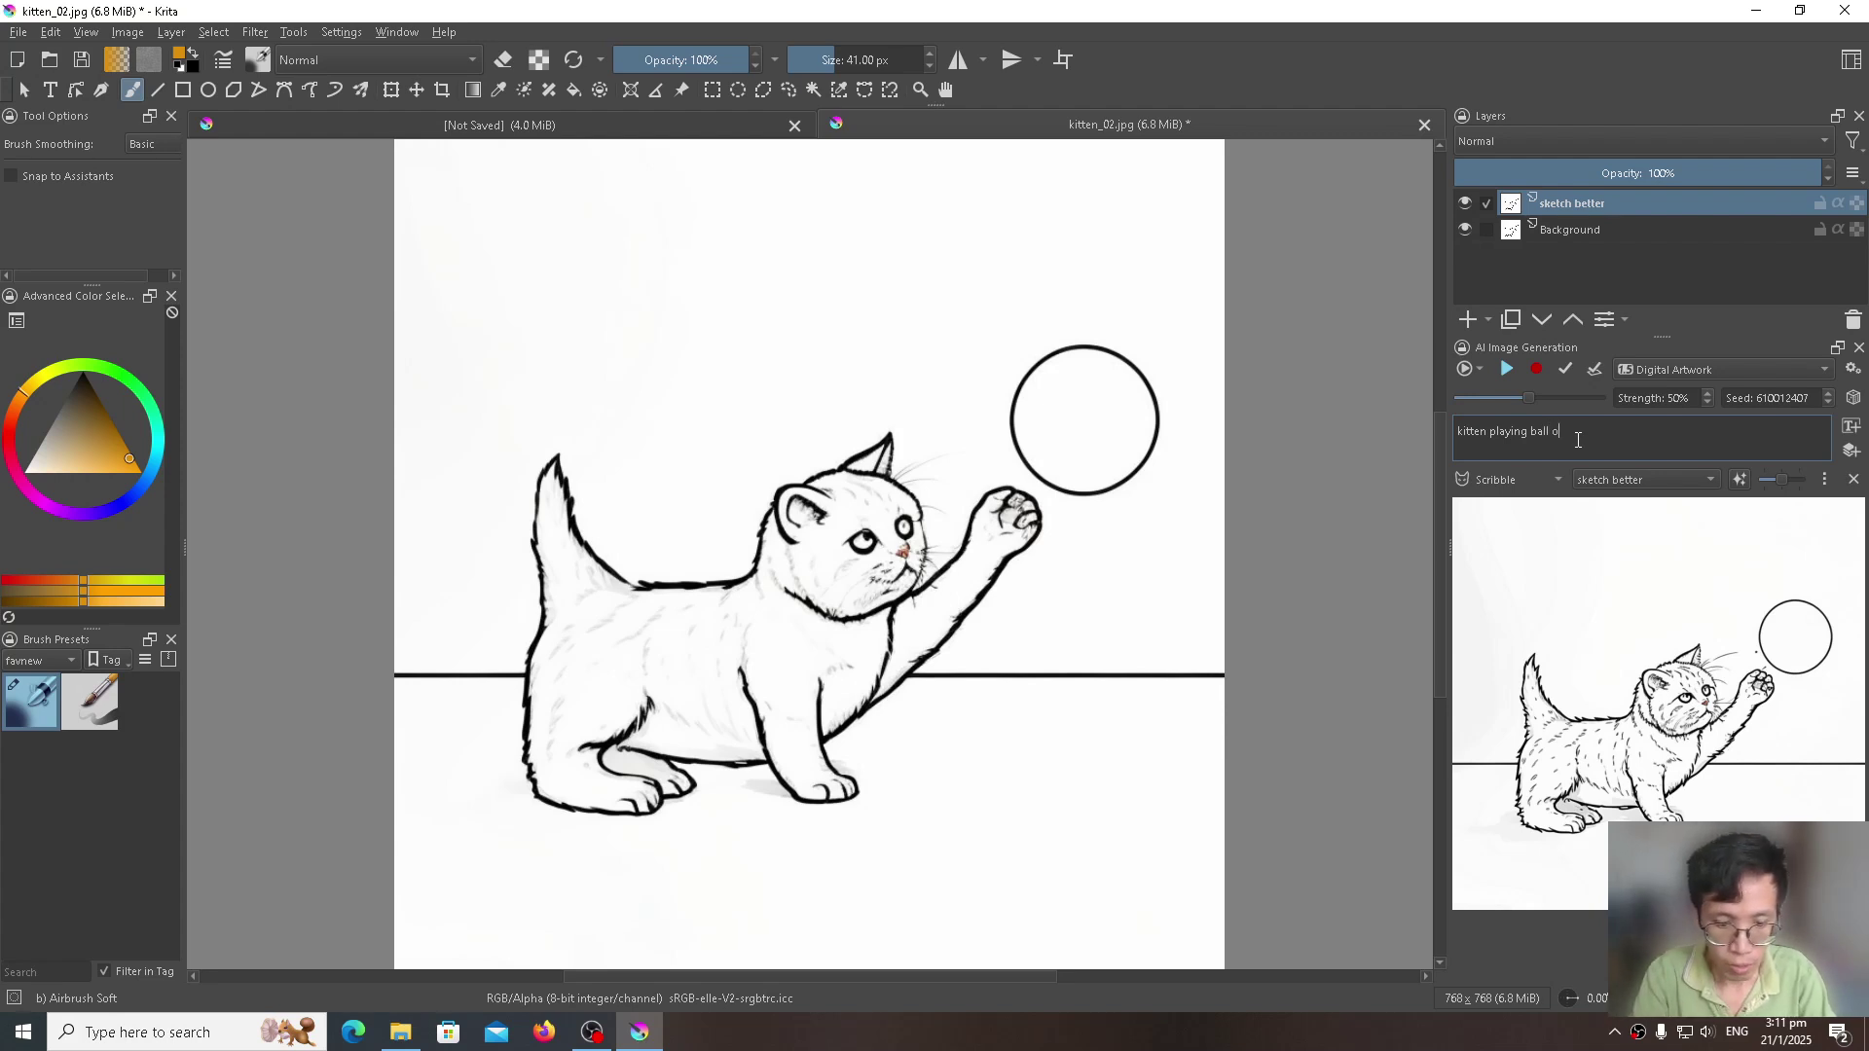
pyautogui.write('n floor')
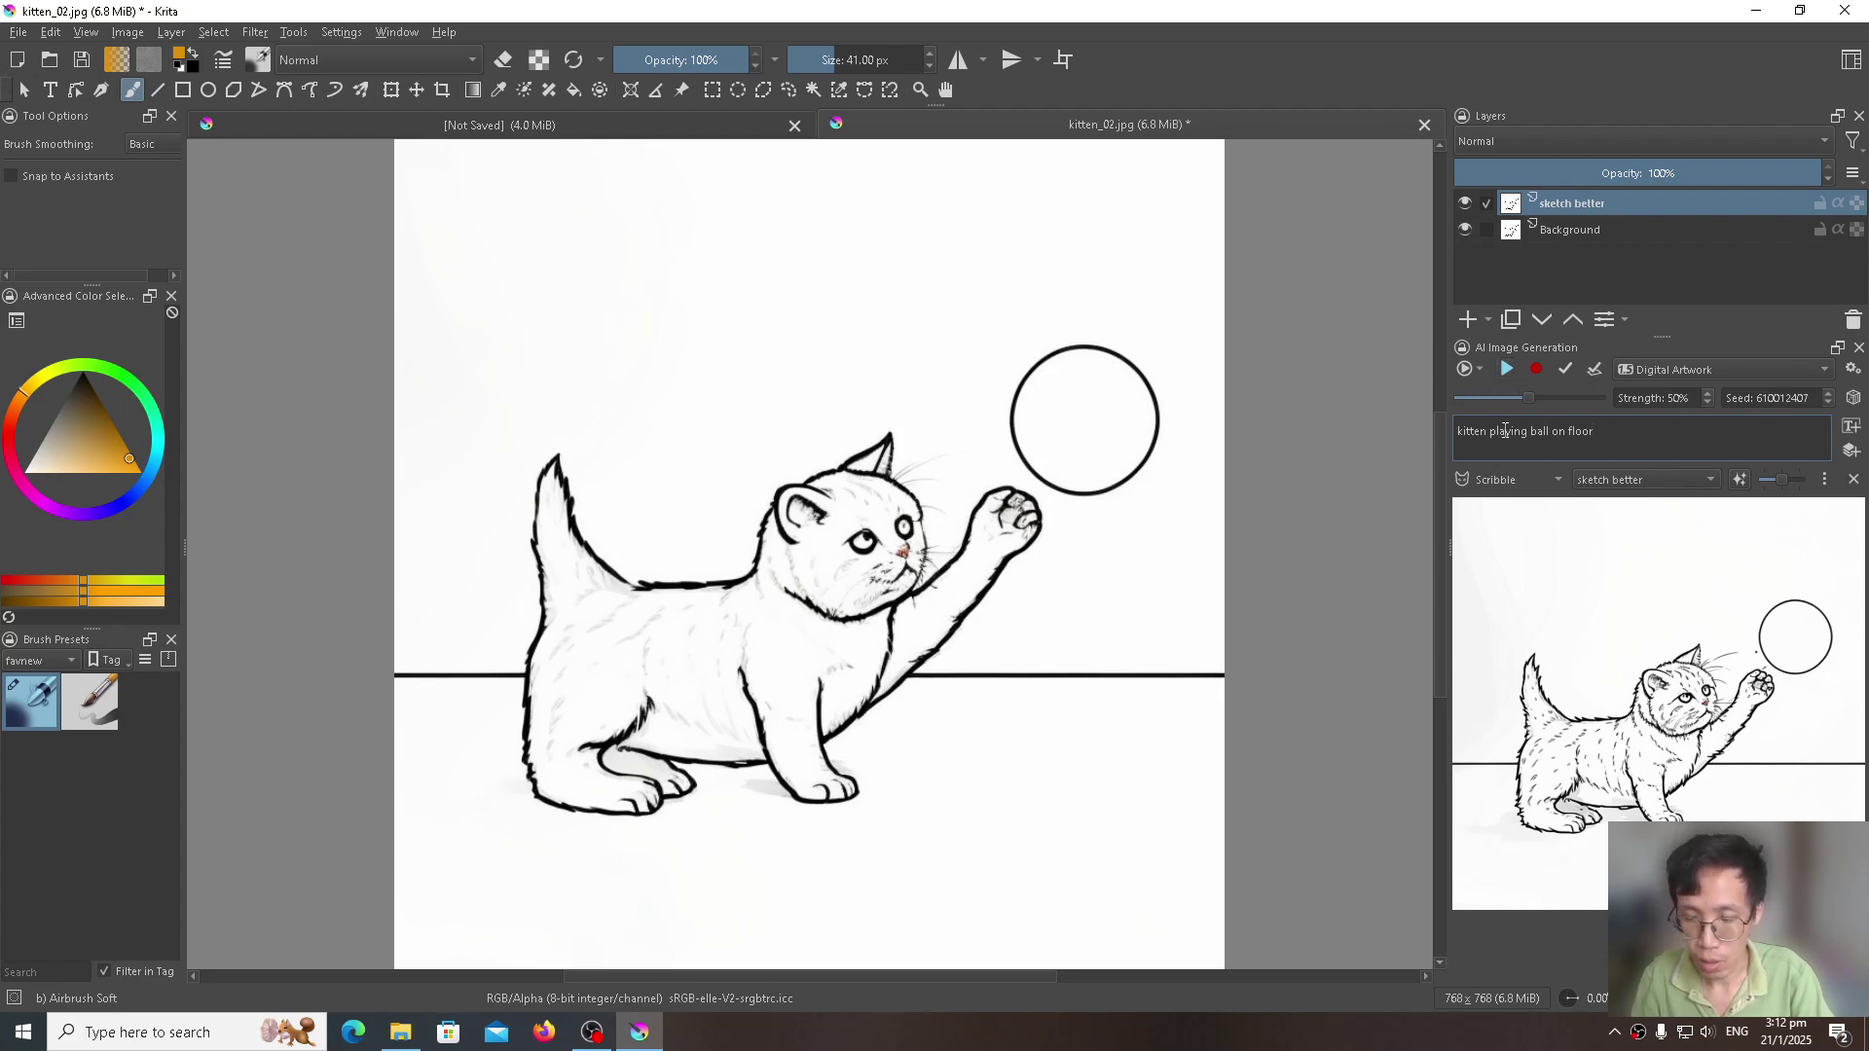
pyautogui.write('orange')
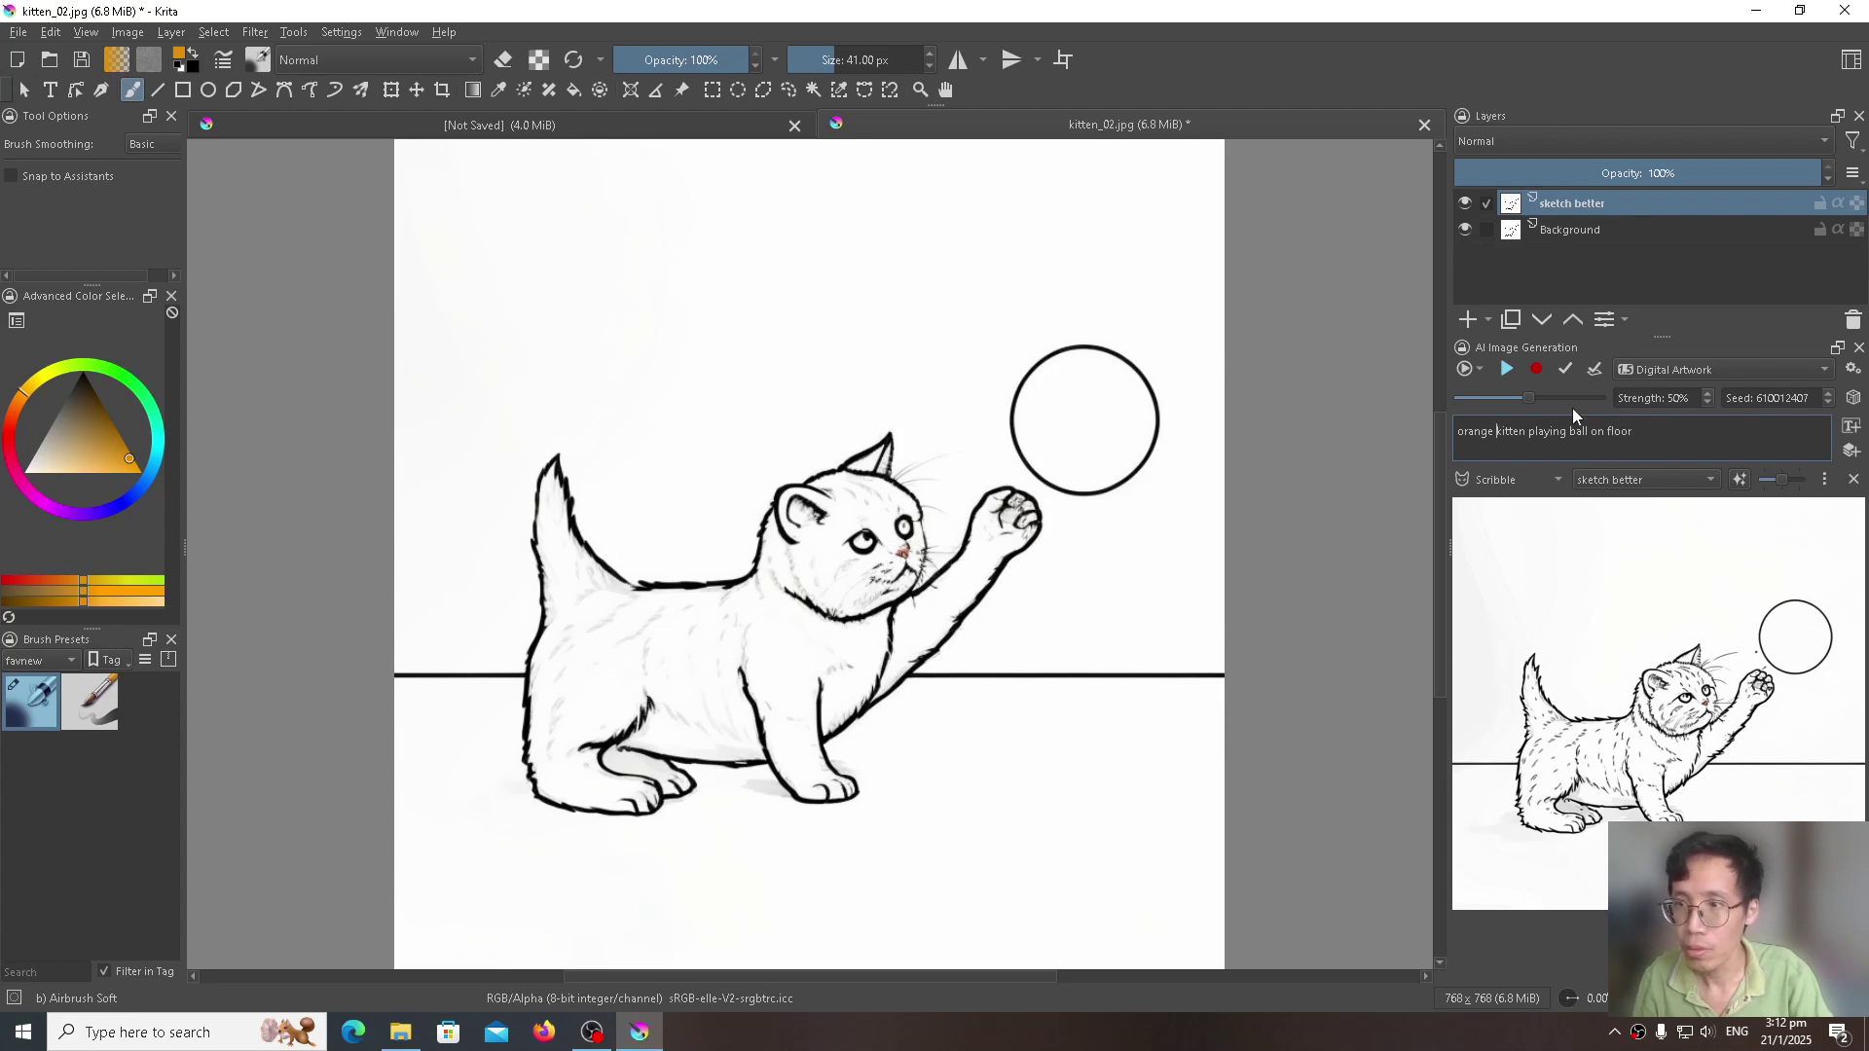
pyautogui.click(1508, 371)
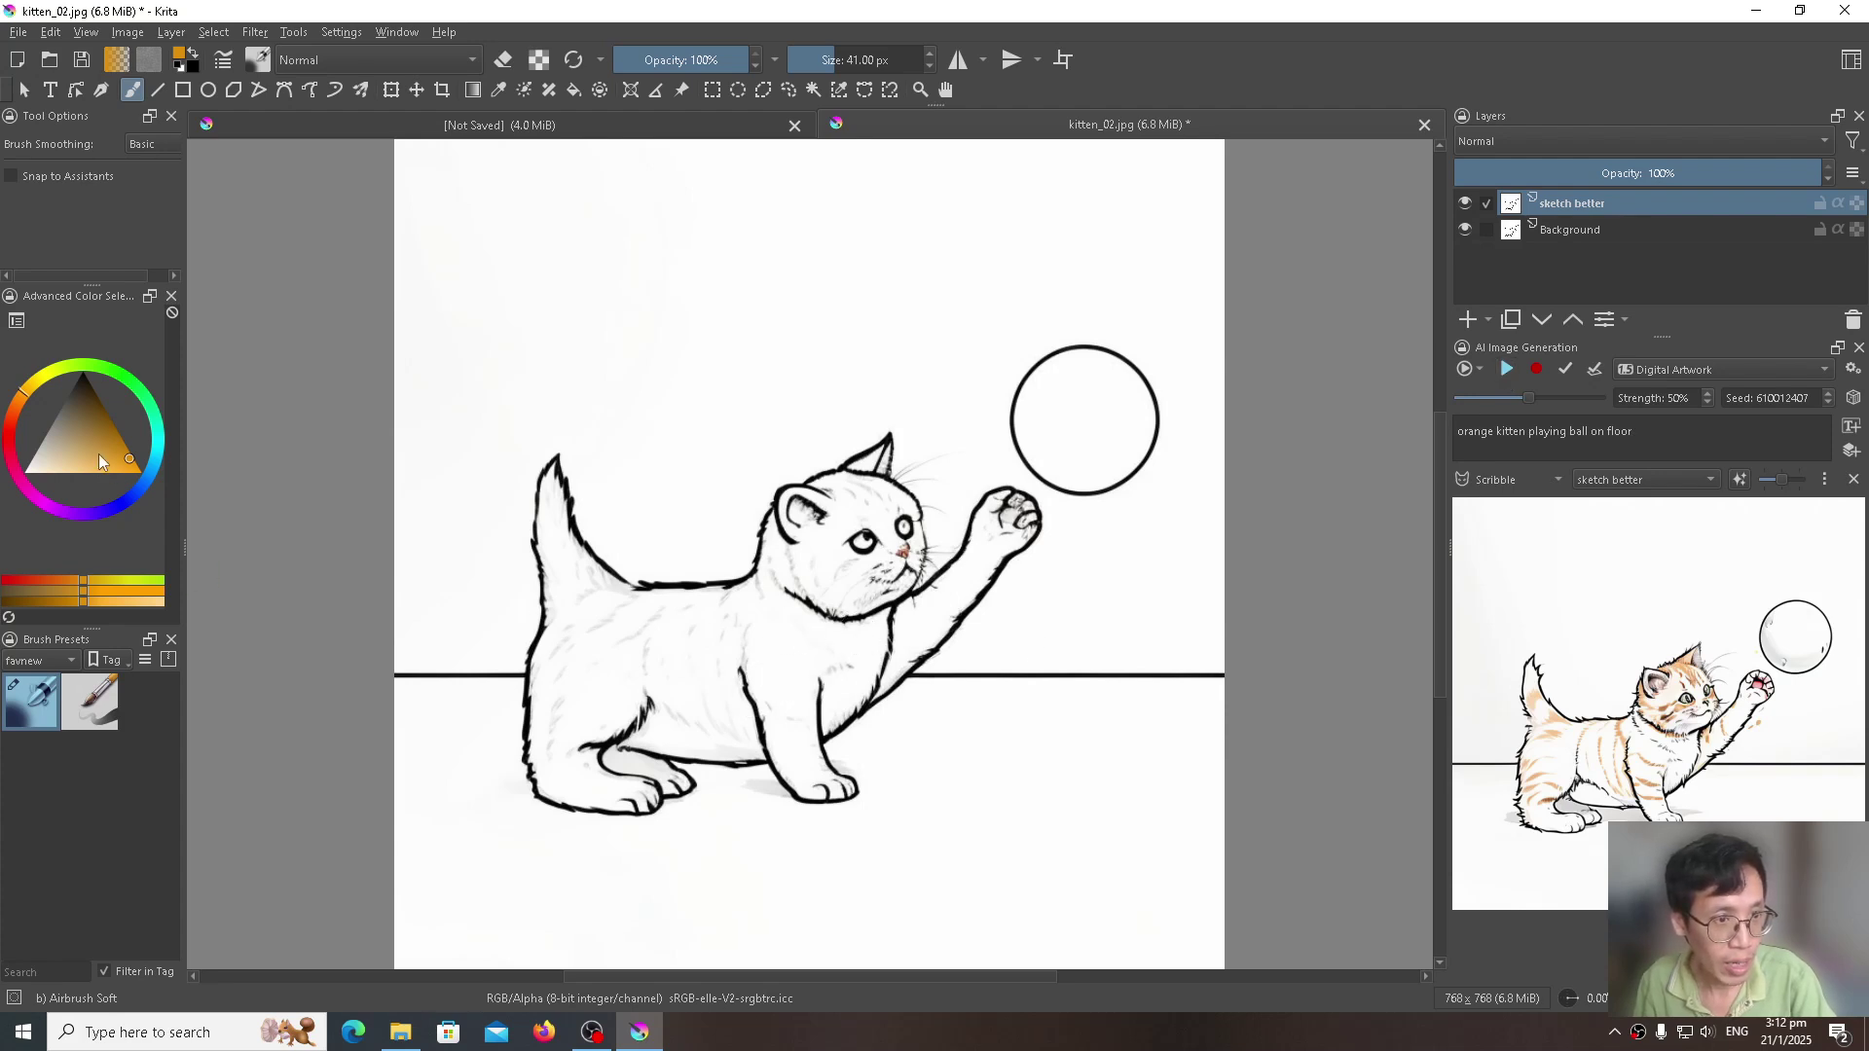
# Step: Choose a bright yellowish orange and fill the kitten's body, head and raised foreleg with it on the sketch better layer
pyautogui.moveTo(98, 453); pyautogui.dragTo(122, 457)
pyautogui.click(15, 408)
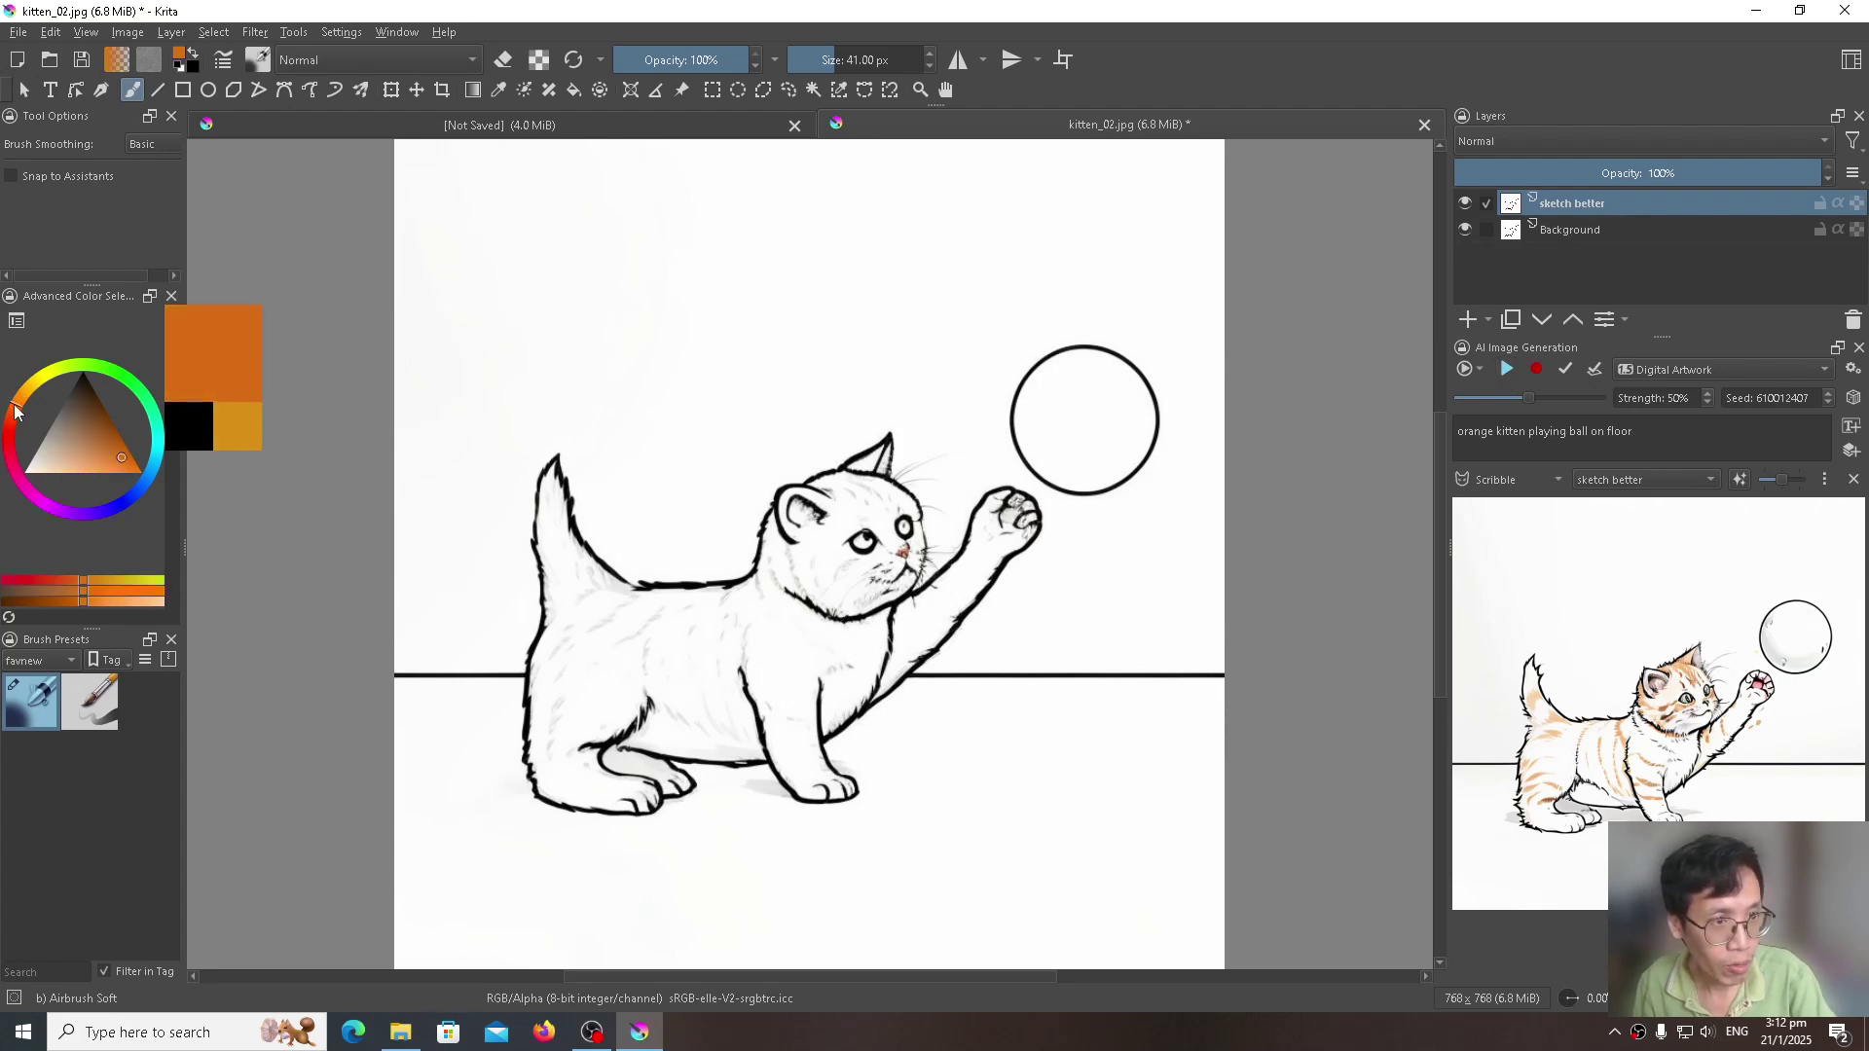
pyautogui.click(118, 453)
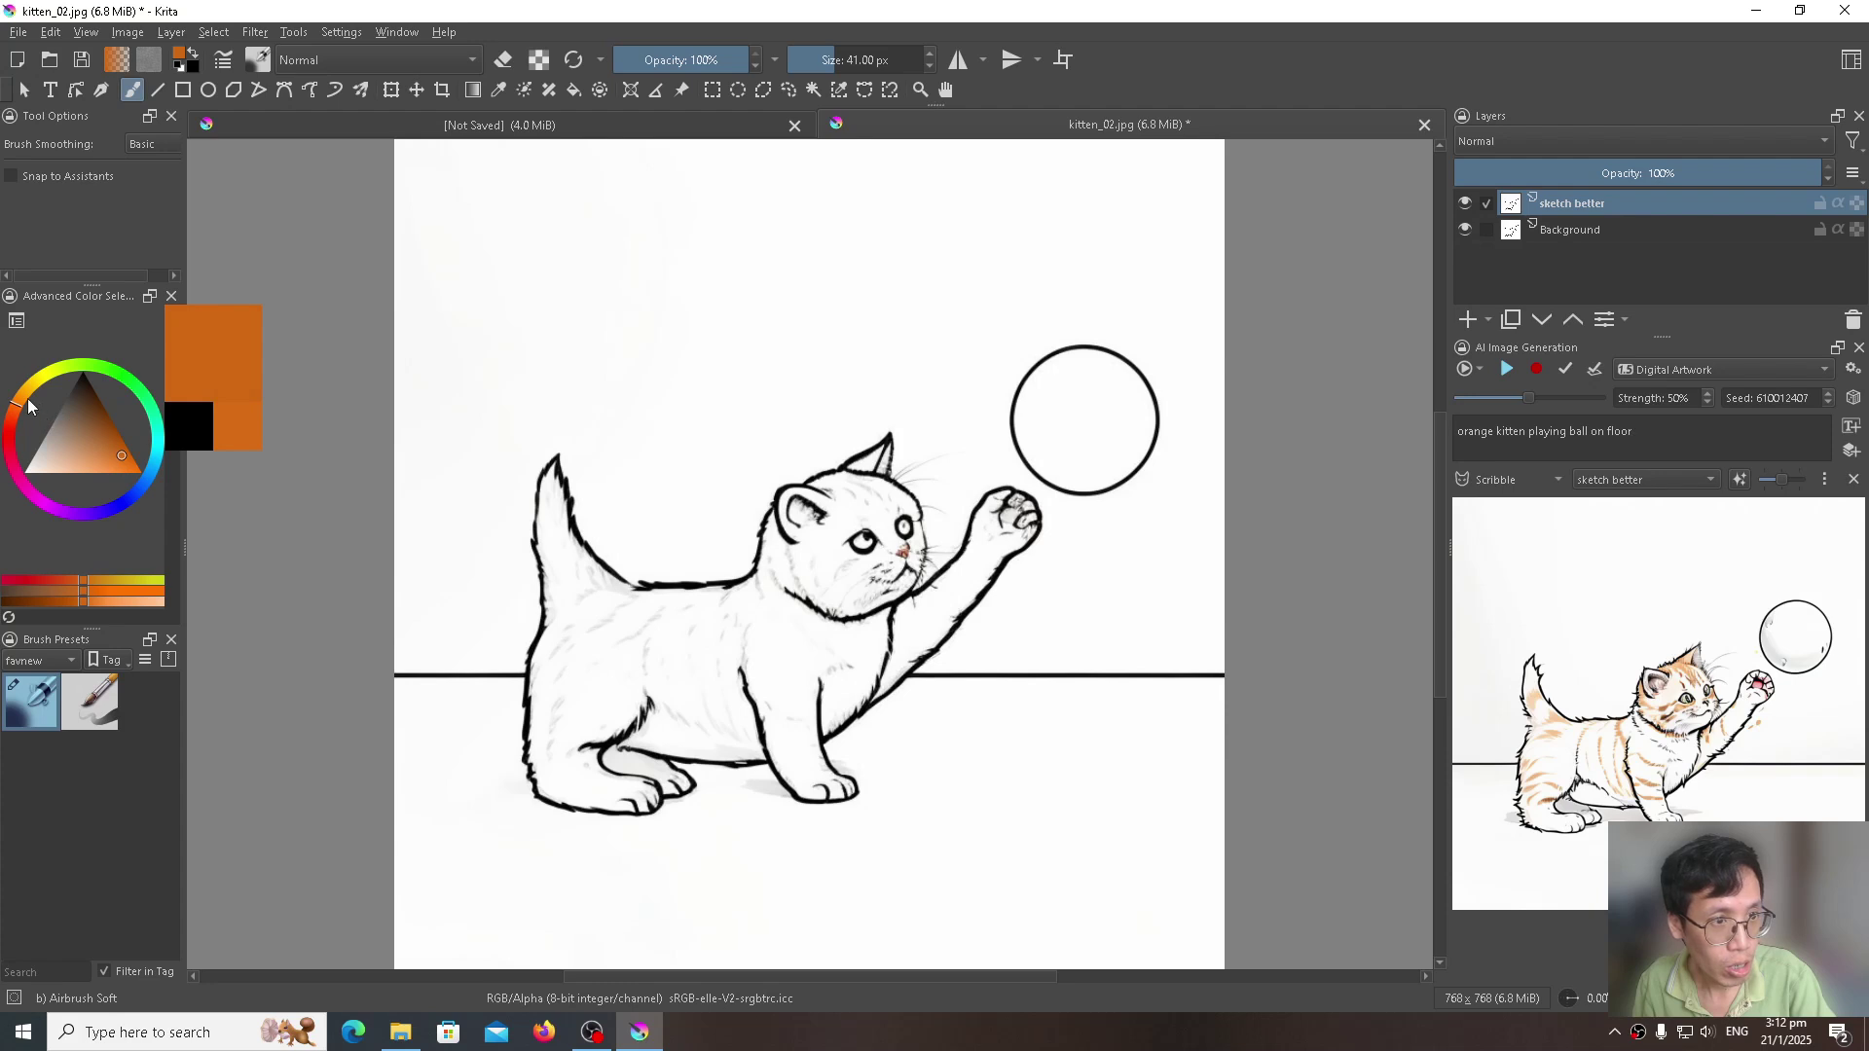
pyautogui.moveTo(27, 399)
pyautogui.mouseDown()
pyautogui.moveTo(33, 383)
pyautogui.moveTo(25, 396)
pyautogui.mouseUp()
pyautogui.moveTo(119, 448); pyautogui.dragTo(138, 467)
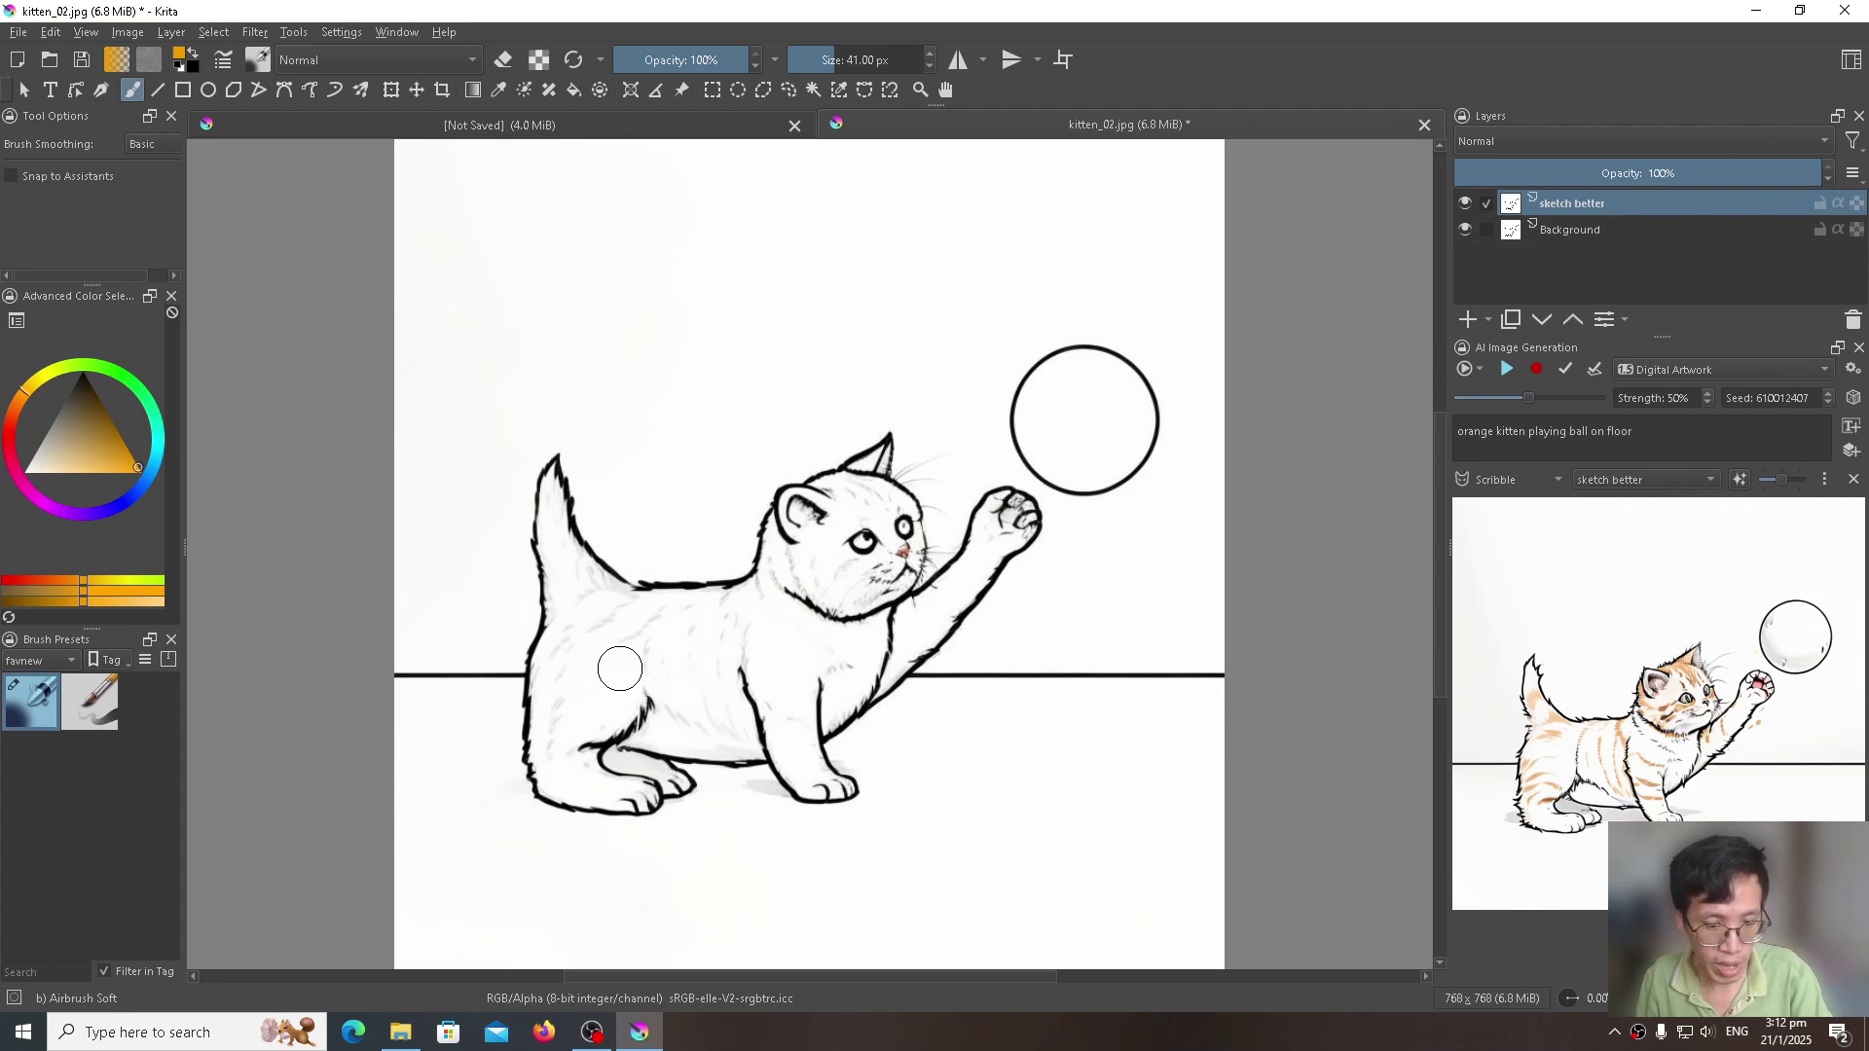
pyautogui.press('f')
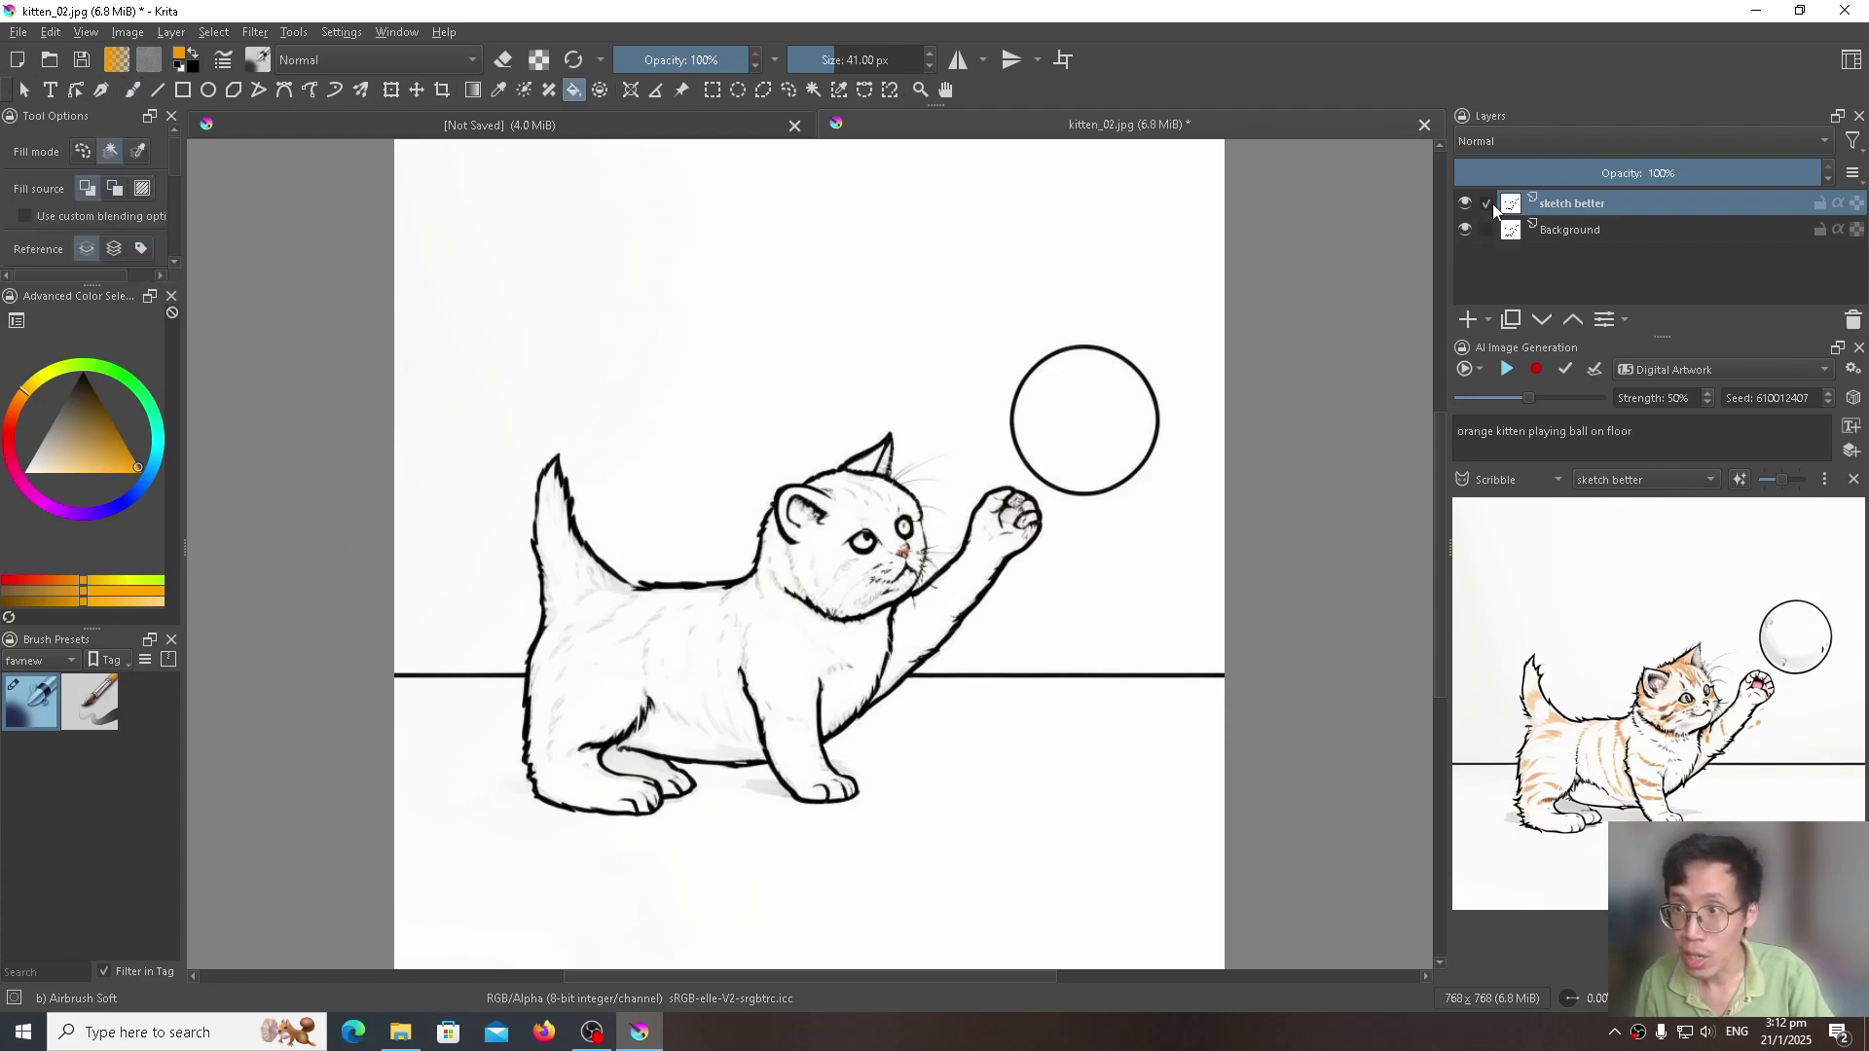
pyautogui.click(688, 675)
pyautogui.click(925, 647)
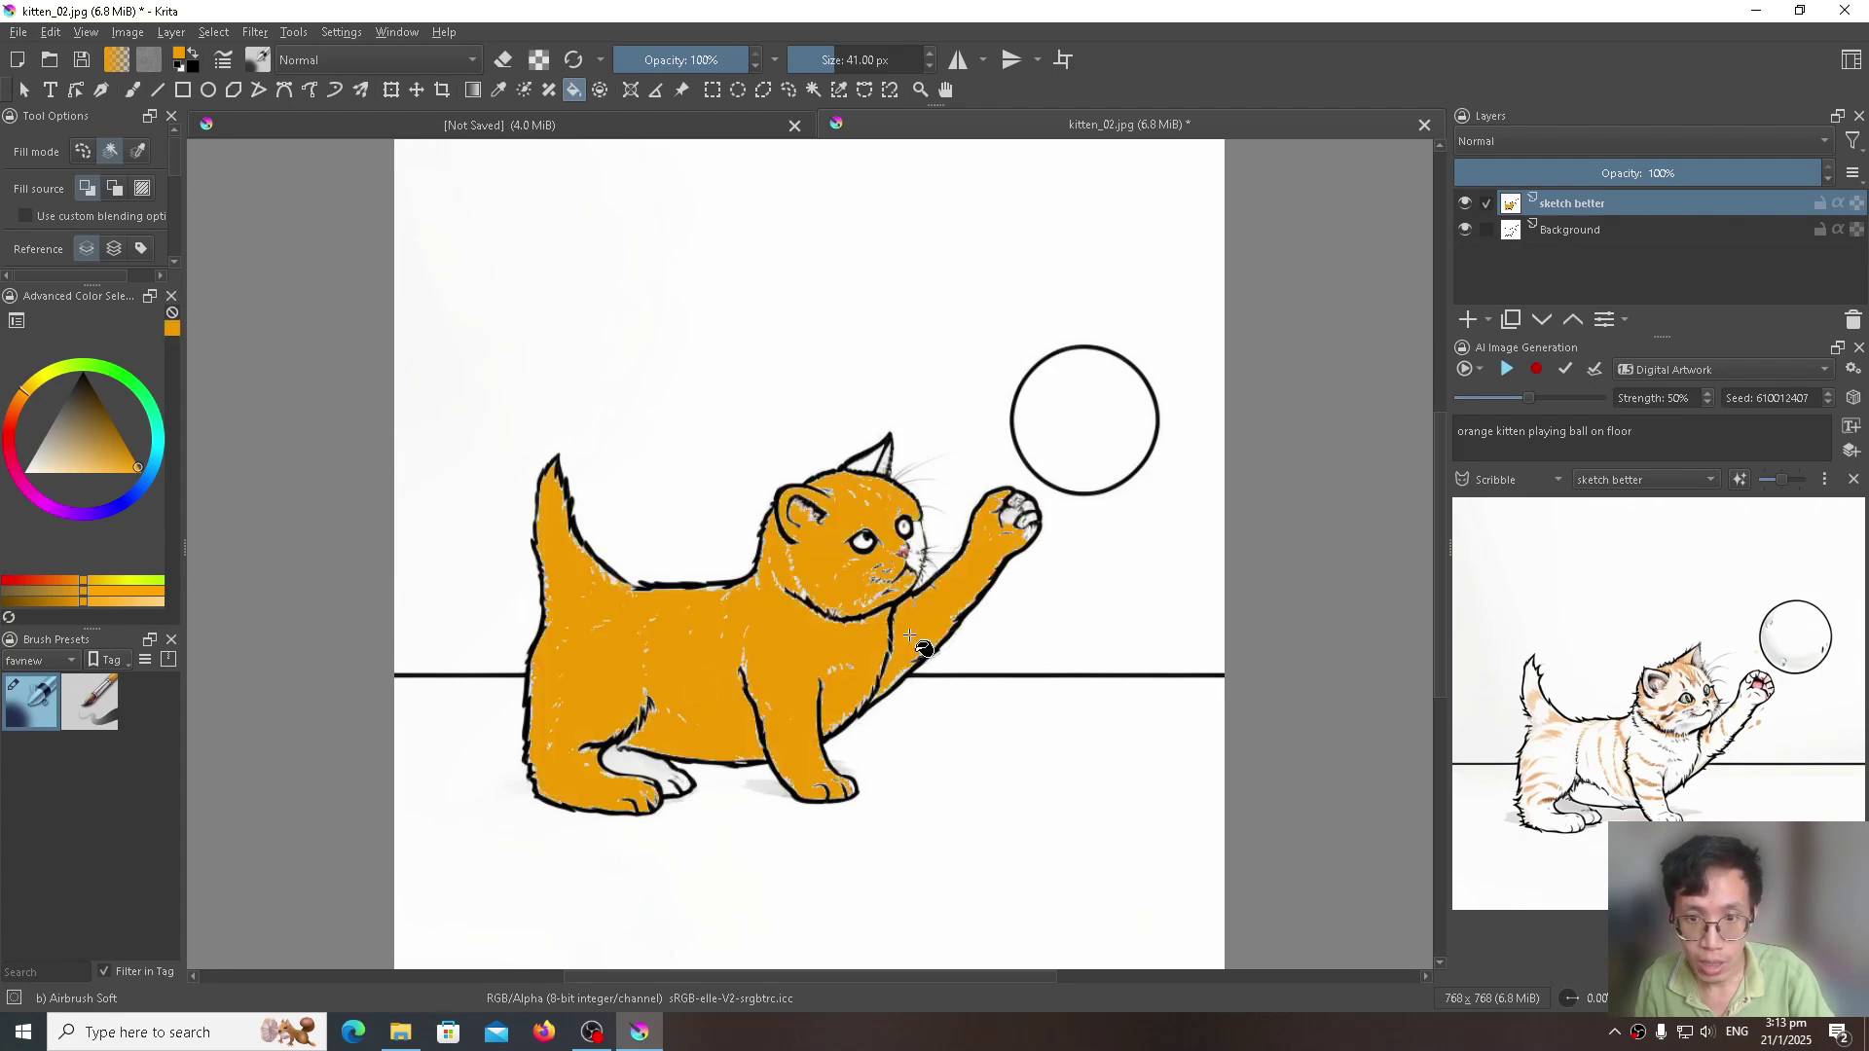
# Step: Fill the remaining white areas at the muzzle's edge, the far ear and the far hind leg with the same orange
pyautogui.scroll(4, 919, 564)
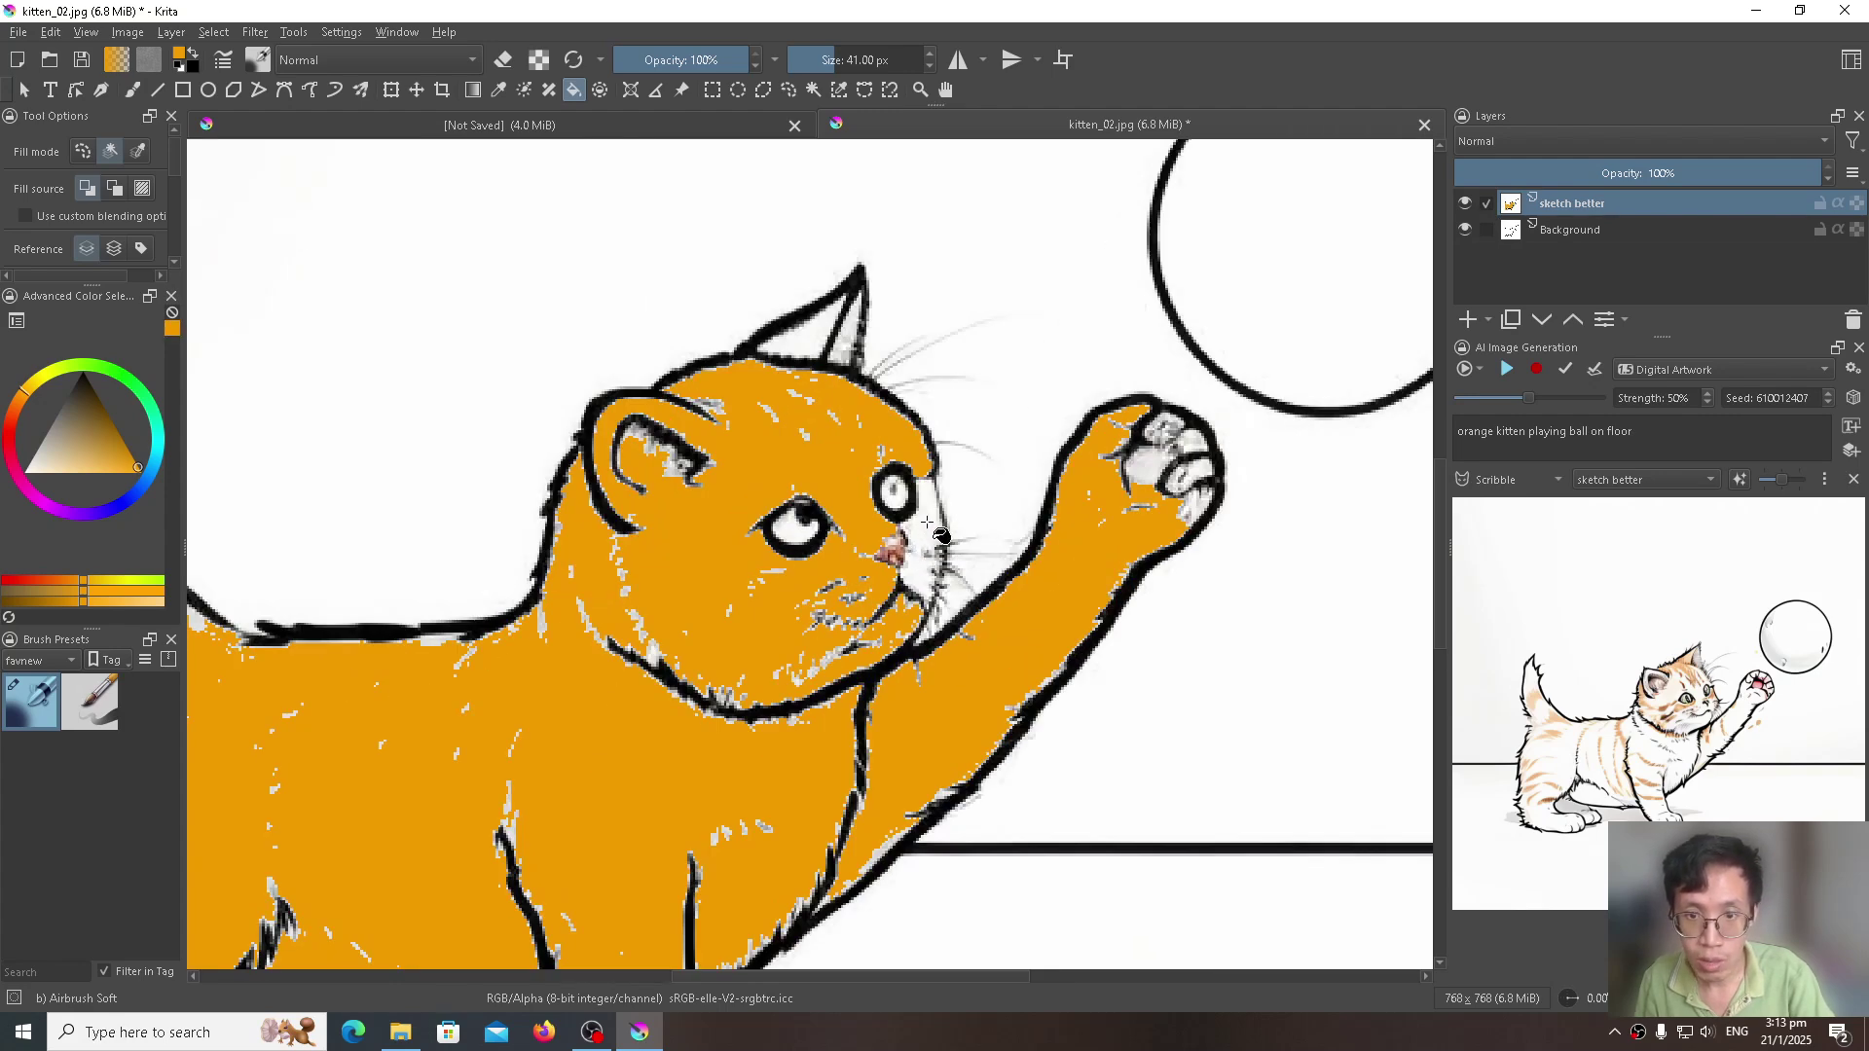
pyautogui.scroll(2, 920, 535)
pyautogui.click(920, 529)
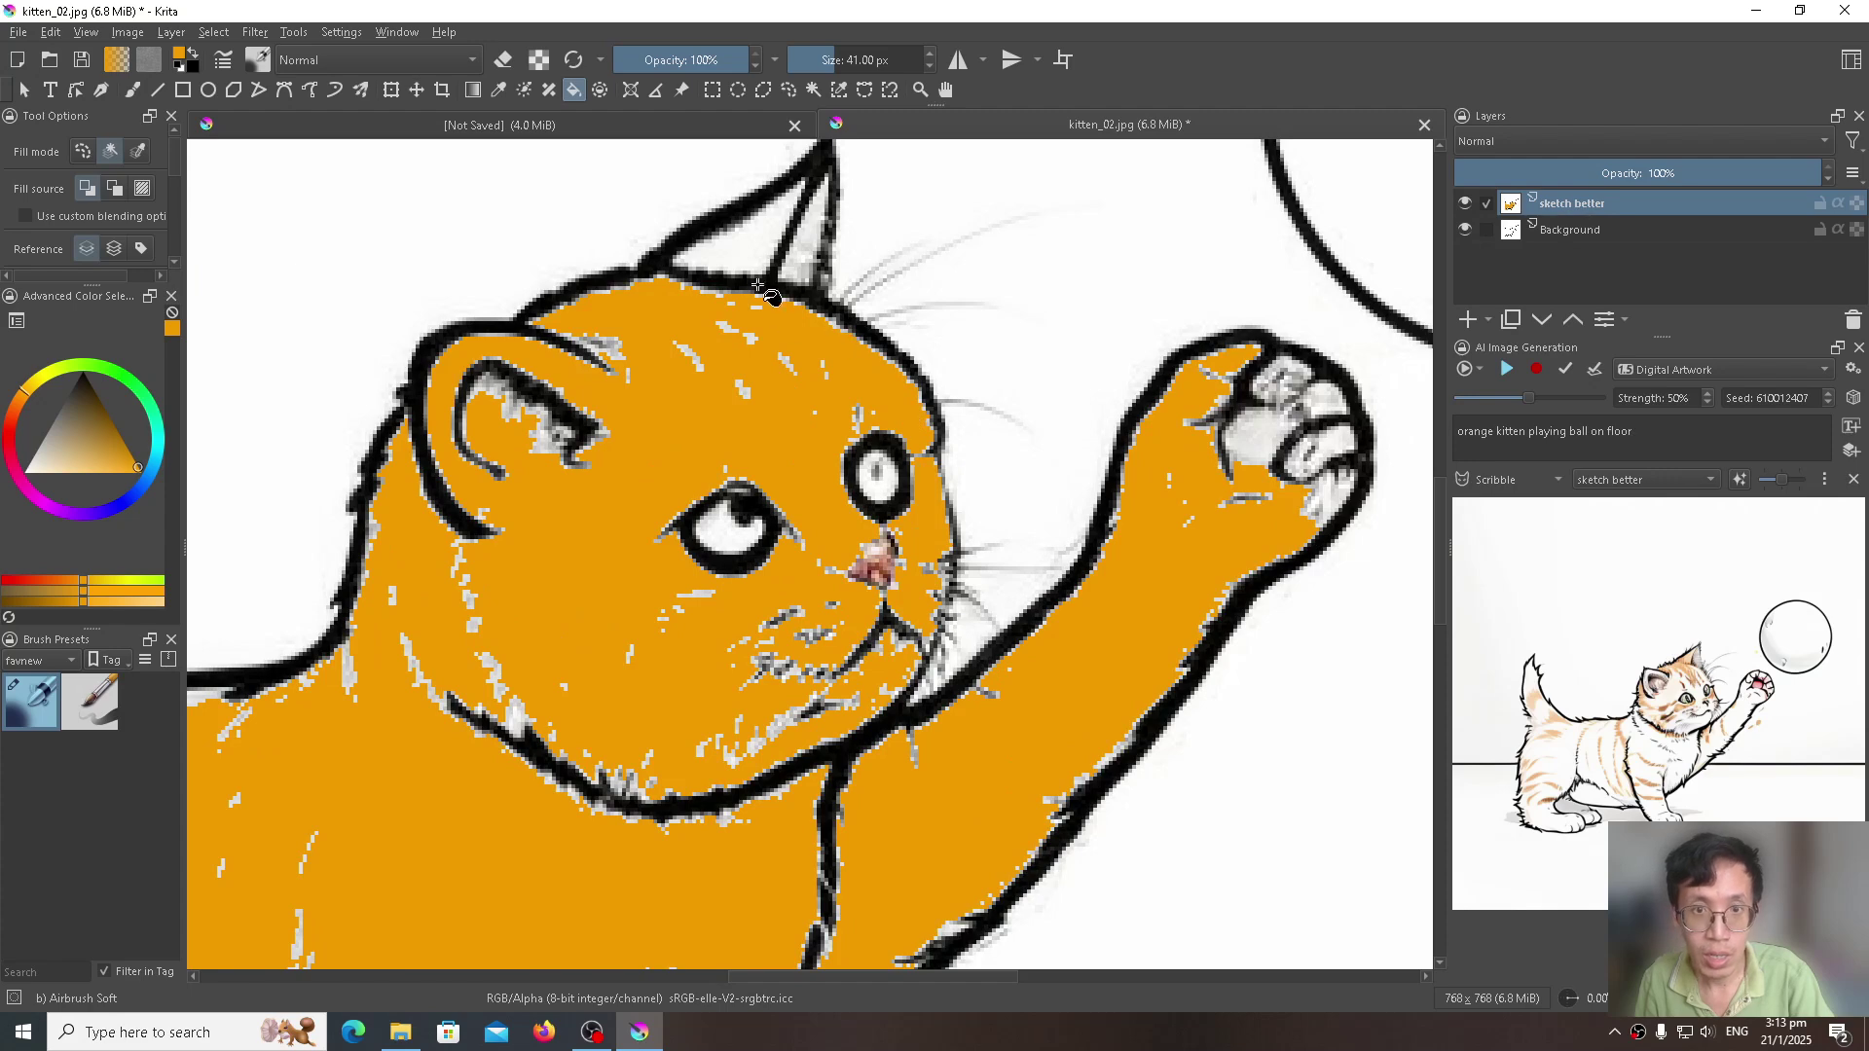
pyautogui.click(750, 236)
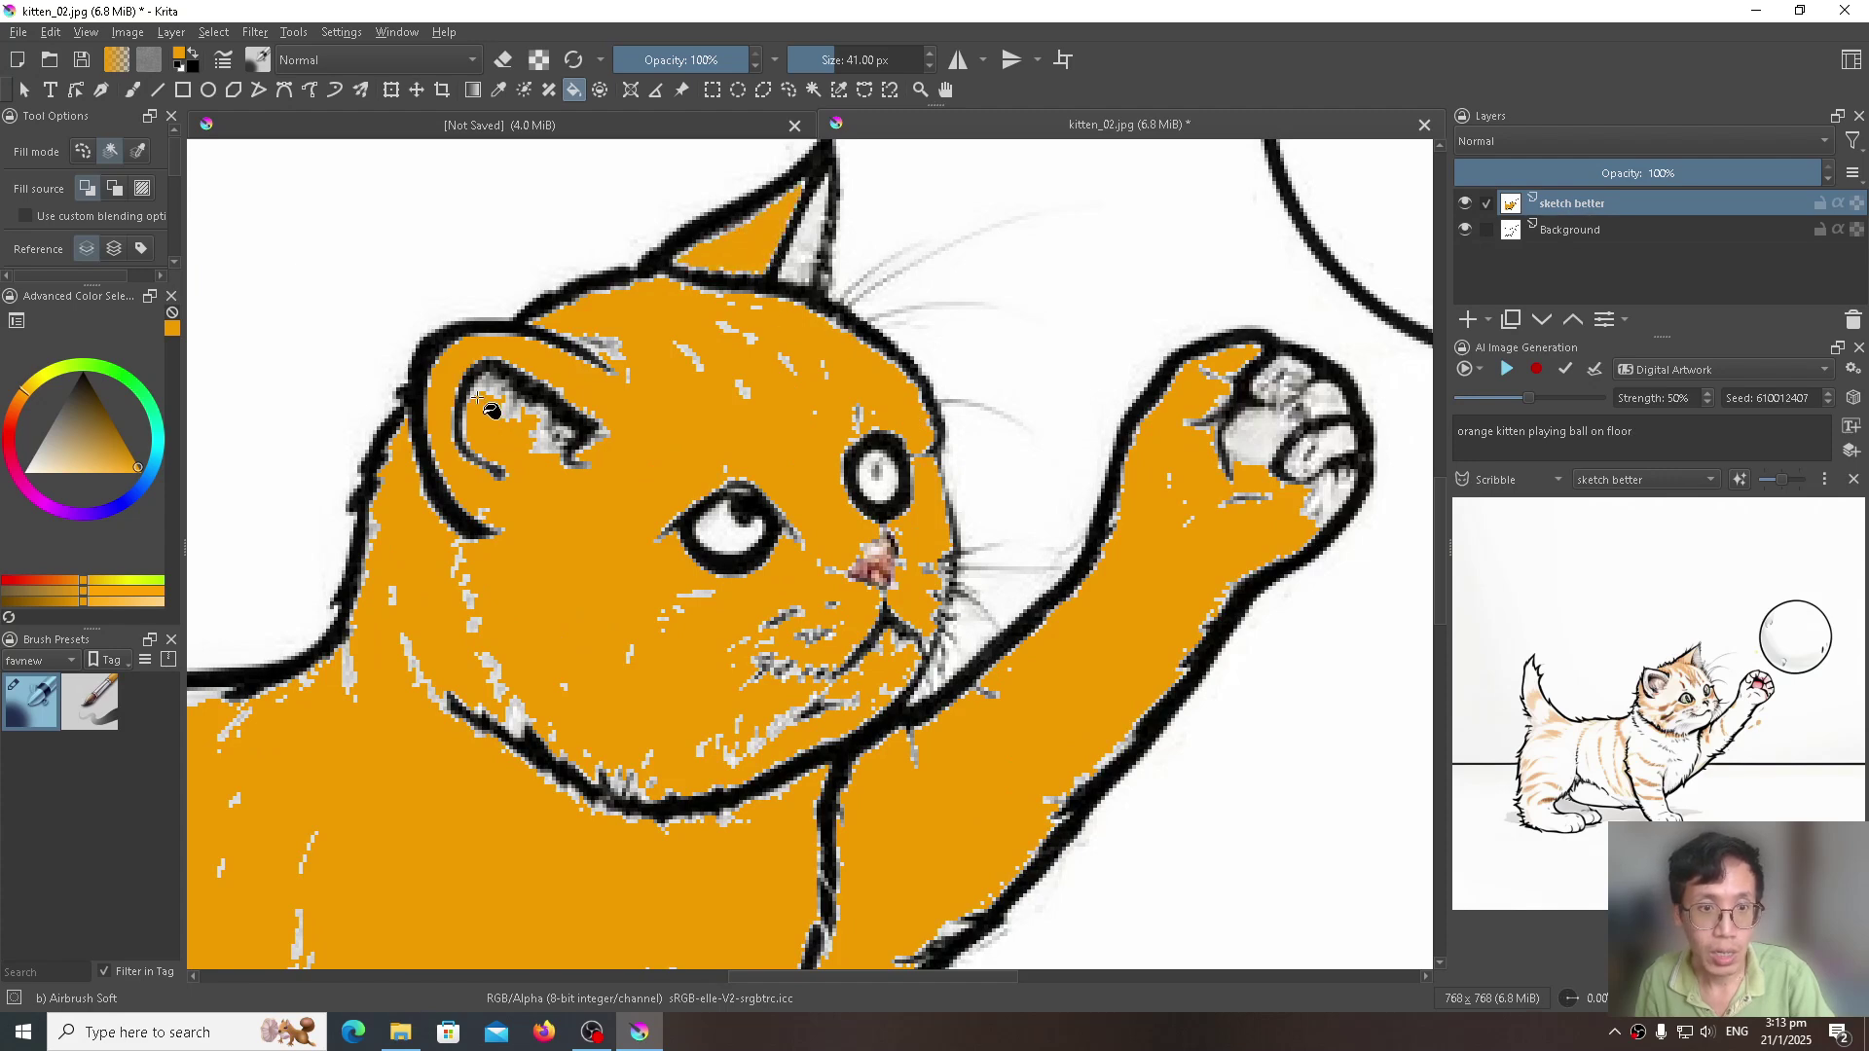
pyautogui.scroll(-4, 866, 615)
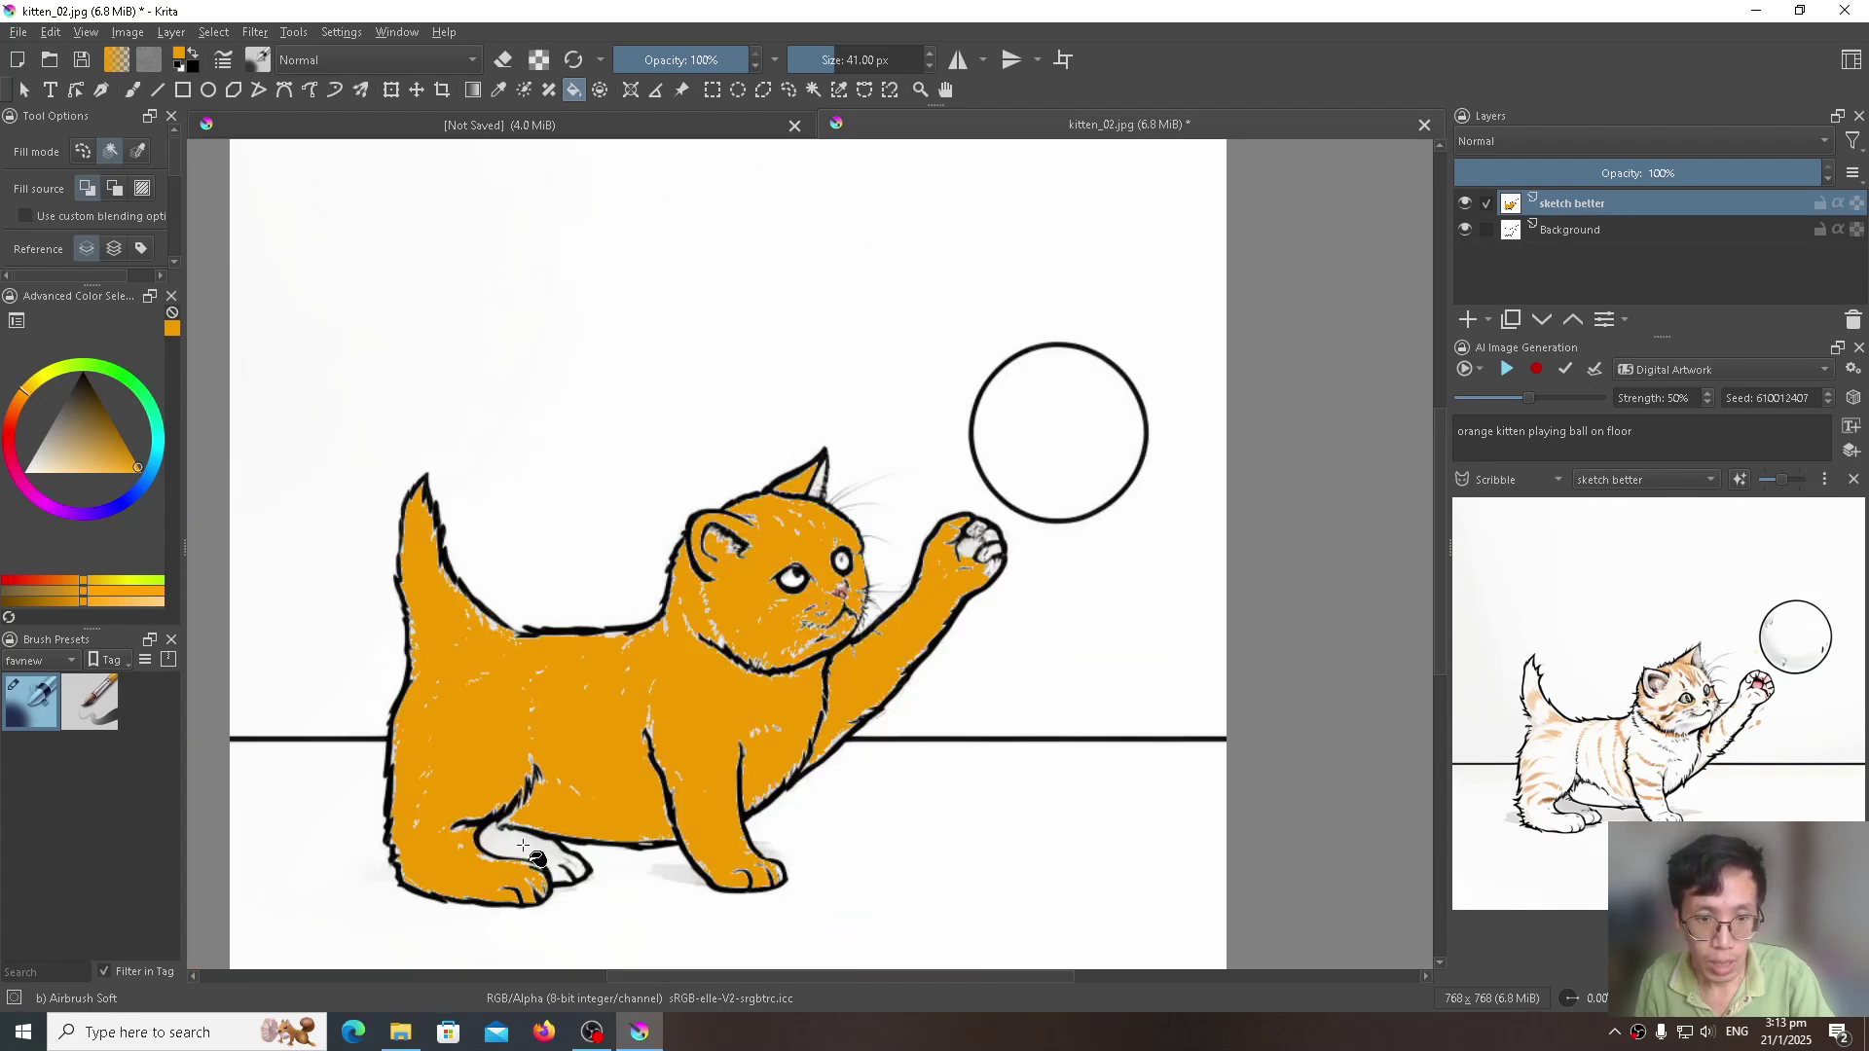
# Step: Choose a bright green and fill both of the kitten's eyes with it
pyautogui.scroll(4, 744, 618)
pyautogui.scroll(-1, 846, 638)
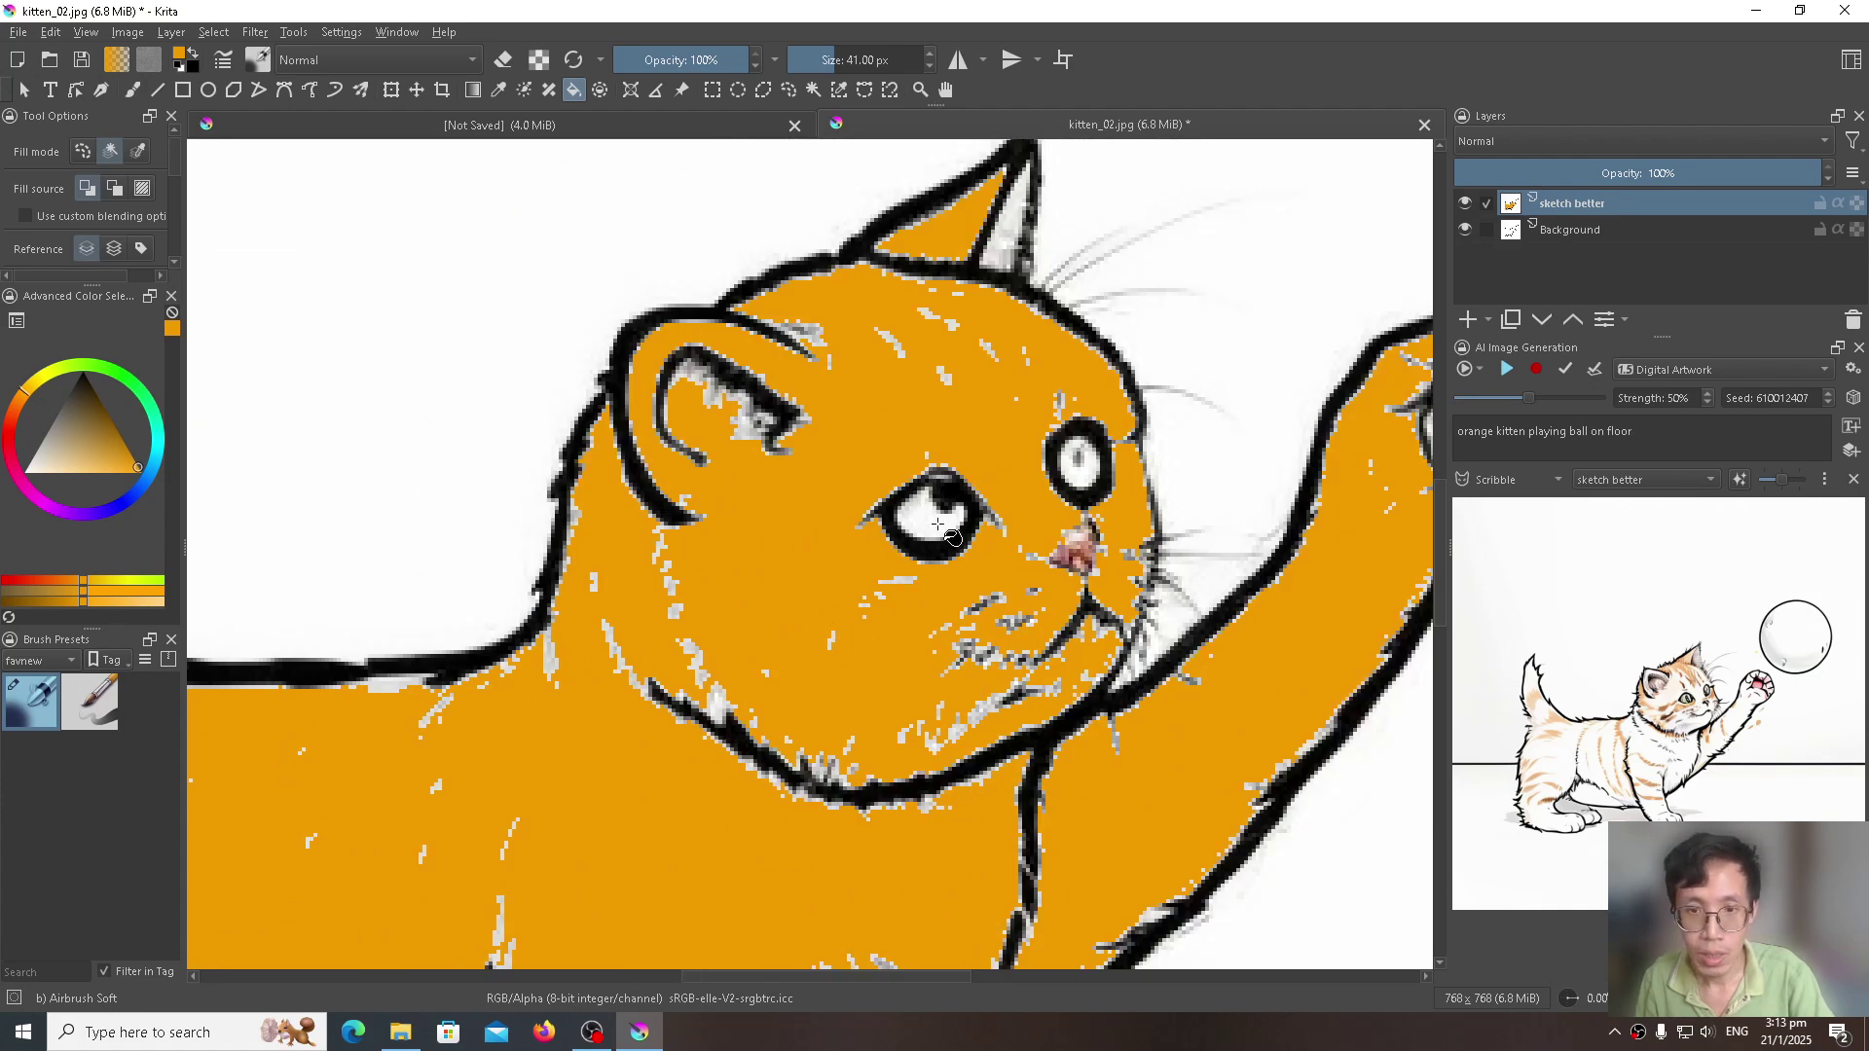
pyautogui.moveTo(148, 406); pyautogui.dragTo(127, 382)
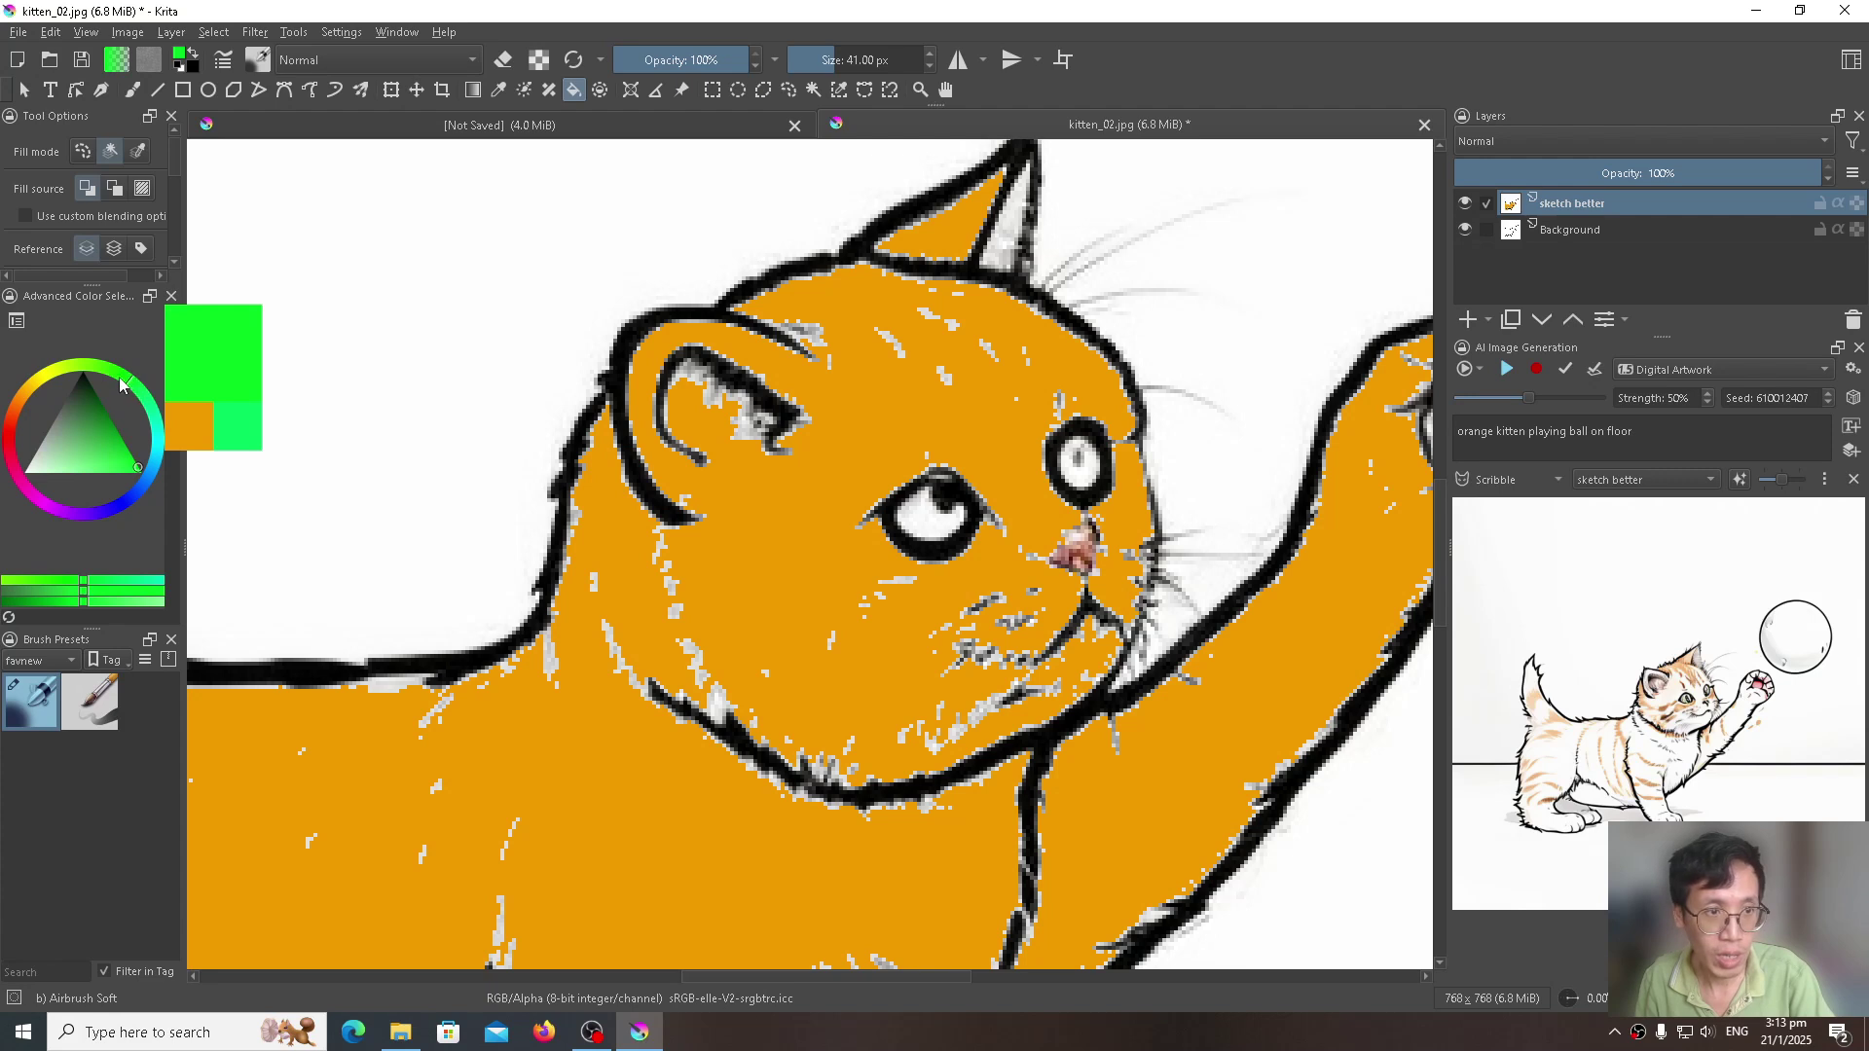
pyautogui.click(930, 520)
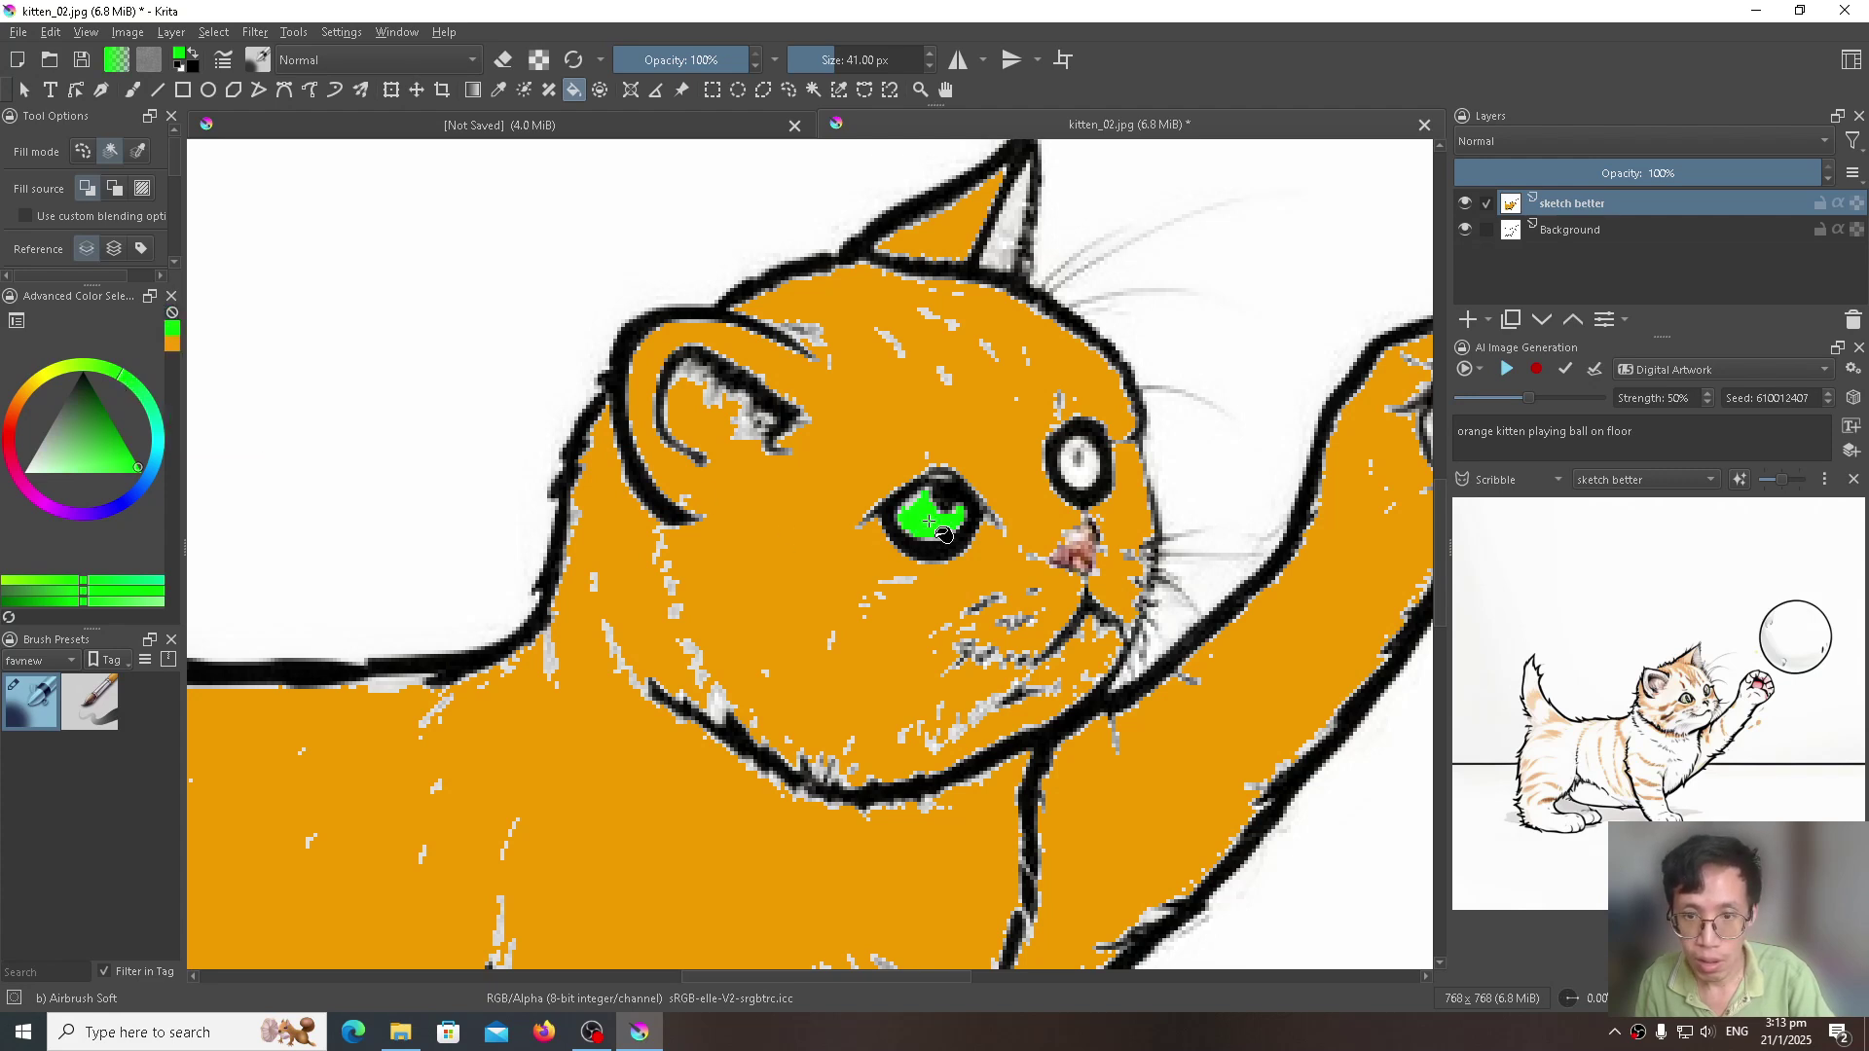
pyautogui.click(1090, 472)
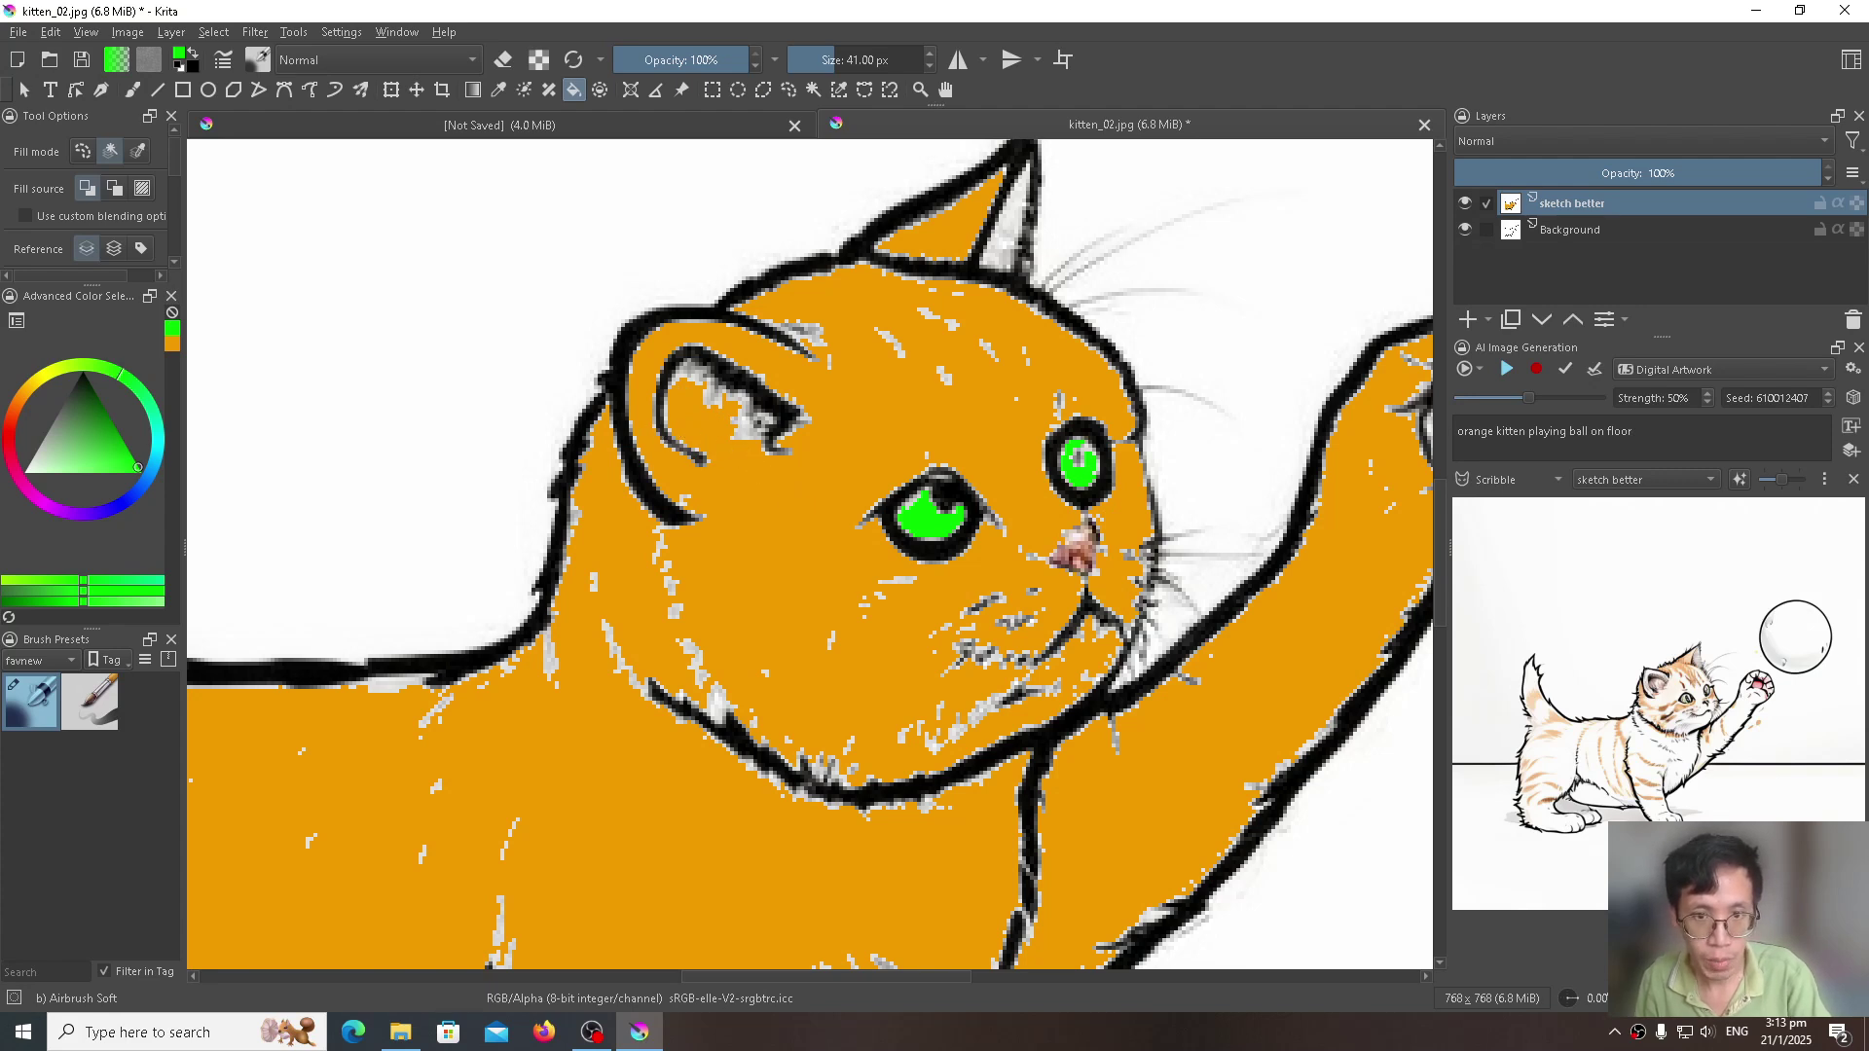
# Step: Sample the off-white inside the far ear, reduce the brush size to 9 px and paint the inside of the near ear
pyautogui.press('b')
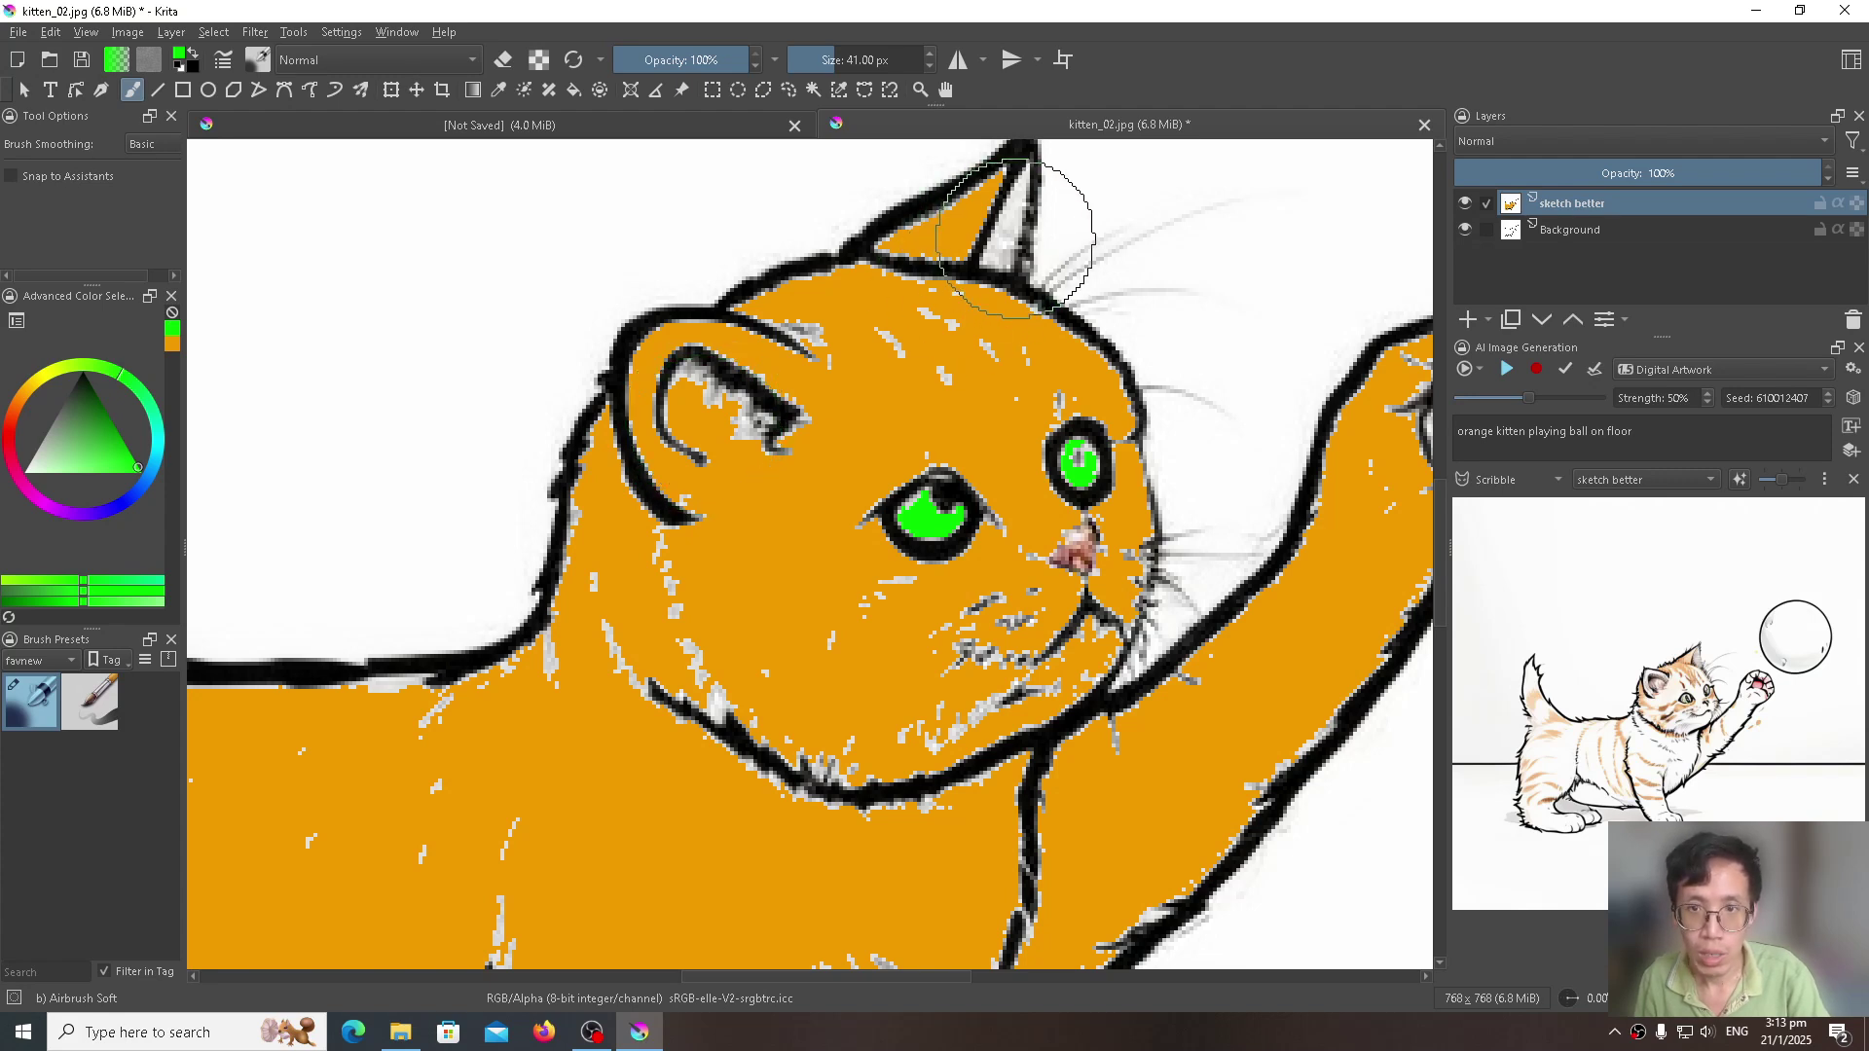
pyautogui.press('ctrl')
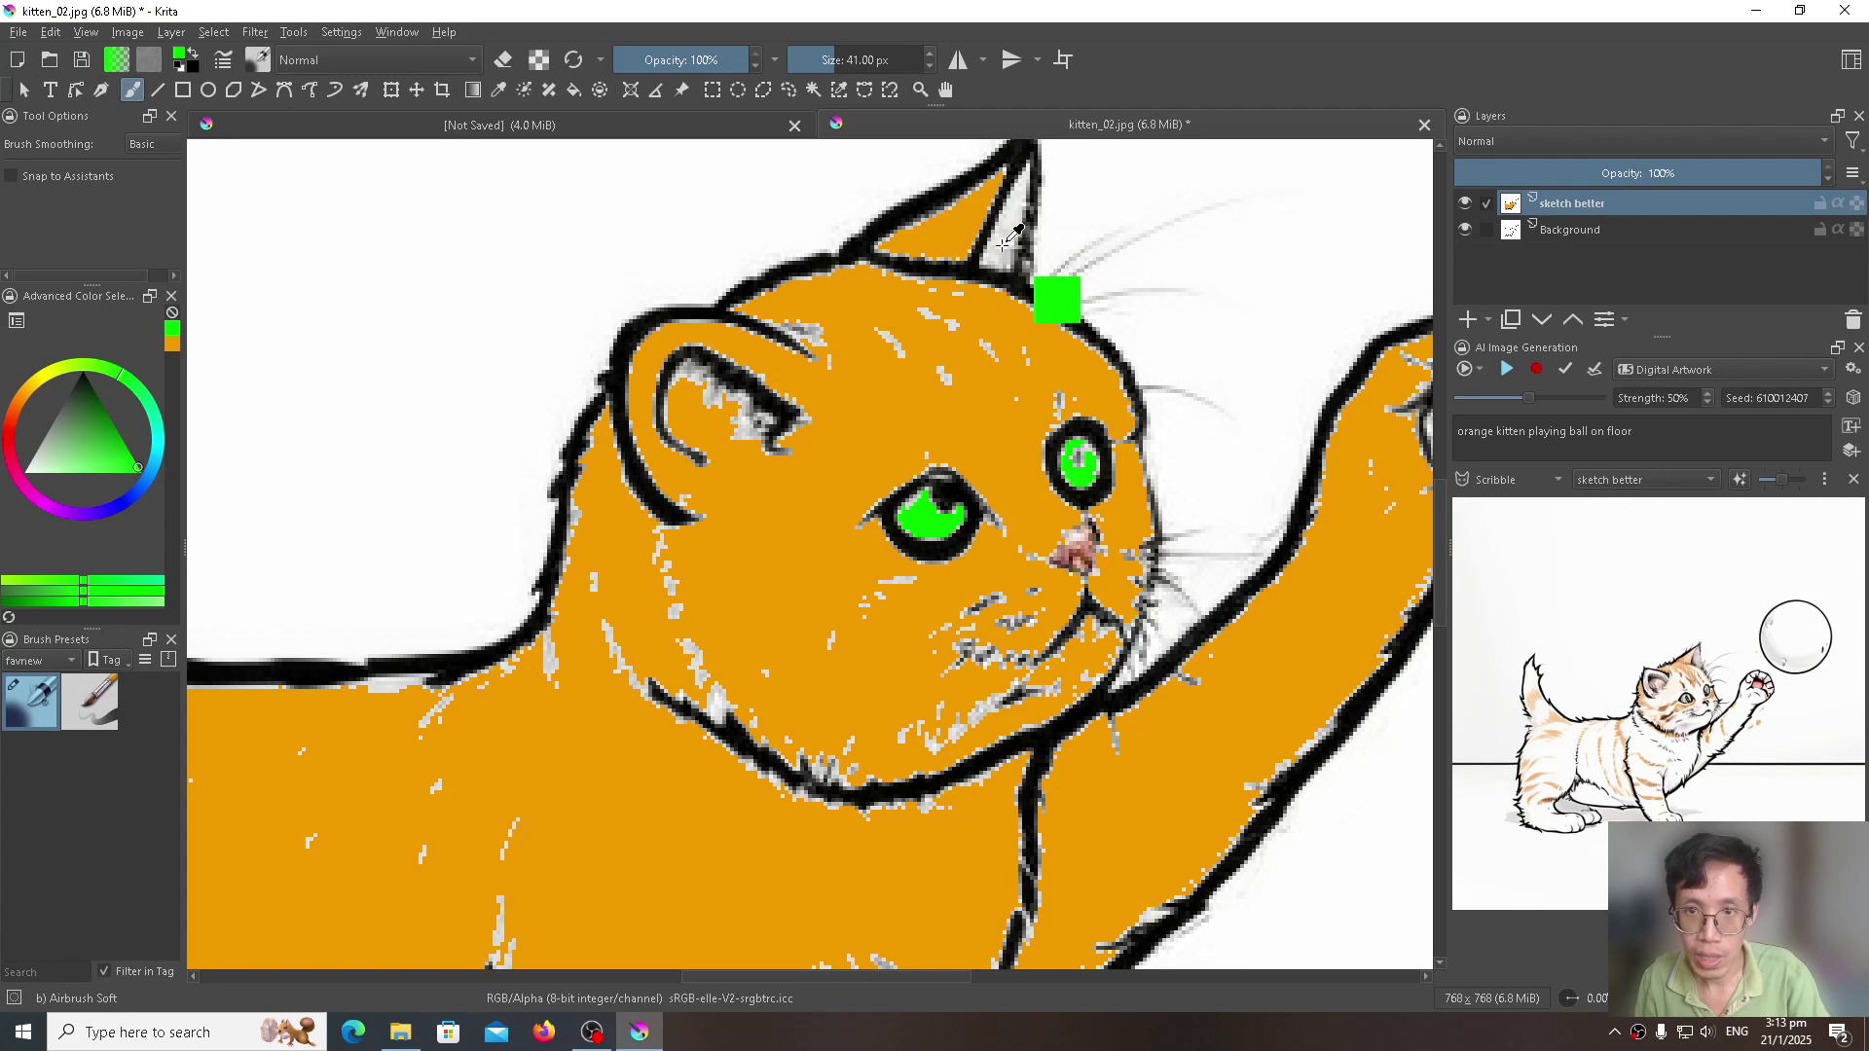
pyautogui.keyDown('ctrl'); pyautogui.click(1007, 240); pyautogui.keyUp('ctrl')
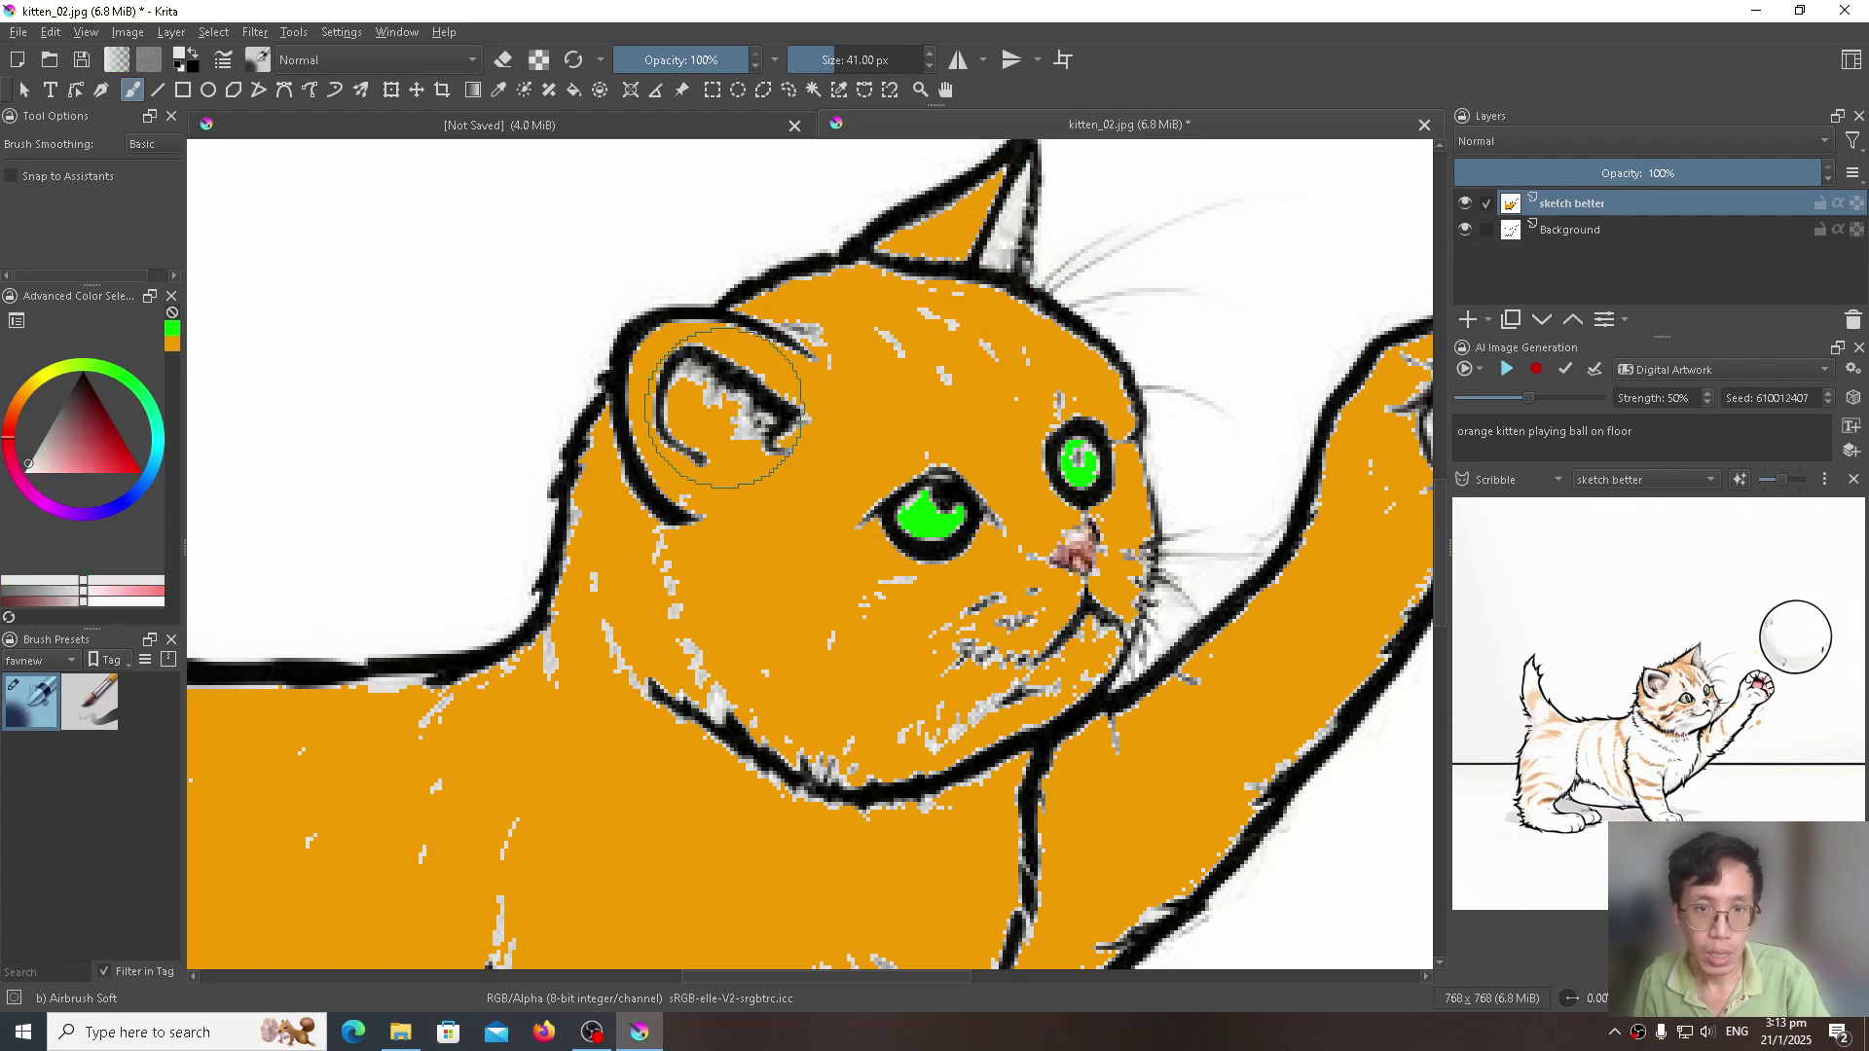
pyautogui.press('[')
pyautogui.press('[')
pyautogui.press('[')
pyautogui.press('[')
pyautogui.press('[')
pyautogui.press('[')
pyautogui.press('[')
pyautogui.press('[')
pyautogui.press('[')
pyautogui.press('[')
pyautogui.press('[')
pyautogui.press('[')
pyautogui.press('[')
pyautogui.press('[')
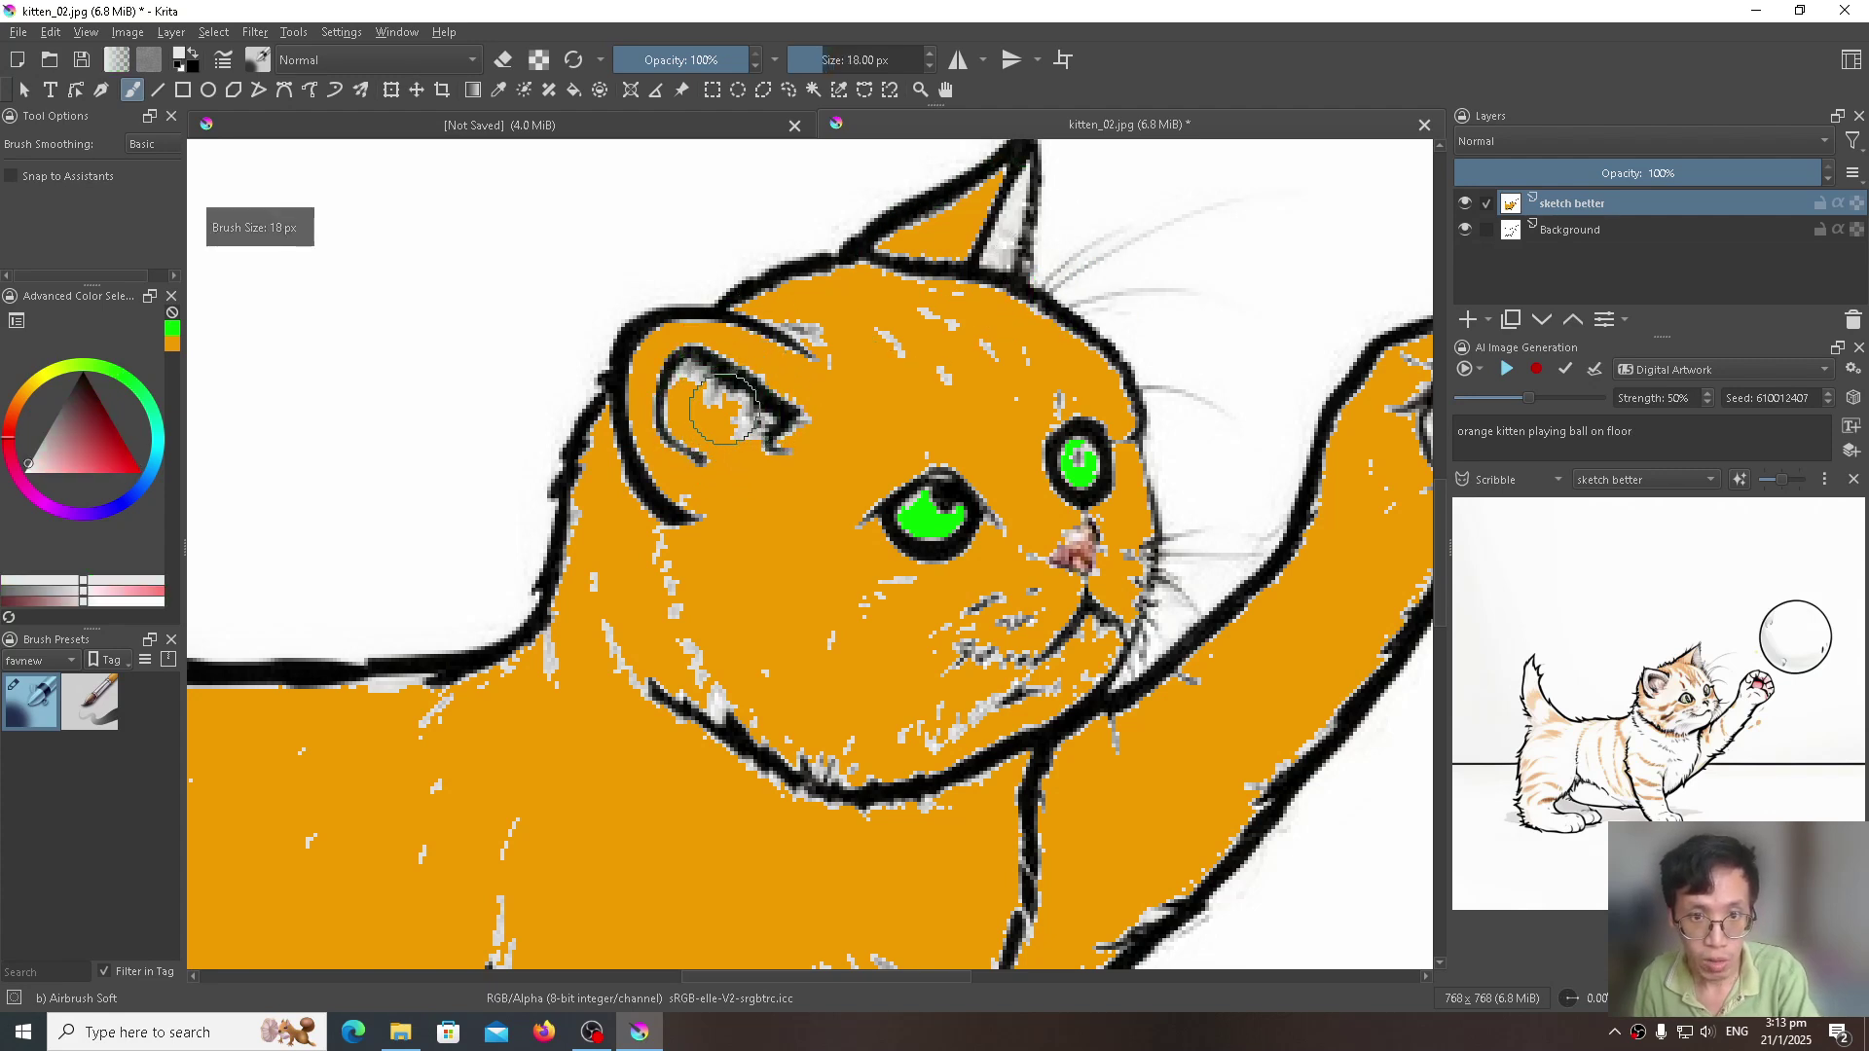
pyautogui.press('[')
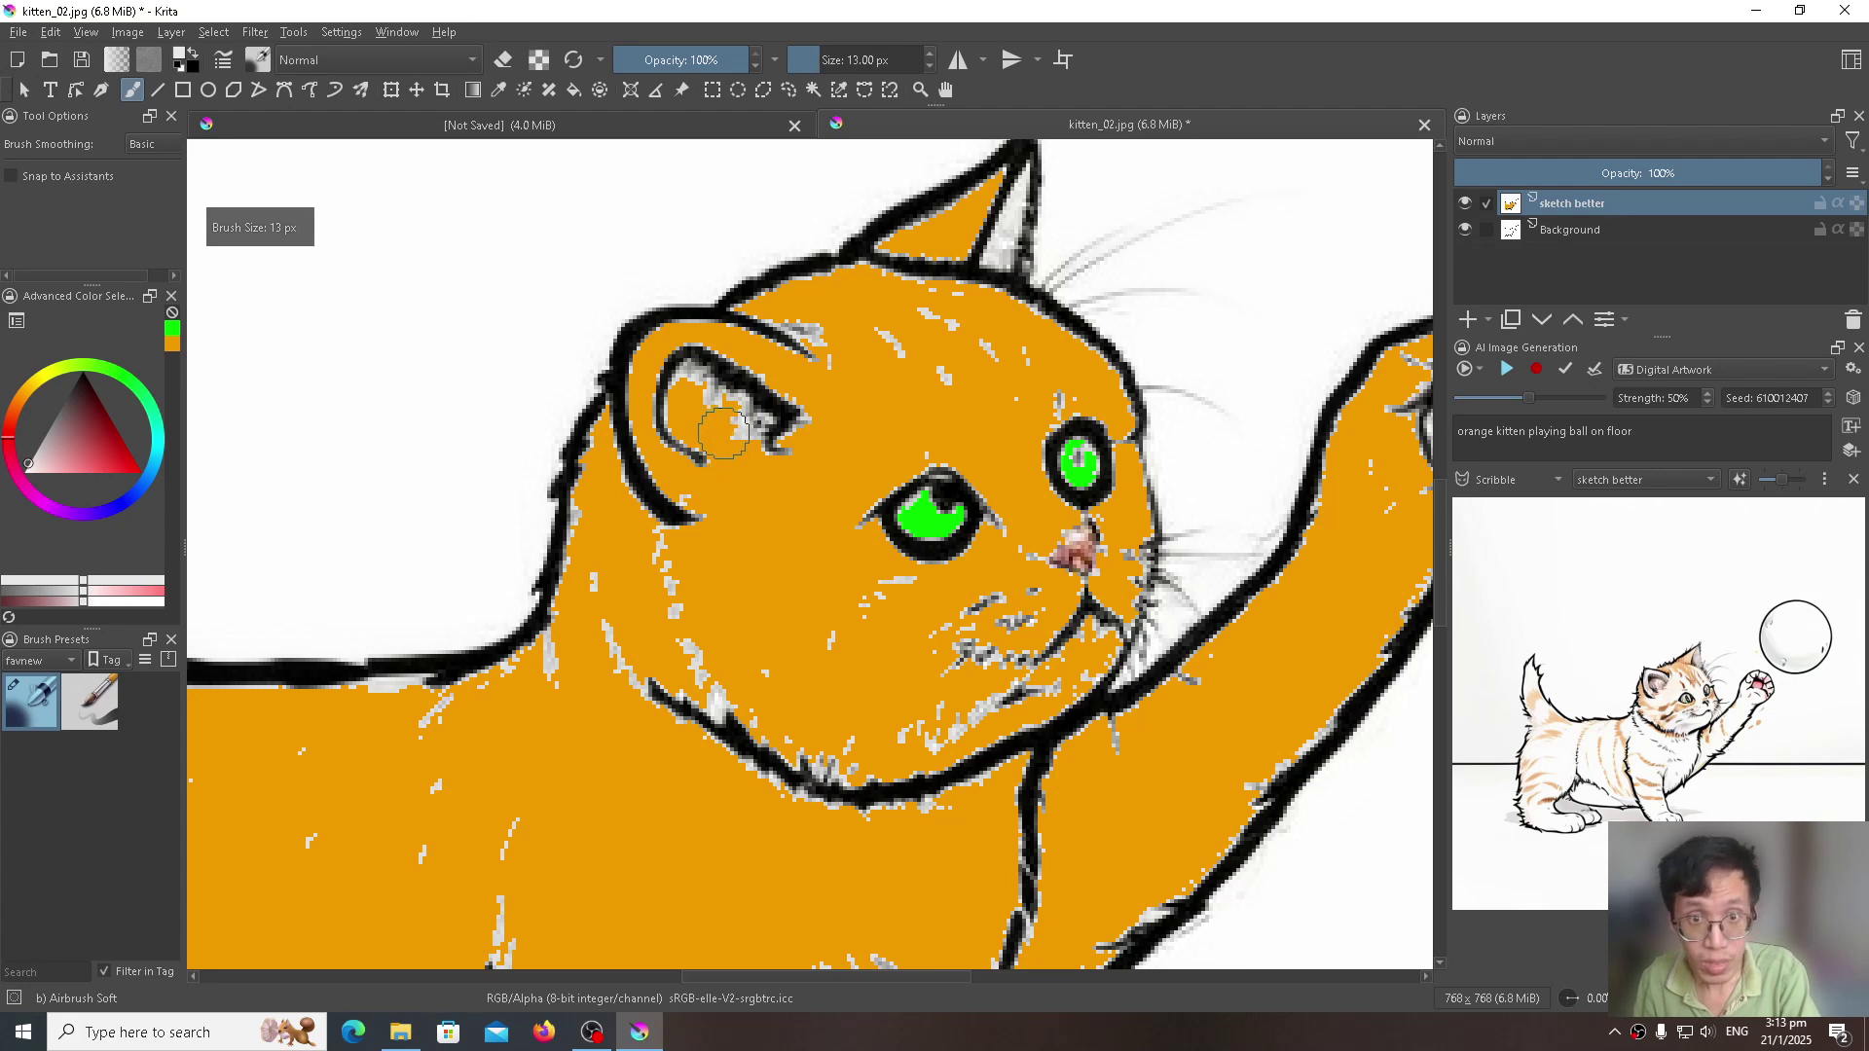
pyautogui.press('[')
pyautogui.press('[')
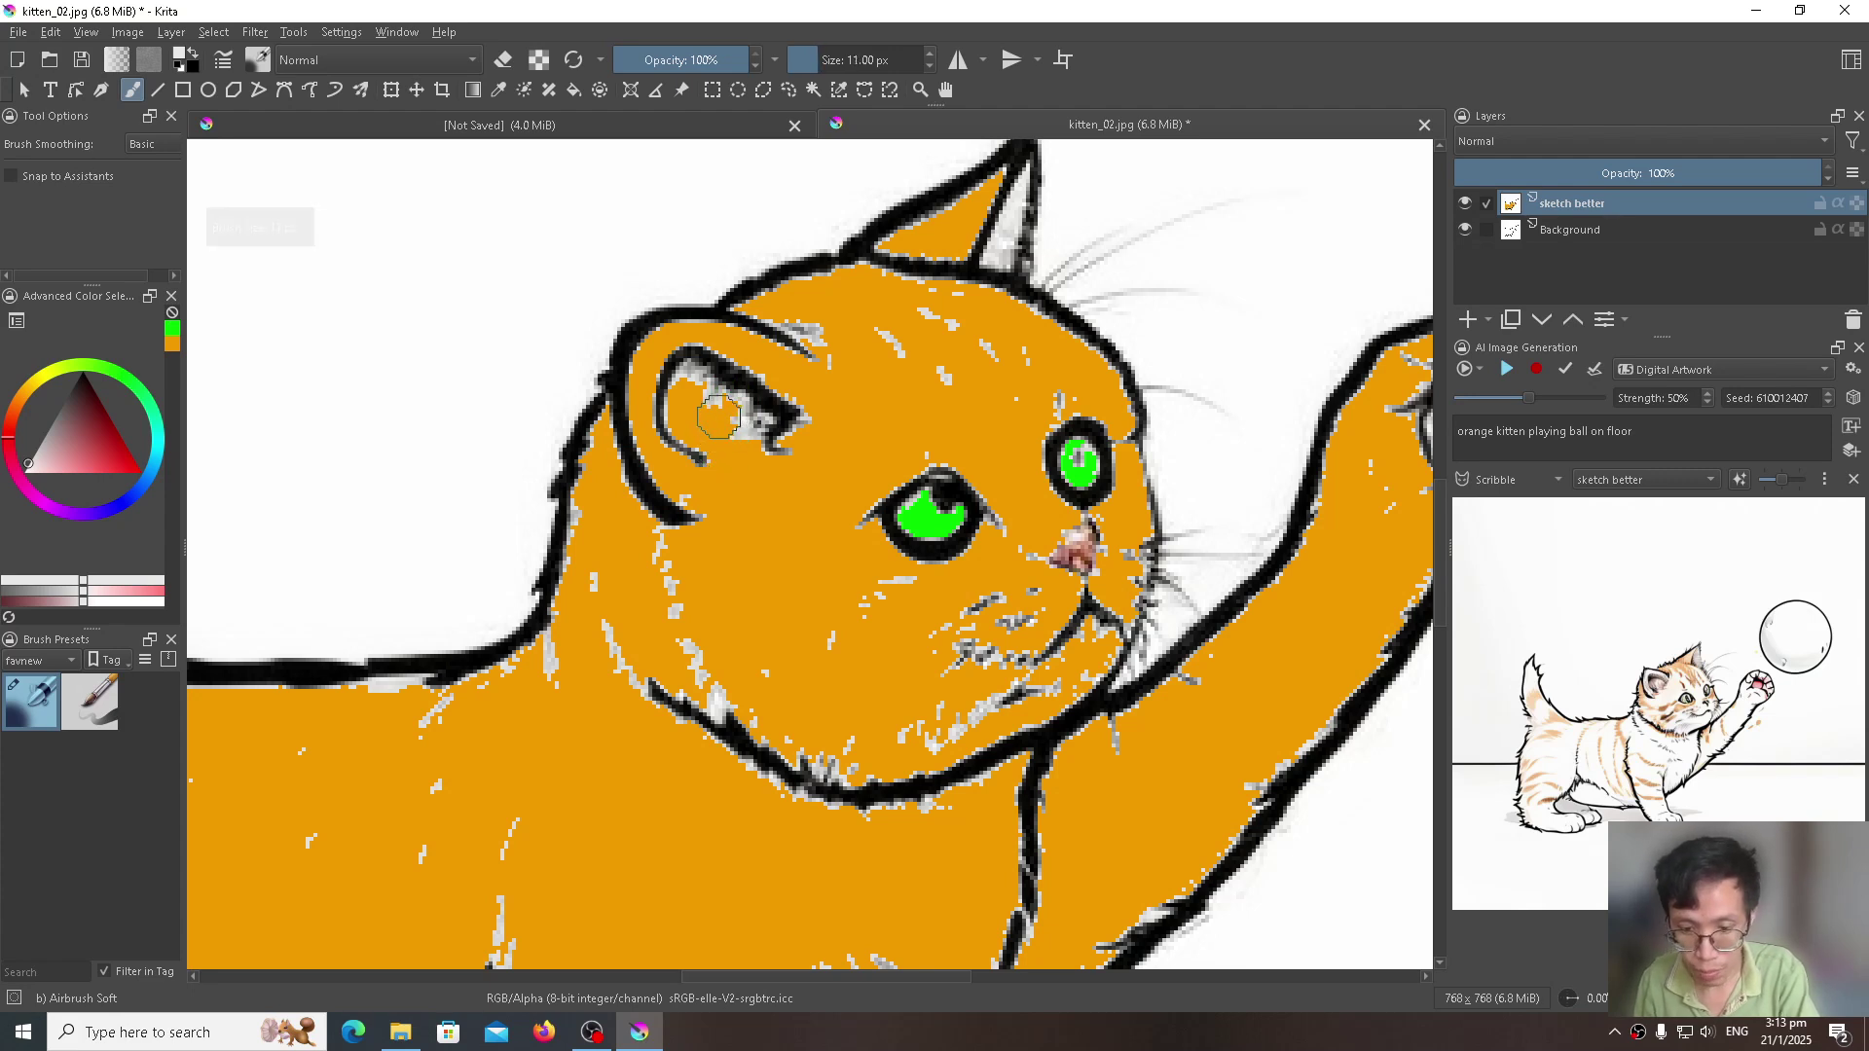
pyautogui.press('[')
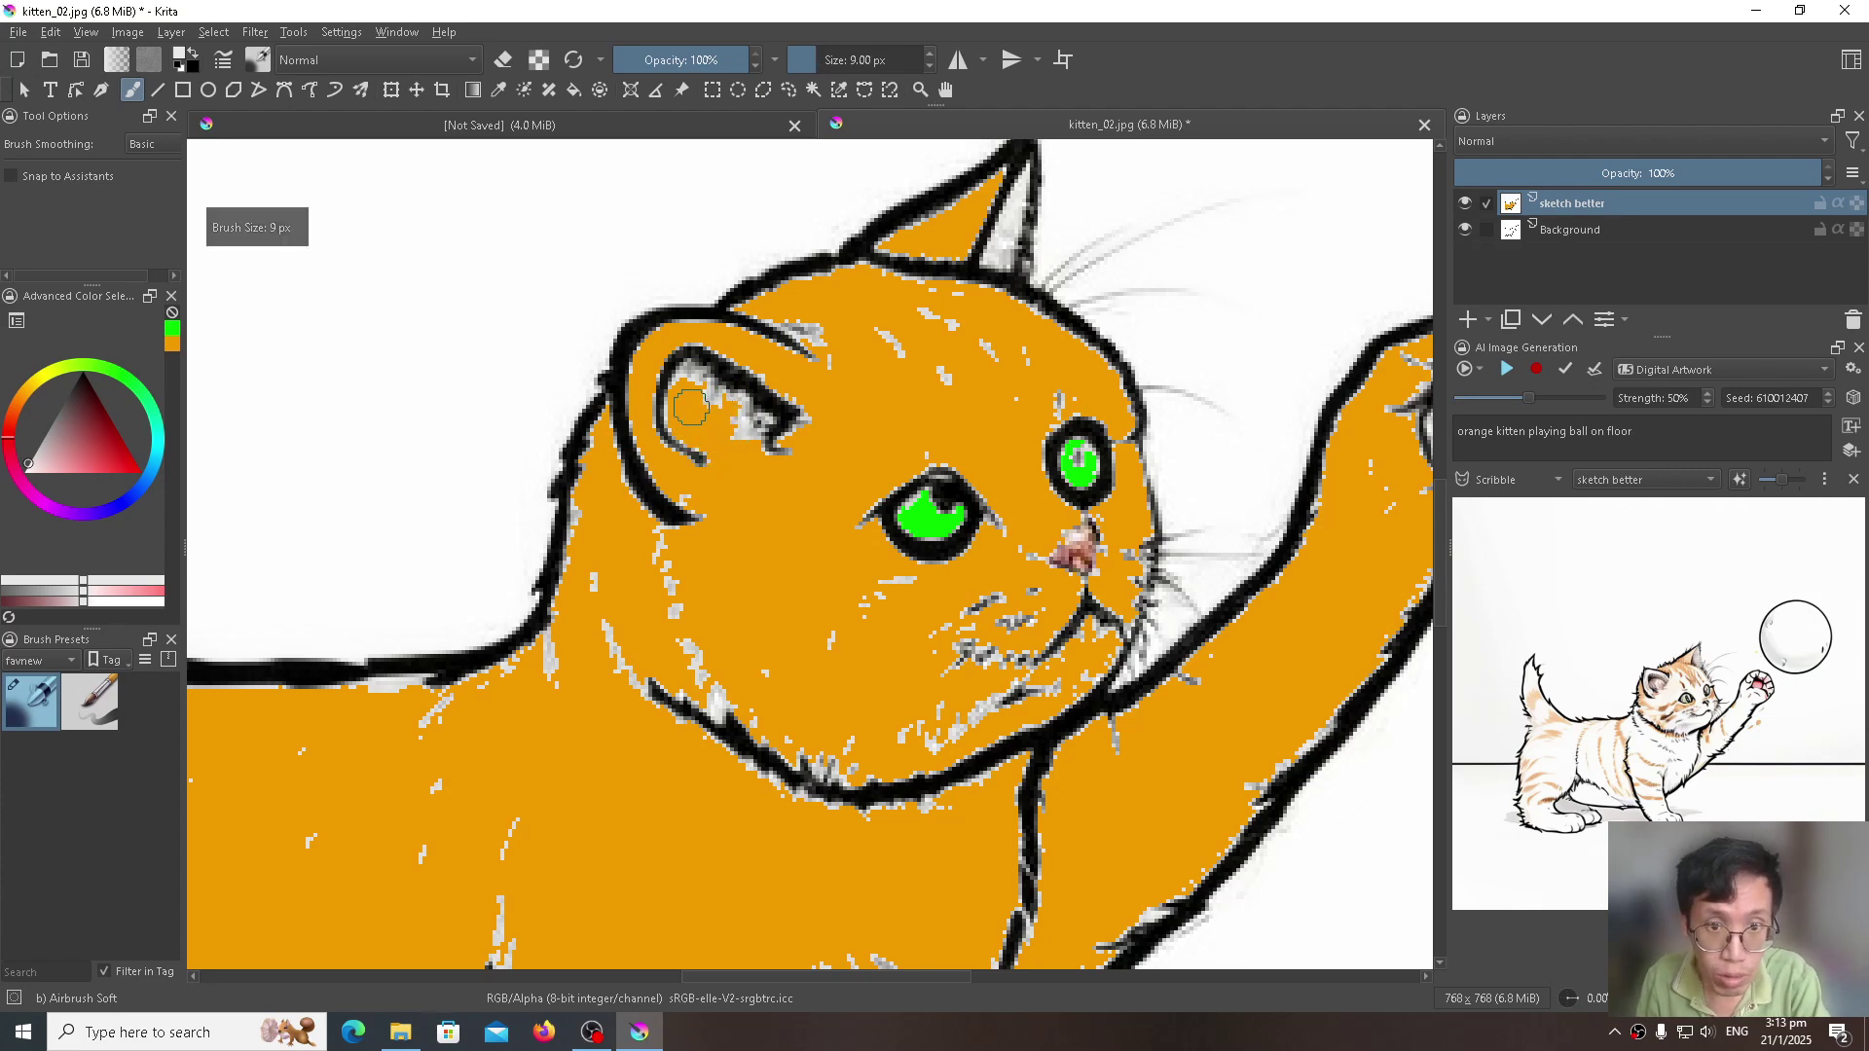
pyautogui.moveTo(686, 421)
pyautogui.mouseDown()
pyautogui.moveTo(684, 386)
pyautogui.moveTo(725, 418)
pyautogui.moveTo(715, 440)
pyautogui.moveTo(687, 394)
pyautogui.moveTo(690, 429)
pyautogui.moveTo(717, 414)
pyautogui.mouseUp()
# Step: Sample the orange from the raised foreleg and fill the white areas of the raised paw and its toes with it
pyautogui.scroll(-2, 884, 479)
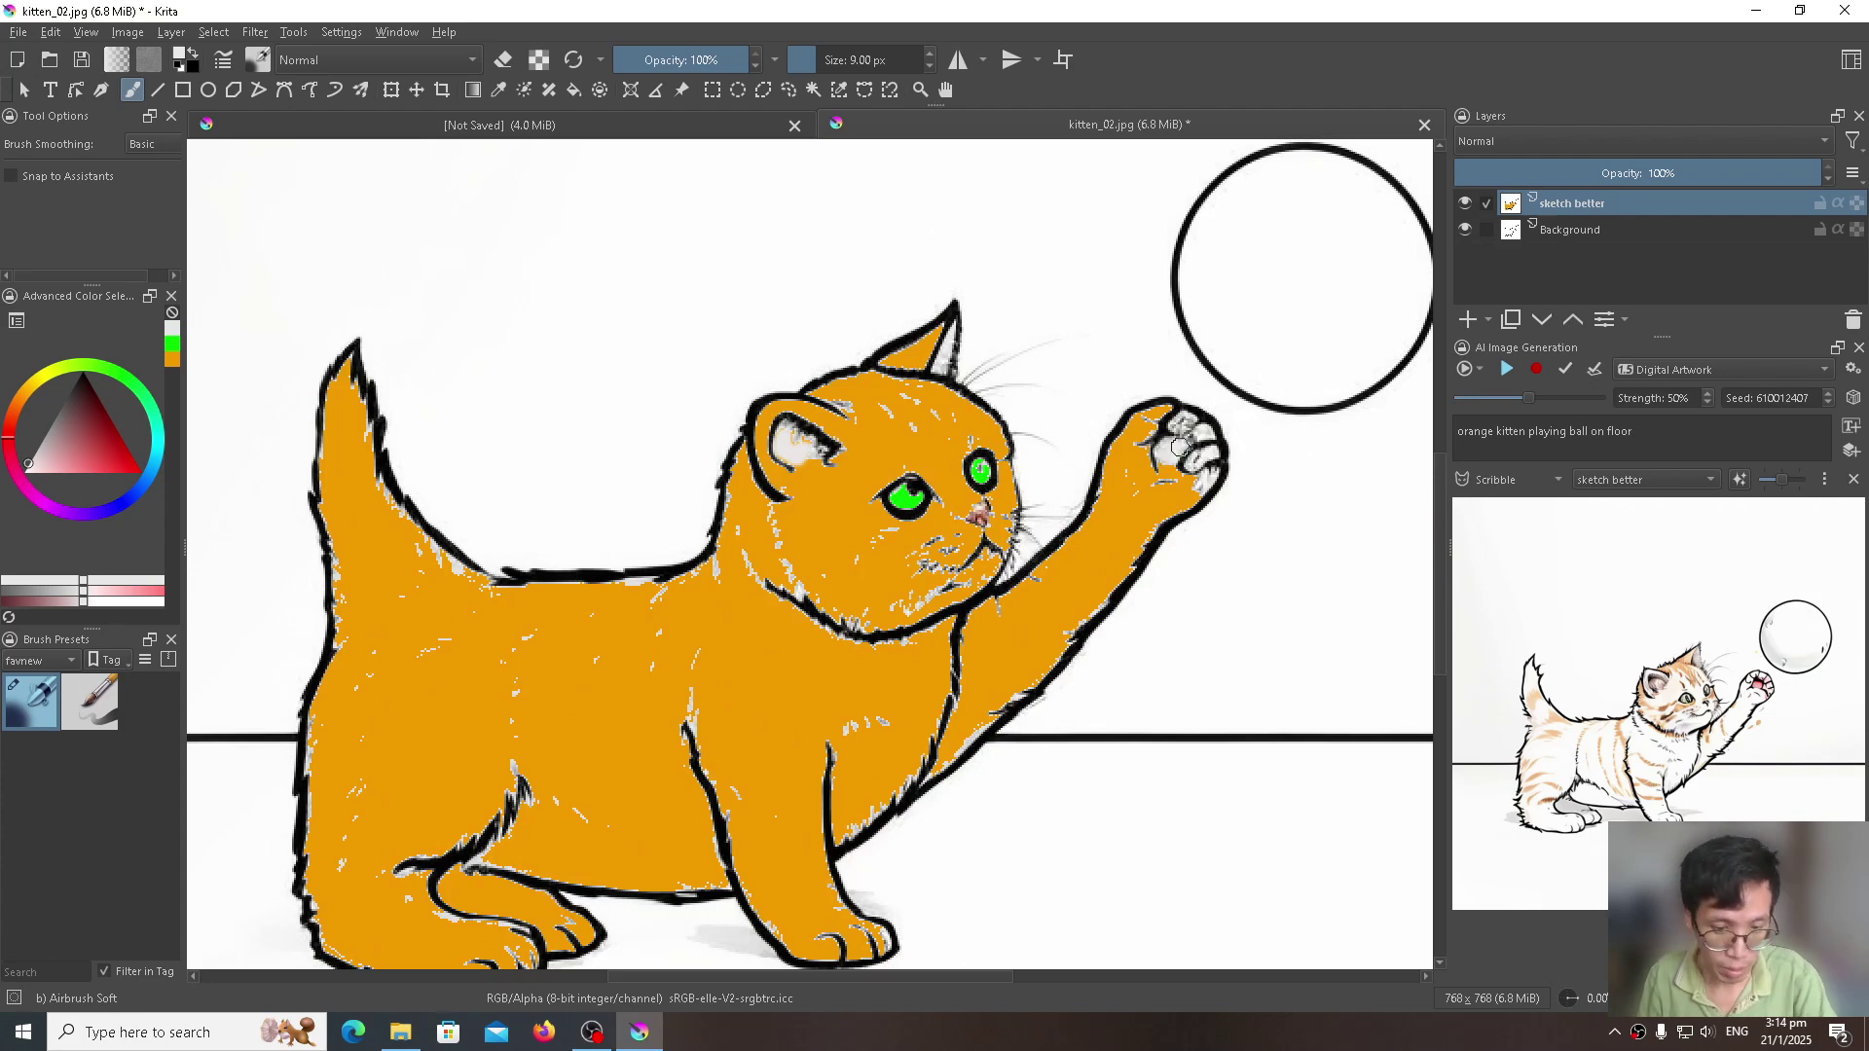
pyautogui.press('f')
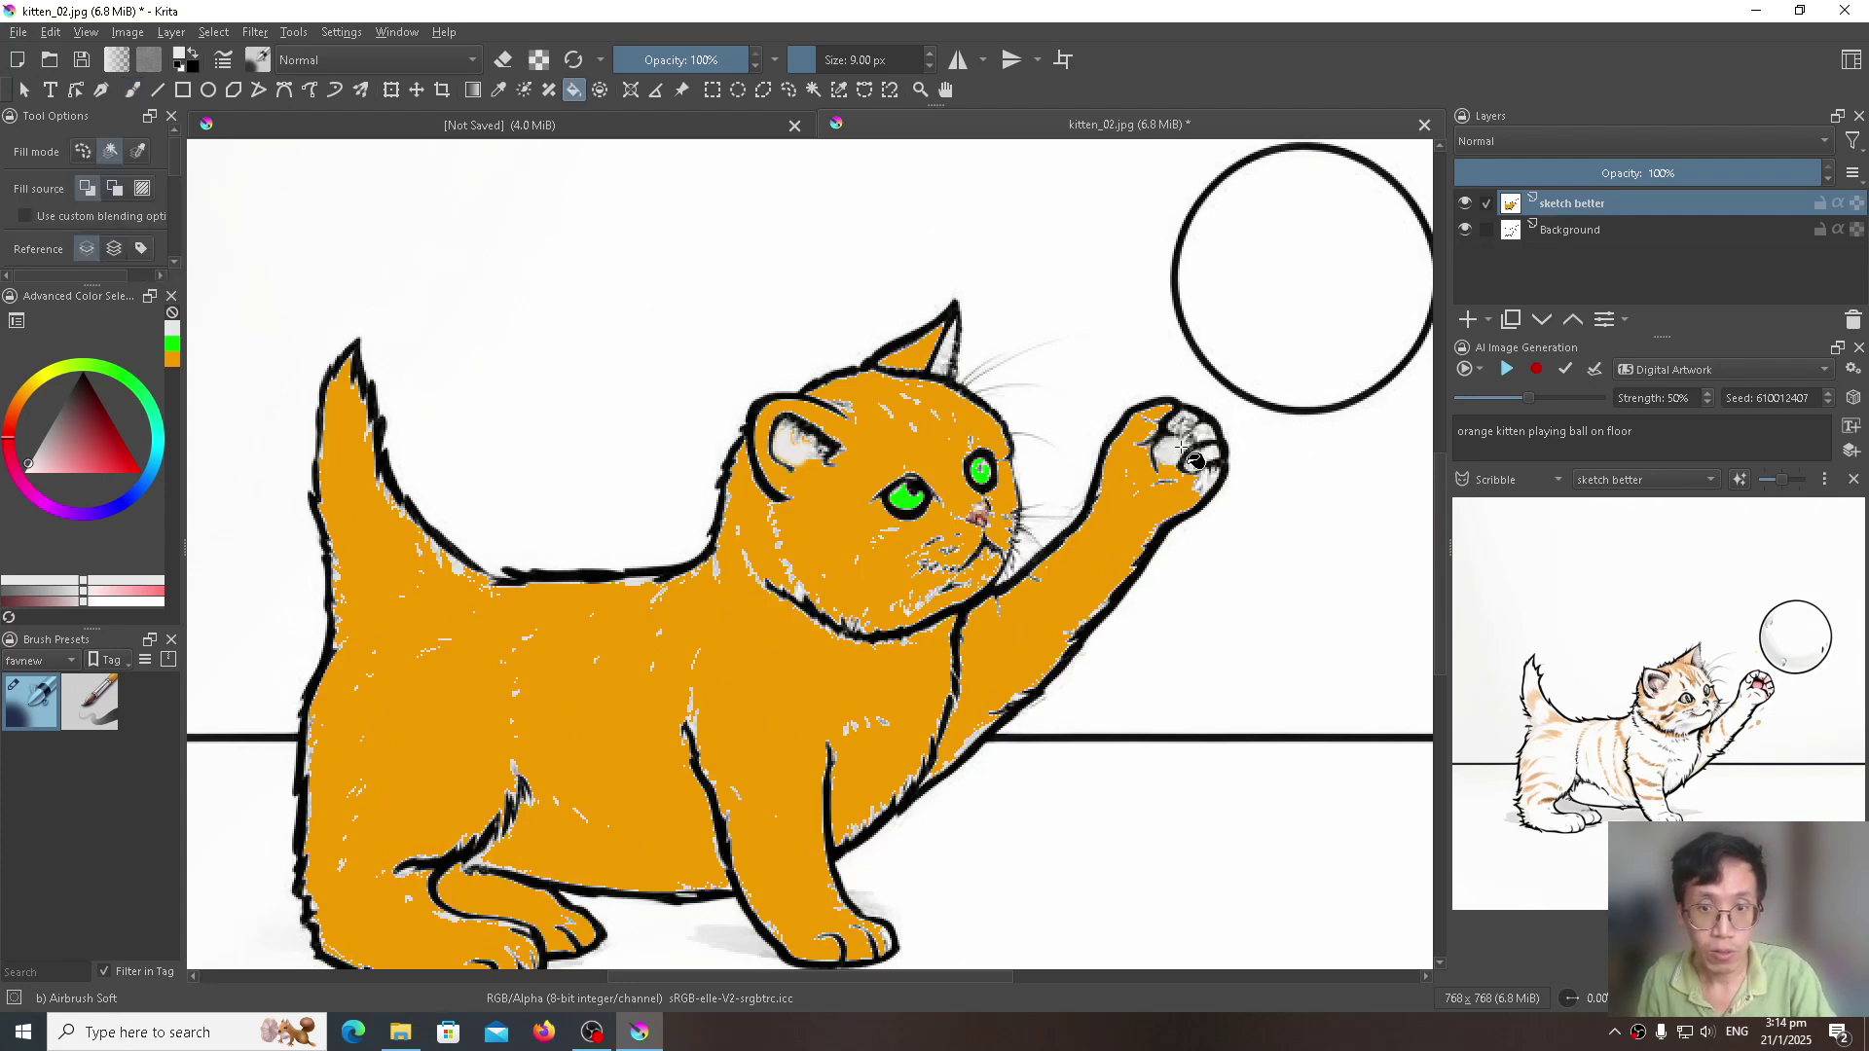
pyautogui.keyDown('ctrl'); pyautogui.click(1121, 518); pyautogui.keyUp('ctrl')
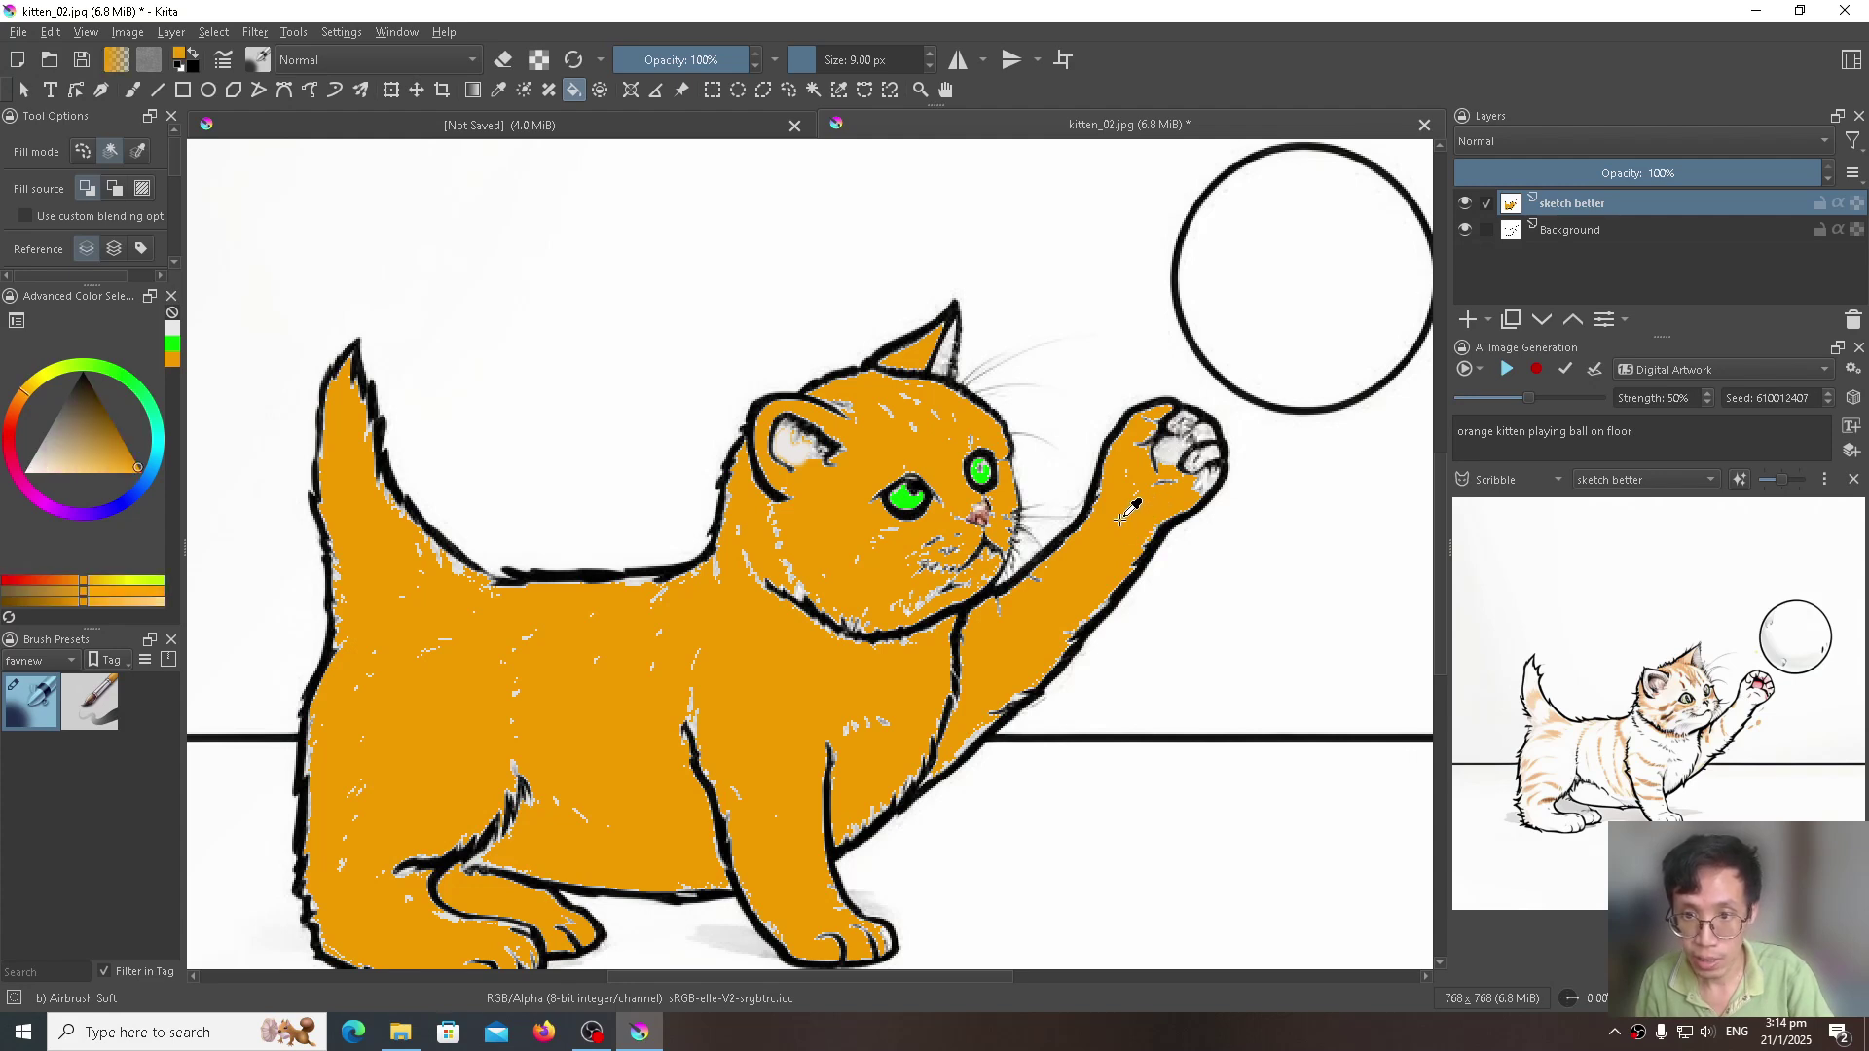
pyautogui.click(1175, 446)
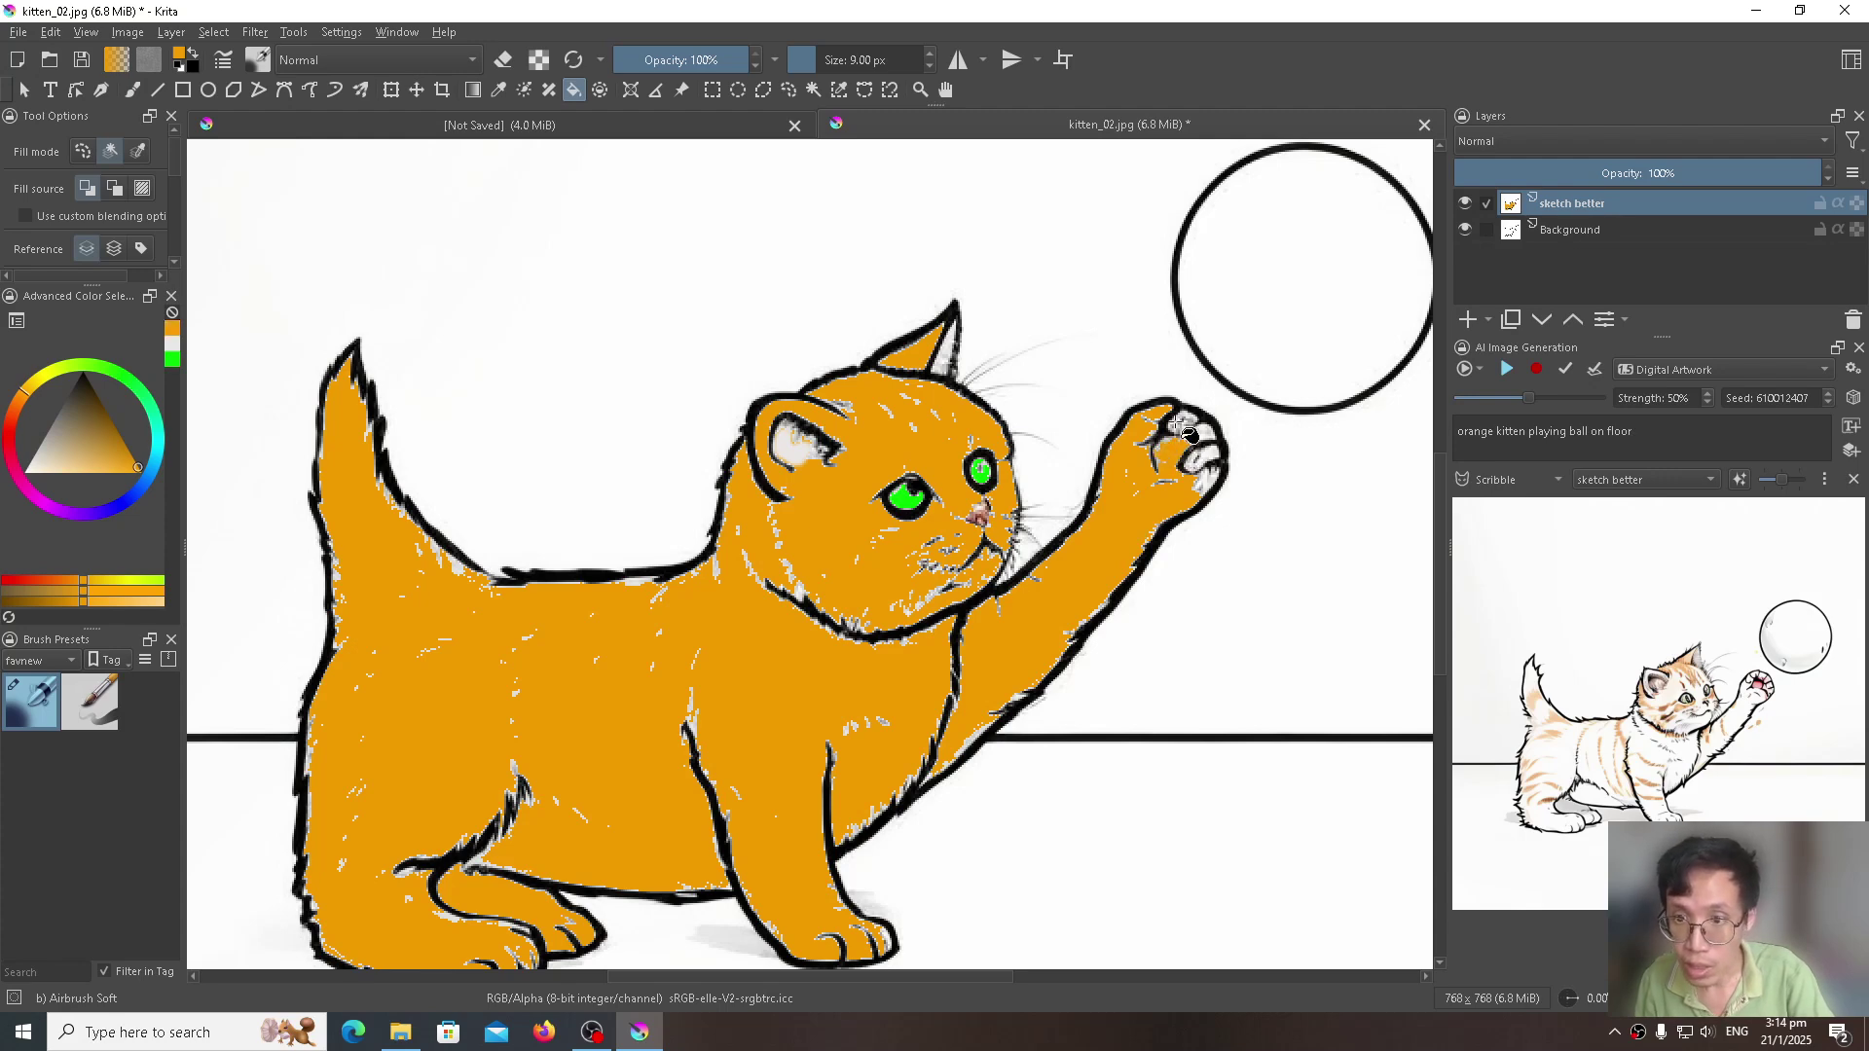
pyautogui.scroll(2, 1204, 433)
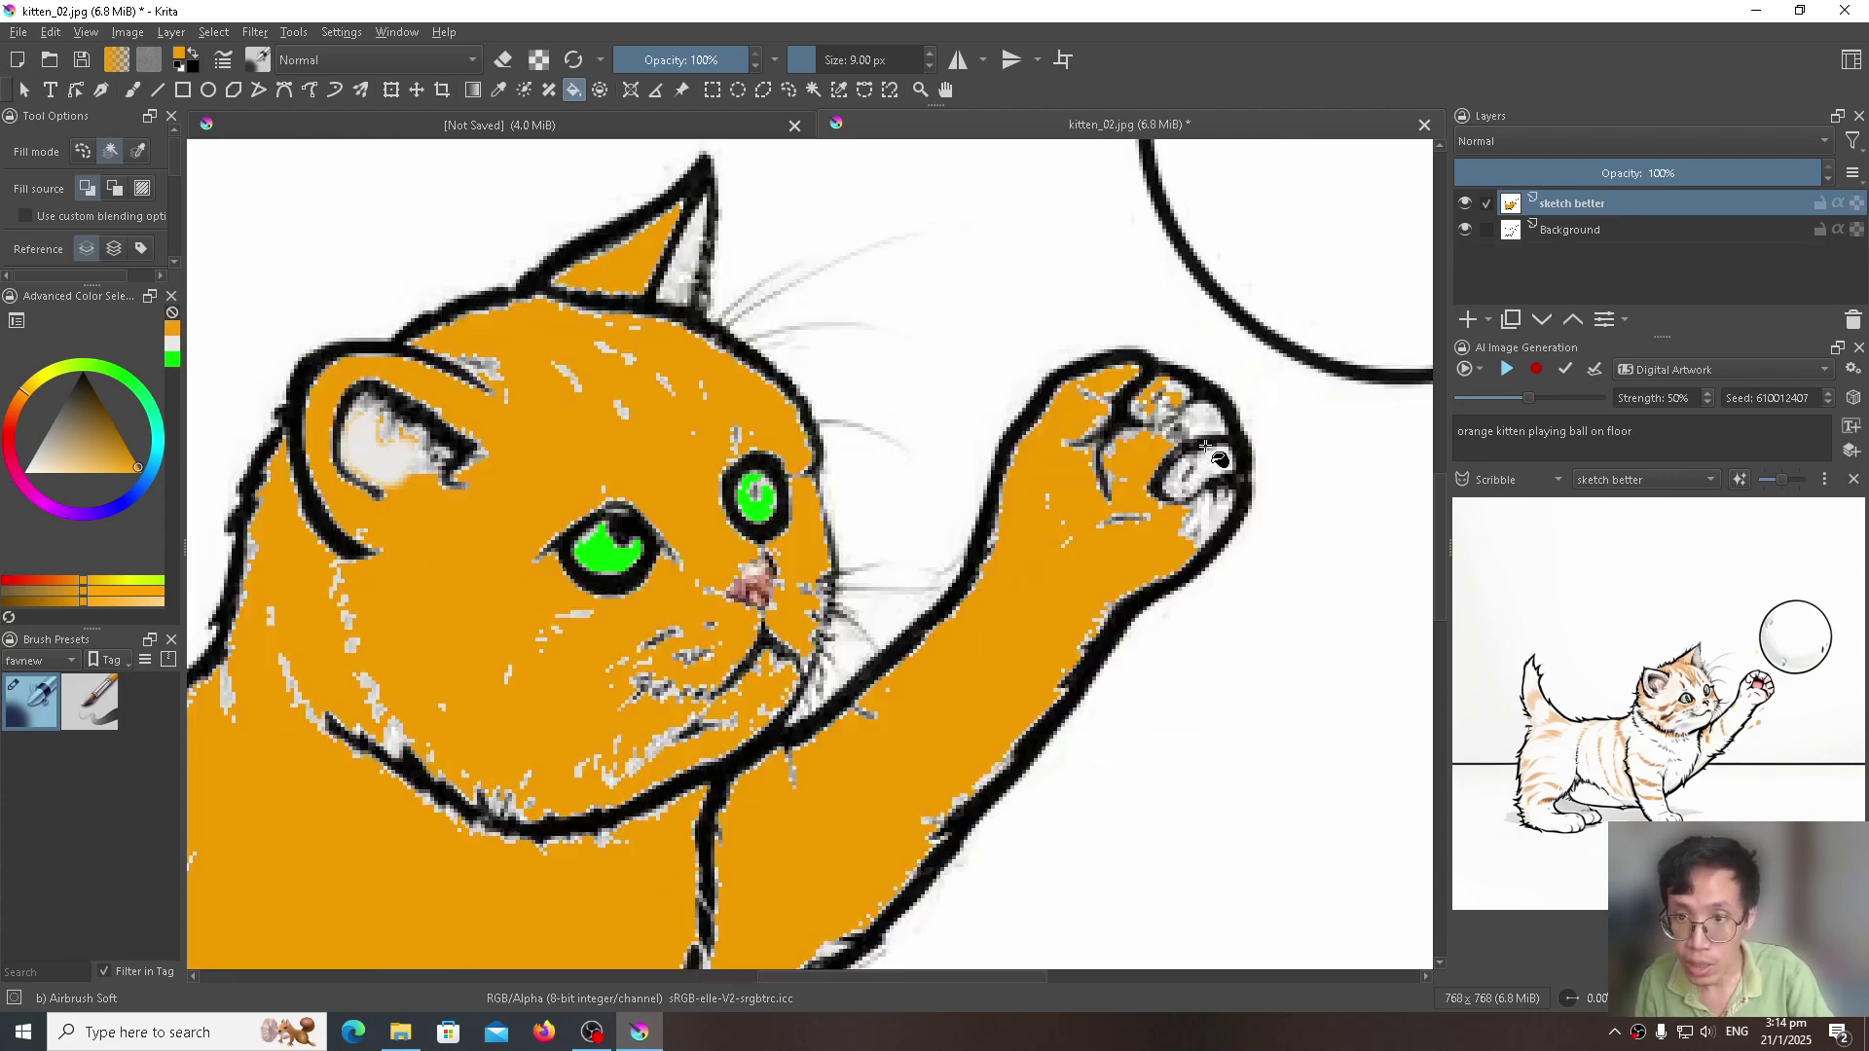
pyautogui.click(1203, 465)
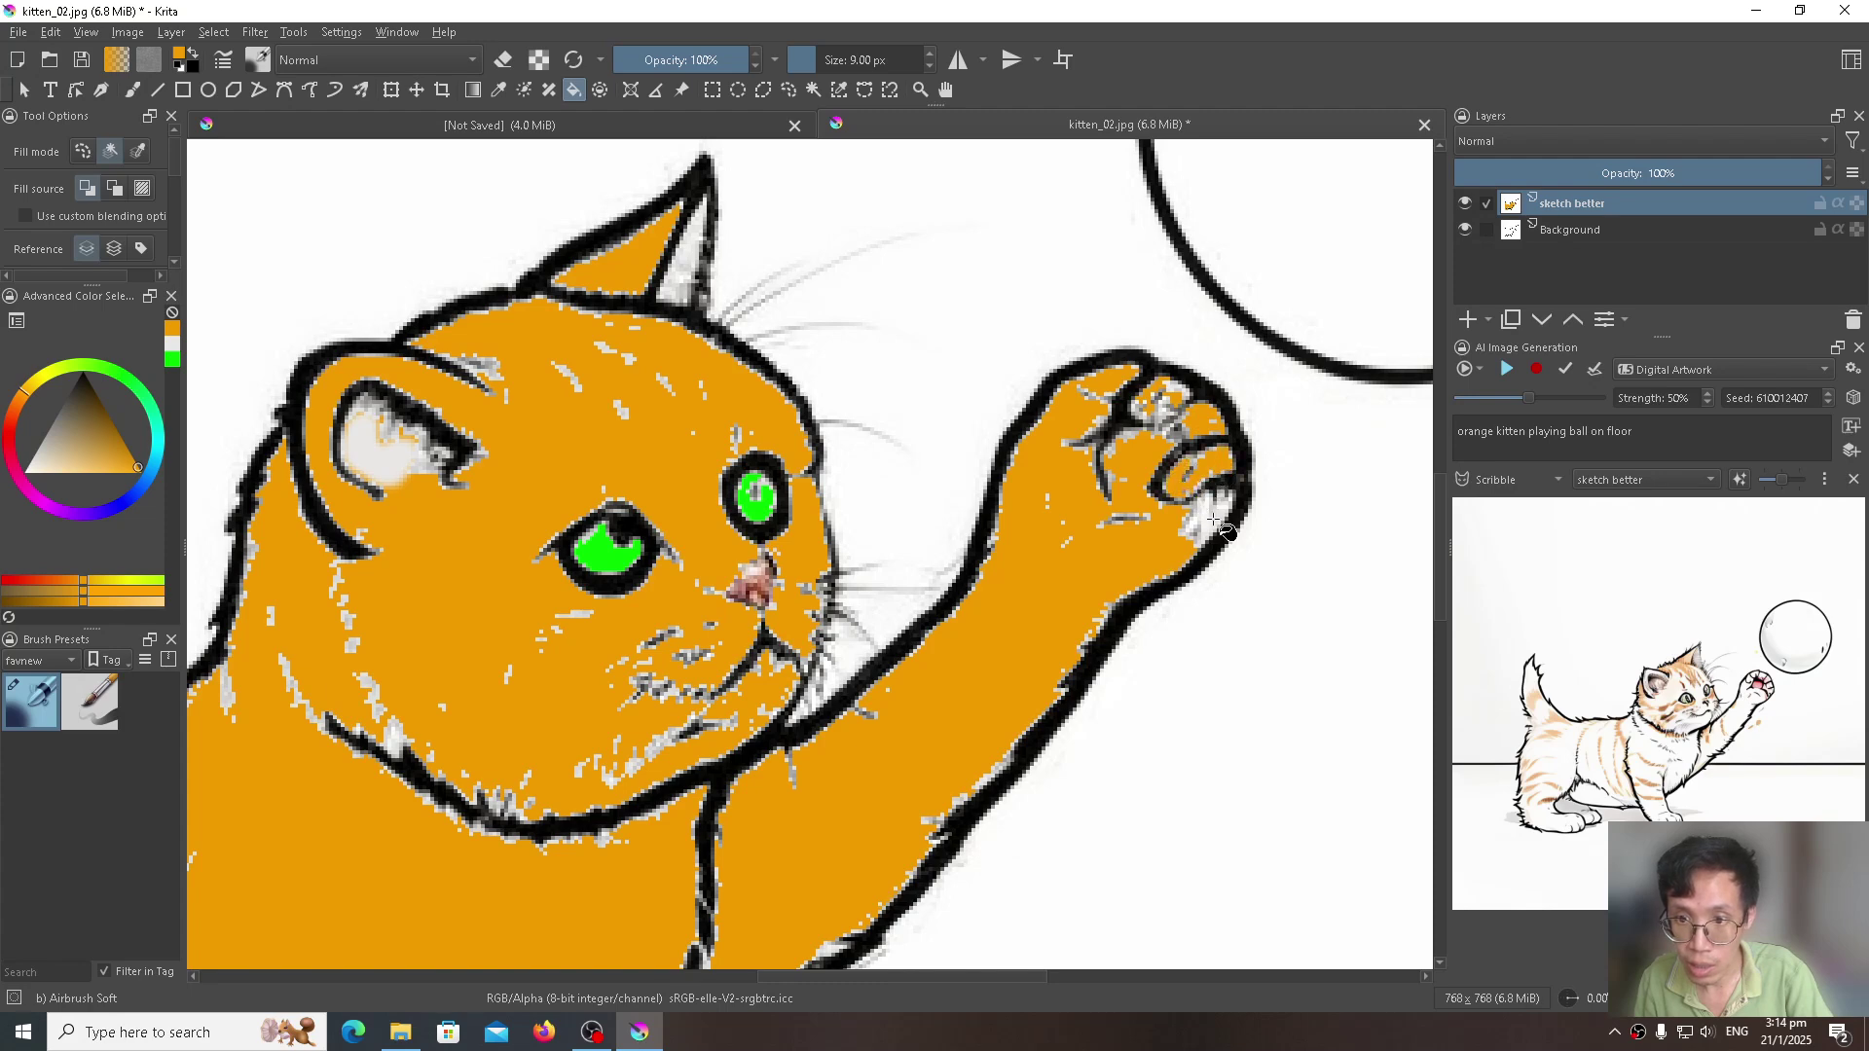
pyautogui.click(1208, 515)
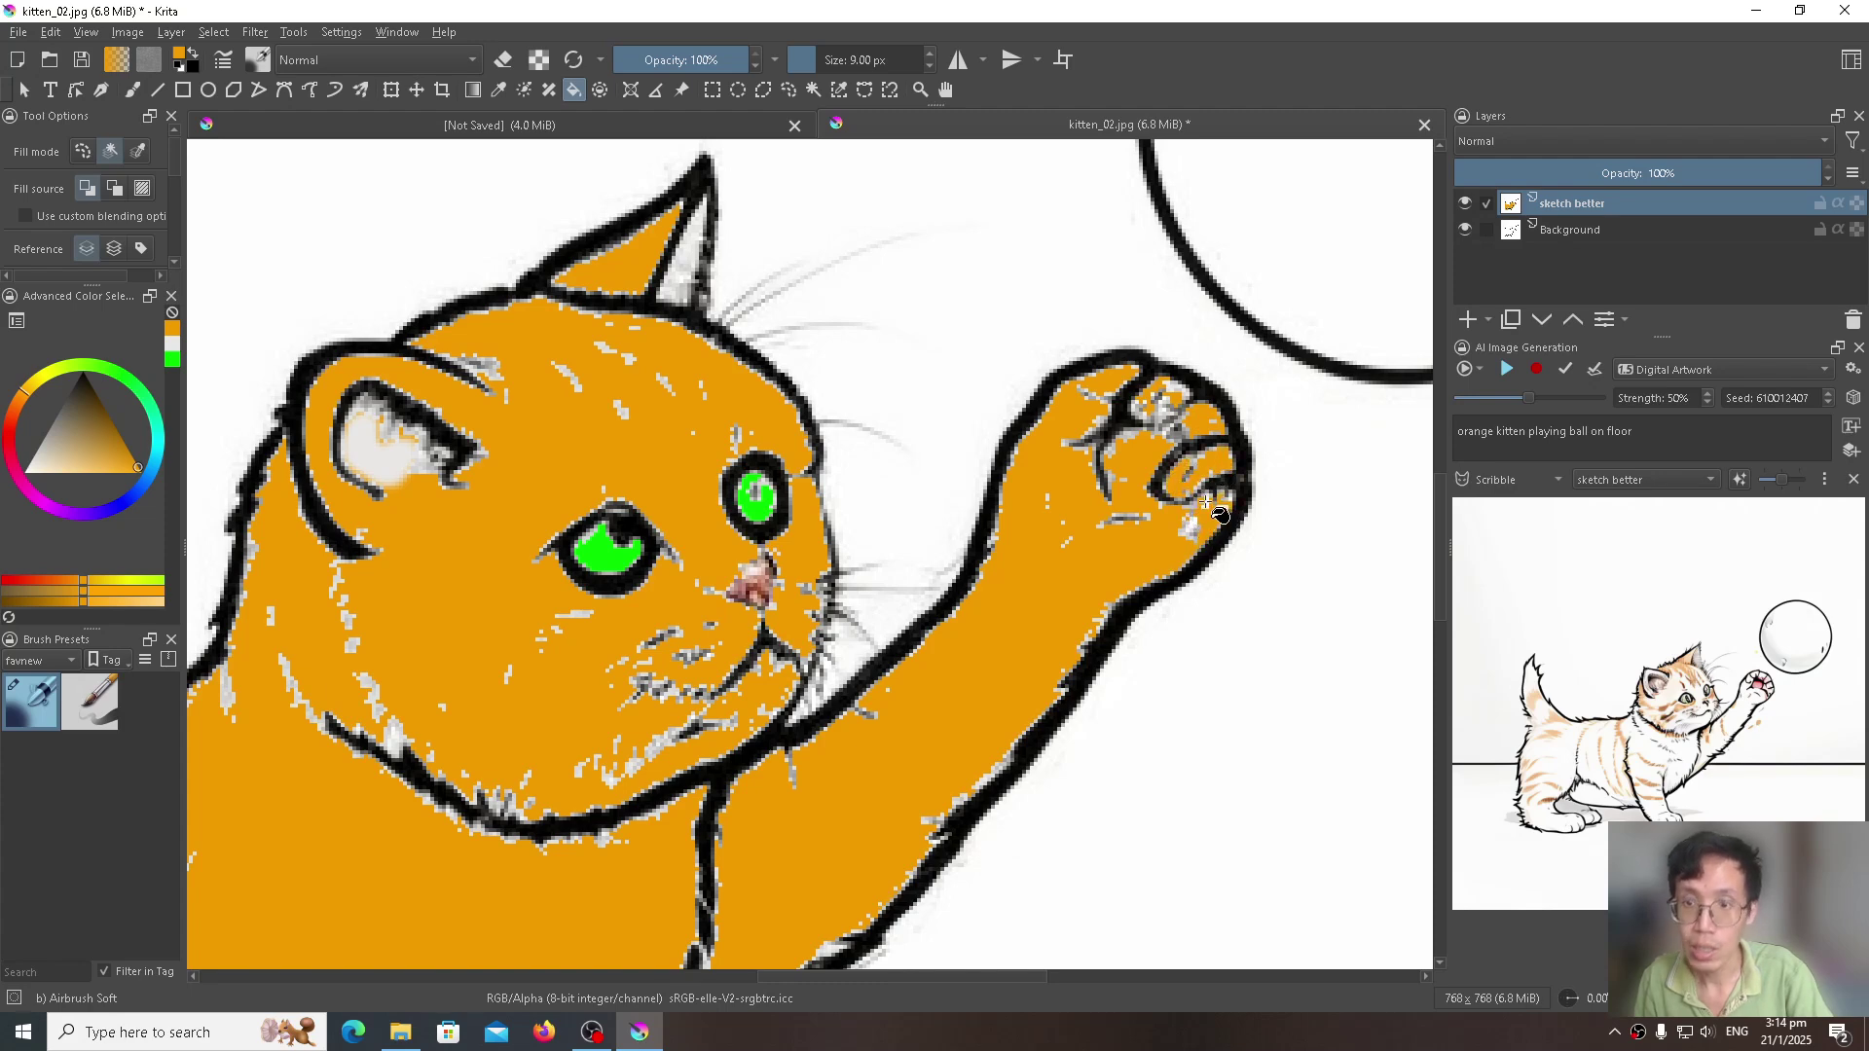
pyautogui.scroll(-5, 1155, 497)
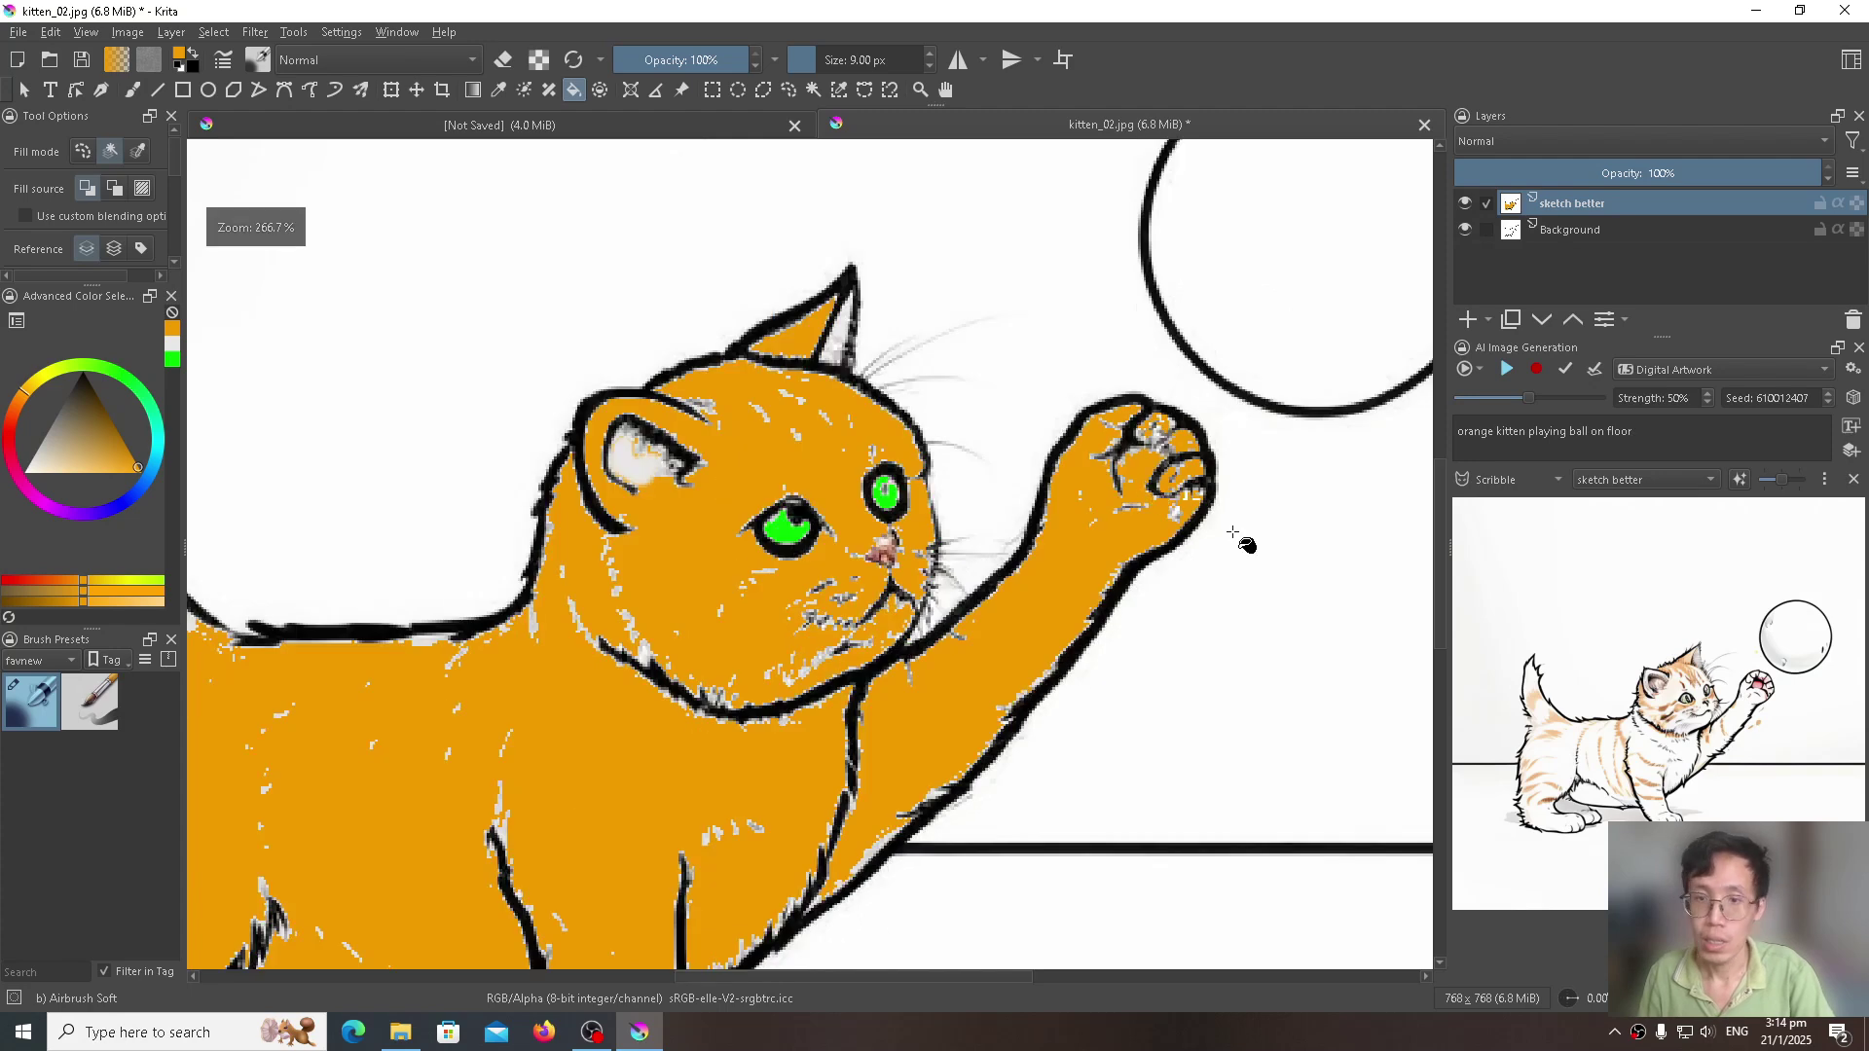
# Step: Sample the off-white inside the near ear and paint the central pad of the raised paw with the 9 px brush
pyautogui.scroll(3, 1197, 580)
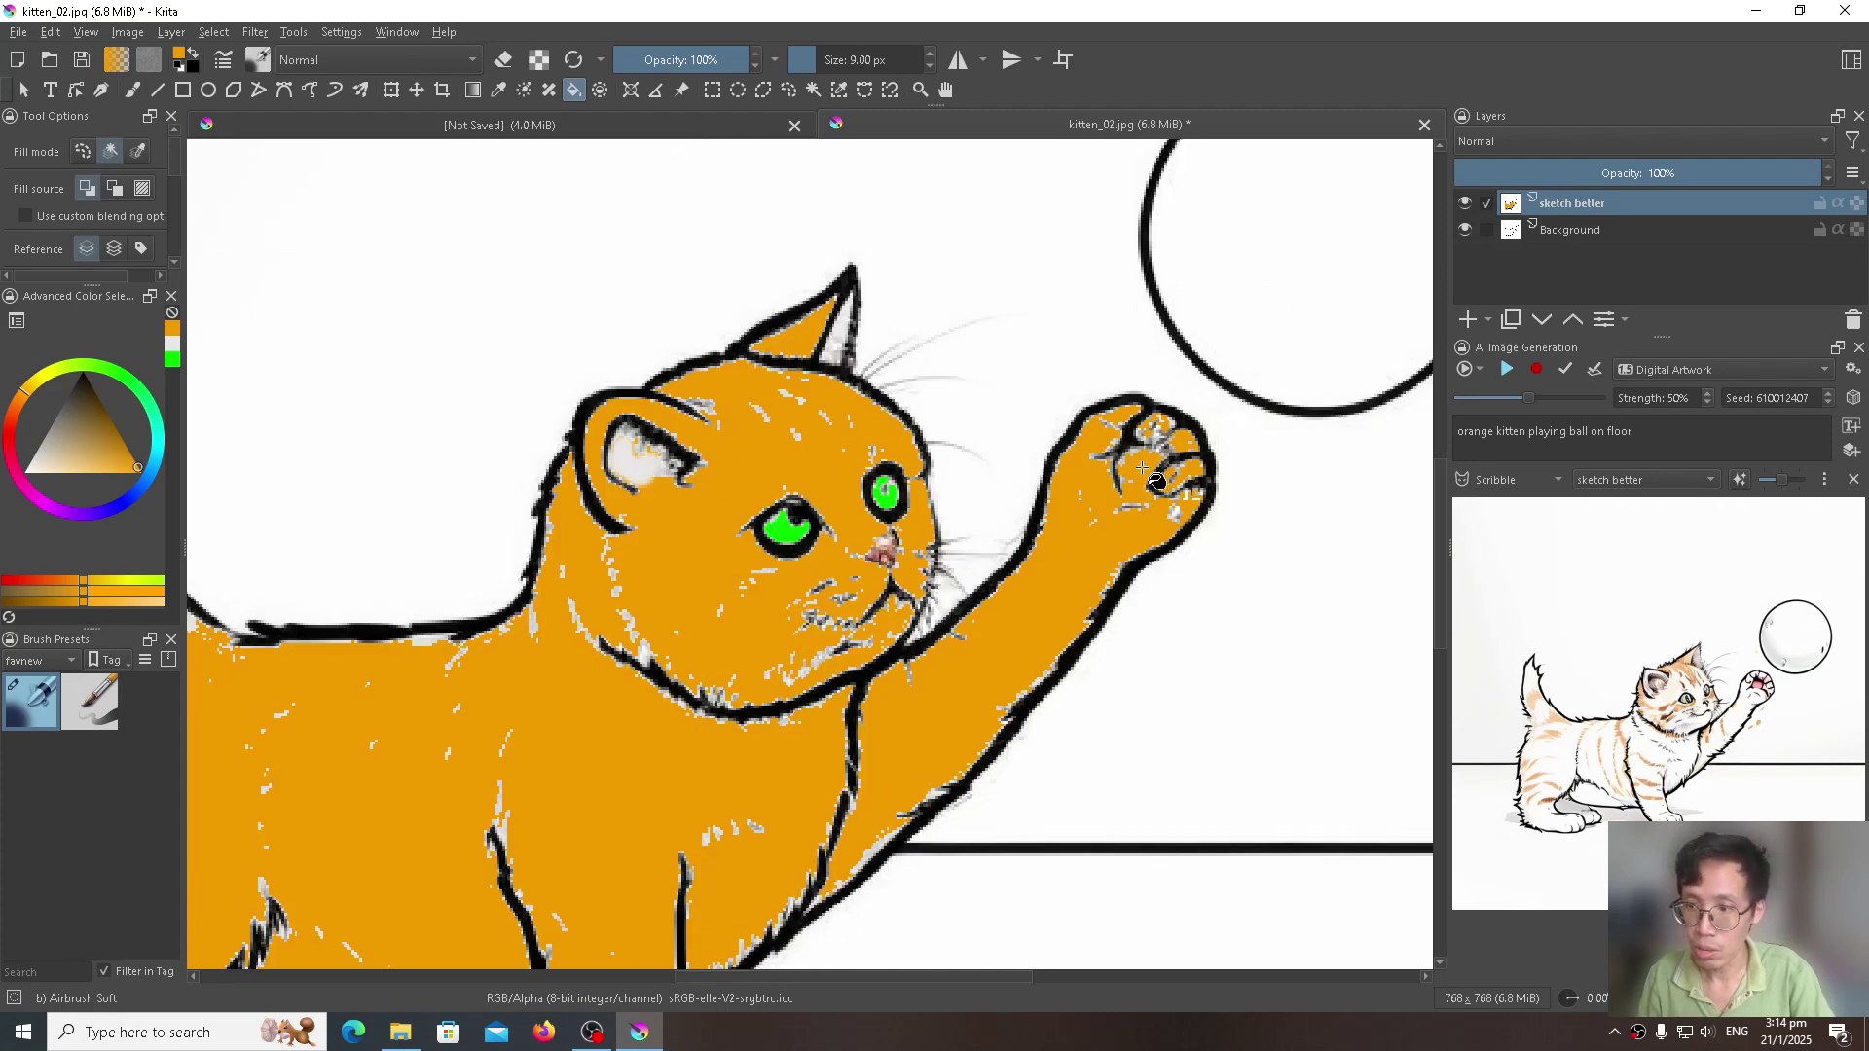
pyautogui.keyDown('ctrl'); pyautogui.click(642, 465); pyautogui.keyUp('ctrl')
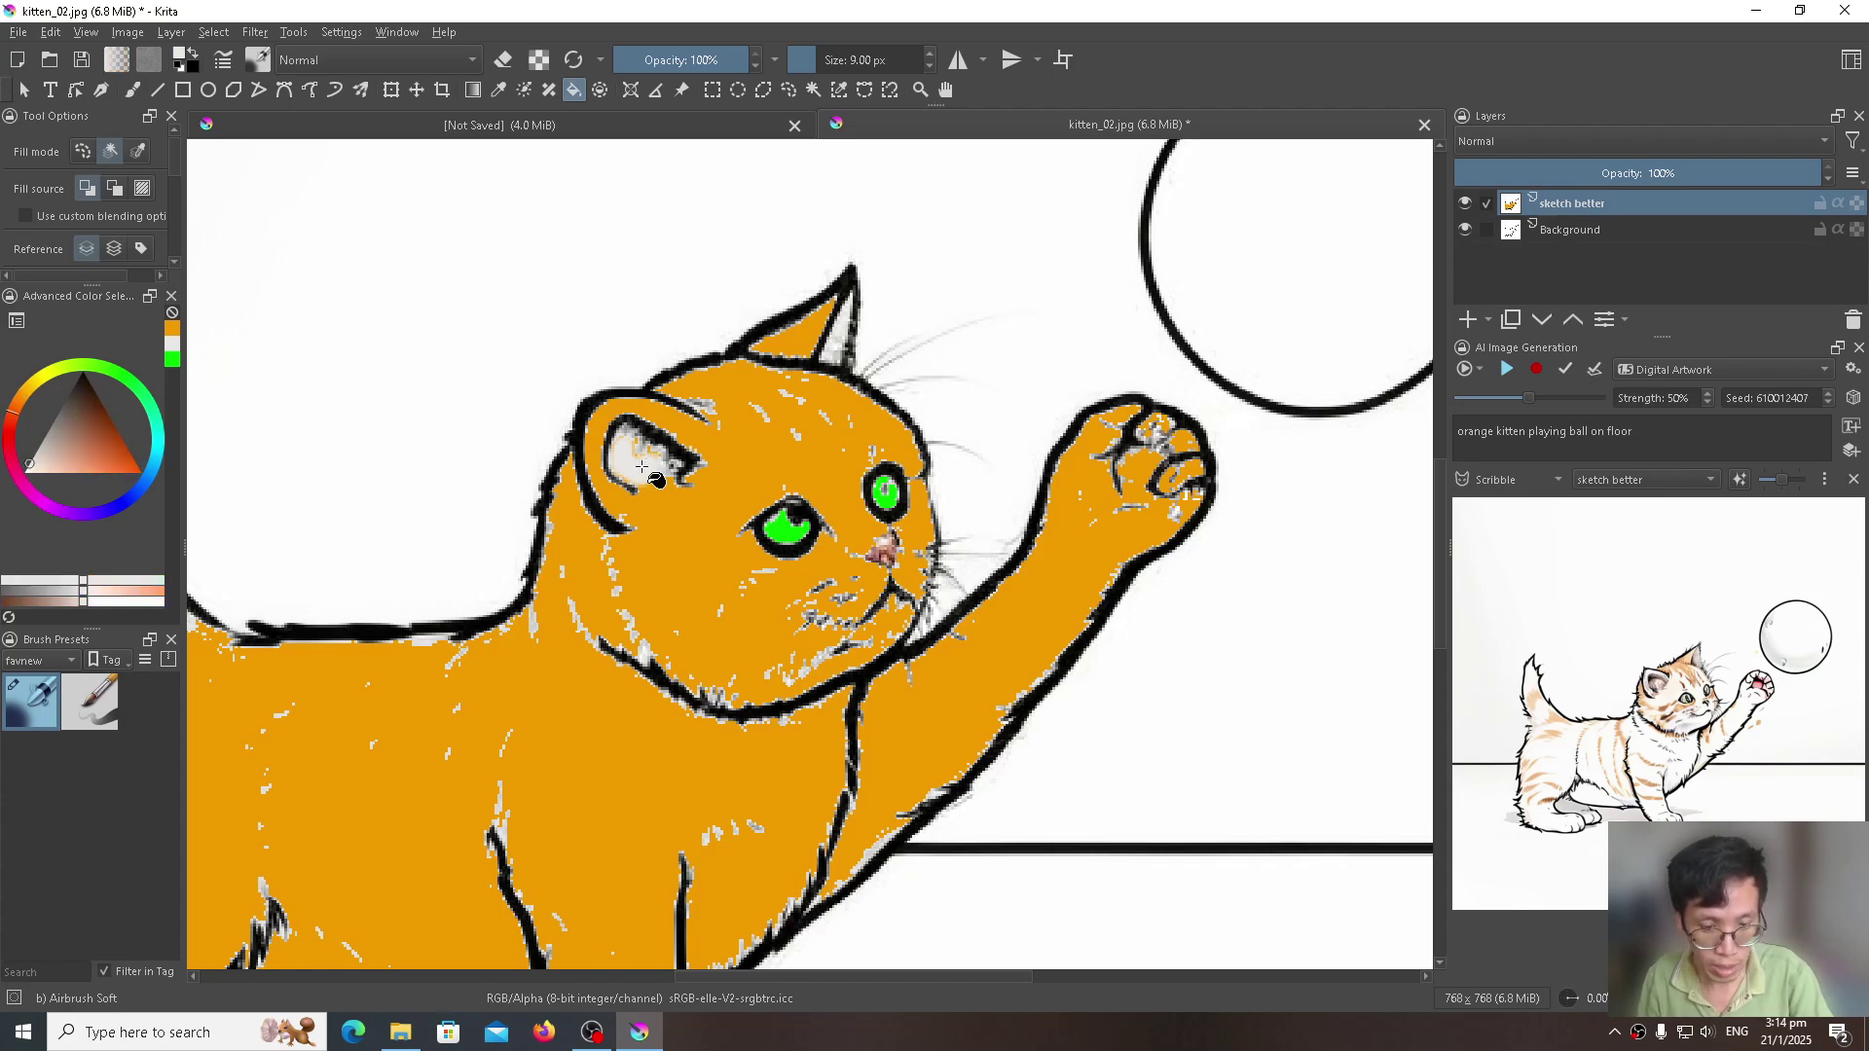
pyautogui.press('b')
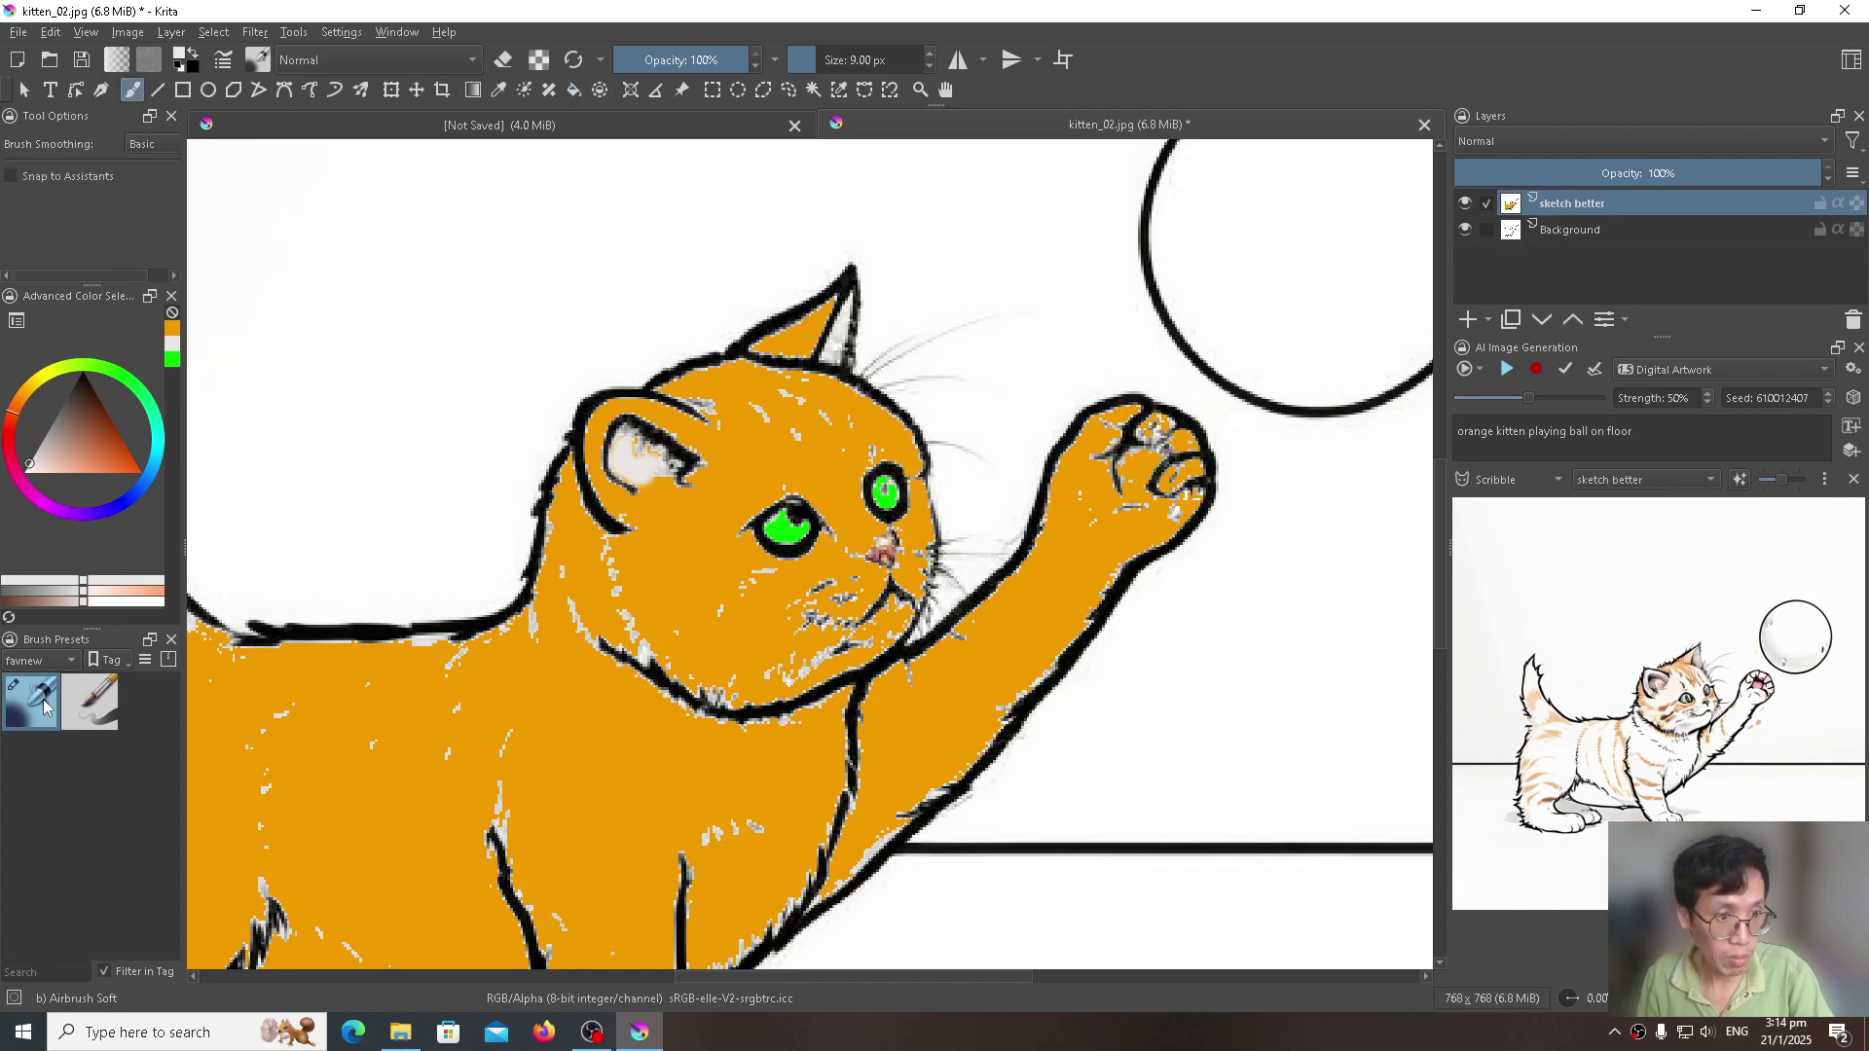
pyautogui.scroll(2, 1129, 477)
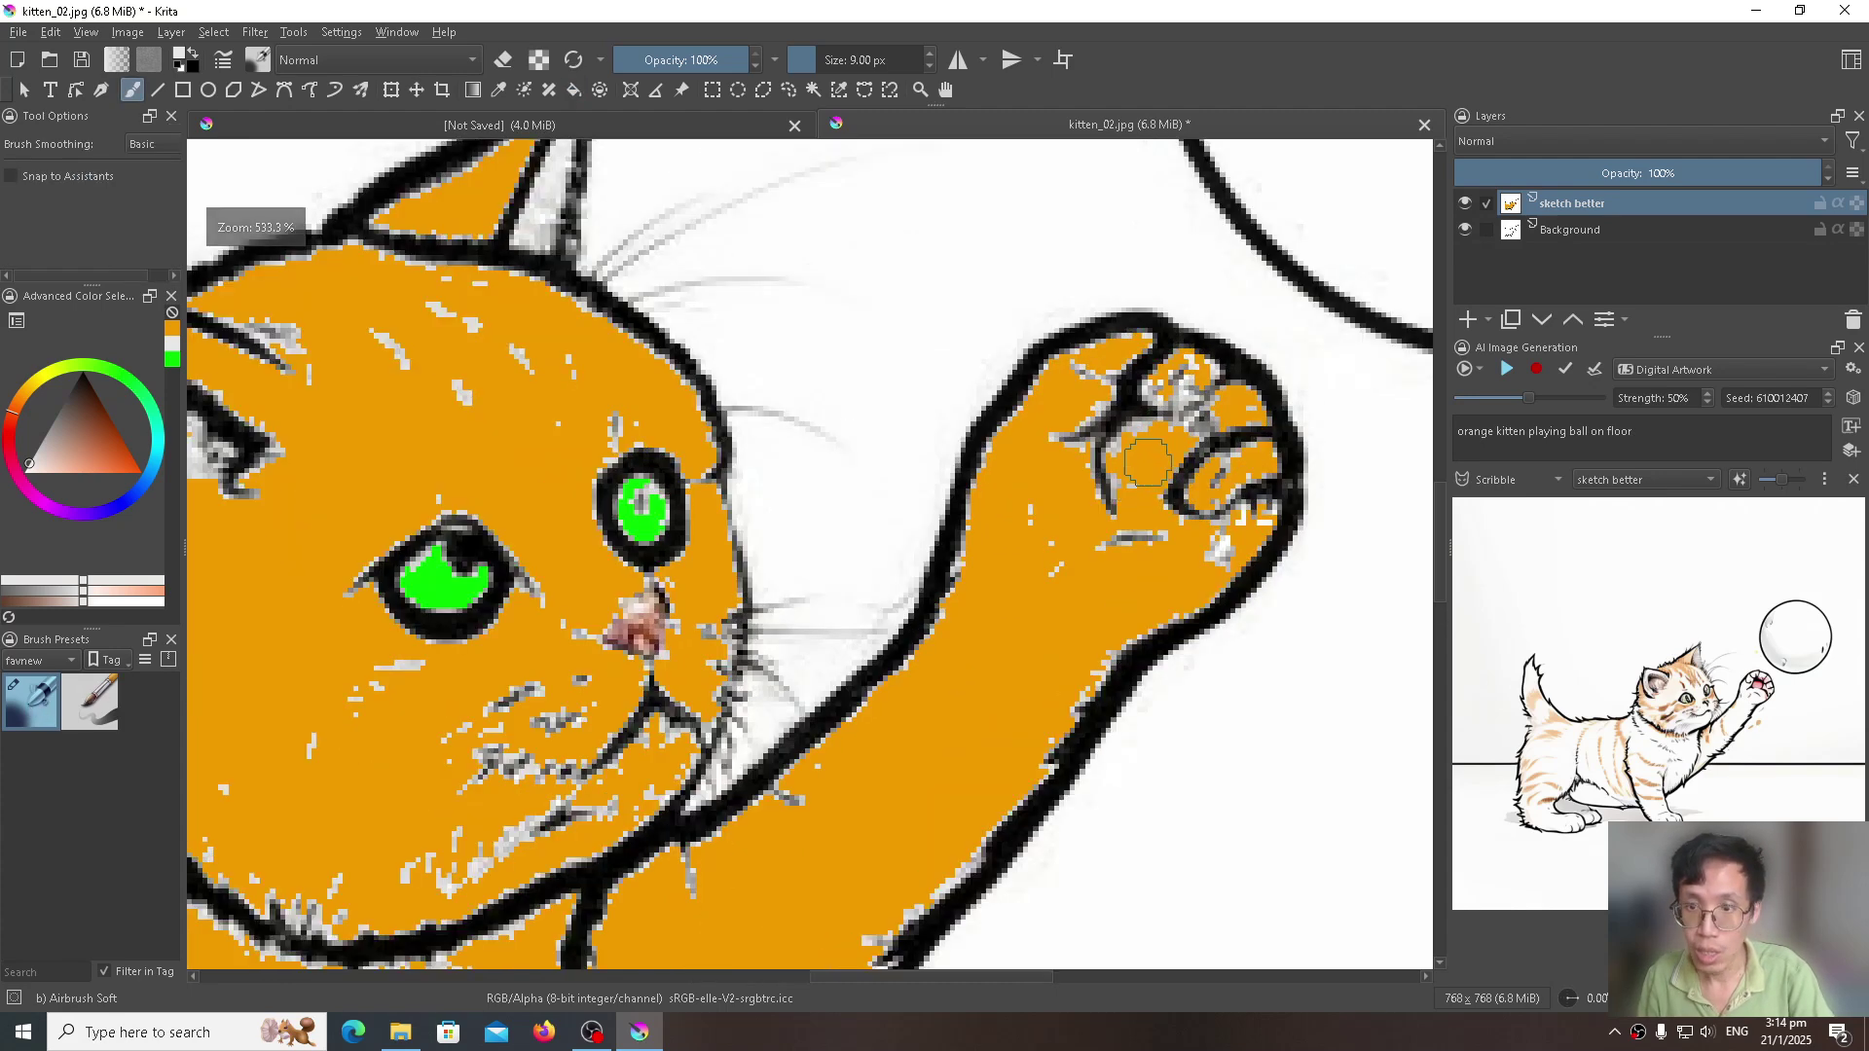
pyautogui.moveTo(1144, 464)
pyautogui.mouseDown()
pyautogui.moveTo(1137, 428)
pyautogui.moveTo(1127, 450)
pyautogui.moveTo(1141, 420)
pyautogui.moveTo(1149, 444)
pyautogui.mouseUp()
pyautogui.scroll(-2, 1105, 567)
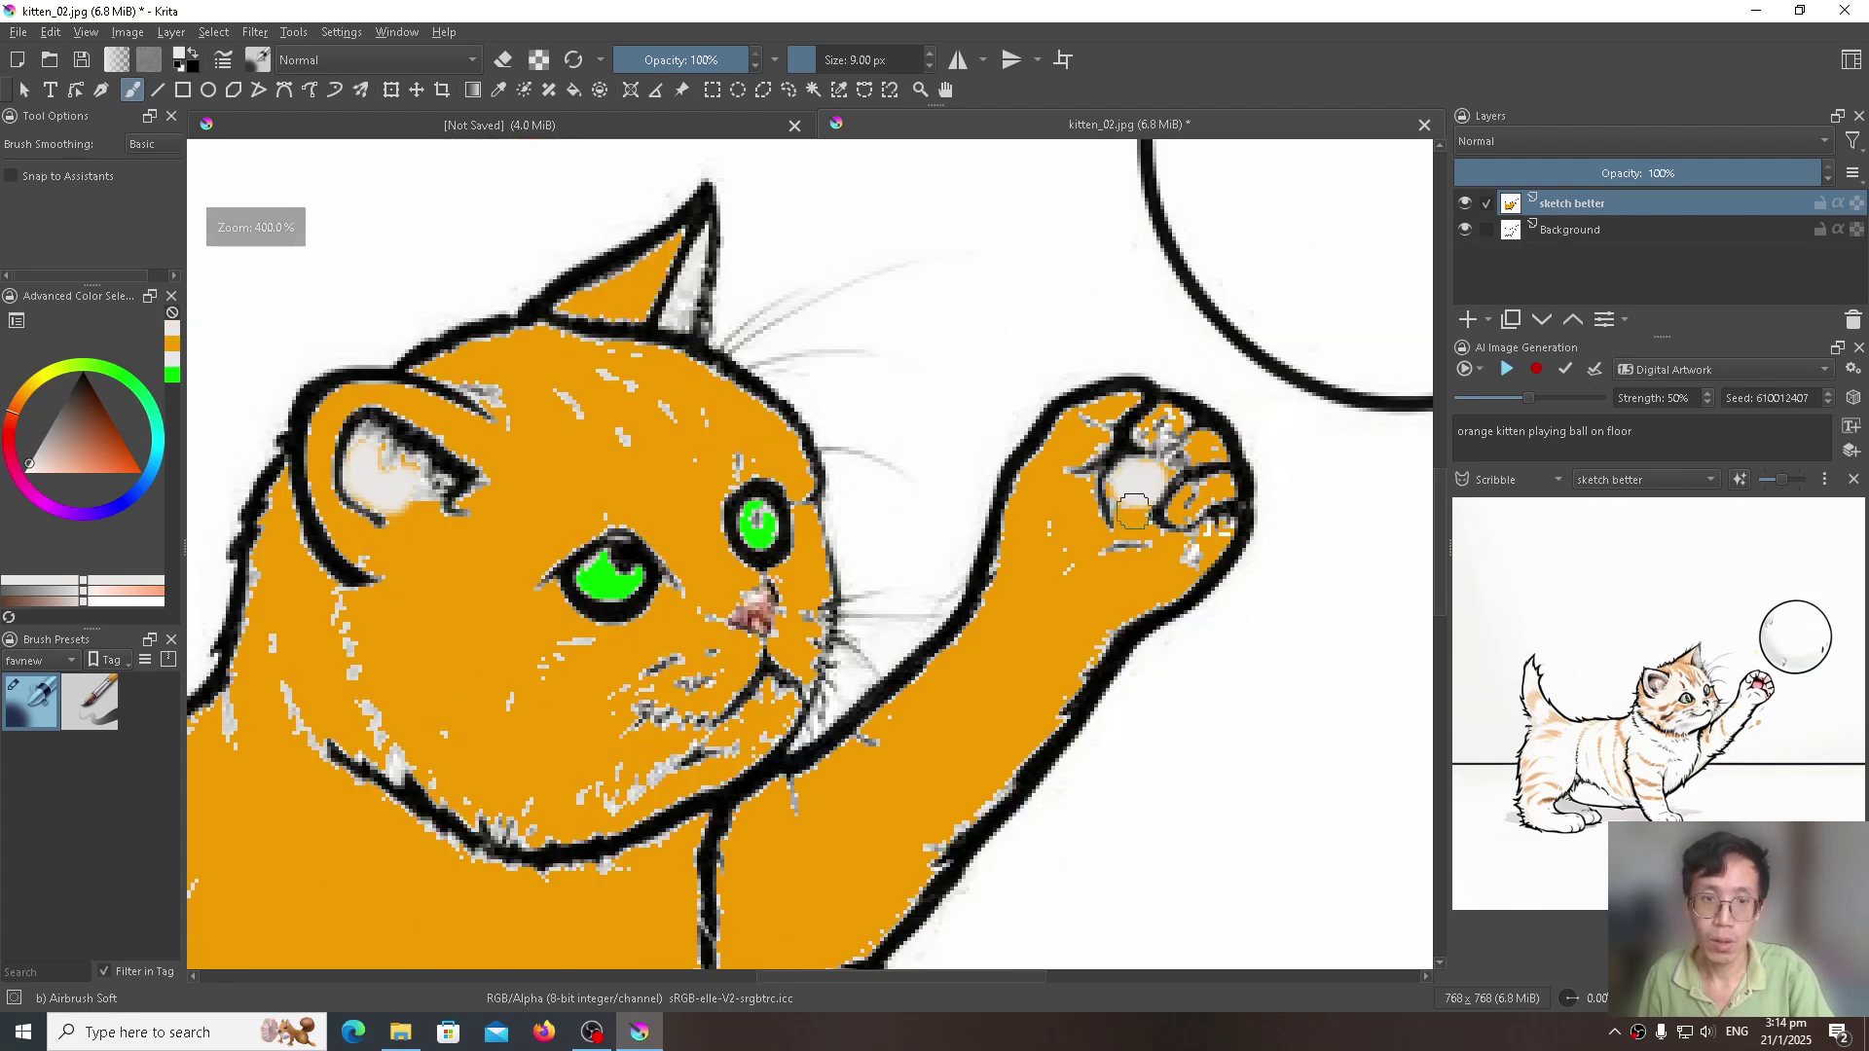
# Step: Apply the live AI result as a new layer, and hide both that layer and the Background layer
pyautogui.scroll(-2, 1164, 574)
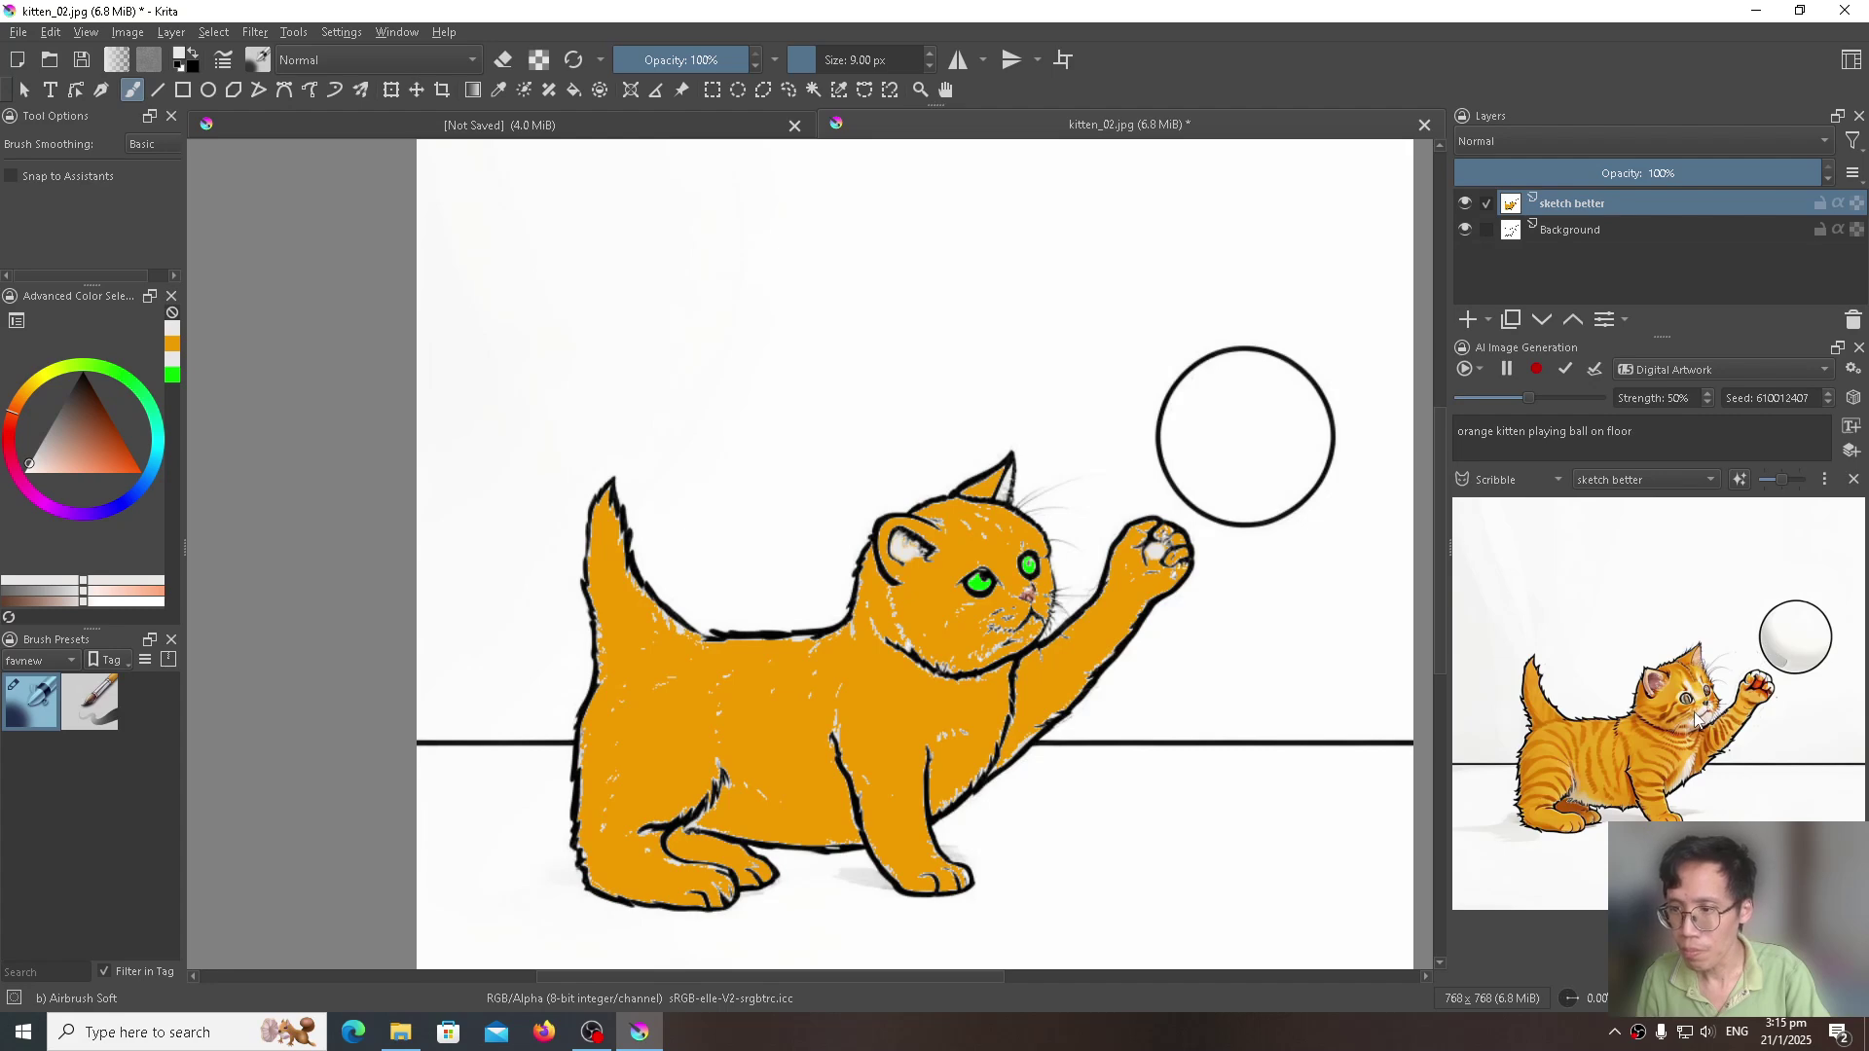
pyautogui.click(1594, 370)
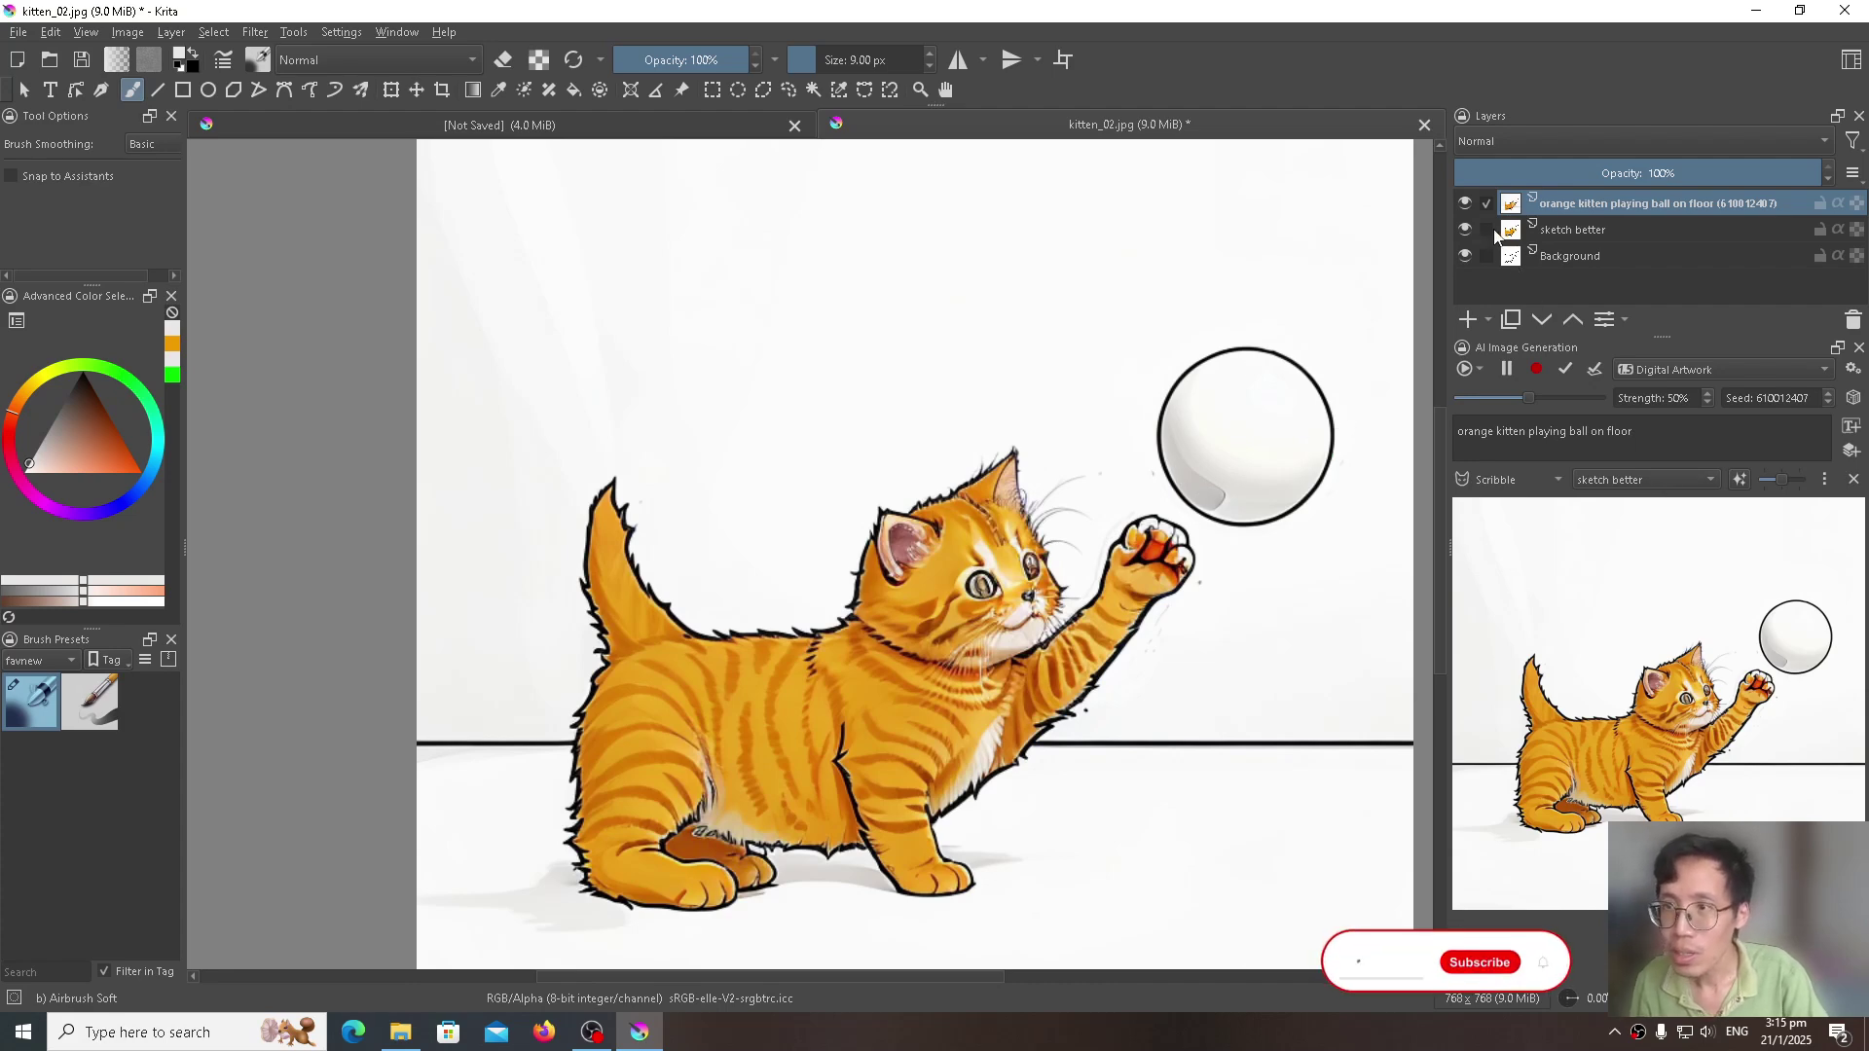
pyautogui.moveTo(1491, 230)
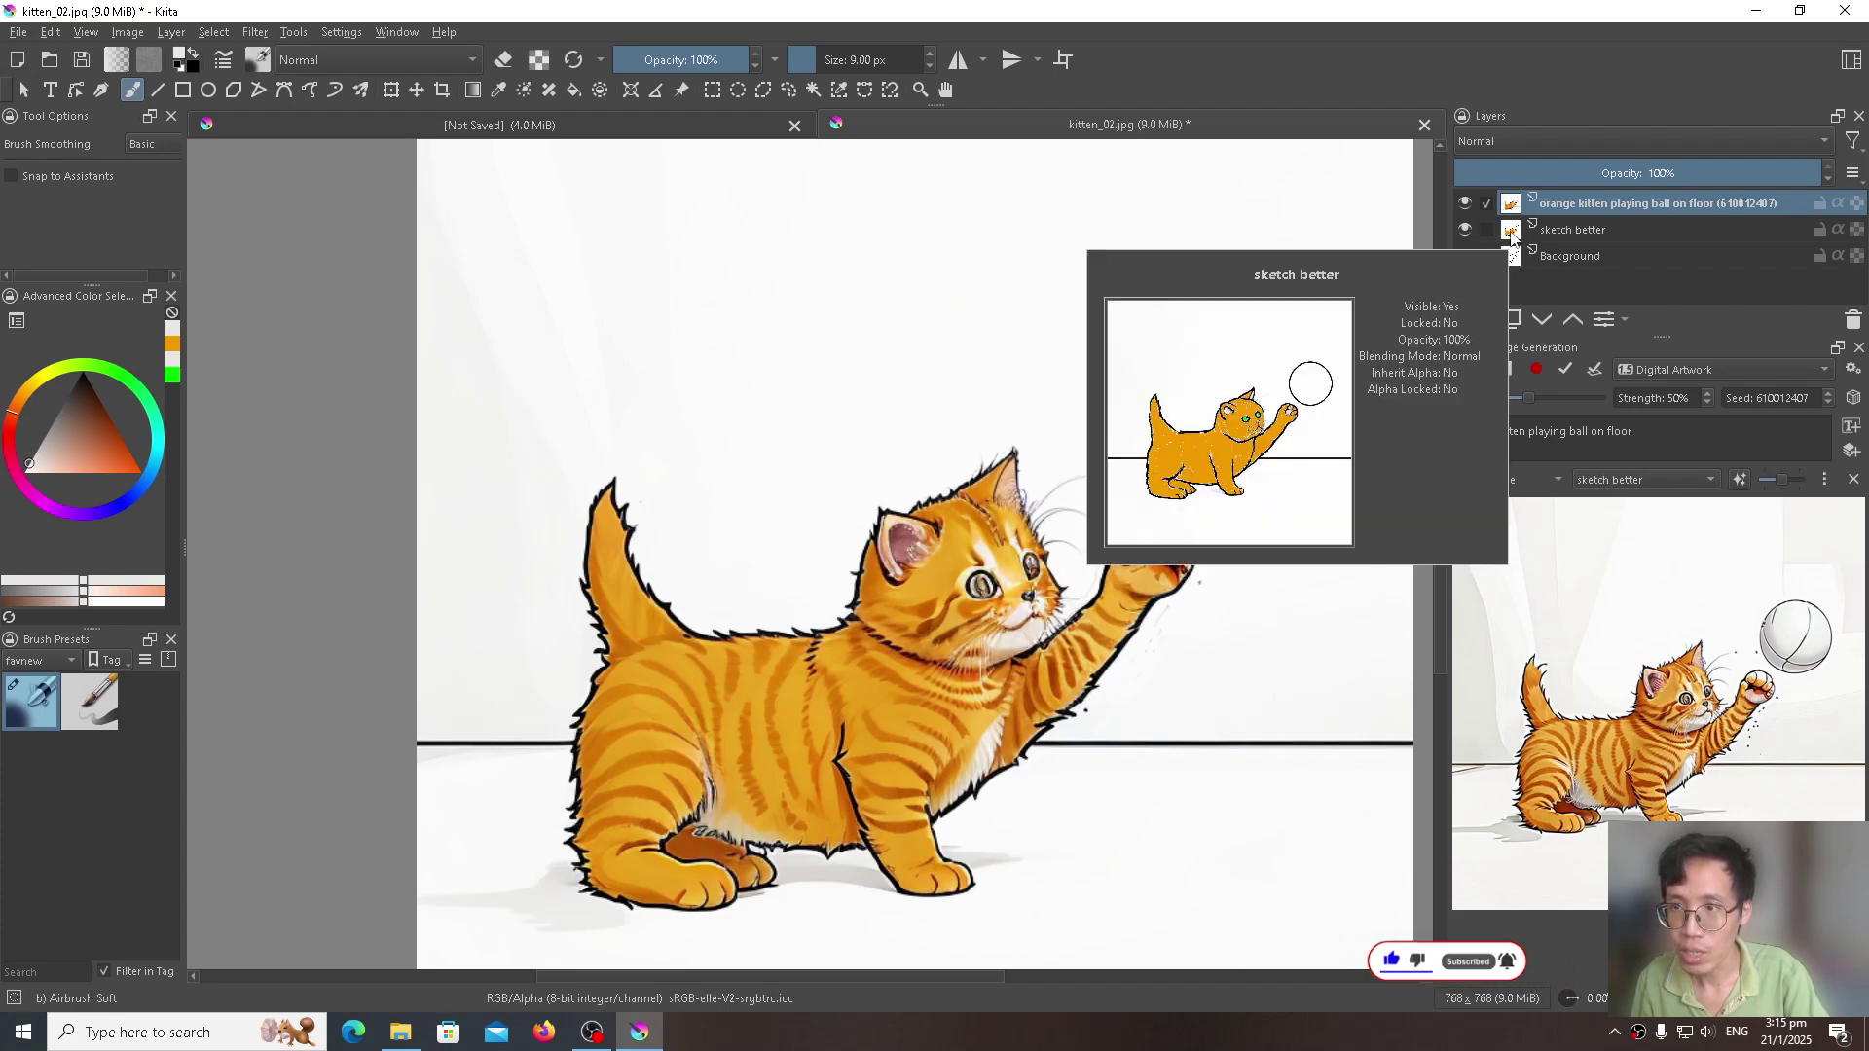
pyautogui.click(1465, 204)
pyautogui.click(1465, 255)
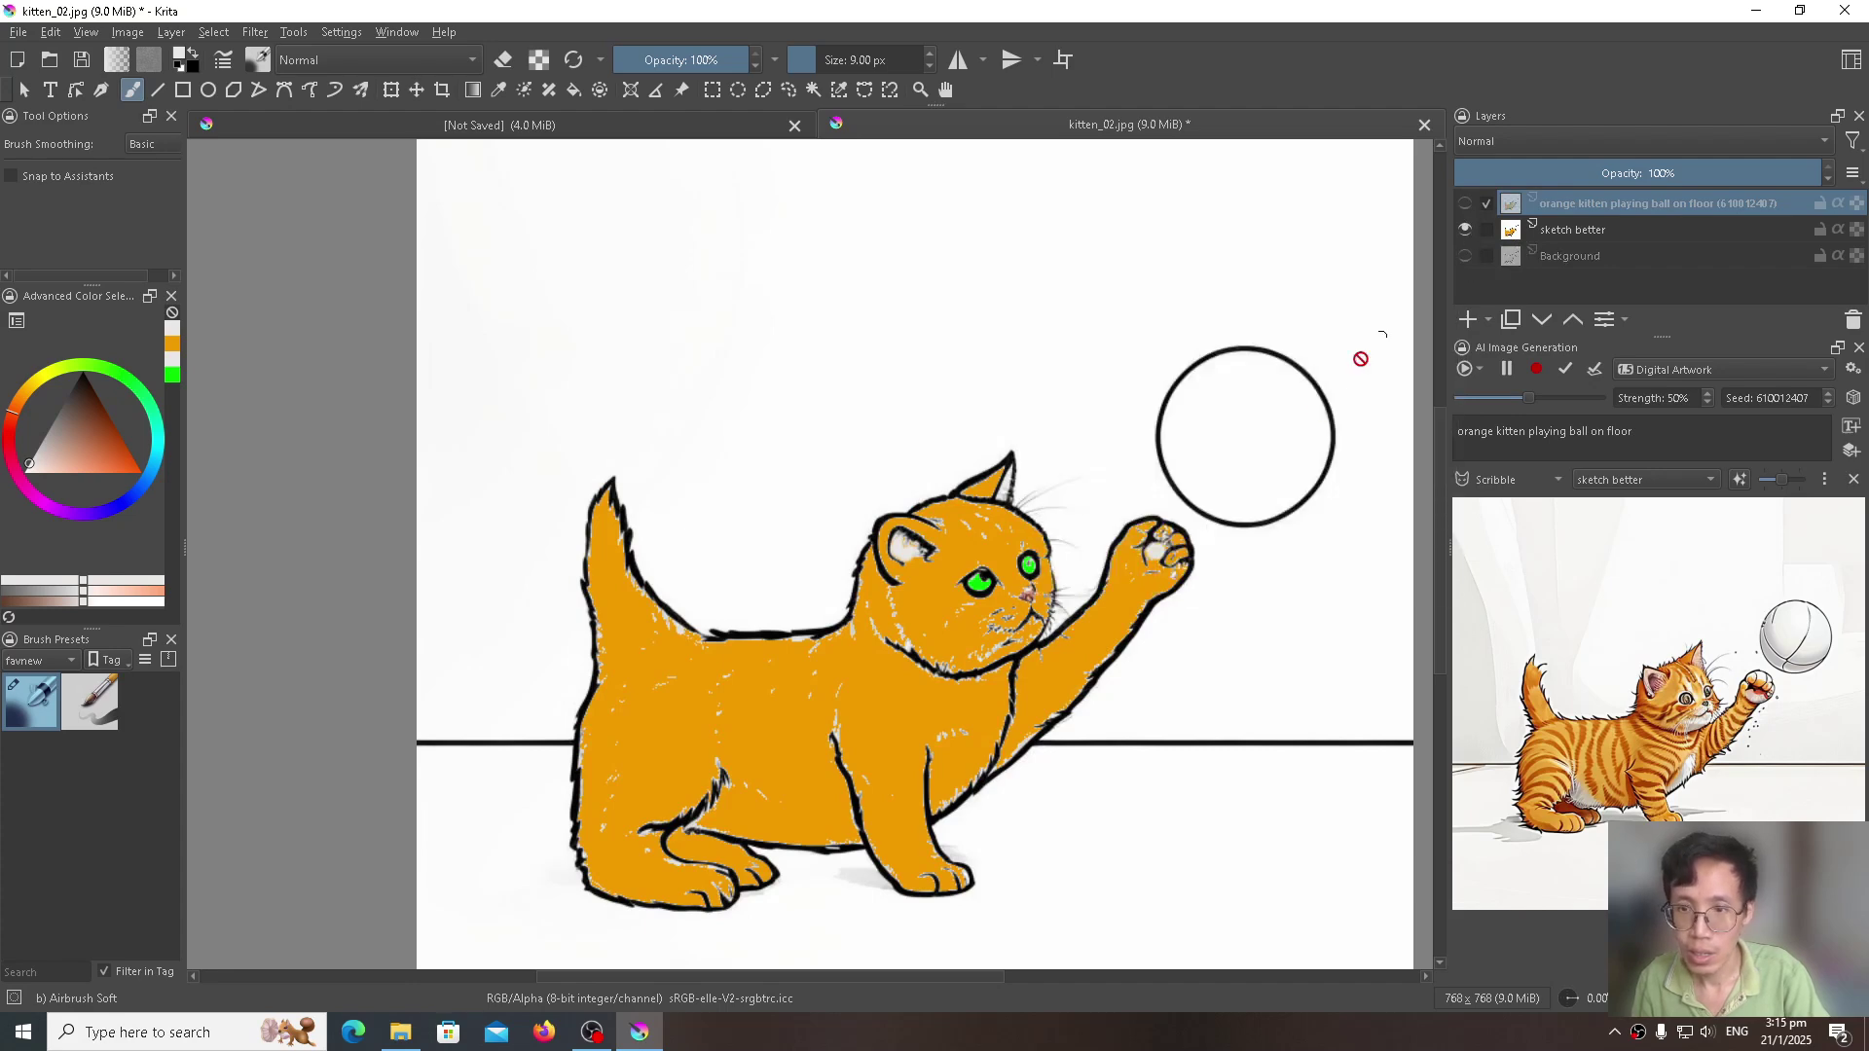
# Step: Add "with green eyes" after "orange kitten" in the prompt and pause the live generation
pyautogui.scroll(2, 1135, 610)
pyautogui.scroll(-1, 1184, 609)
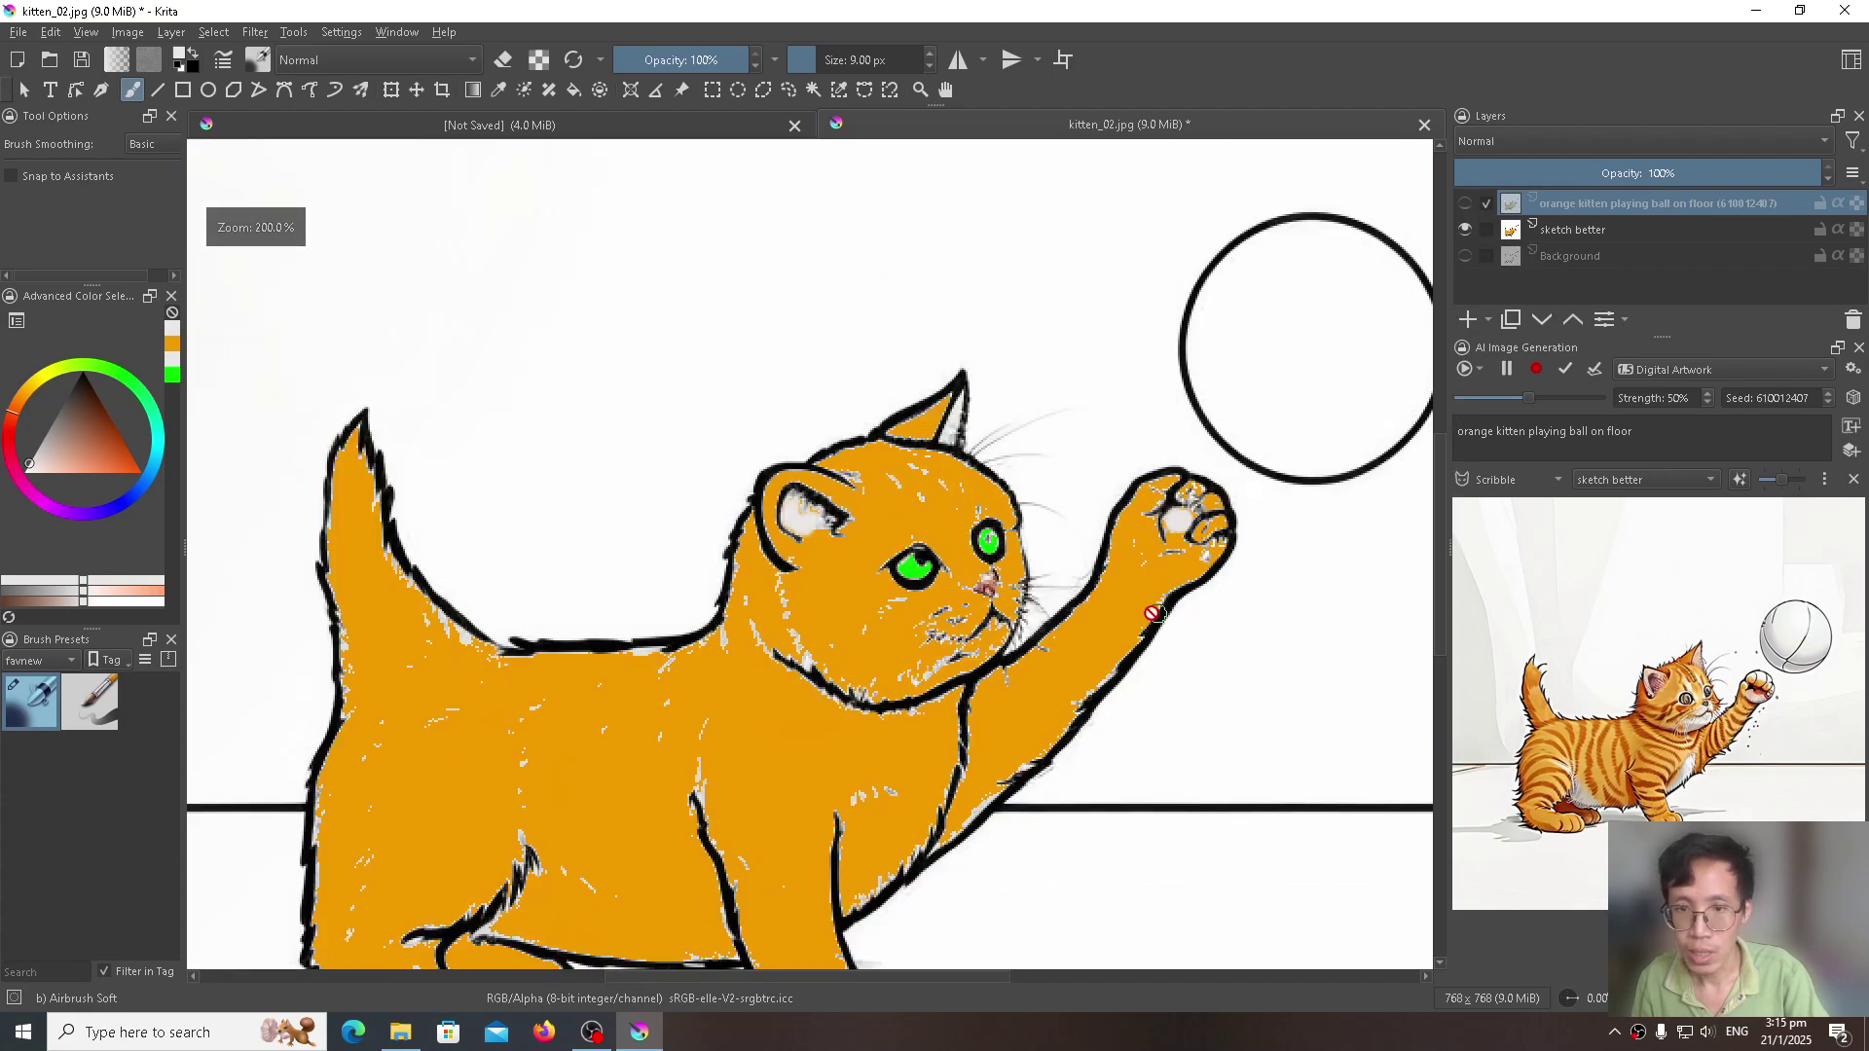
pyautogui.click(1521, 434)
pyautogui.write('with ')
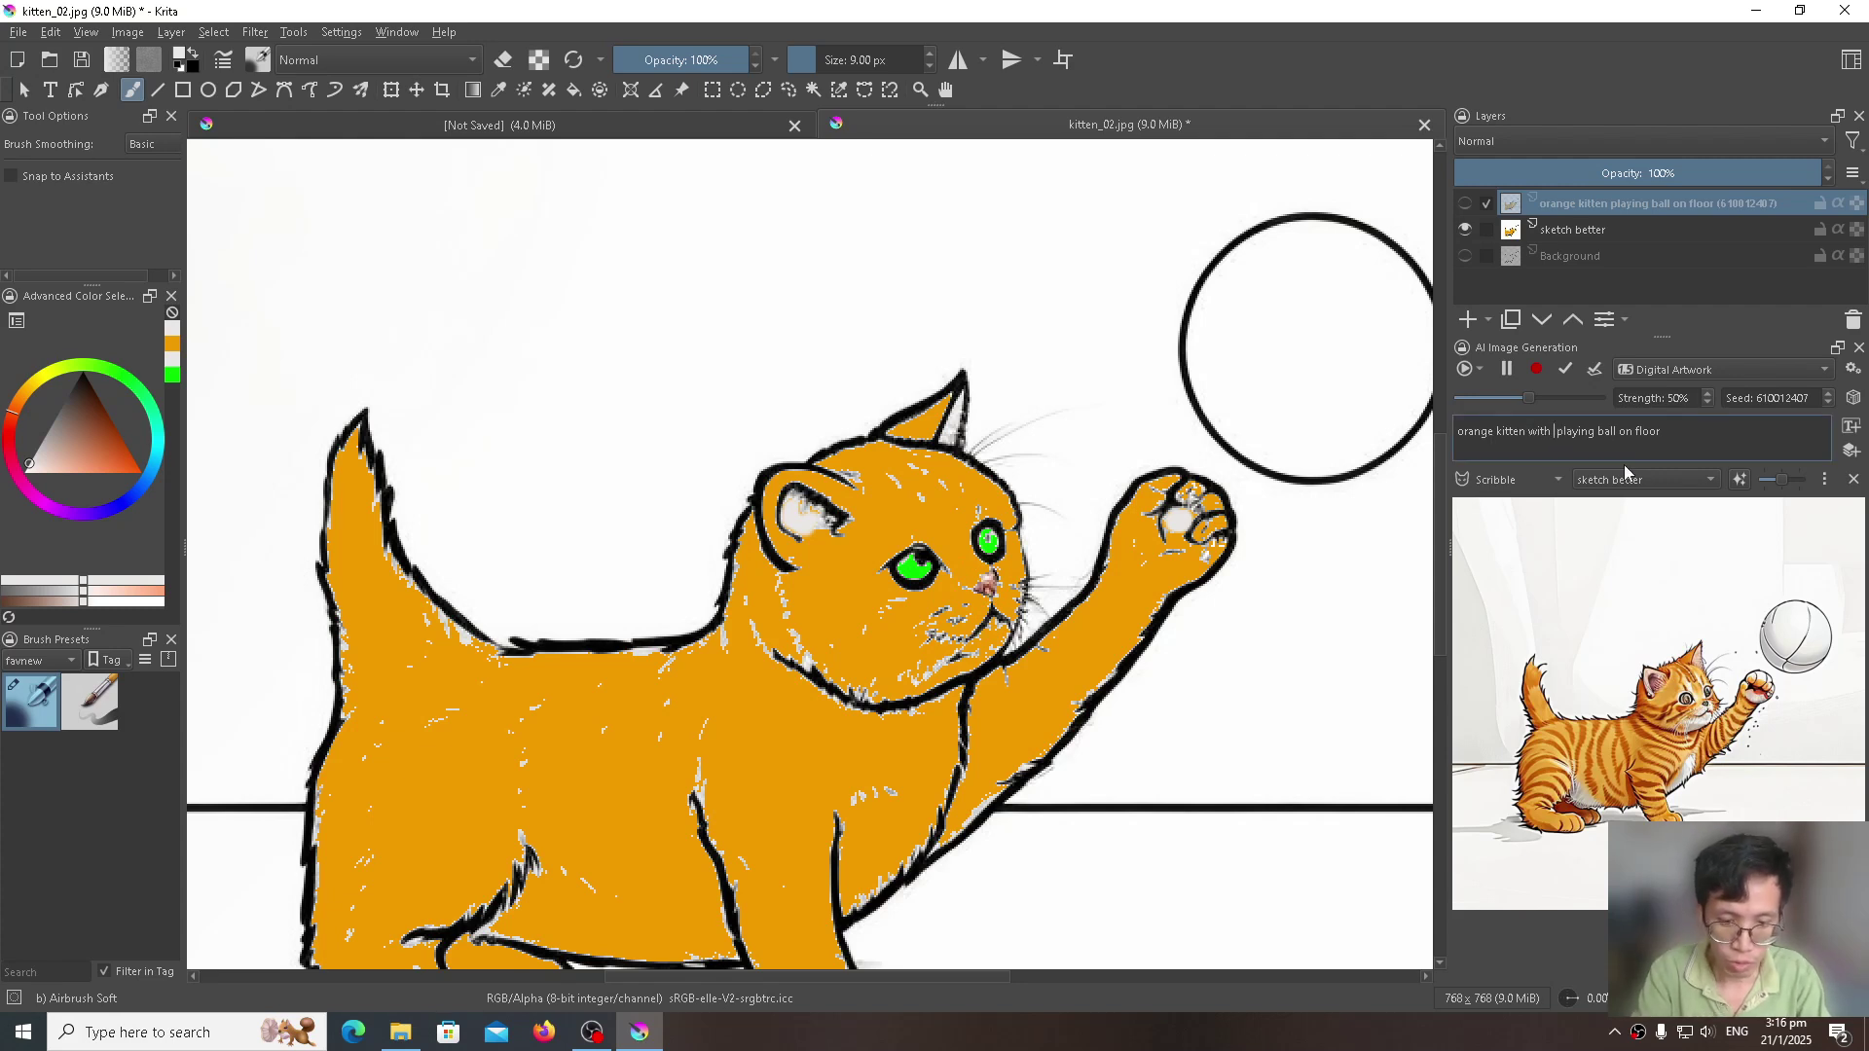
pyautogui.write('green eyes')
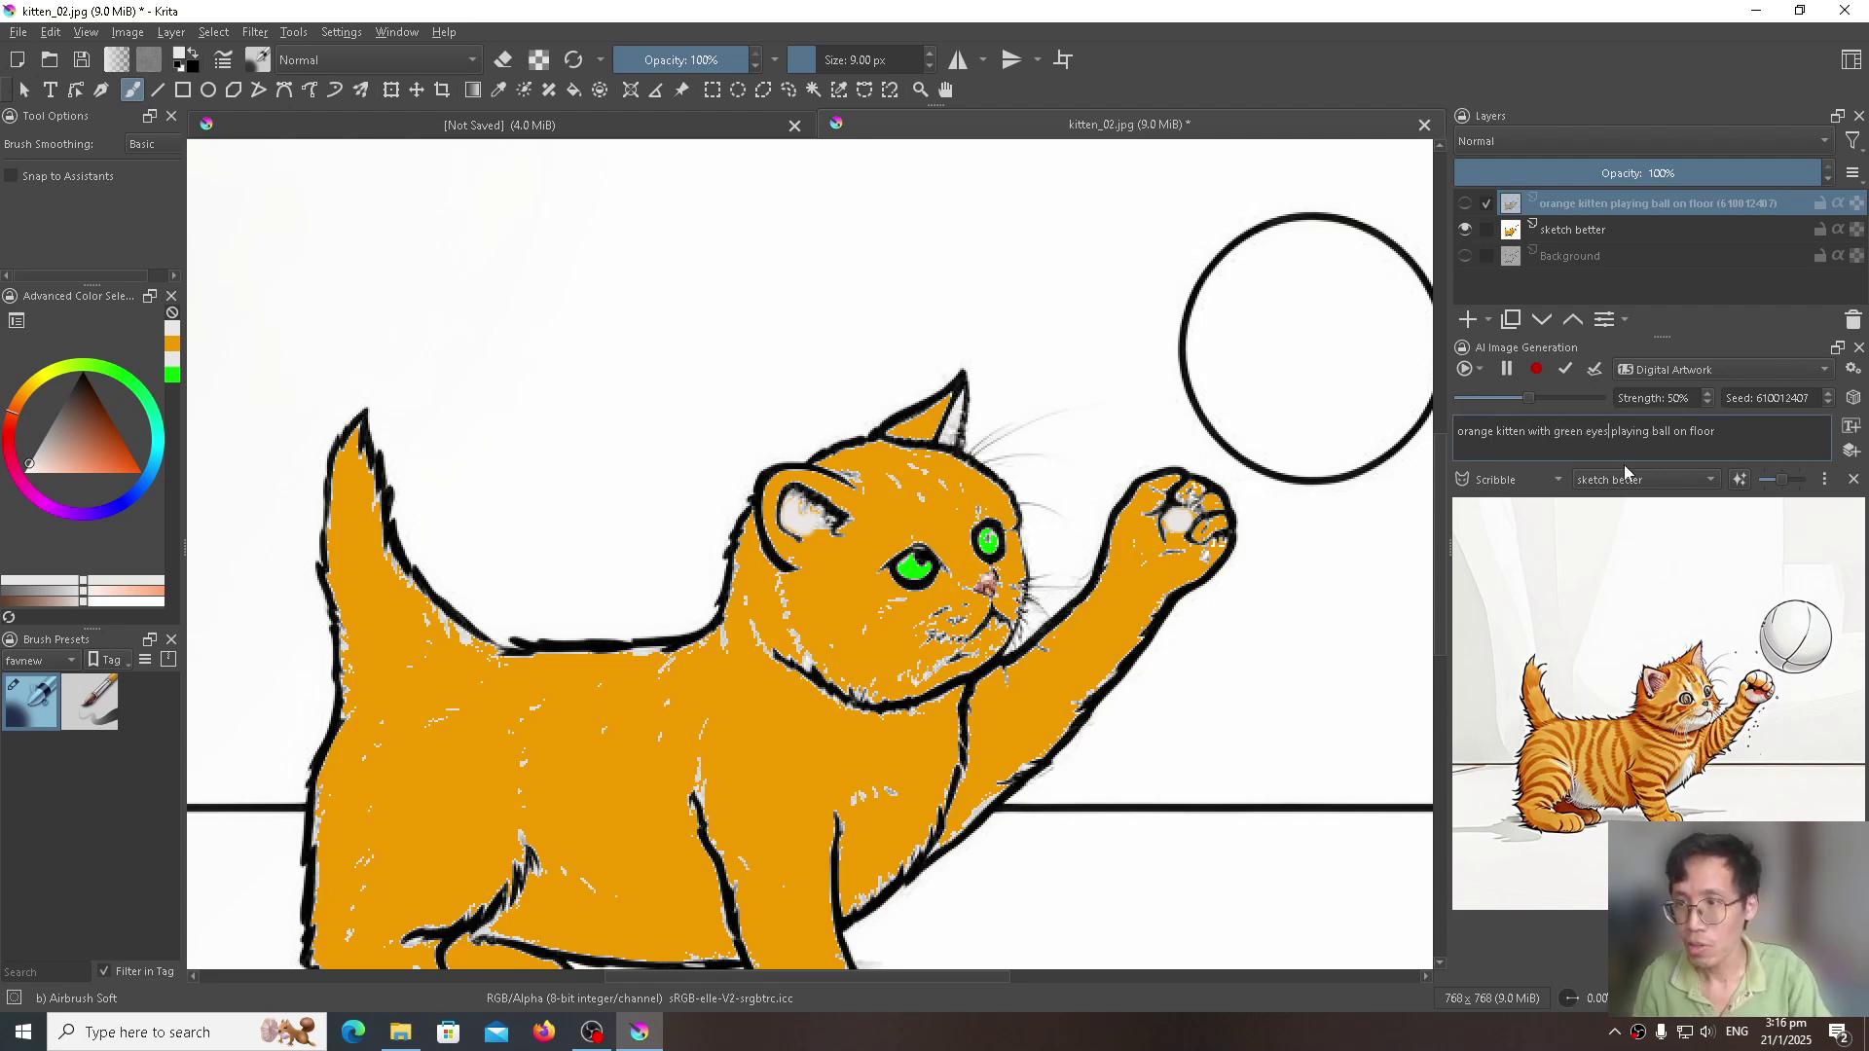
pyautogui.click(1509, 372)
# Step: Make sketch better the active layer and set the brush to Basic-5 Size Opacity at 4 px in black
pyautogui.moveTo(1264, 405); pyautogui.dragTo(955, 510)
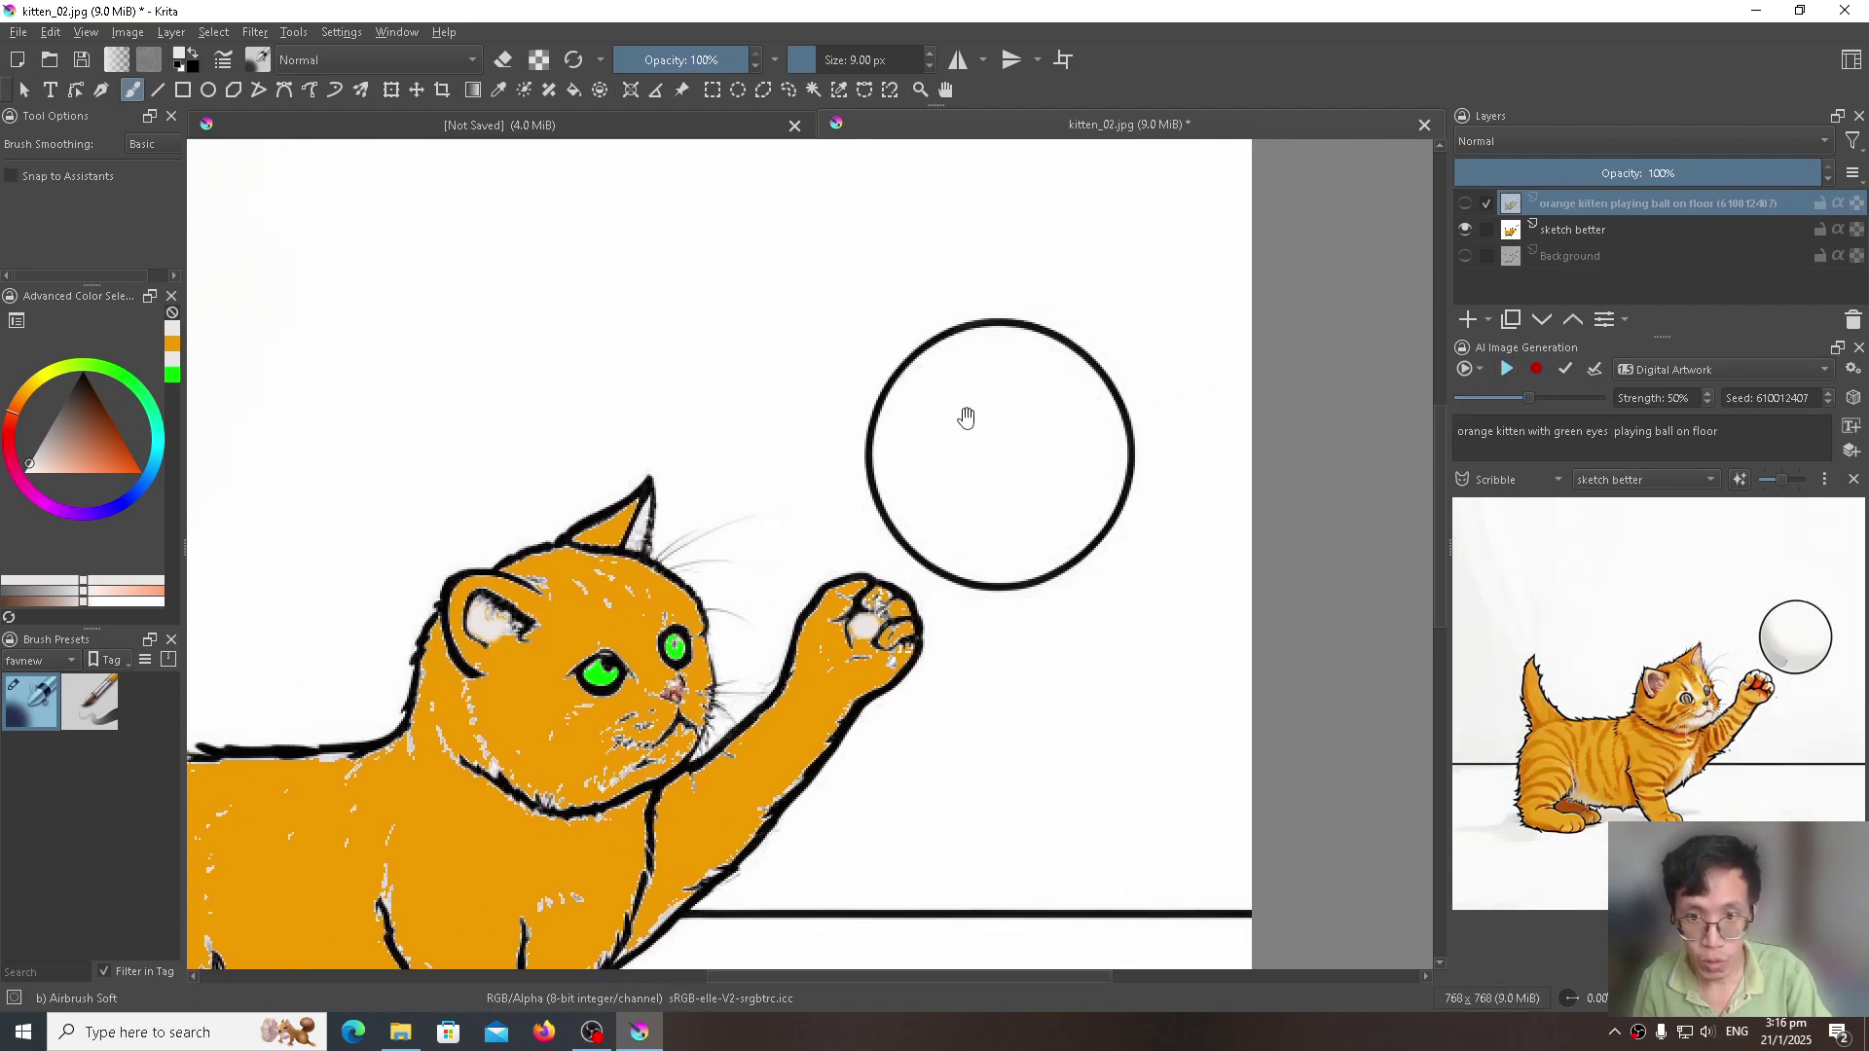
pyautogui.moveTo(1018, 442); pyautogui.dragTo(955, 505)
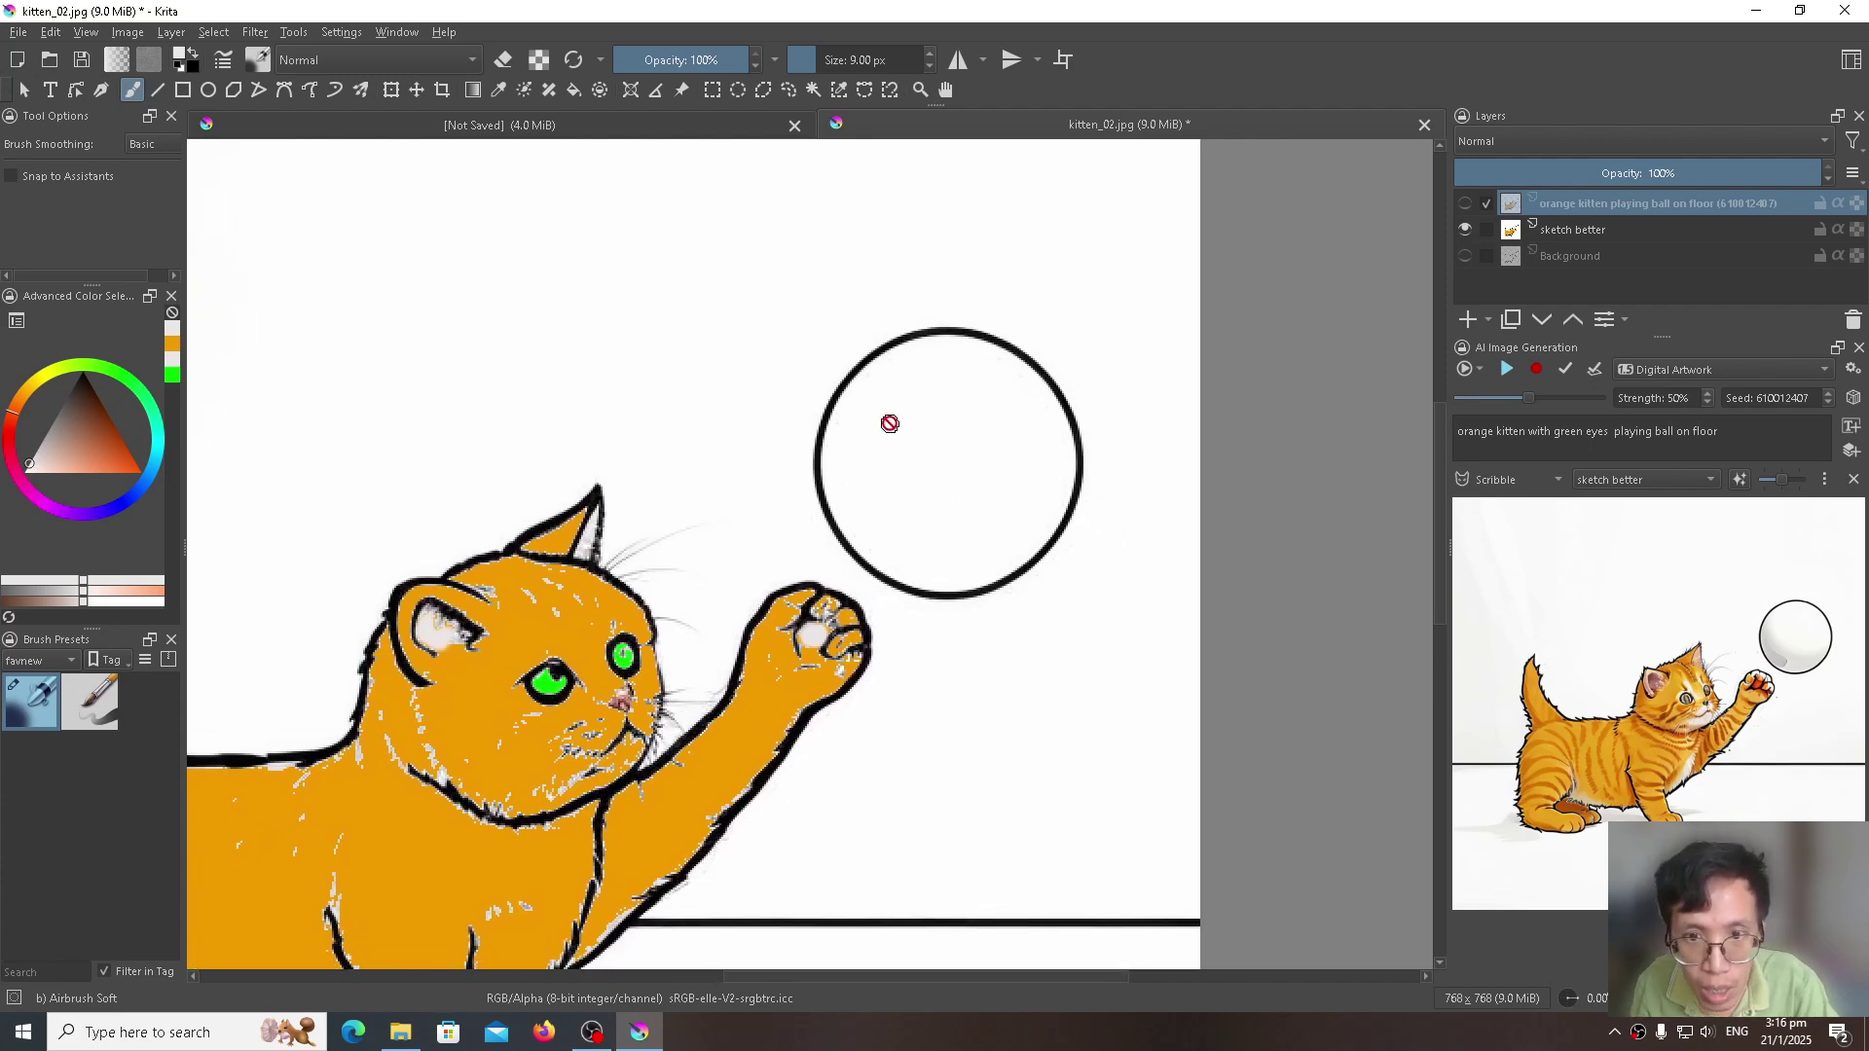
pyautogui.click(1486, 227)
pyautogui.click(1487, 231)
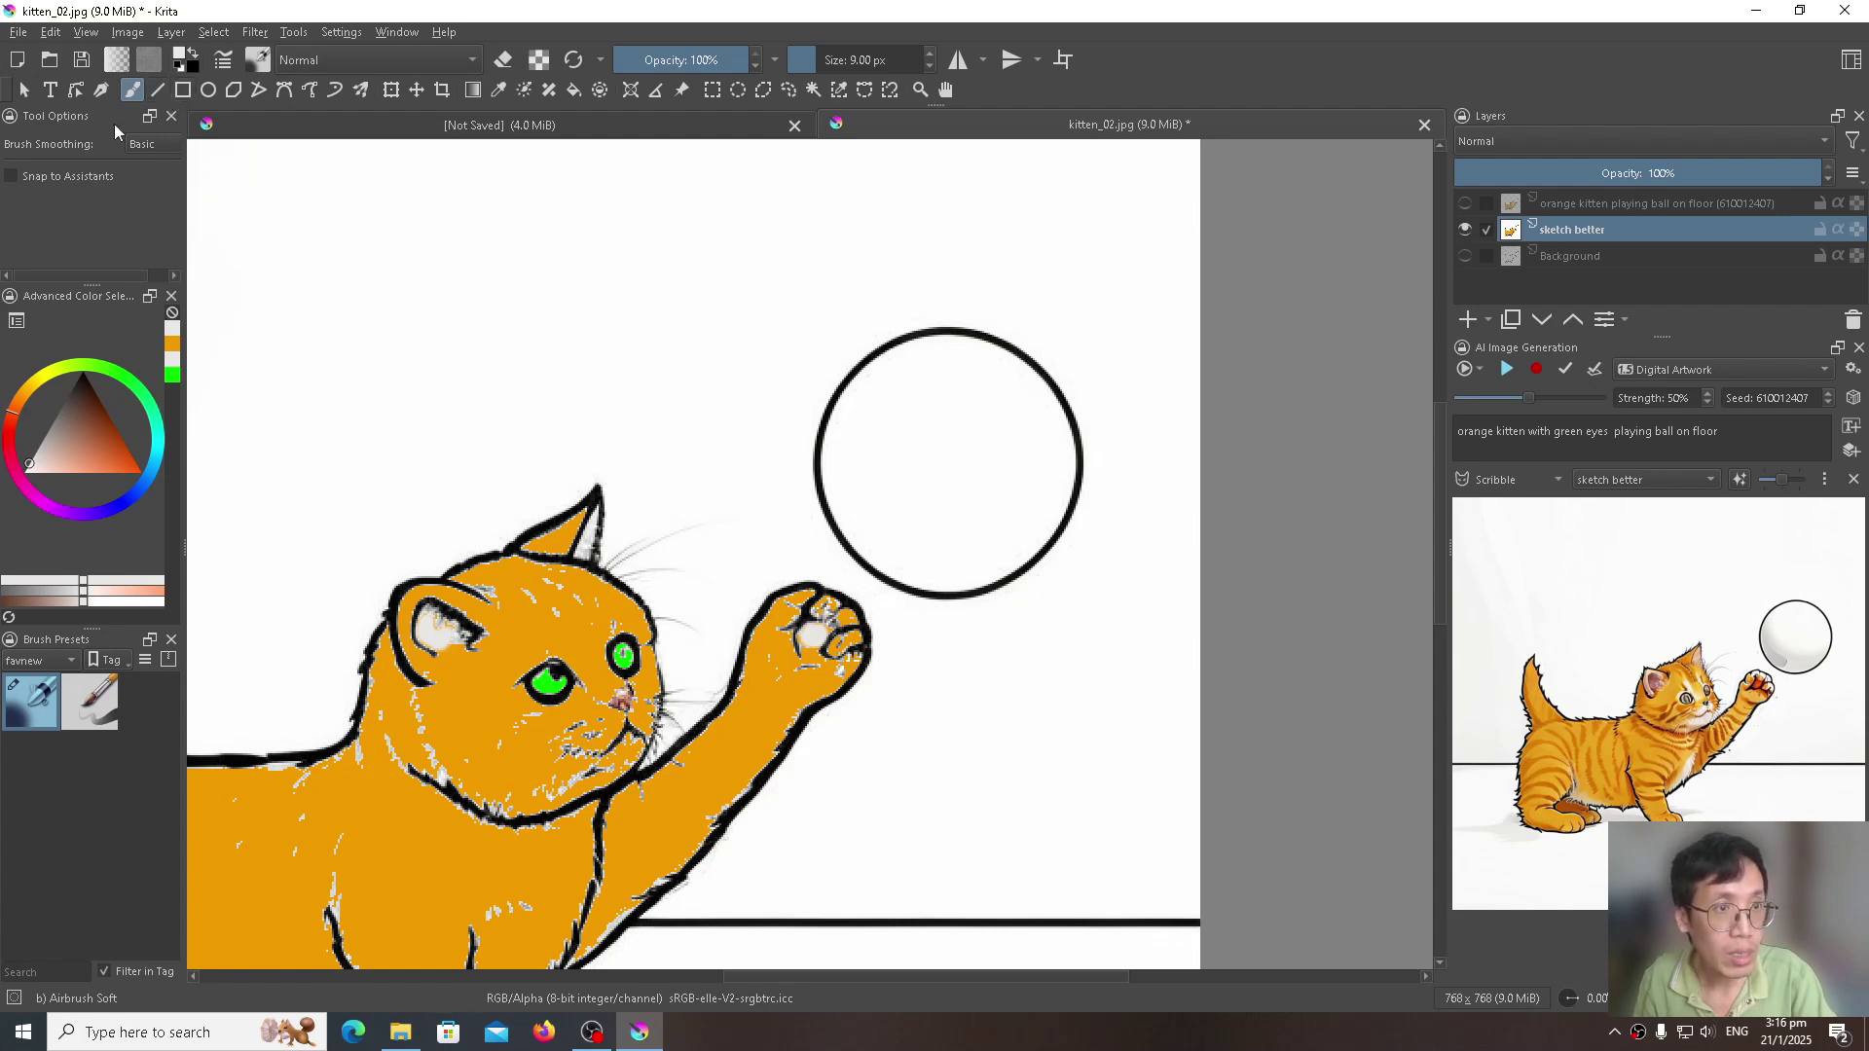
pyautogui.click(99, 726)
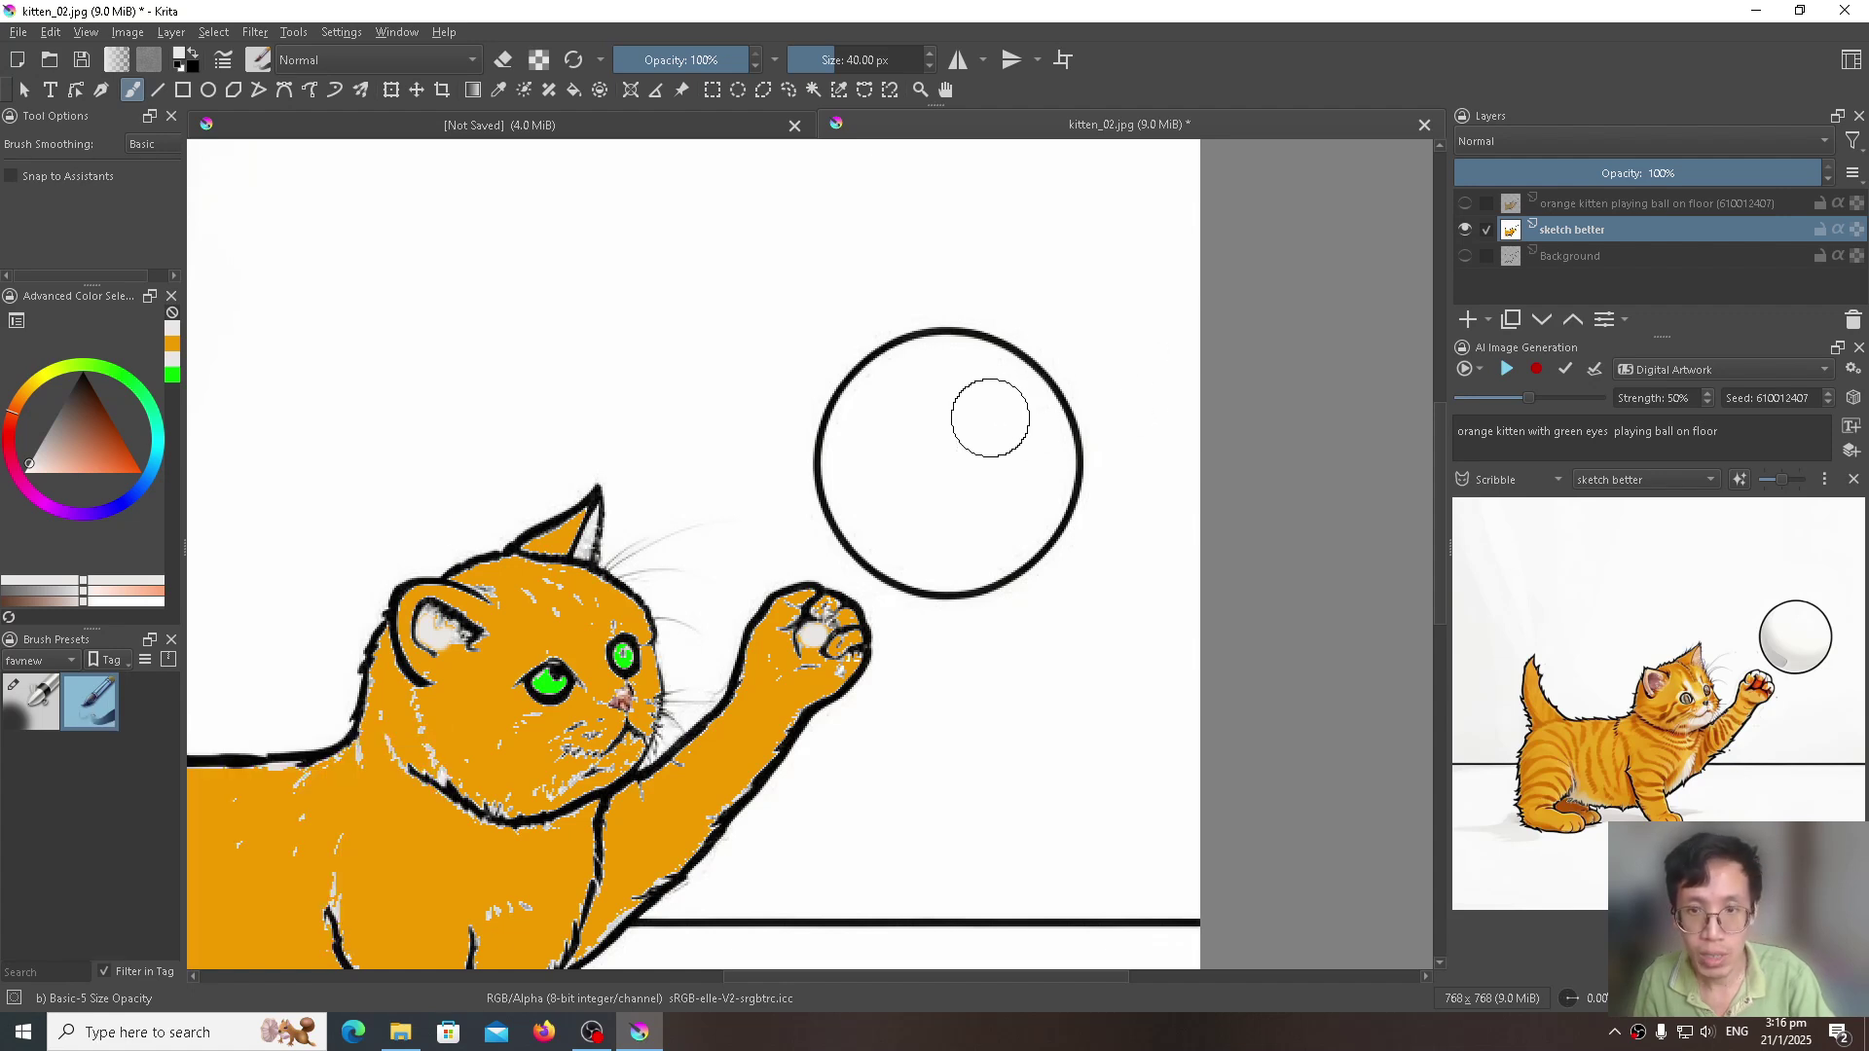
pyautogui.press('[')
pyautogui.press('[')
pyautogui.press('[')
pyautogui.press('[')
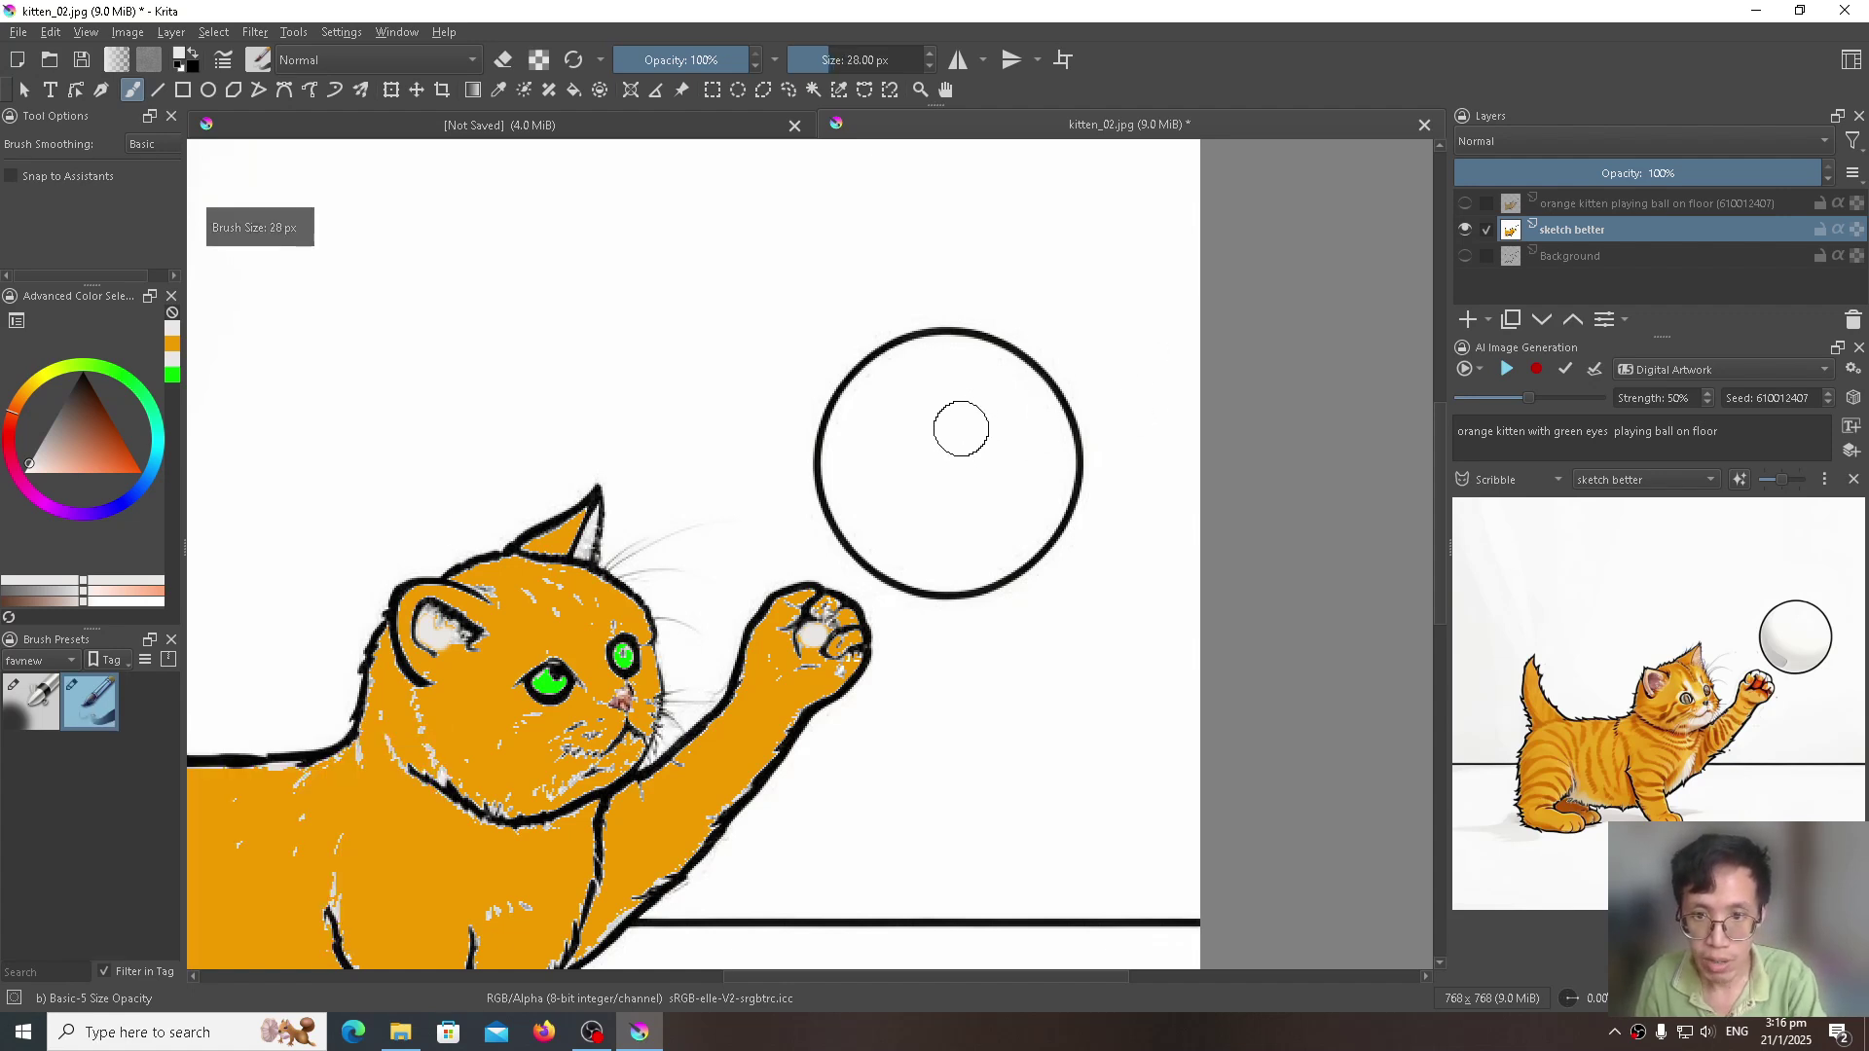
pyautogui.press('[')
pyautogui.press('[')
pyautogui.press('[')
pyautogui.press('[')
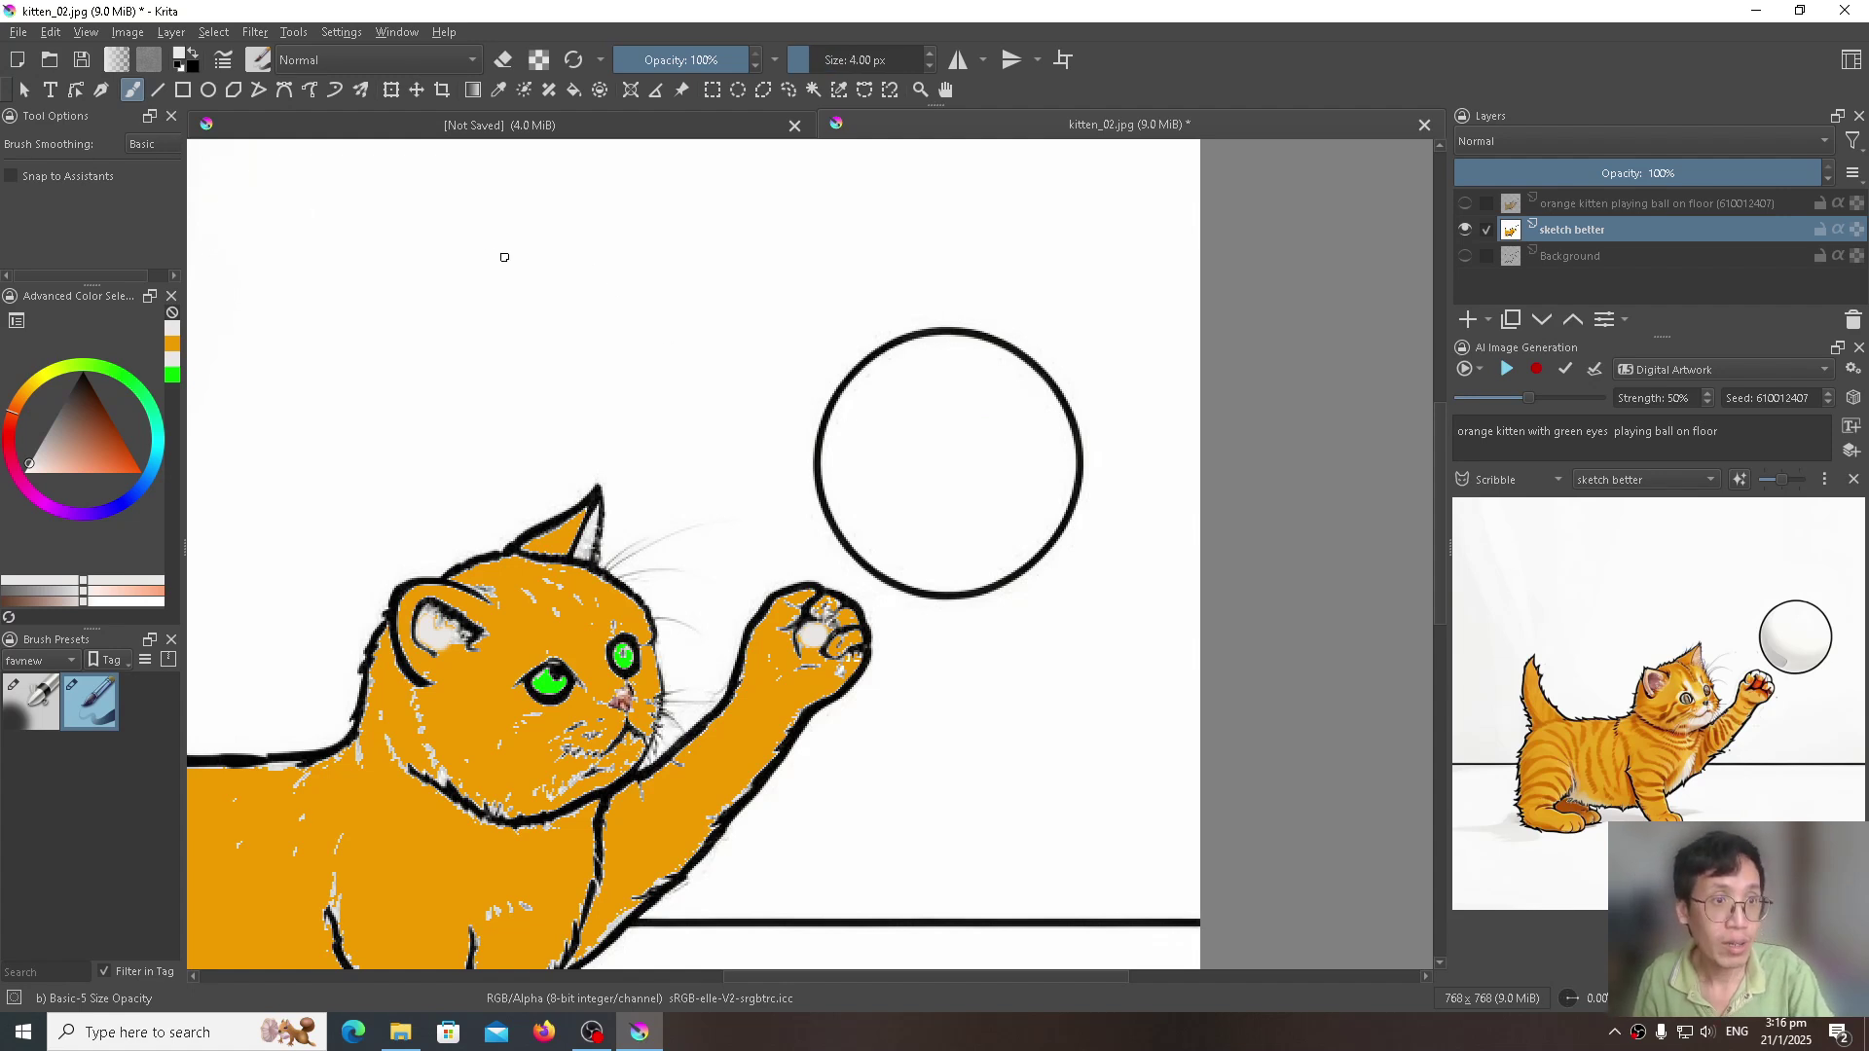
pyautogui.press('d')
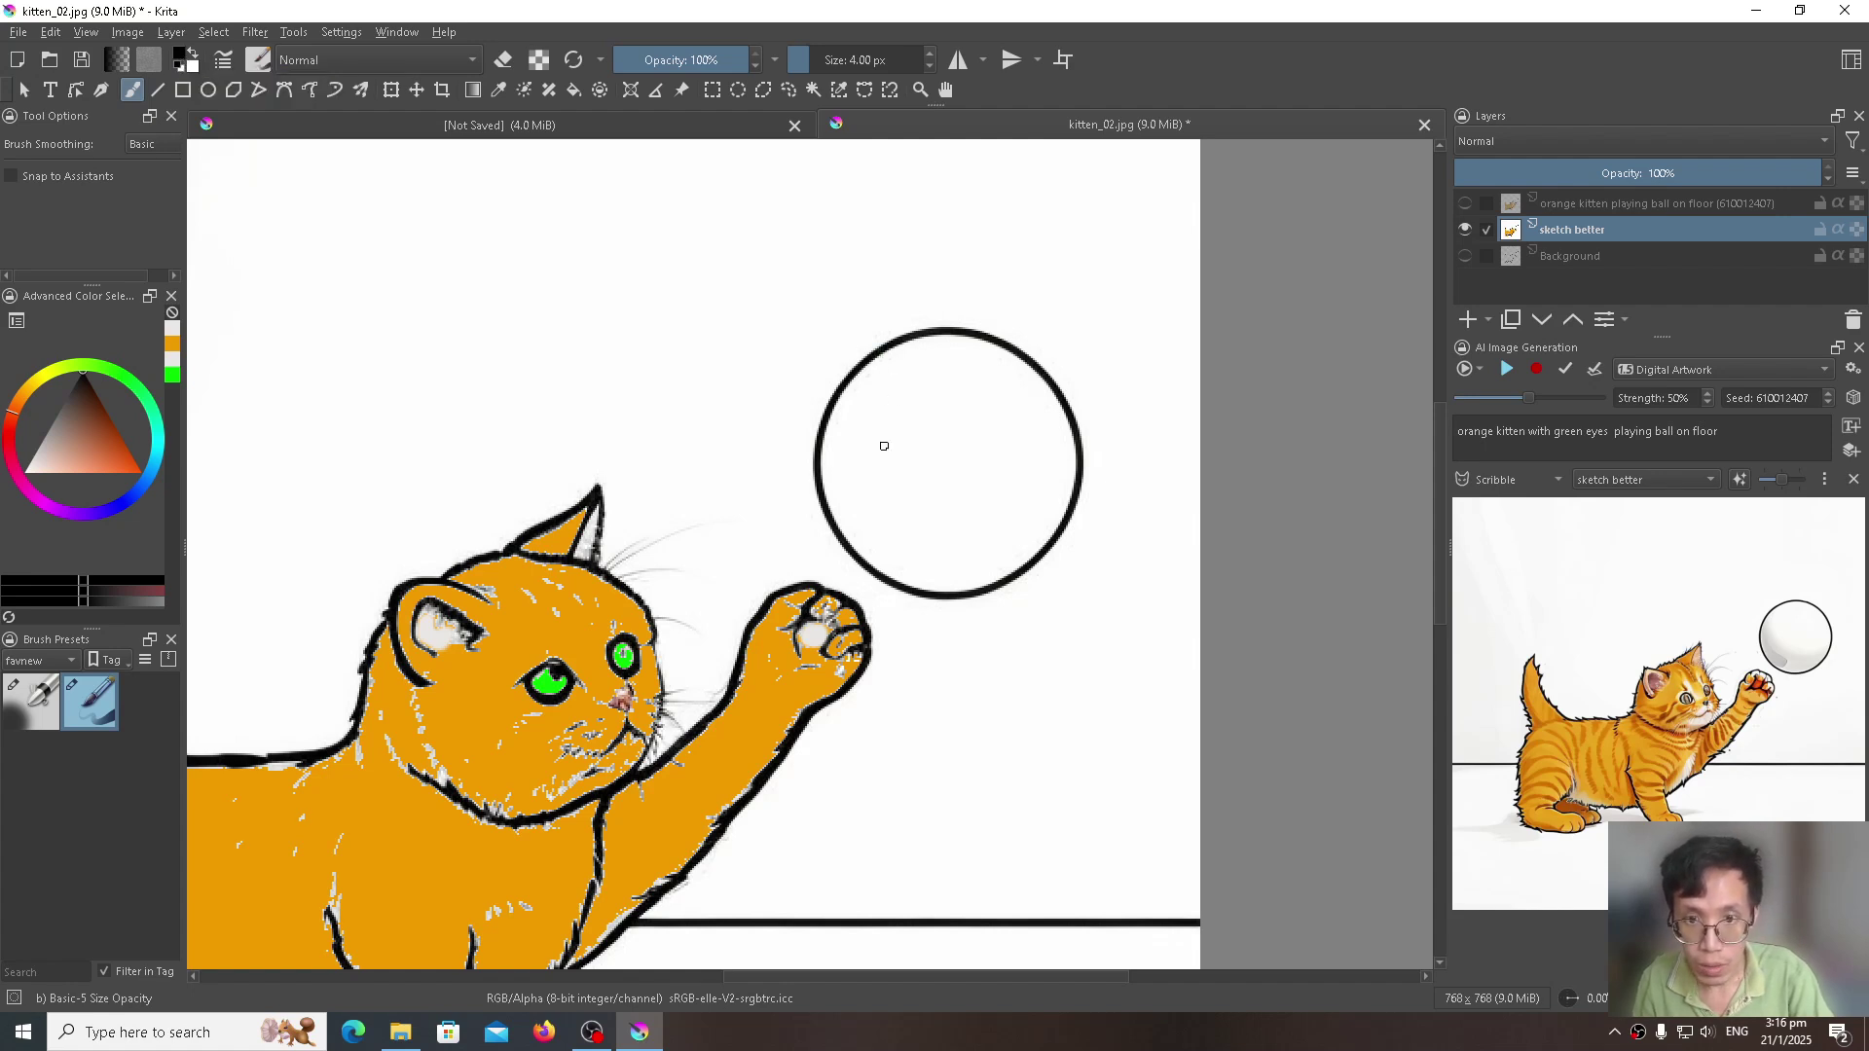
# Step: Draw a closed six-sided panel outline in the middle of the ball
pyautogui.moveTo(871, 443)
pyautogui.mouseDown()
pyautogui.moveTo(919, 397)
pyautogui.moveTo(873, 443)
pyautogui.moveTo(880, 511)
pyautogui.mouseUp()
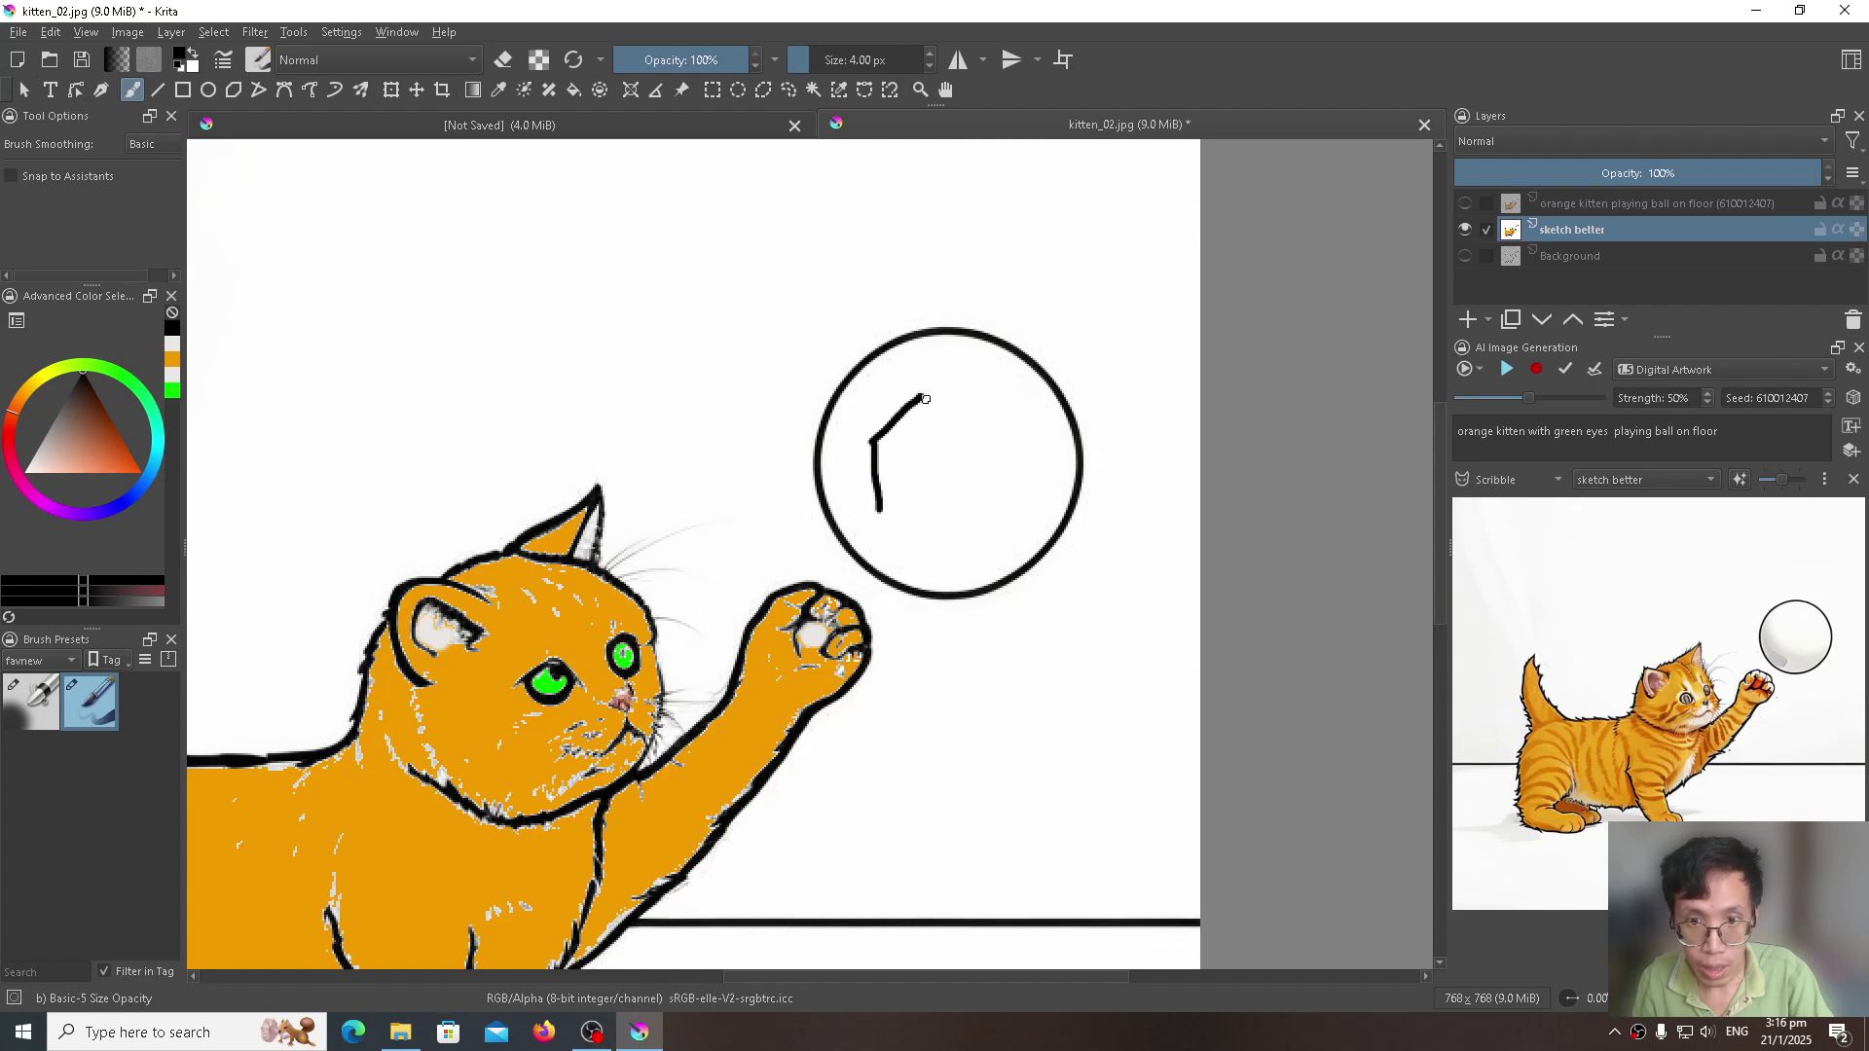
pyautogui.moveTo(925, 399)
pyautogui.mouseDown()
pyautogui.moveTo(1005, 403)
pyautogui.moveTo(1008, 474)
pyautogui.mouseUp()
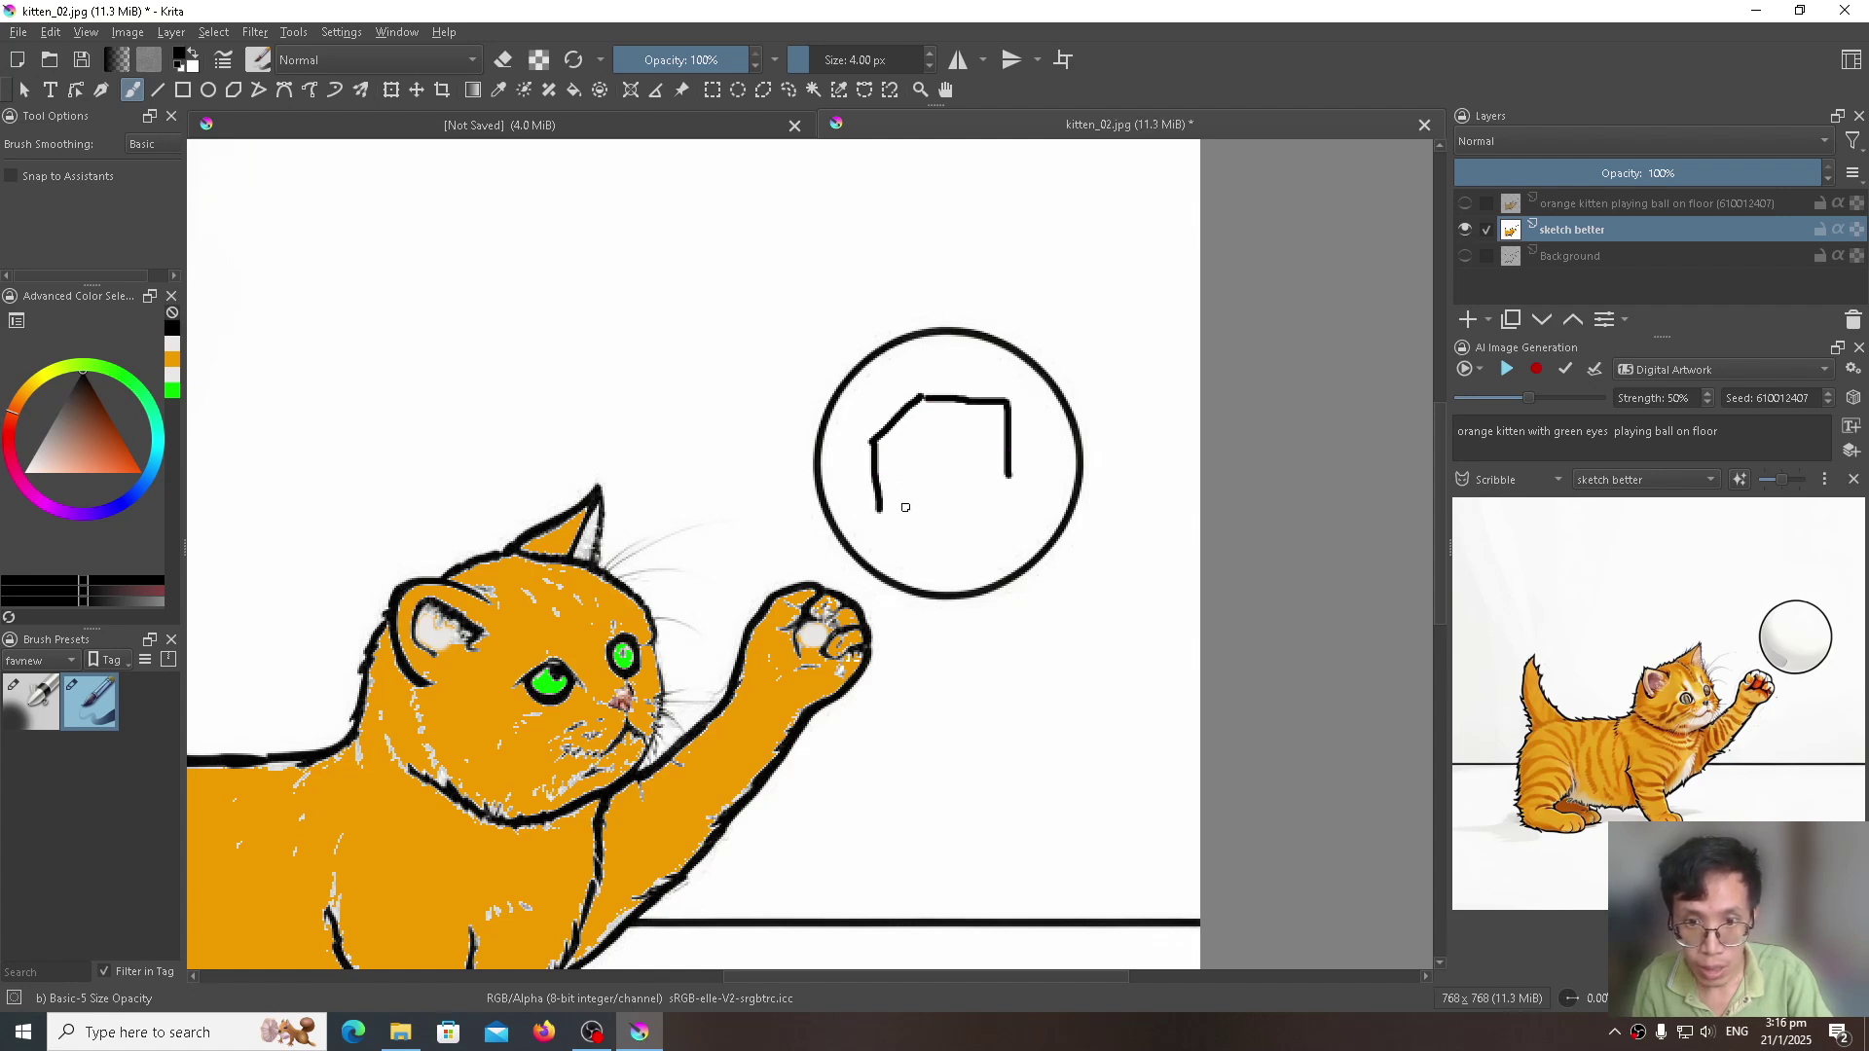
pyautogui.moveTo(880, 514)
pyautogui.mouseDown()
pyautogui.moveTo(948, 523)
pyautogui.moveTo(989, 484)
pyautogui.mouseUp()
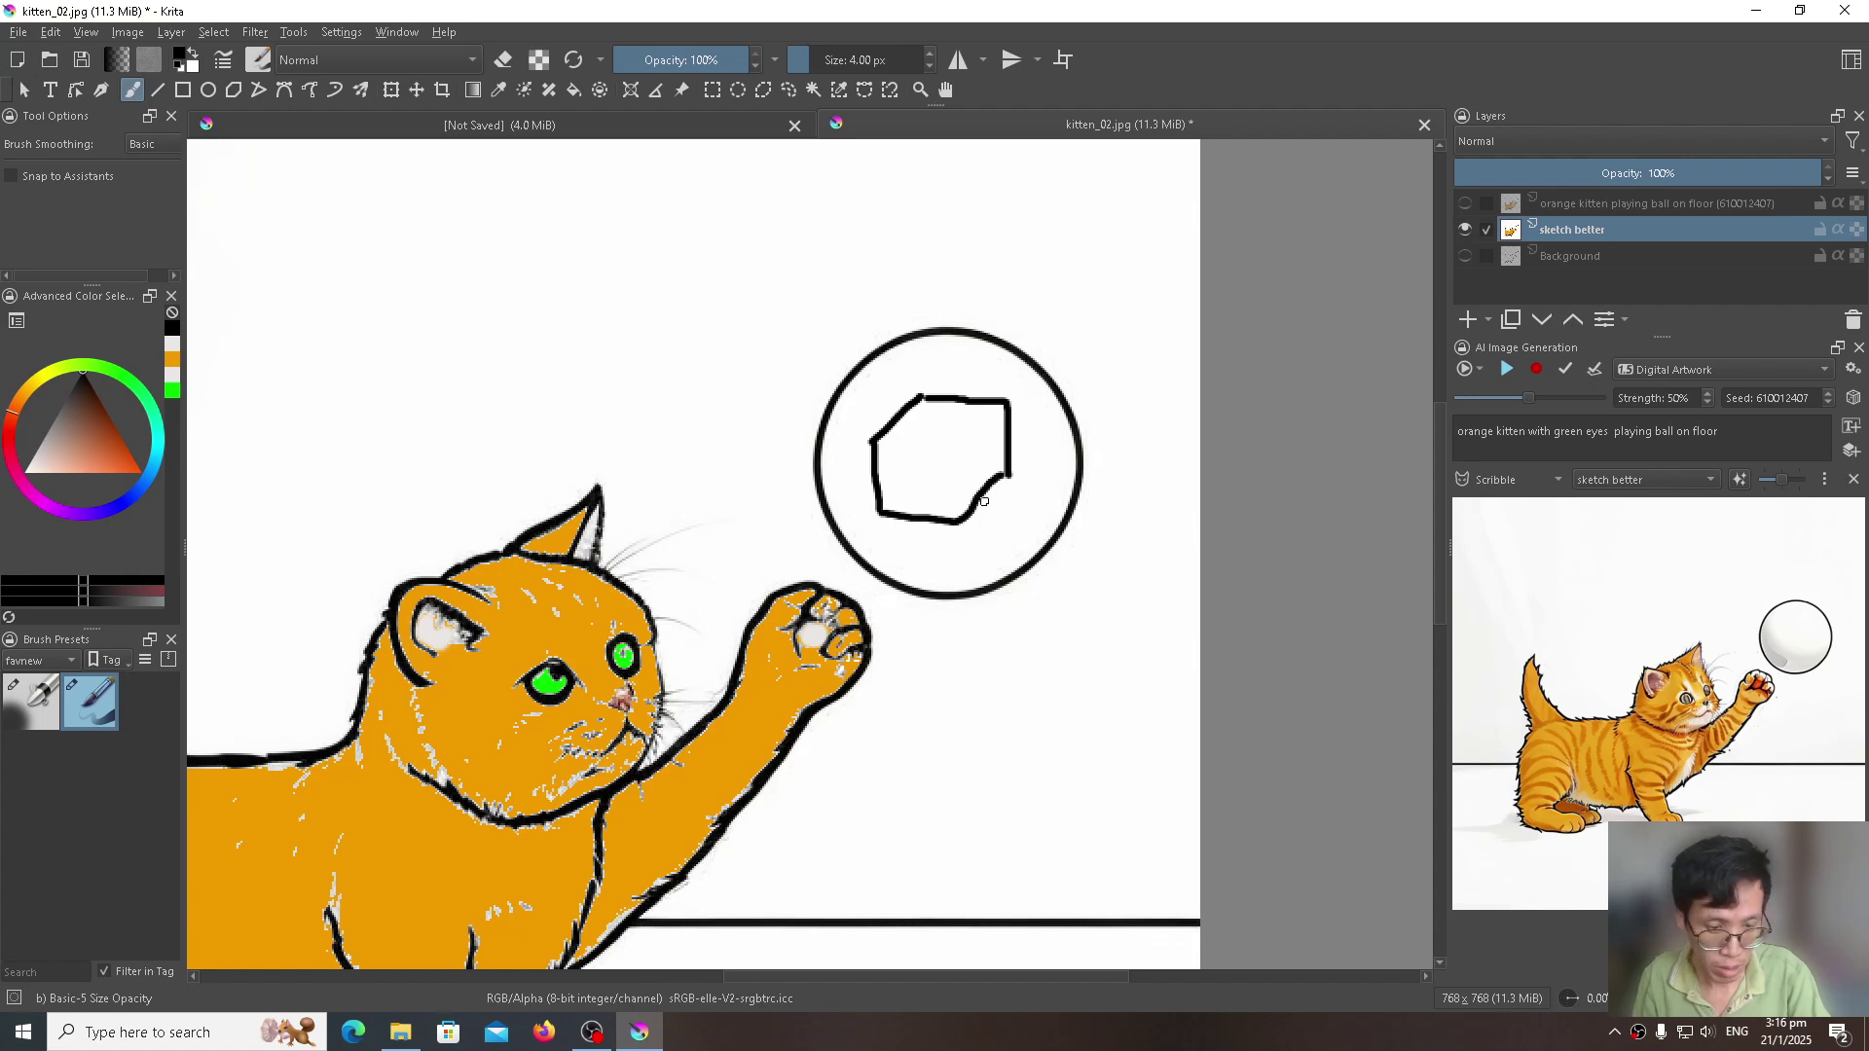
# Step: Draw six black seam lines from the corners of the central panel out to the ball's outline
pyautogui.moveTo(961, 526); pyautogui.dragTo(954, 588)
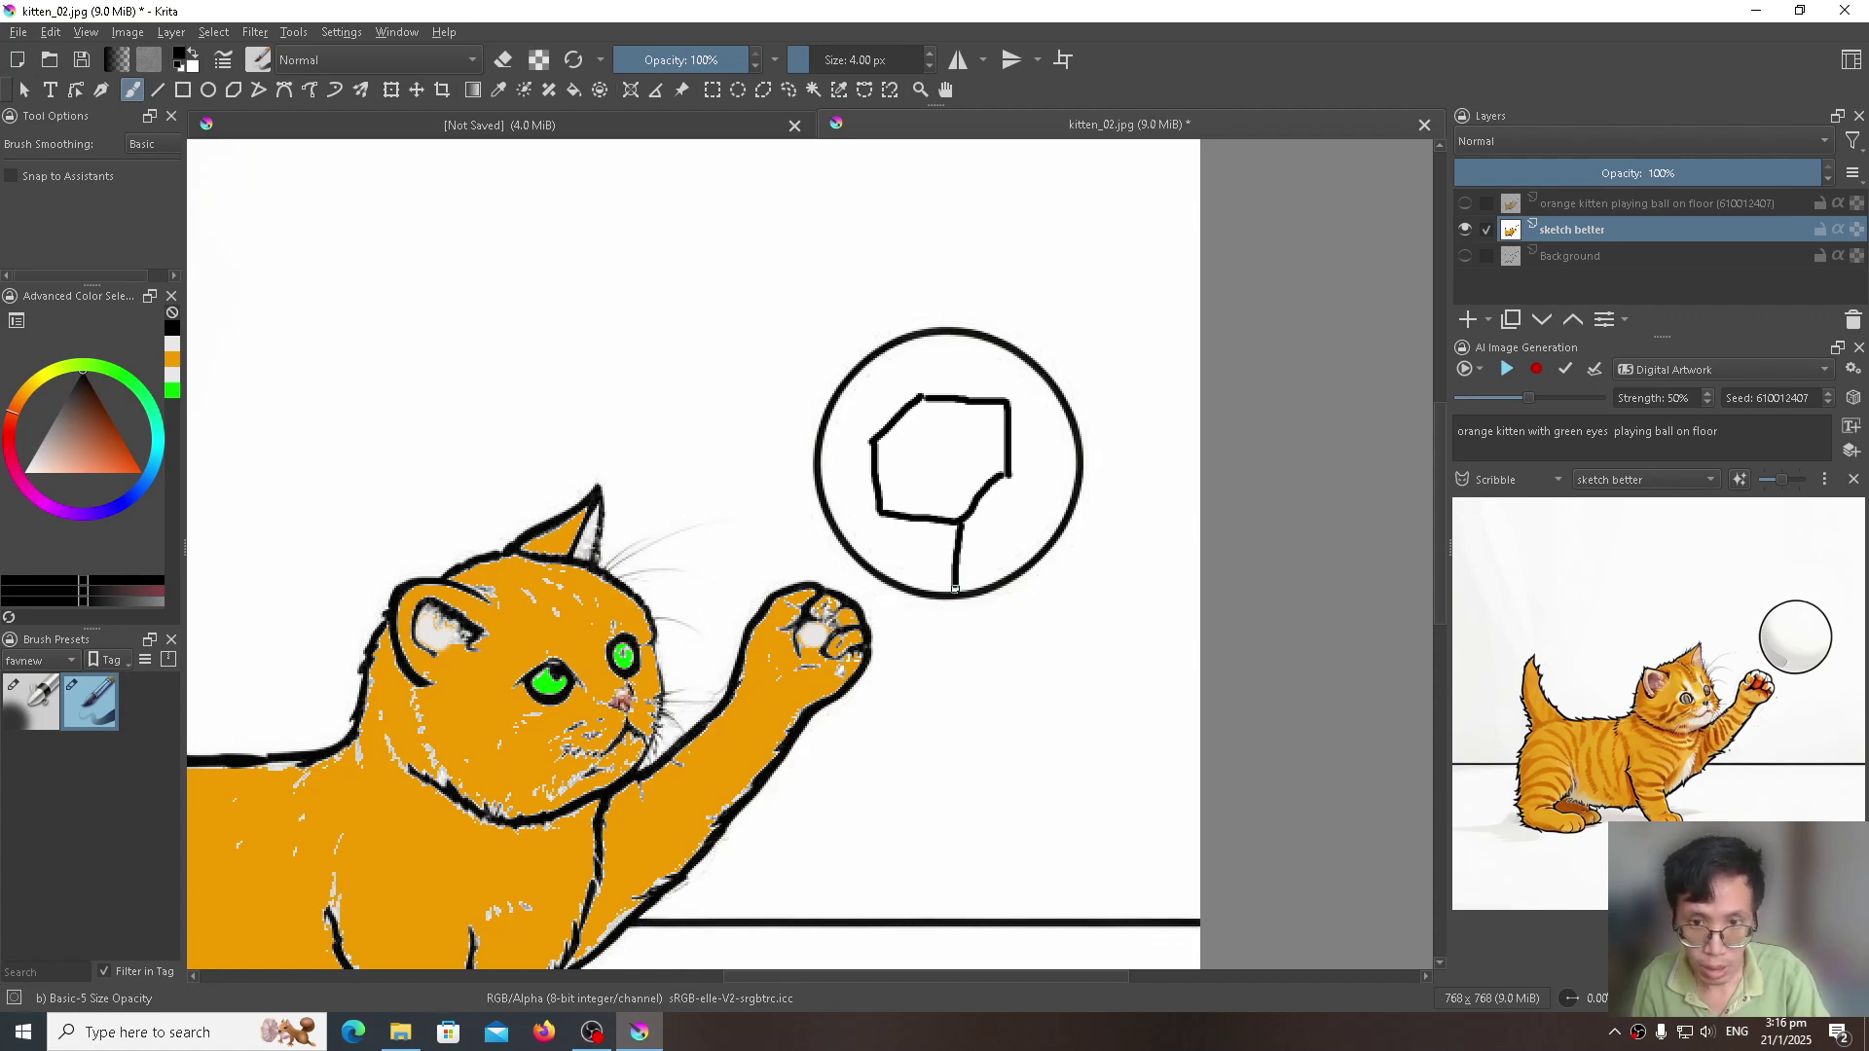
pyautogui.moveTo(1009, 480); pyautogui.dragTo(1078, 487)
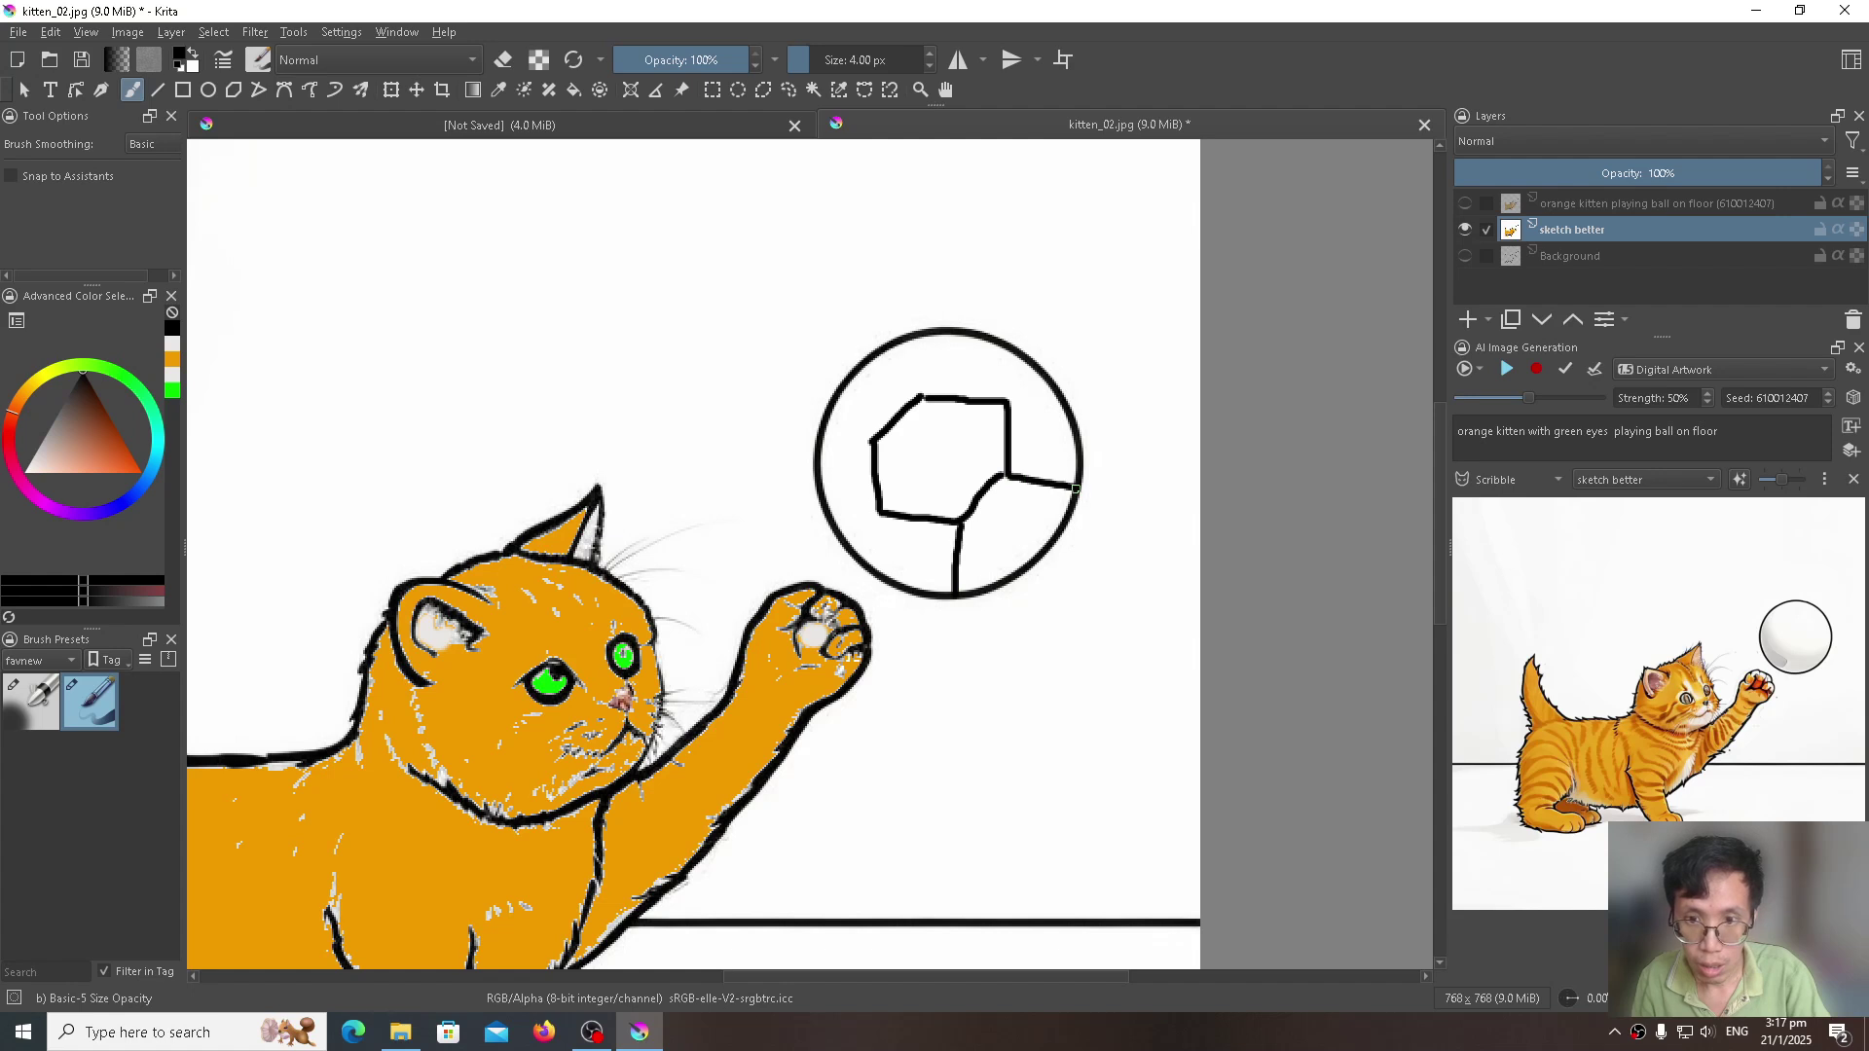
pyautogui.moveTo(1012, 403); pyautogui.dragTo(1048, 377)
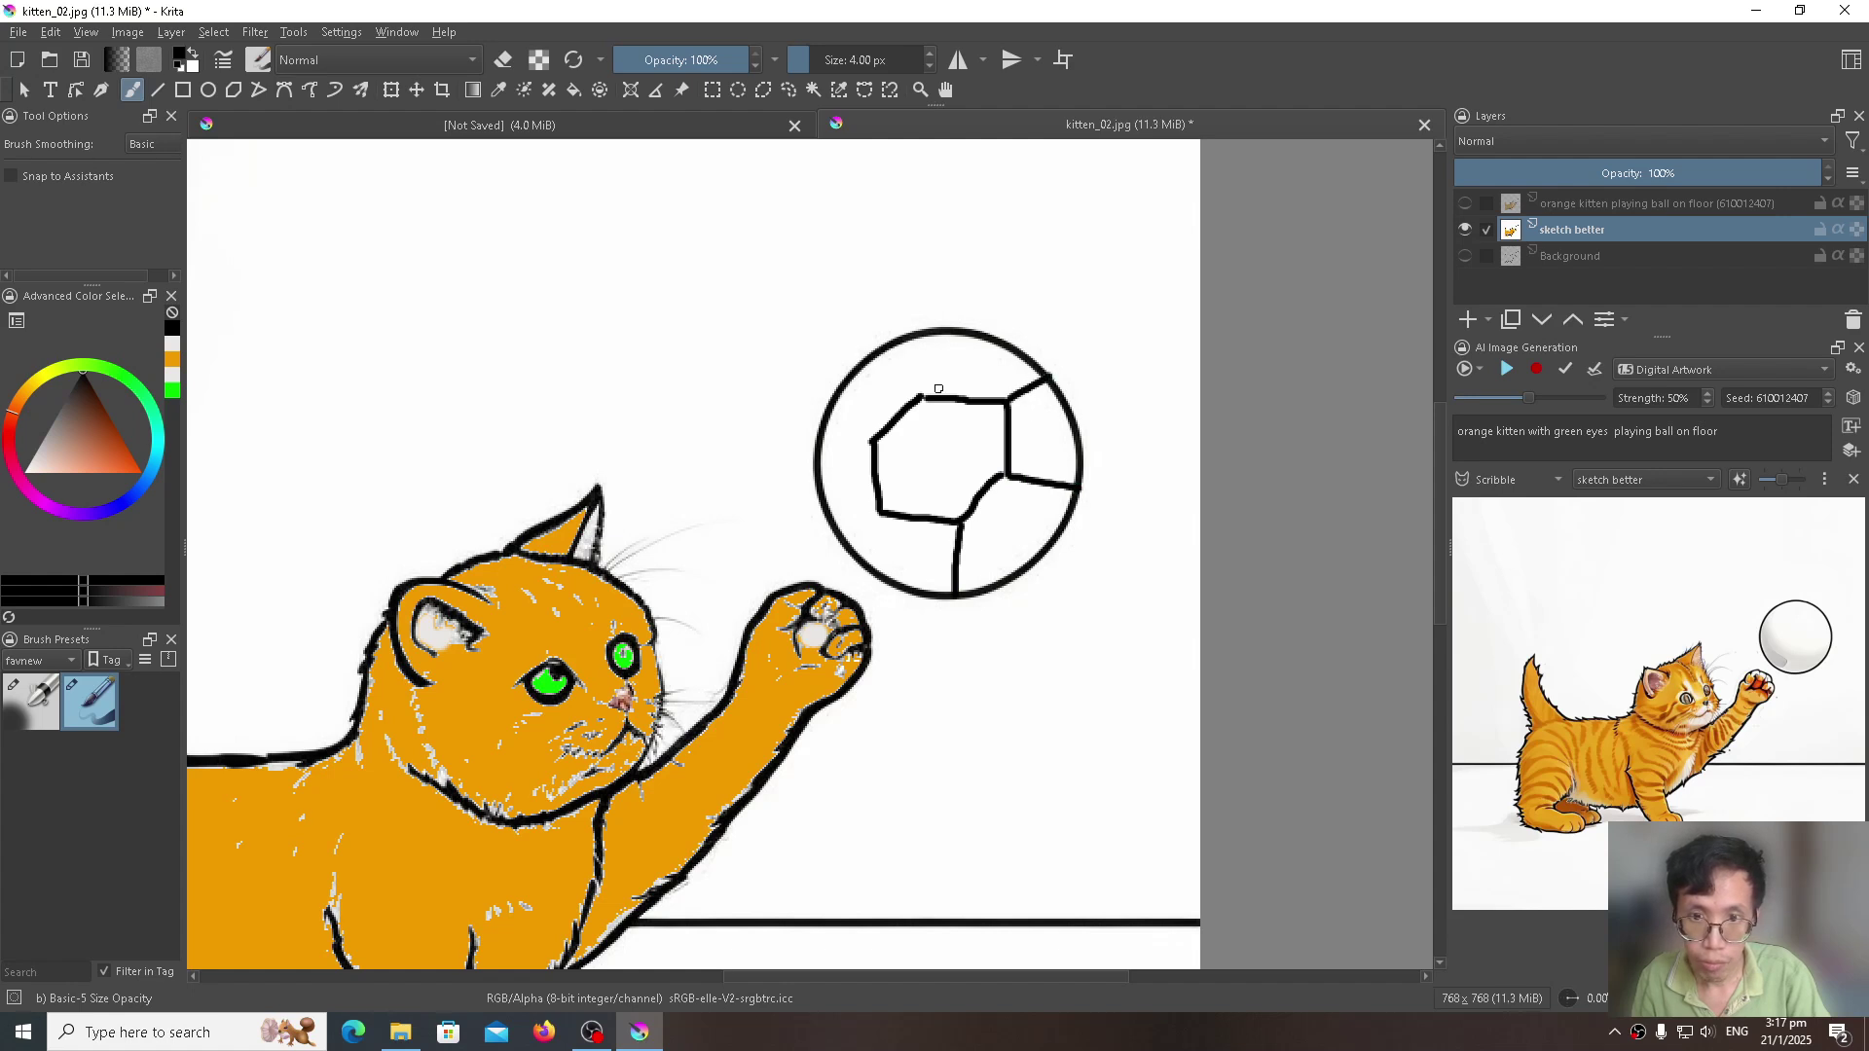
pyautogui.moveTo(918, 393); pyautogui.dragTo(927, 345)
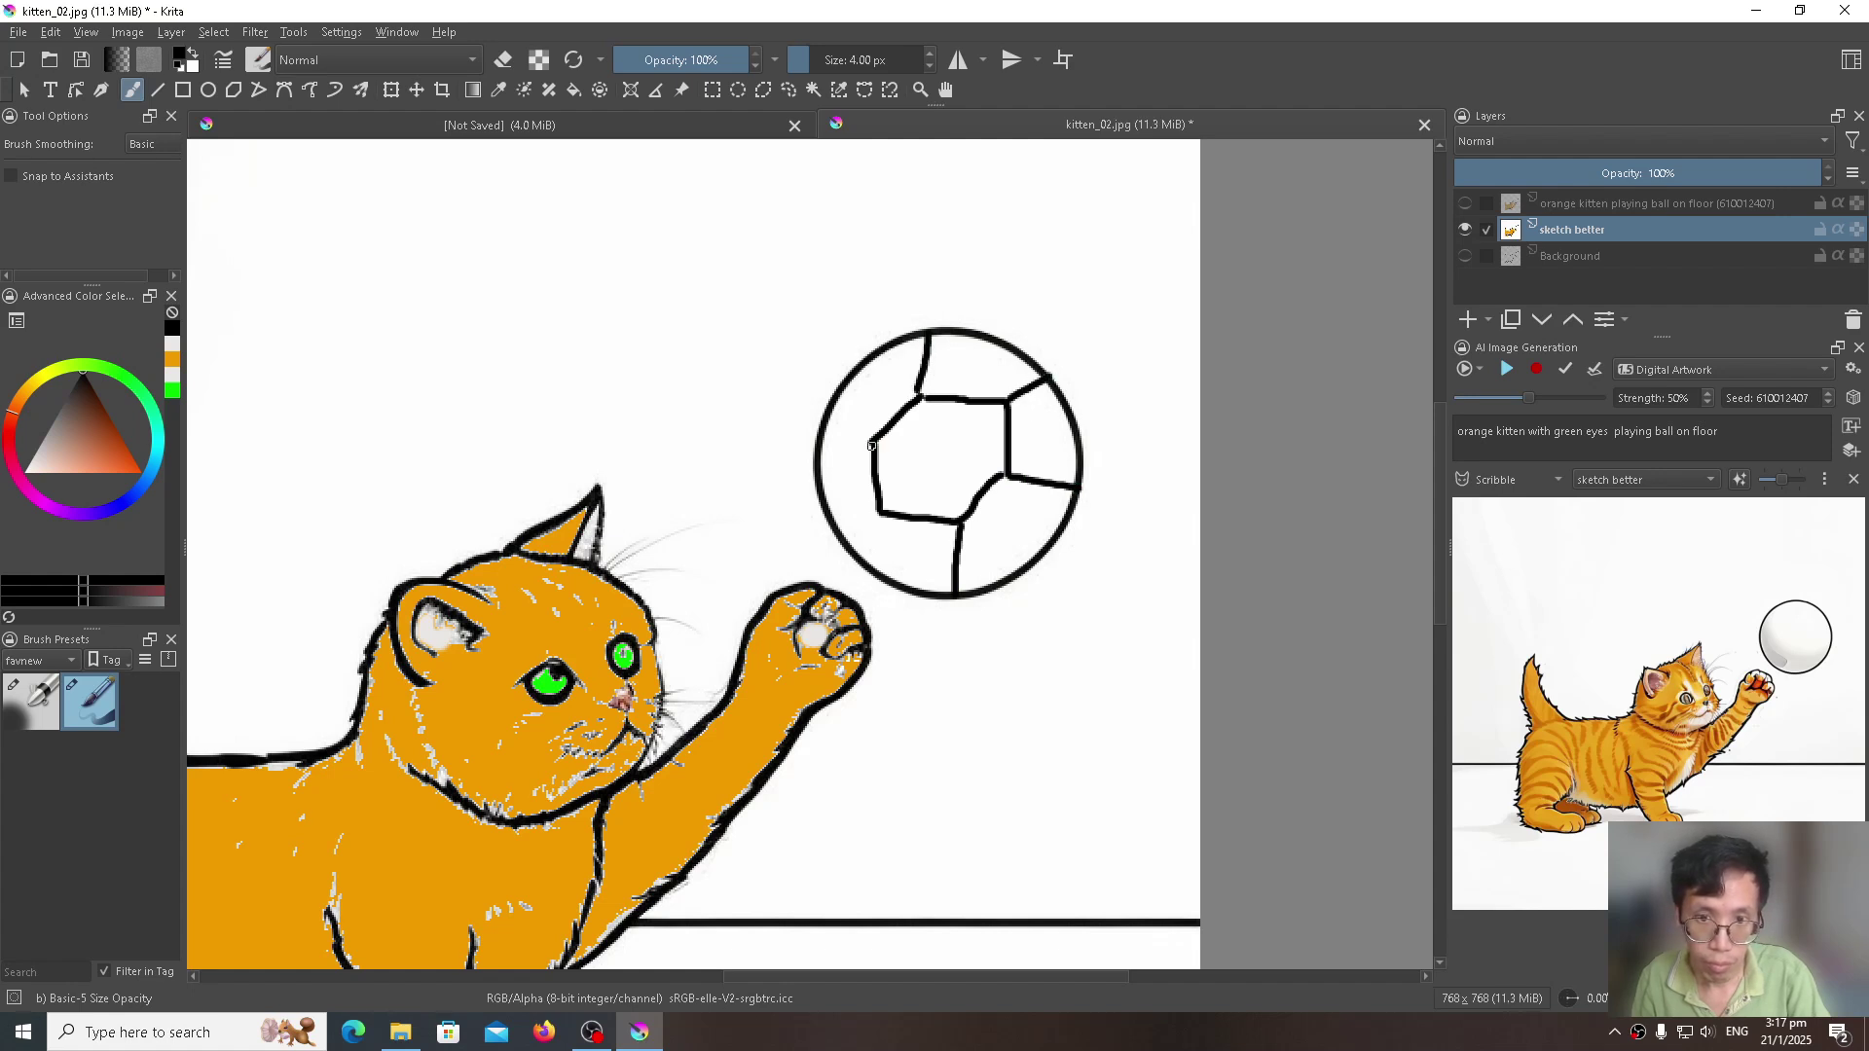
pyautogui.moveTo(871, 446); pyautogui.dragTo(824, 437)
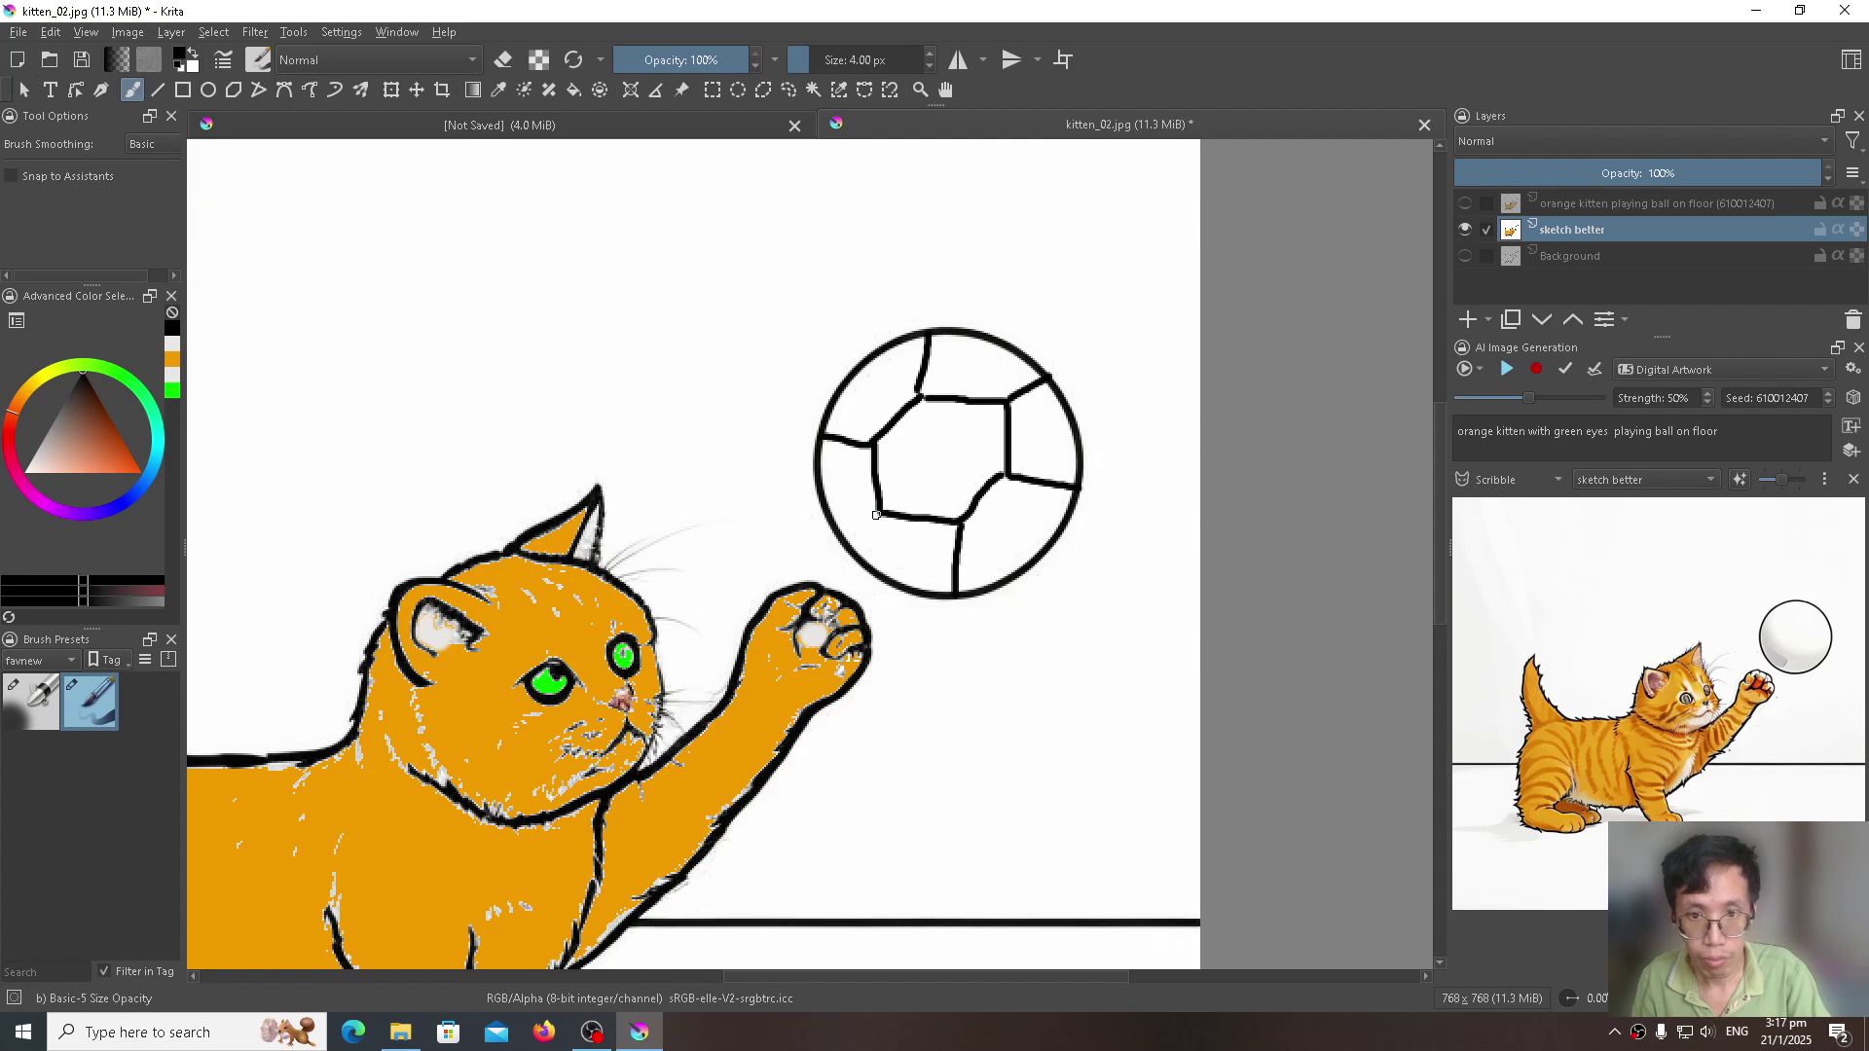
pyautogui.moveTo(876, 513); pyautogui.dragTo(855, 535)
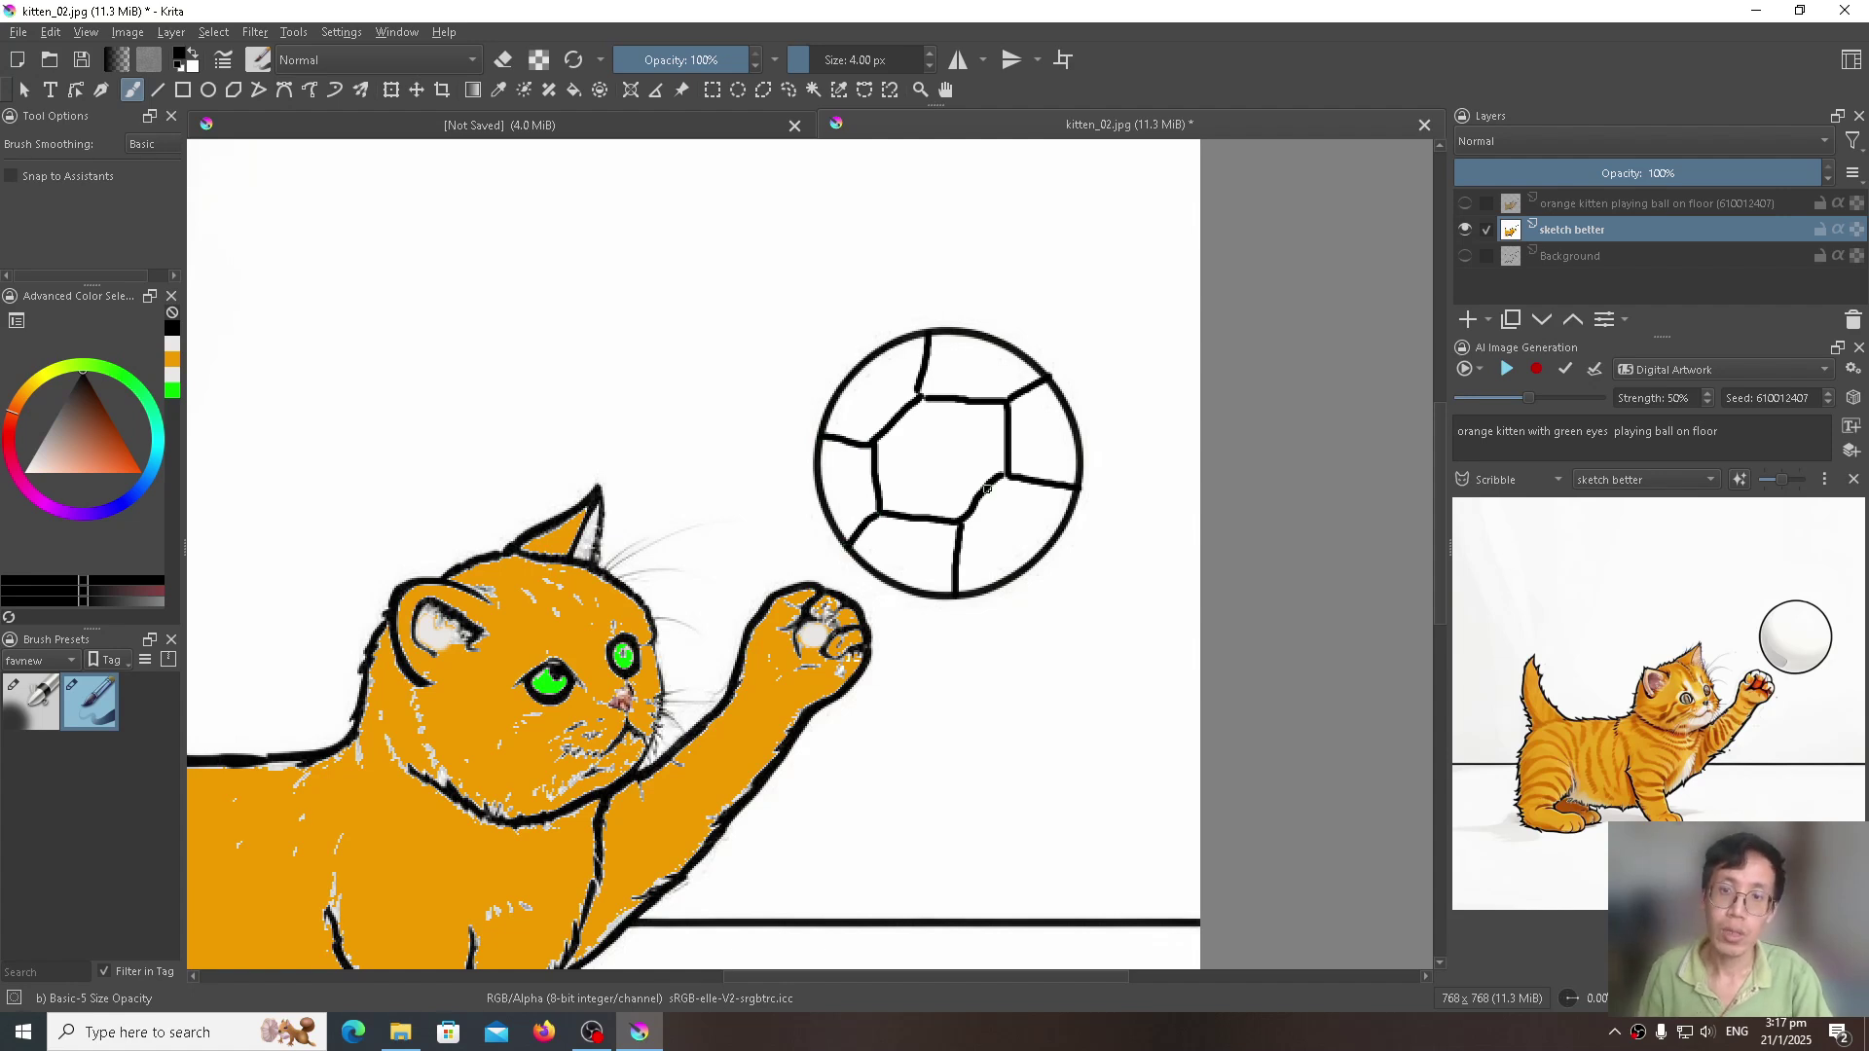
# Step: Paint over the crooked lower-right edge of the ball's central panel in white with Airbrush Soft at 9 px
pyautogui.moveTo(987, 488); pyautogui.dragTo(971, 529)
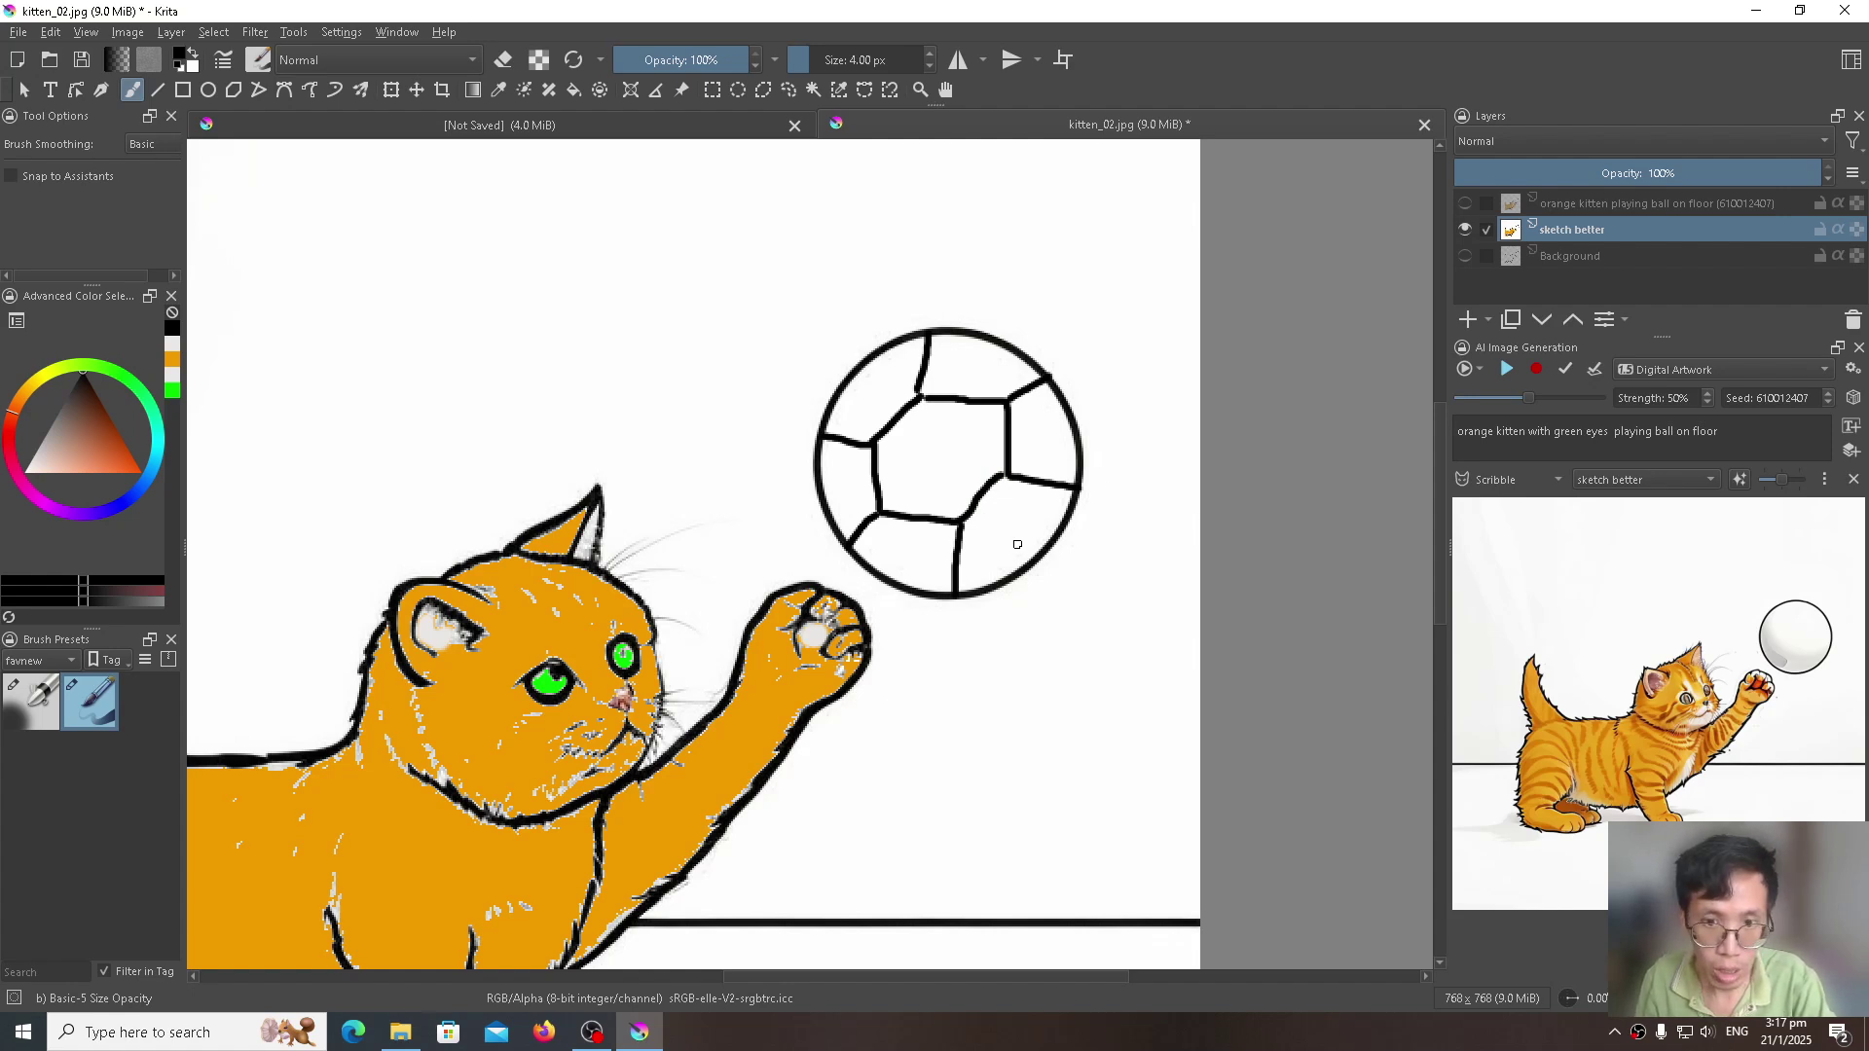
pyautogui.press('/')
pyautogui.moveTo(51, 715)
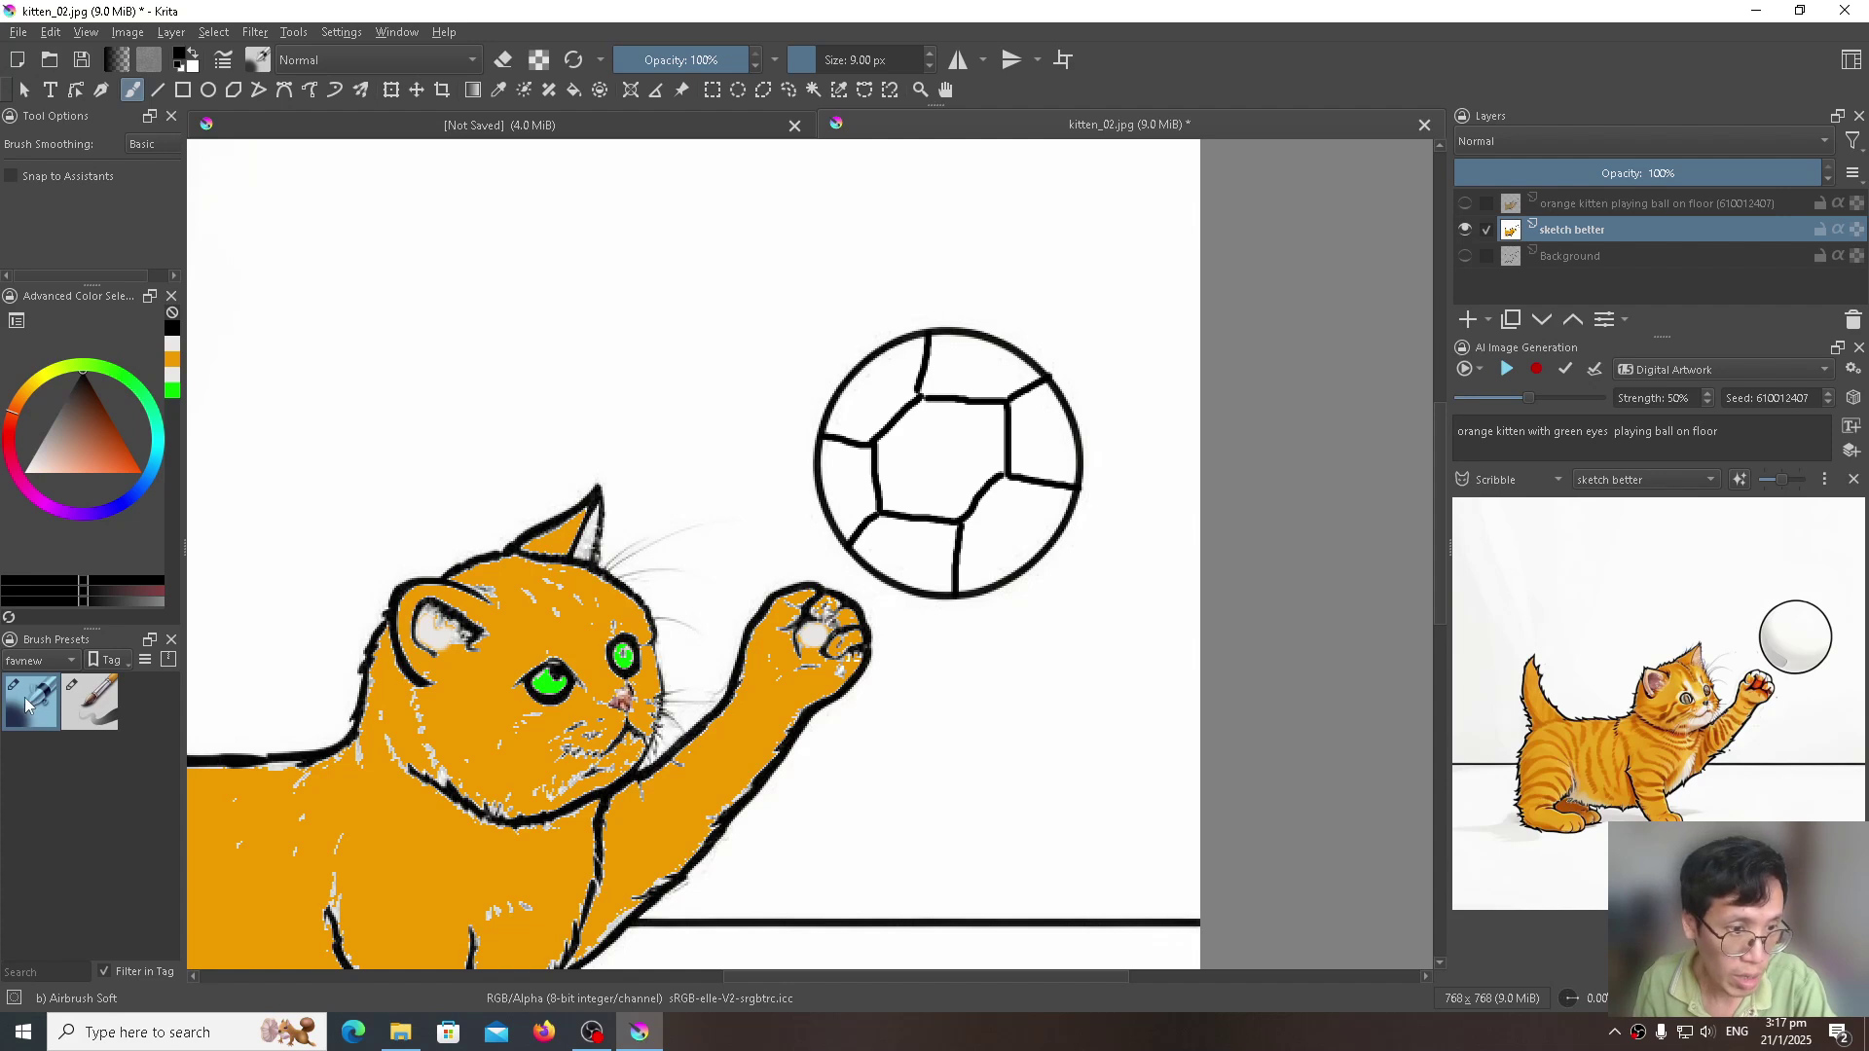
pyautogui.click(85, 702)
pyautogui.click(39, 708)
pyautogui.click(93, 706)
pyautogui.click(49, 715)
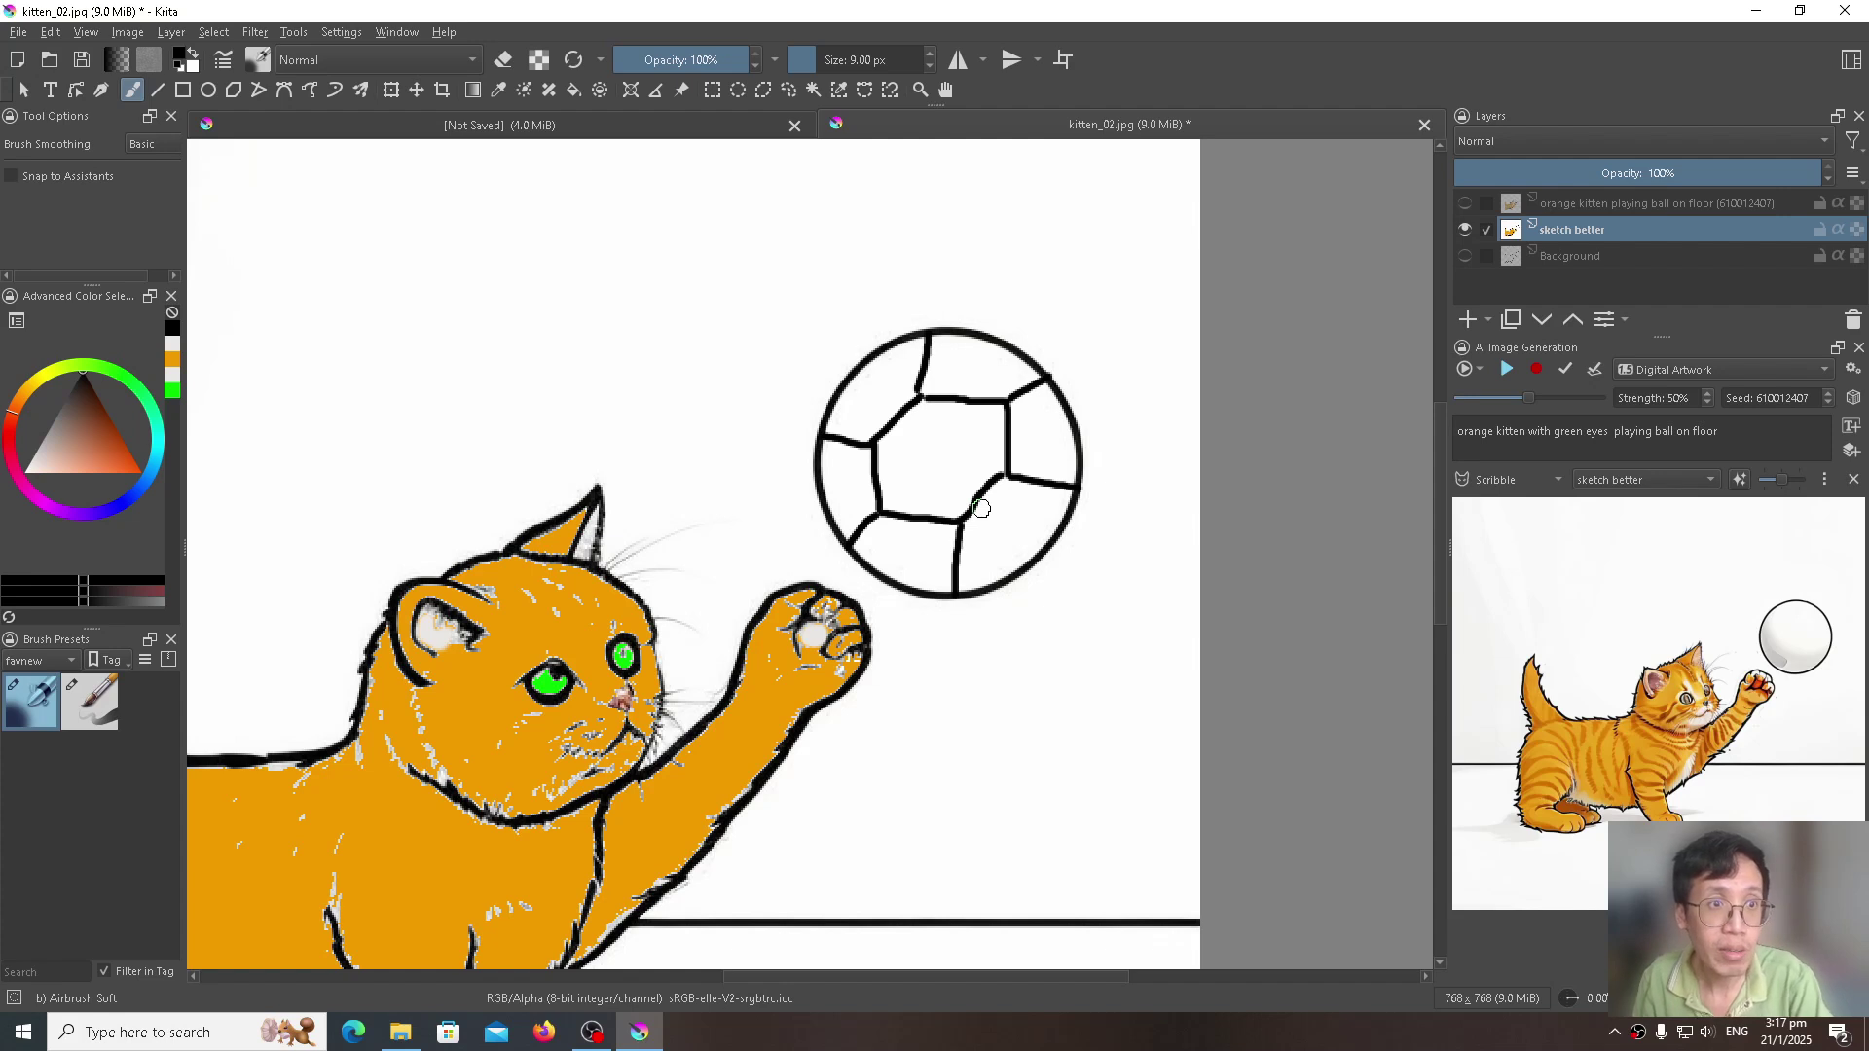
pyautogui.press('x')
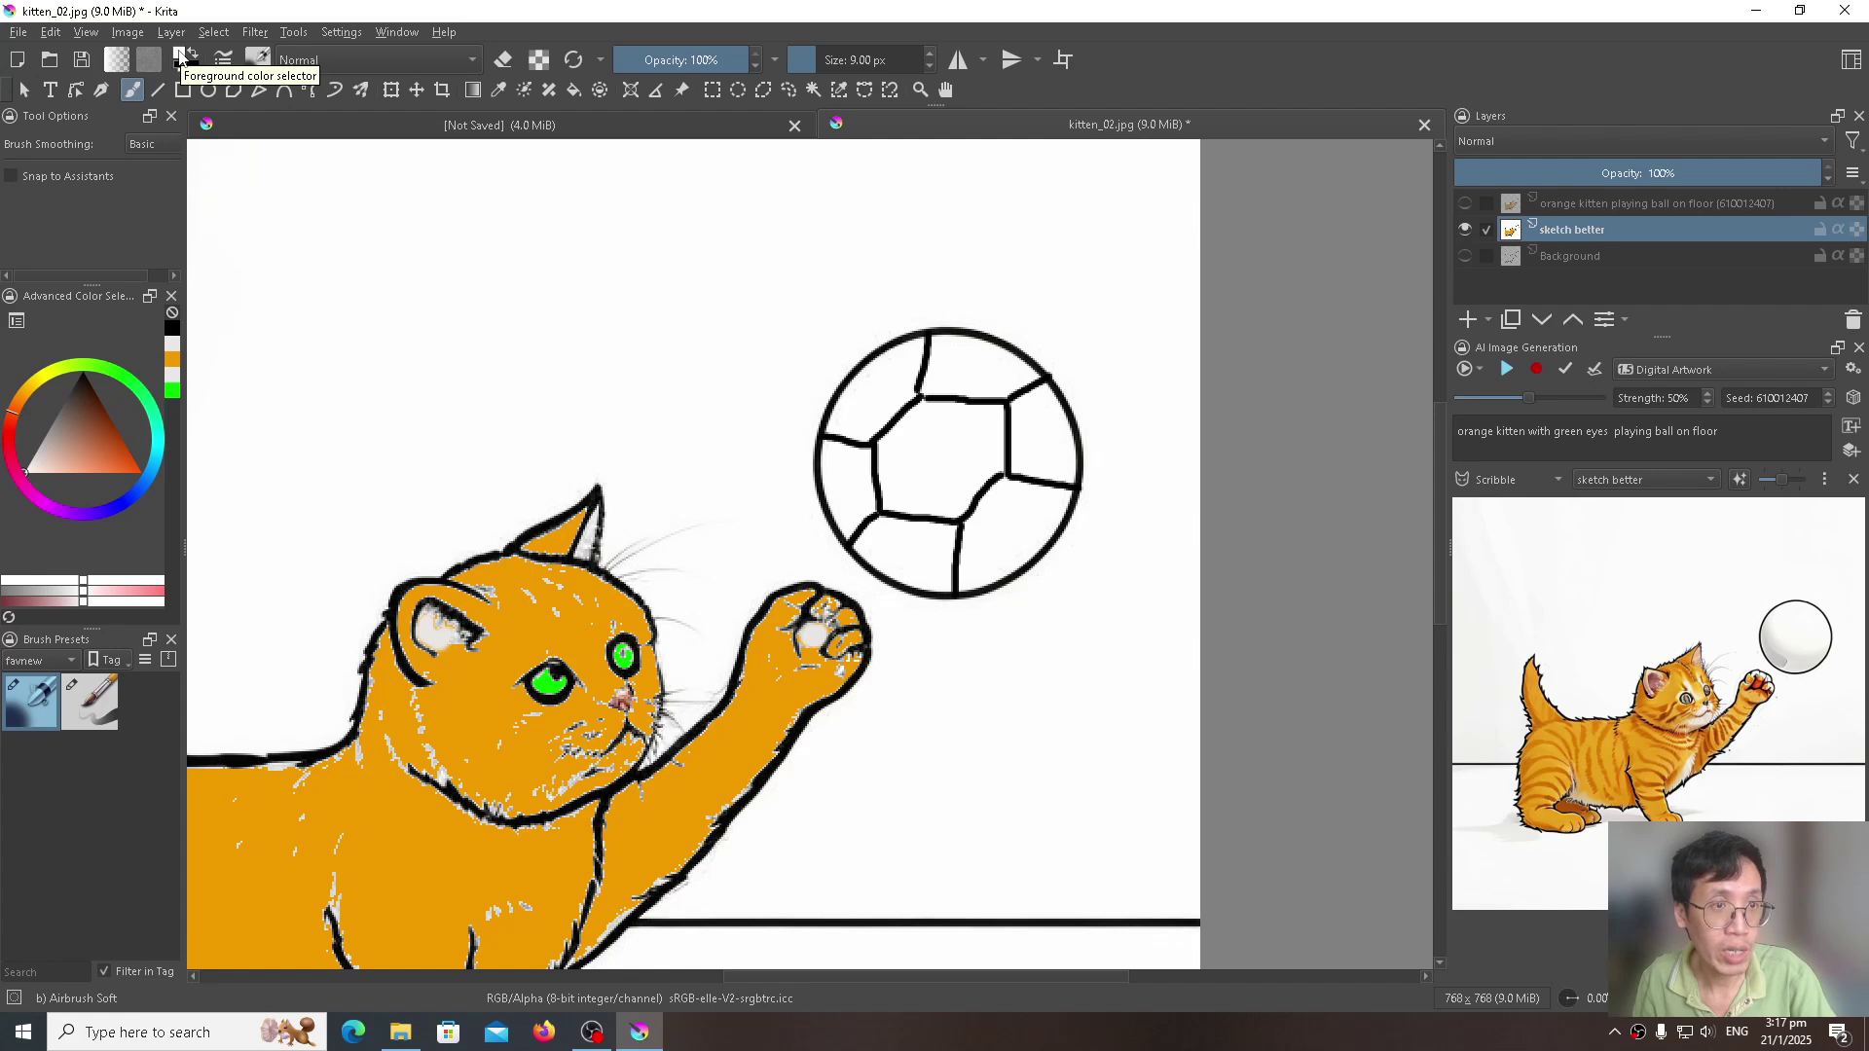
pyautogui.moveTo(963, 518)
pyautogui.mouseDown()
pyautogui.moveTo(991, 468)
pyautogui.moveTo(963, 517)
pyautogui.moveTo(993, 480)
pyautogui.moveTo(984, 493)
pyautogui.mouseUp()
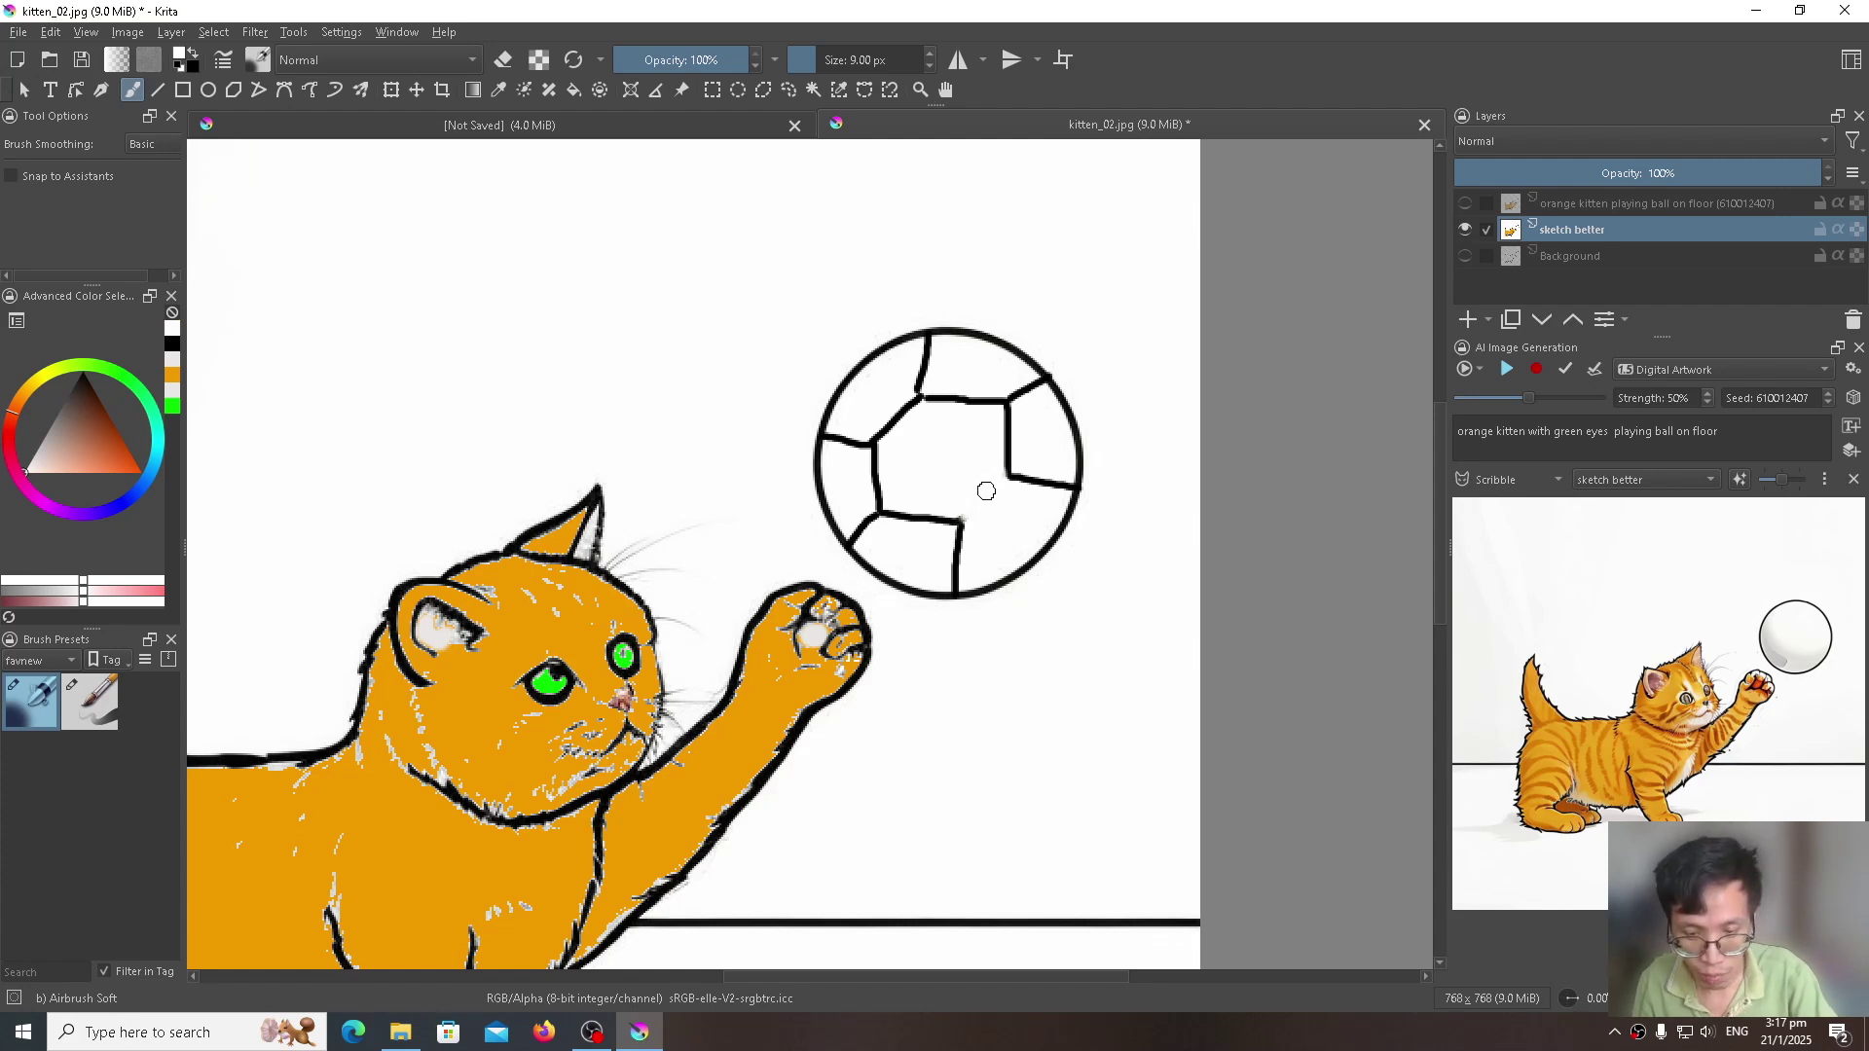
# Step: Redraw the panel's lower-right edge as a straight black line with Basic-5 Size Opacity at 4 px
pyautogui.press('/')
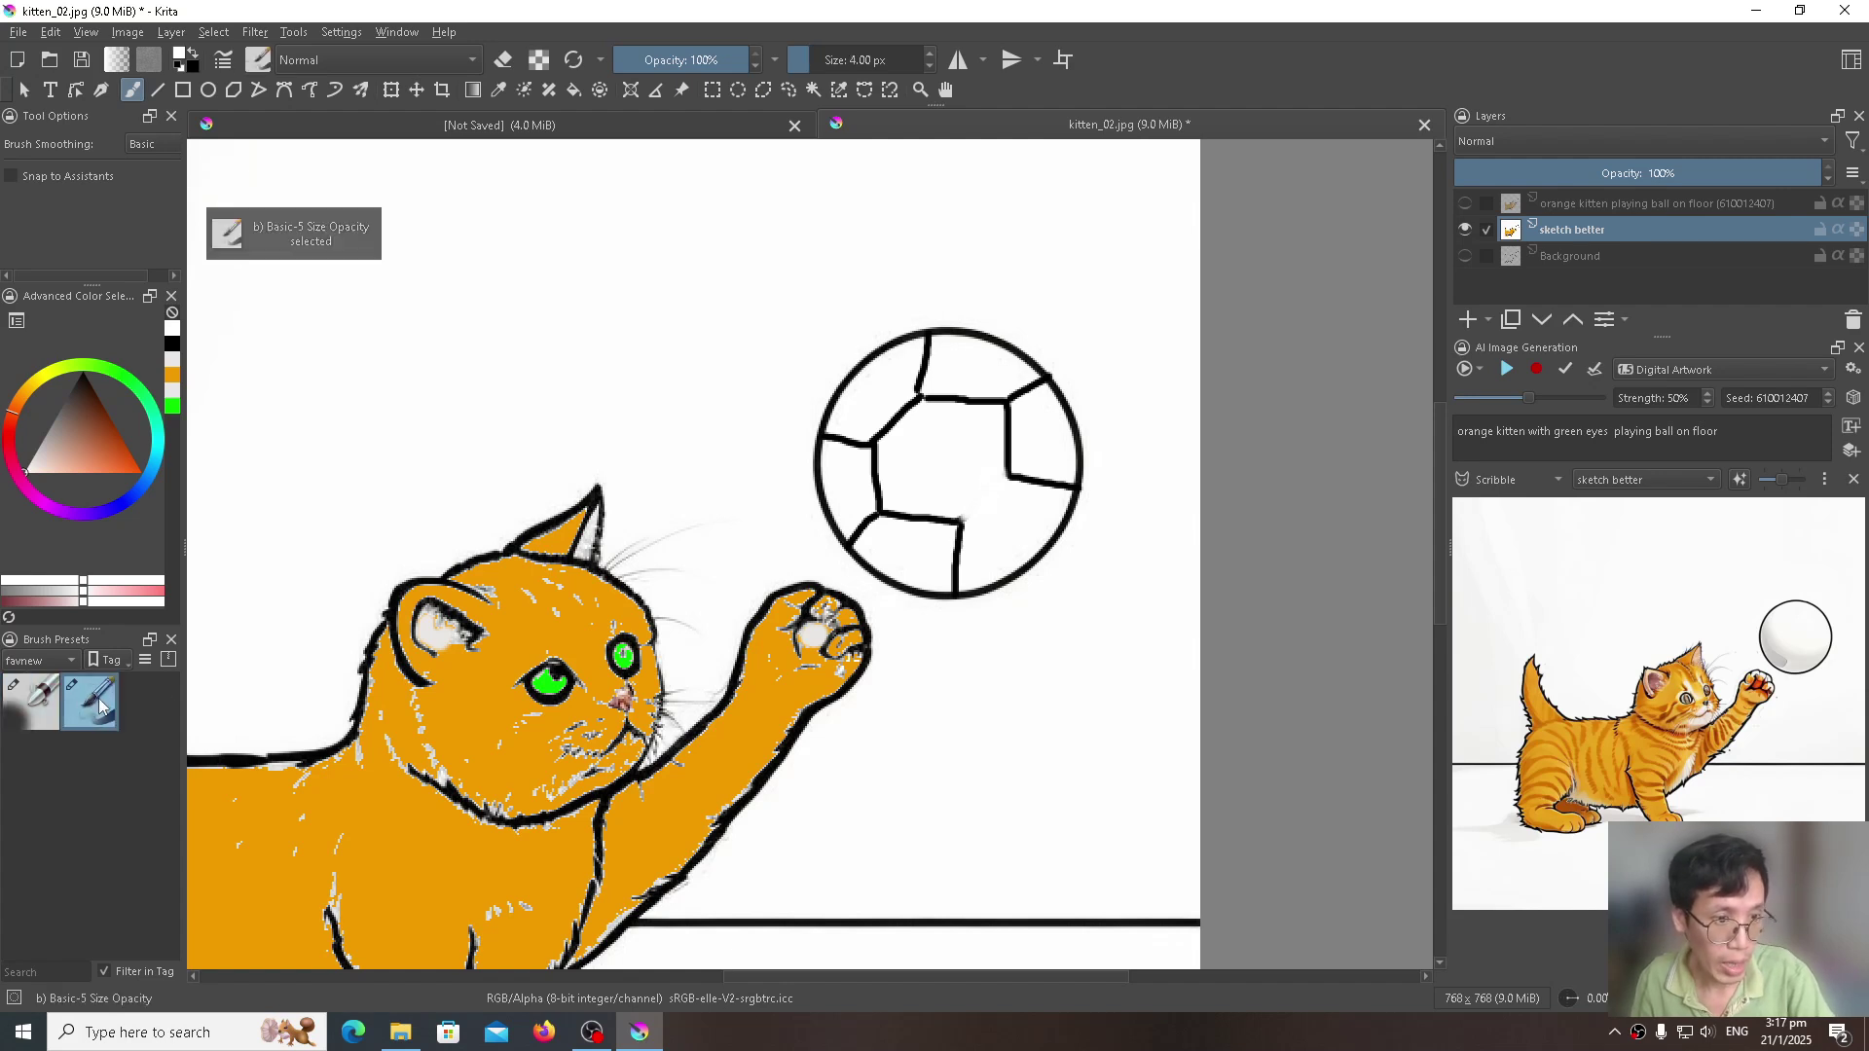
pyautogui.moveTo(98, 713)
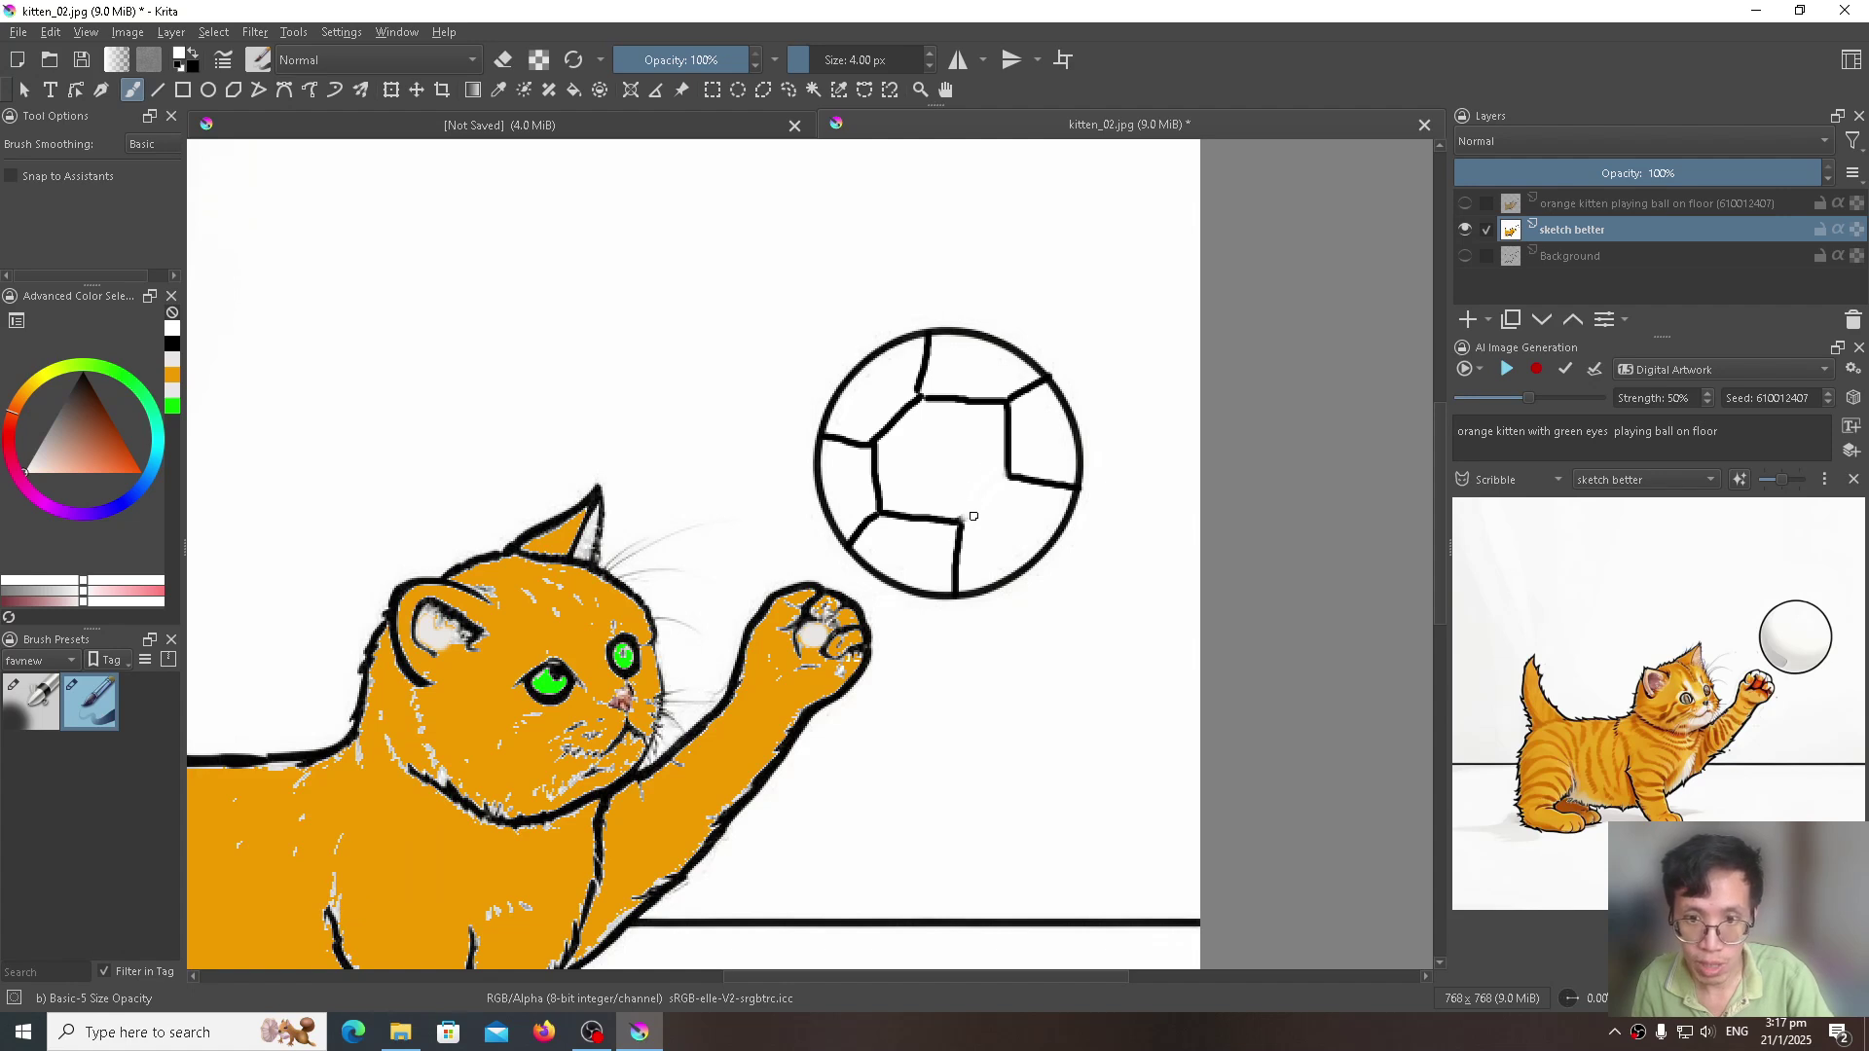
pyautogui.press('x')
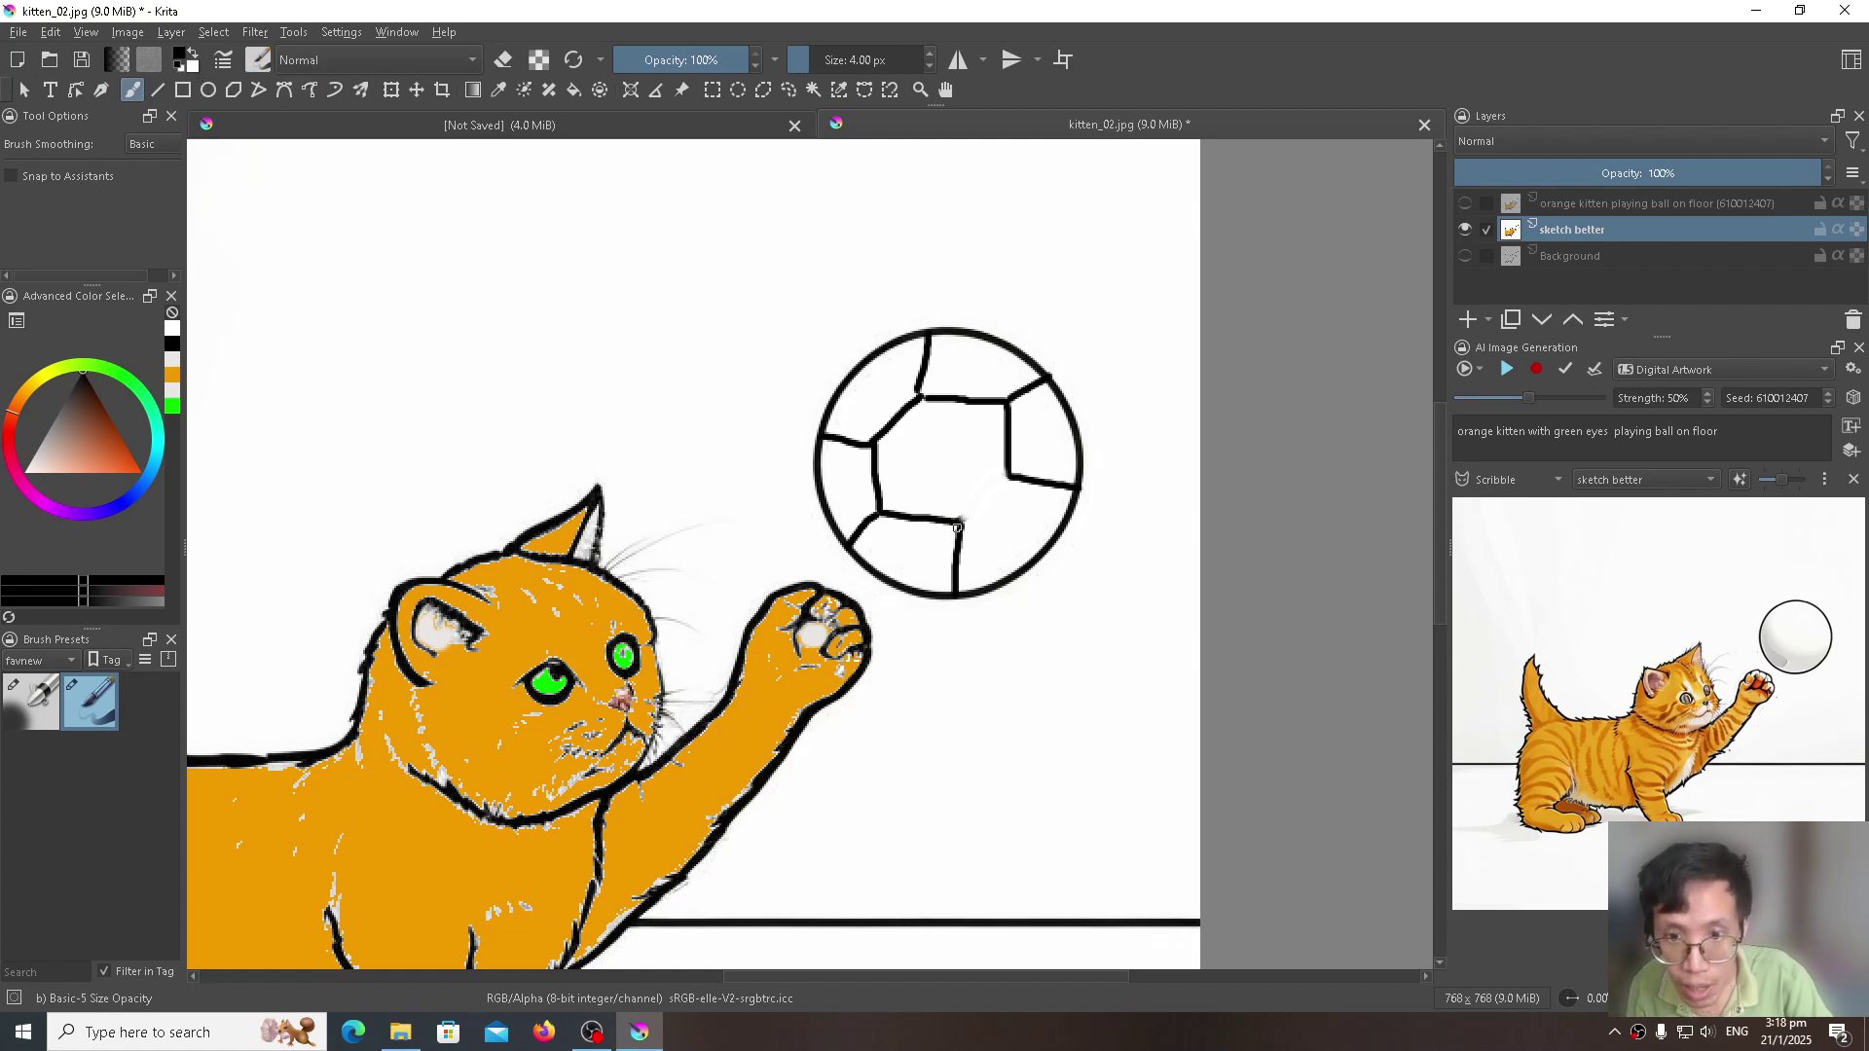
pyautogui.moveTo(961, 520); pyautogui.dragTo(995, 484)
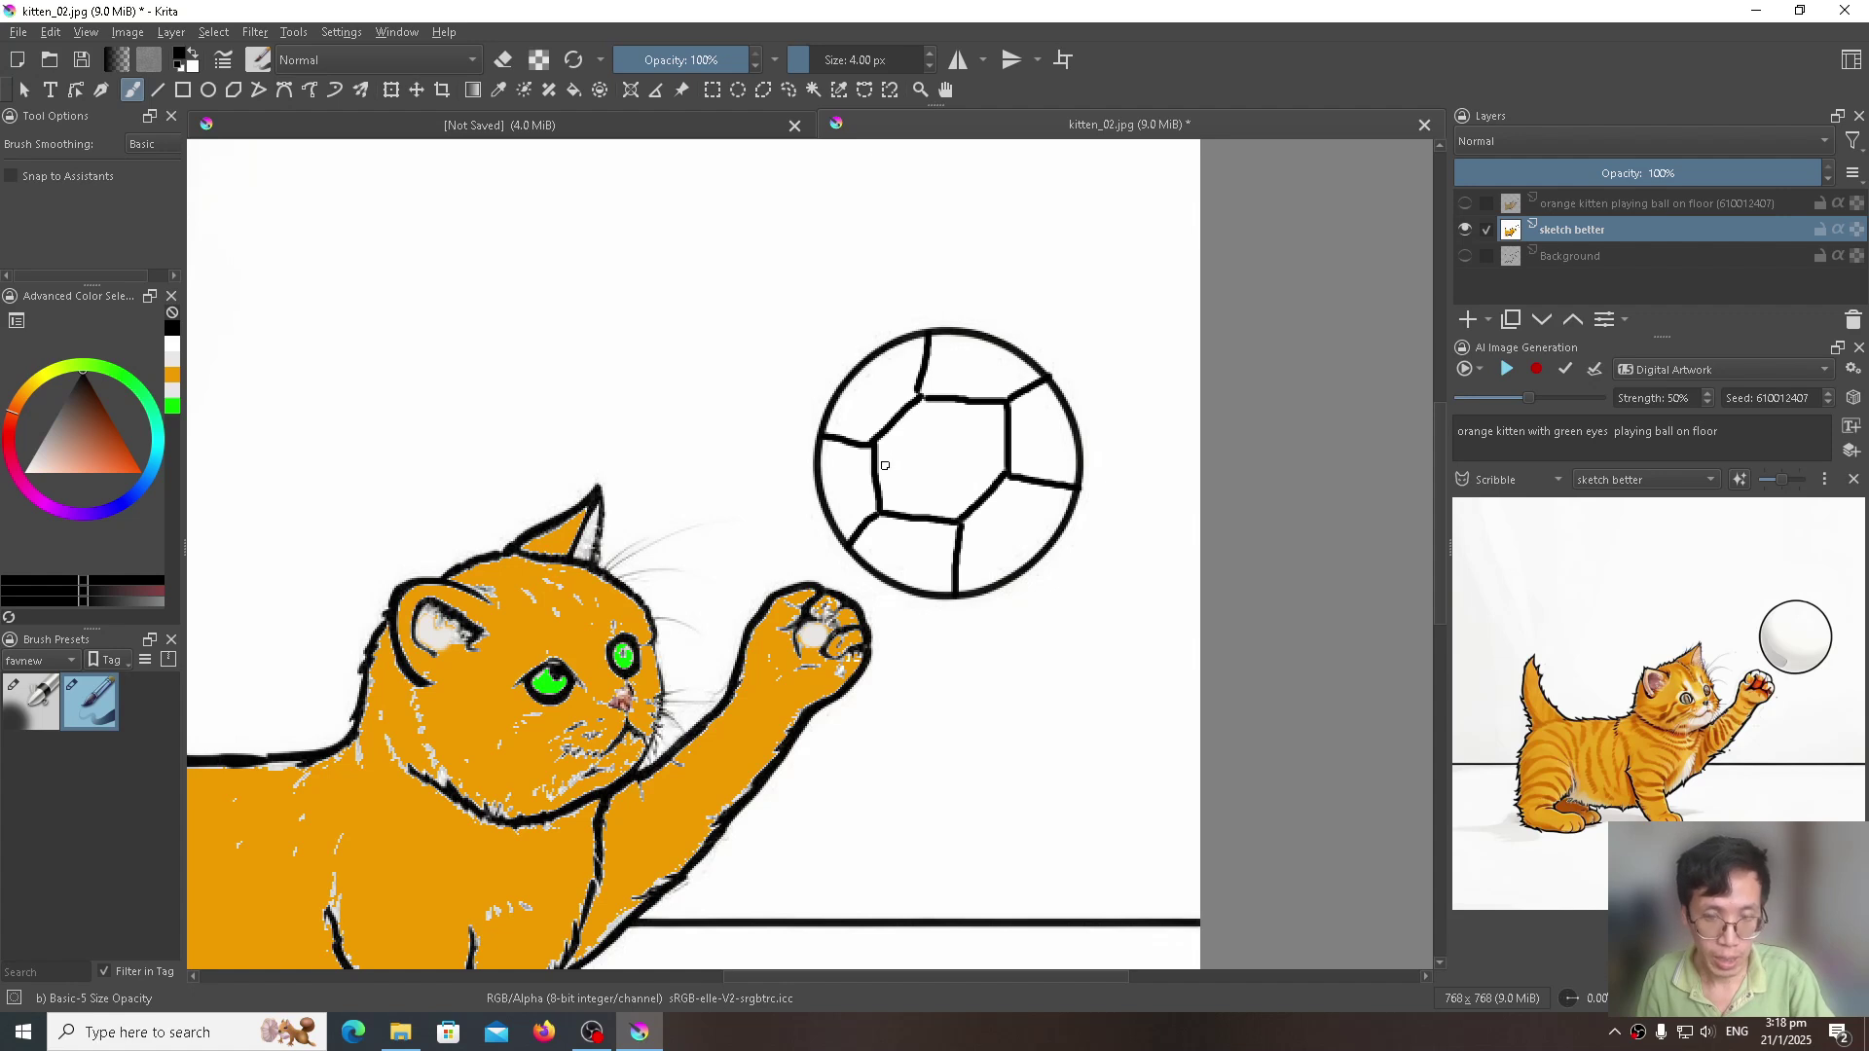
# Step: Fill the ball's central panel with a medium blue
pyautogui.press('f')
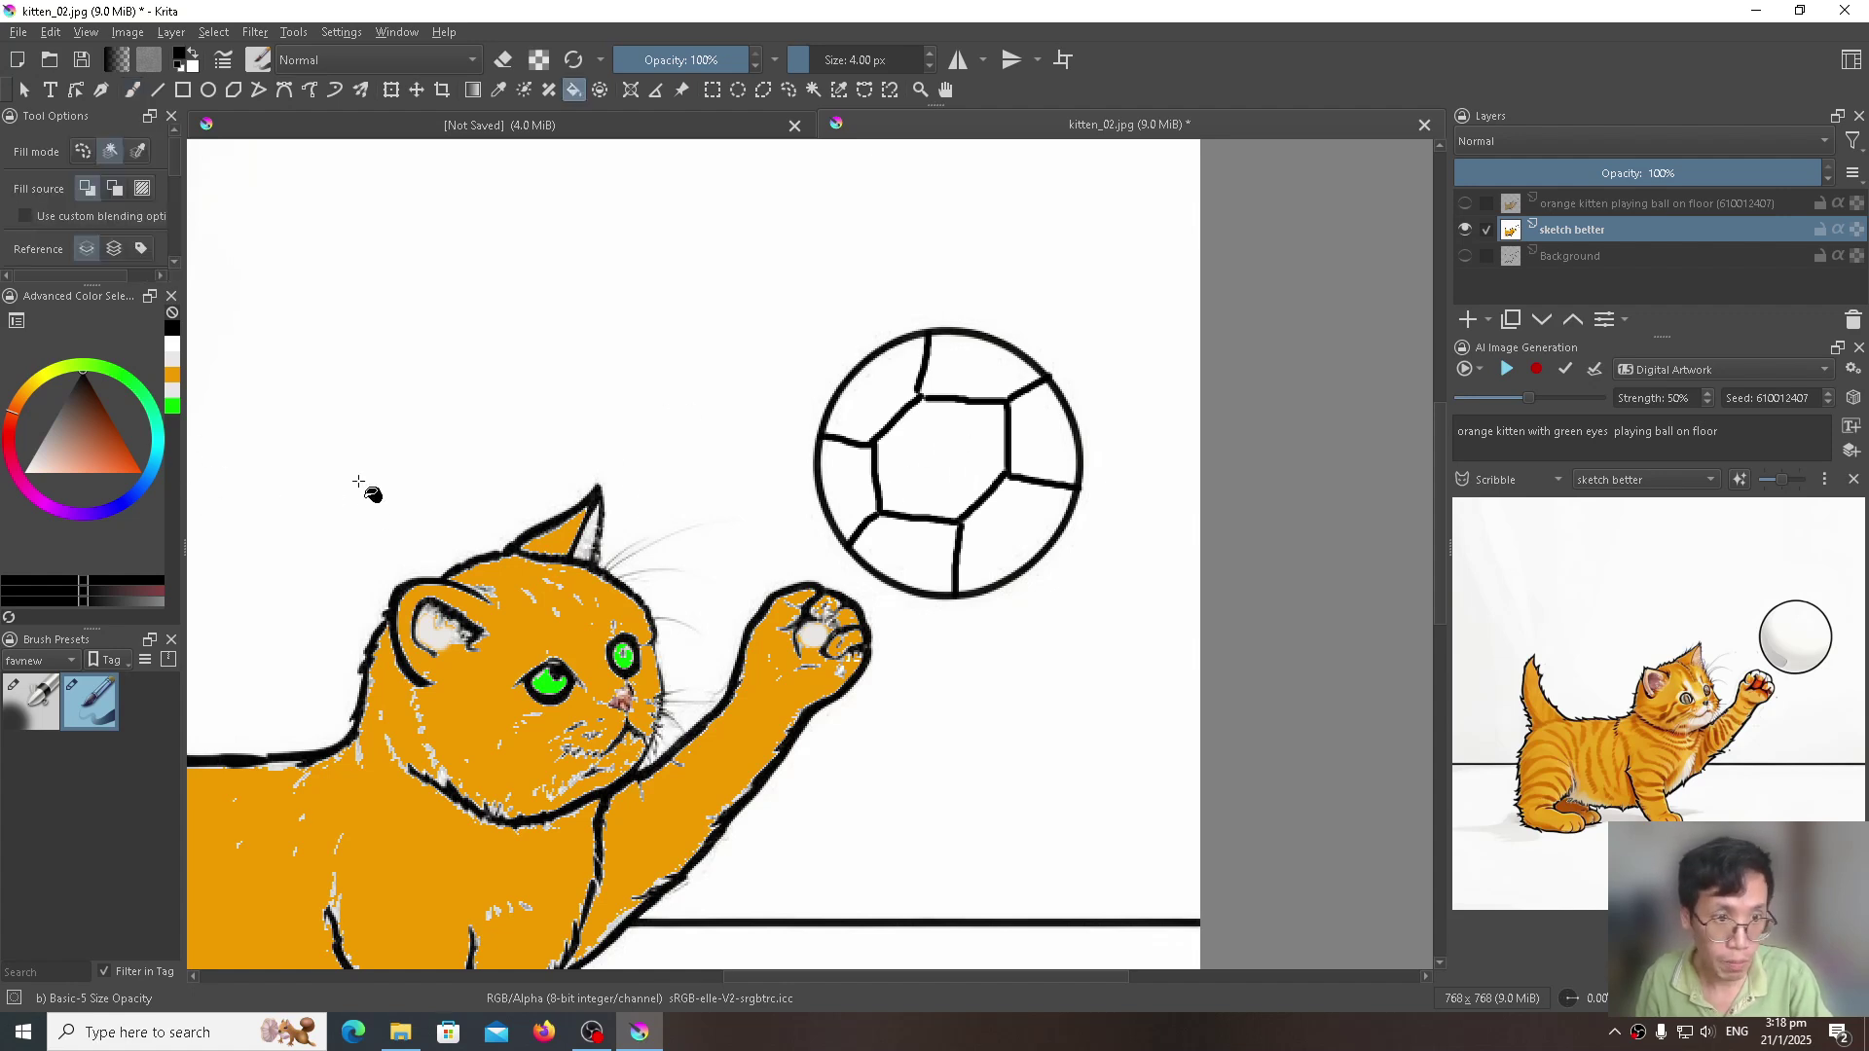
pyautogui.moveTo(162, 454); pyautogui.dragTo(151, 493)
pyautogui.click(124, 457)
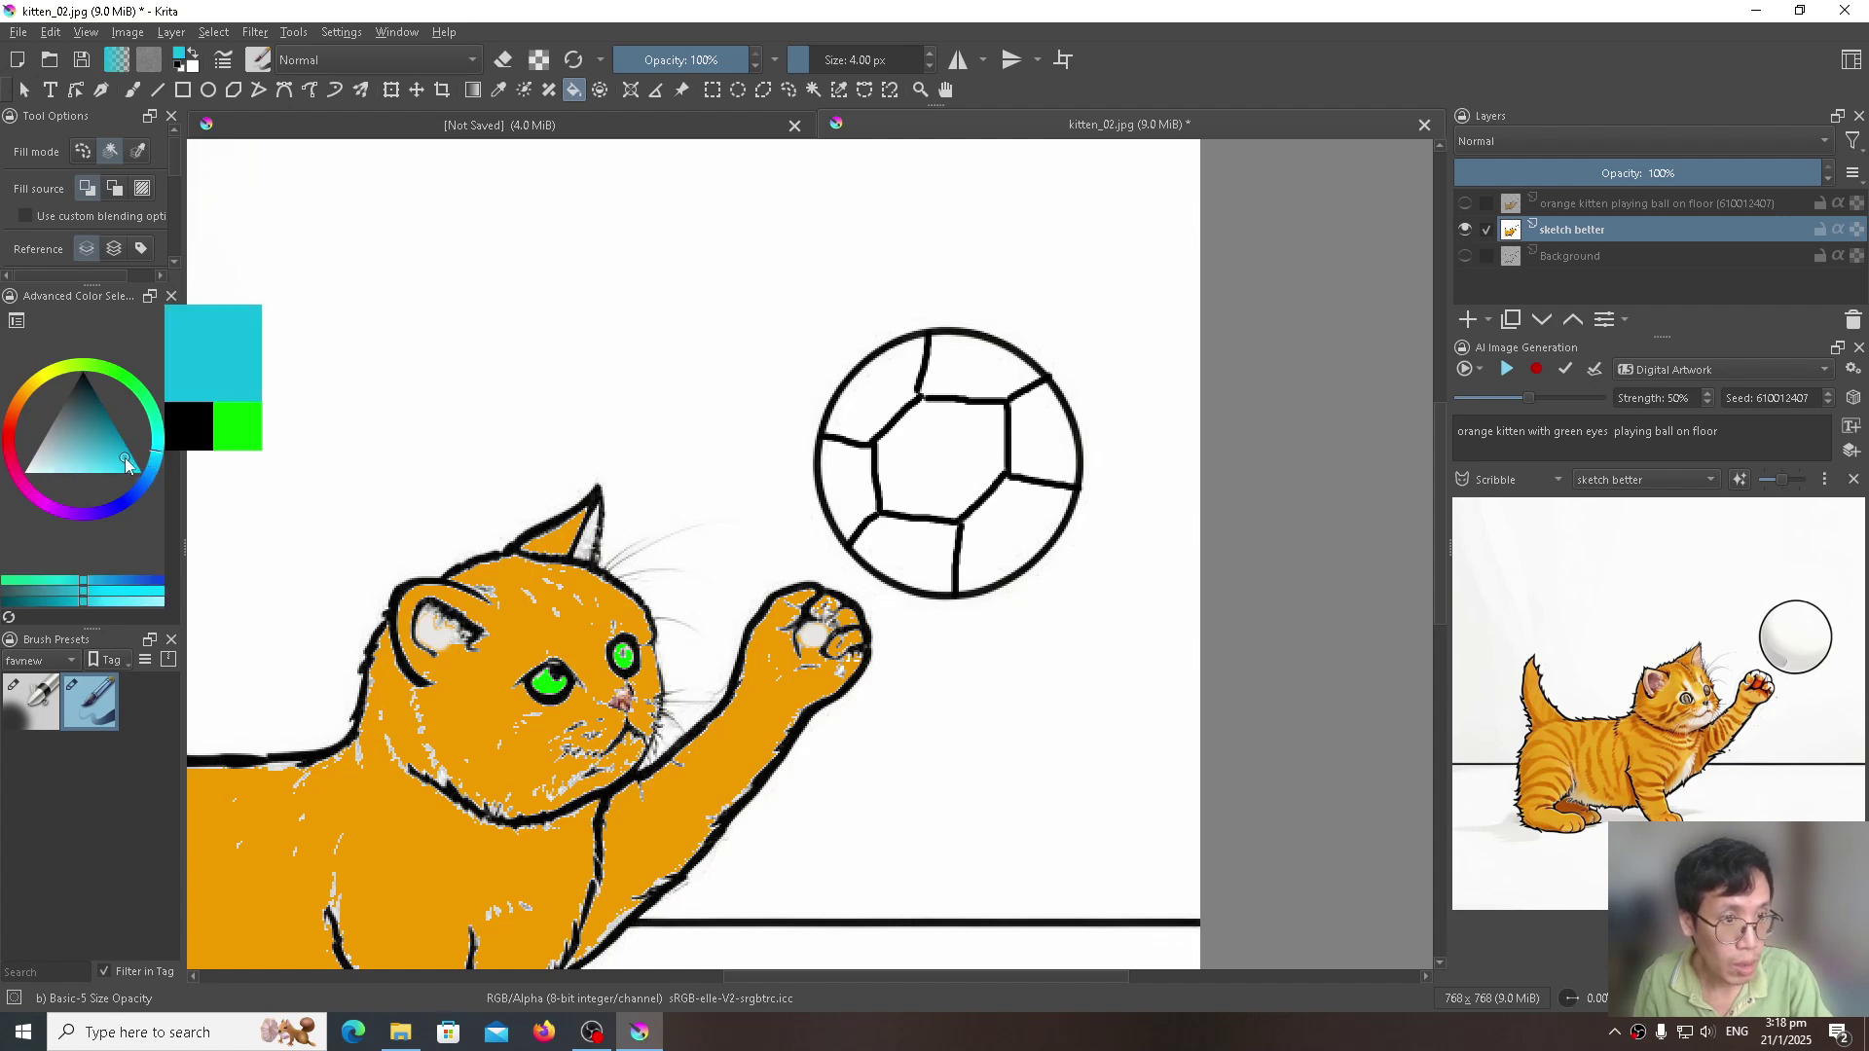
pyautogui.click(142, 493)
pyautogui.click(131, 459)
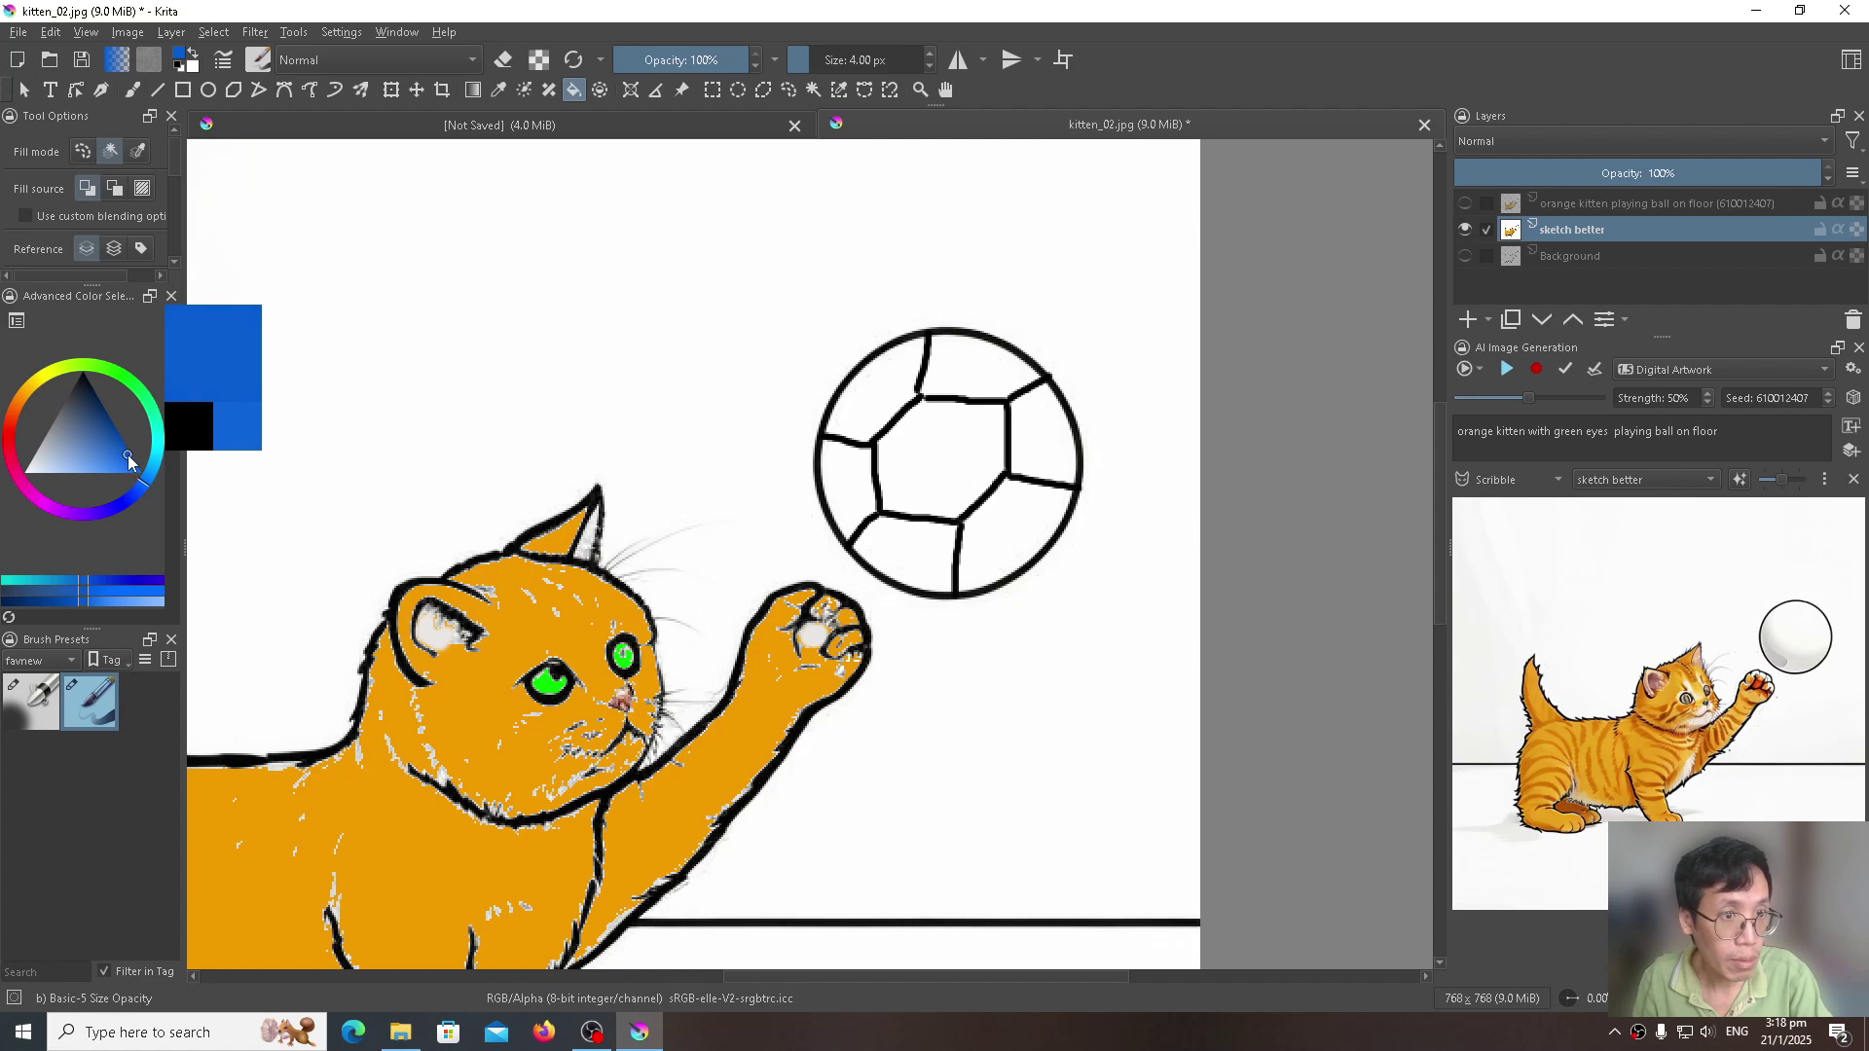
pyautogui.click(939, 456)
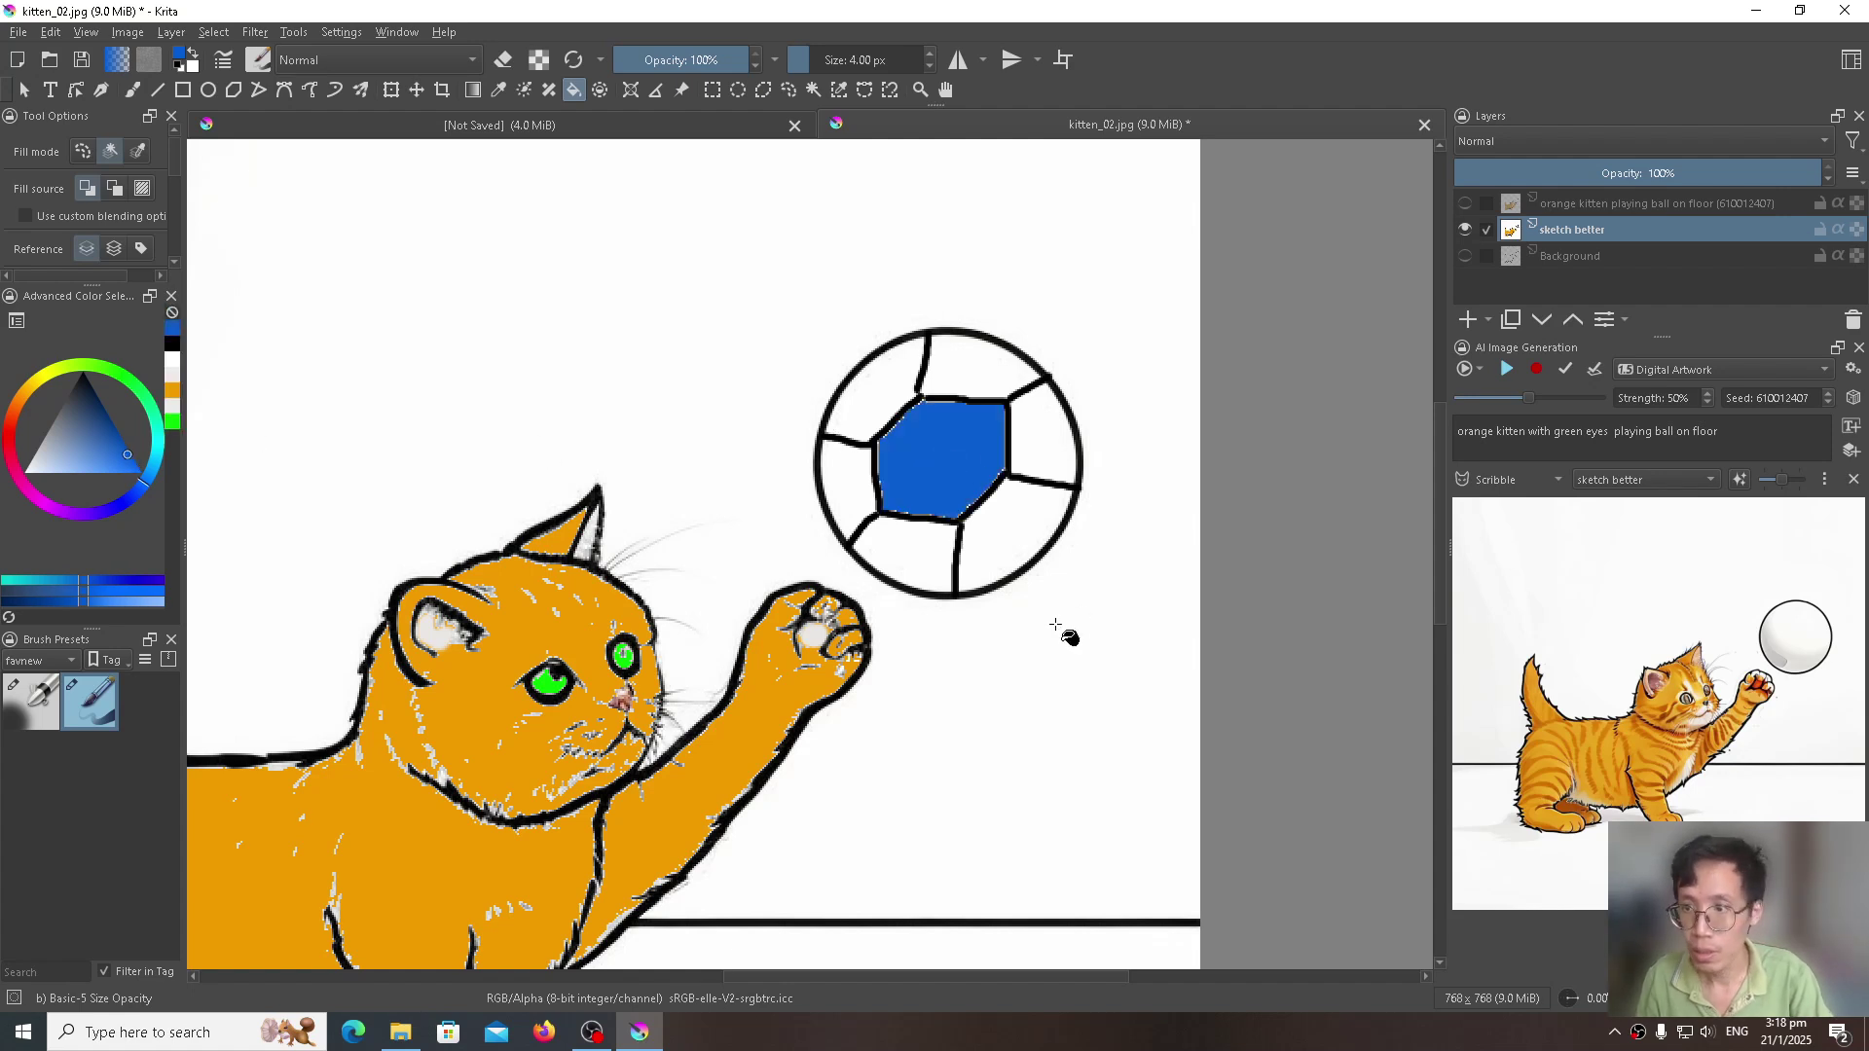
# Step: Resume the live generation, and briefly show the orange kitten result layer over the sketch before hiding it again
pyautogui.scroll(-1, 1068, 634)
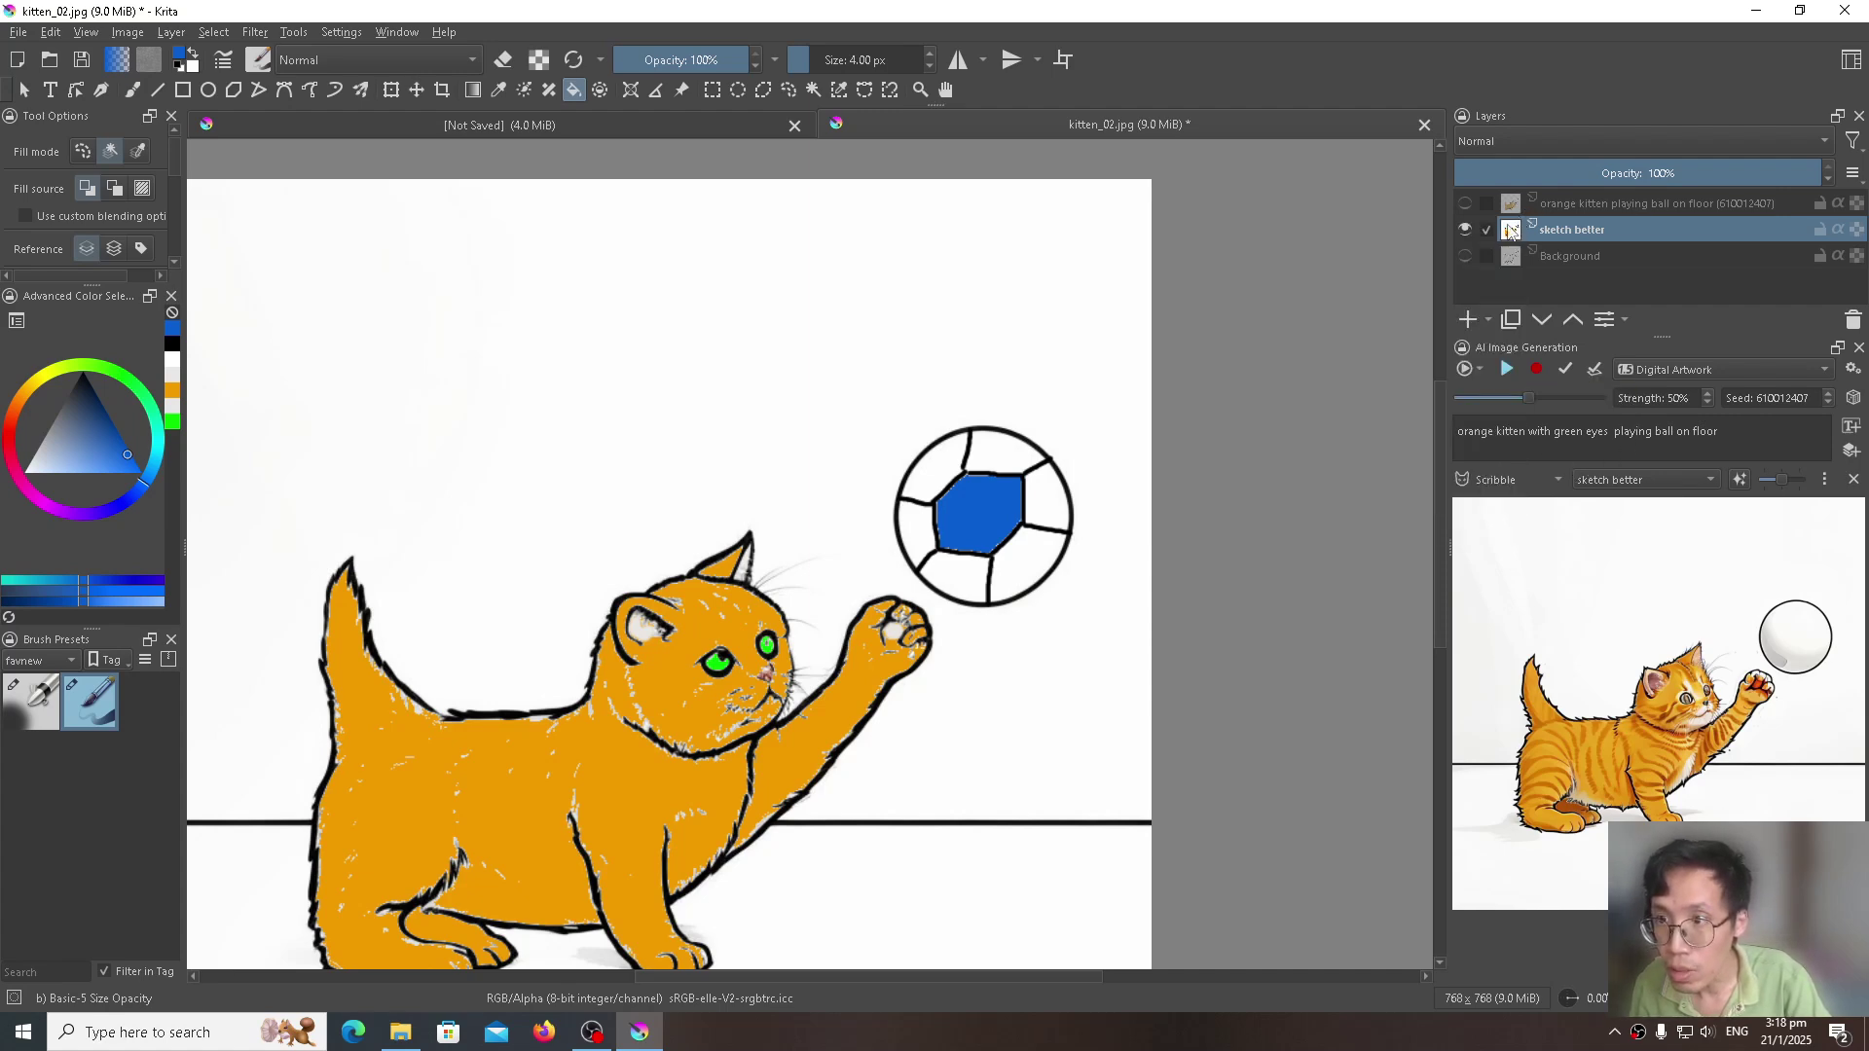
pyautogui.moveTo(1515, 234)
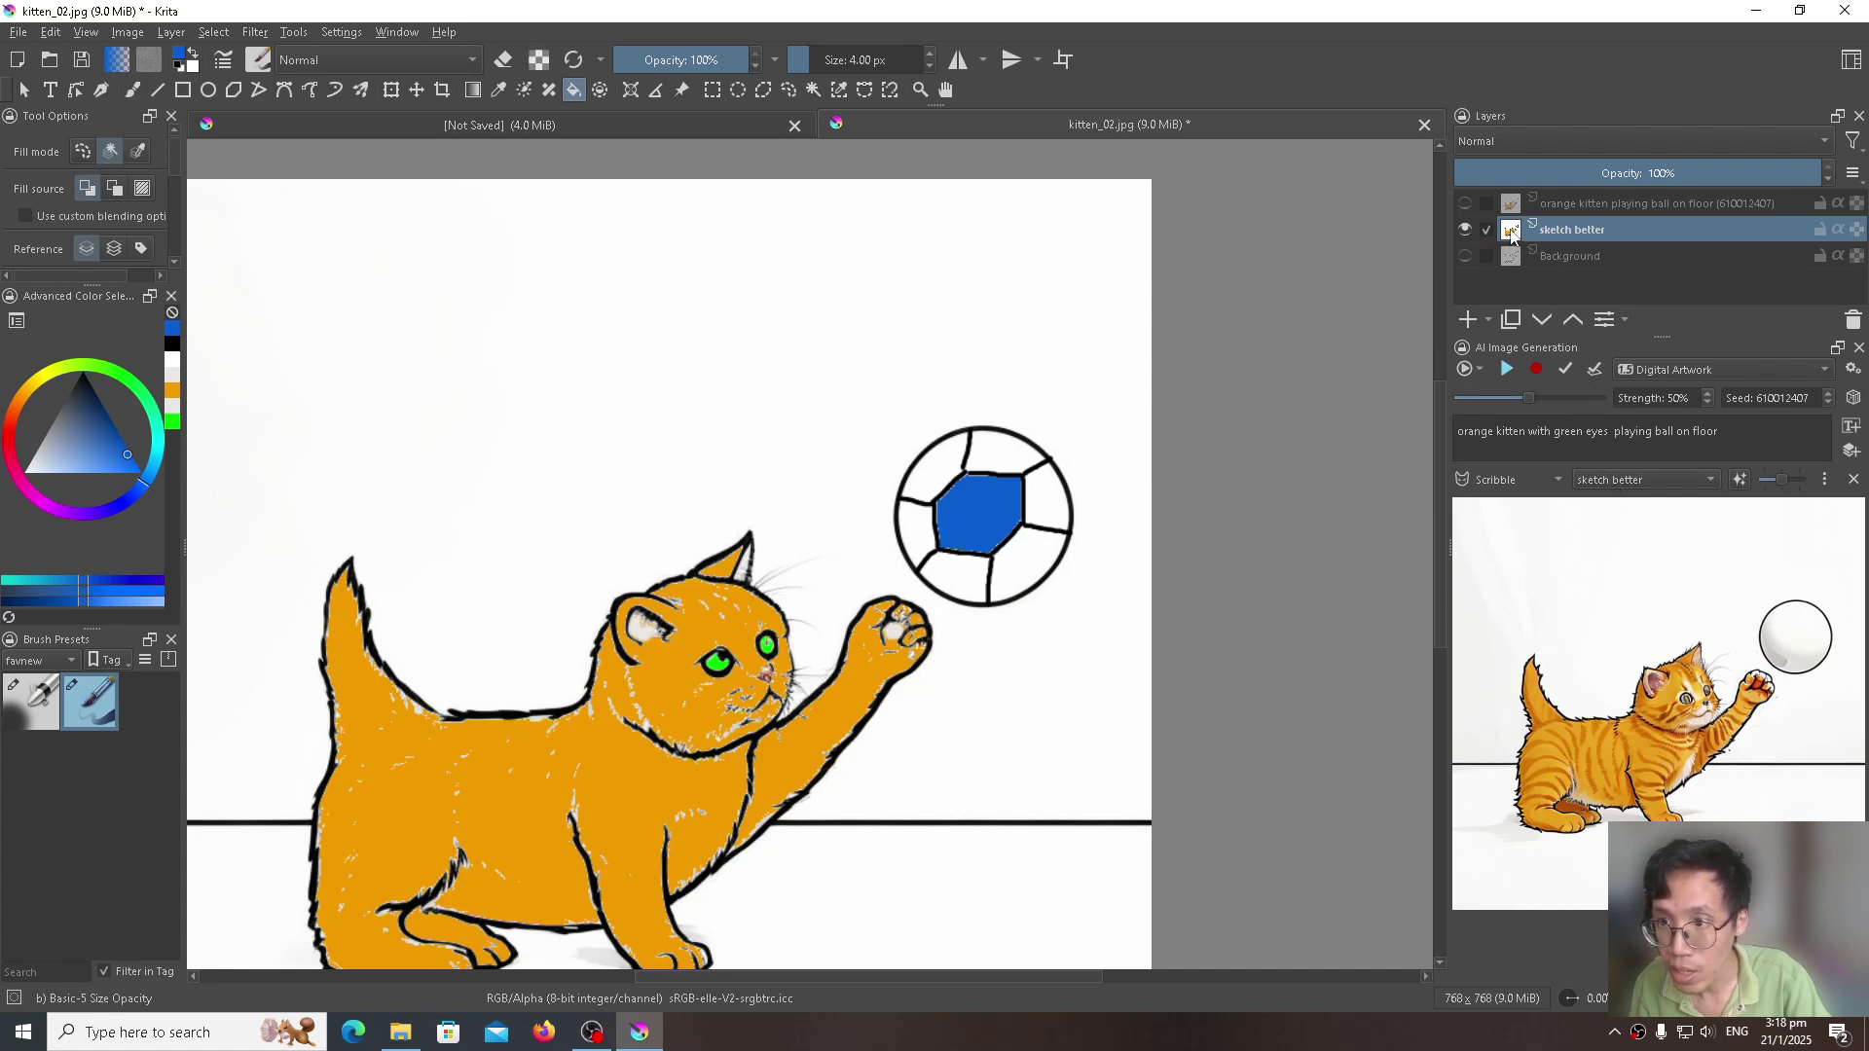
pyautogui.click(1508, 370)
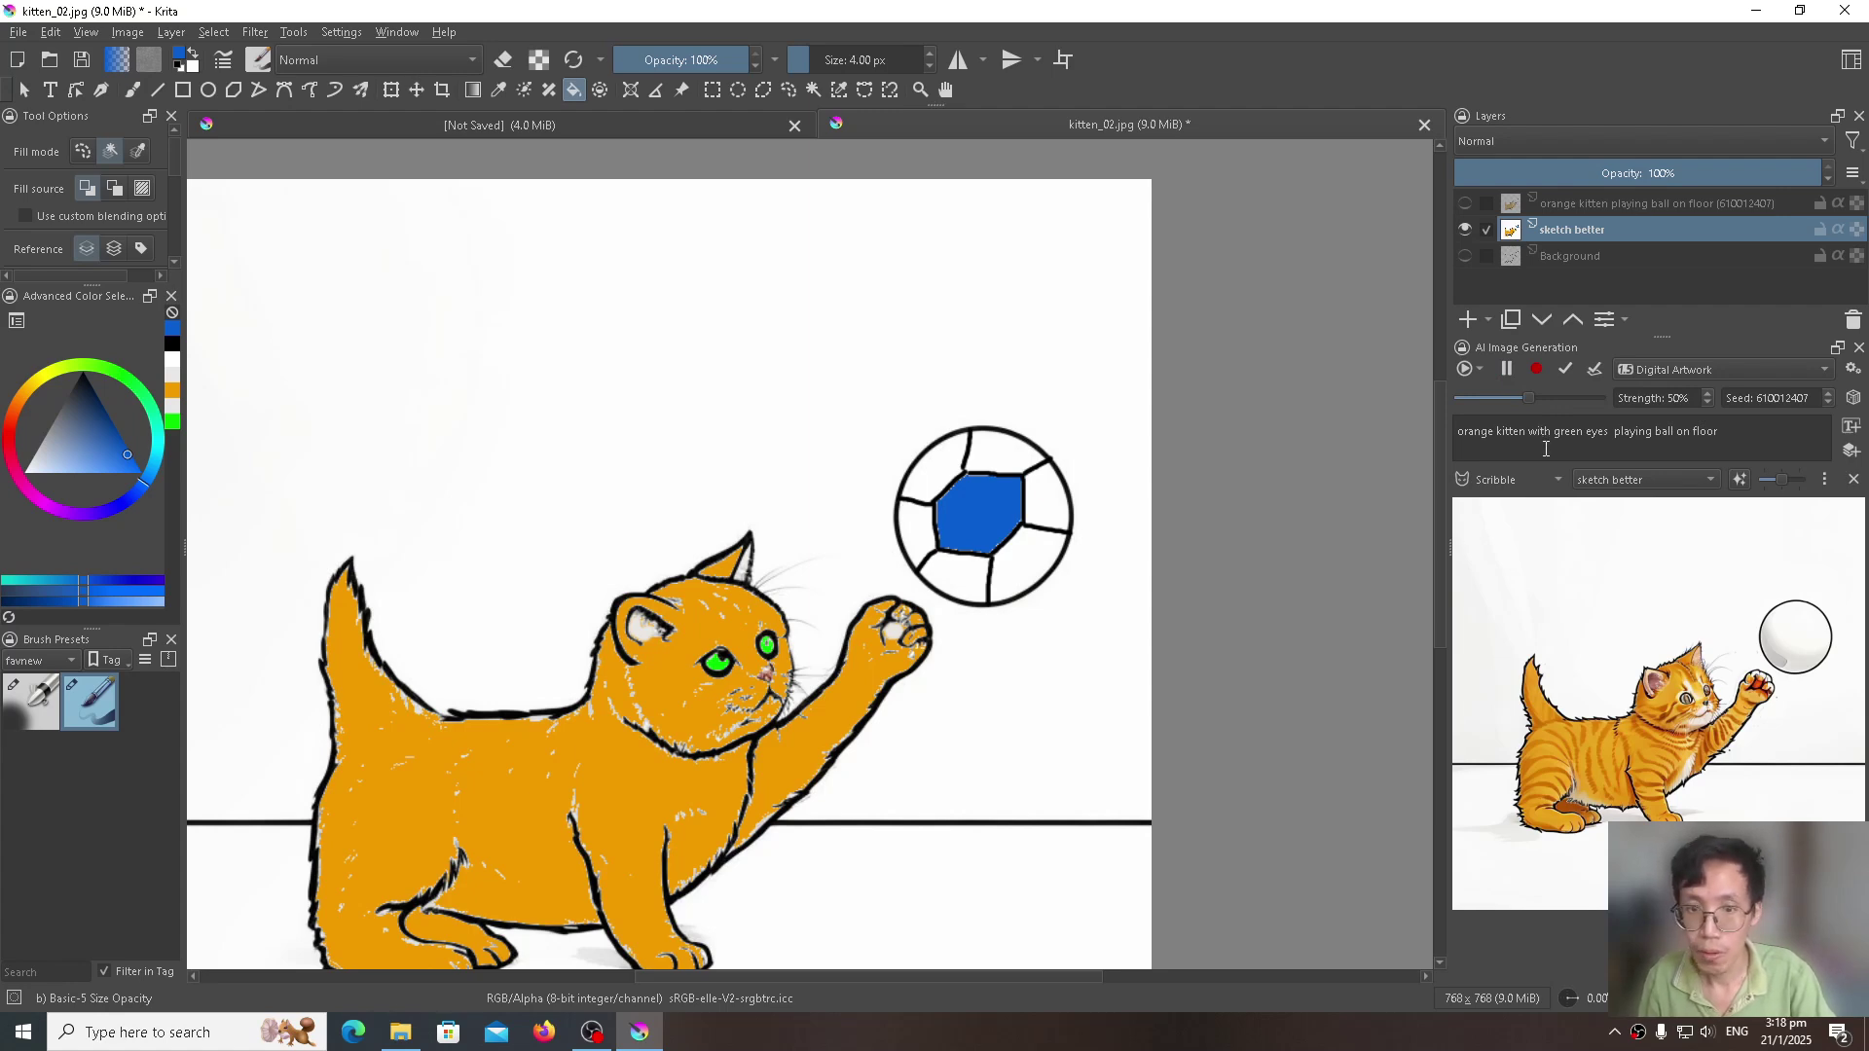
pyautogui.click(1464, 205)
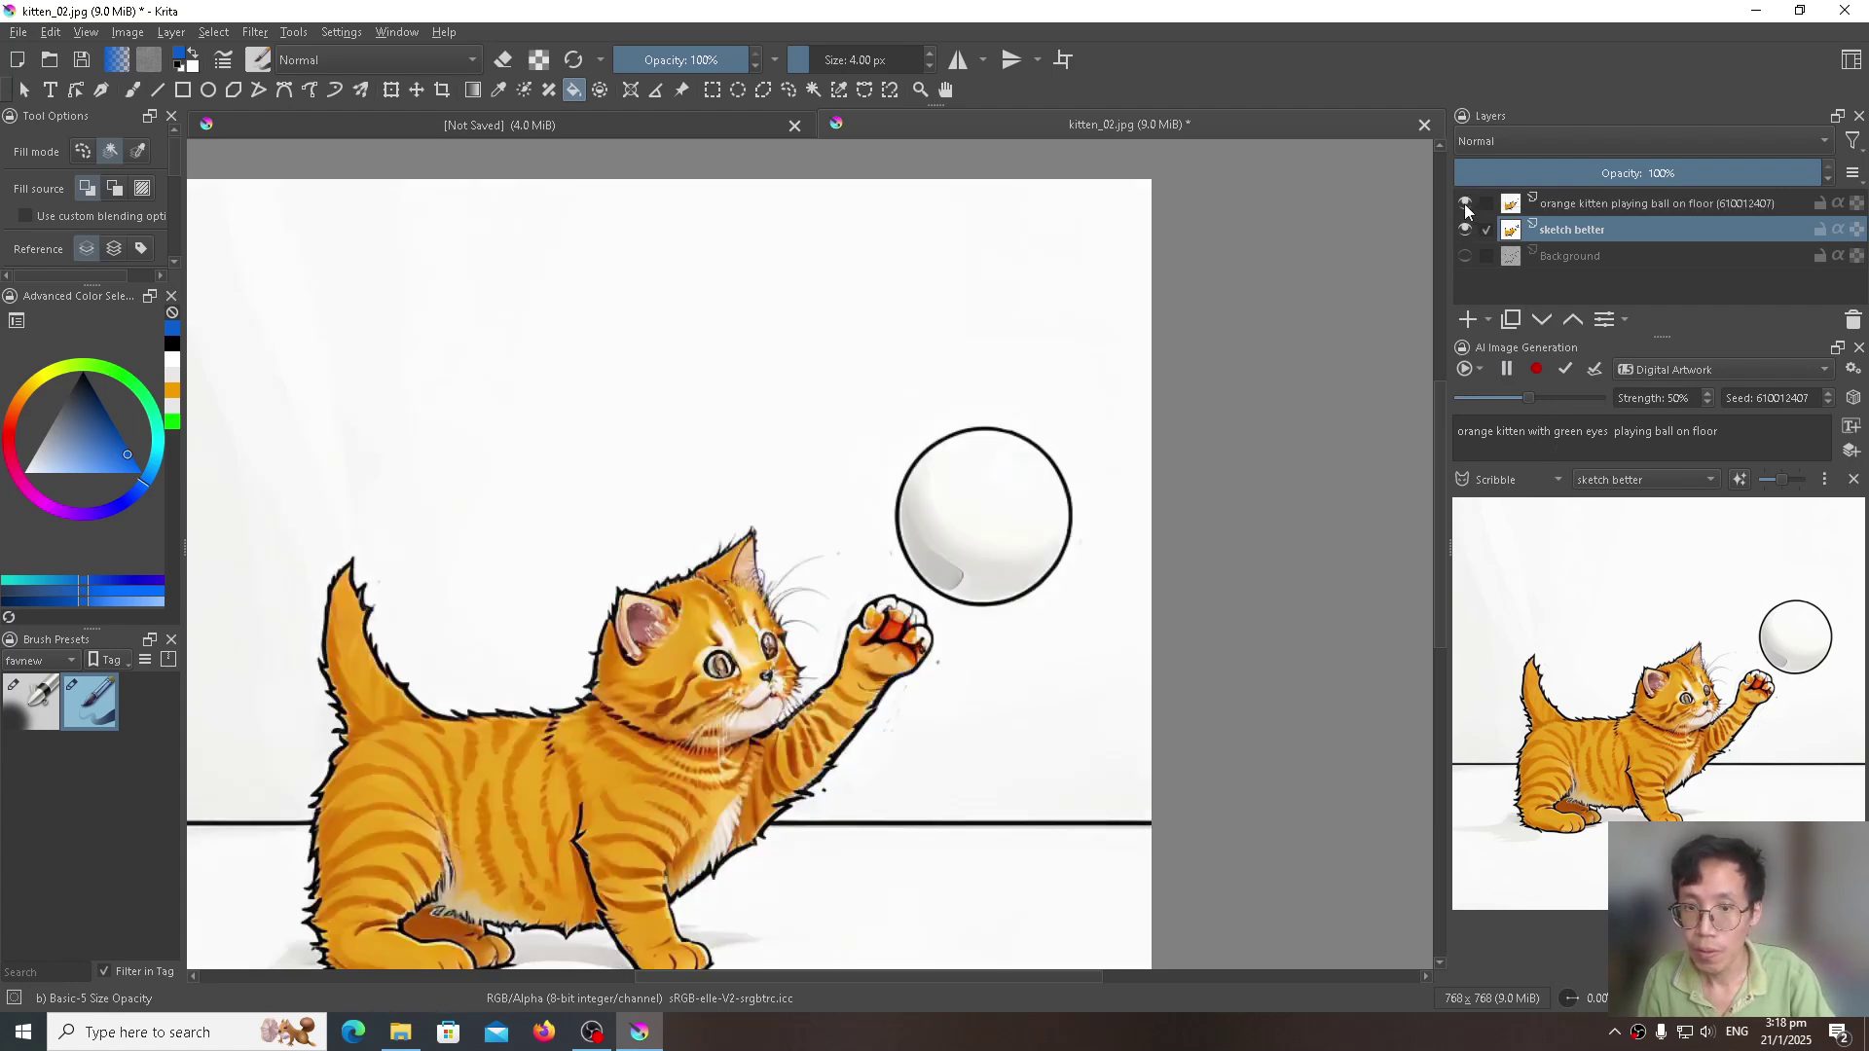
pyautogui.click(1464, 204)
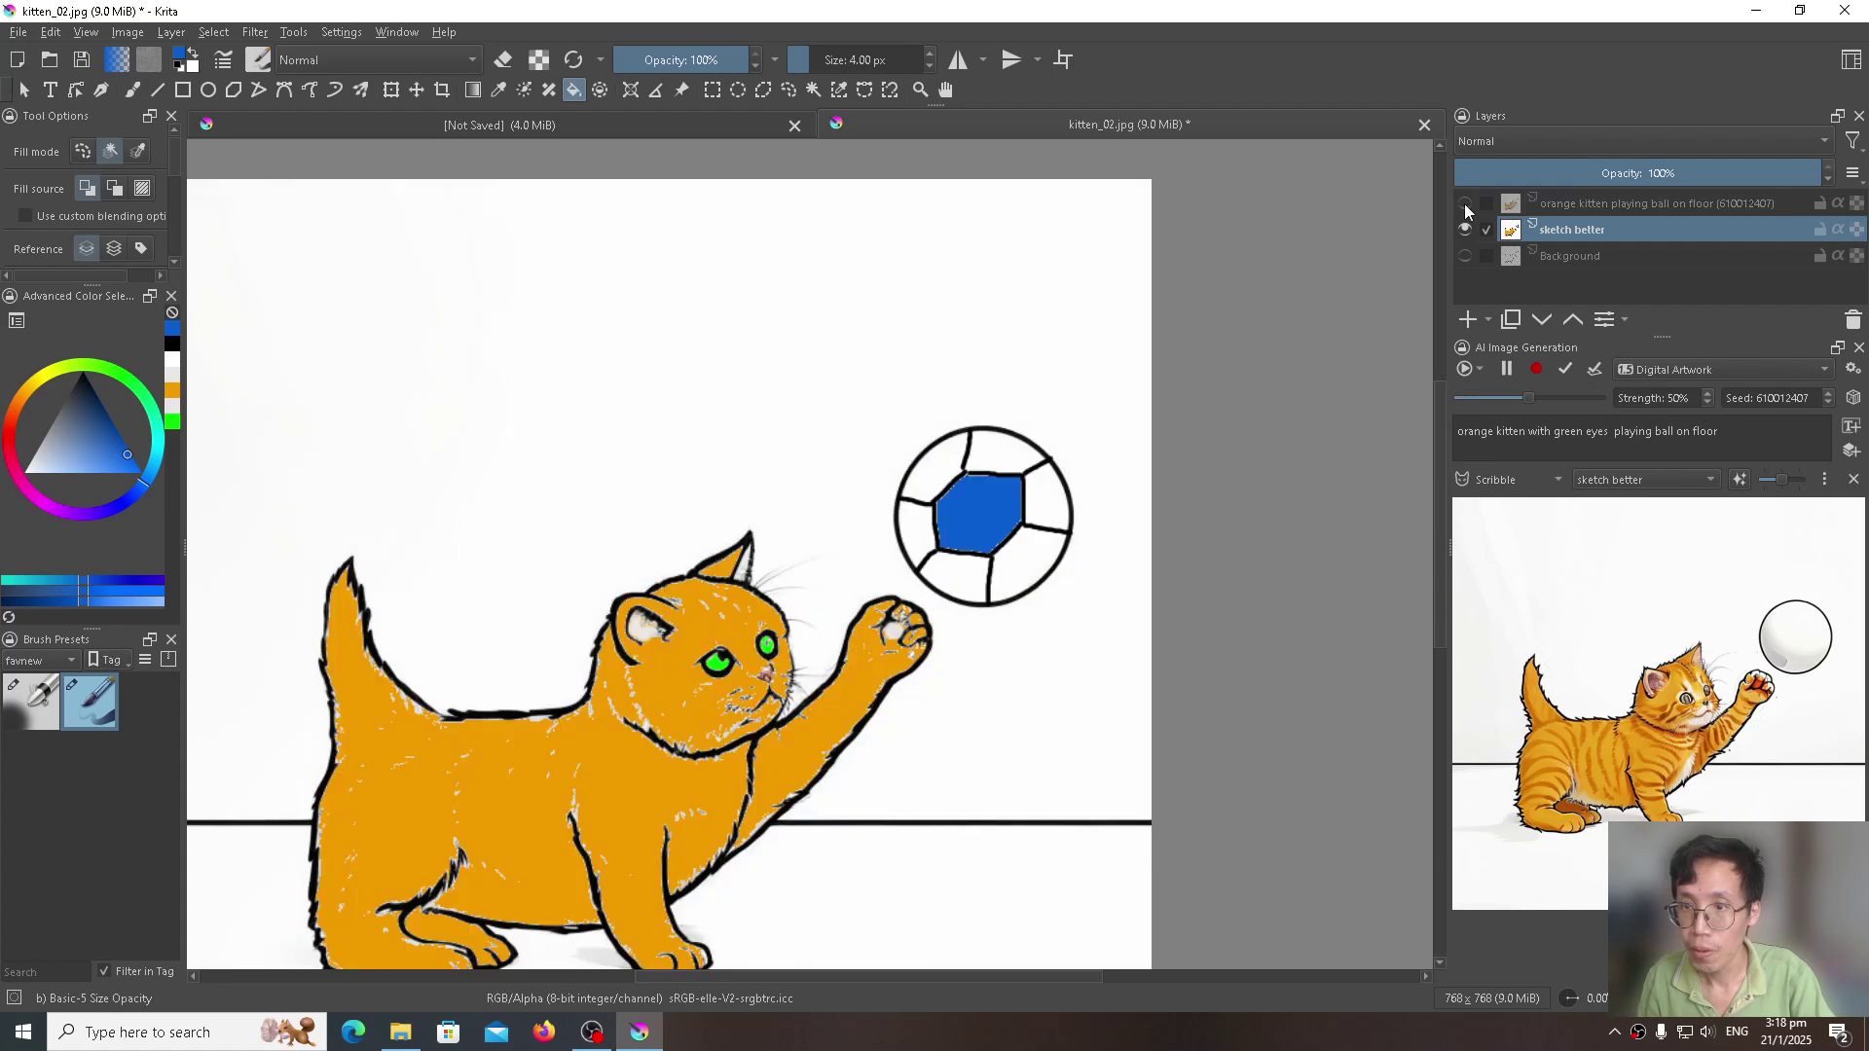